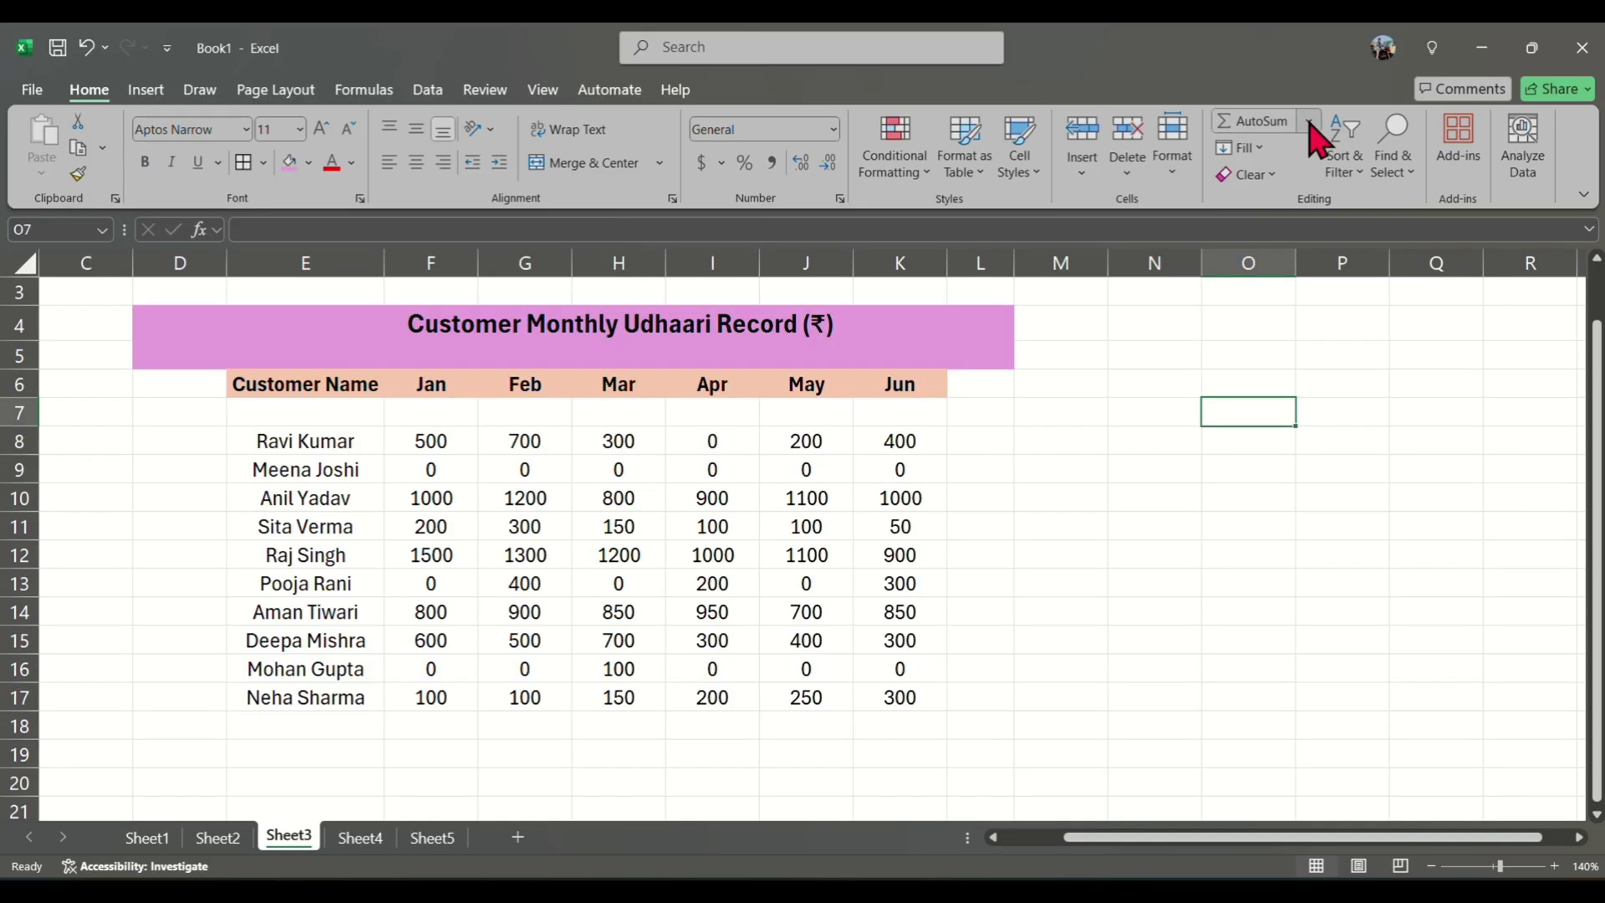
Total the January to June amounts in F8:K8 with AutoSum's Sum function, placing the result in L8
click(1310, 123)
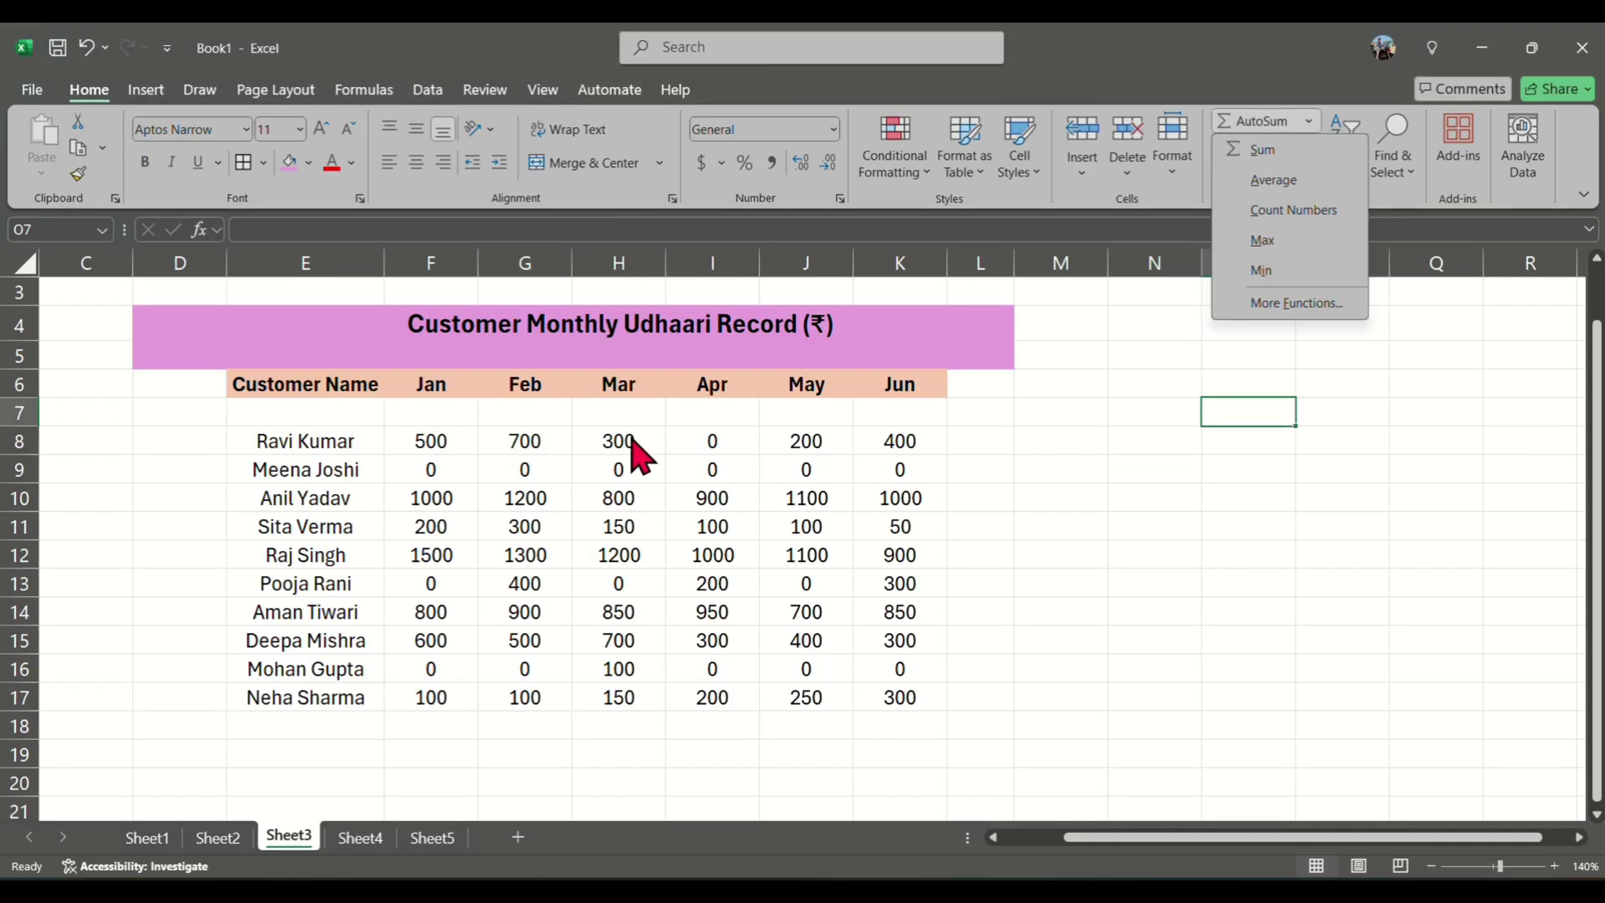
click(418, 445)
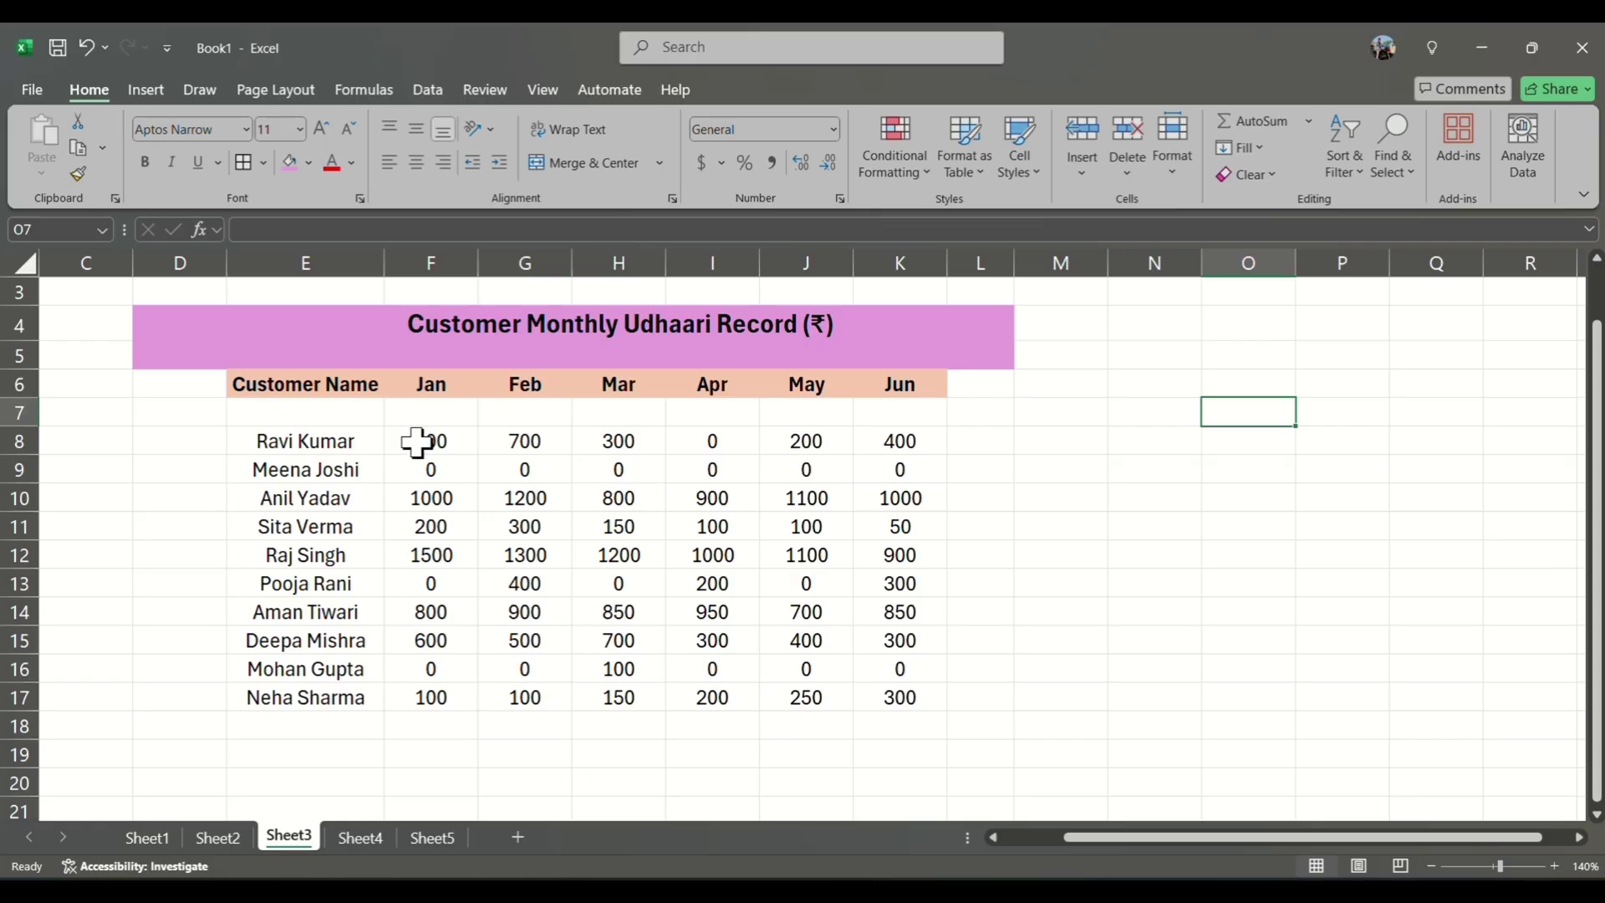
click(418, 443)
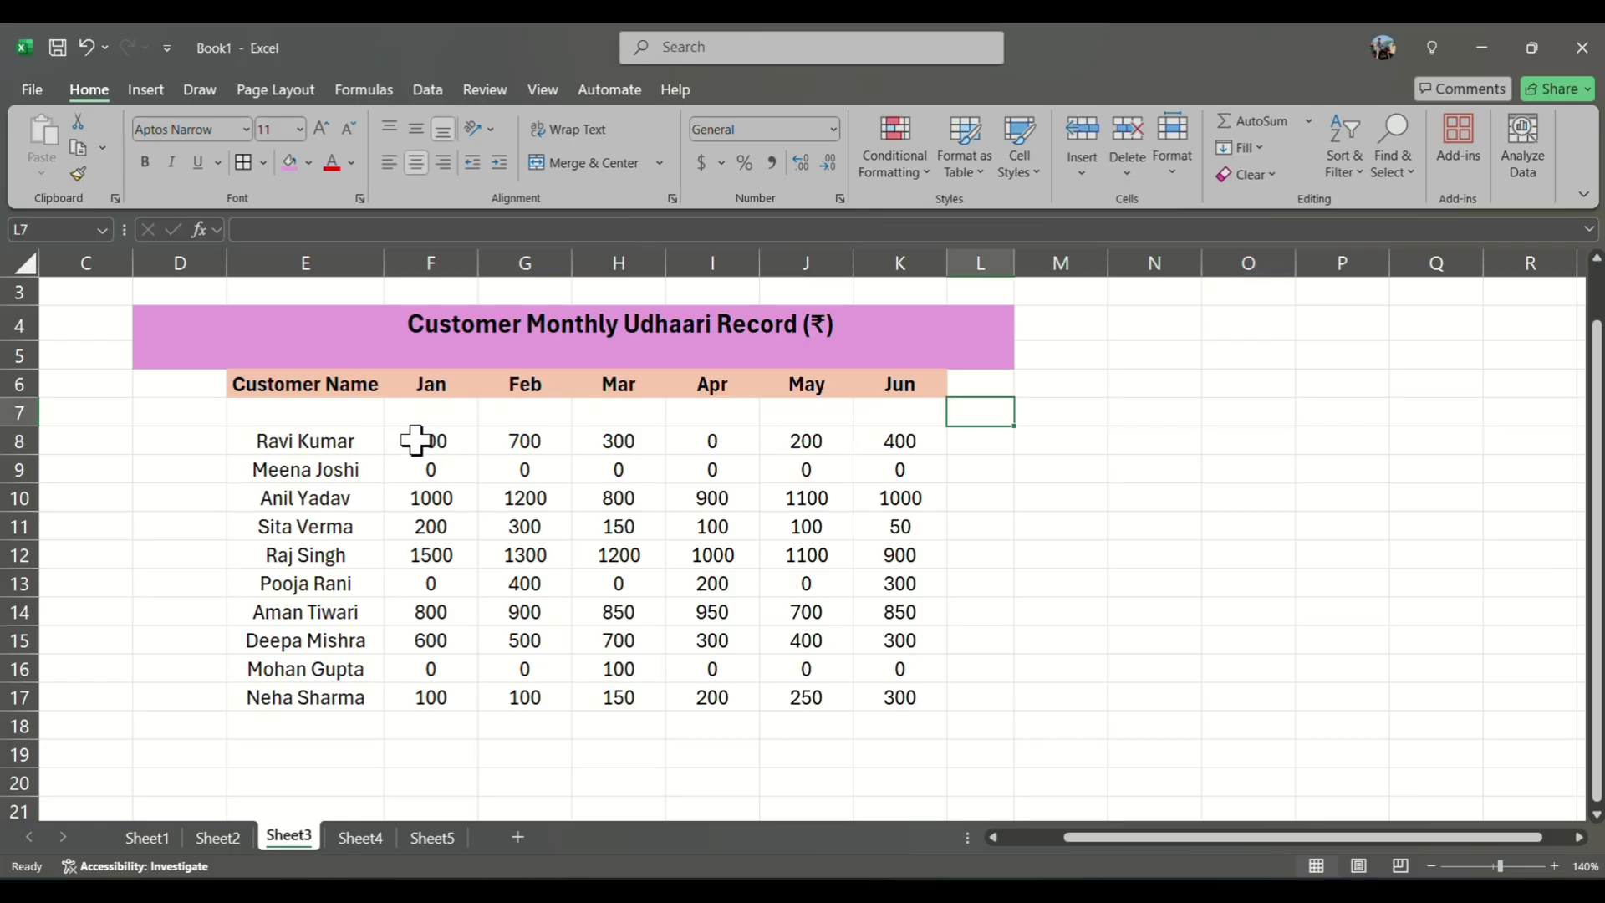
drag(416, 441, 913, 441)
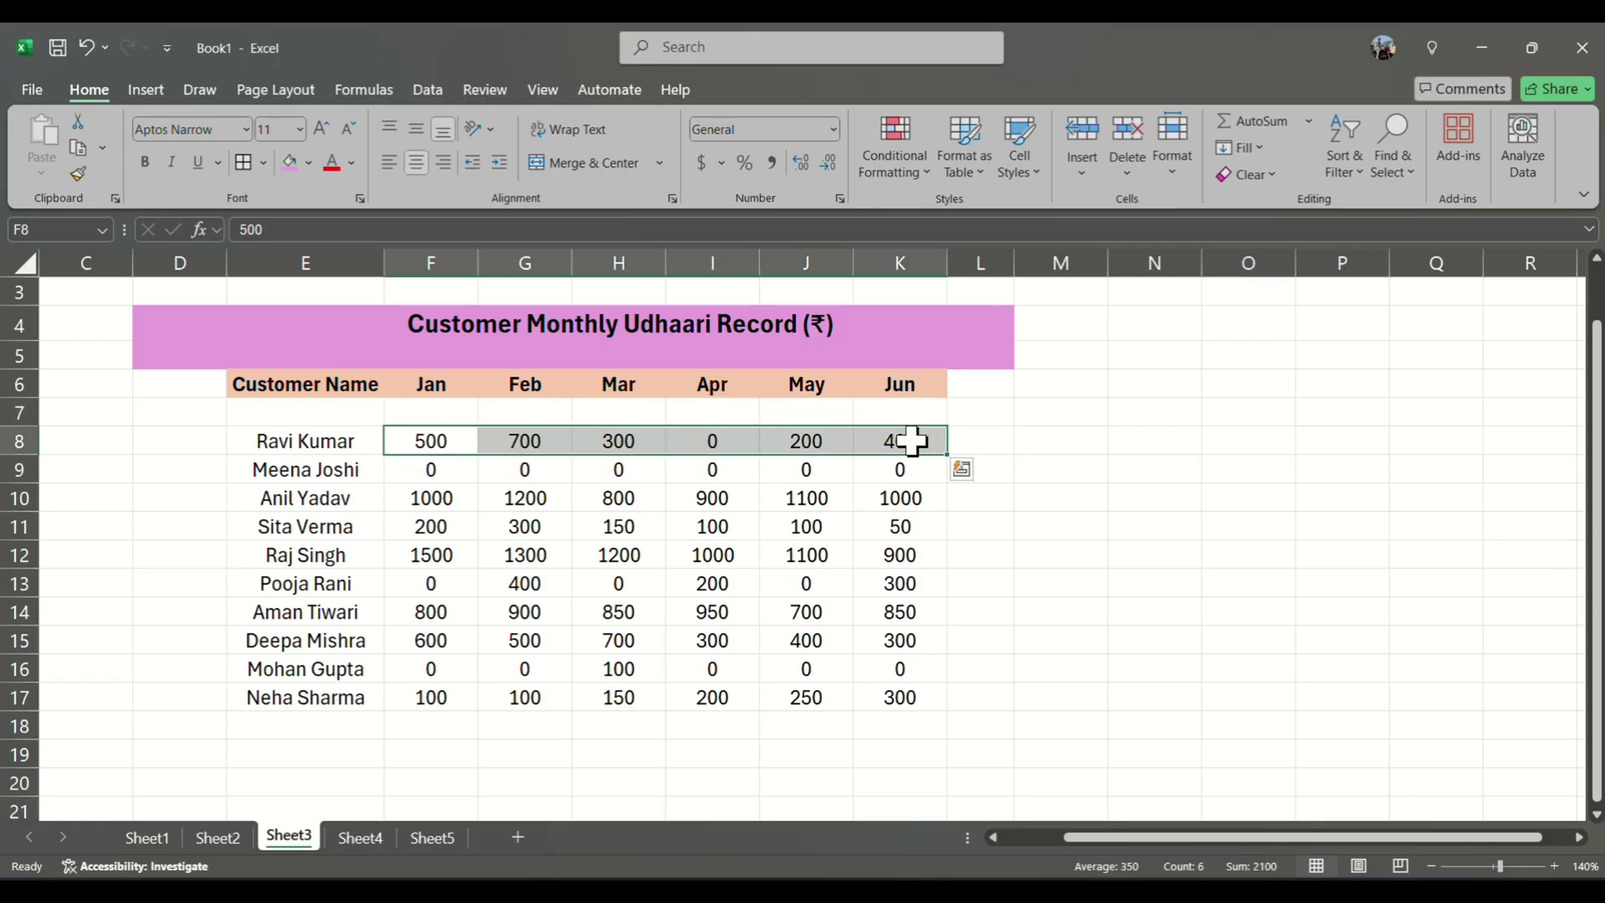
click(1310, 122)
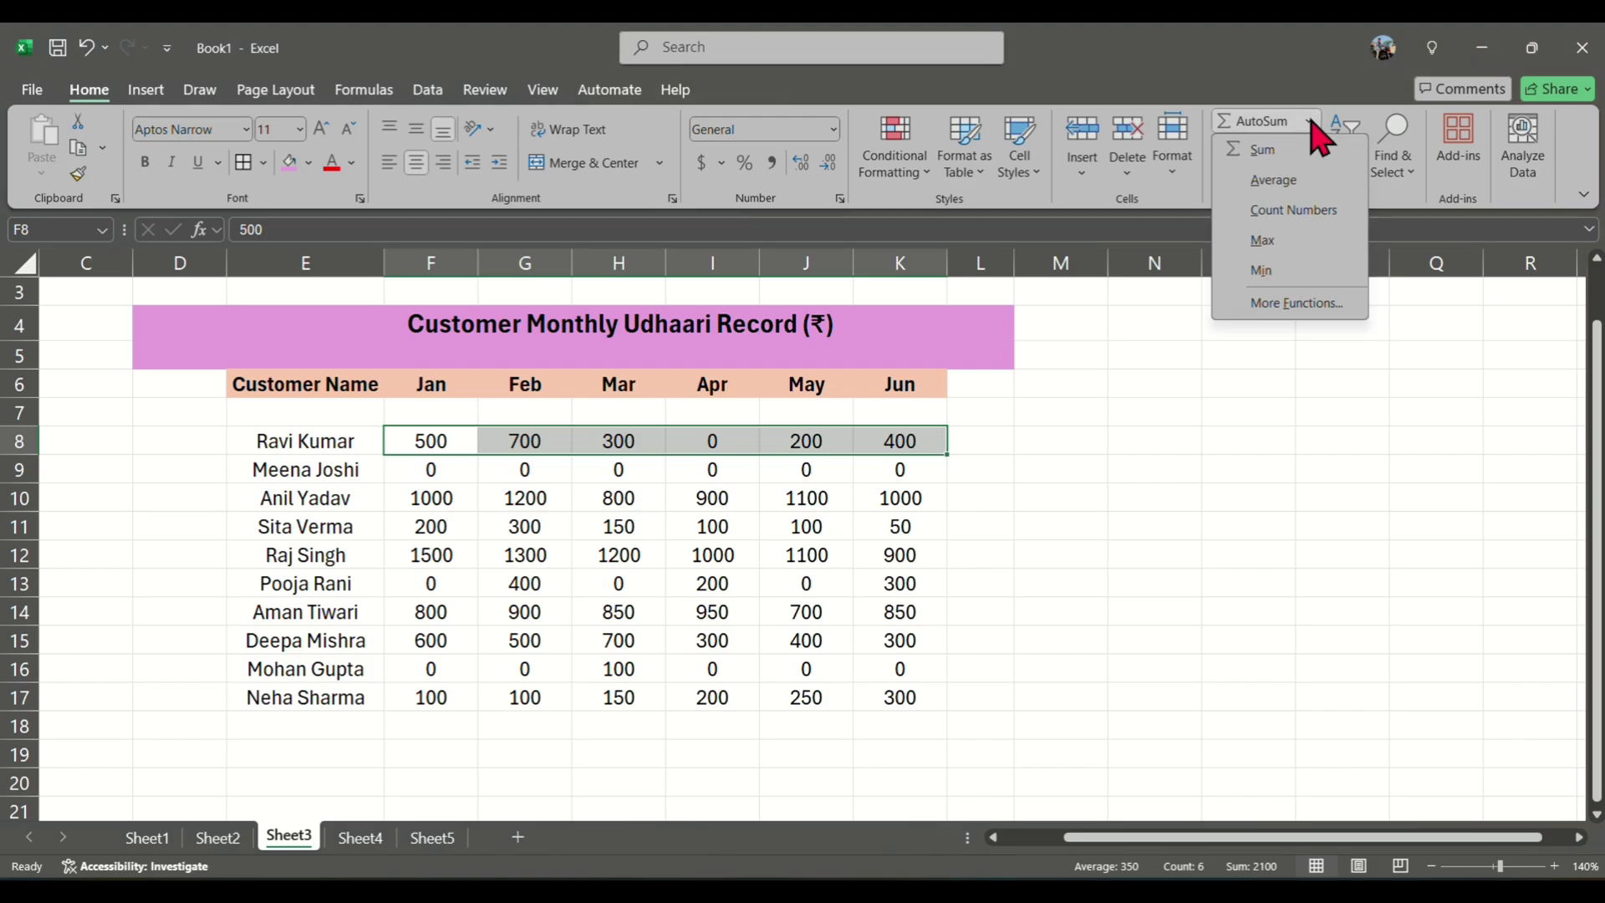
click(1273, 155)
click(1046, 391)
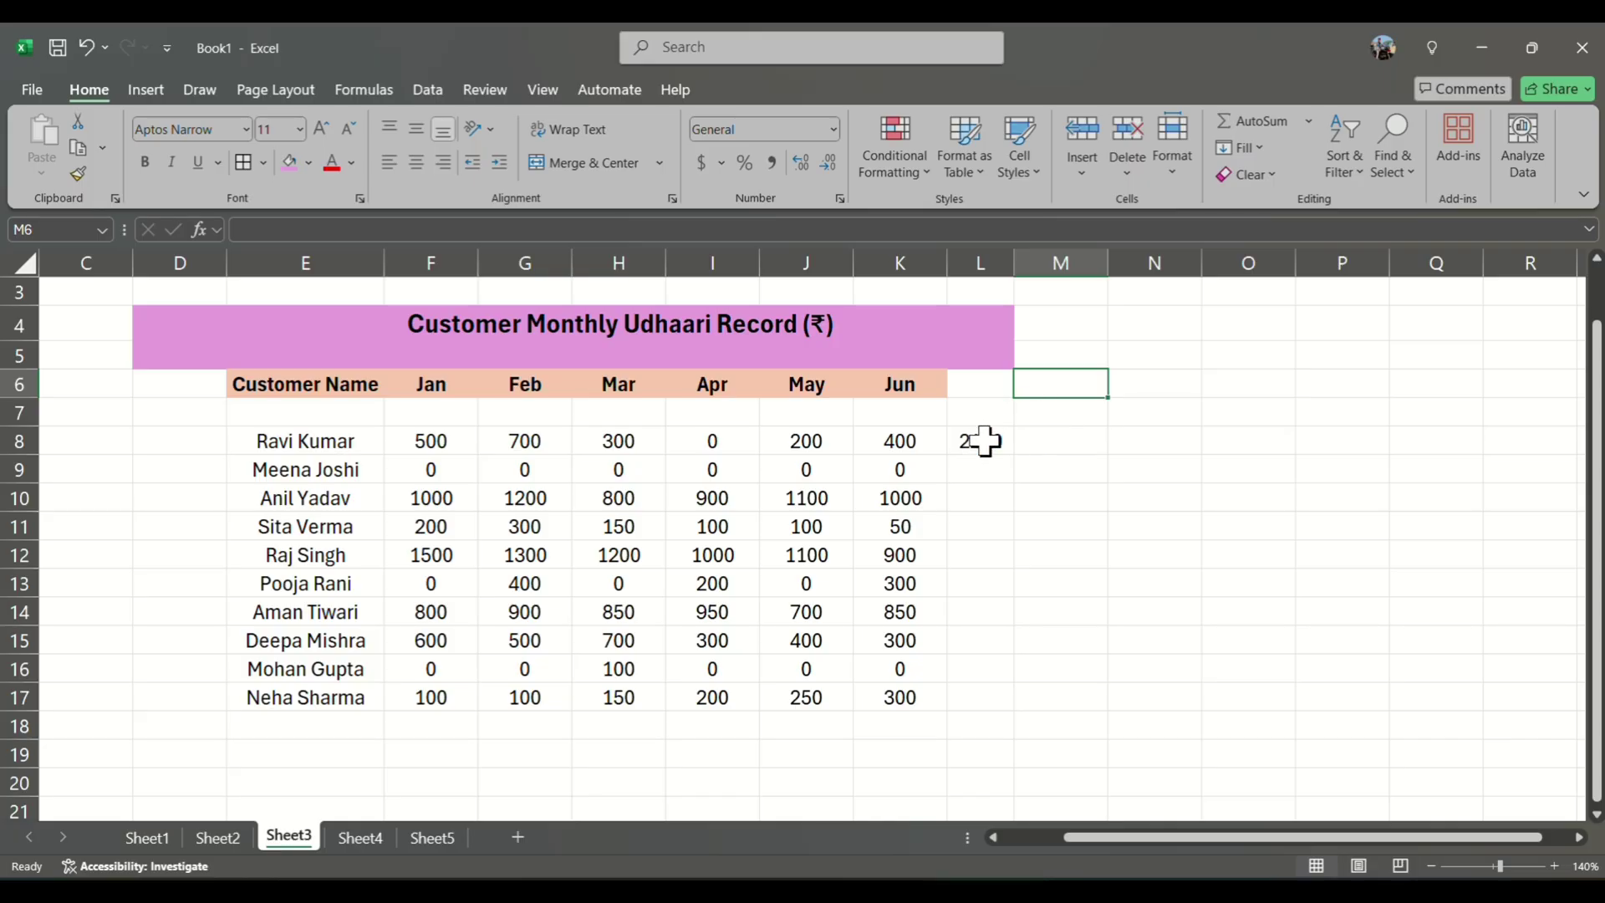
click(994, 447)
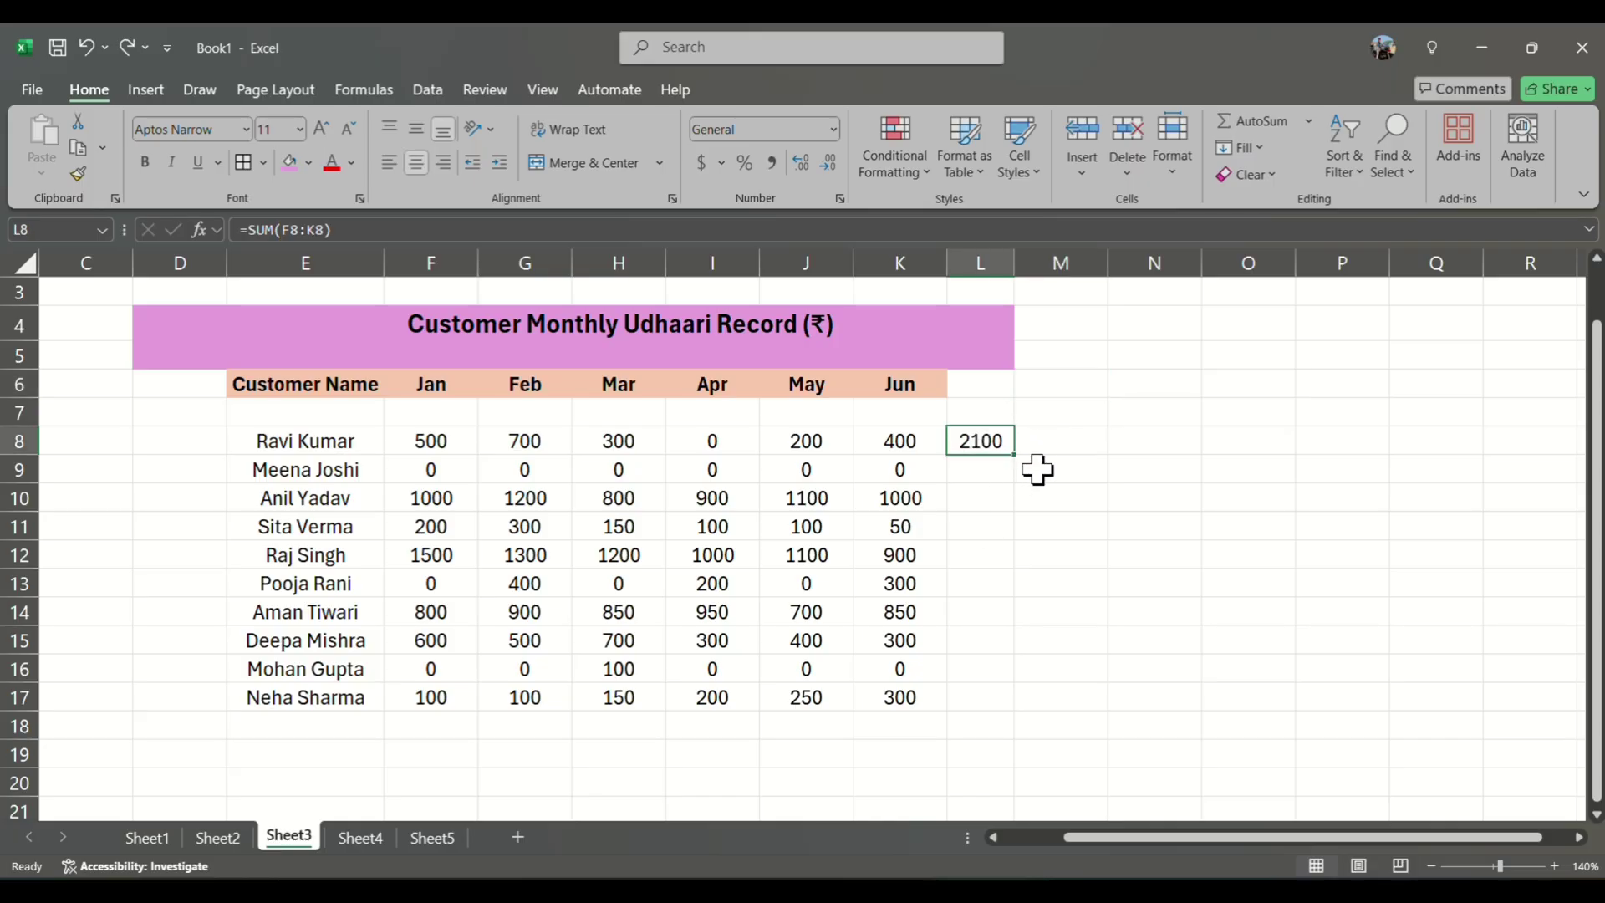
Insert an AutoSum total in cell M10 that adds the row's amounts over F10:L10
drag(423, 498, 928, 497)
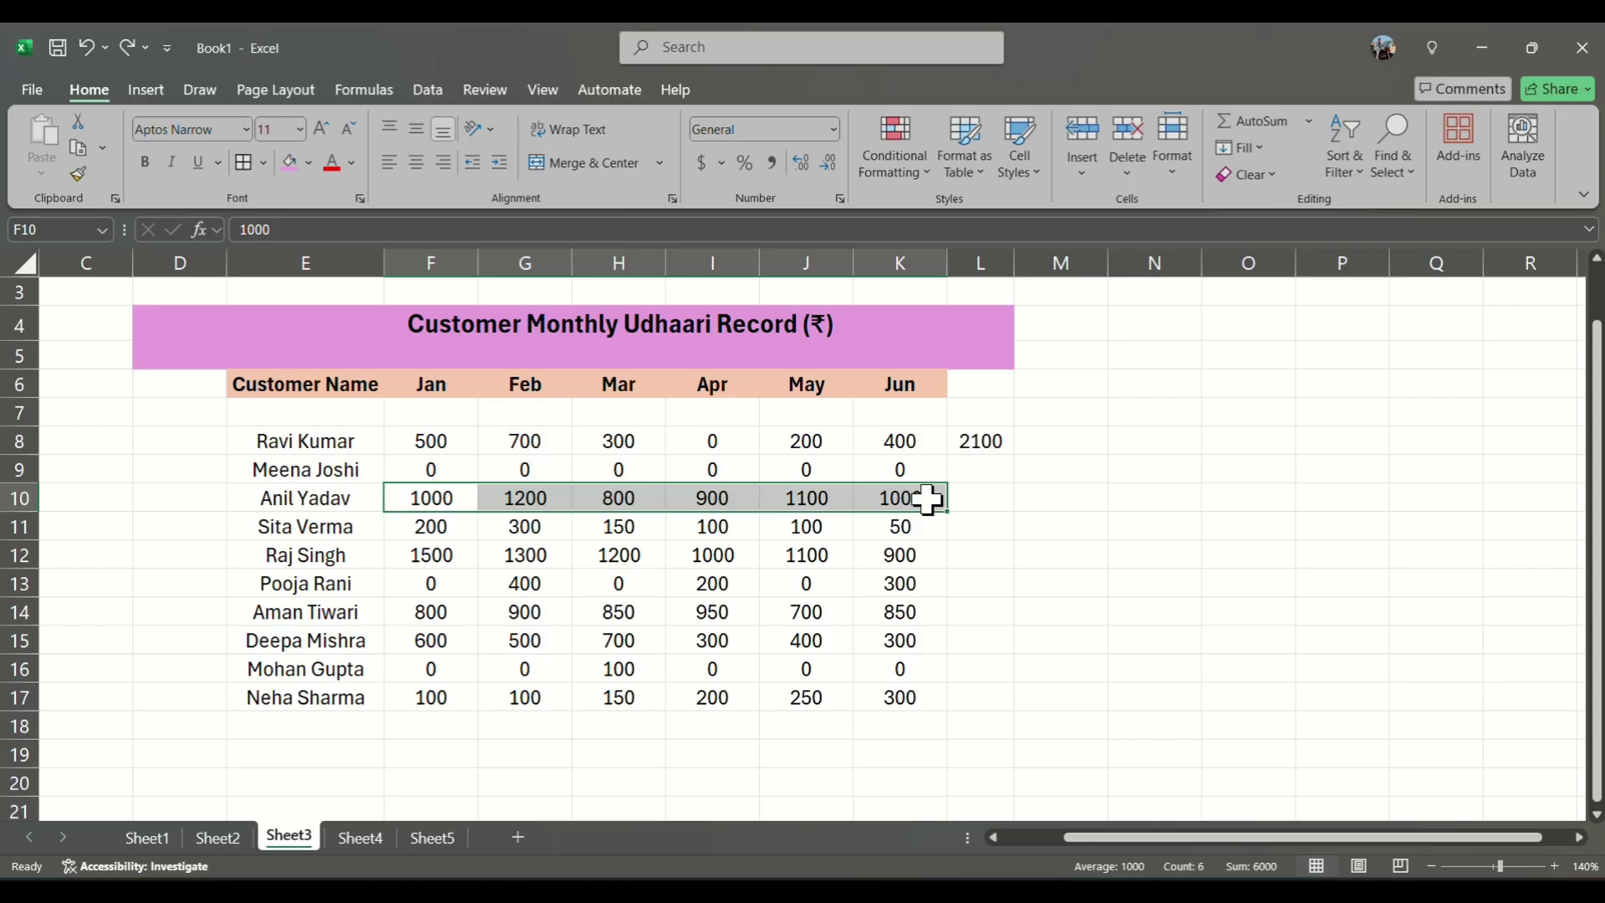
click(1024, 500)
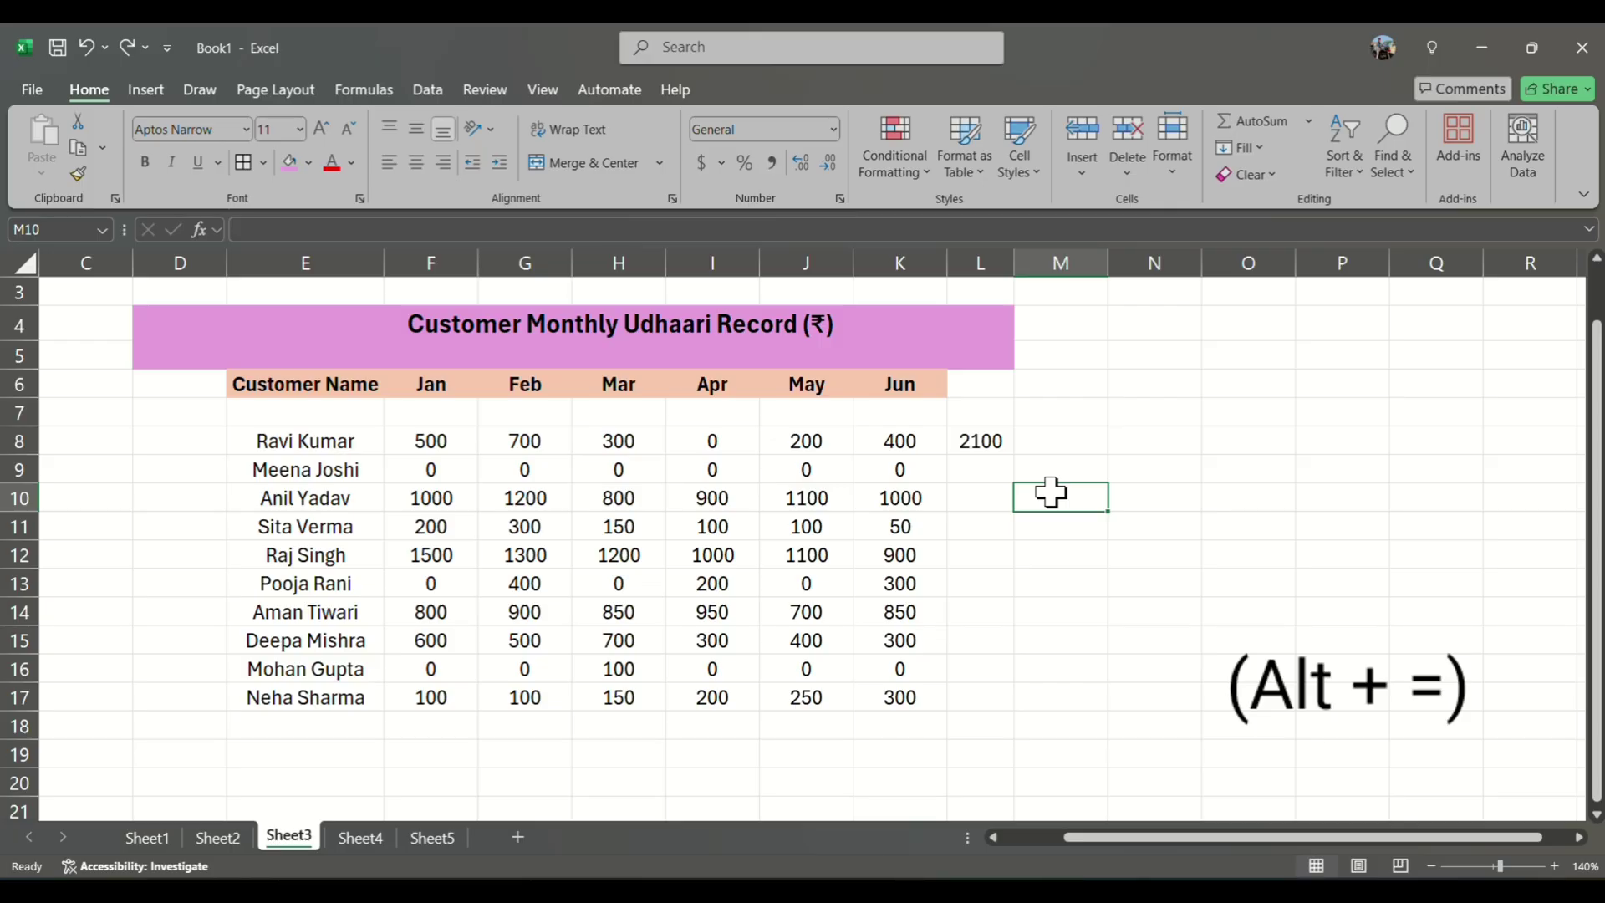
key(alt+equal)
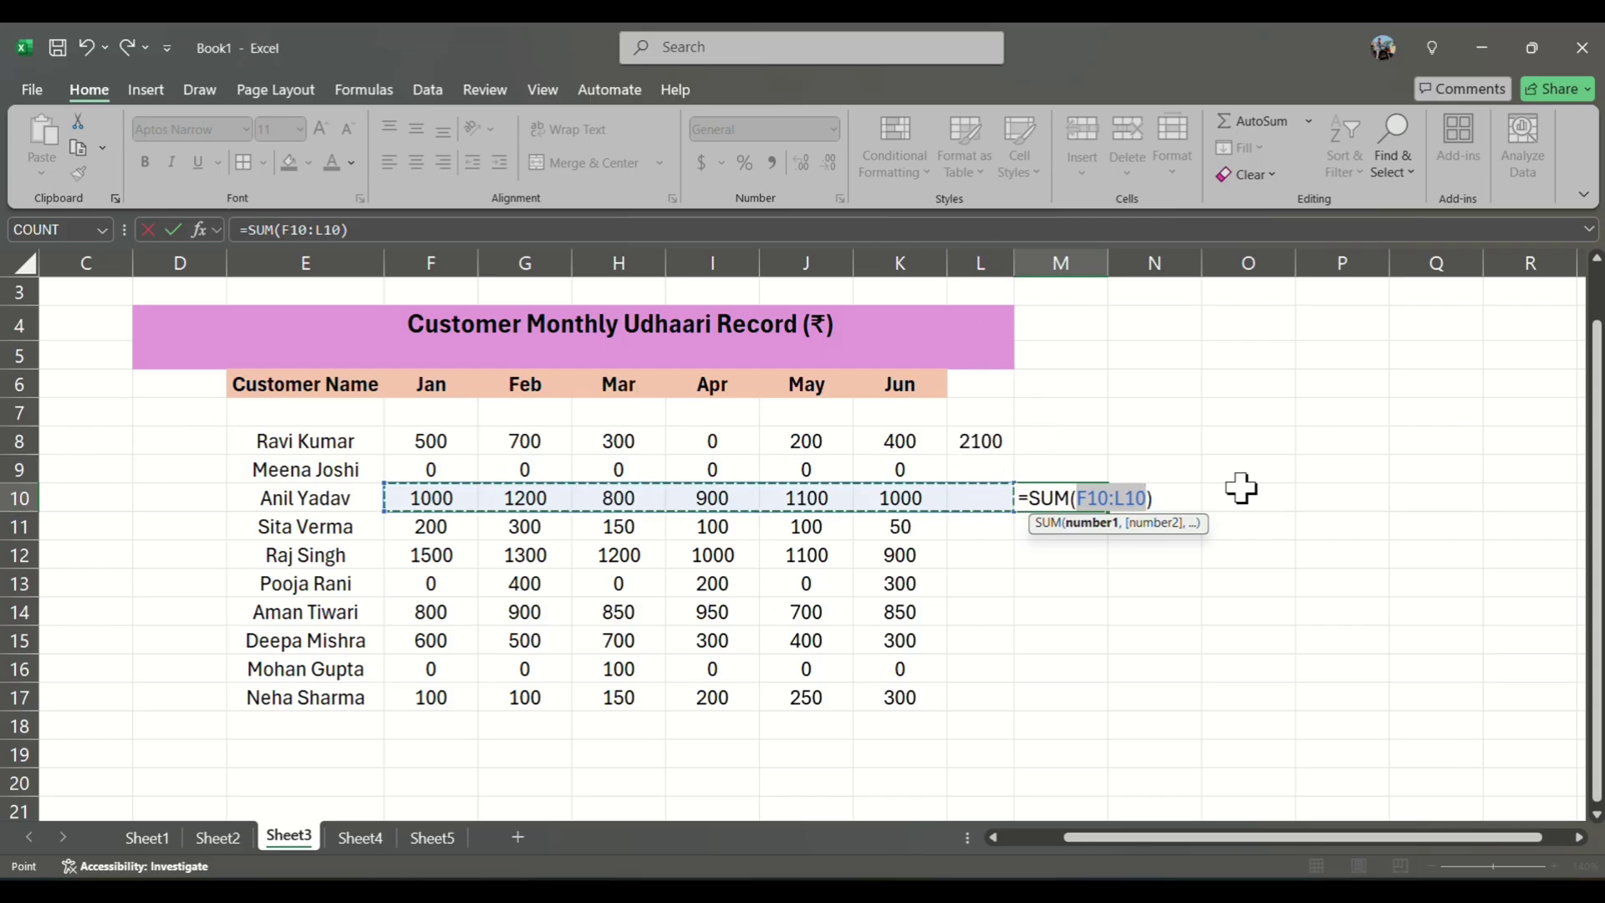
key(Return)
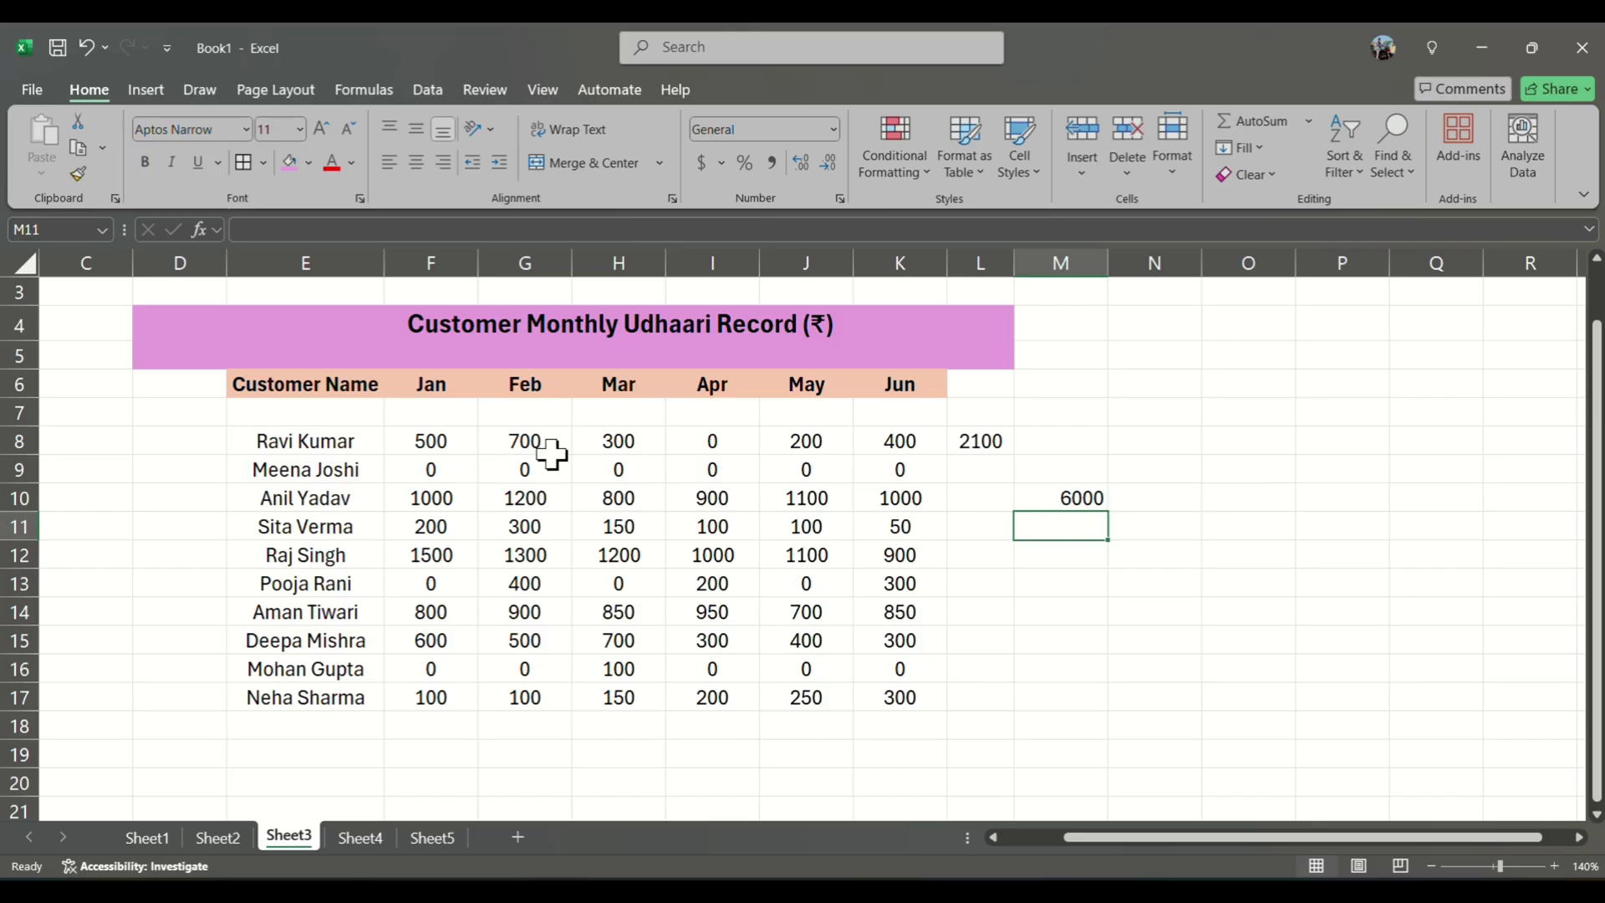
Enter the formula =sum(F14:K14) in cell M14 to total that customer's six months
click(1045, 619)
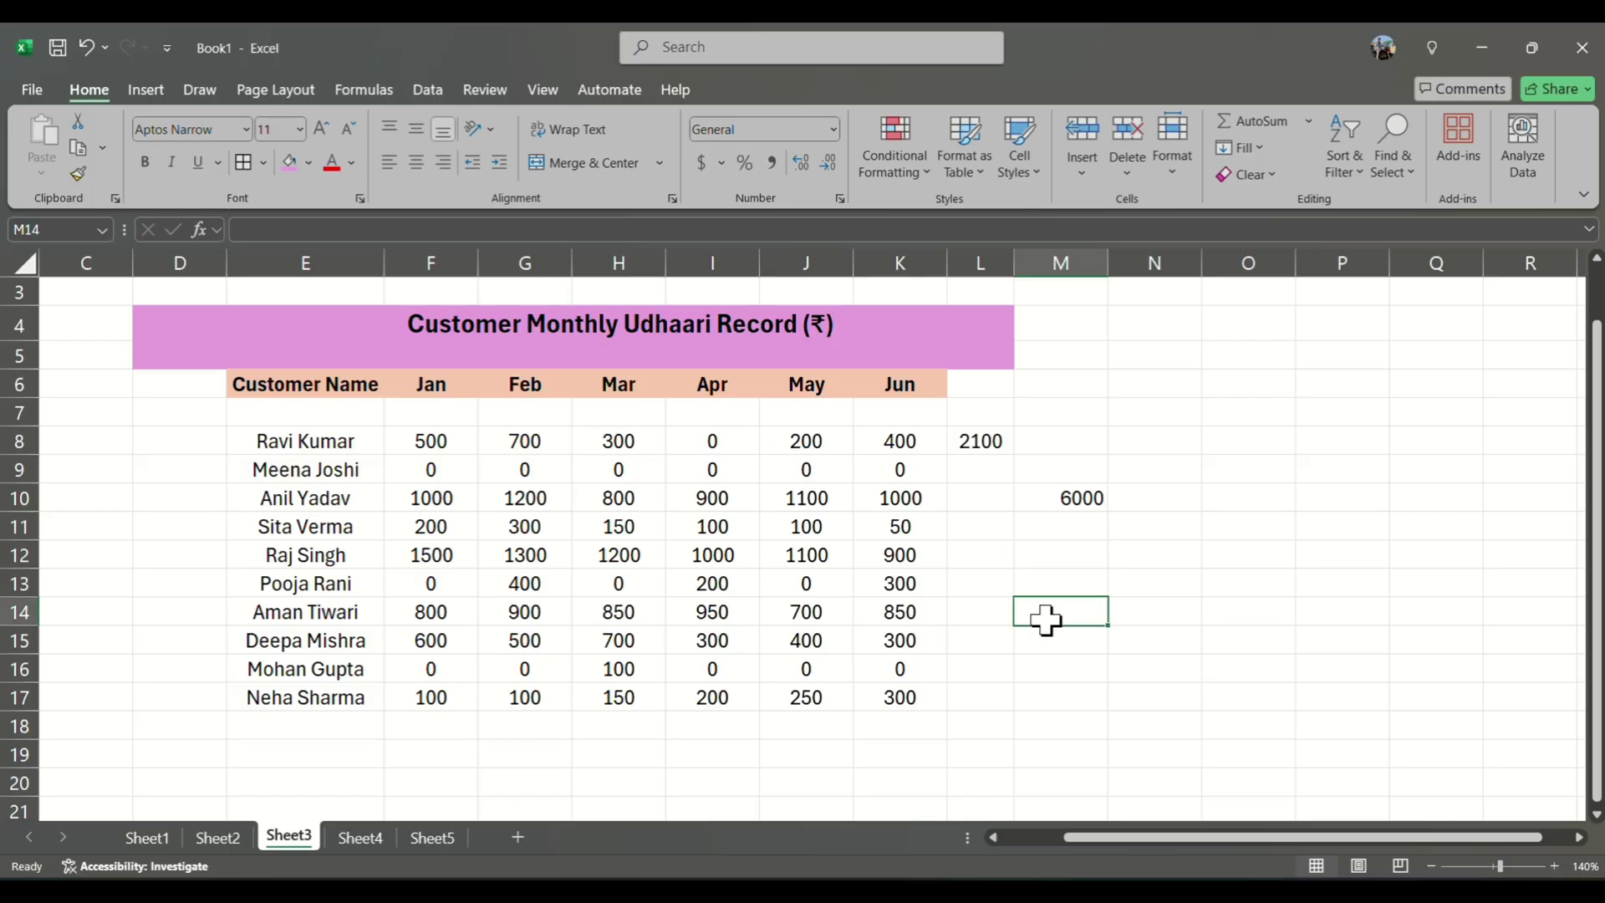
text(=)
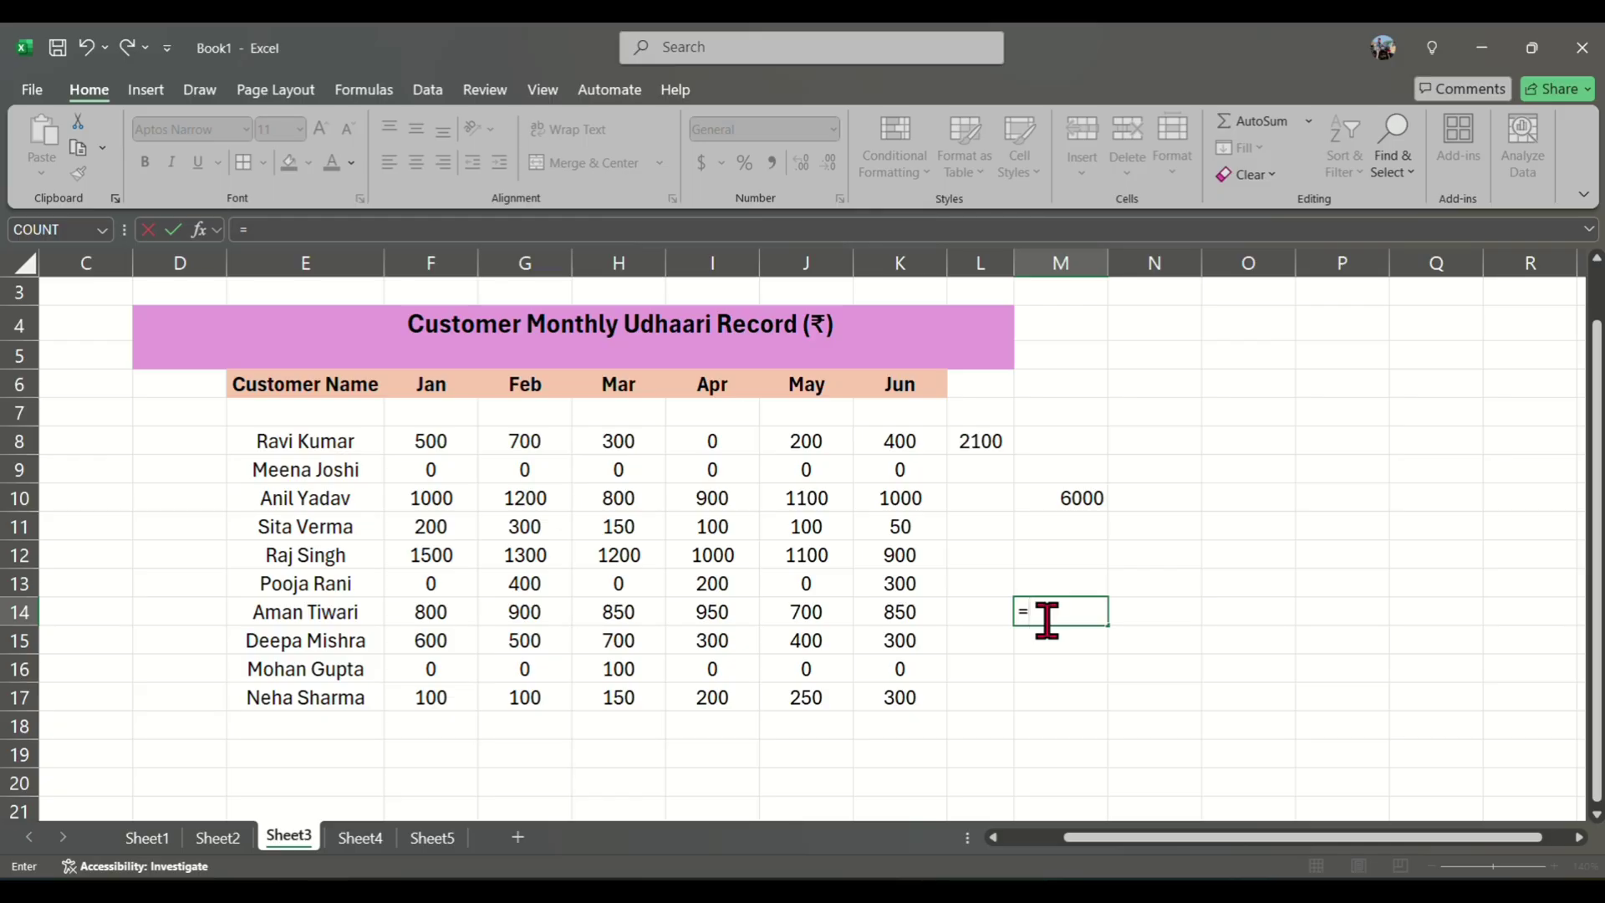
text(sum)
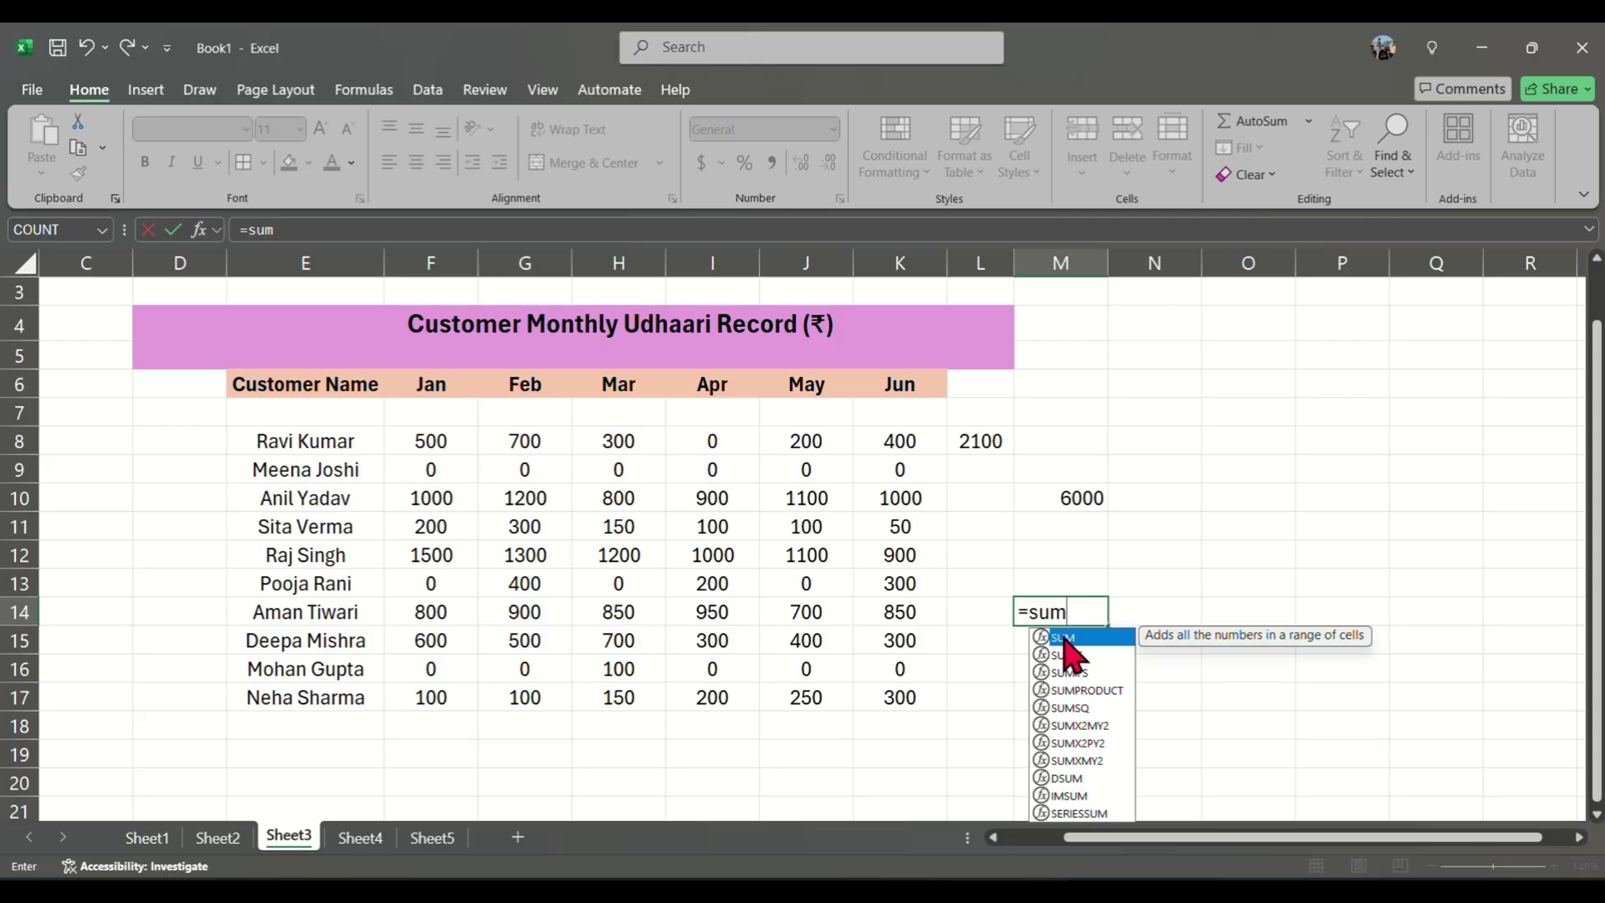
text(()
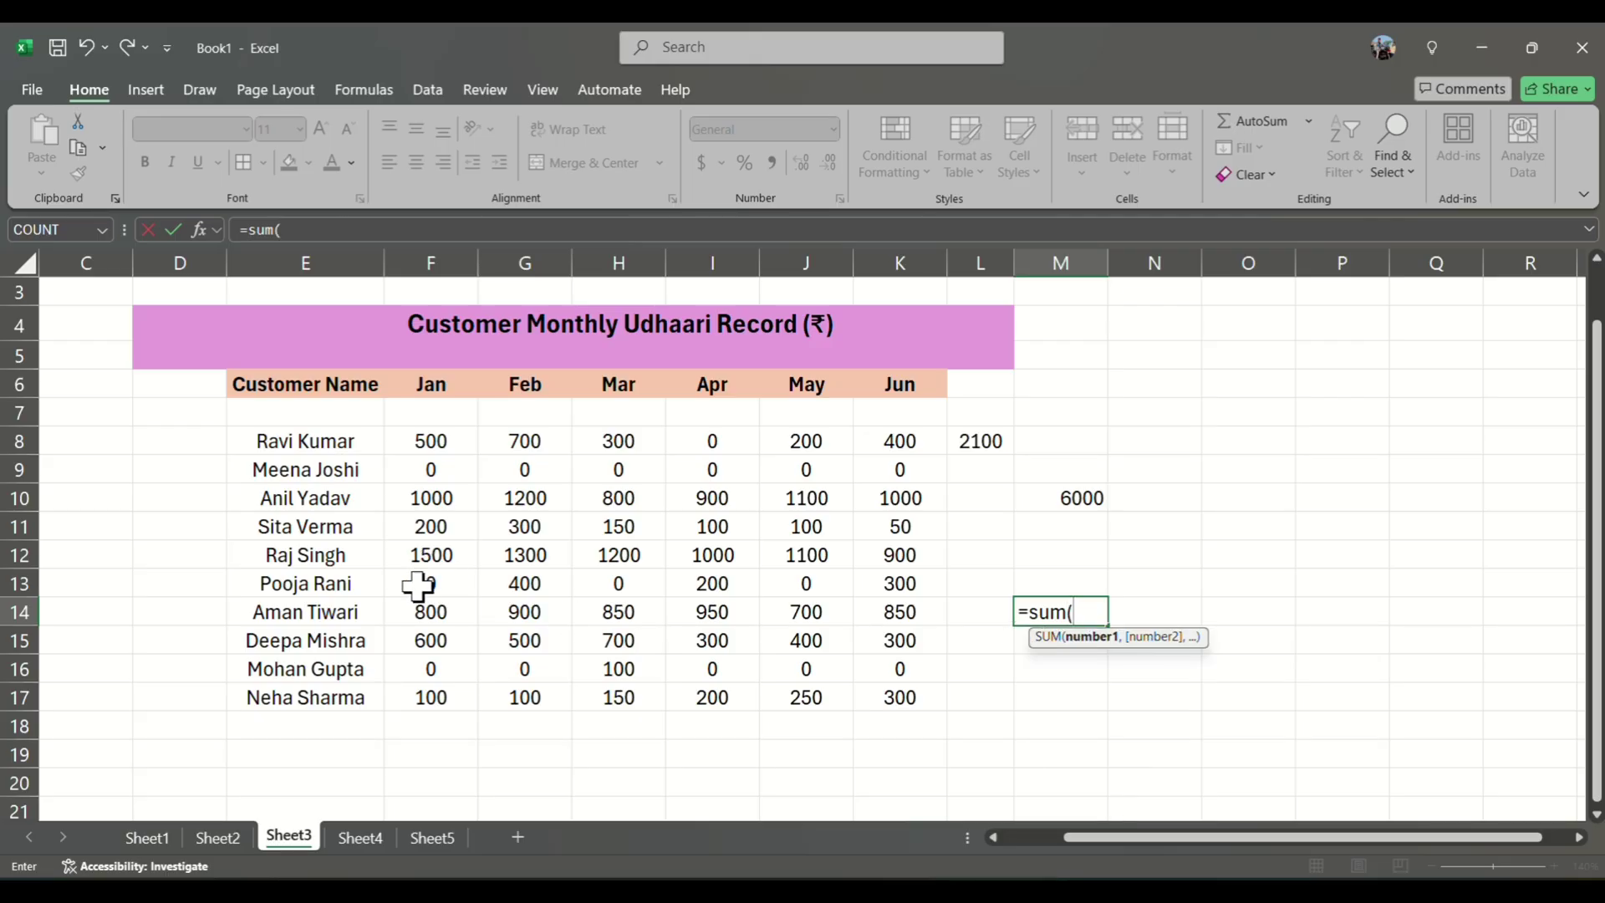
drag(423, 616, 878, 603)
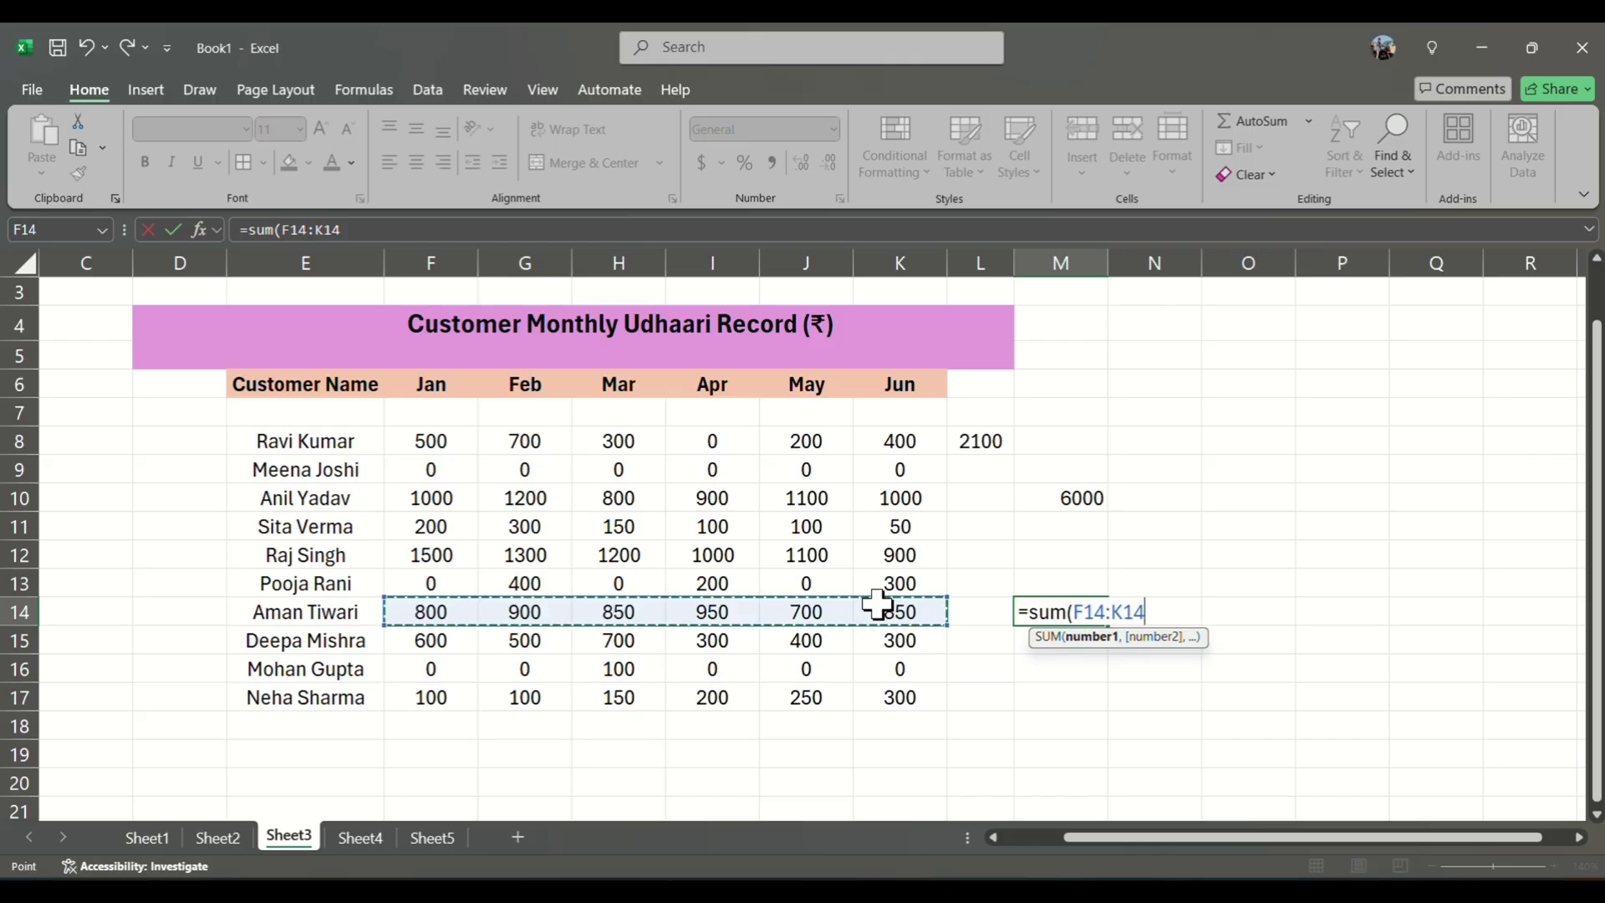
text())
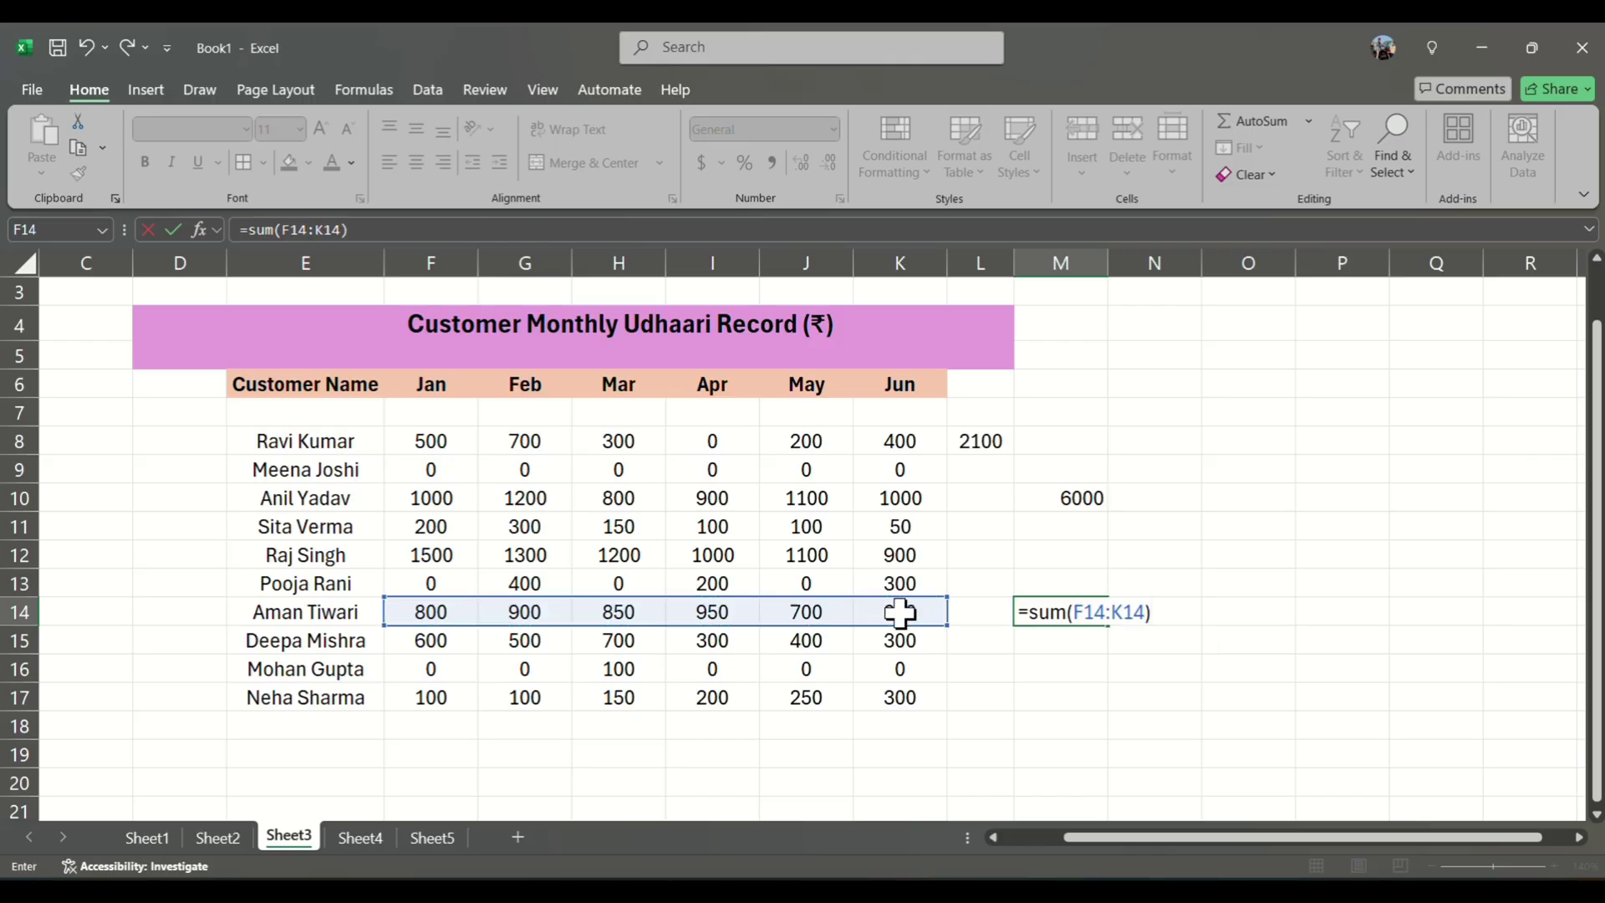
key(Return)
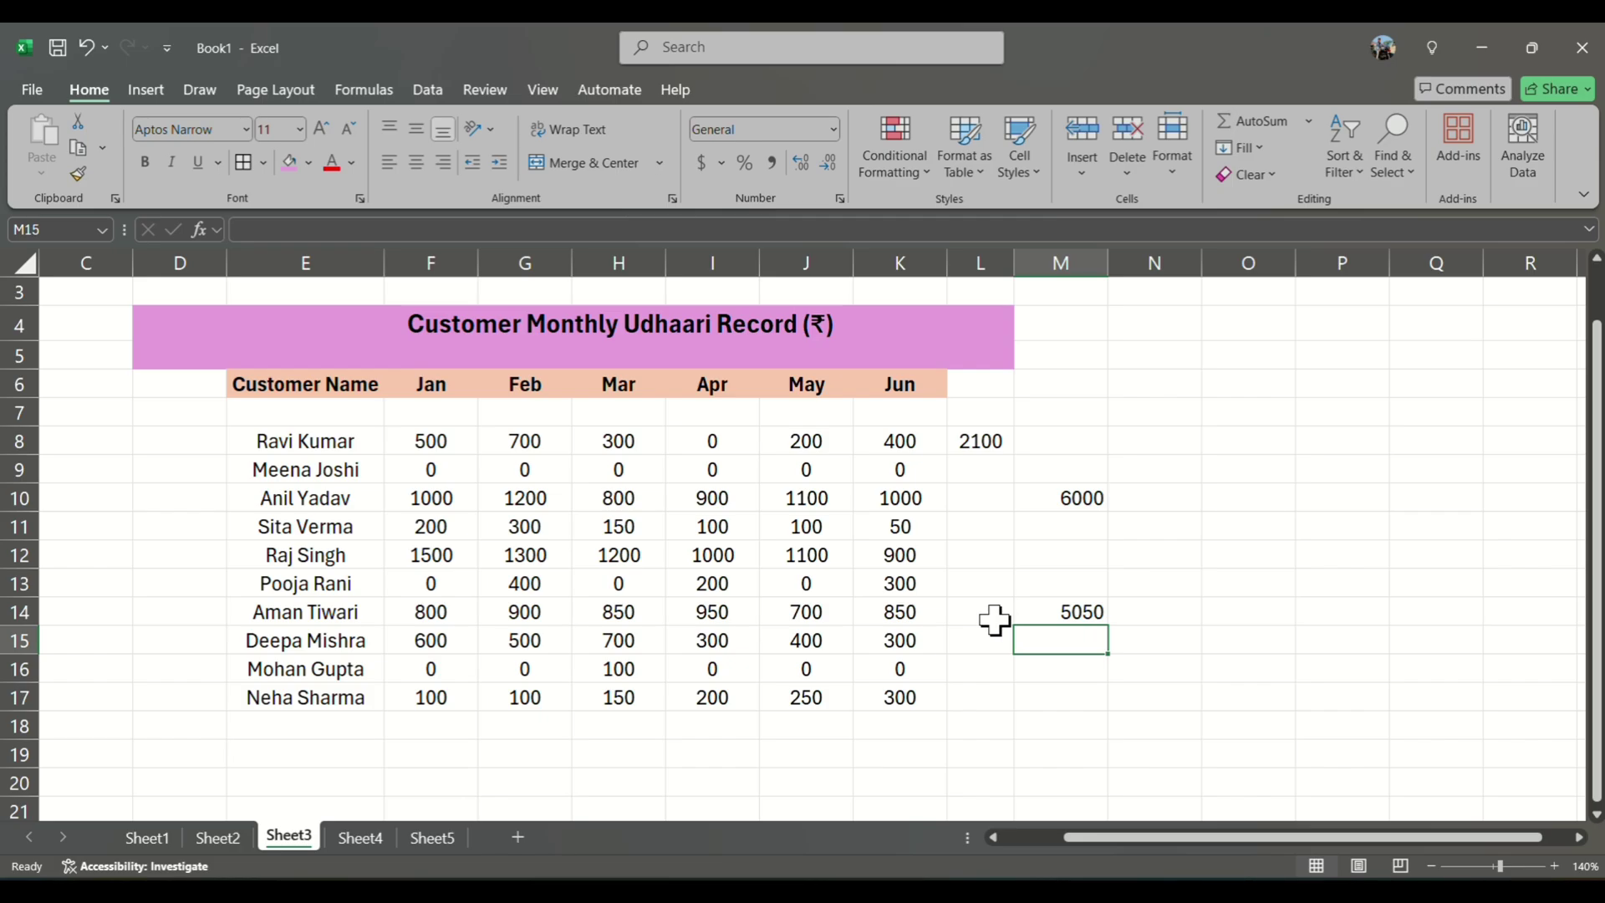
Total the monthly amounts in F17:K17 with AutoSum's Sum function, placing the result in L17
click(1061, 697)
drag(416, 709, 895, 699)
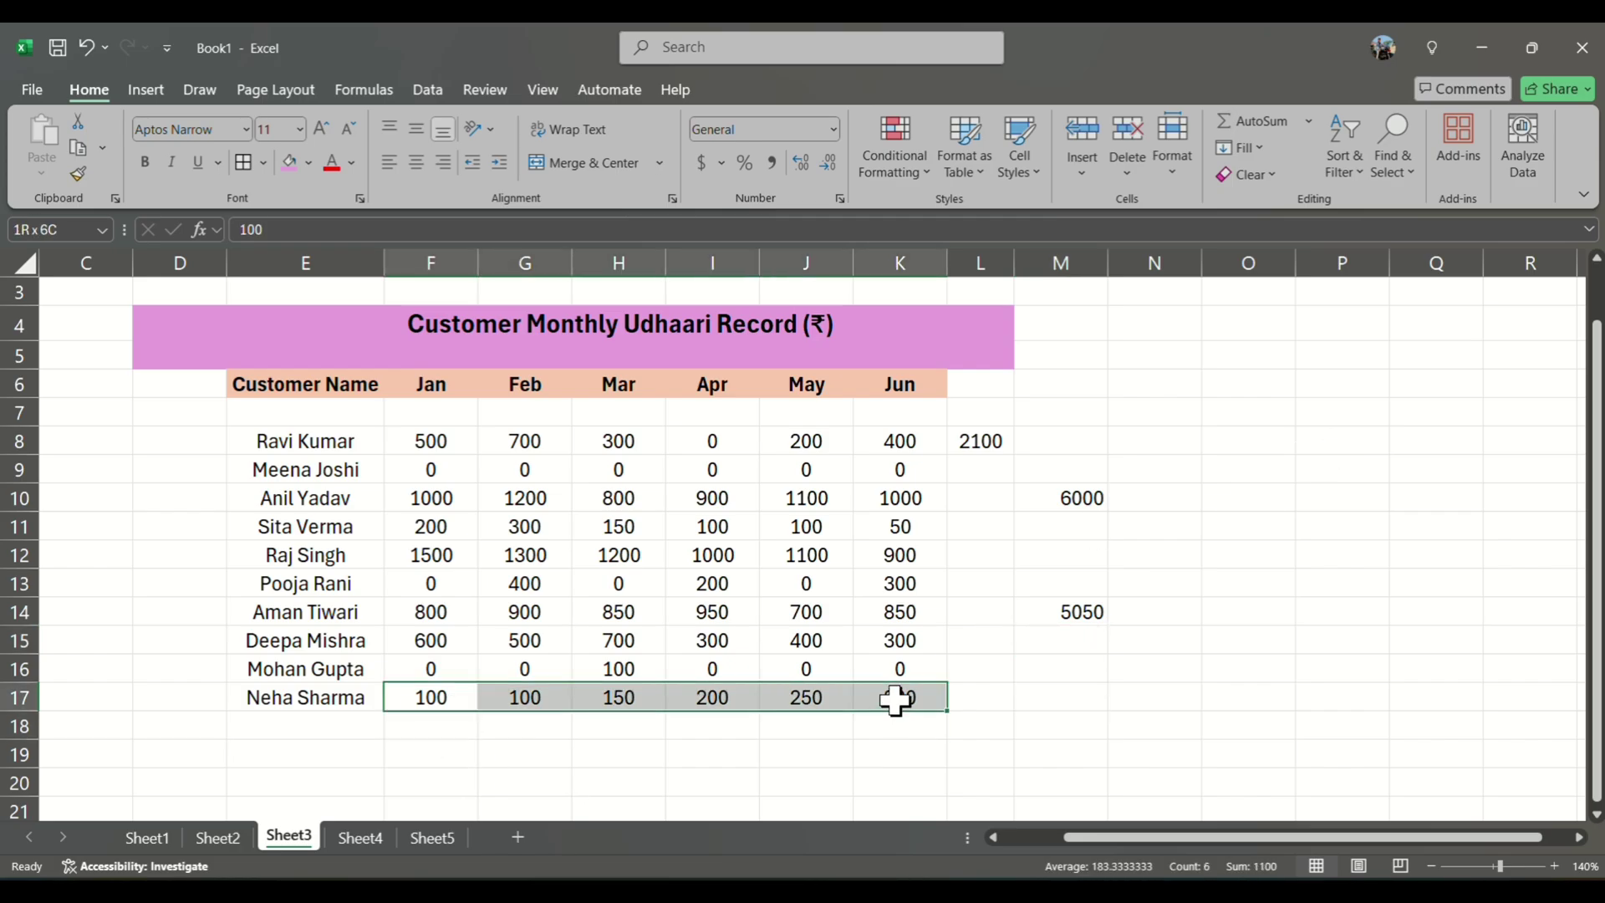
click(1310, 132)
click(1293, 148)
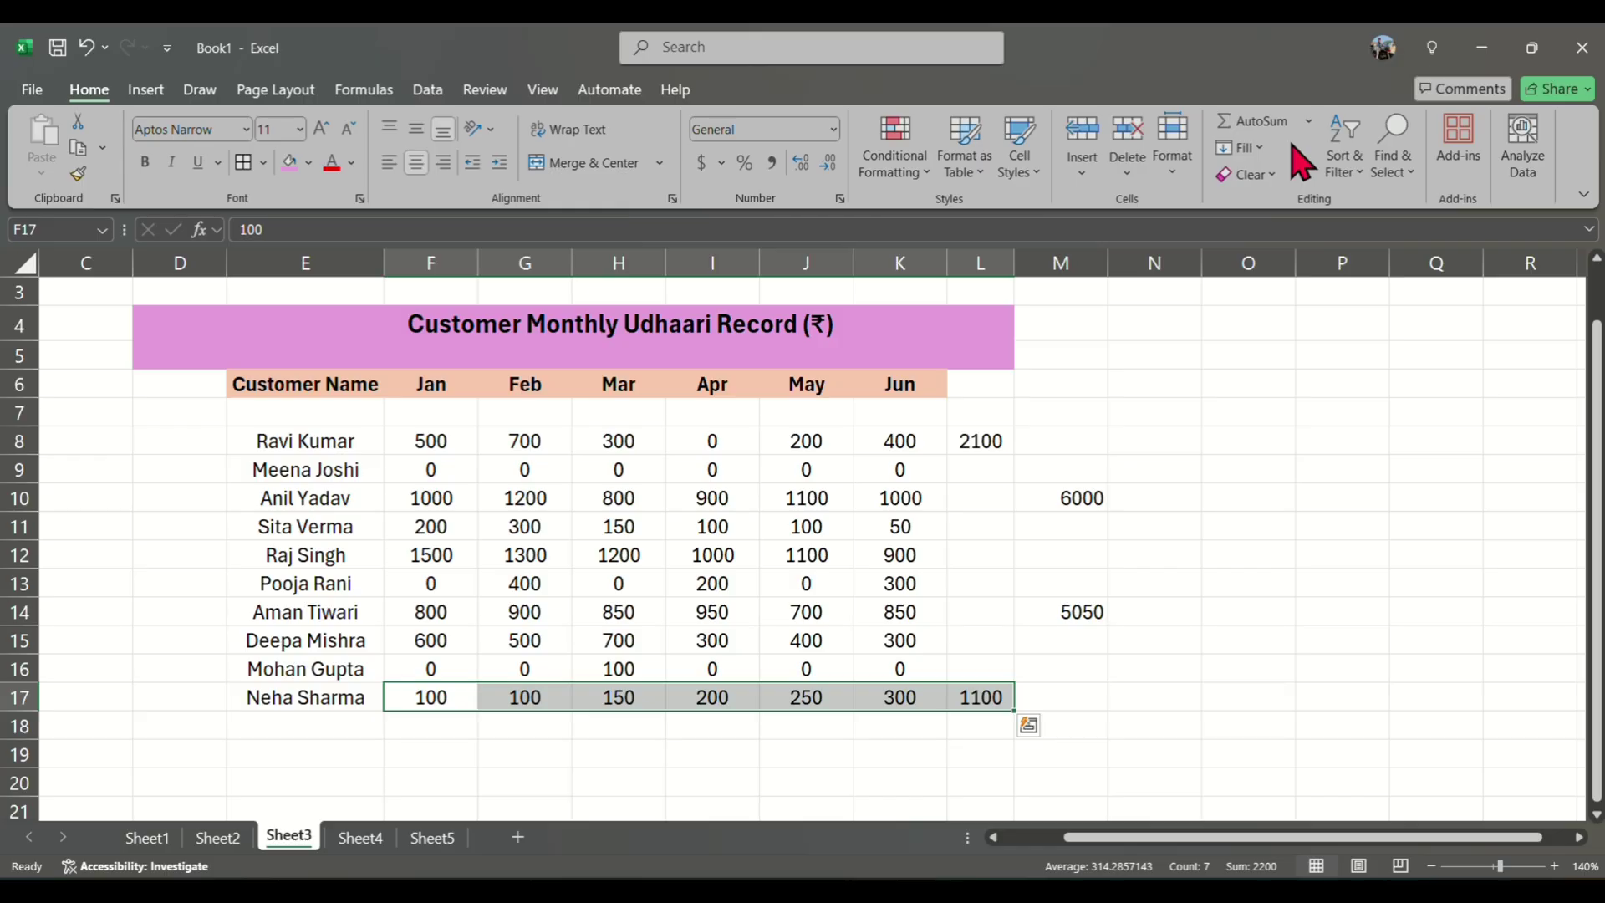
click(1094, 704)
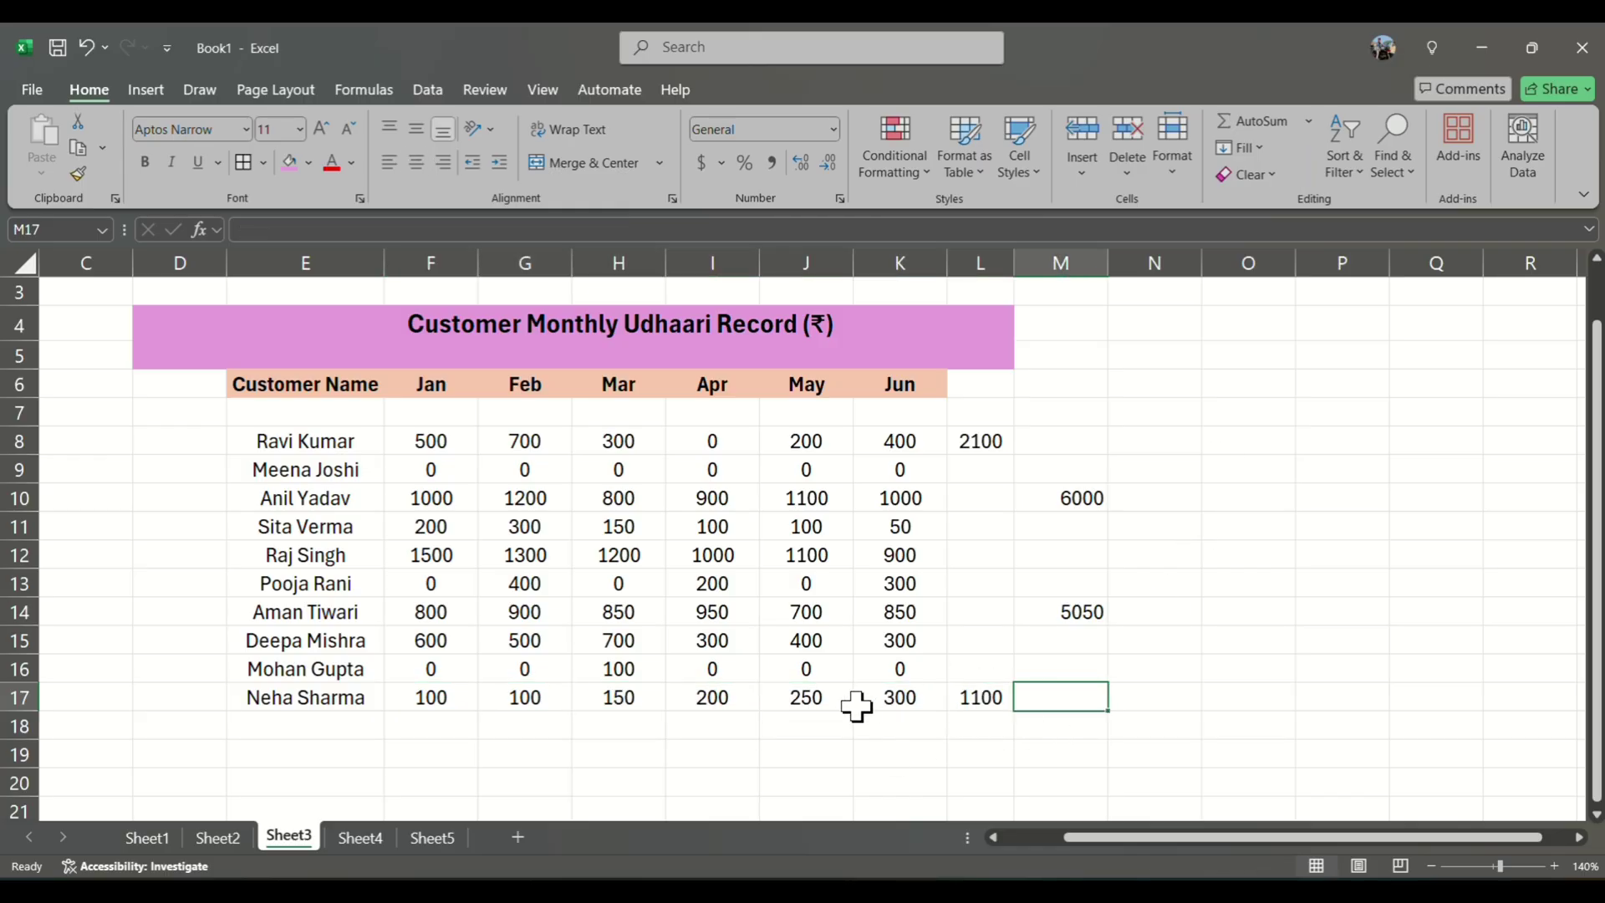
Average the January to June amounts in F12:K12 with AutoSum's Average function, placing the result in L12
click(1311, 121)
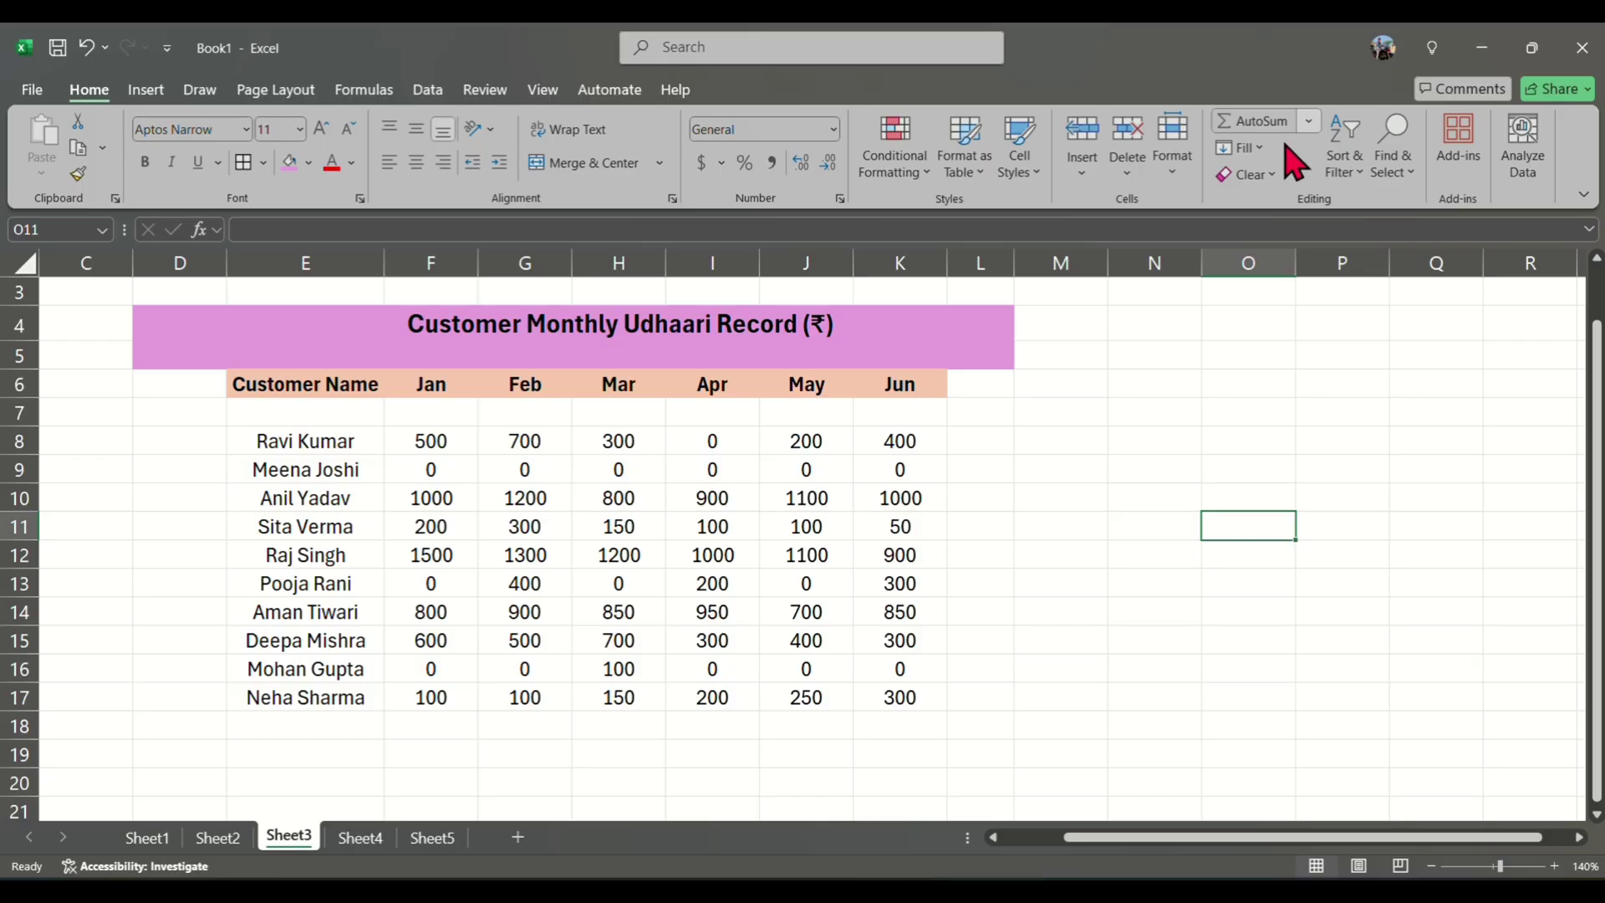
click(422, 555)
drag(422, 554, 905, 562)
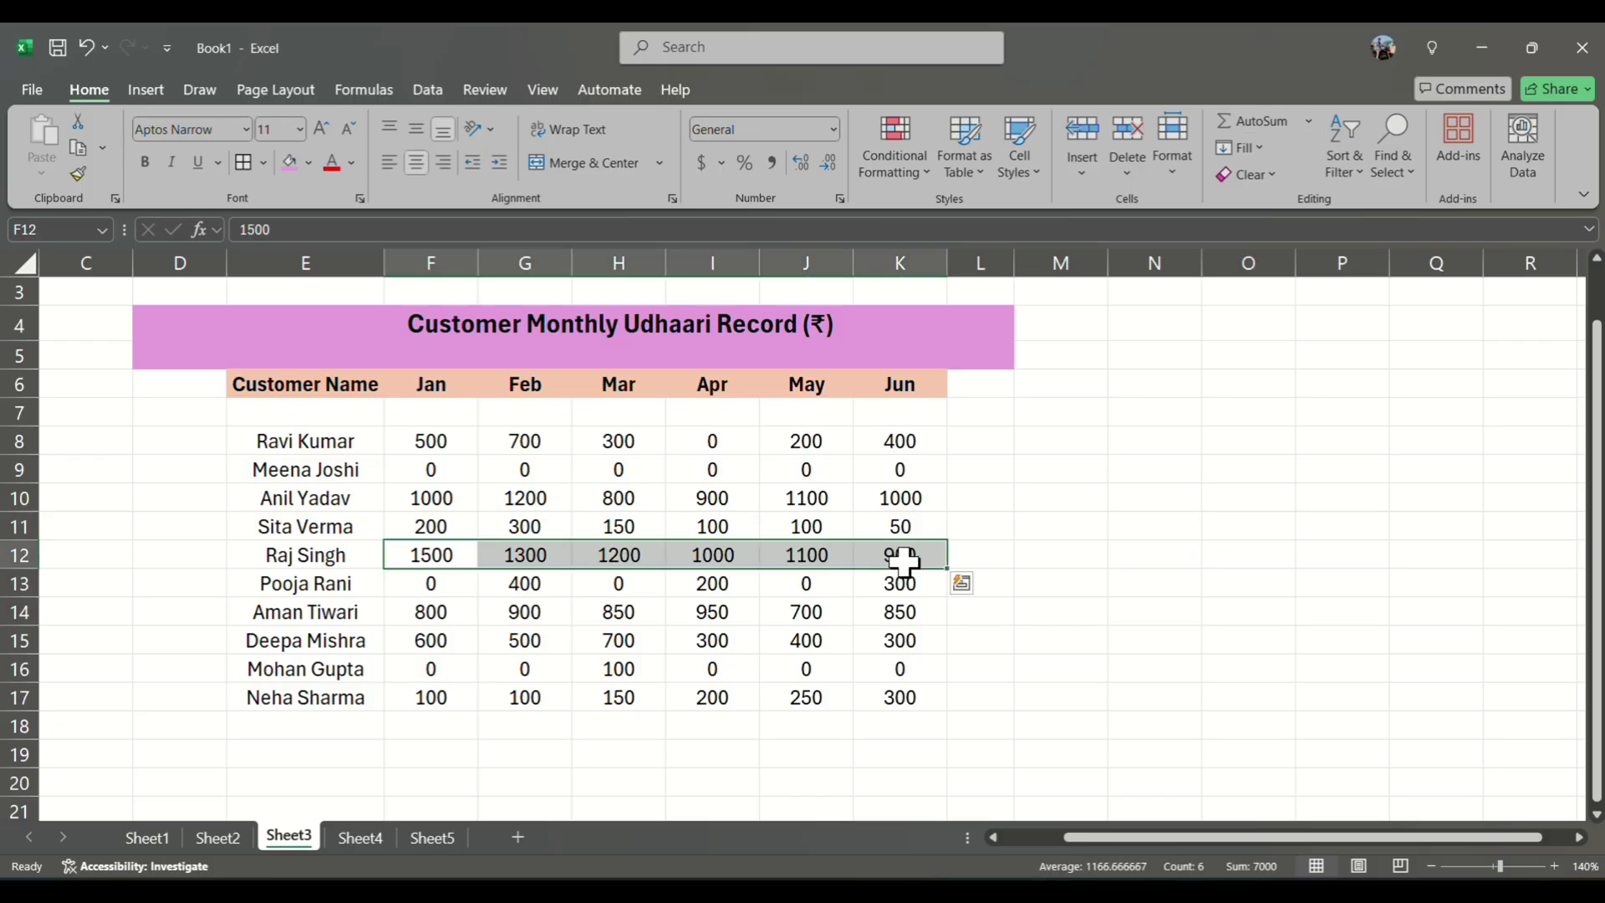
click(1308, 120)
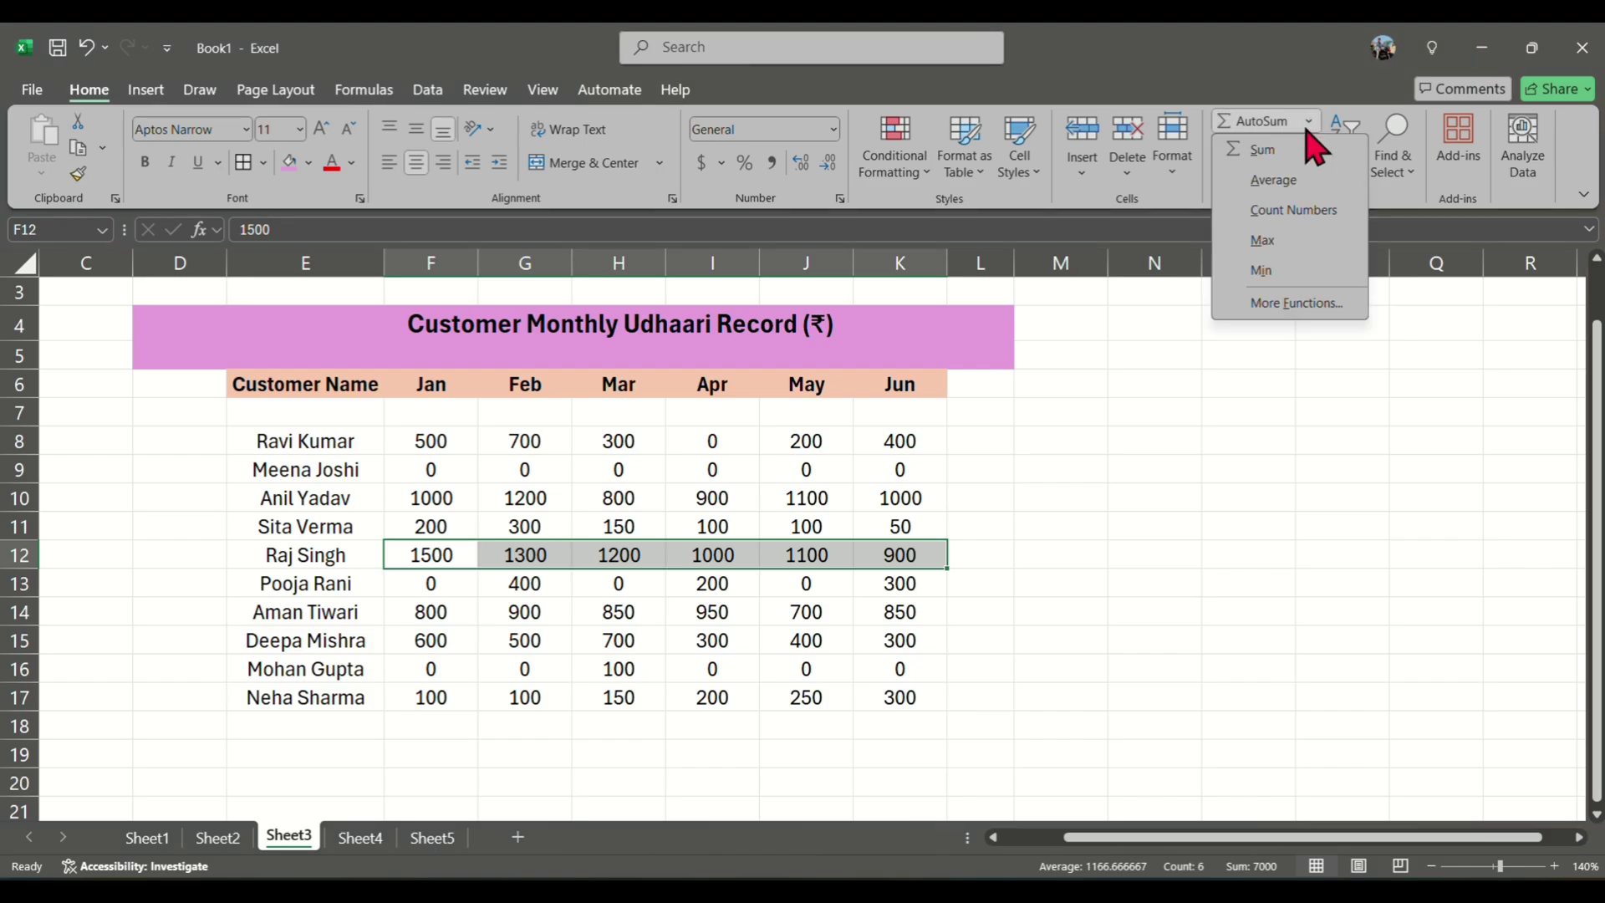
click(1300, 180)
click(1173, 577)
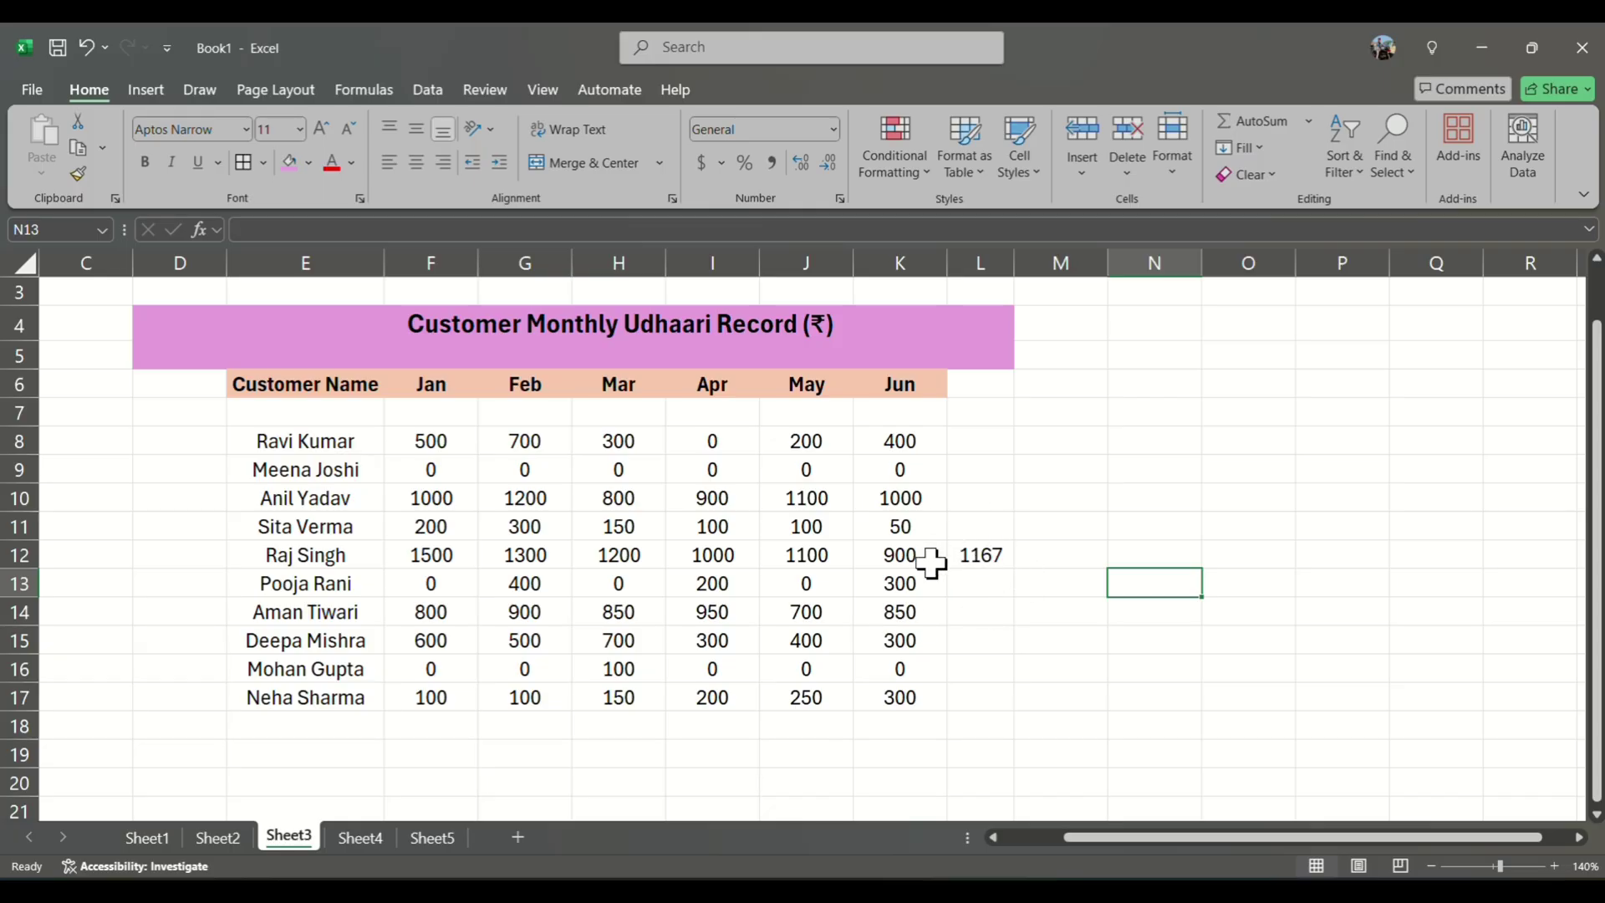
Insert AutoSum's Count Numbers function in cell M10 over the range E8:K17
click(1060, 497)
click(1308, 121)
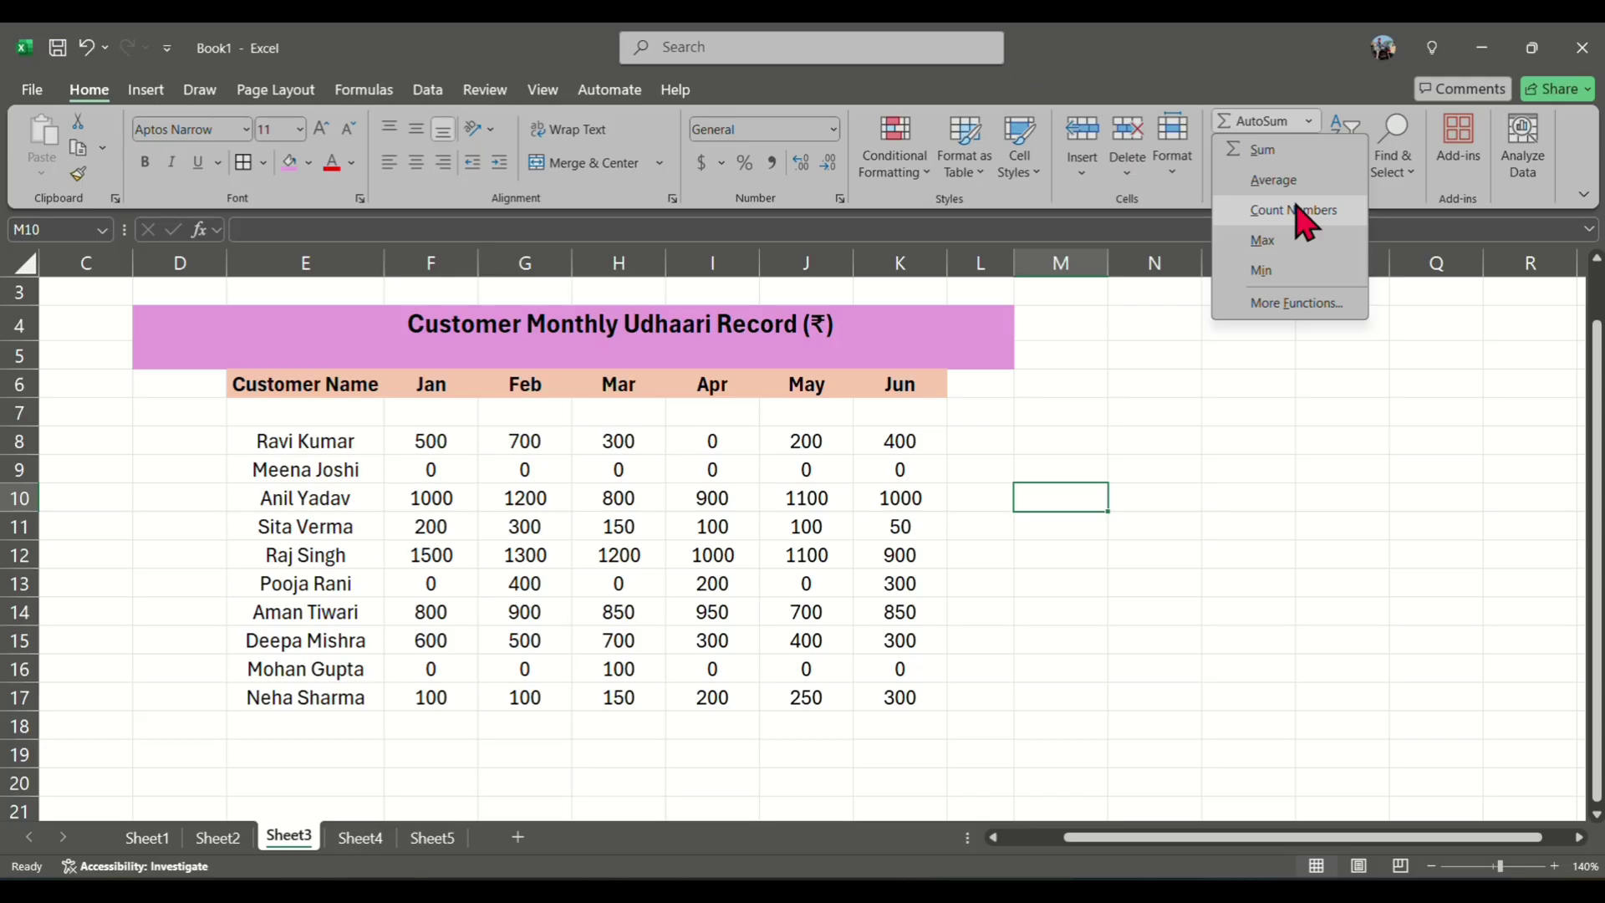
click(1089, 356)
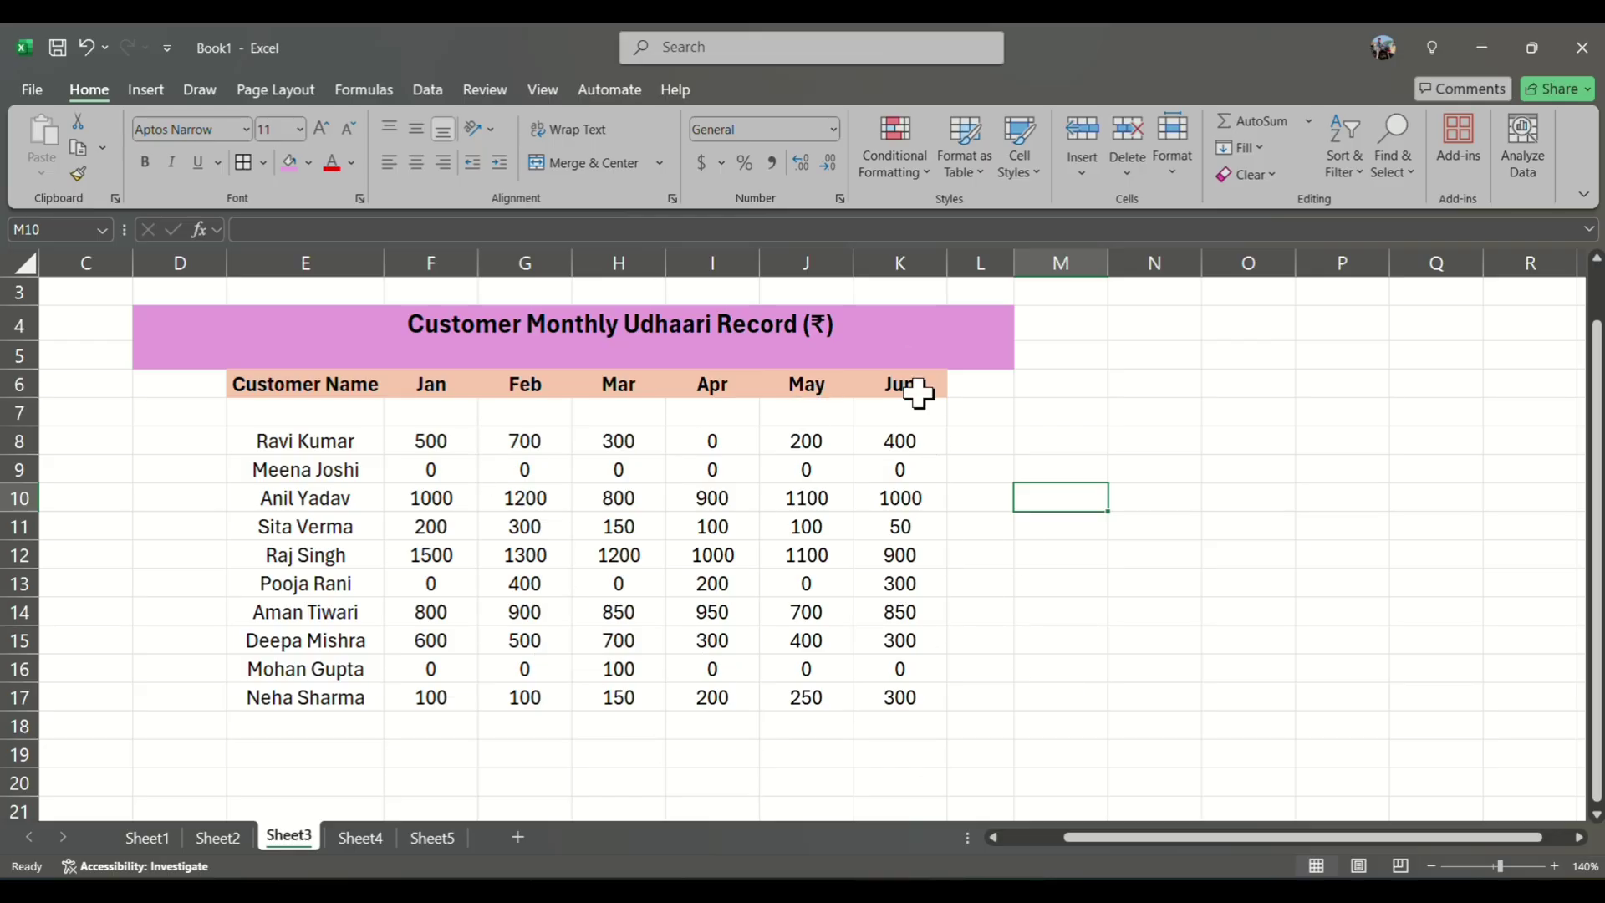
click(1309, 121)
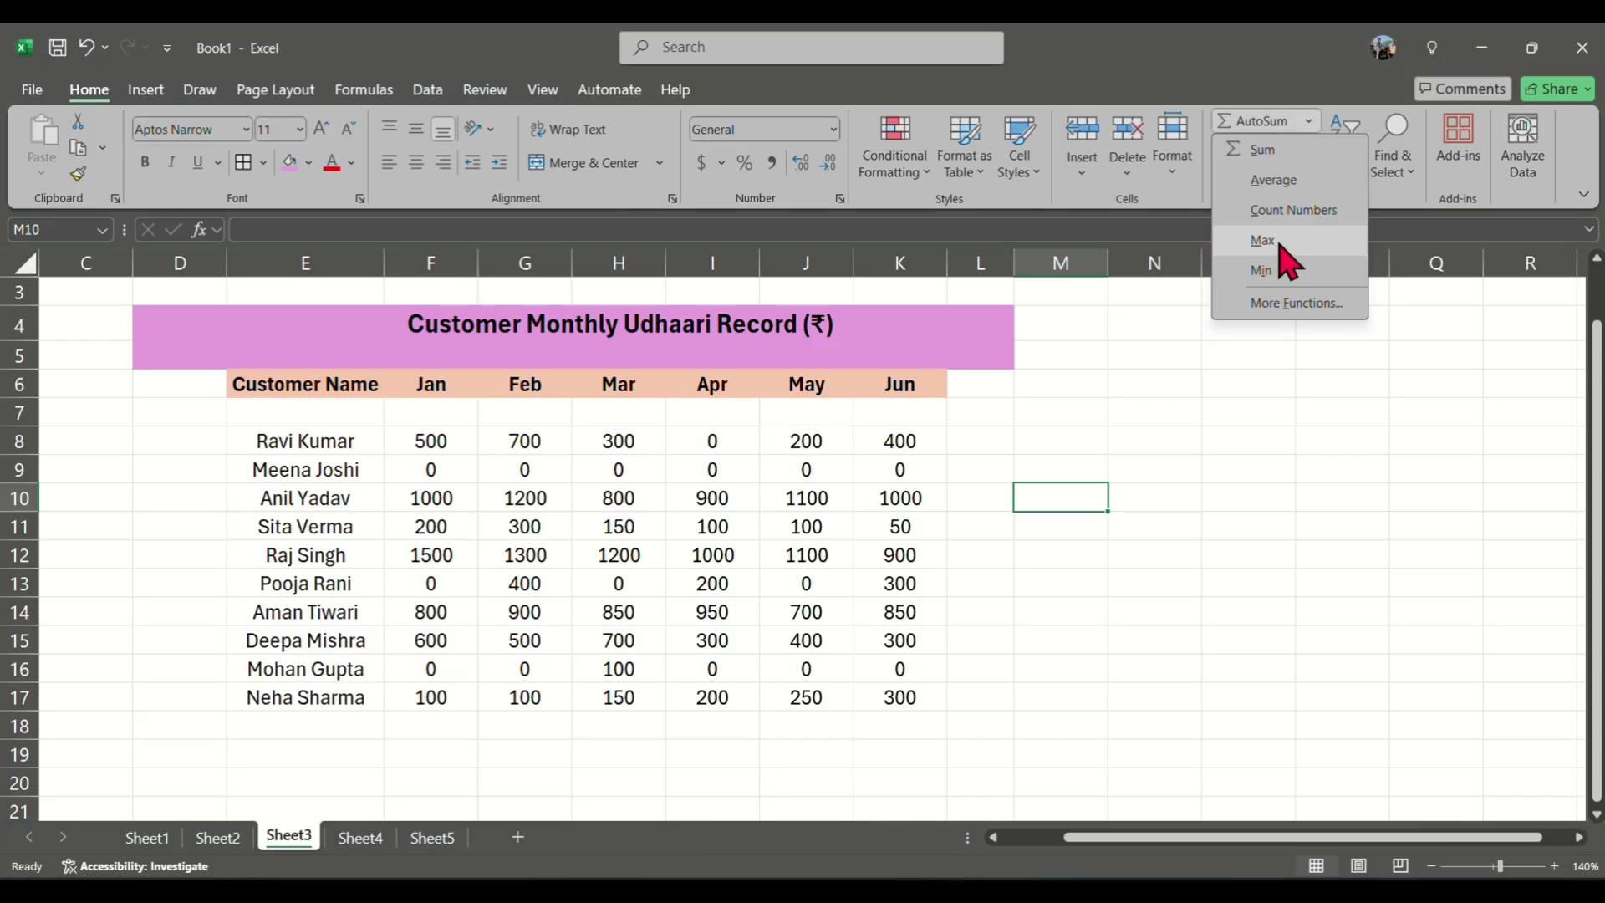
click(1292, 209)
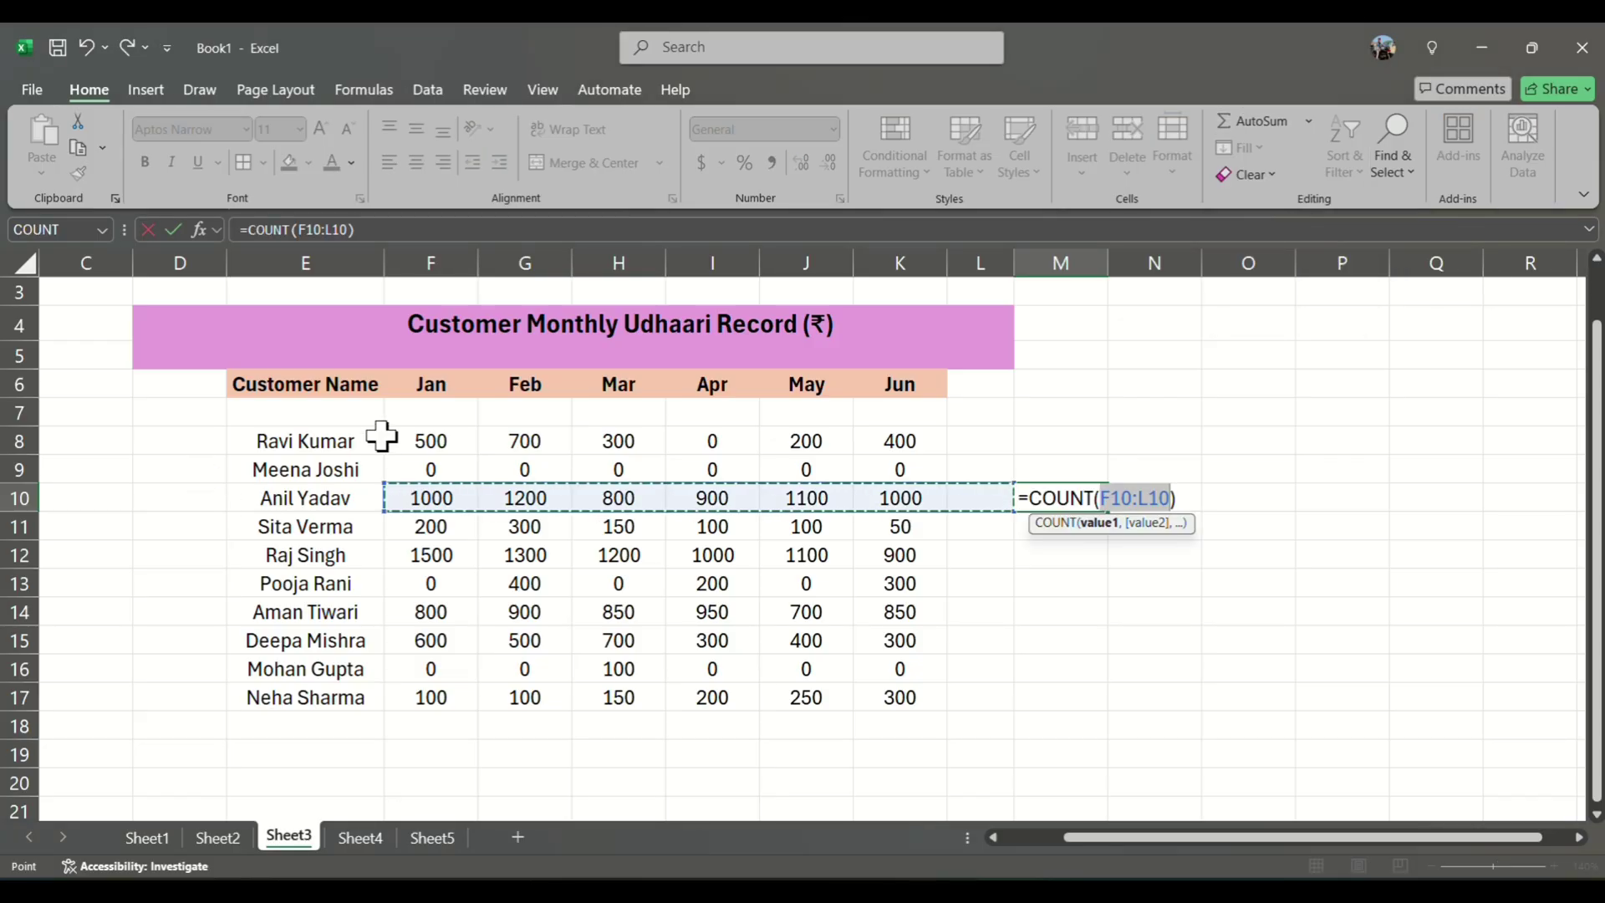
drag(380, 433, 891, 707)
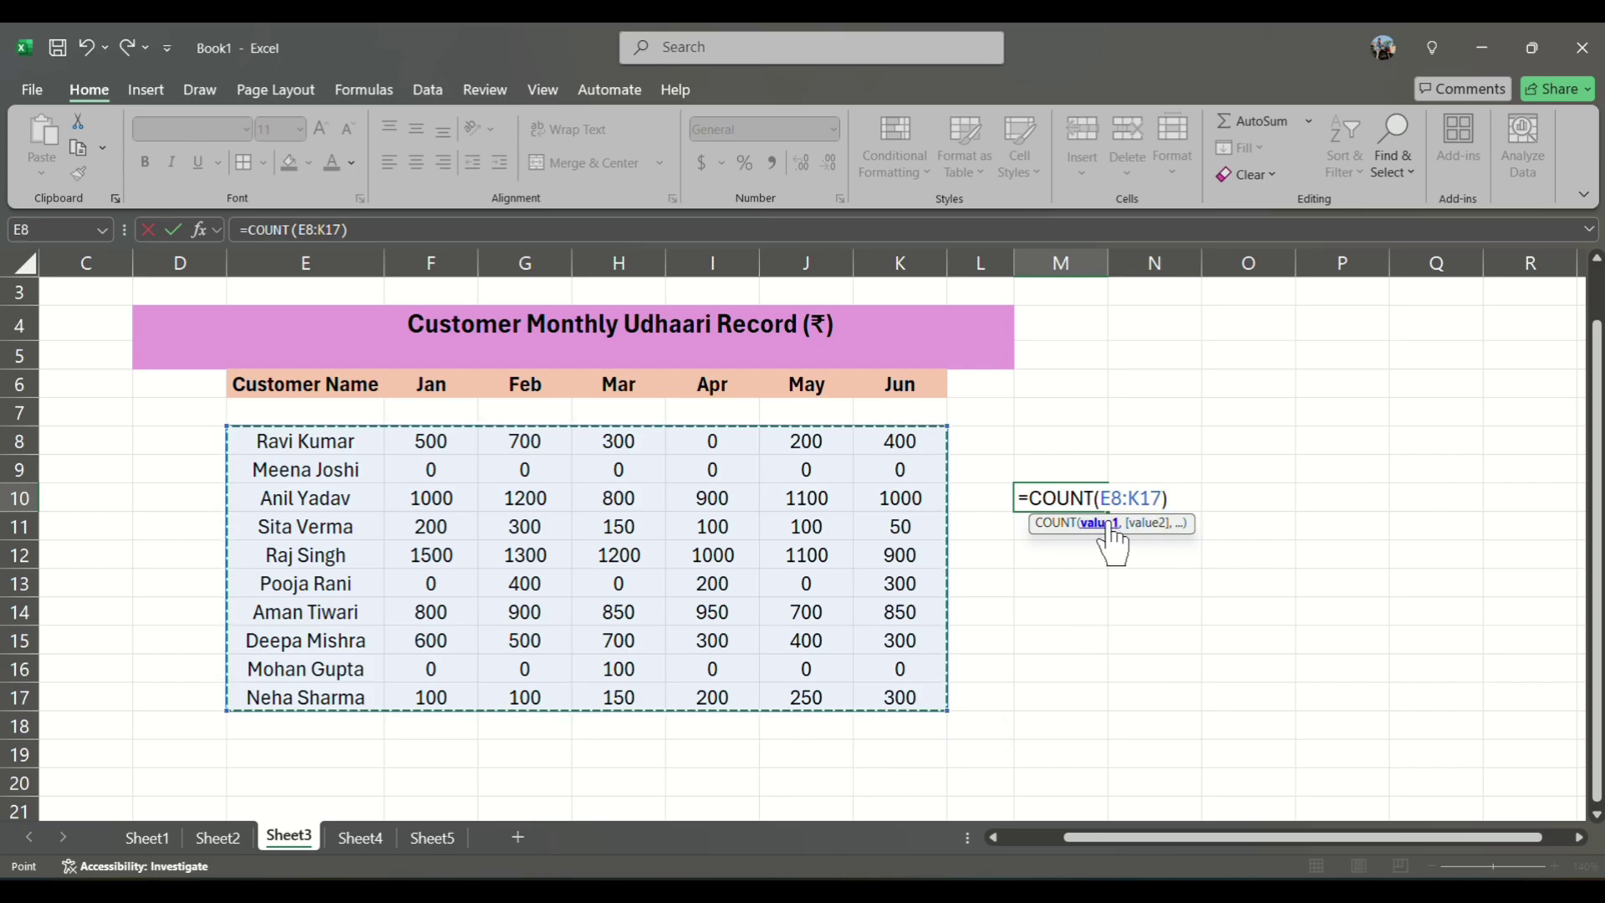
key(Return)
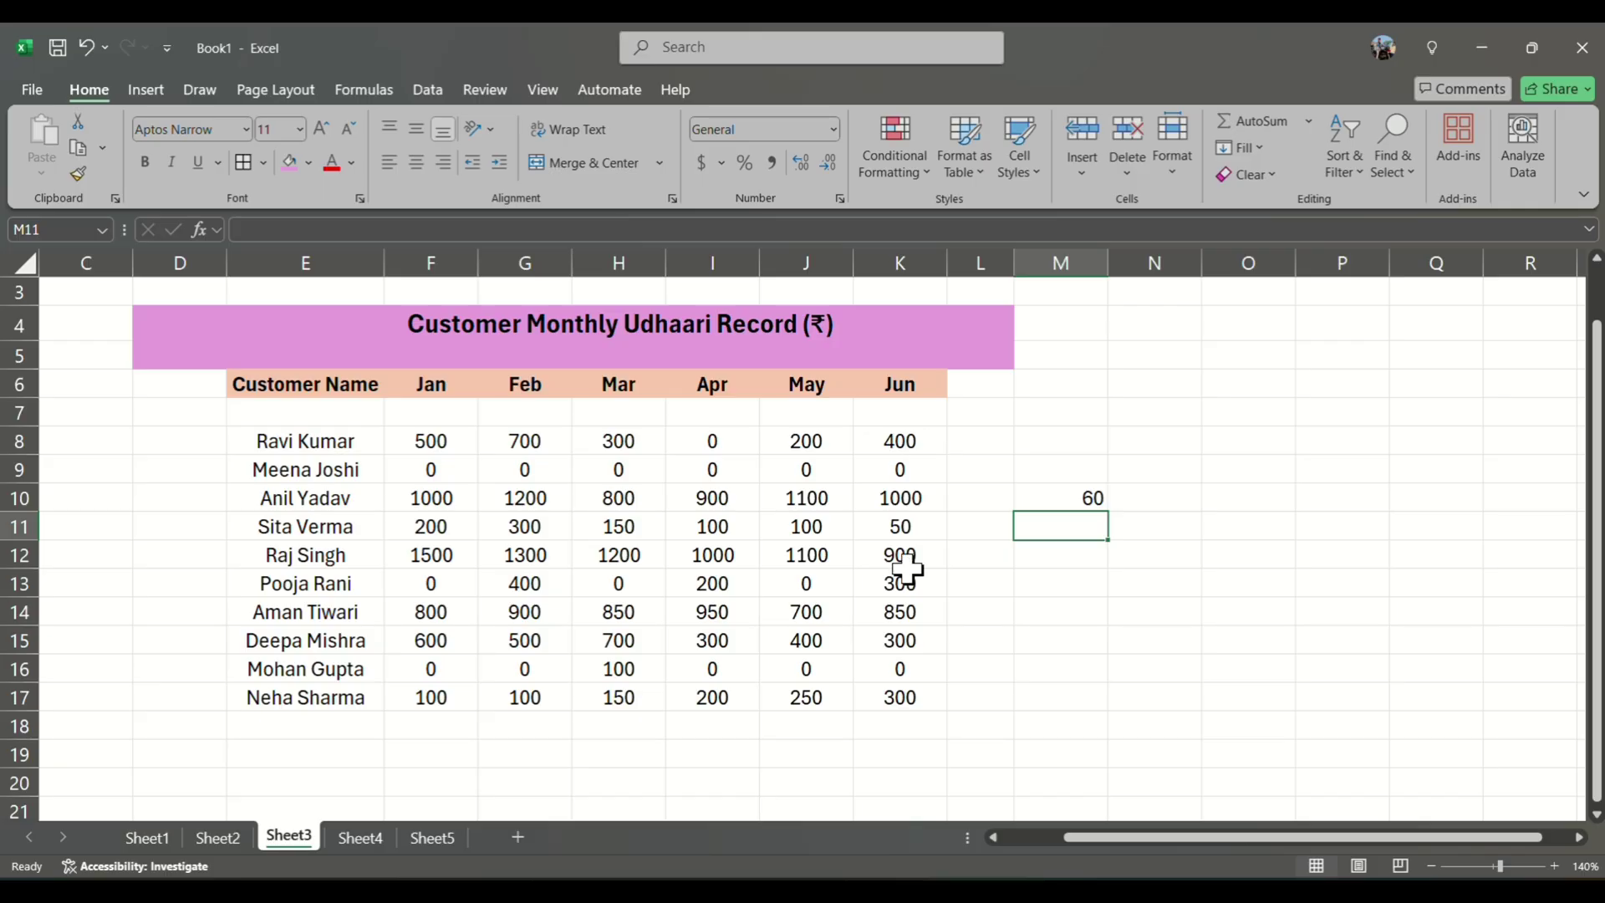
Review the count formula in M10 and undo it to leave the cell empty
click(1095, 499)
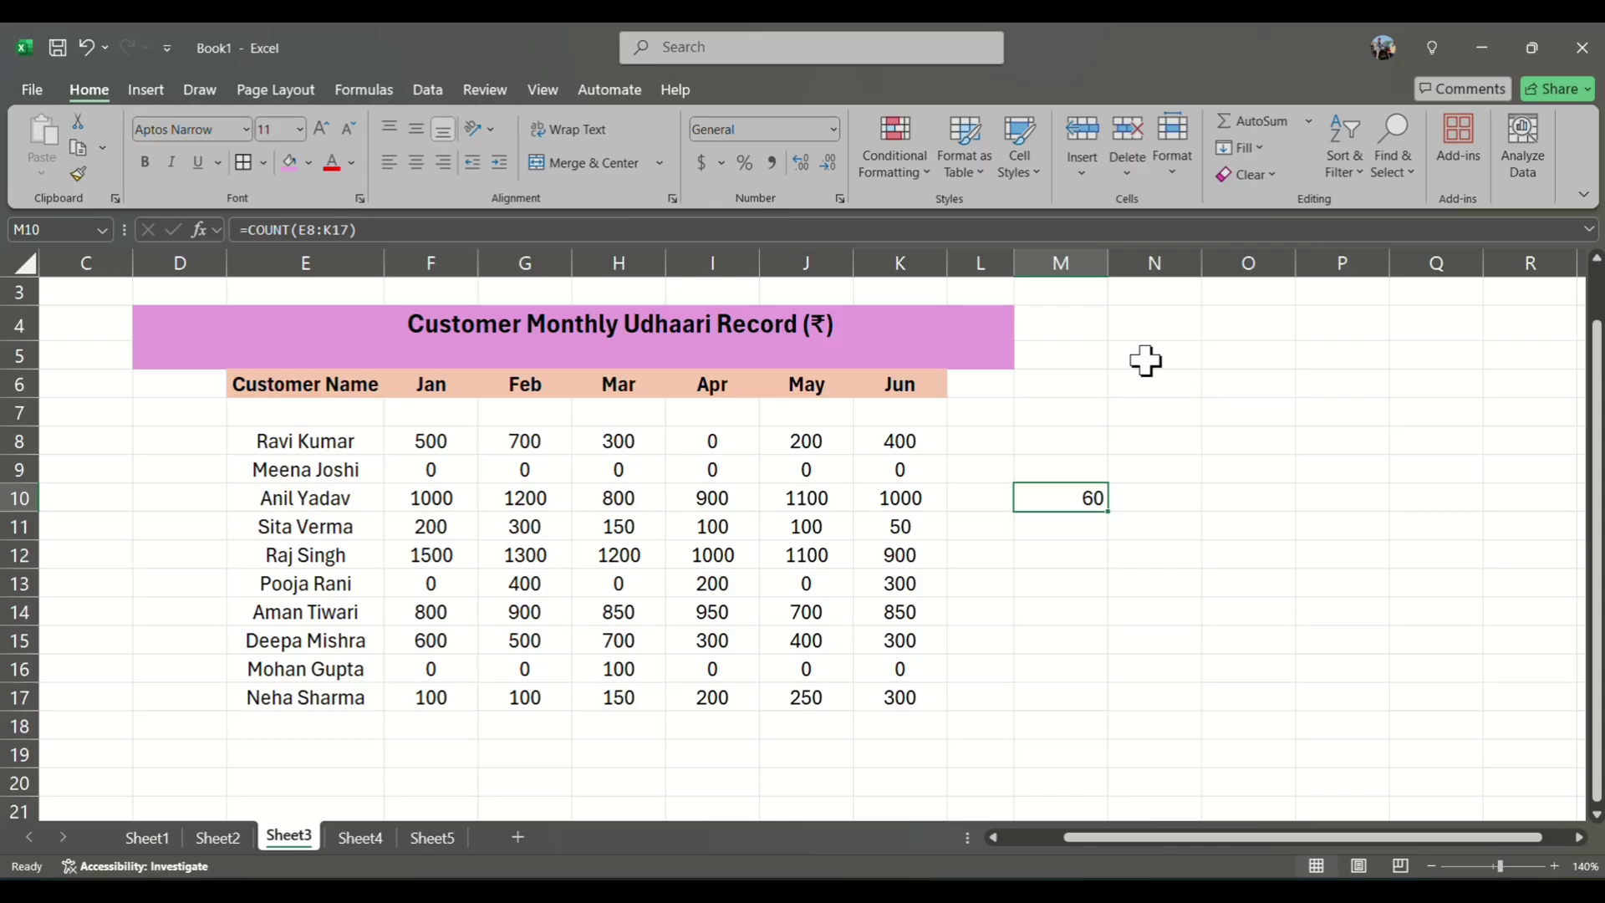
click(1308, 122)
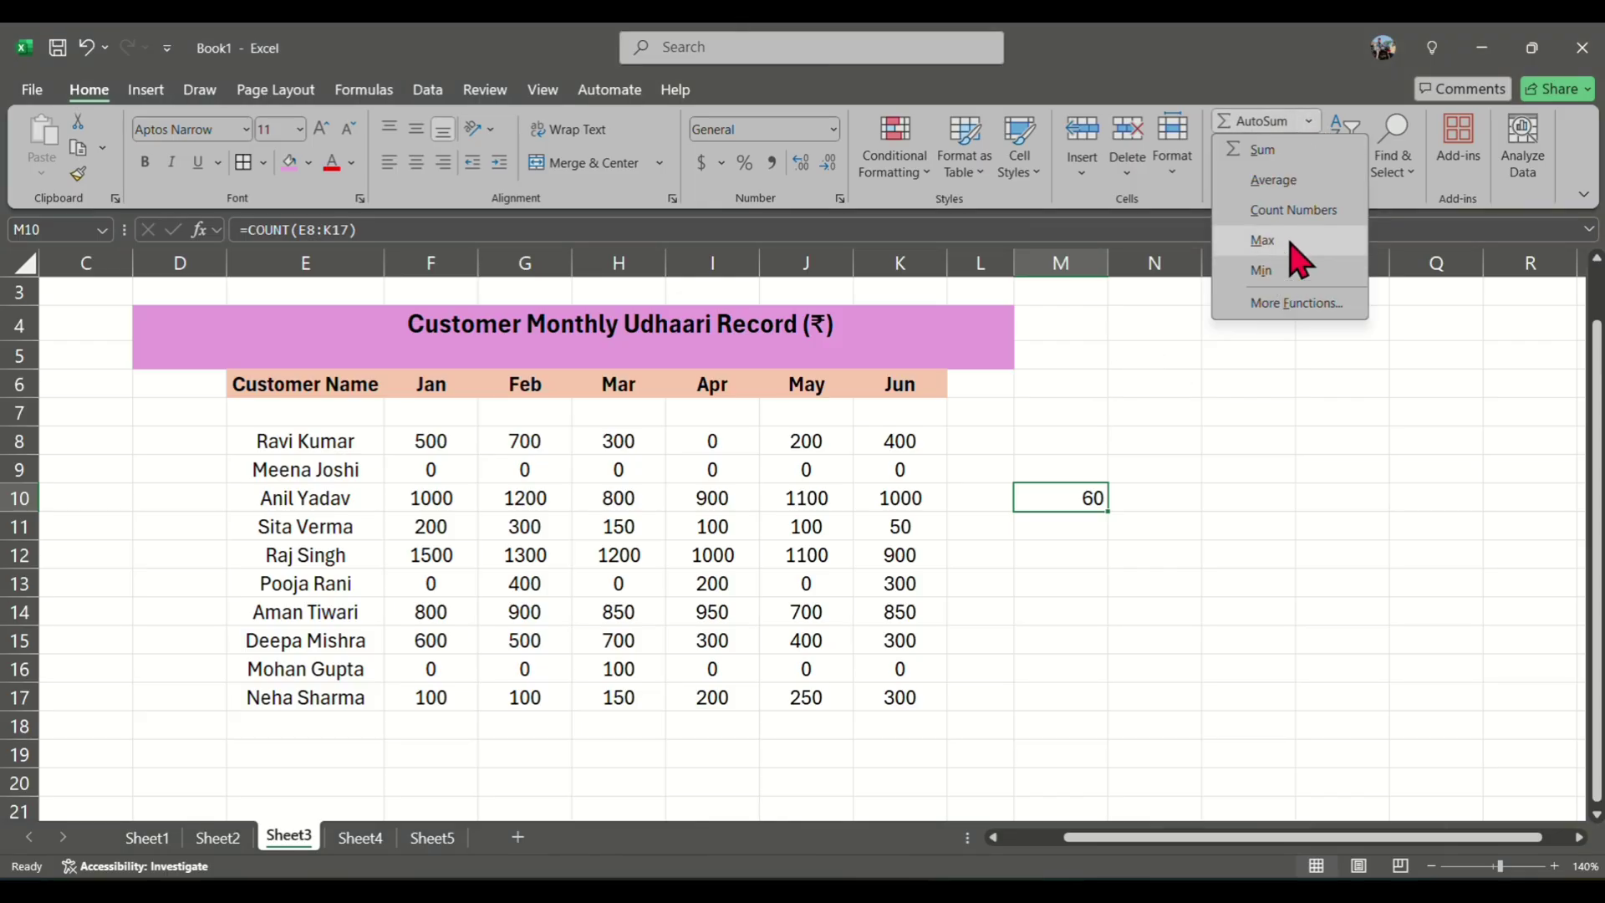
click(1070, 394)
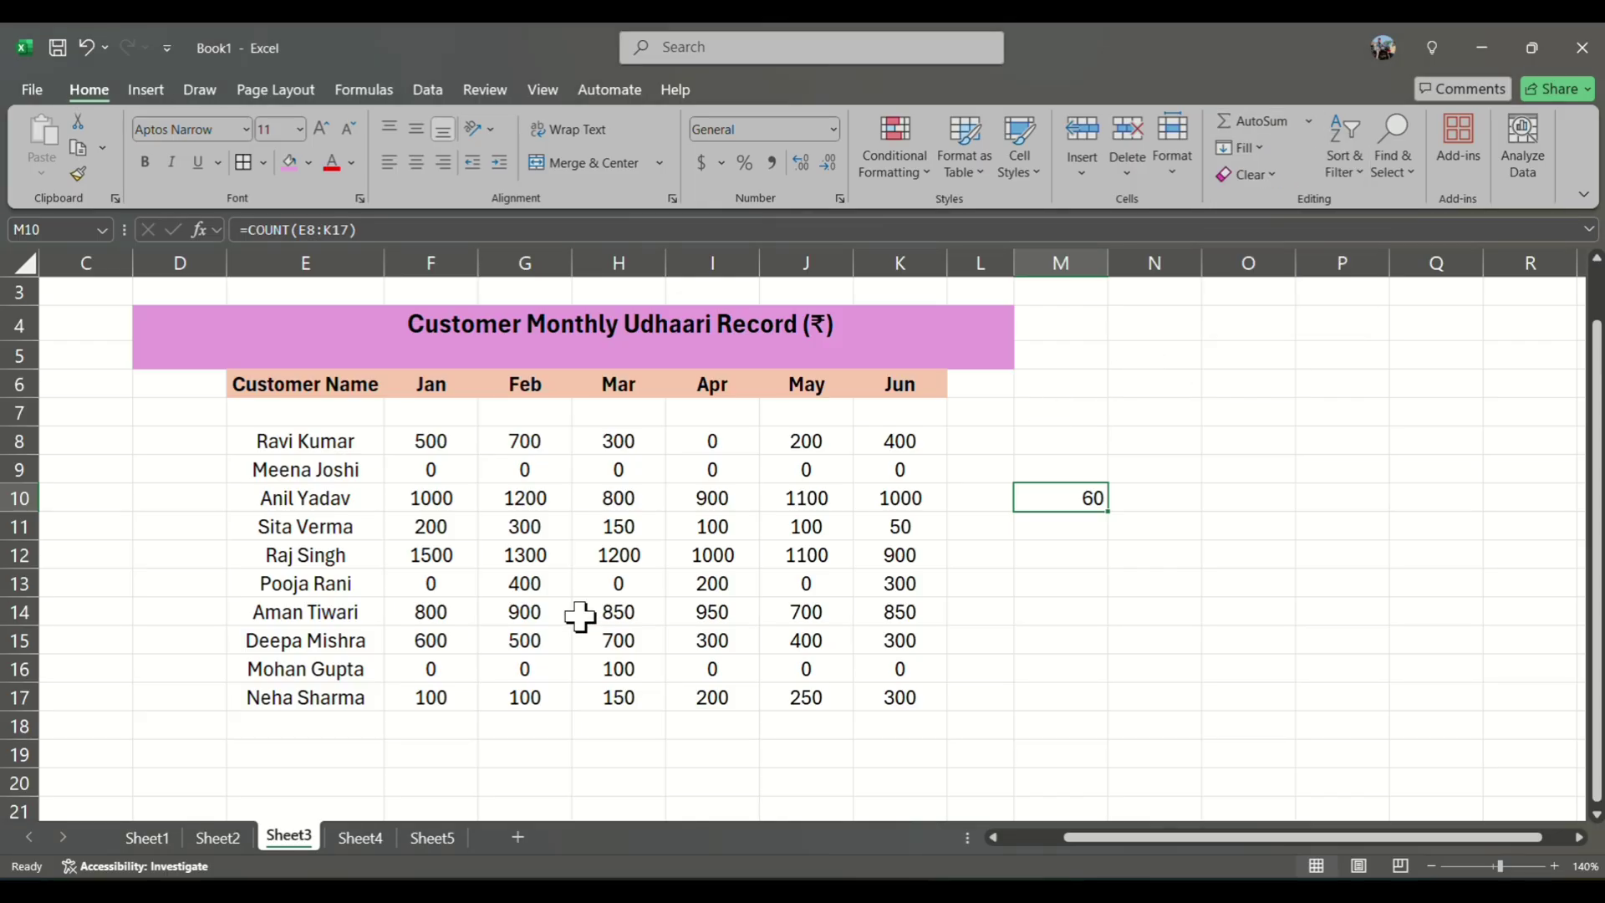
click(81, 50)
drag(1097, 487, 806, 636)
click(1219, 560)
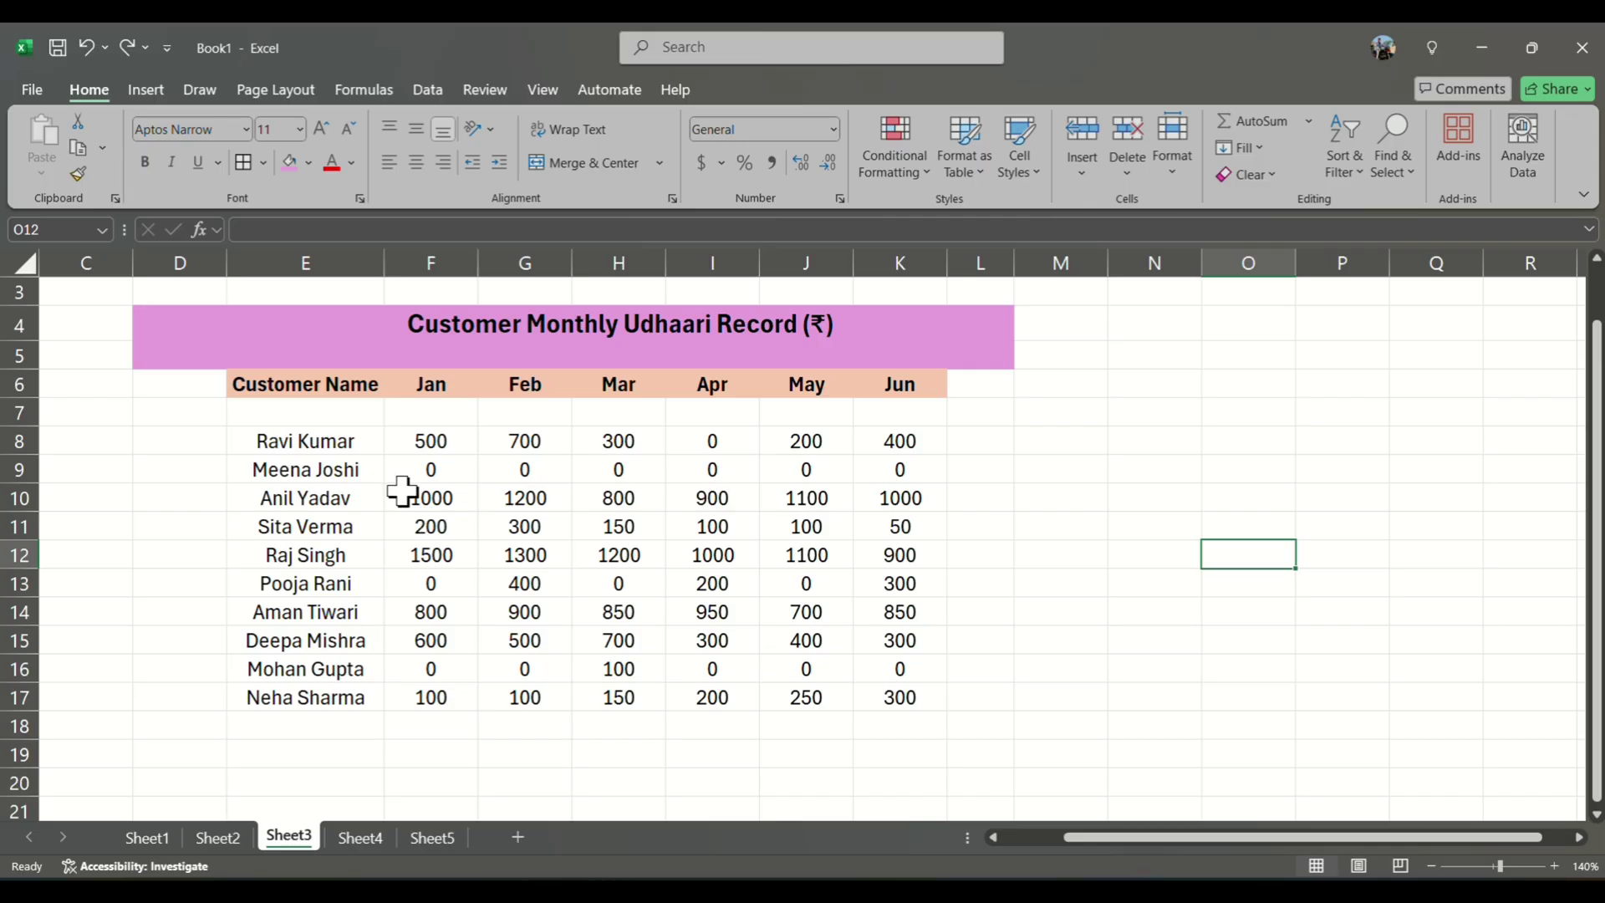
Find the highest January to June amount in F10:K10 with AutoSum's Max function, placing the result in L10
drag(409, 498, 954, 496)
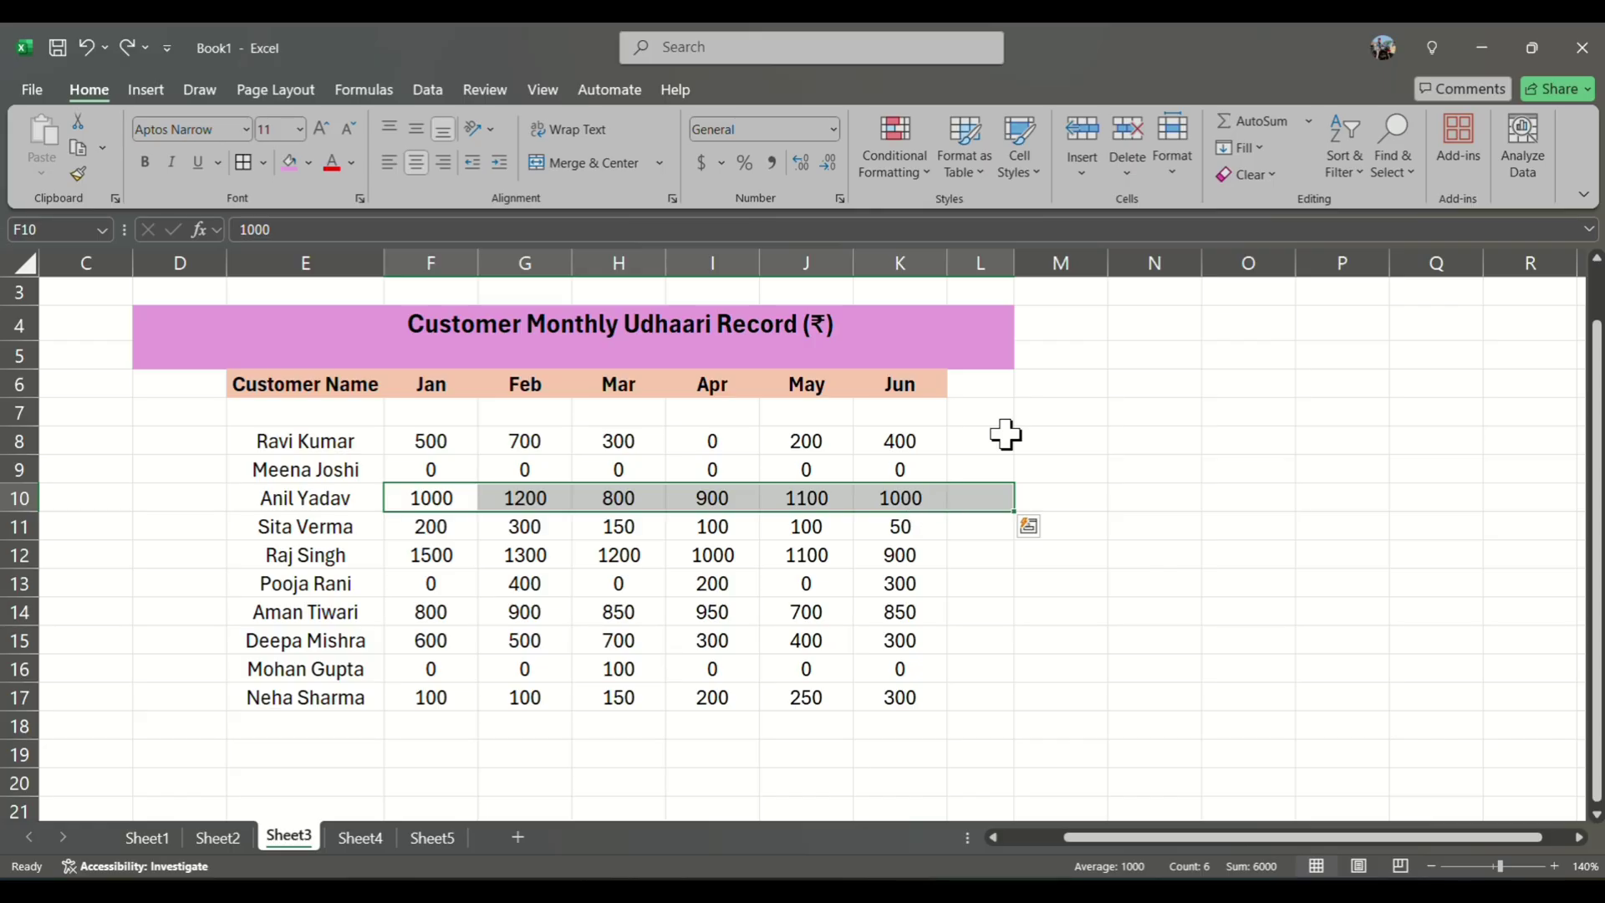
click(1309, 121)
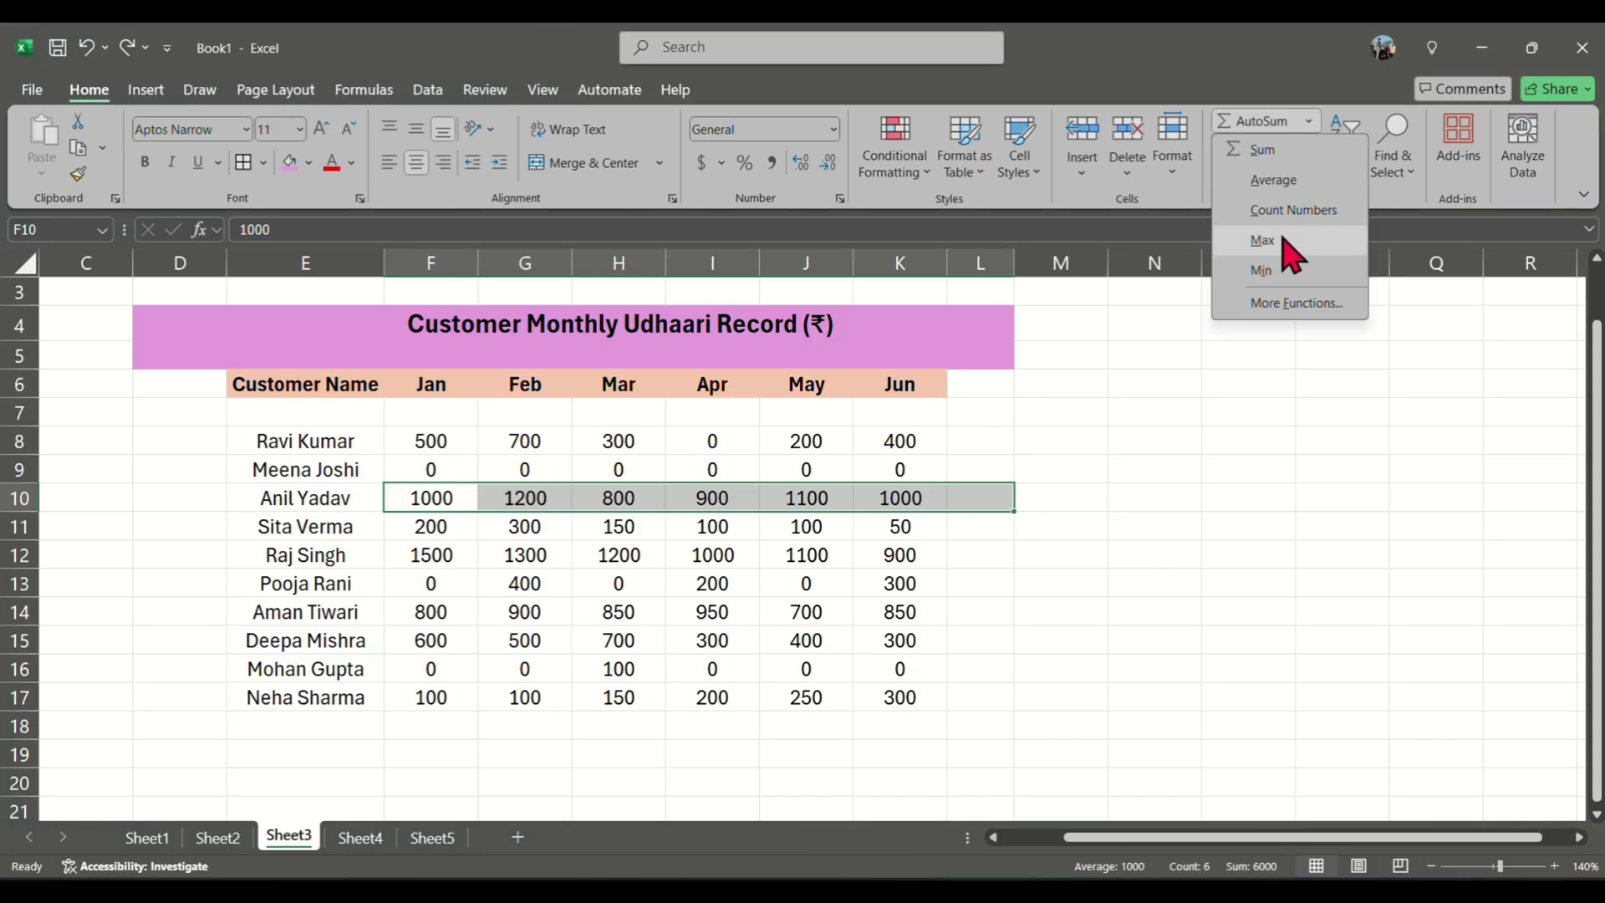
key(Escape)
click(984, 551)
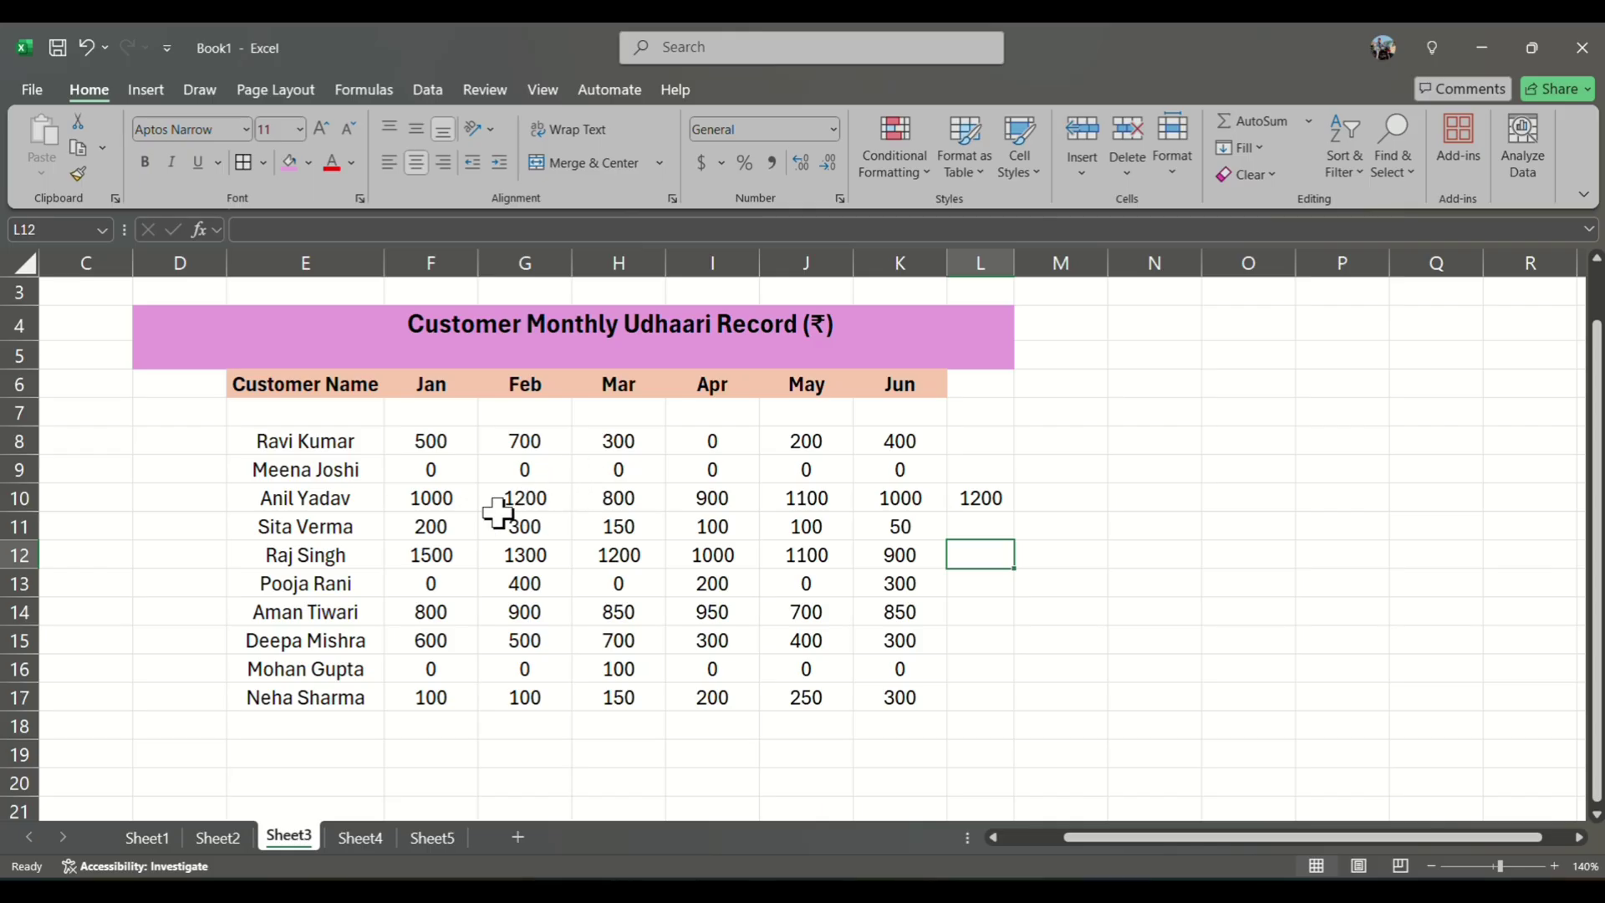
Set the January amount in F10 to 1400, then clear the Max result in L10
click(464, 503)
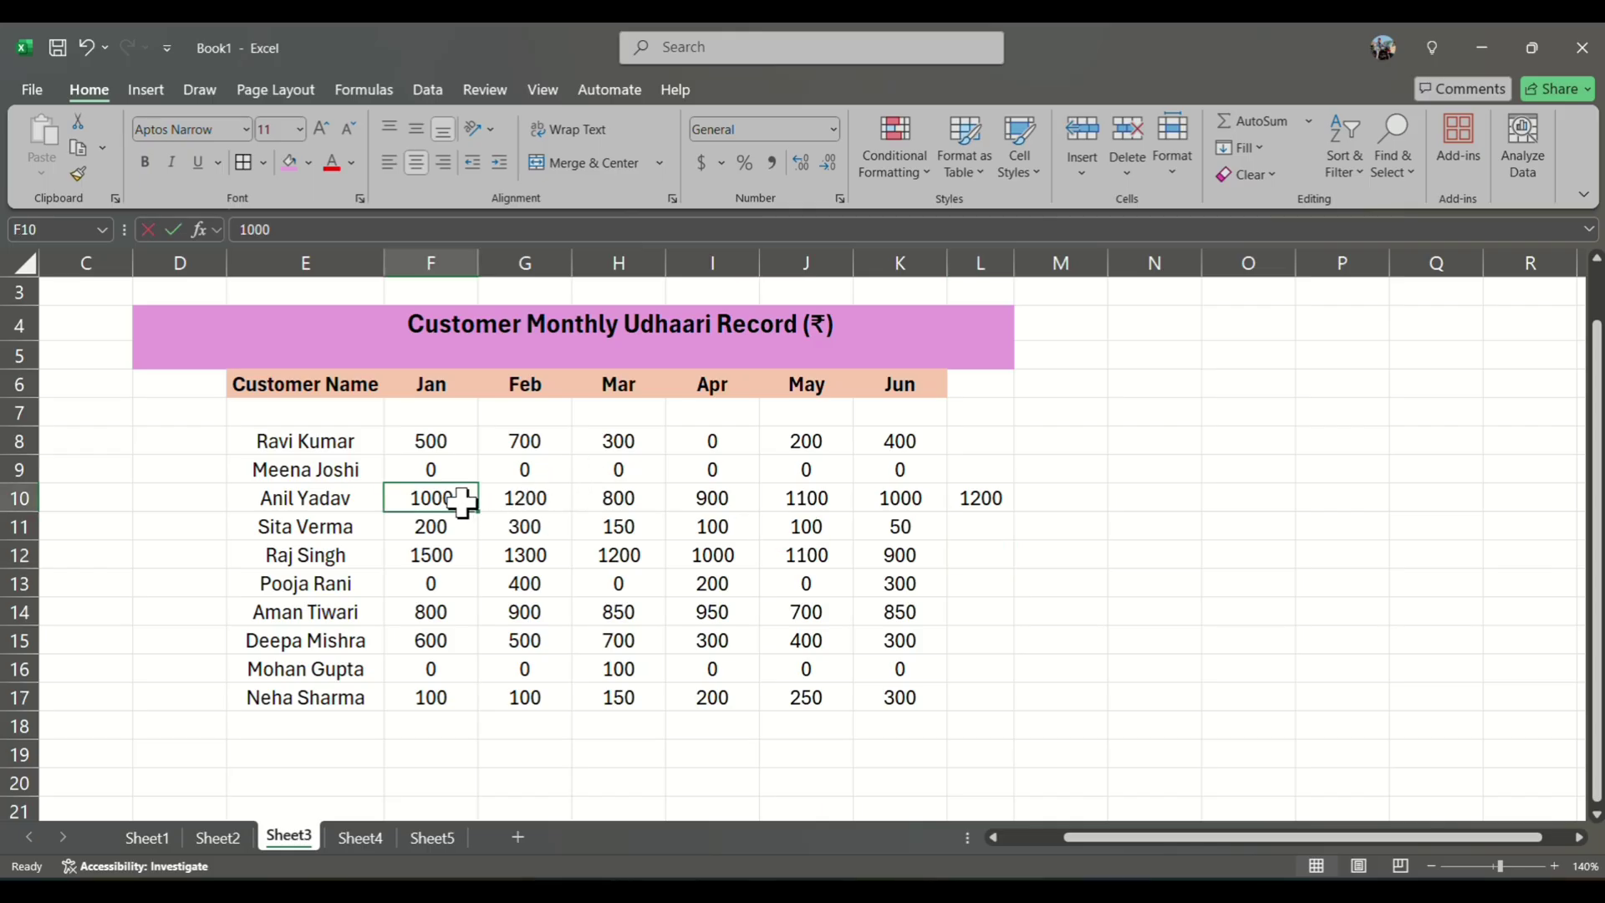
key(BackSpace)
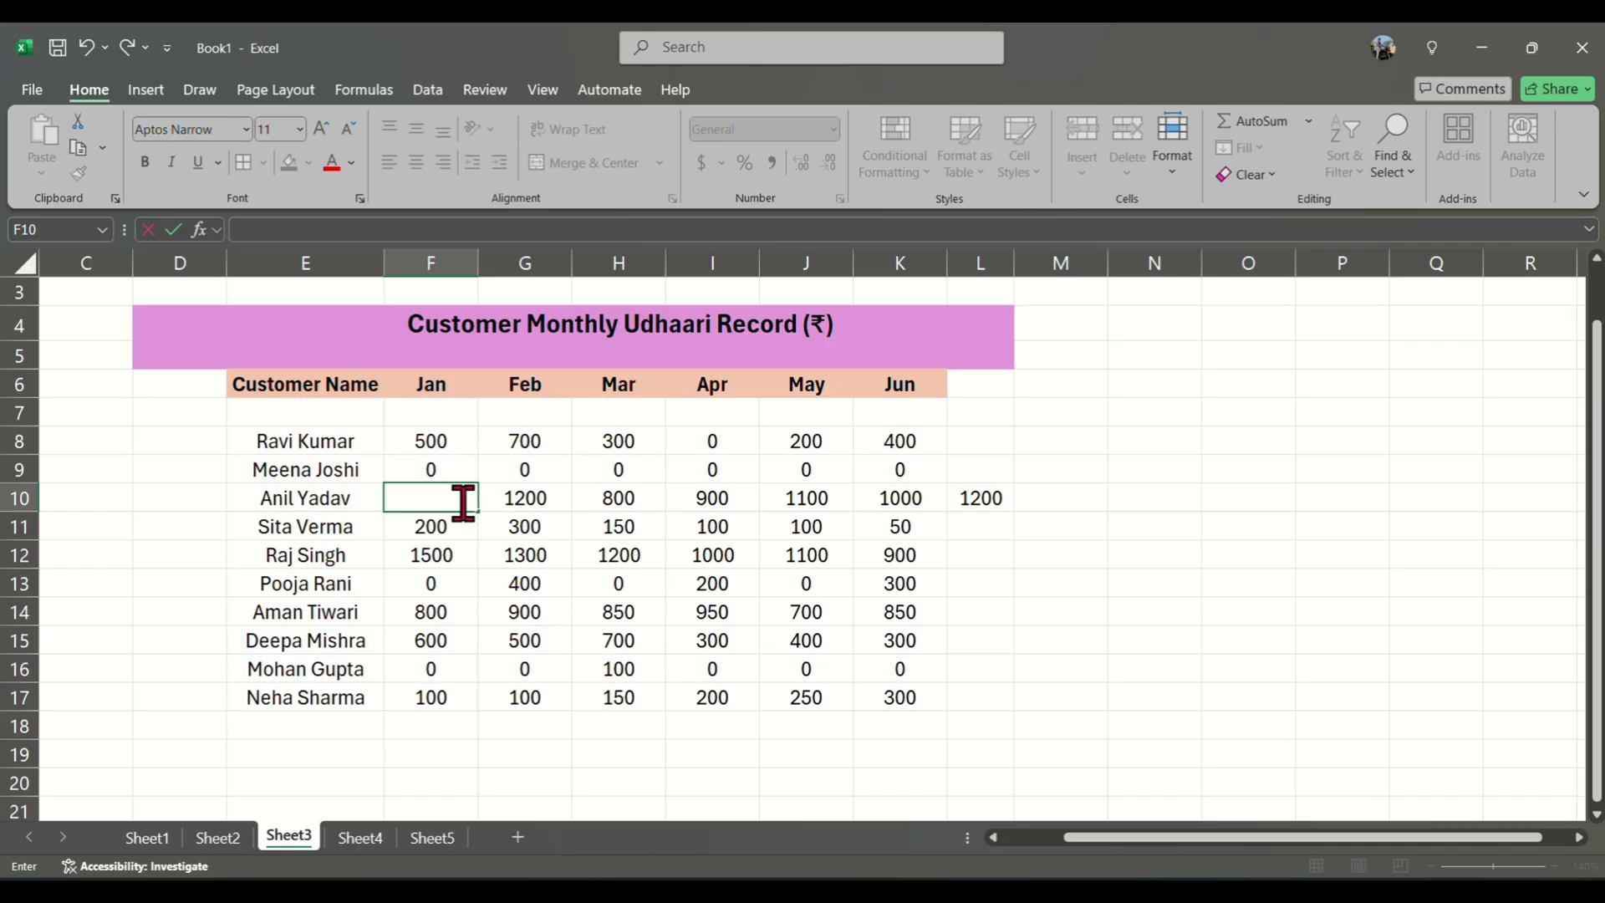
text(1400)
key(Return)
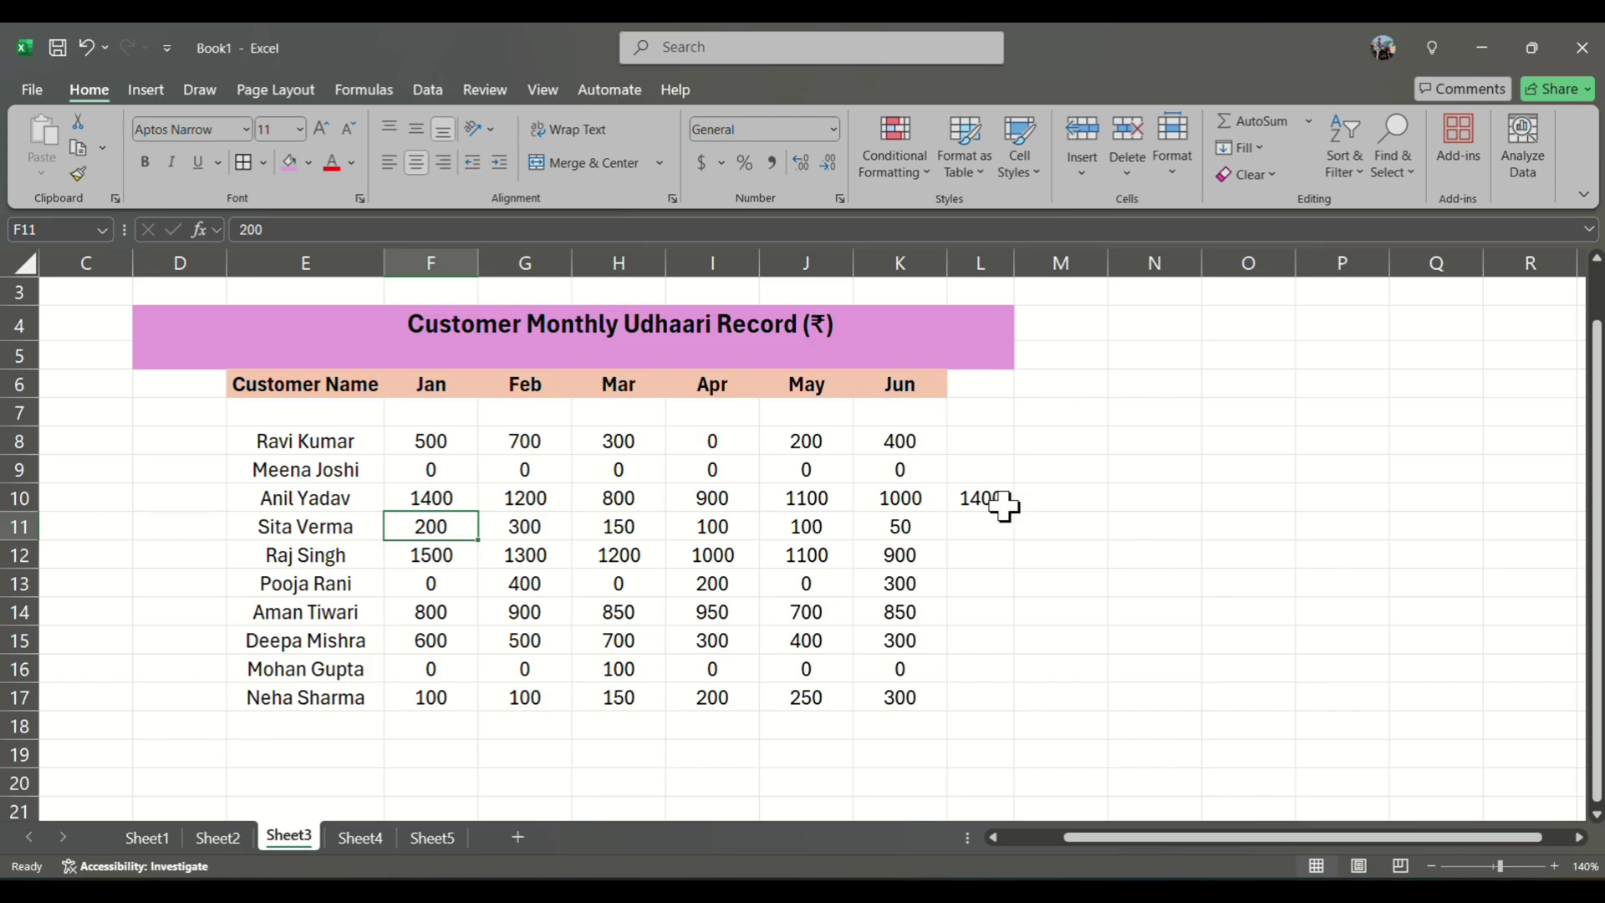
click(1153, 411)
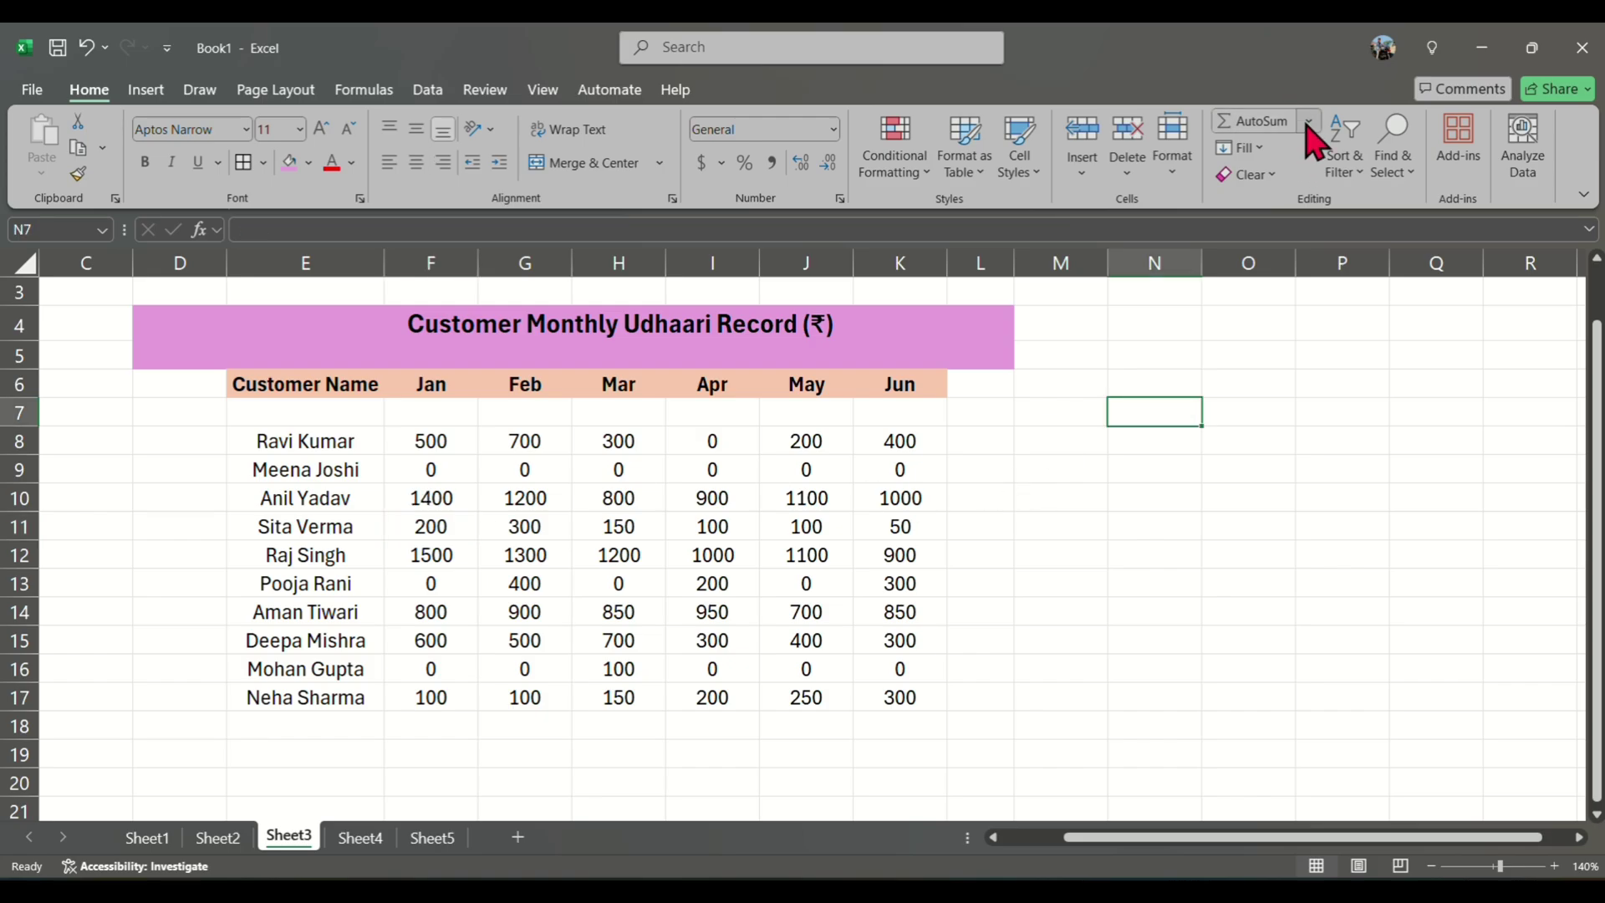
Find the lowest January to June amount in F14:K14 with AutoSum's Min function, placing the result in L14
click(1309, 122)
click(1171, 449)
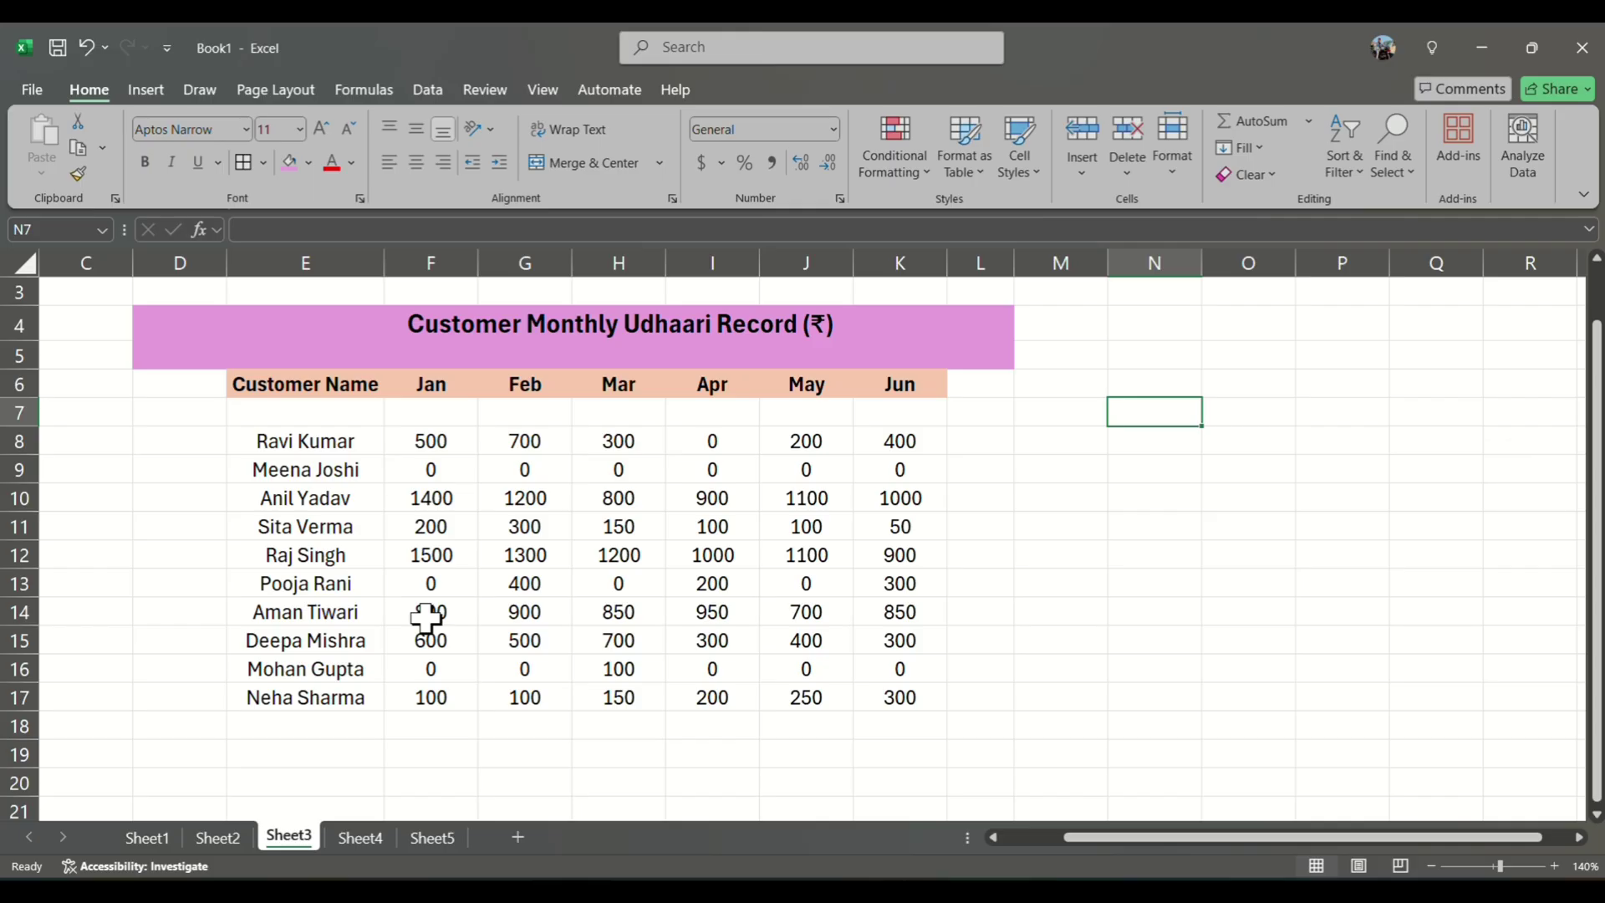
drag(426, 619, 900, 616)
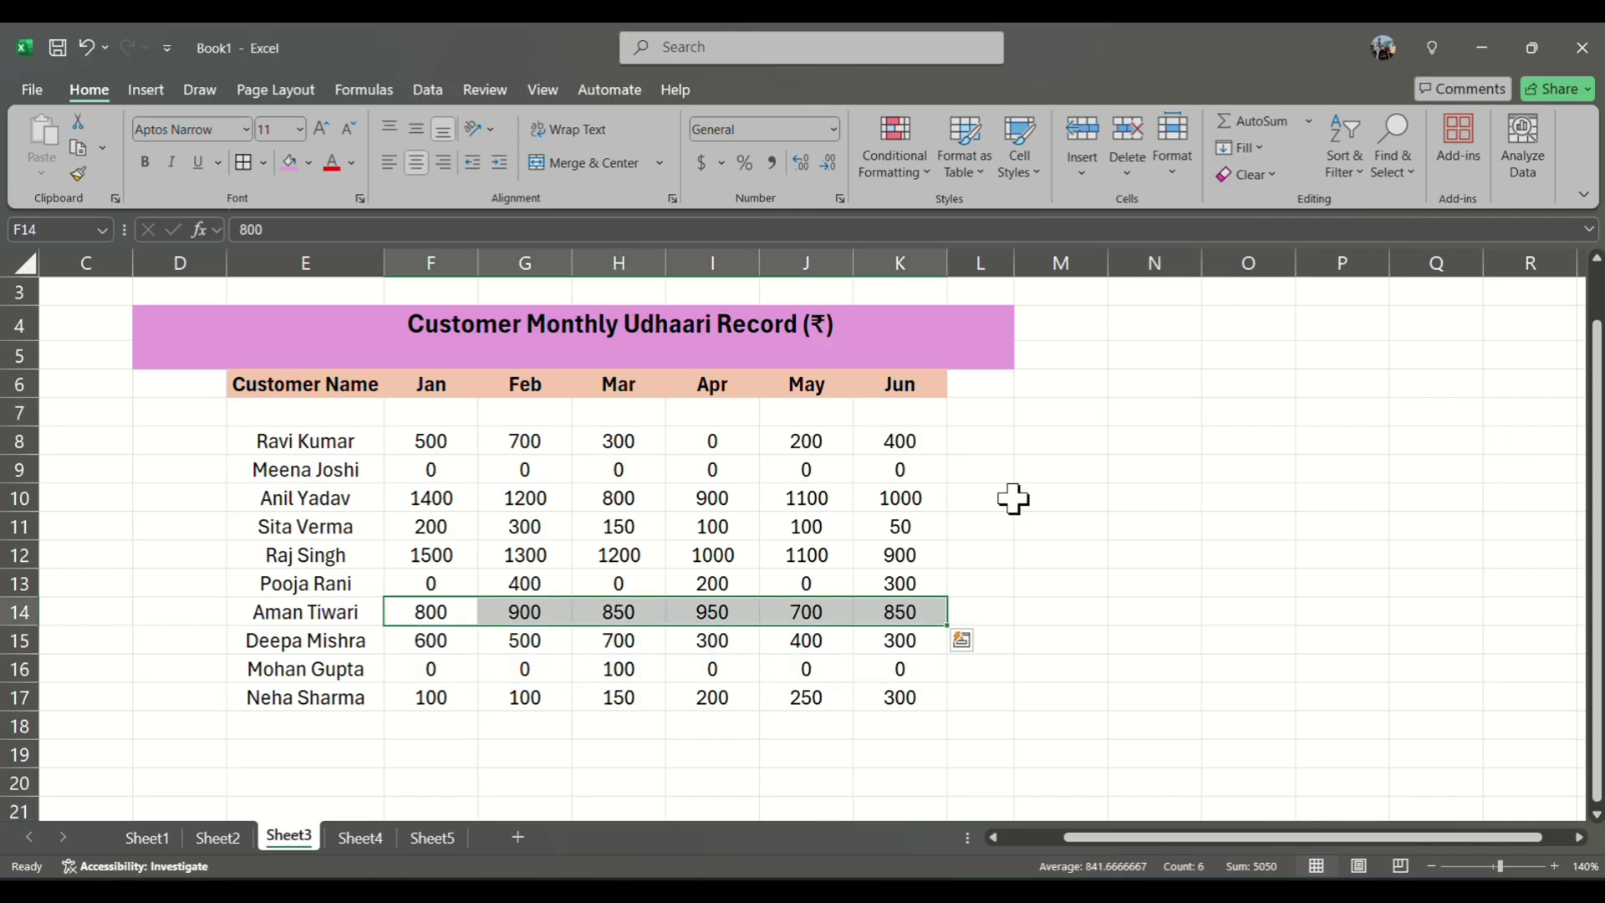
click(1309, 122)
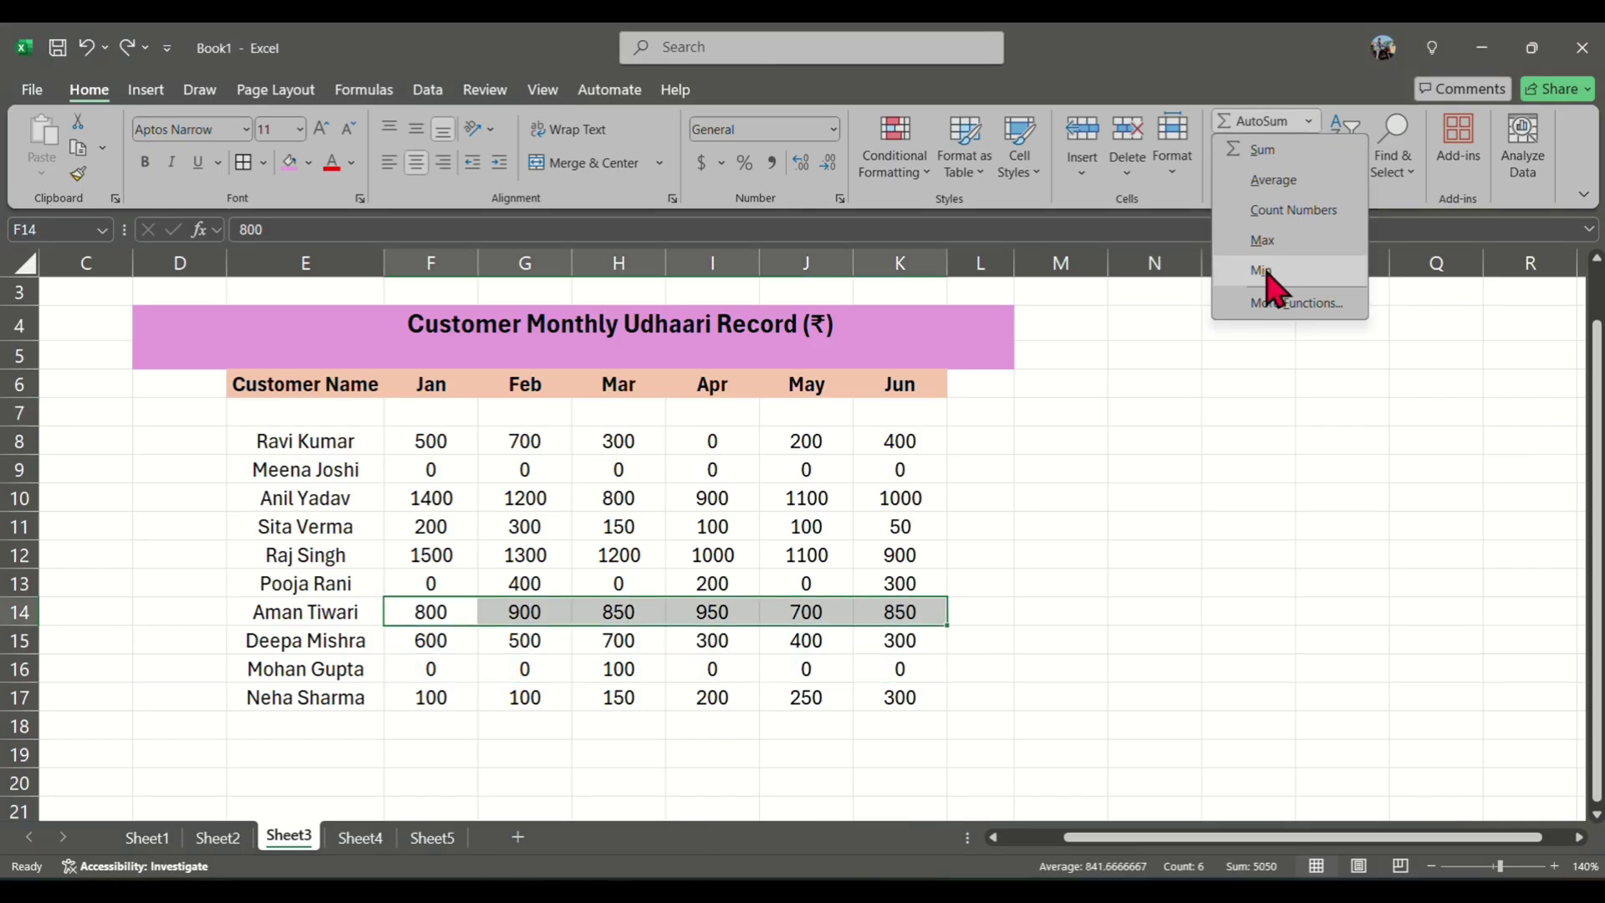
click(1263, 271)
click(996, 665)
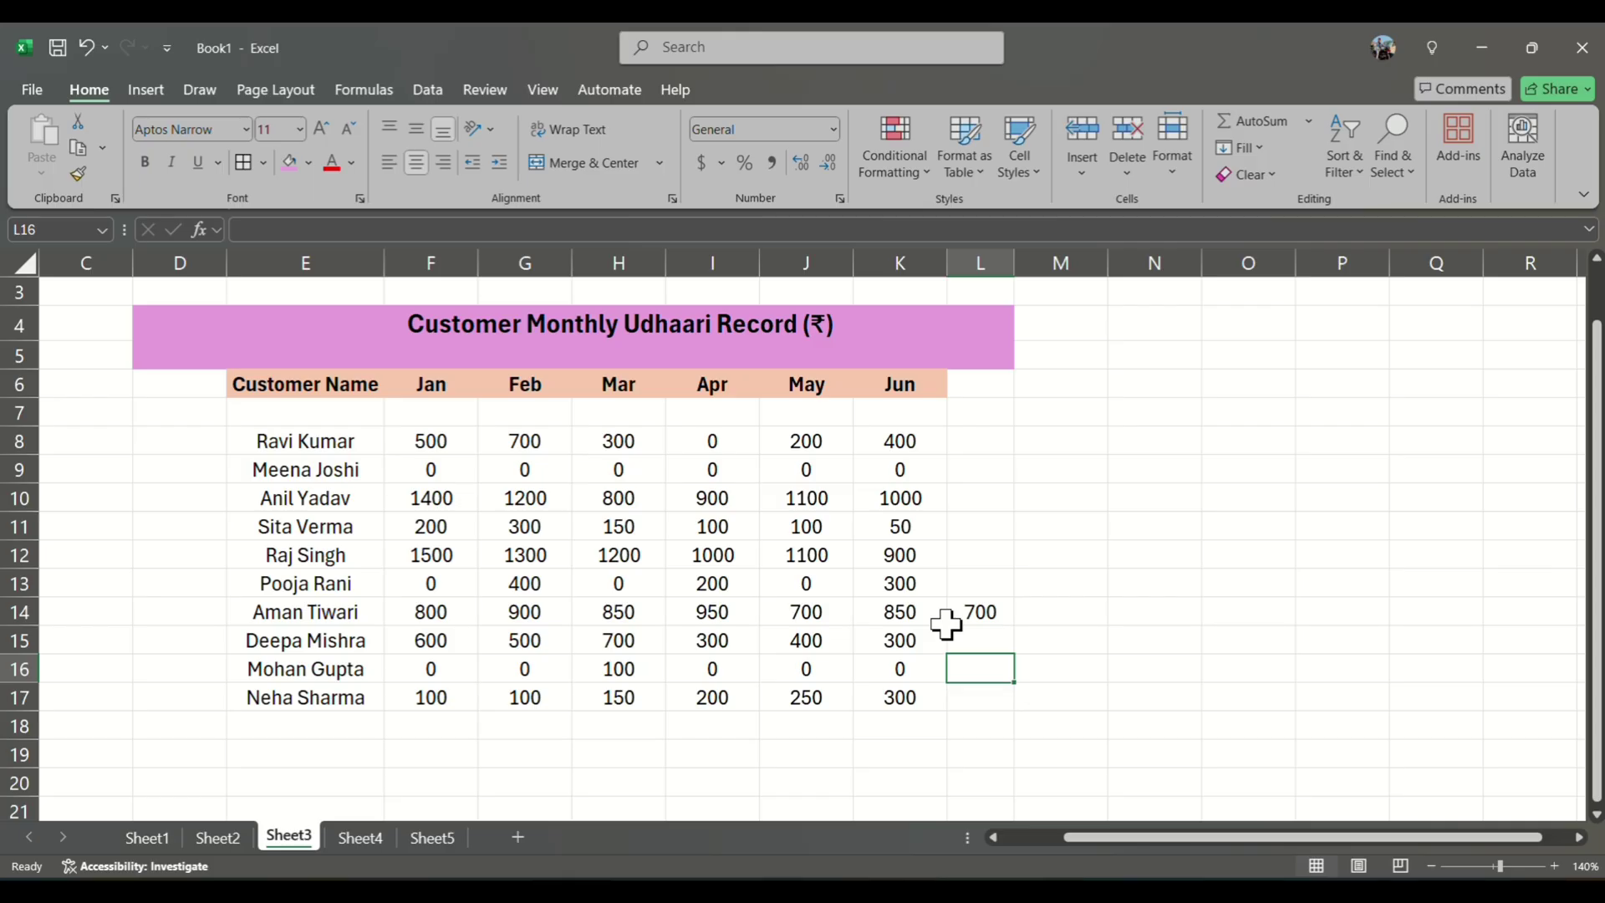
Set the May amount in J14 to 400
double_click(805, 612)
text(400)
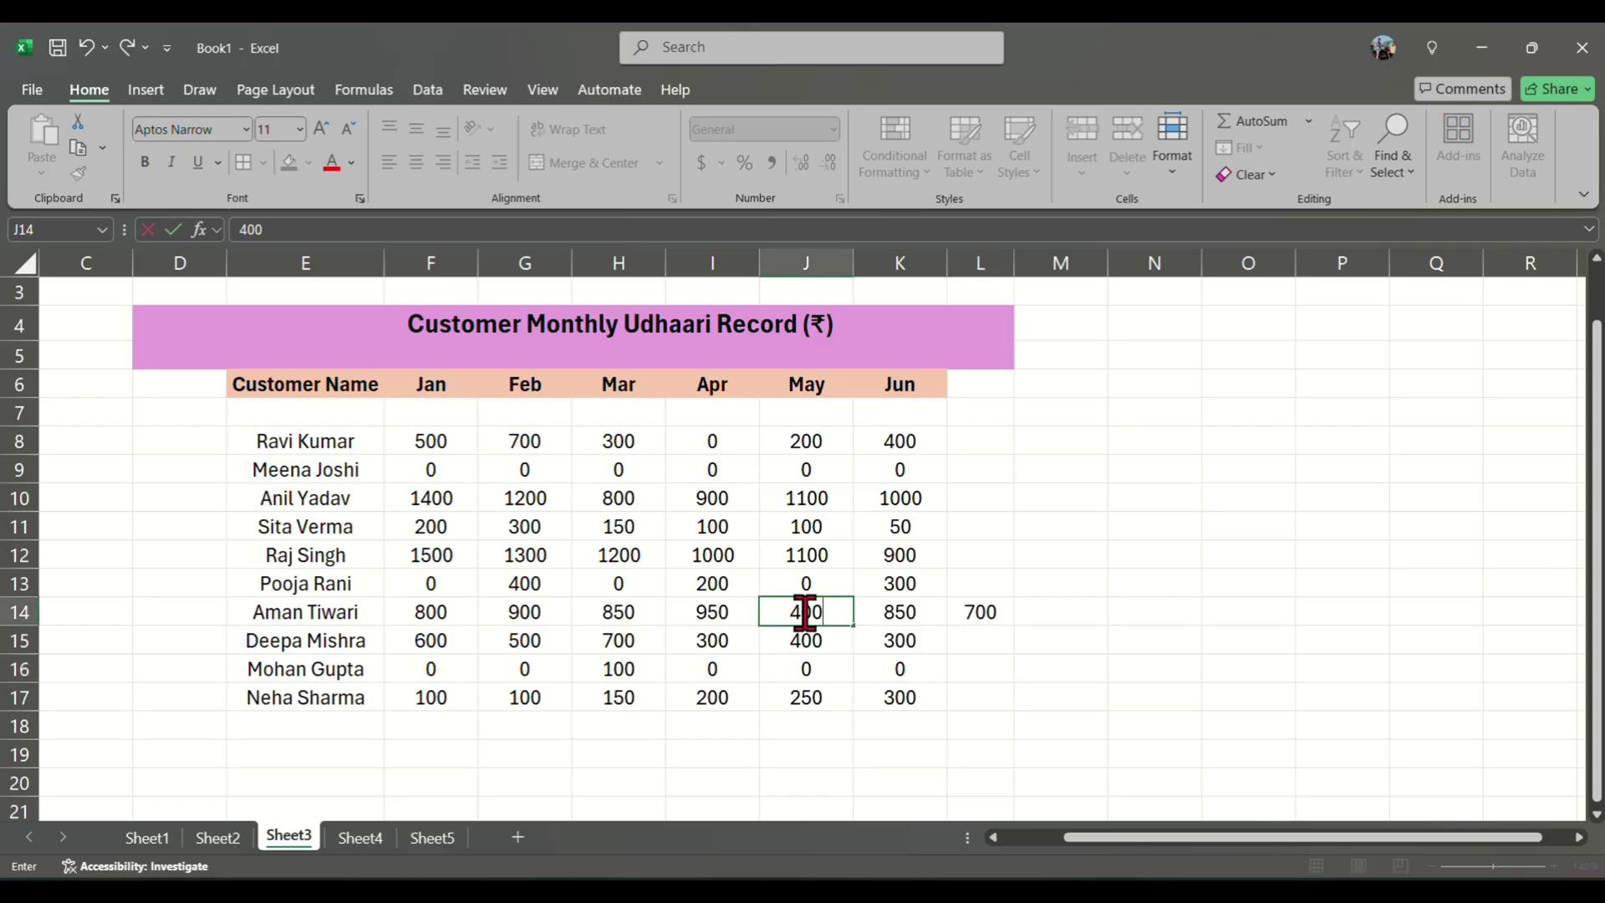
key(Return)
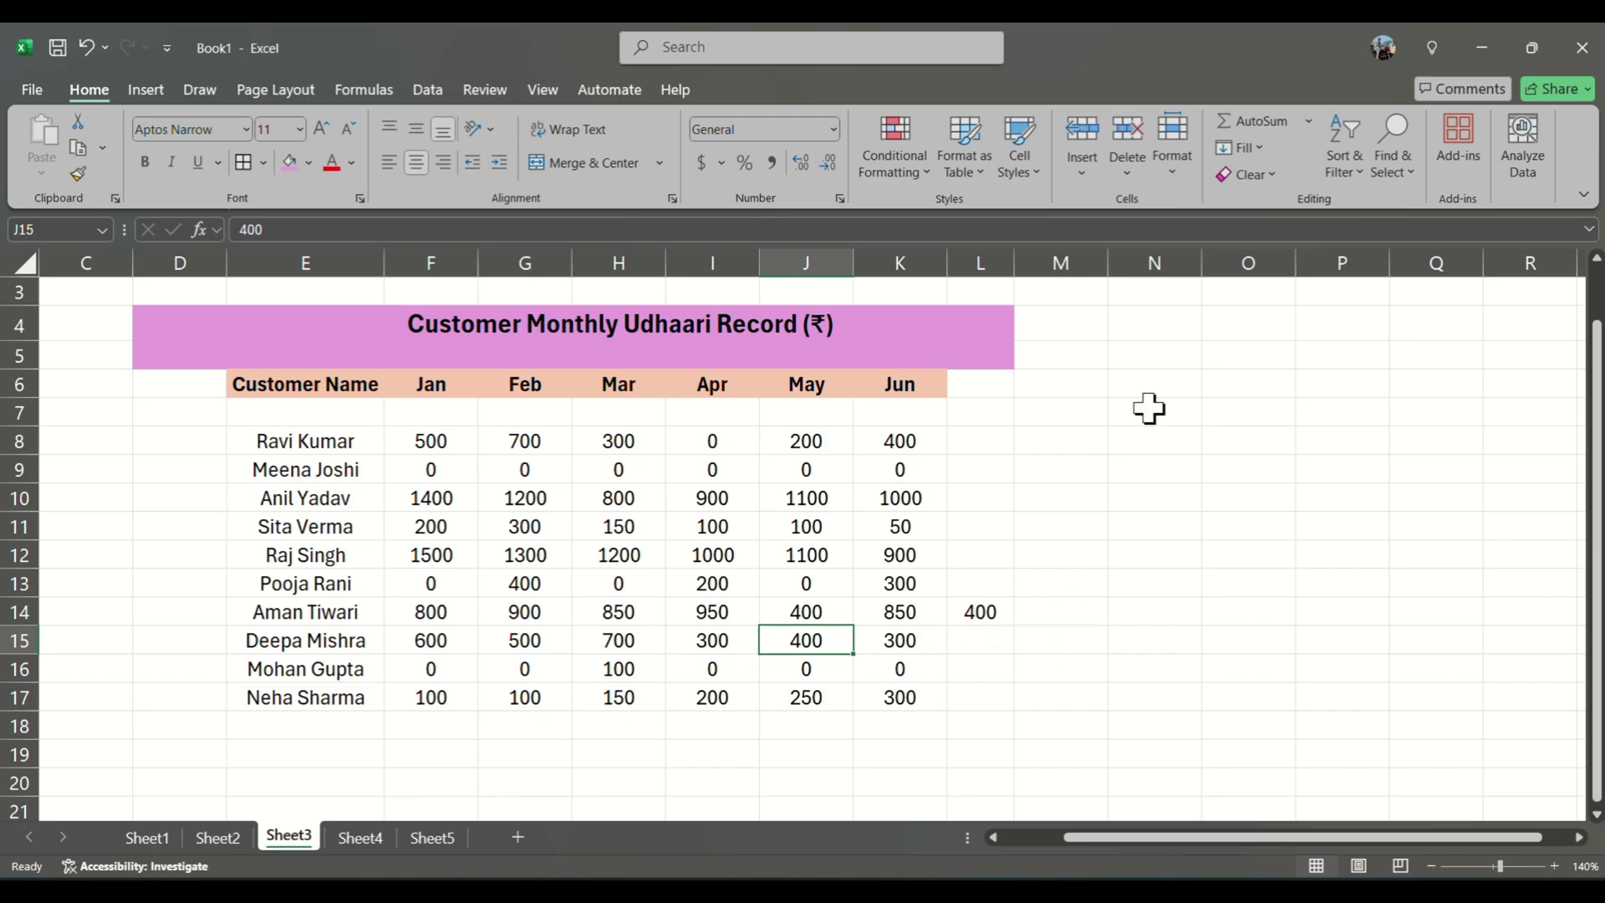
click(1310, 132)
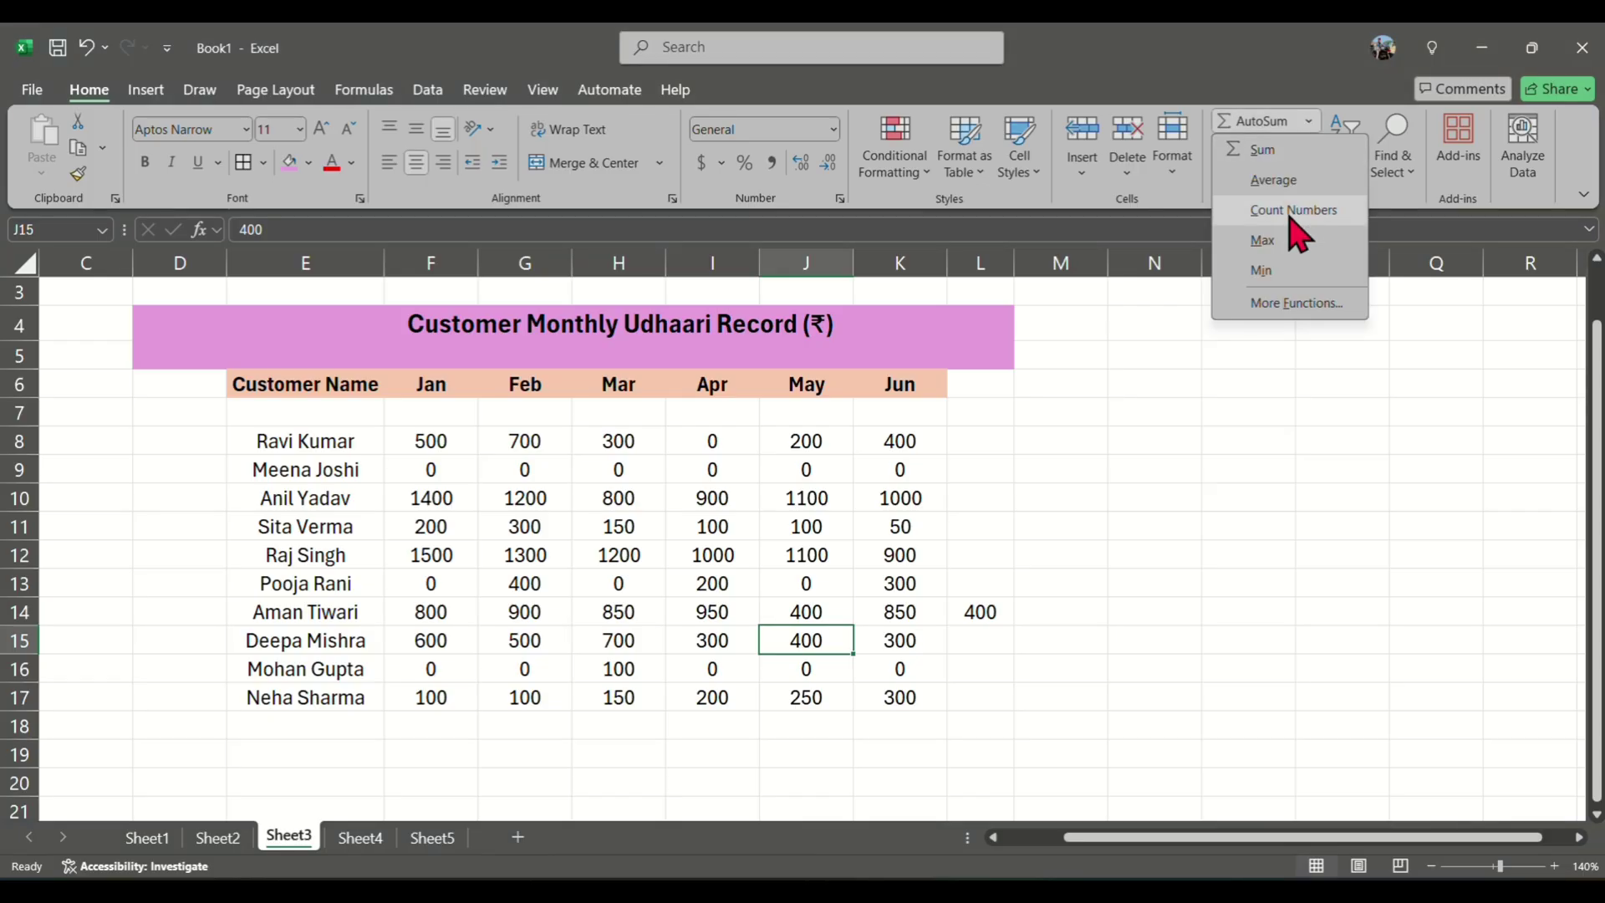
click(1175, 436)
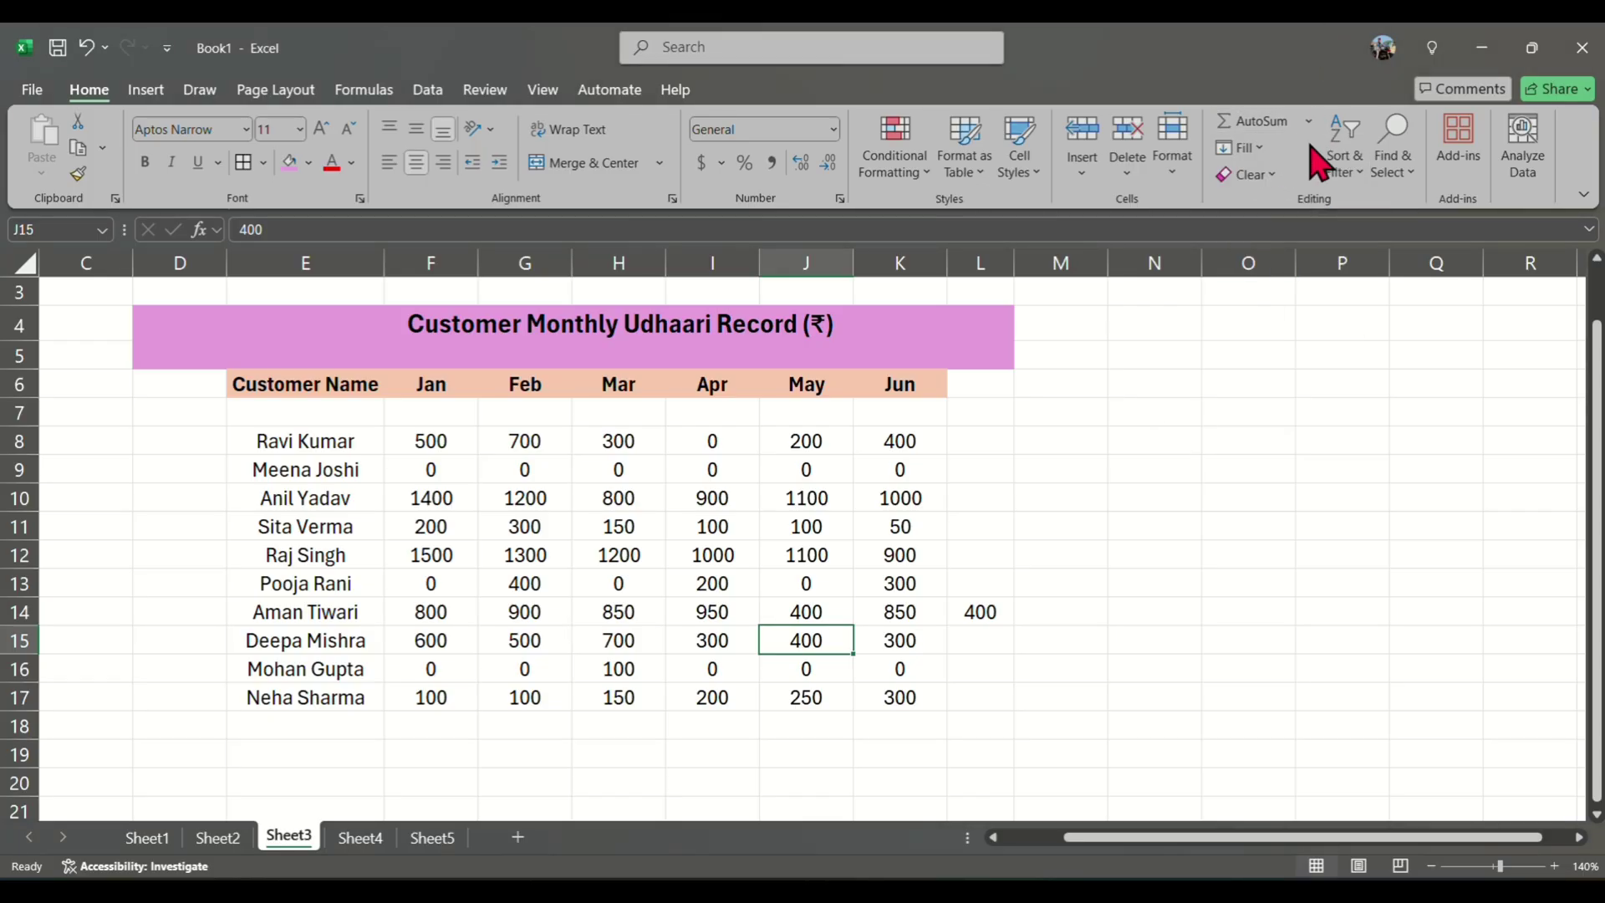
click(1259, 148)
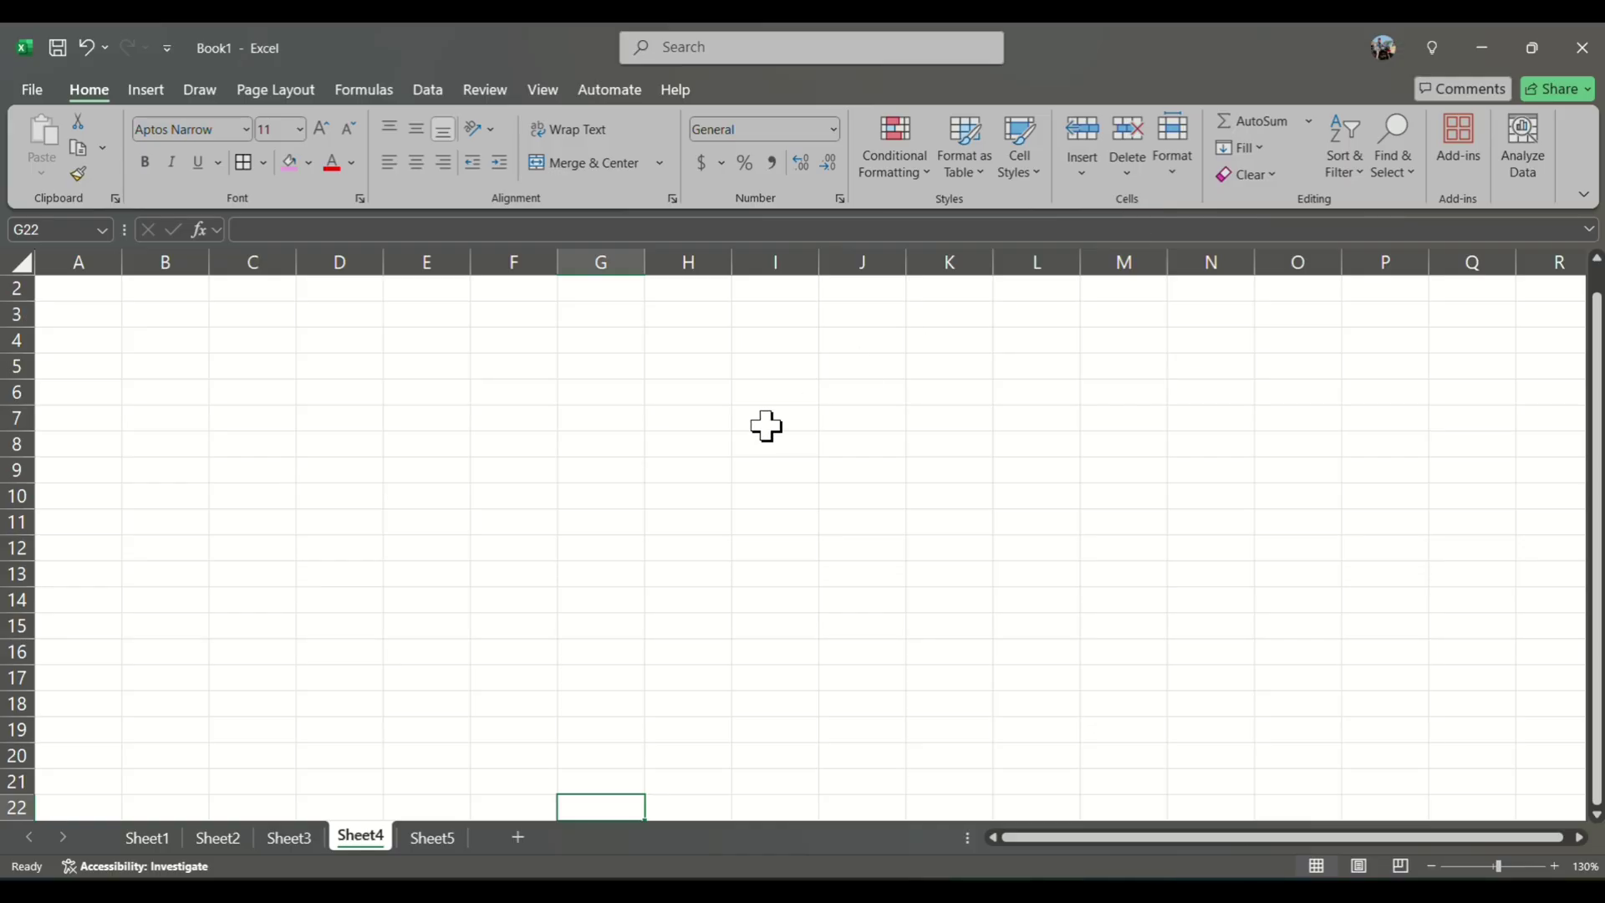
Enter 5 in cell G9 of Sheet4
click(608, 465)
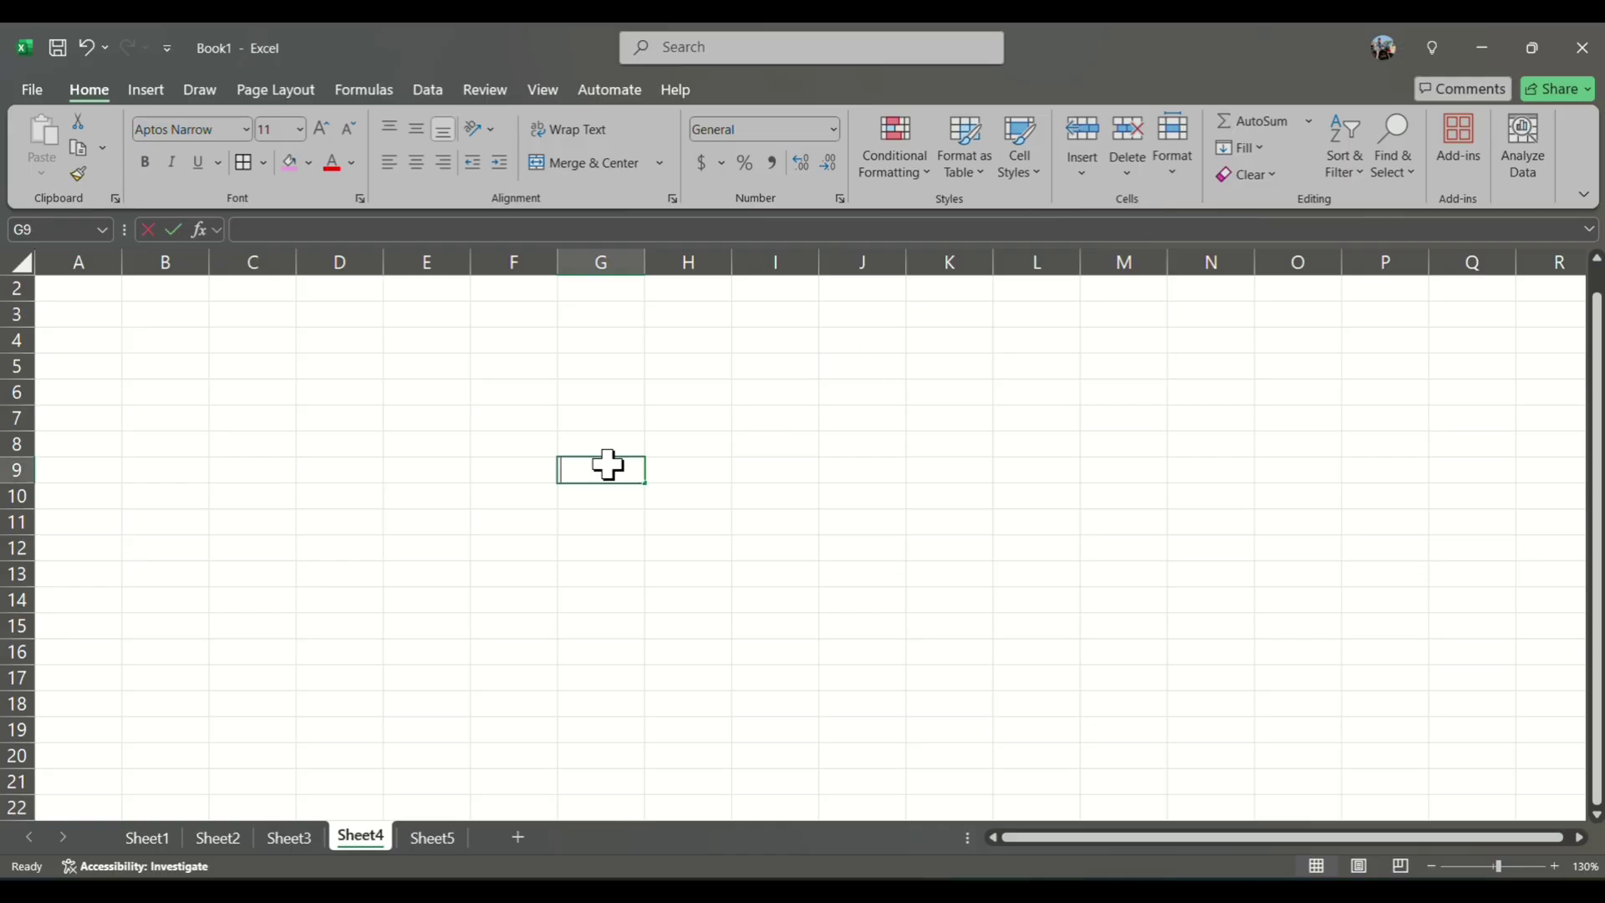
text(5)
key(ctrl+Return)
Fill the value in G9 down through cell G21 with the Fill Down command
click(1261, 149)
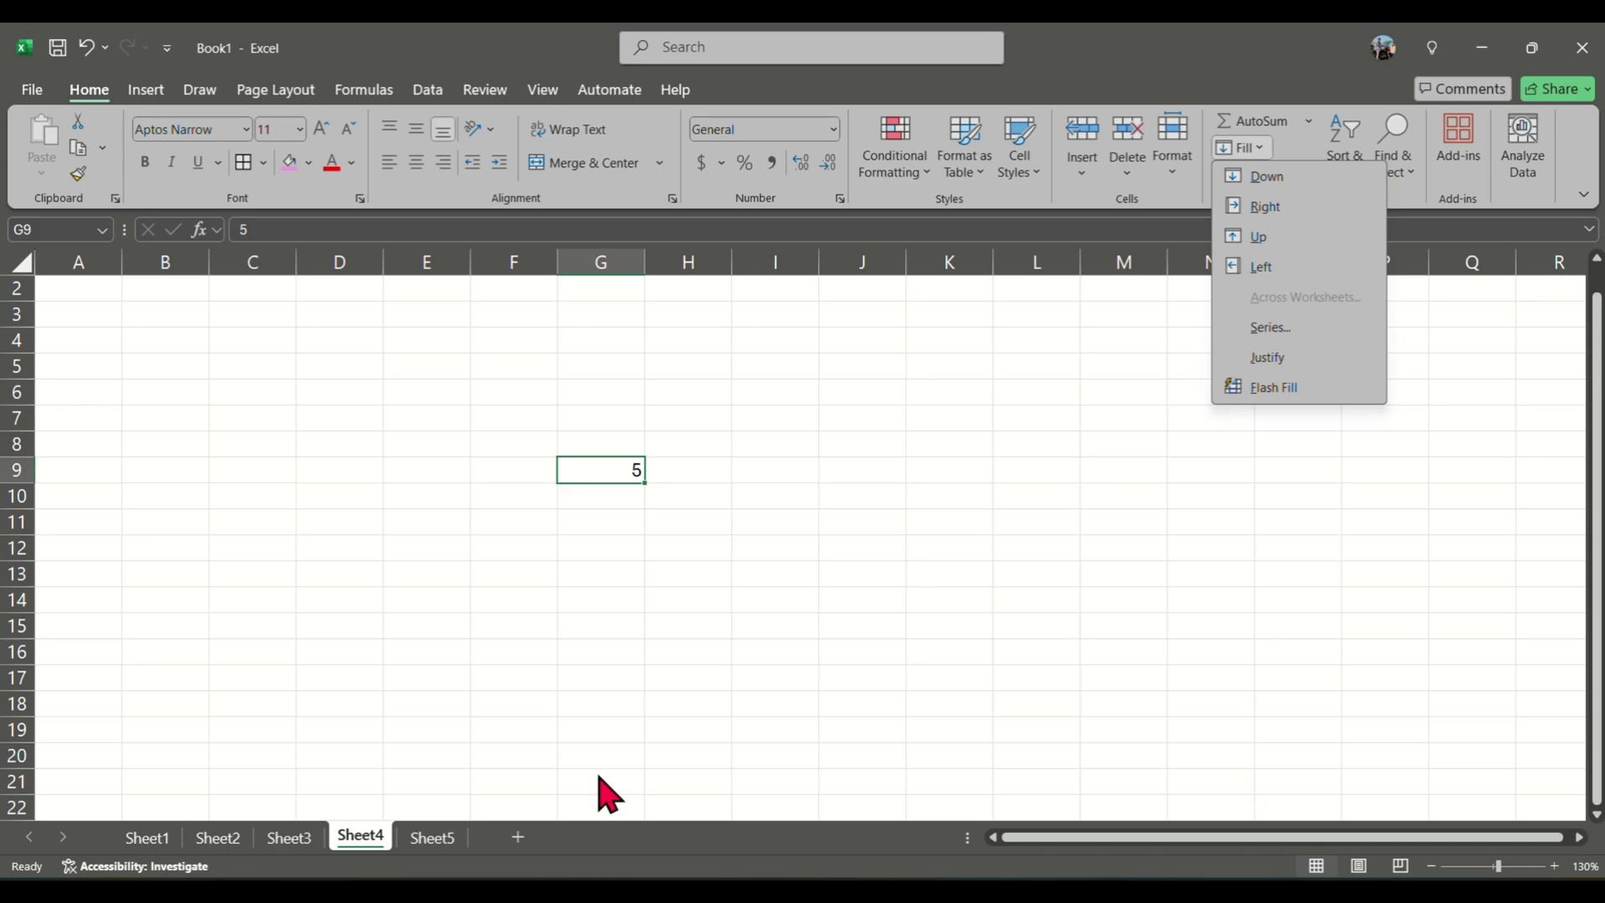
click(575, 474)
drag(575, 473, 629, 773)
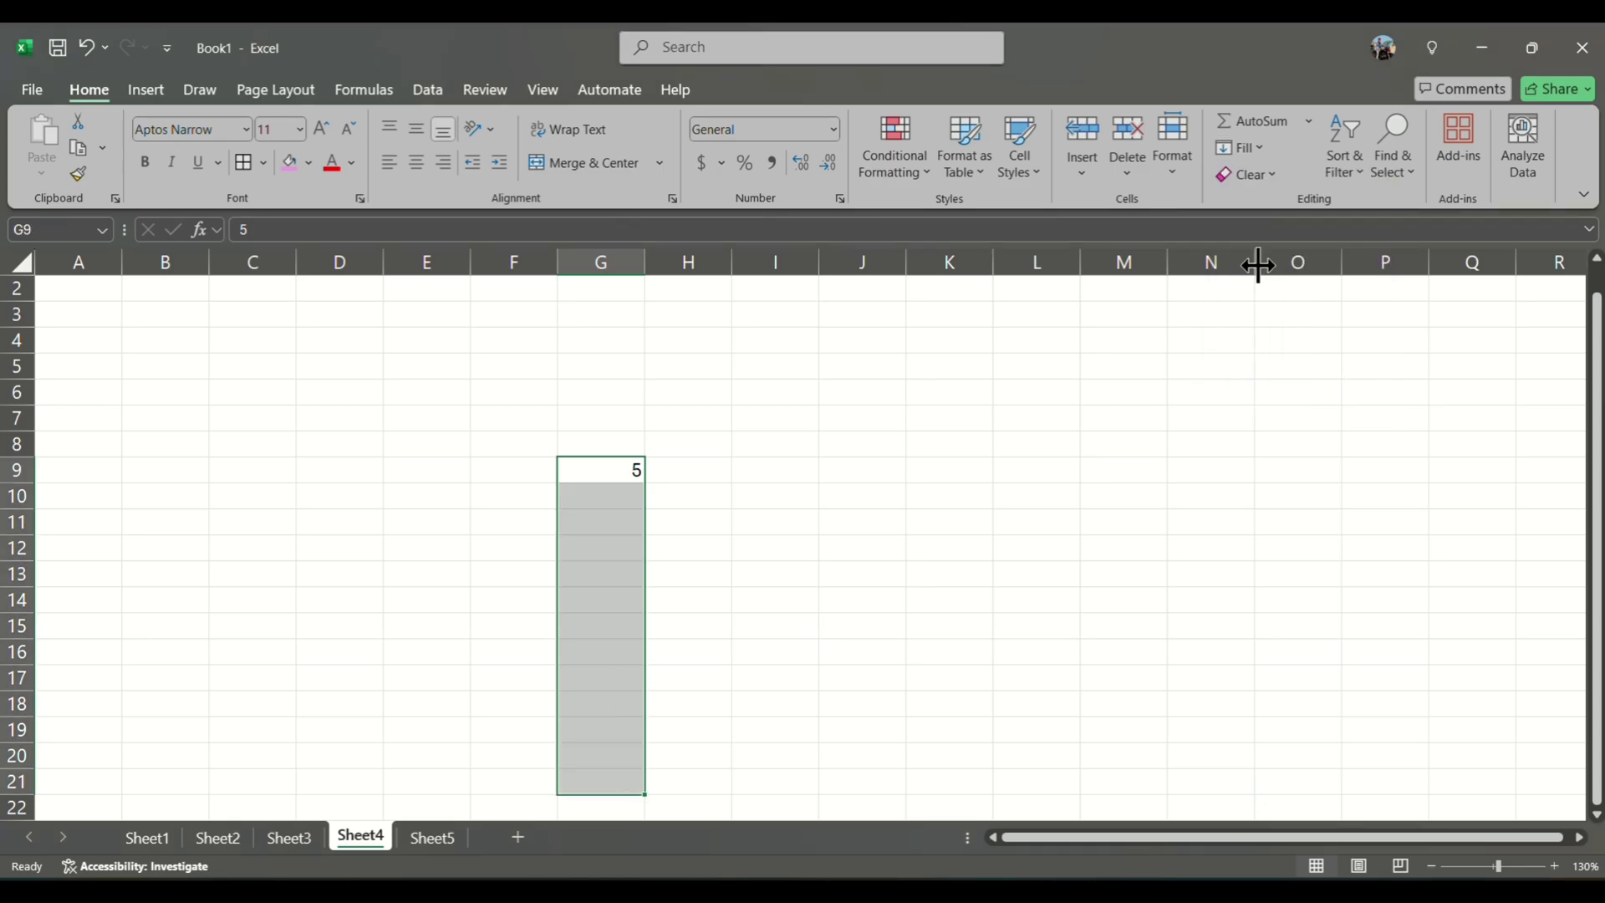
click(1258, 151)
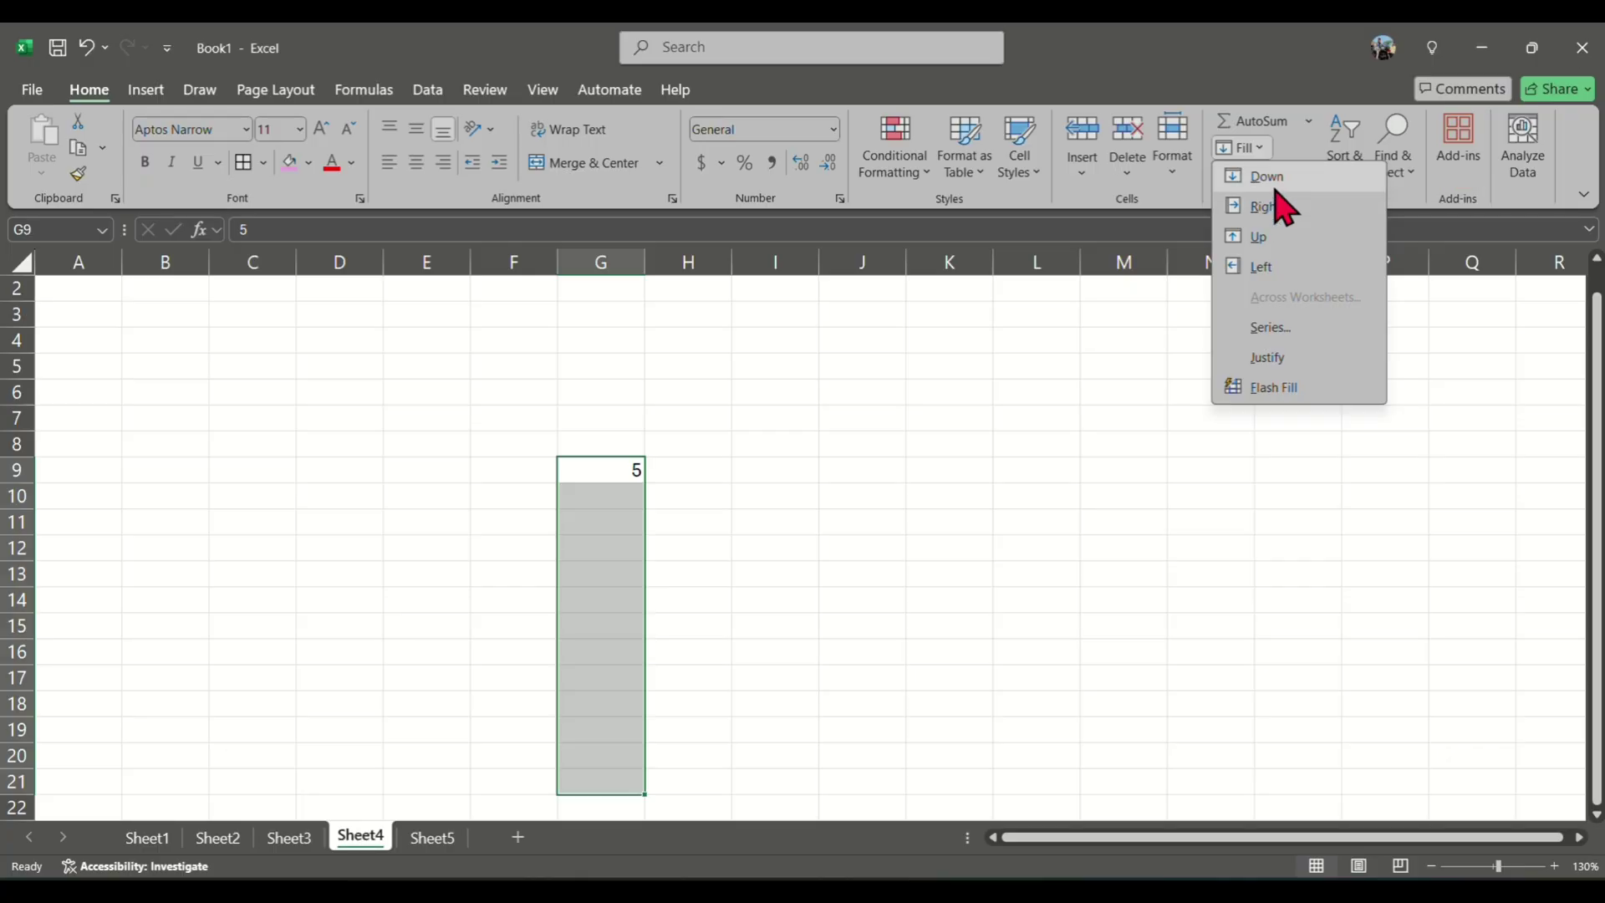
click(1276, 189)
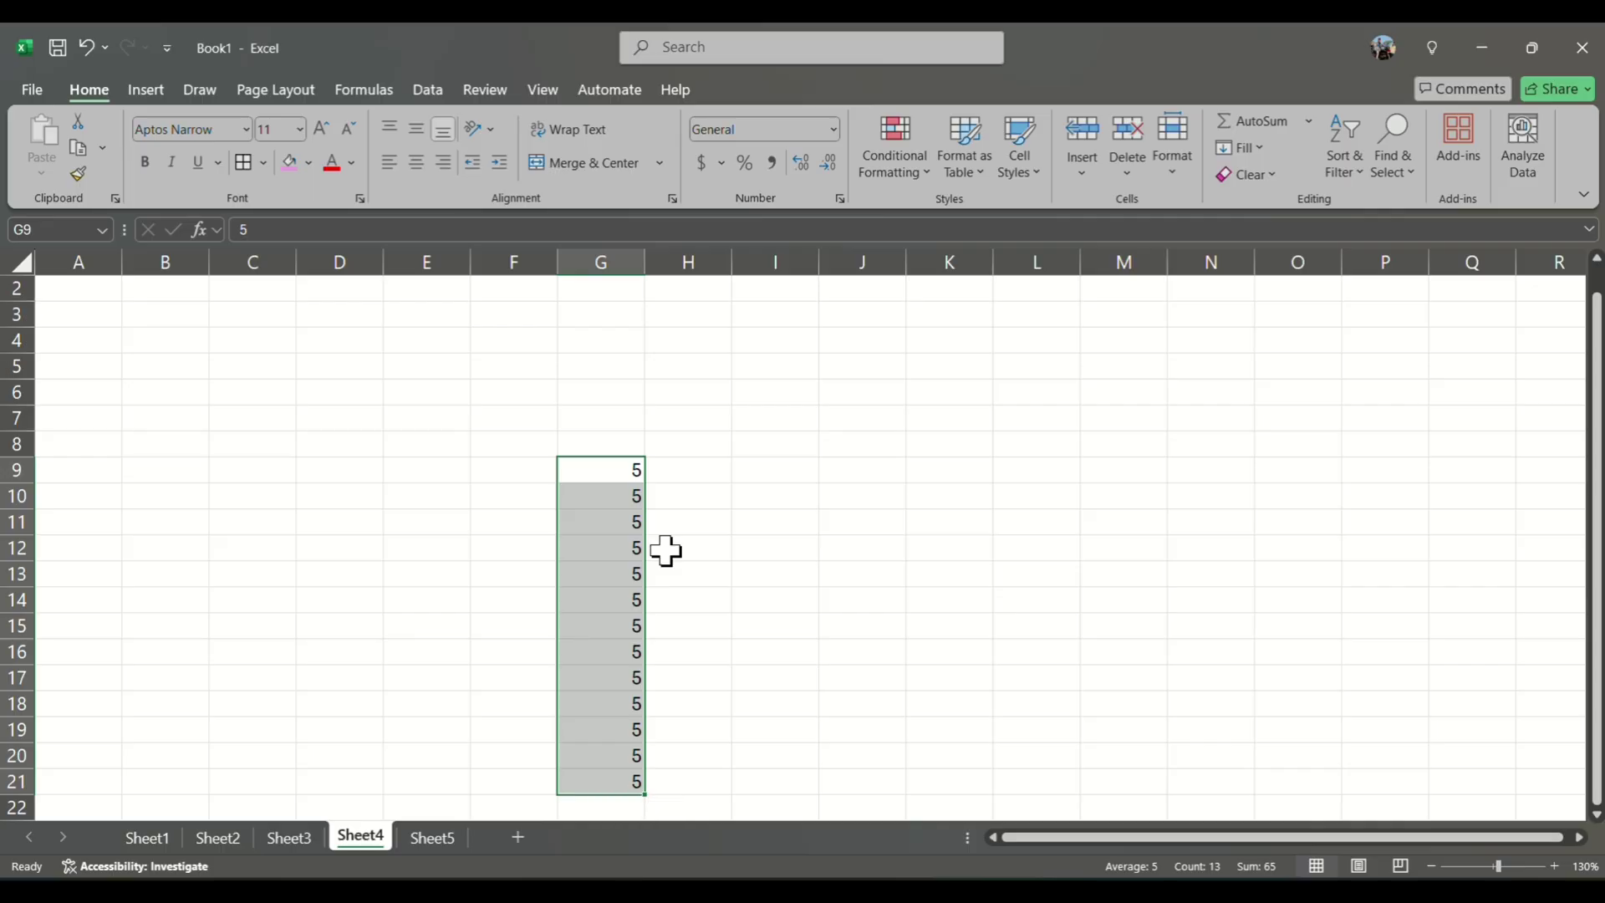
Fill the value in G9 across row 9 through cell P9 with the Fill Right command
click(775, 496)
click(1243, 148)
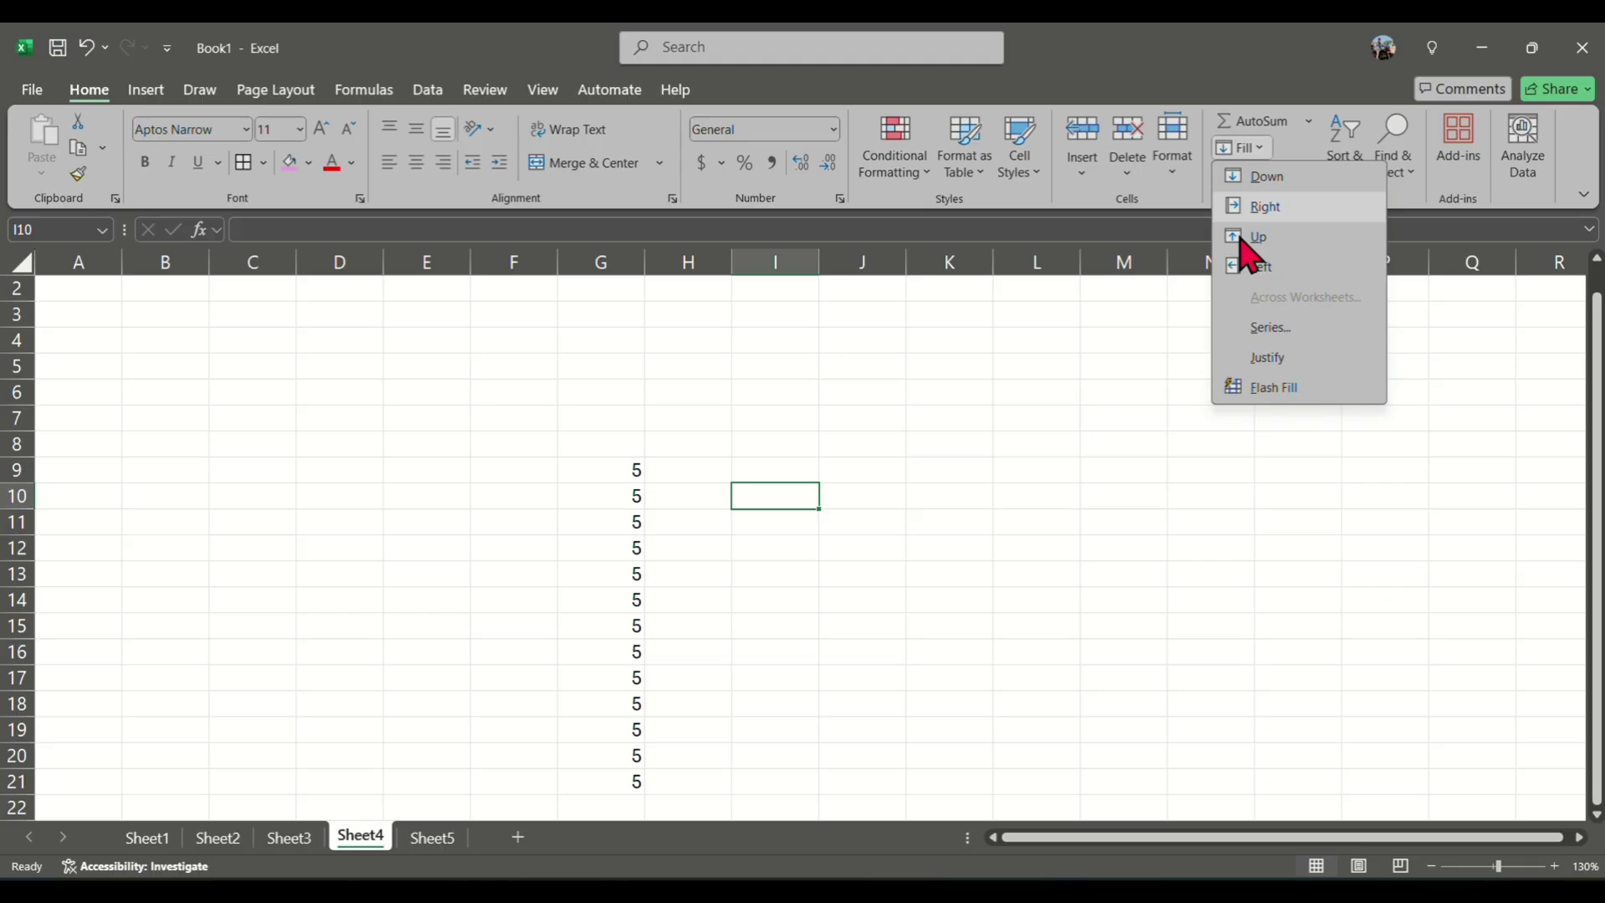
click(629, 470)
drag(632, 472, 1345, 469)
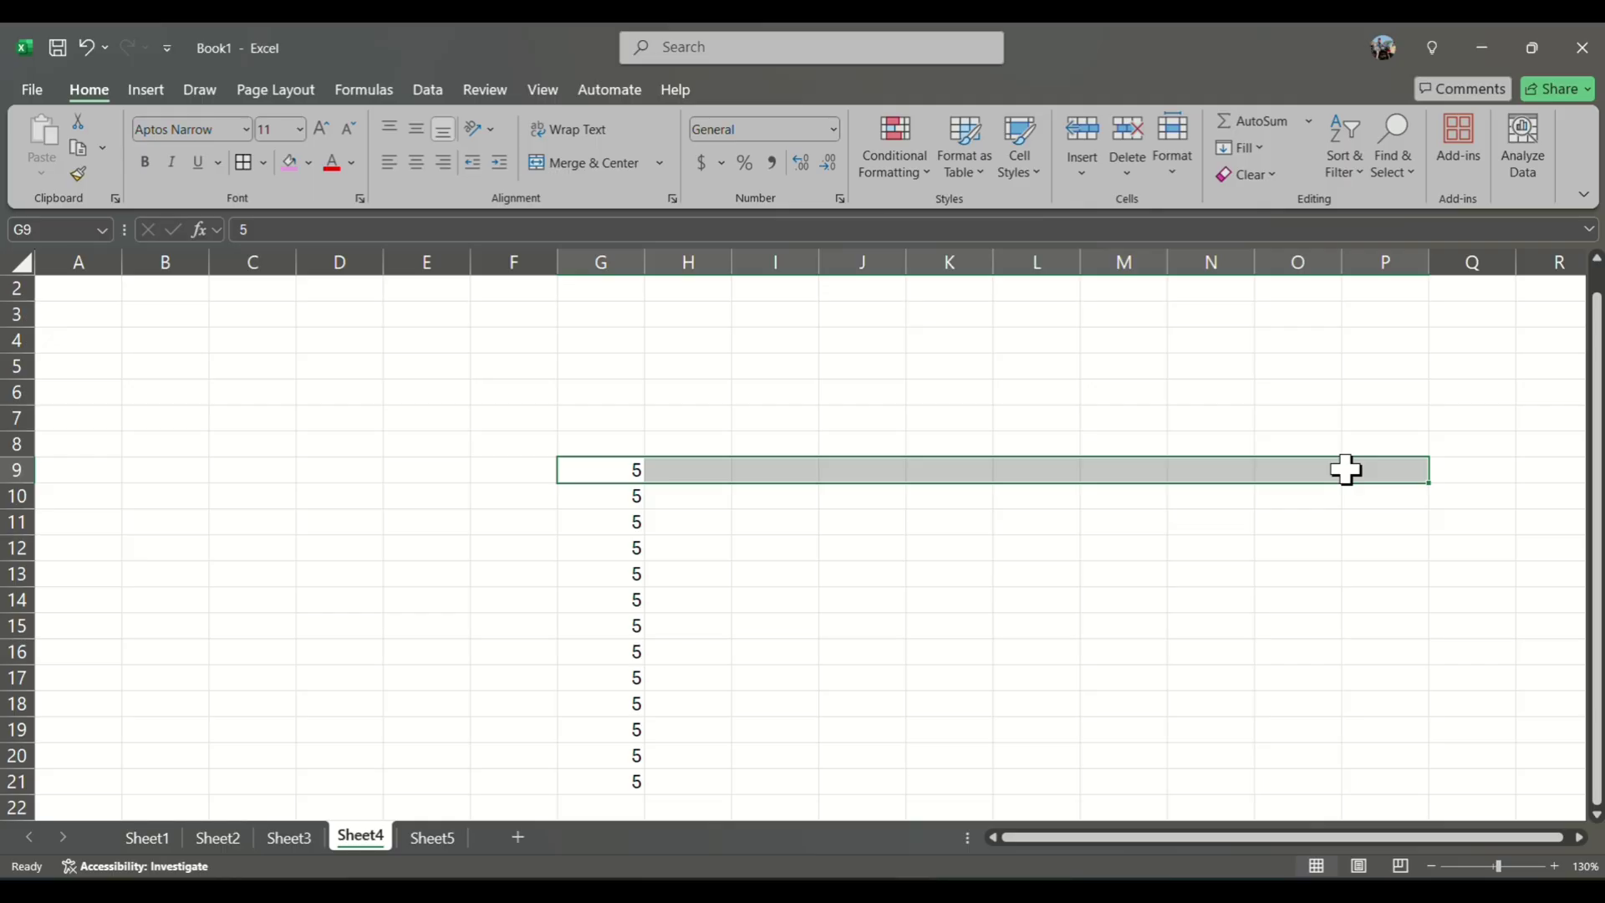
click(1254, 149)
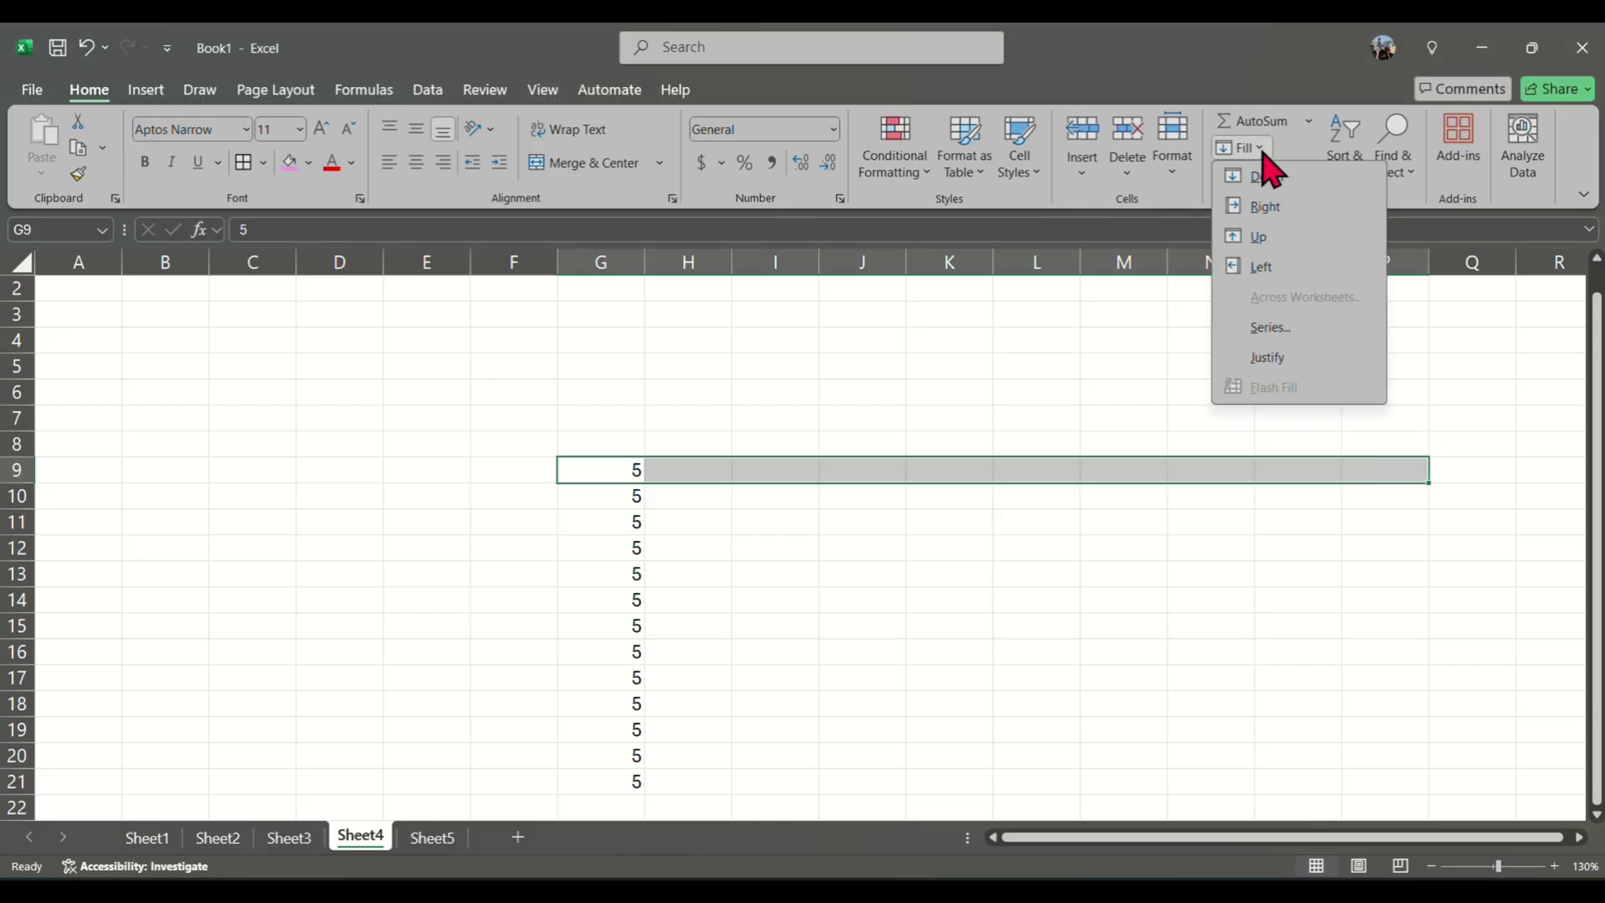
click(1269, 213)
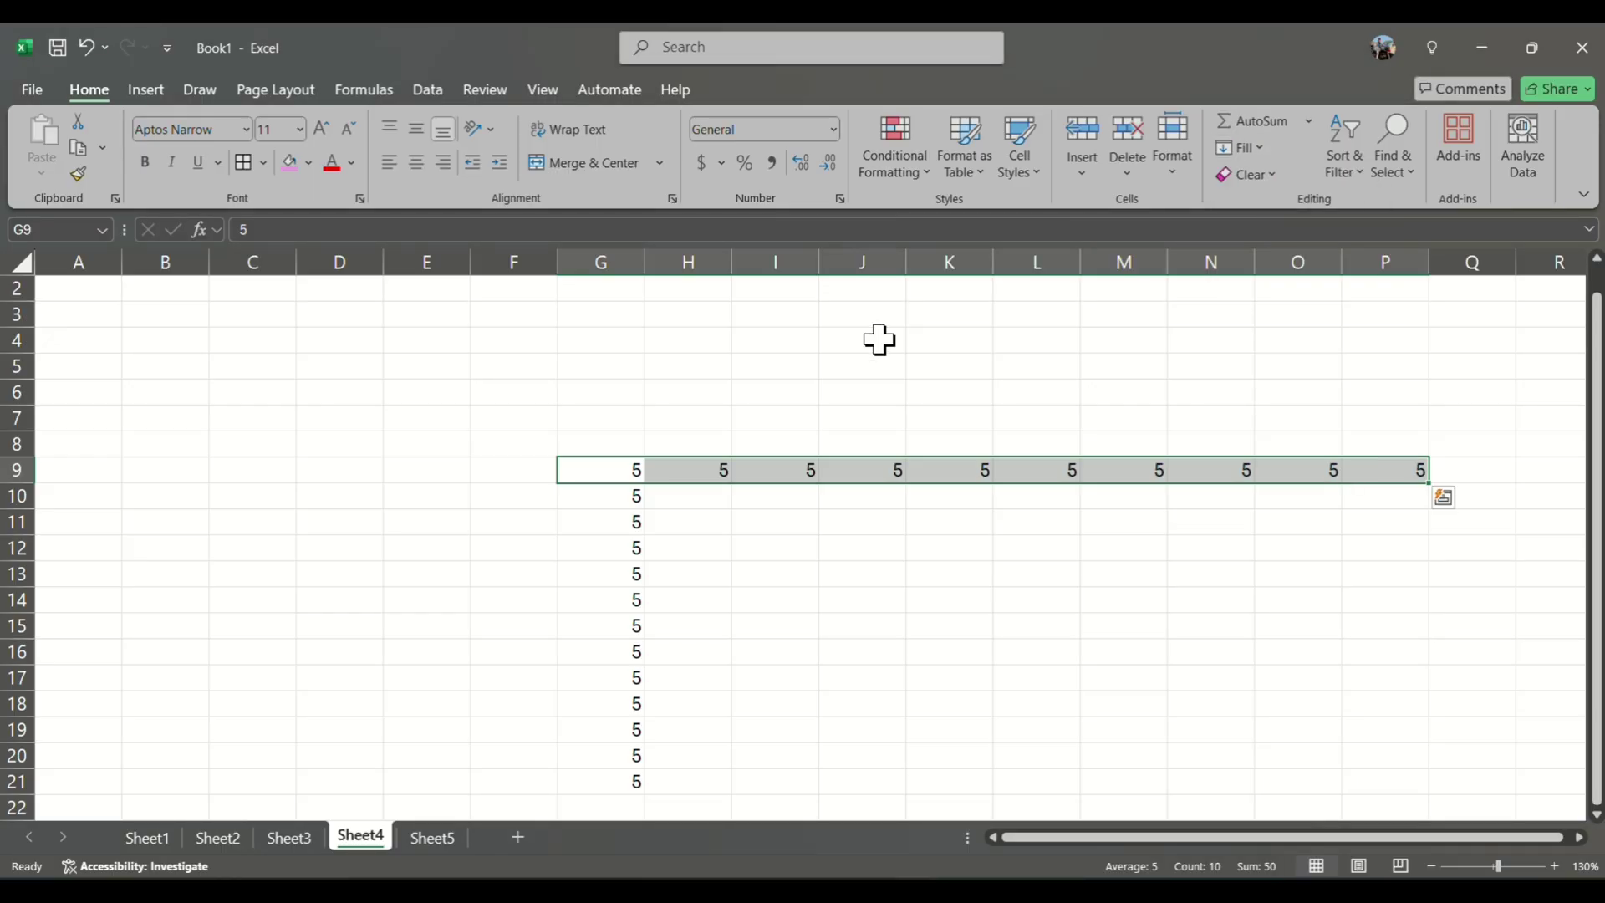
Enter 18 in the empty cell C11 of Sheet4
click(774, 525)
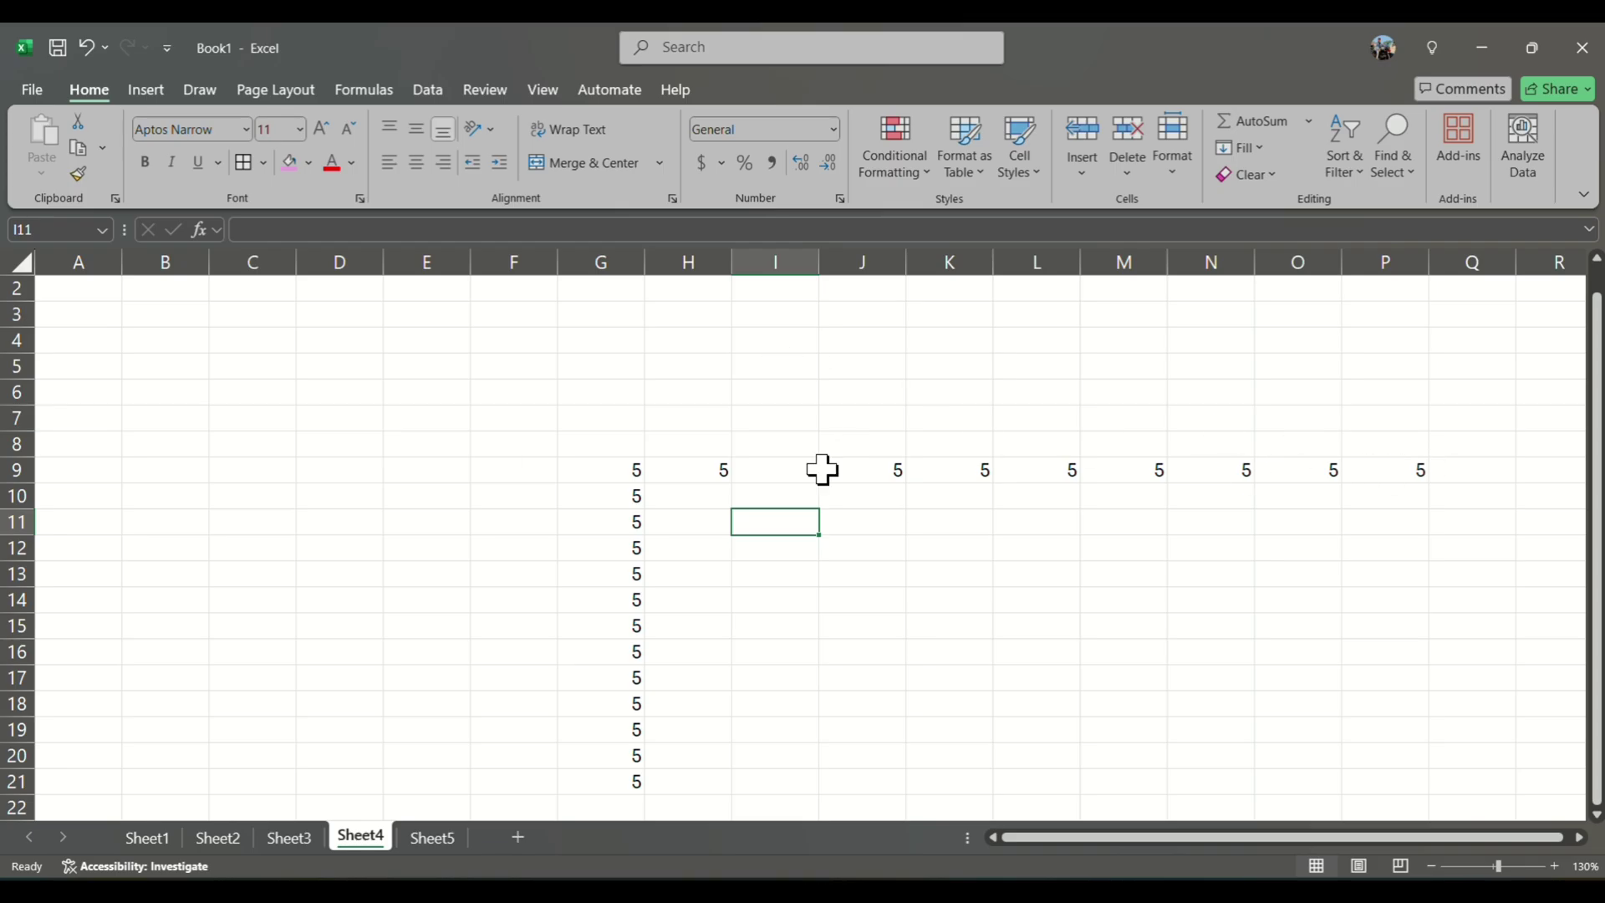
click(1253, 149)
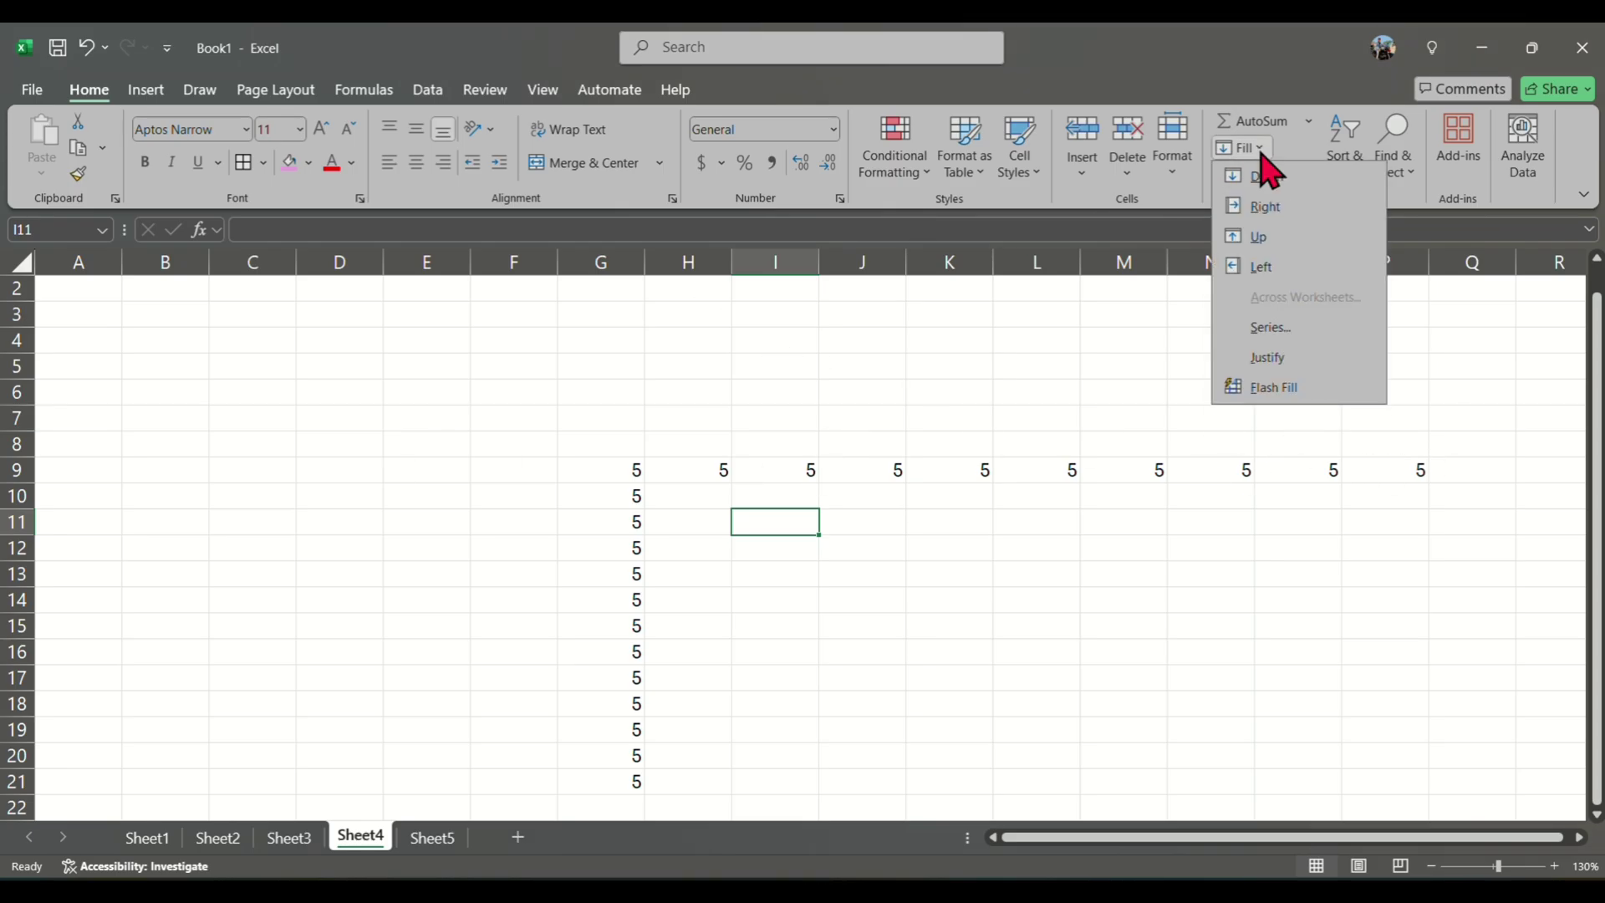
key(Escape)
double_click(262, 530)
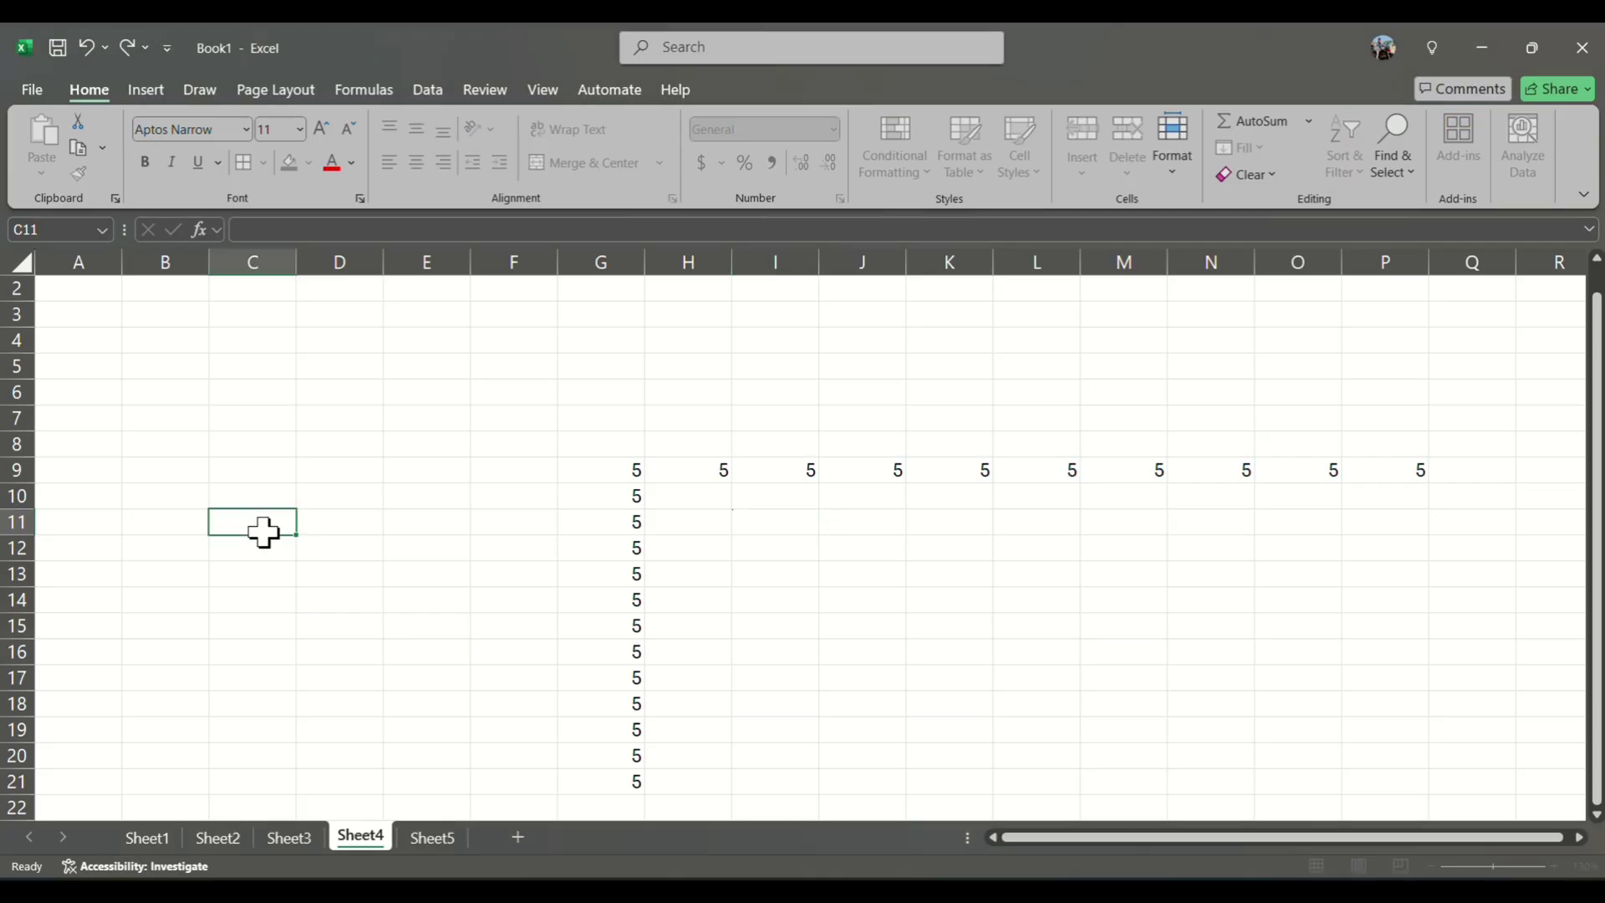
text(18)
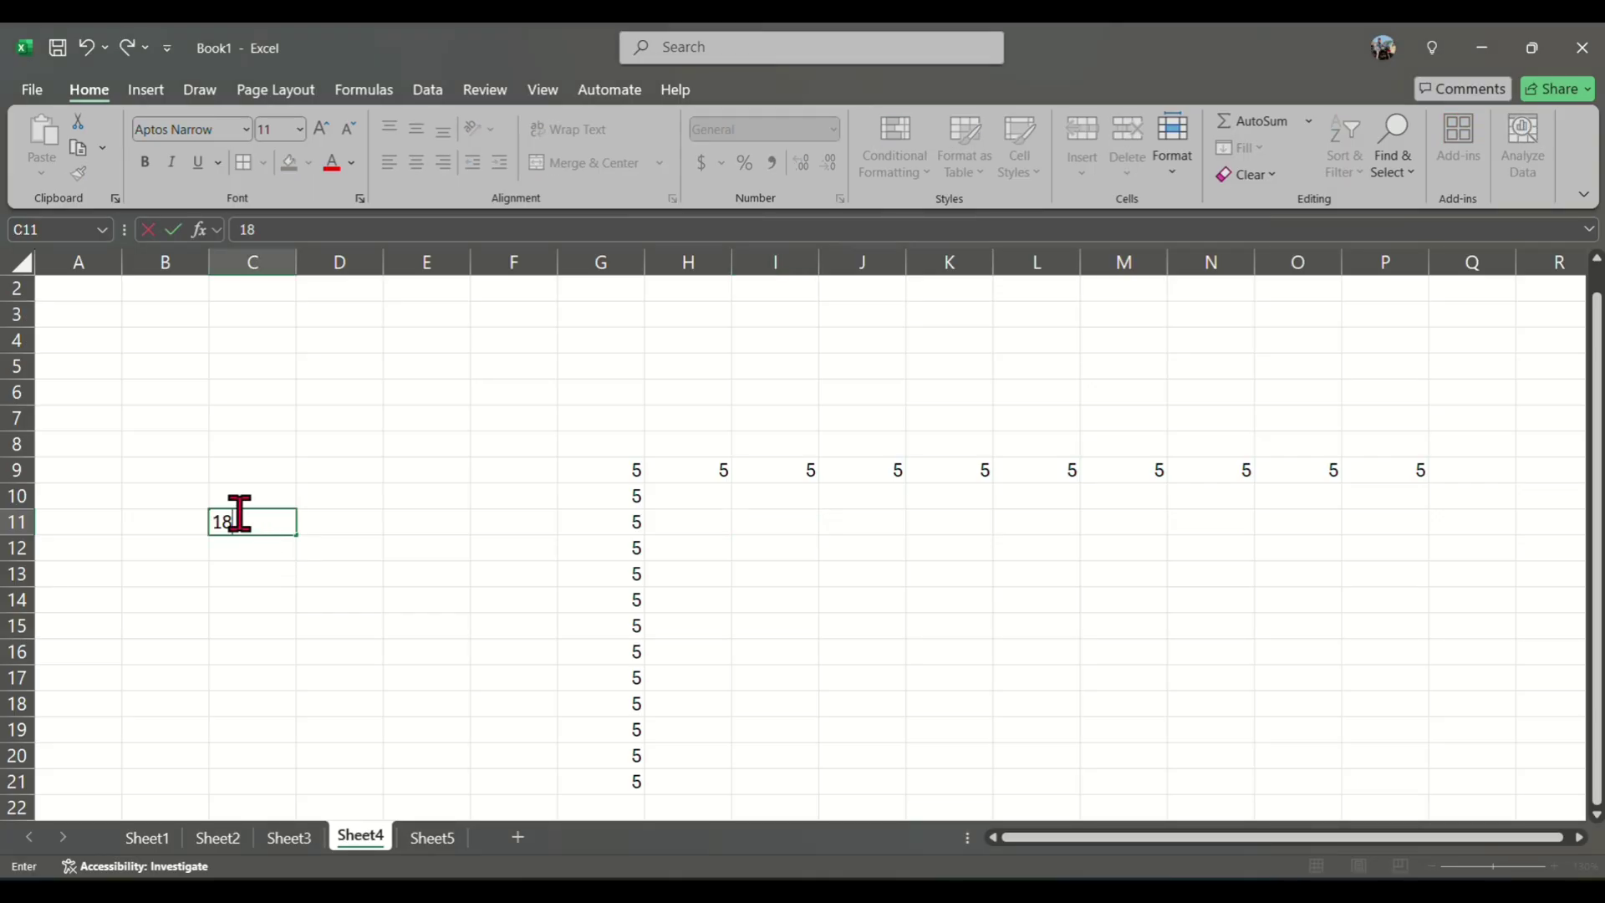
key(ctrl+Return)
Fill the value in C11 upward through cell C3 with the Fill Up command
scroll(265, 535, up, 1)
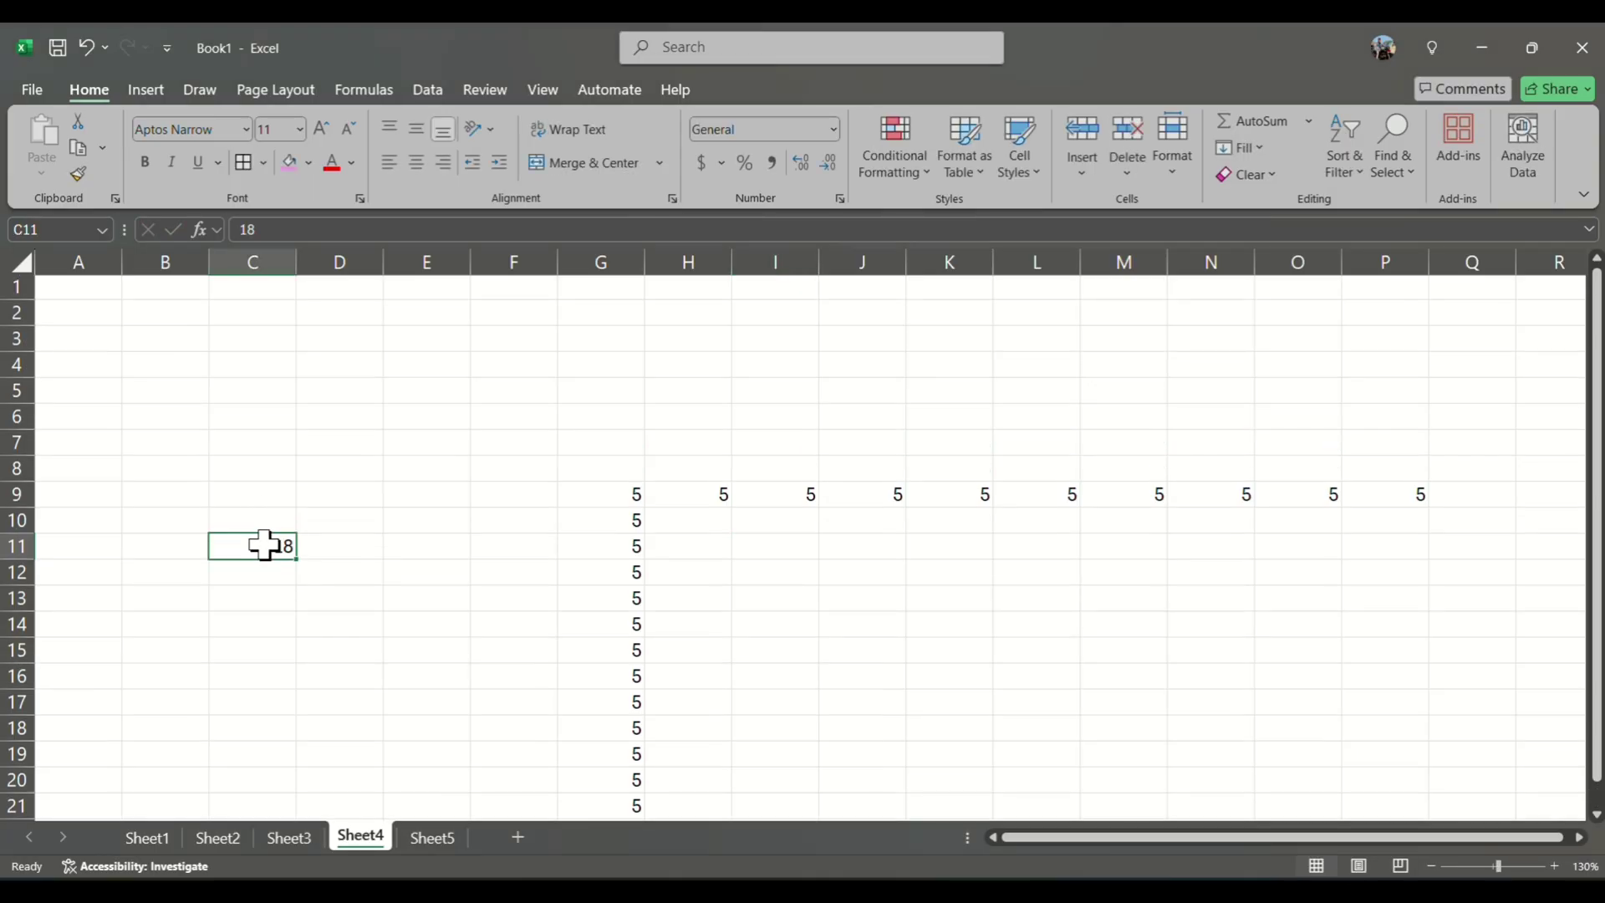
drag(257, 542, 249, 346)
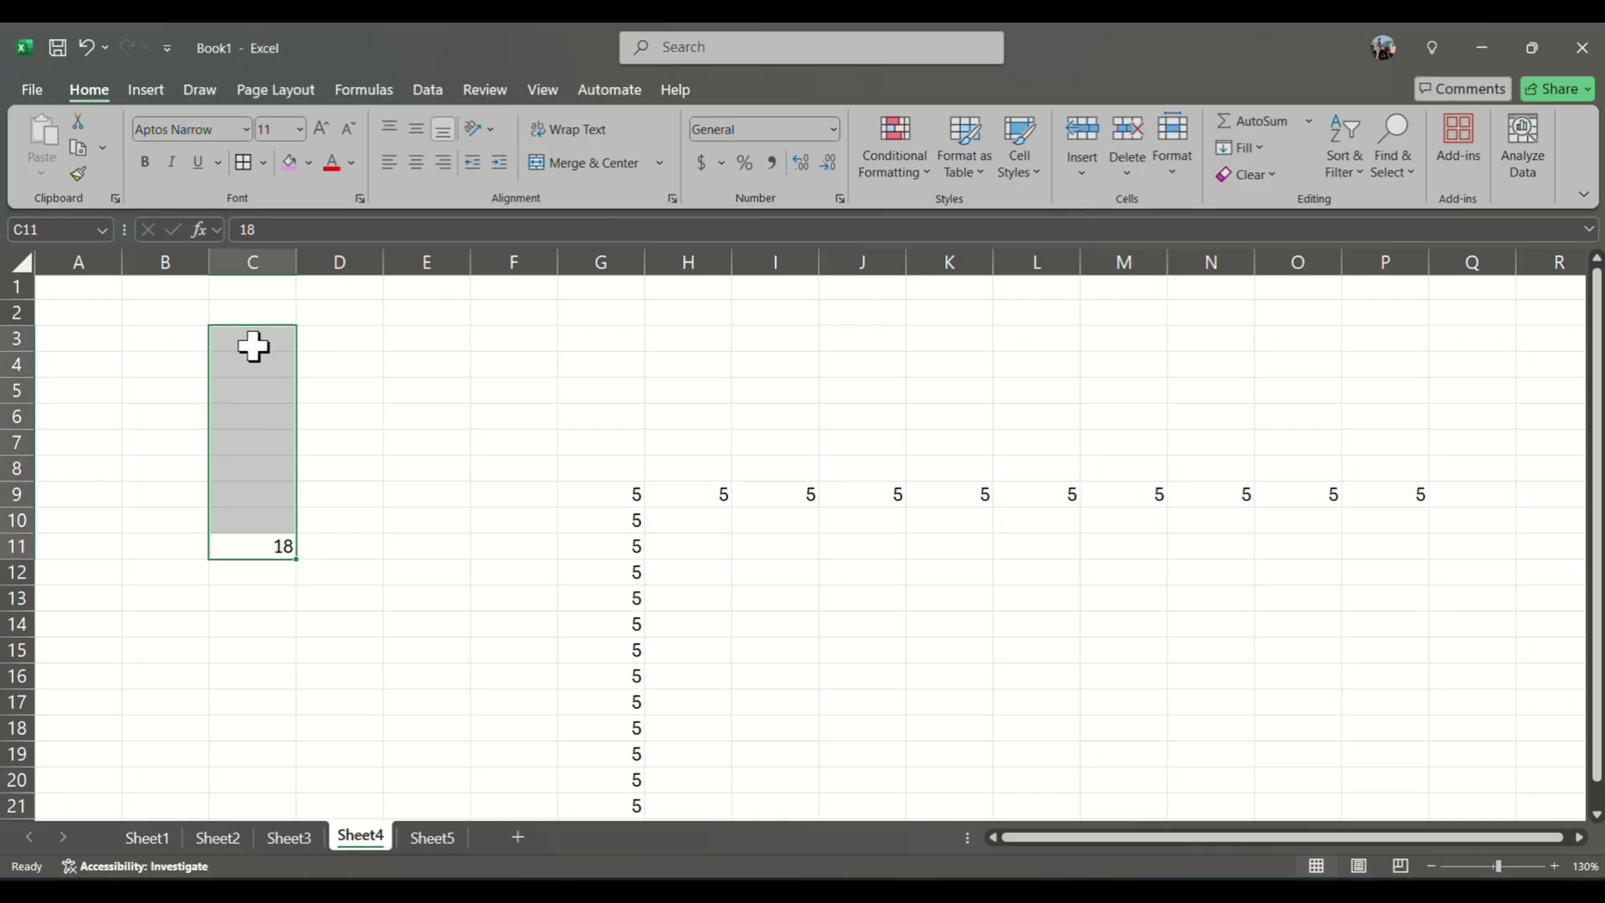
click(1264, 147)
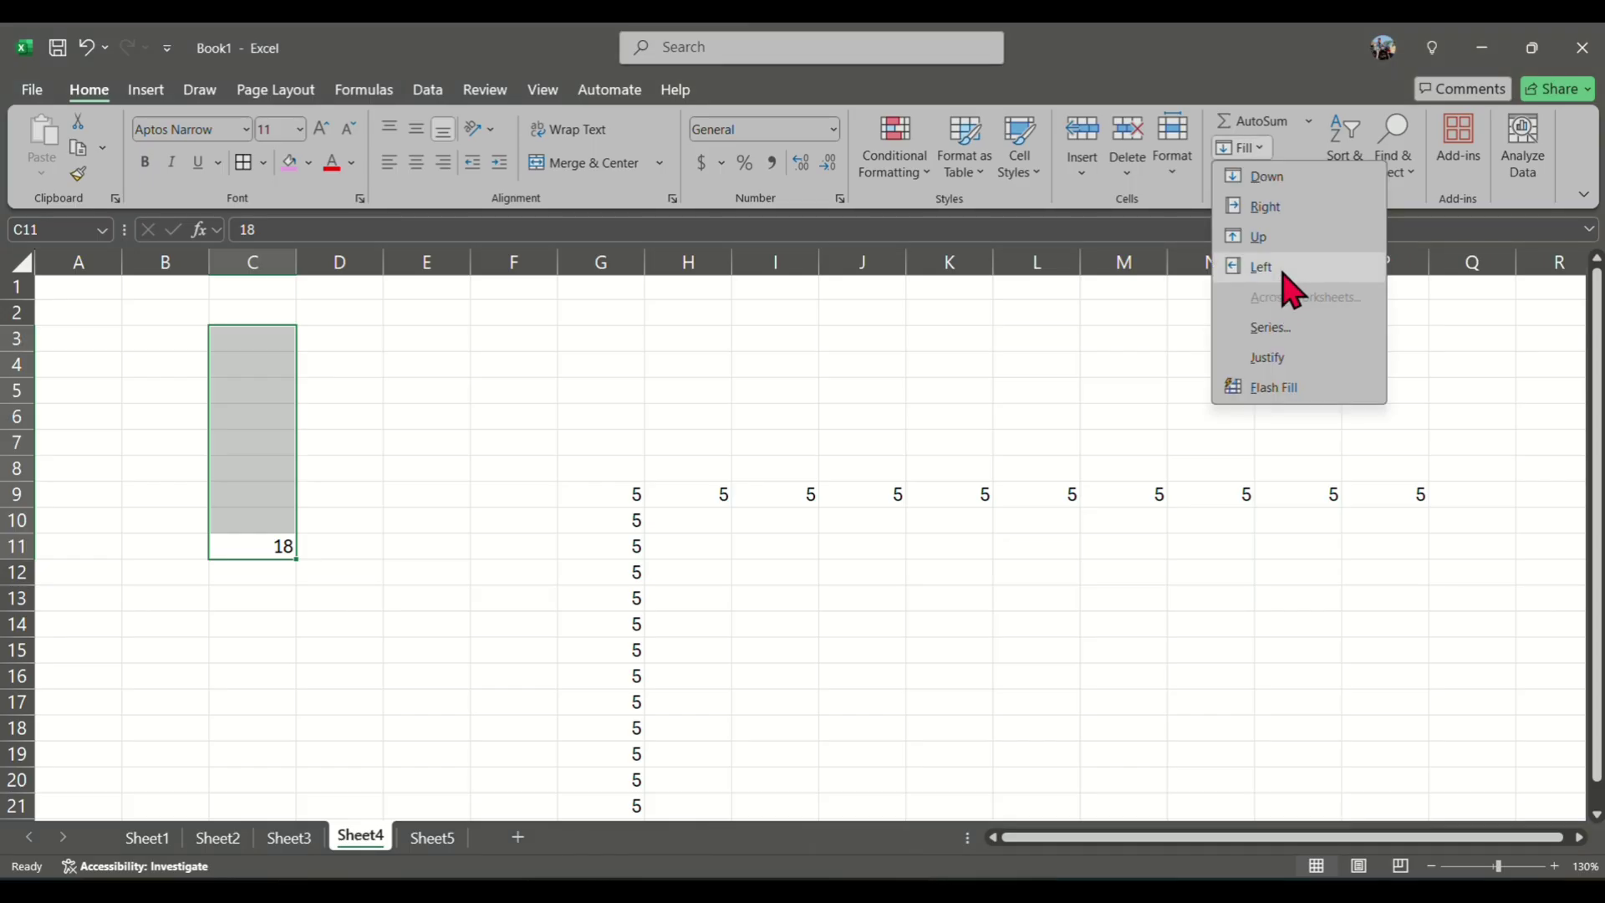
click(1284, 232)
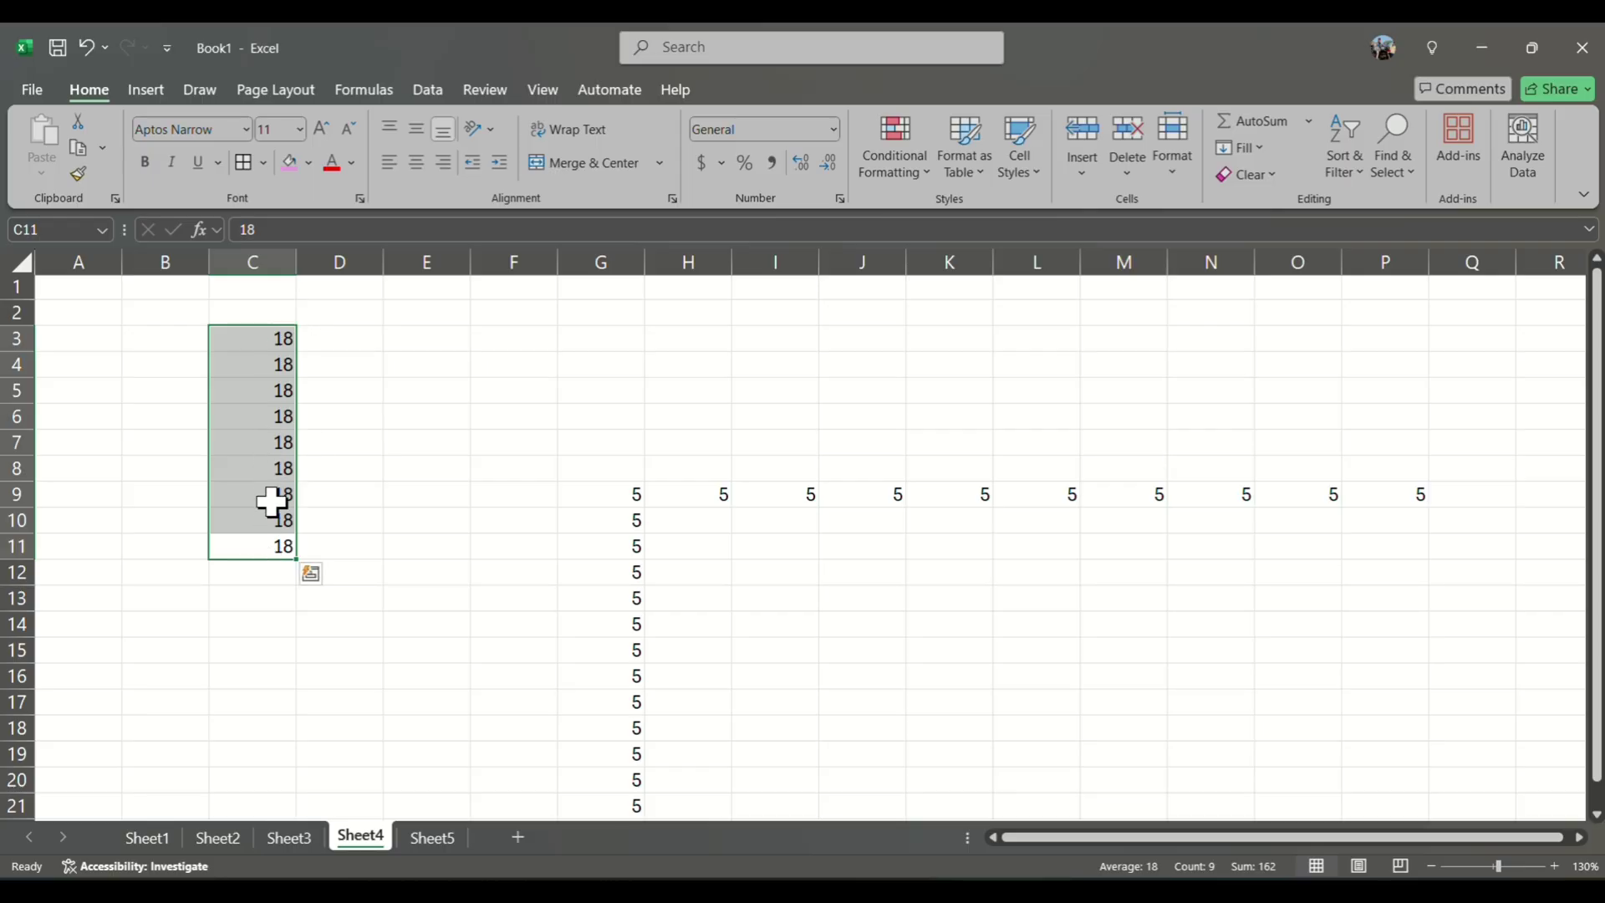
click(1259, 154)
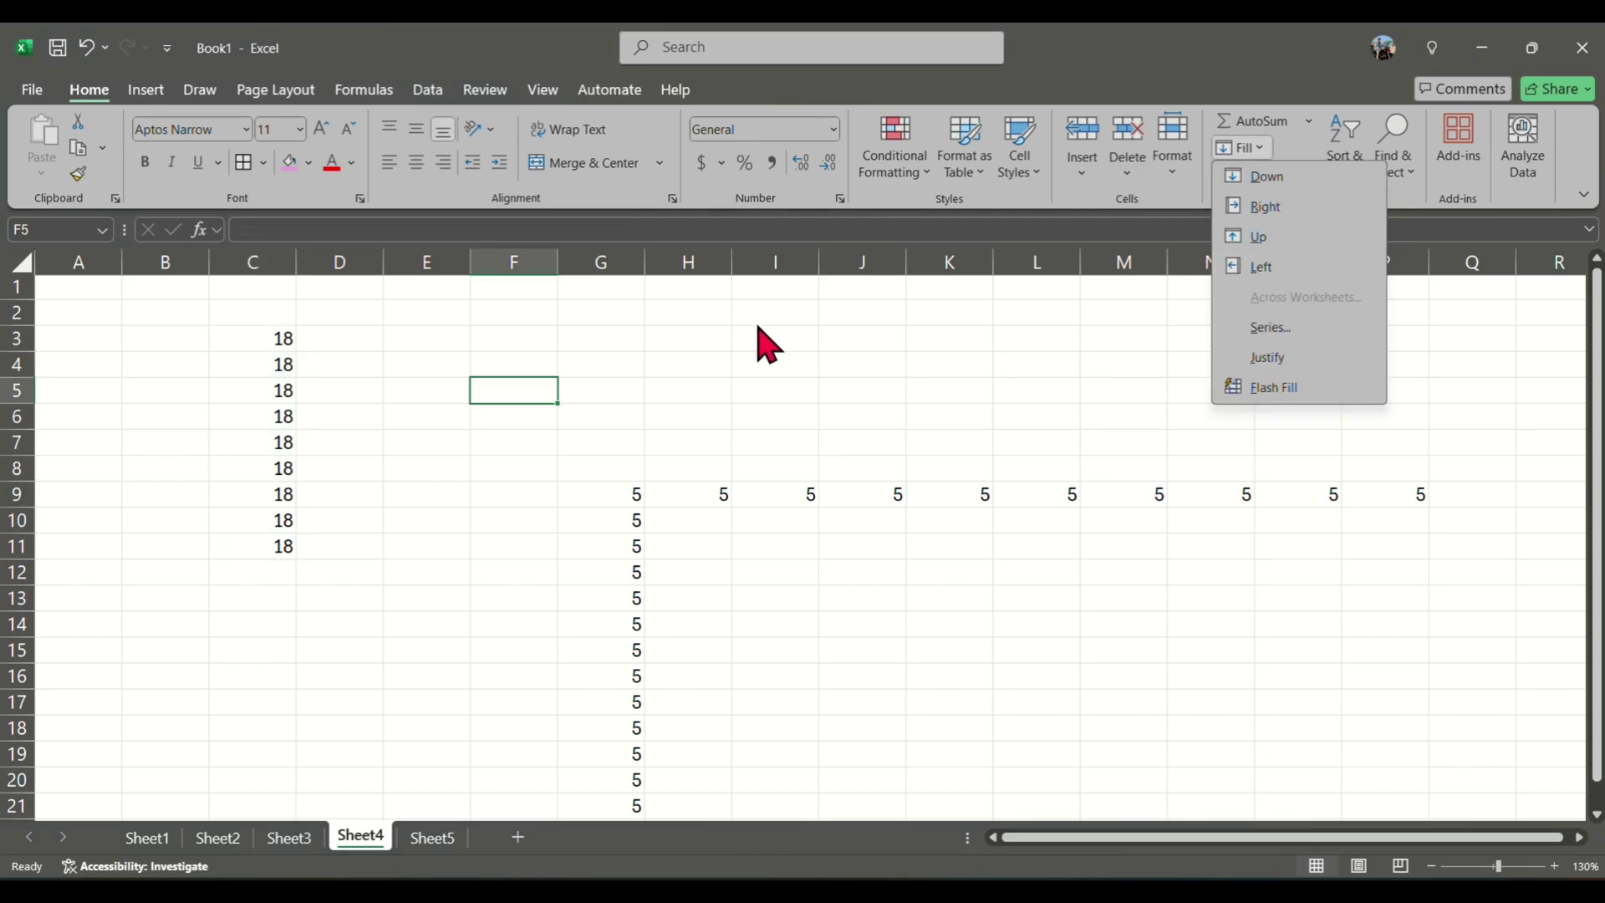
click(757, 365)
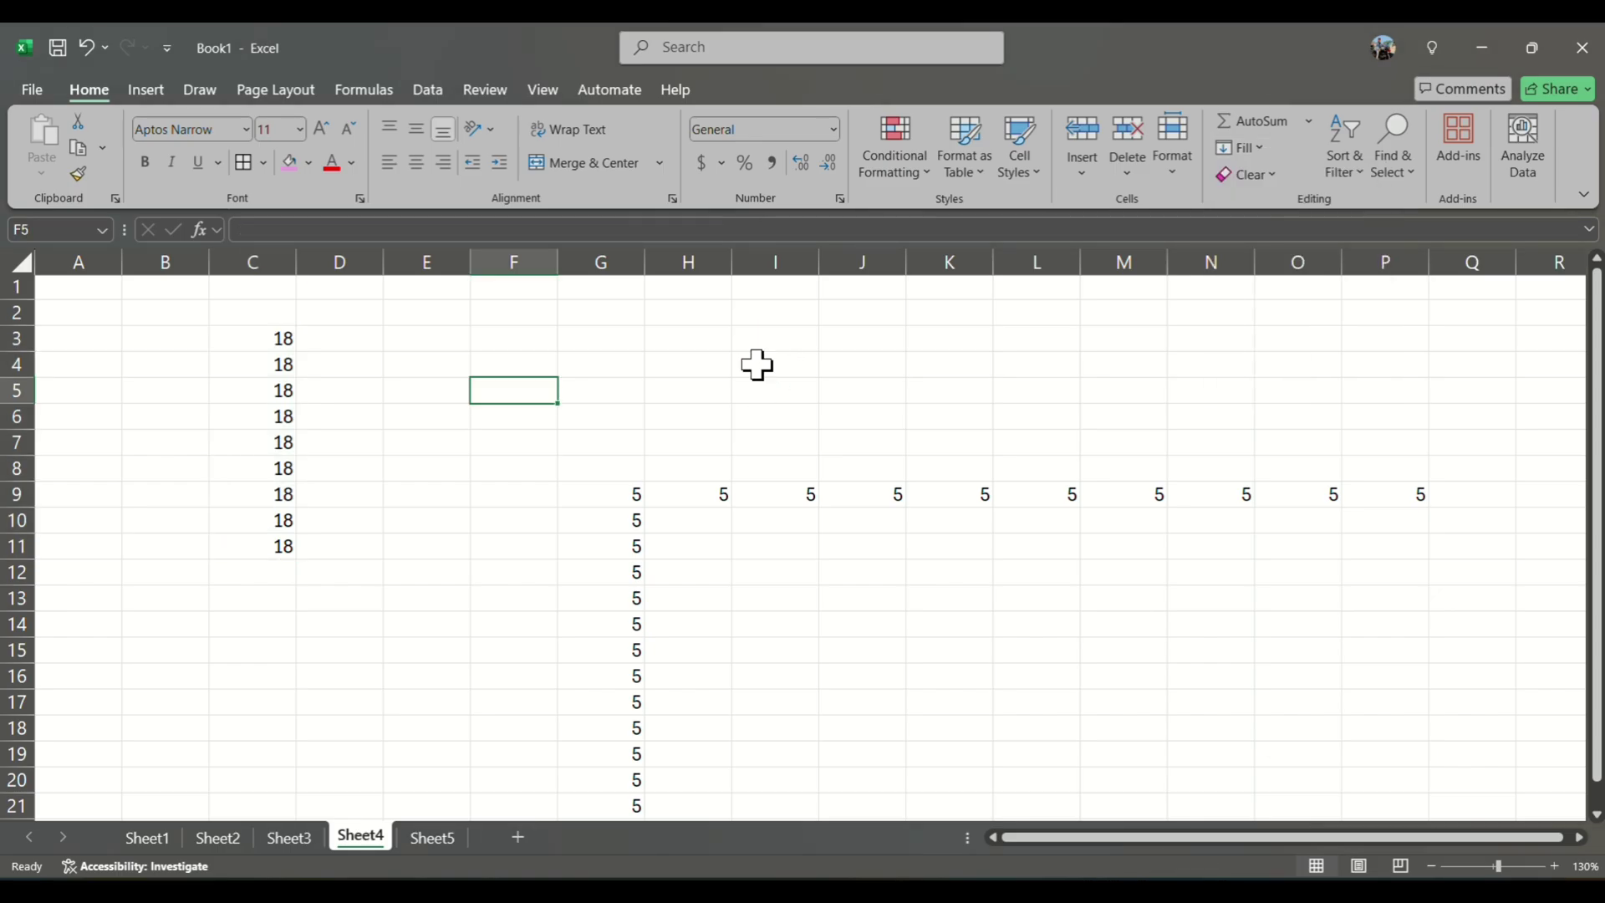
Enter 17 in cell I4 and fill it across row 4 back to cell E4 with the Fill Left command
click(757, 364)
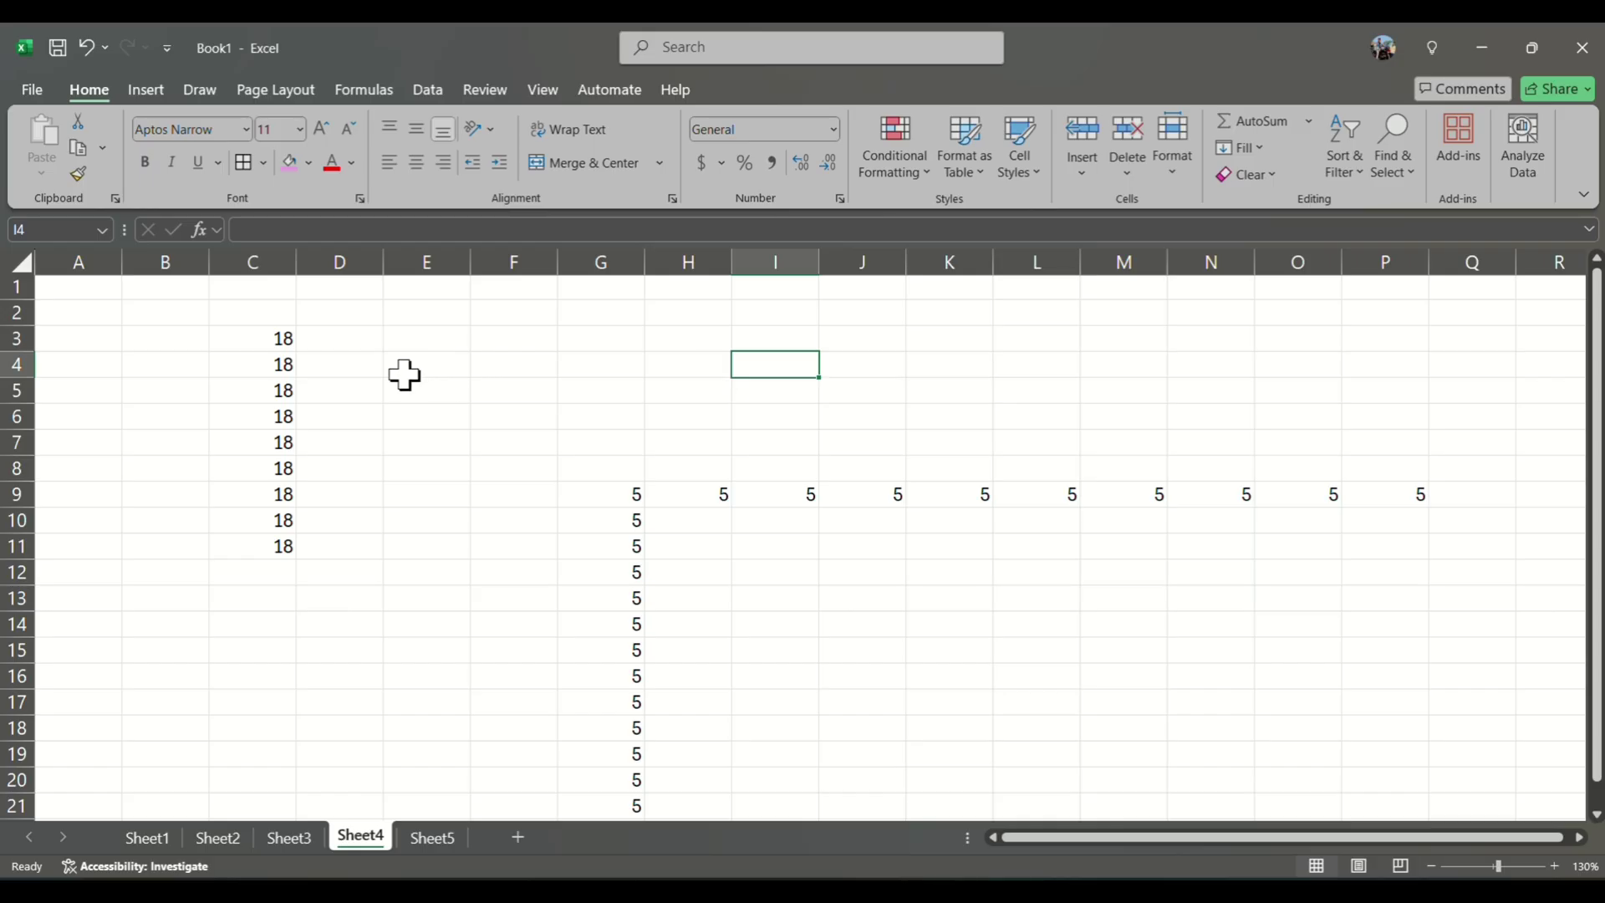
text(17)
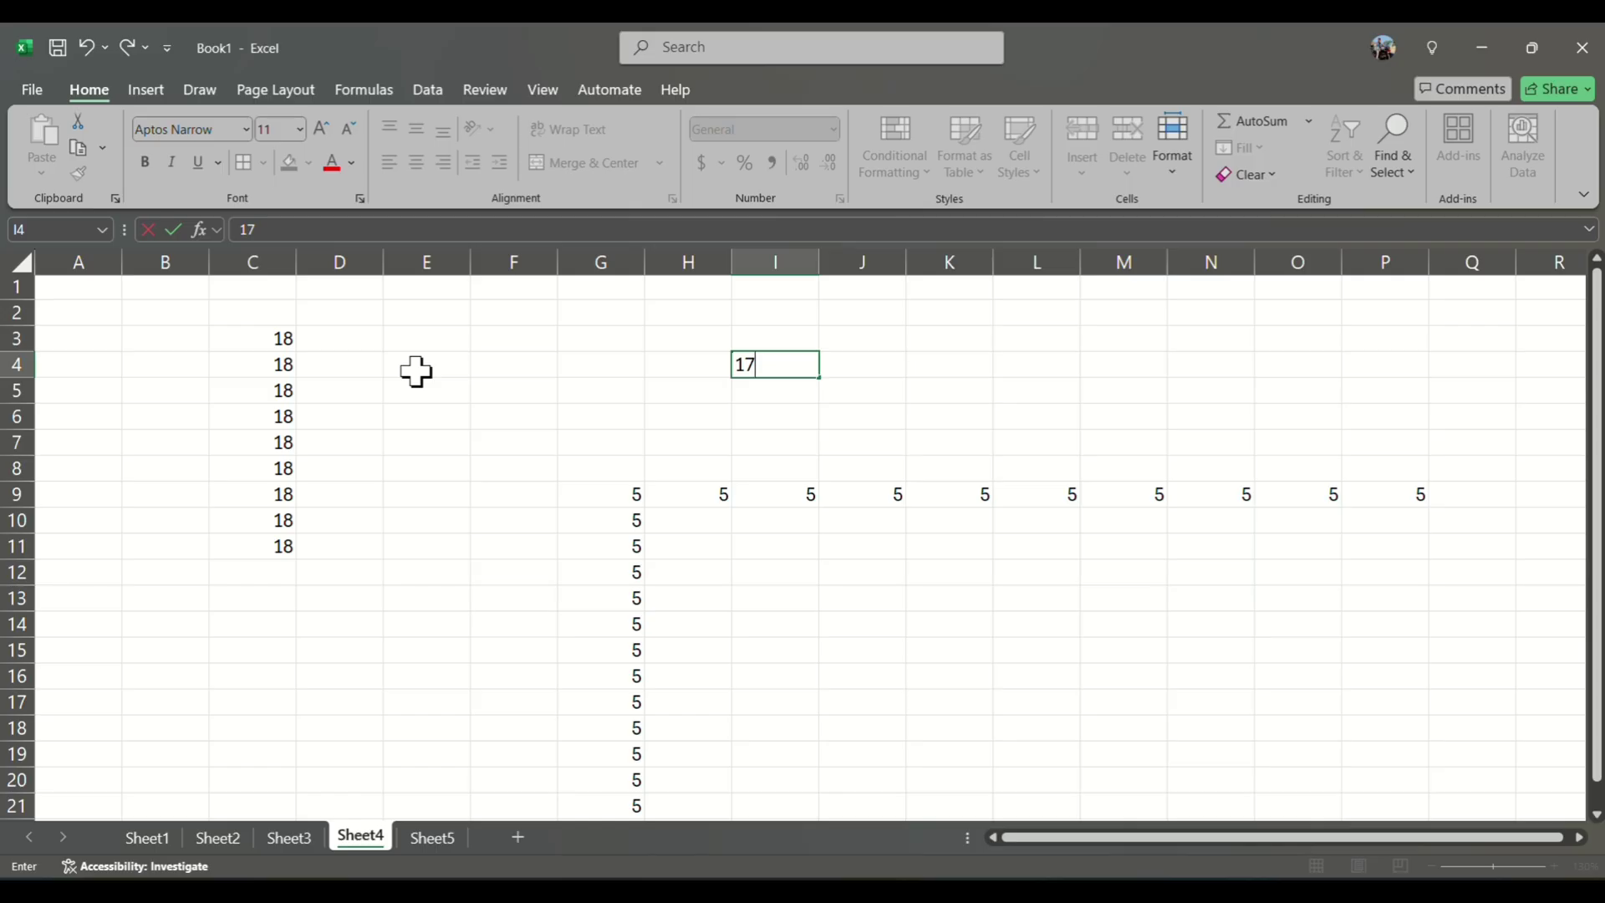
click(774, 366)
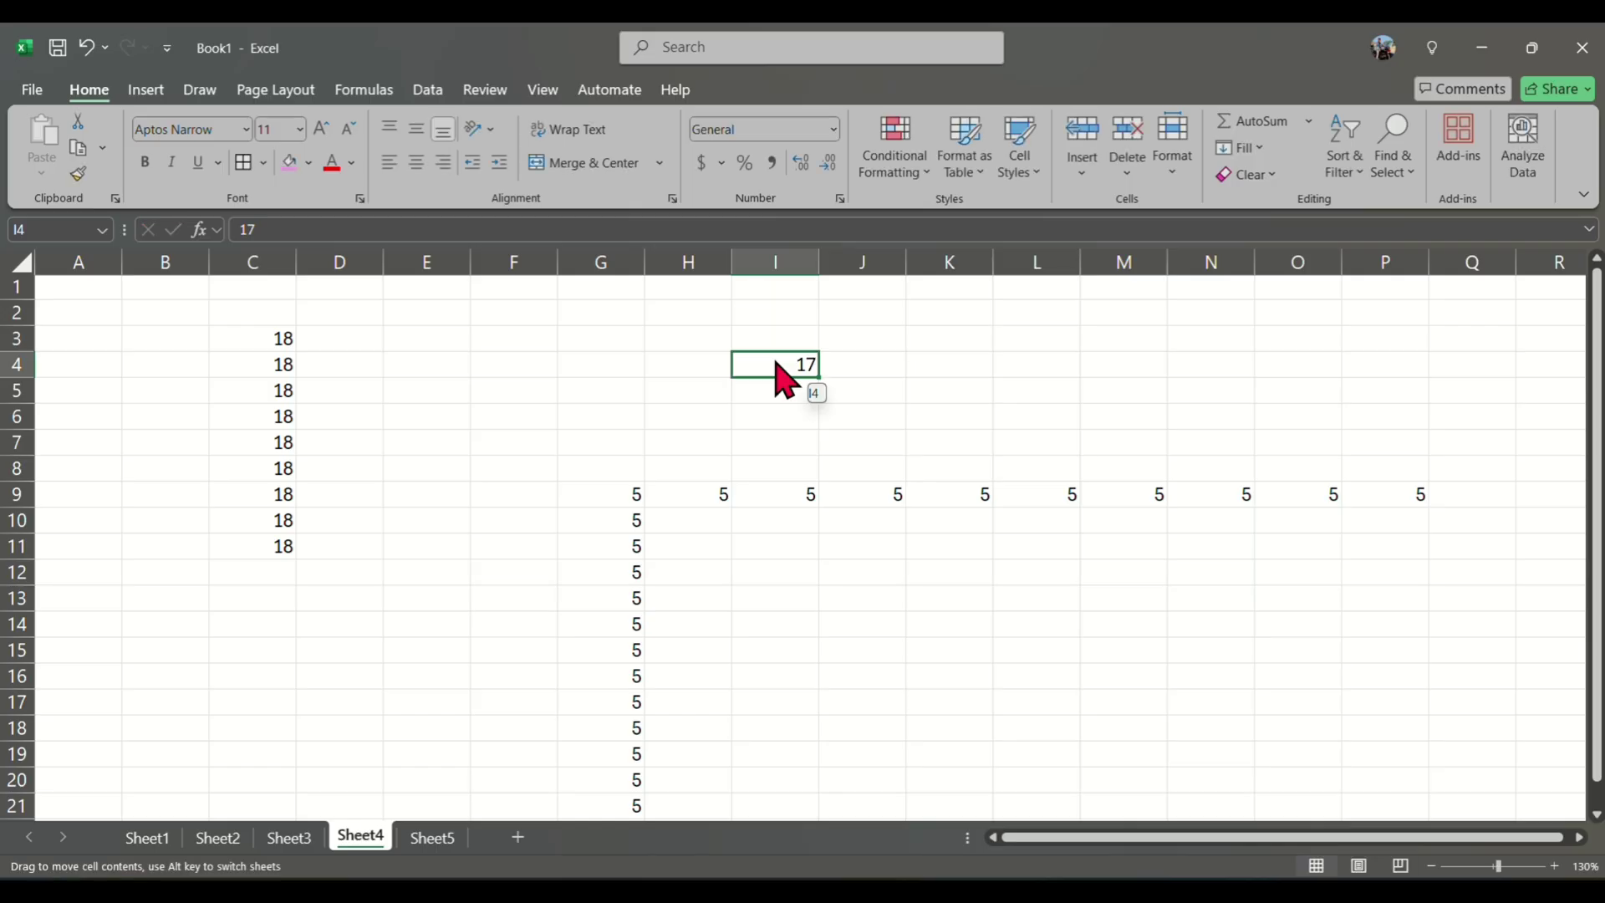
drag(770, 362, 438, 369)
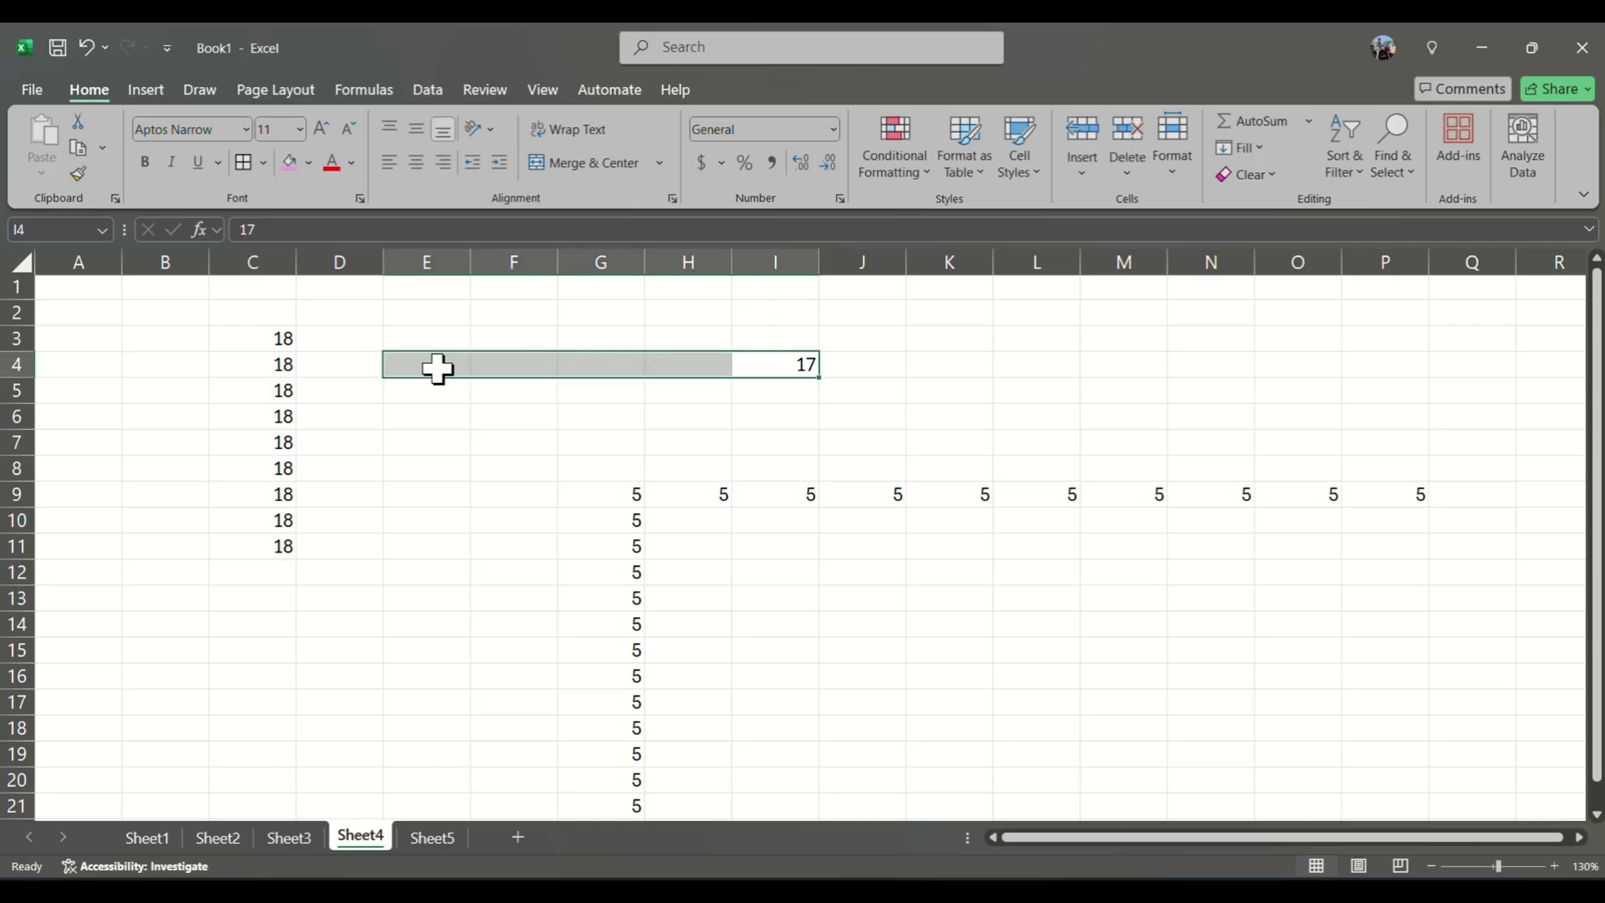
click(1254, 149)
click(1274, 268)
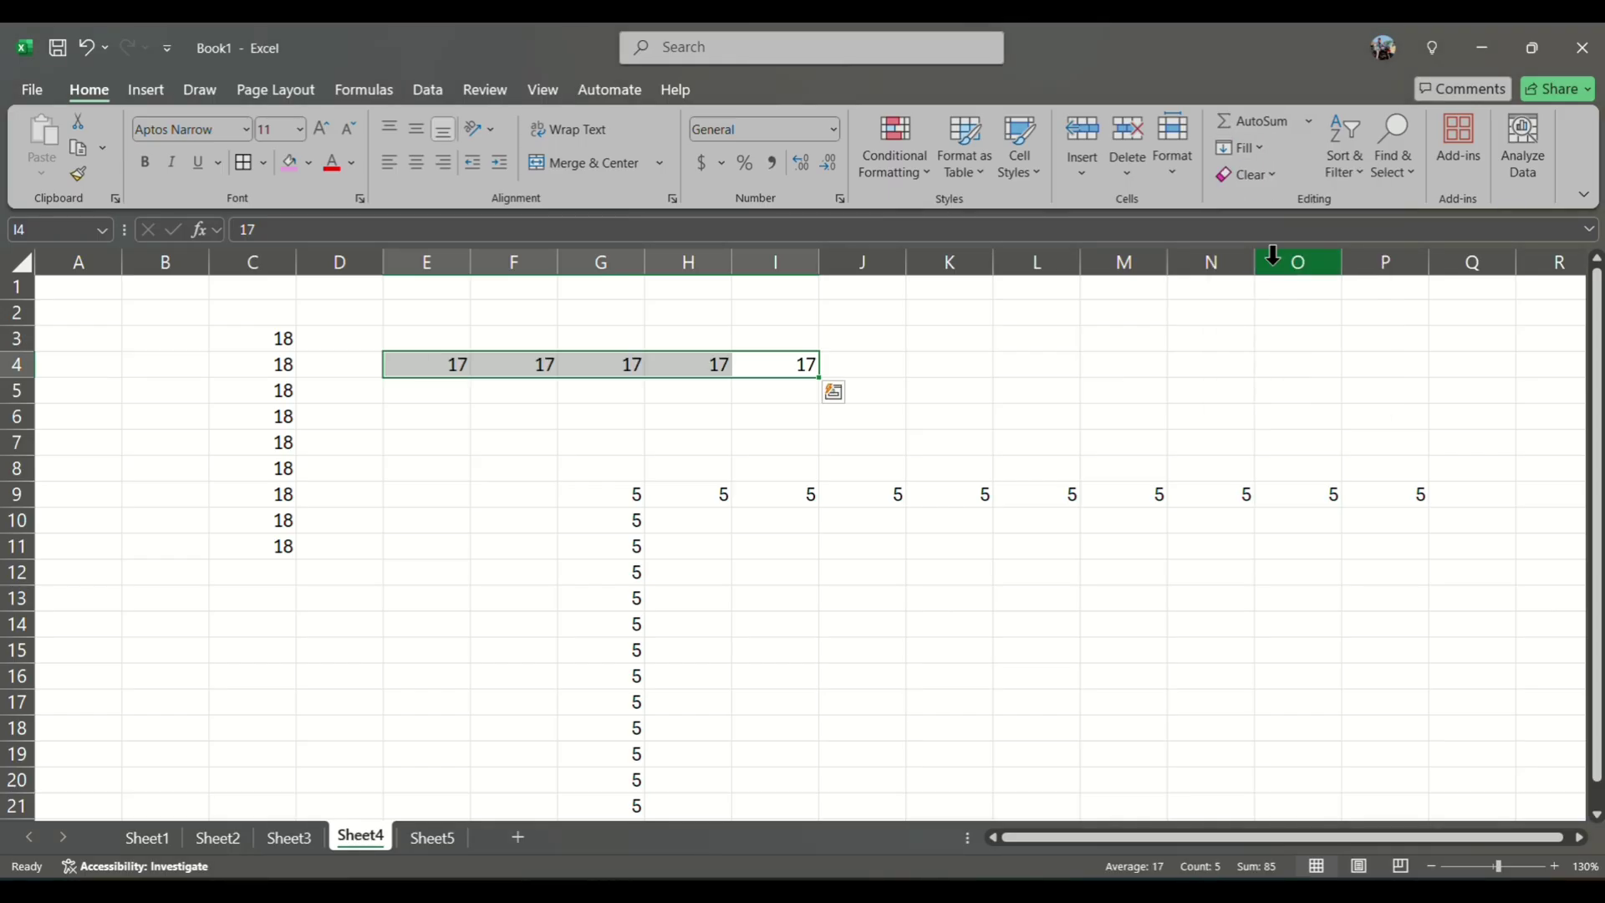
click(620, 435)
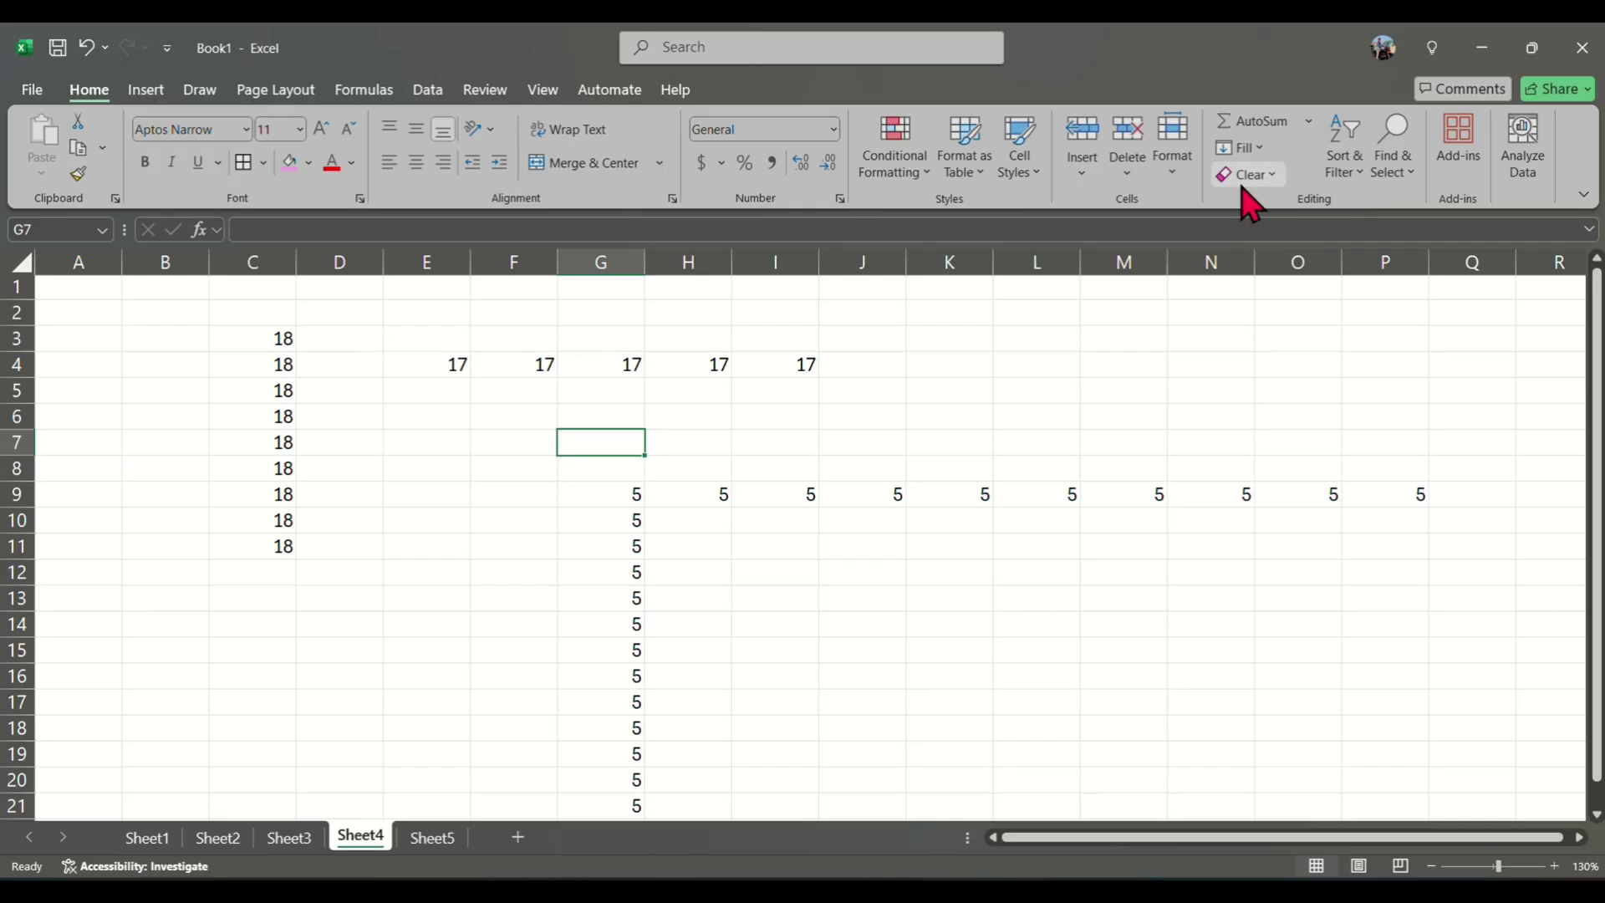
Select the whole Friends' Monthly Expenses table (E4:K15) on Sheet2 and group Sheet4 and Sheet5 with that sheet
click(1254, 151)
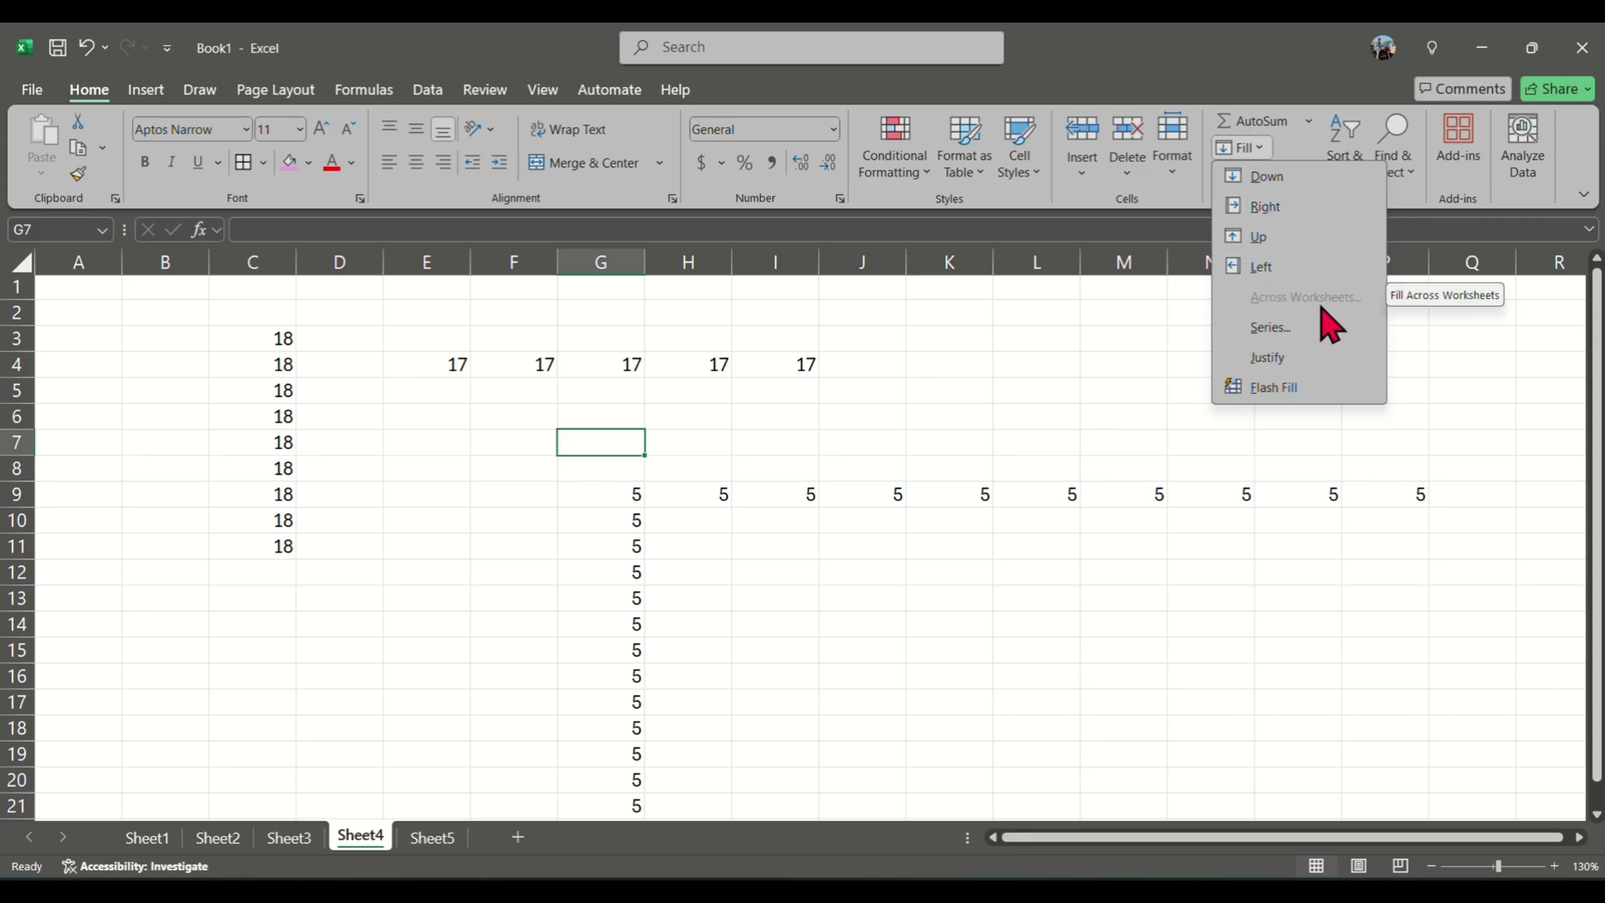
click(216, 838)
click(216, 838)
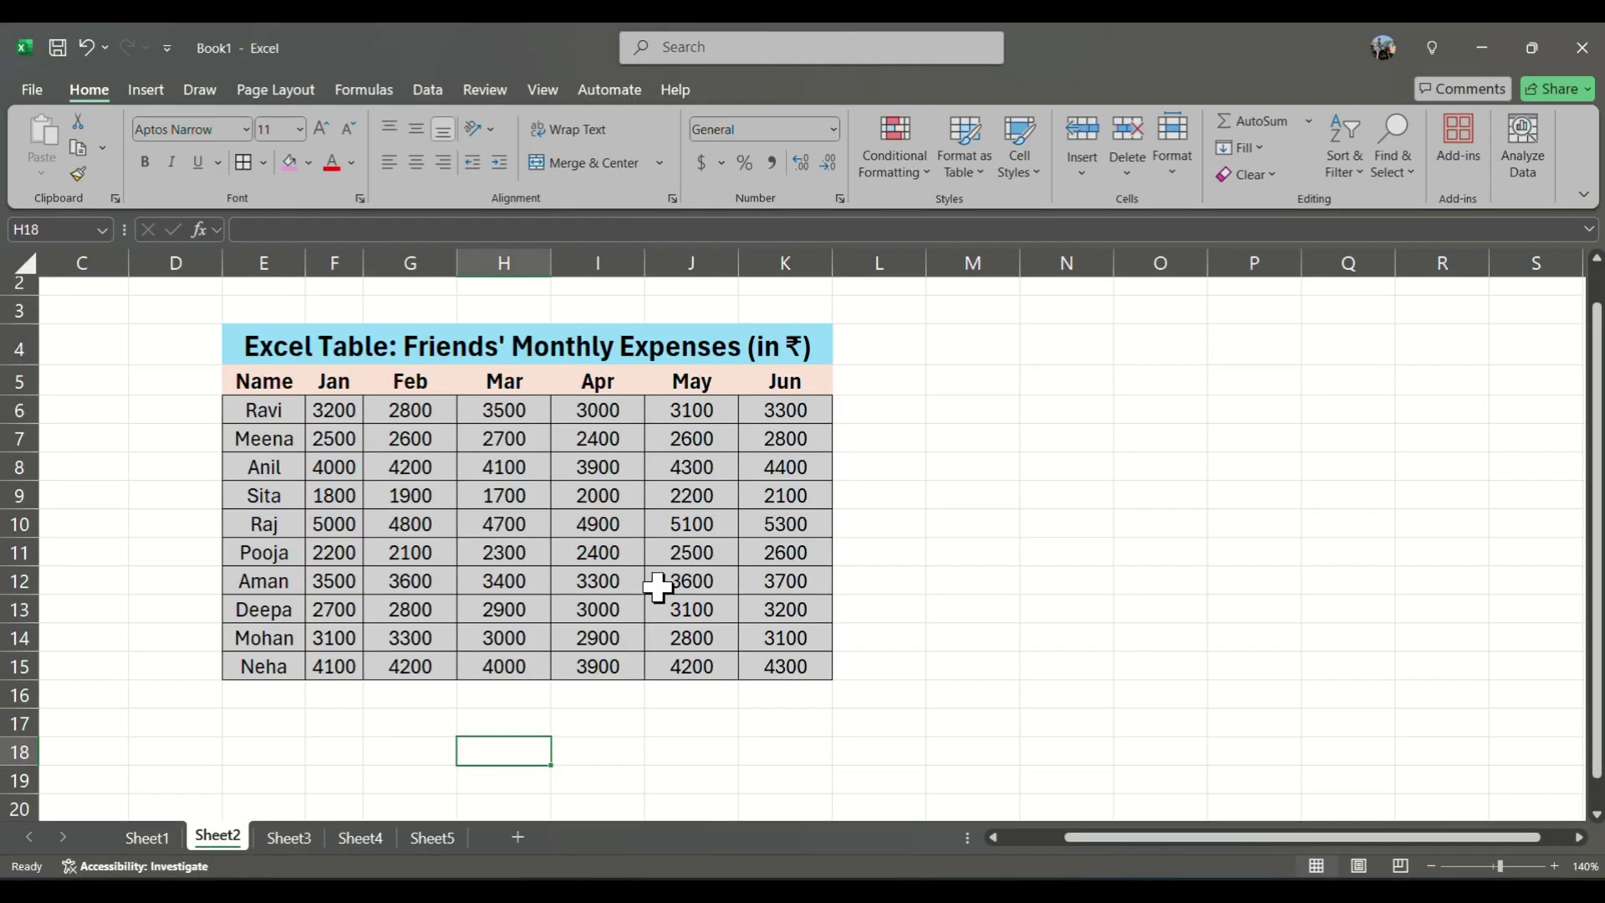
ctrl+scroll(786, 552, up, 1)
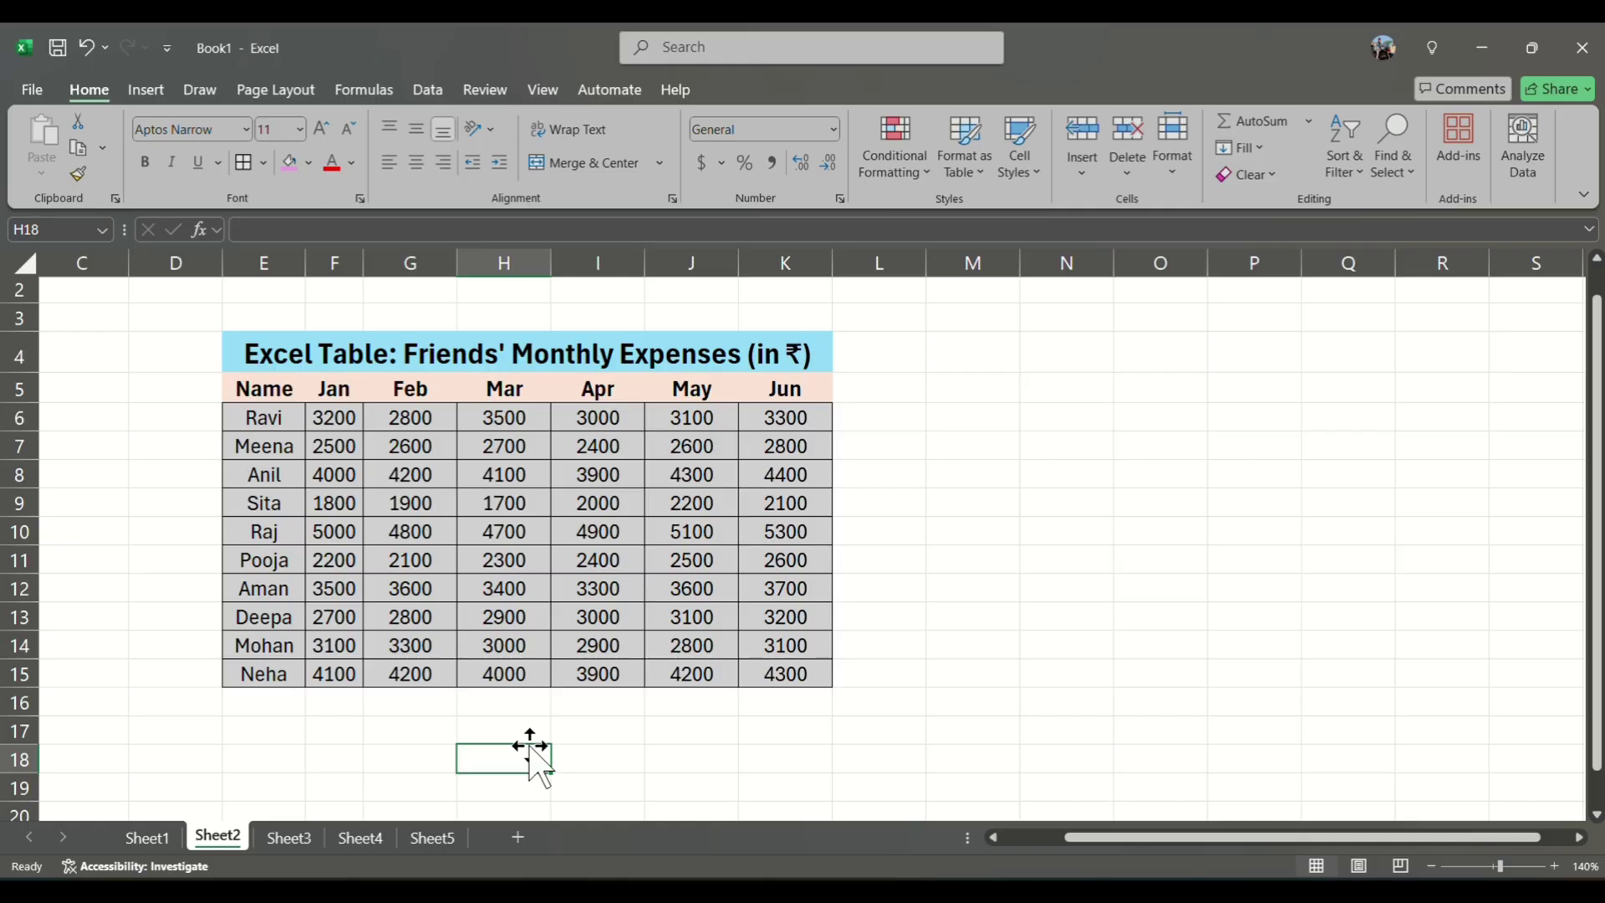
drag(233, 357, 611, 661)
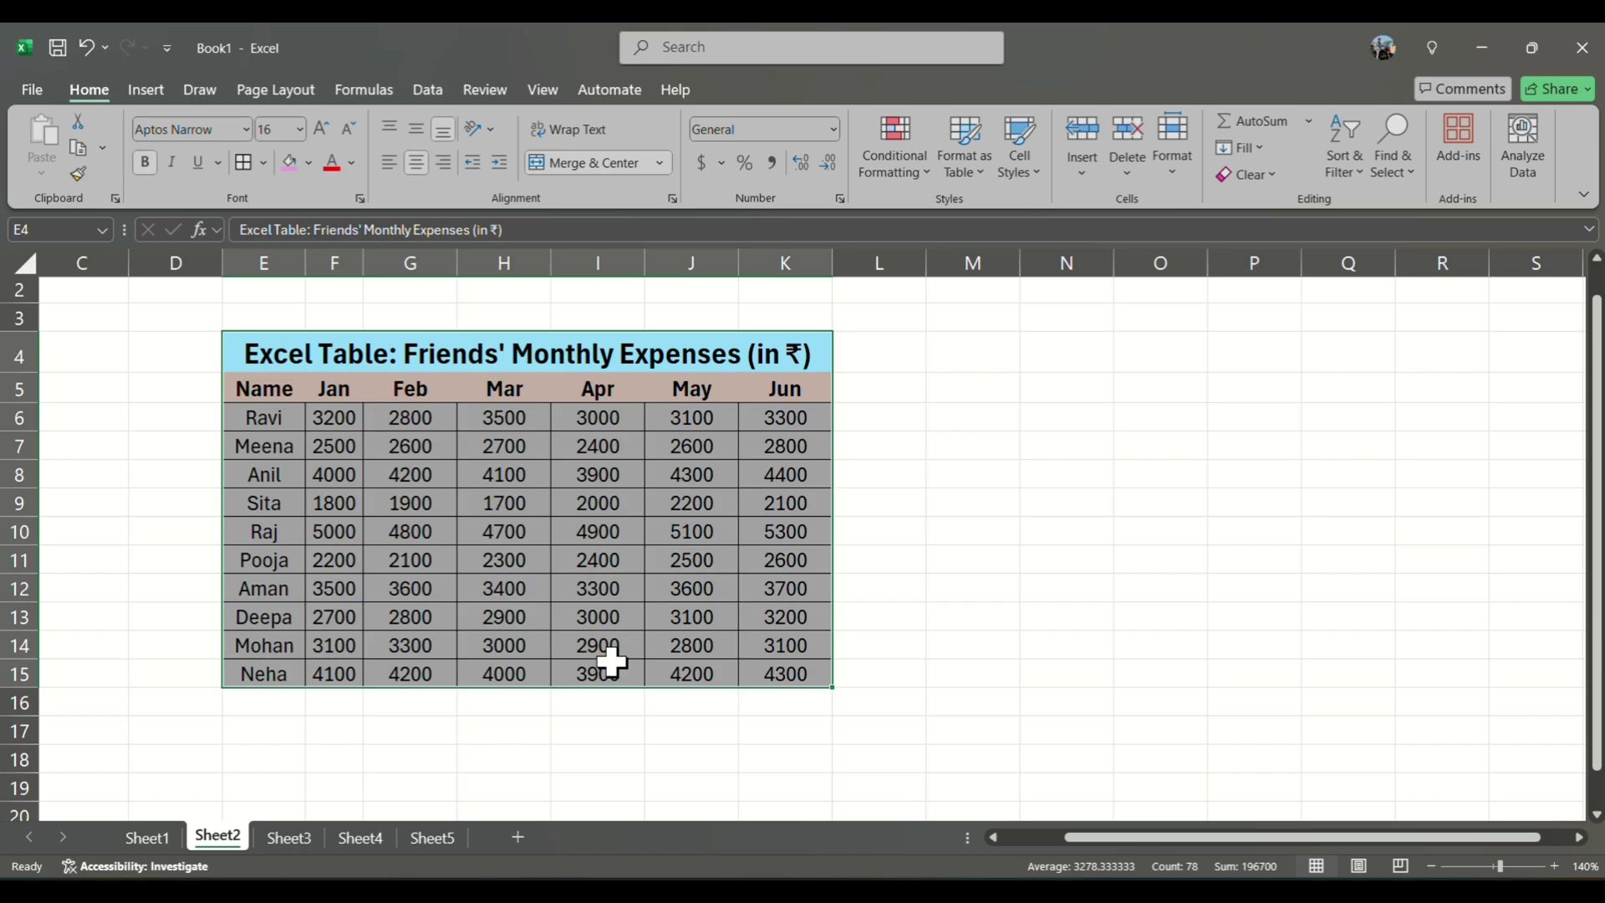
ctrl+click(368, 850)
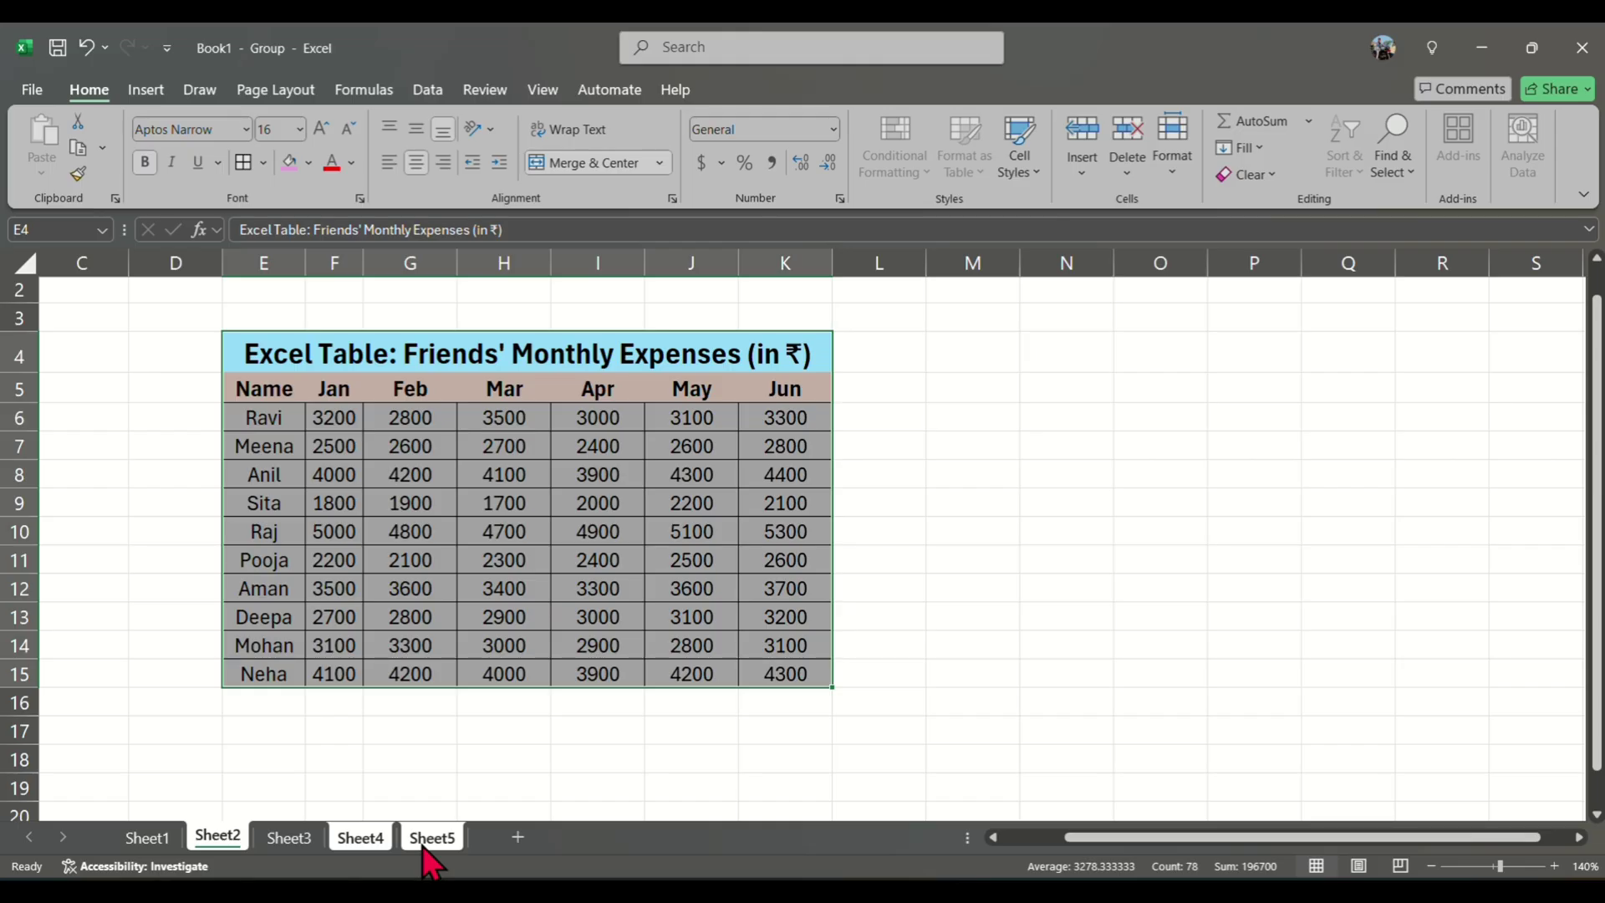
Fill only the table's formats across the grouped worksheets and check the outcome on Sheet4 and Sheet5
click(1258, 150)
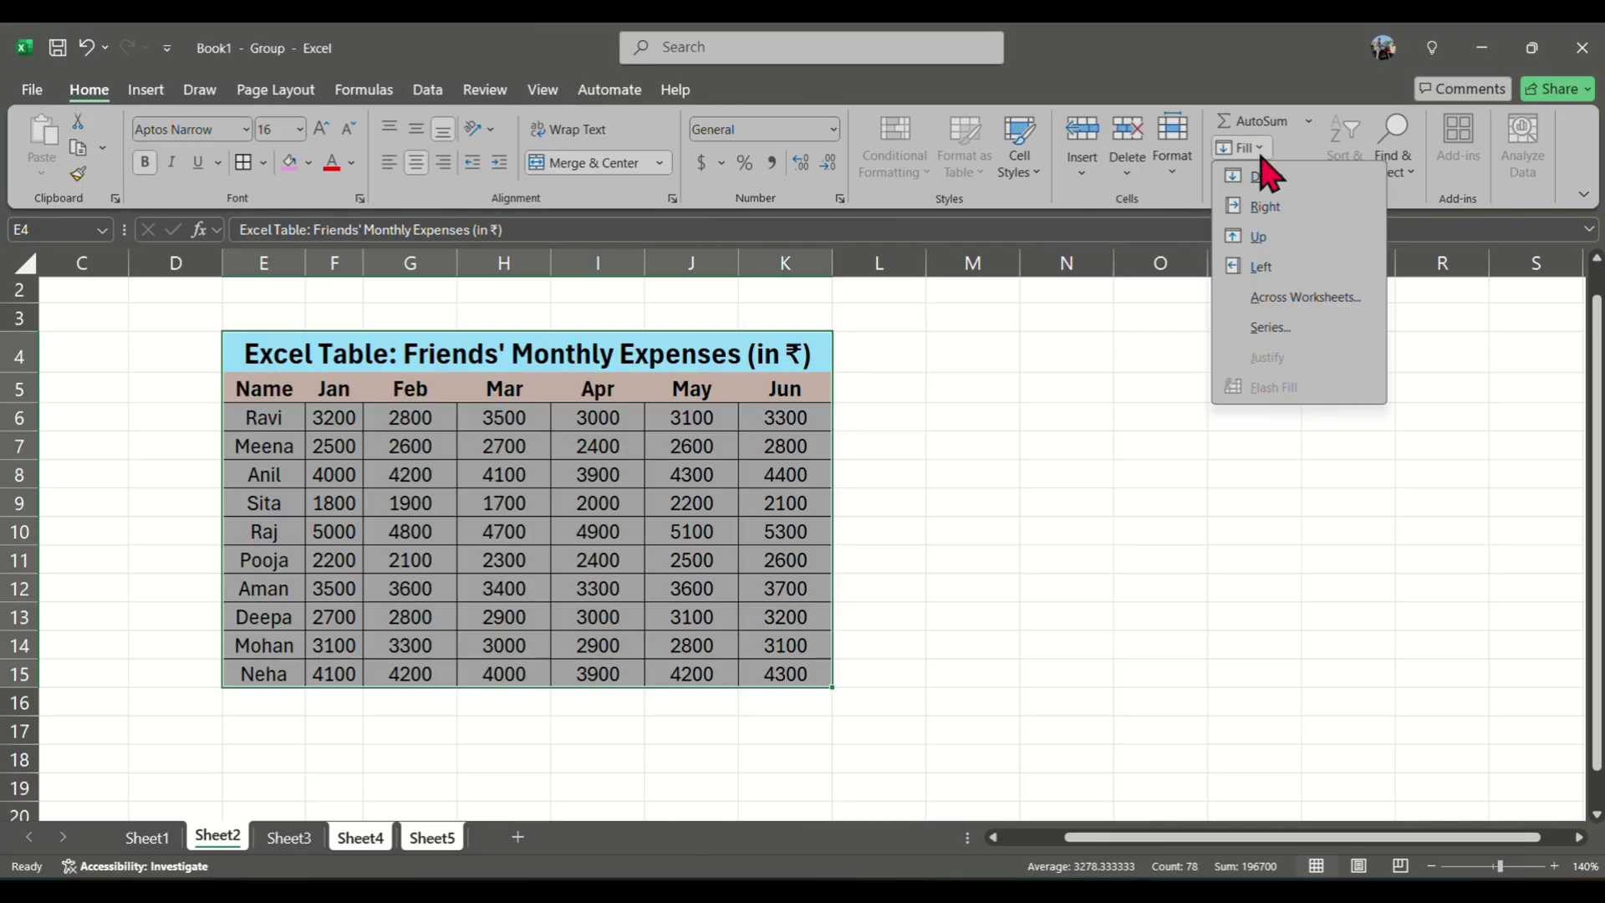
click(1288, 299)
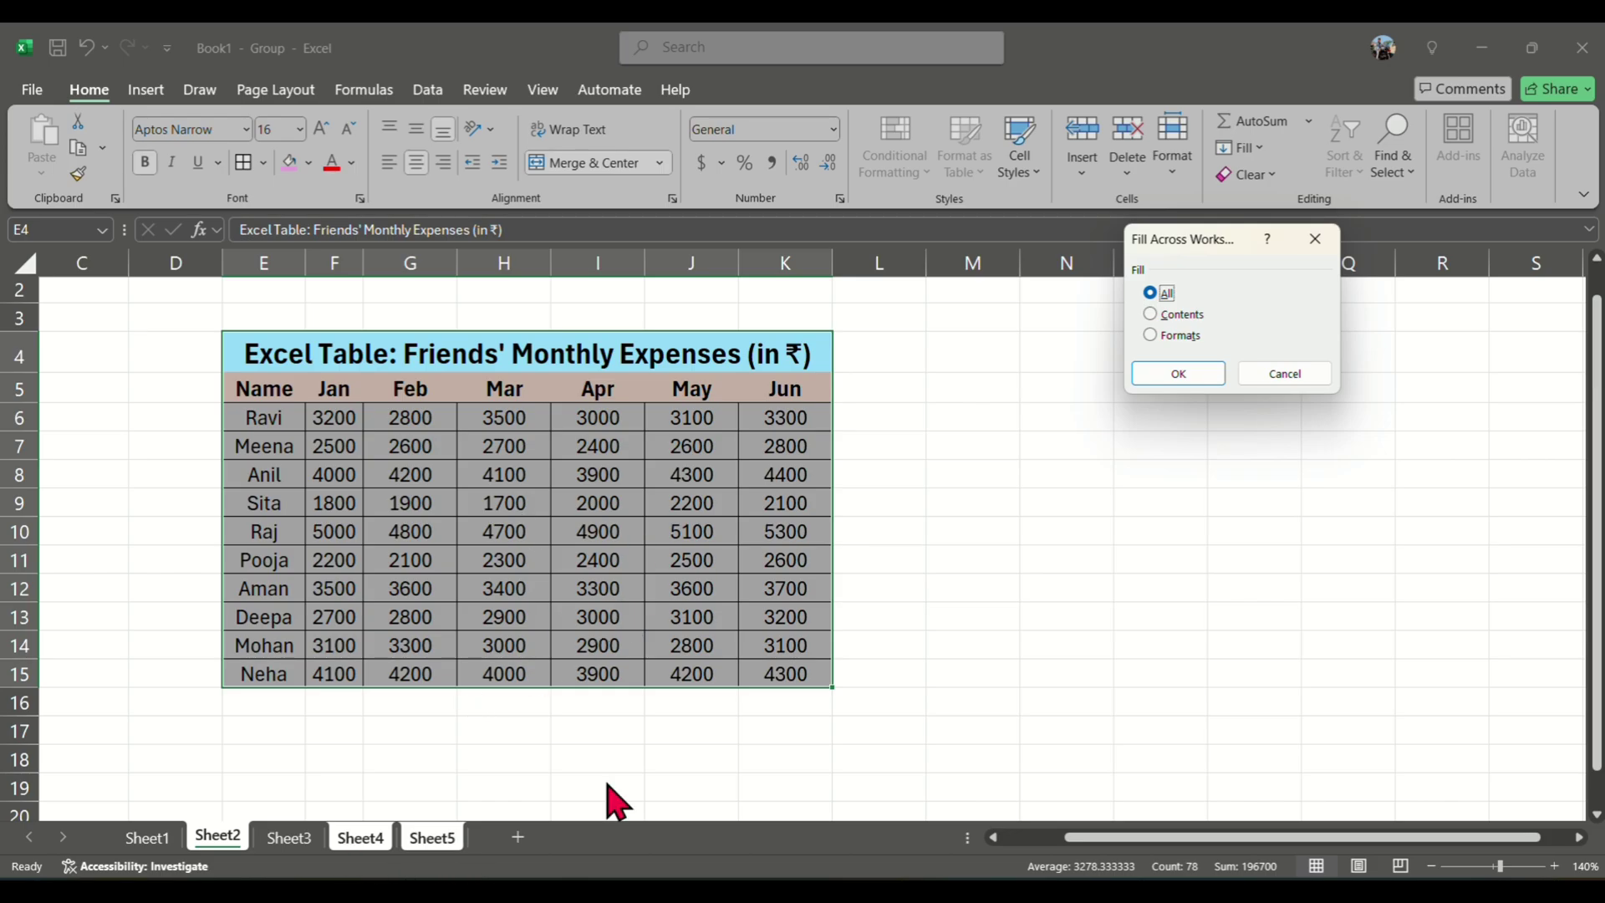
click(1166, 335)
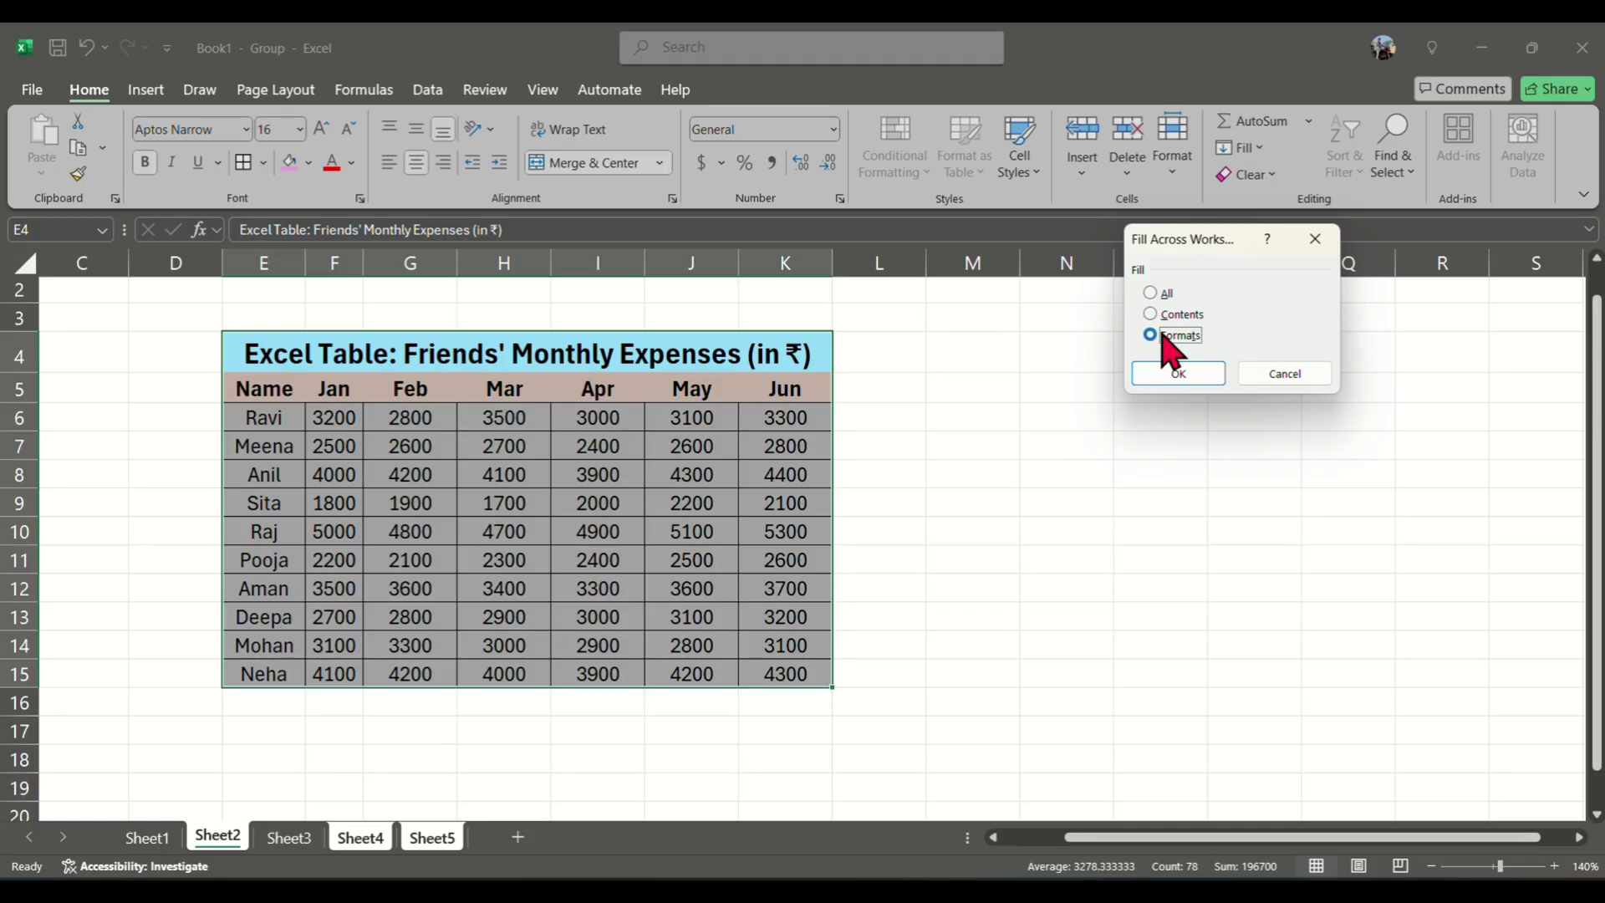
click(1171, 374)
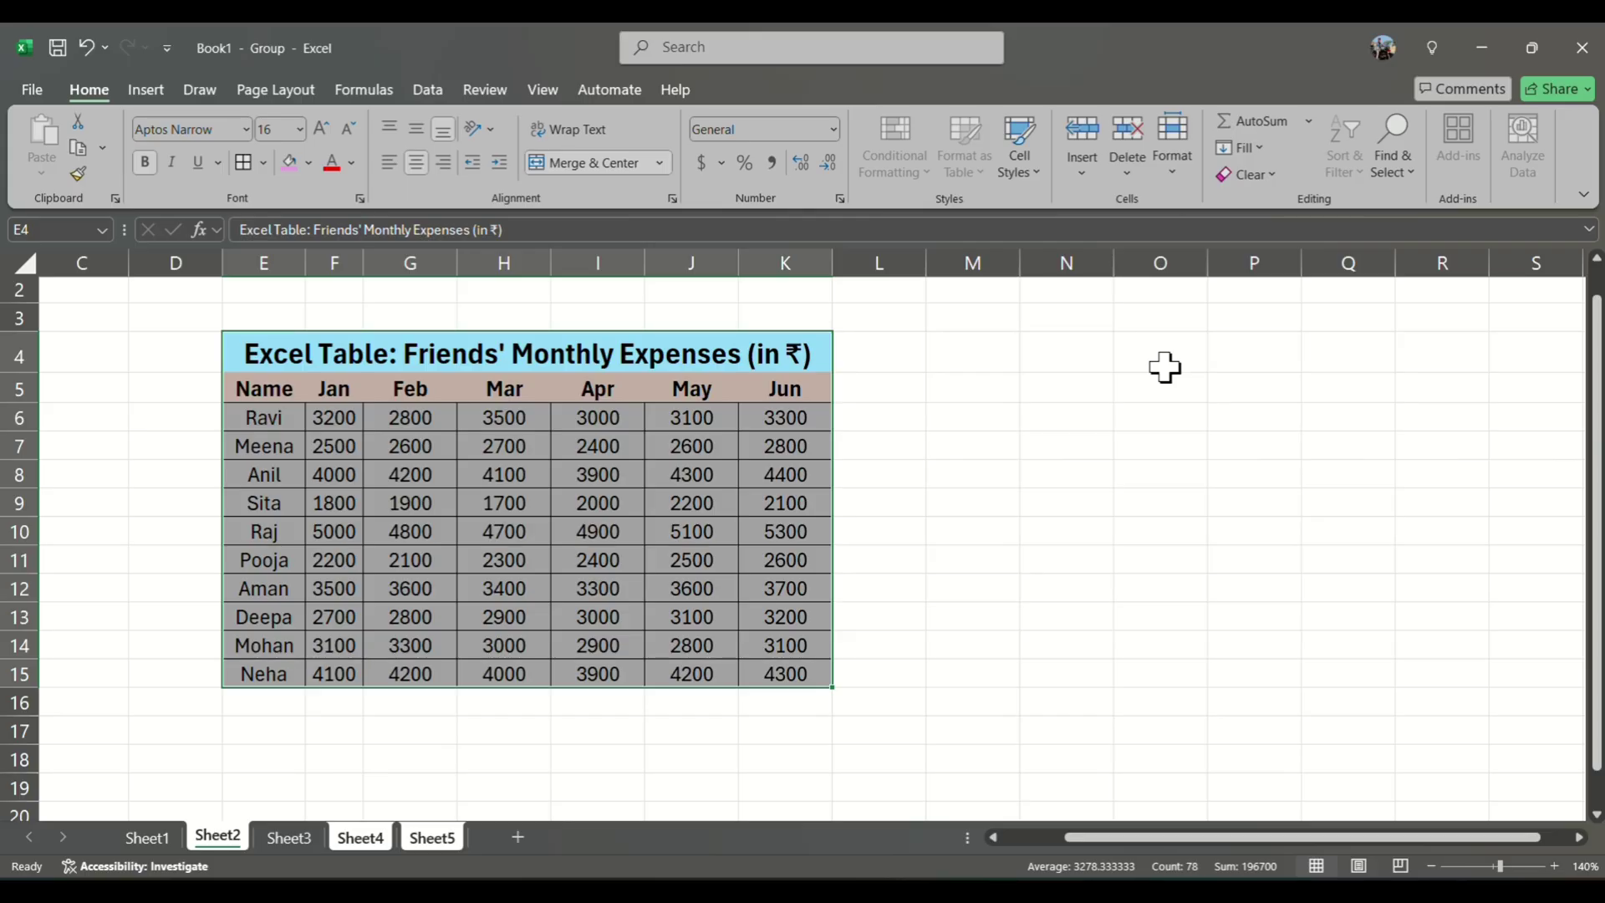
click(417, 760)
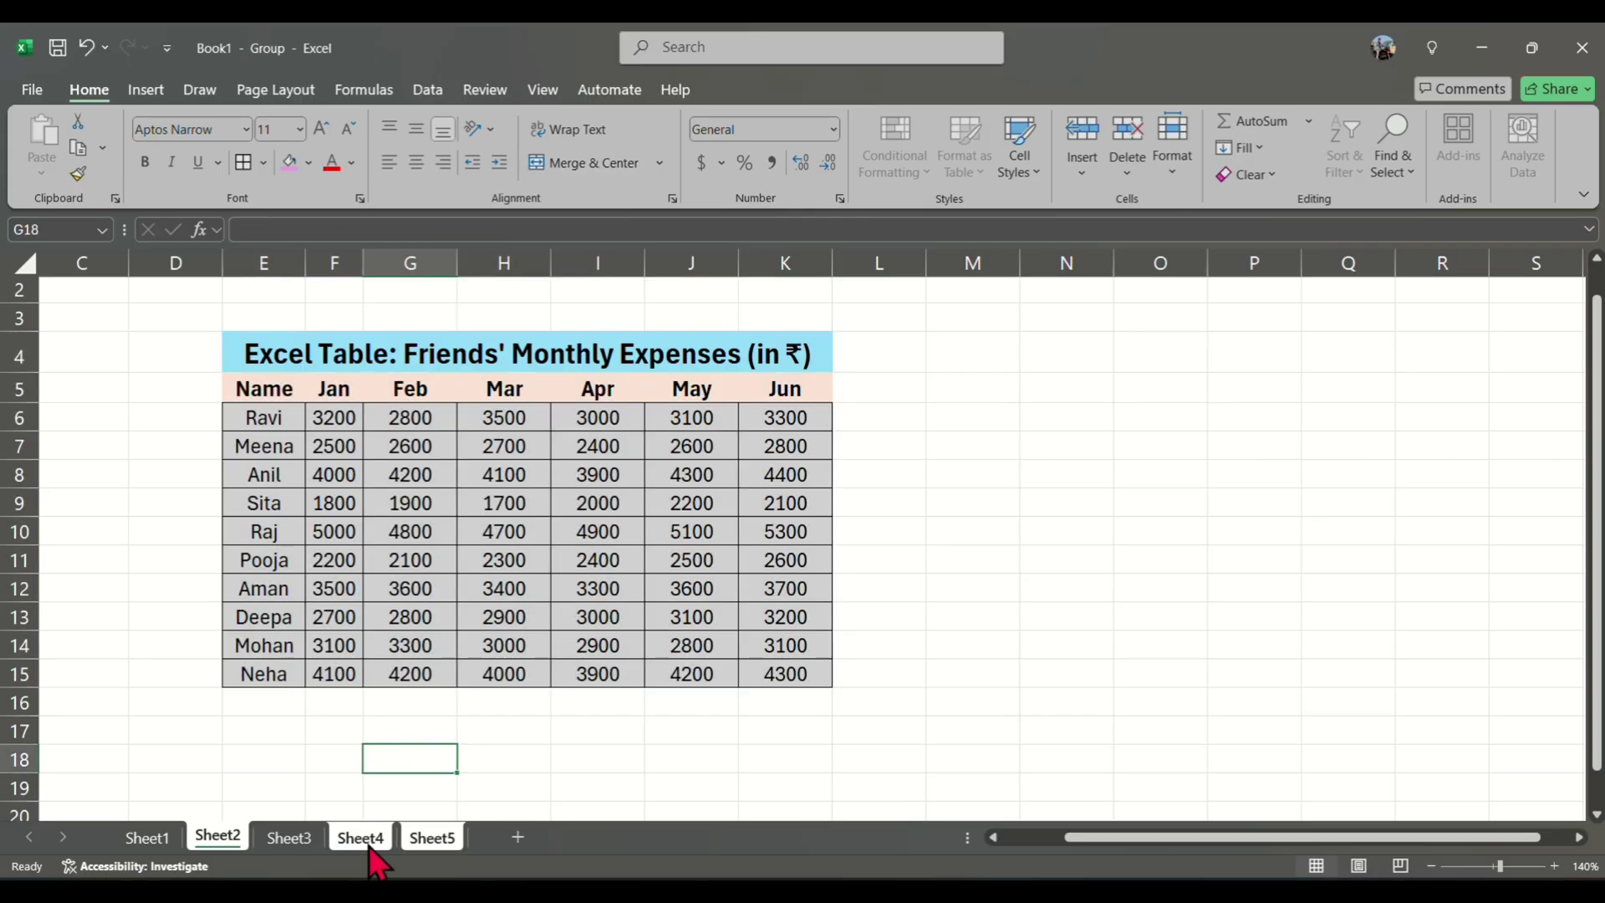
click(369, 840)
click(450, 837)
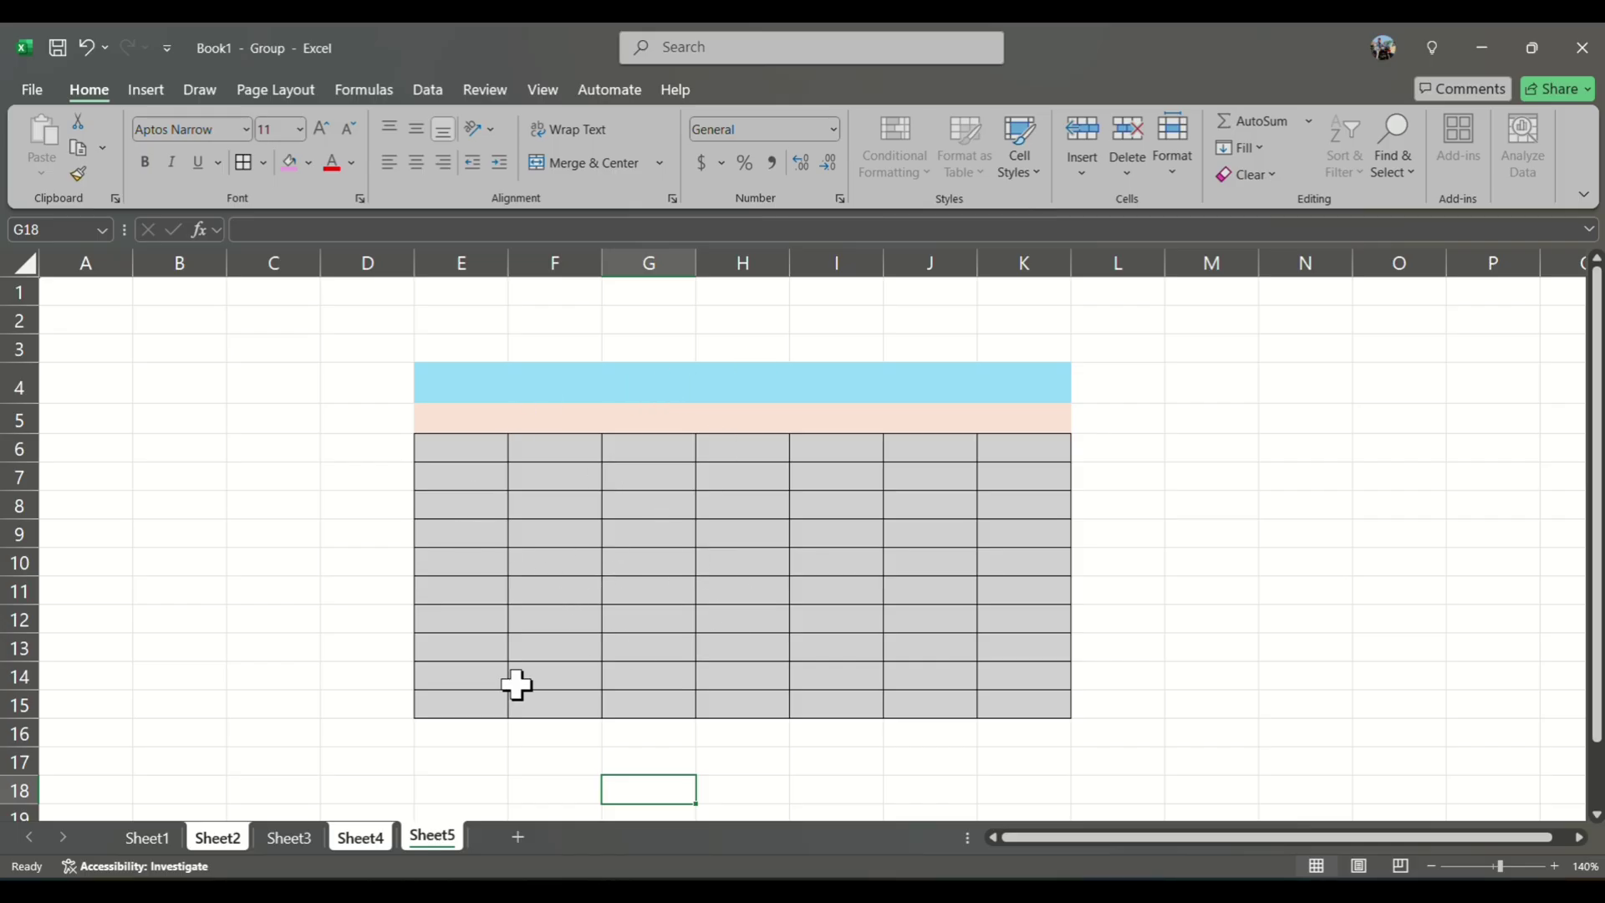
Look through the Fill Series settings for direction, type, date unit, step value and stop value on Sheet5
click(1243, 147)
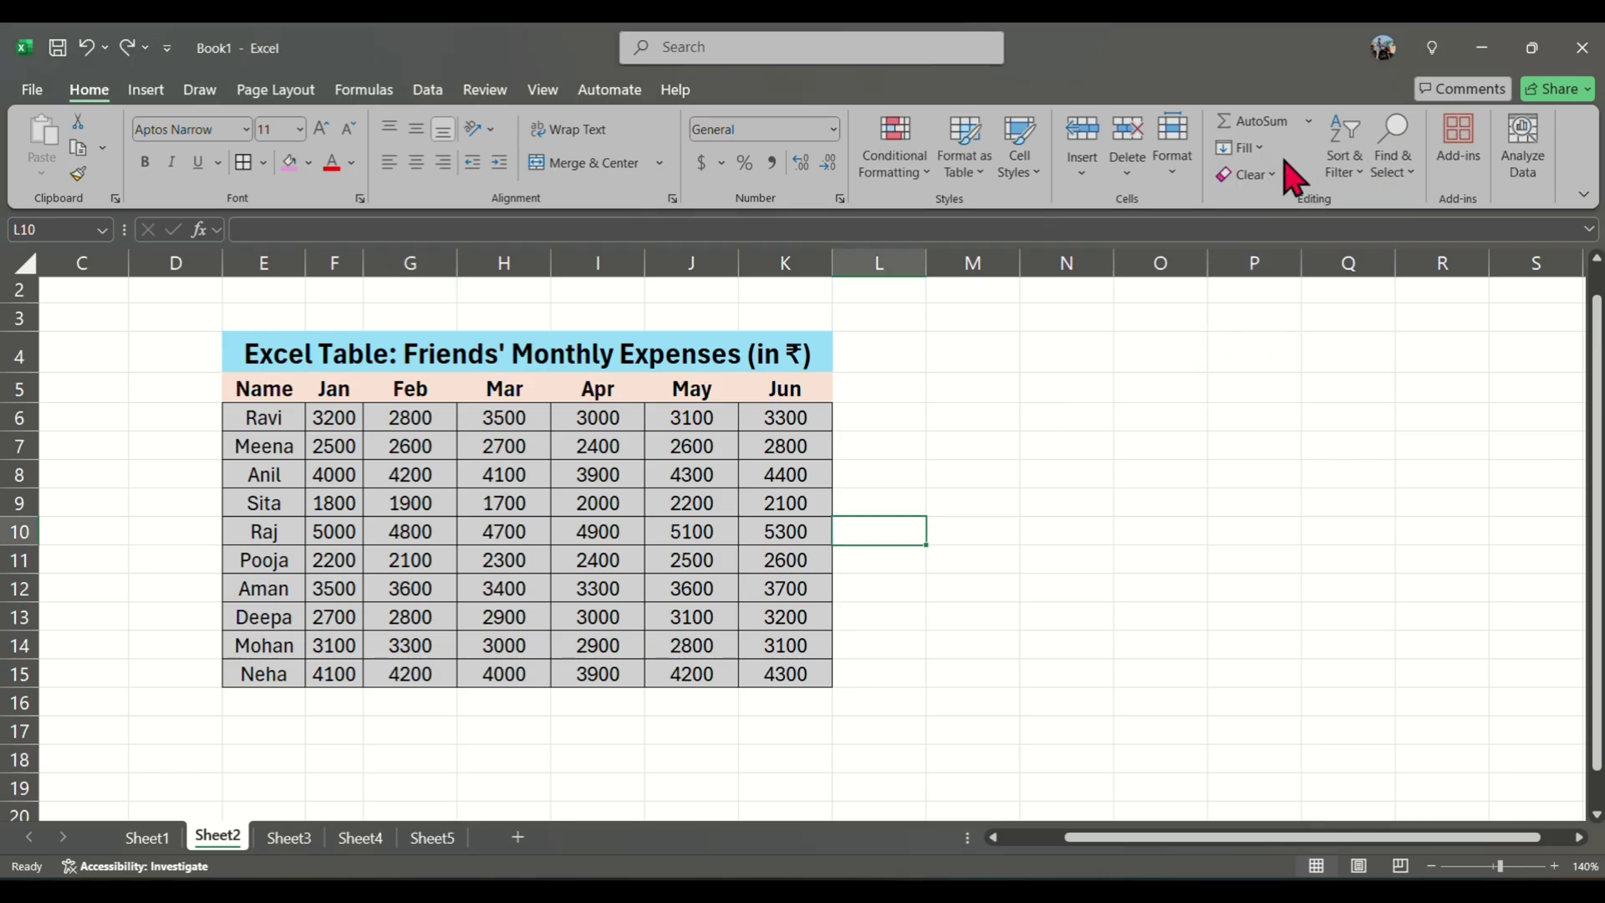
click(1250, 149)
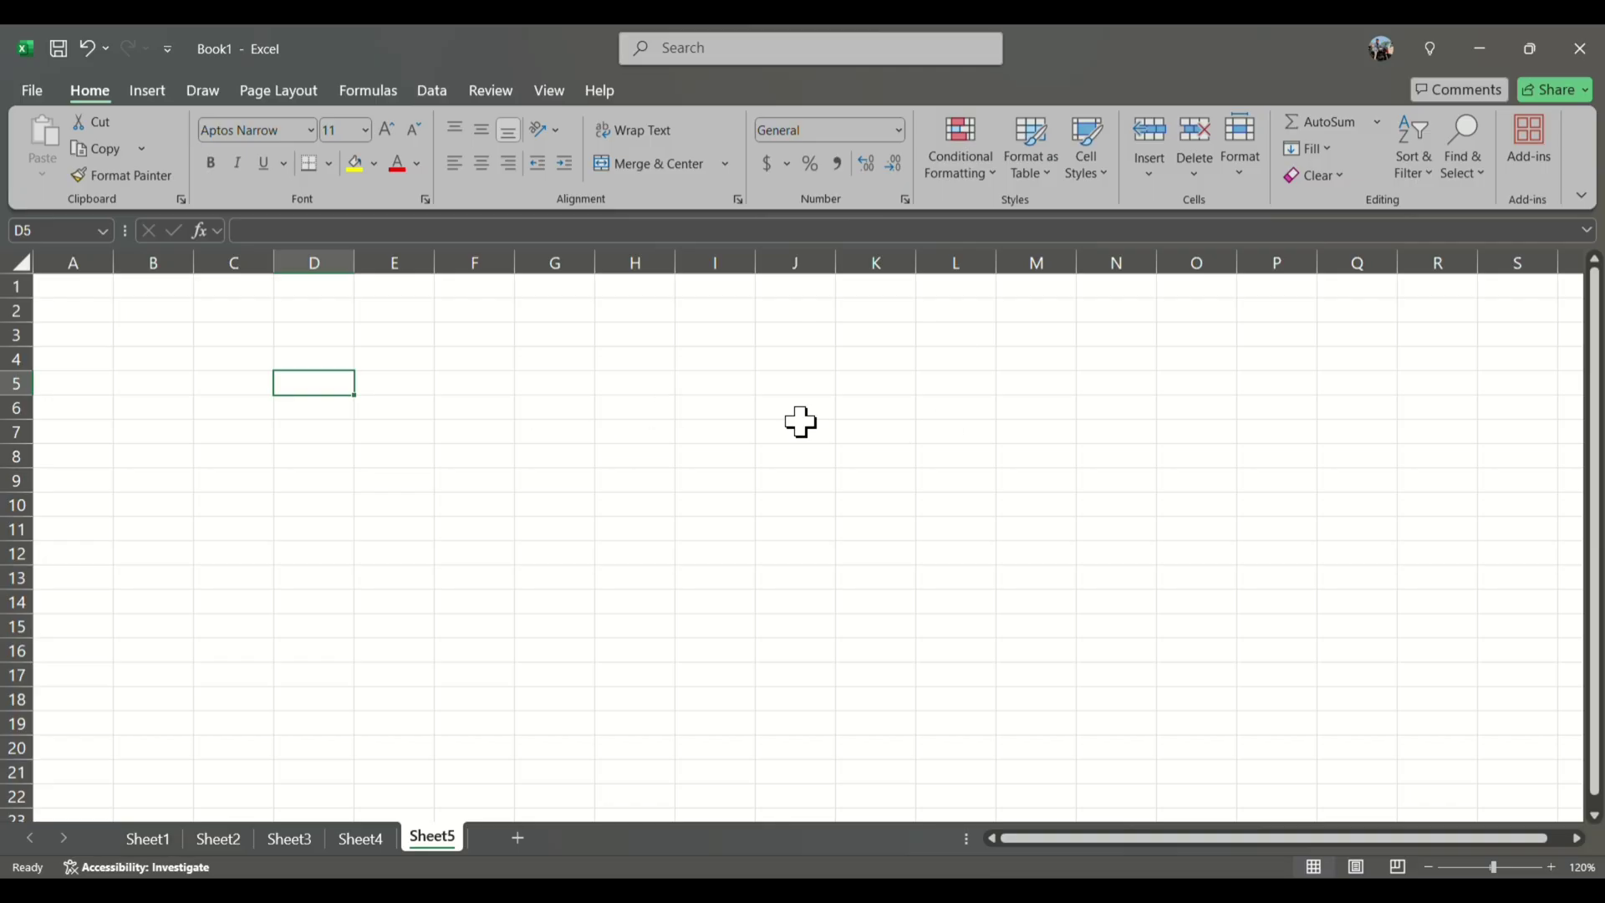
click(1306, 150)
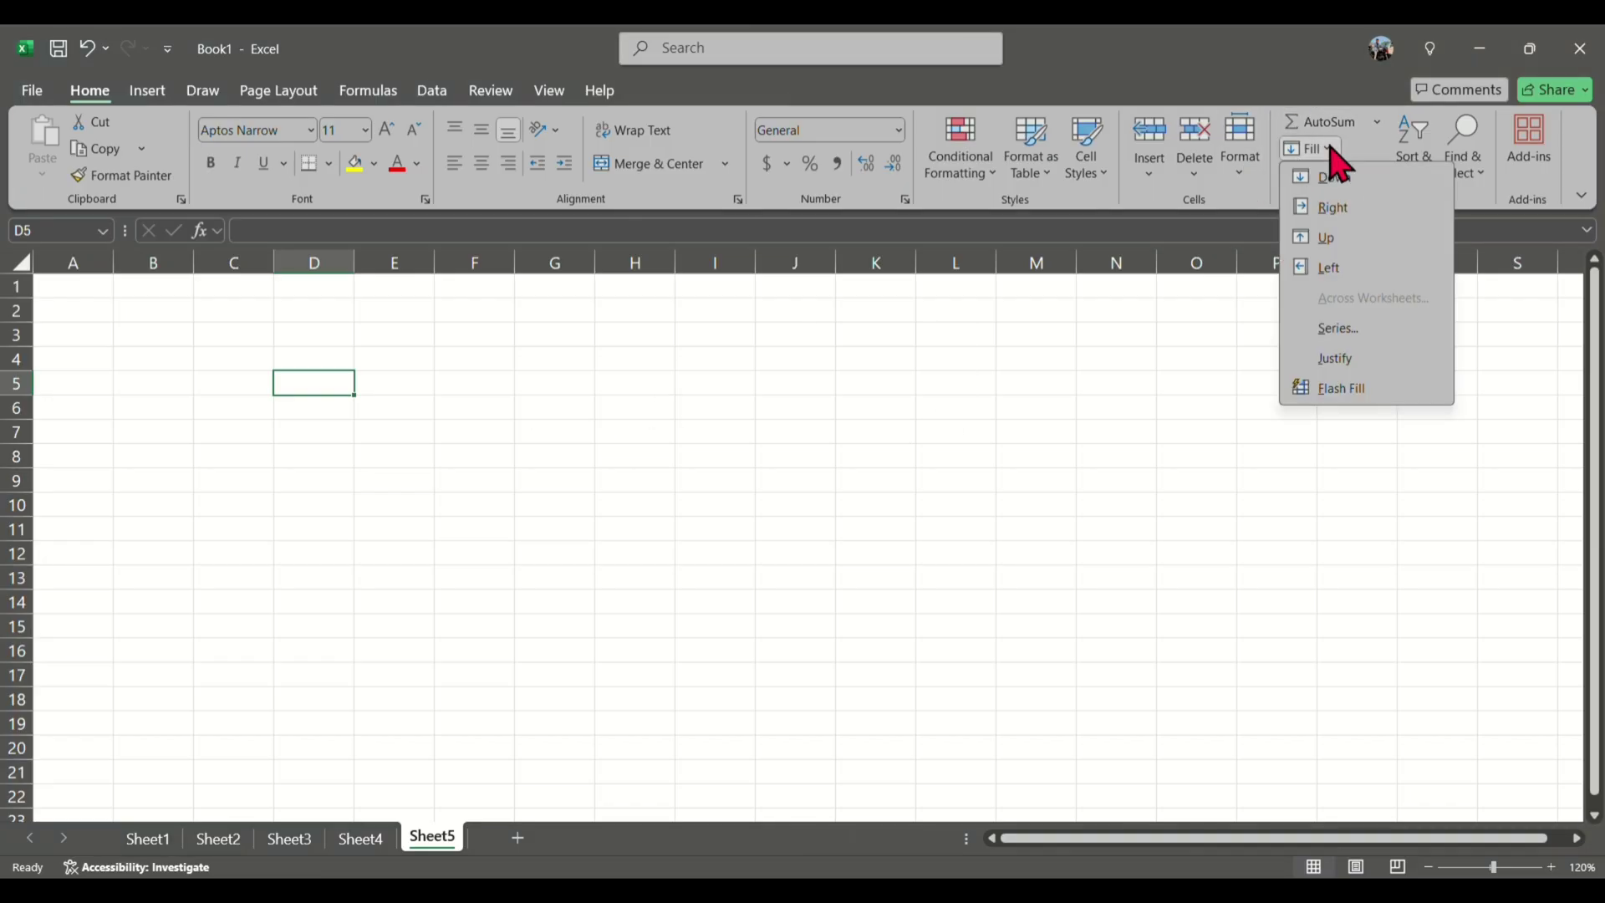
click(1351, 336)
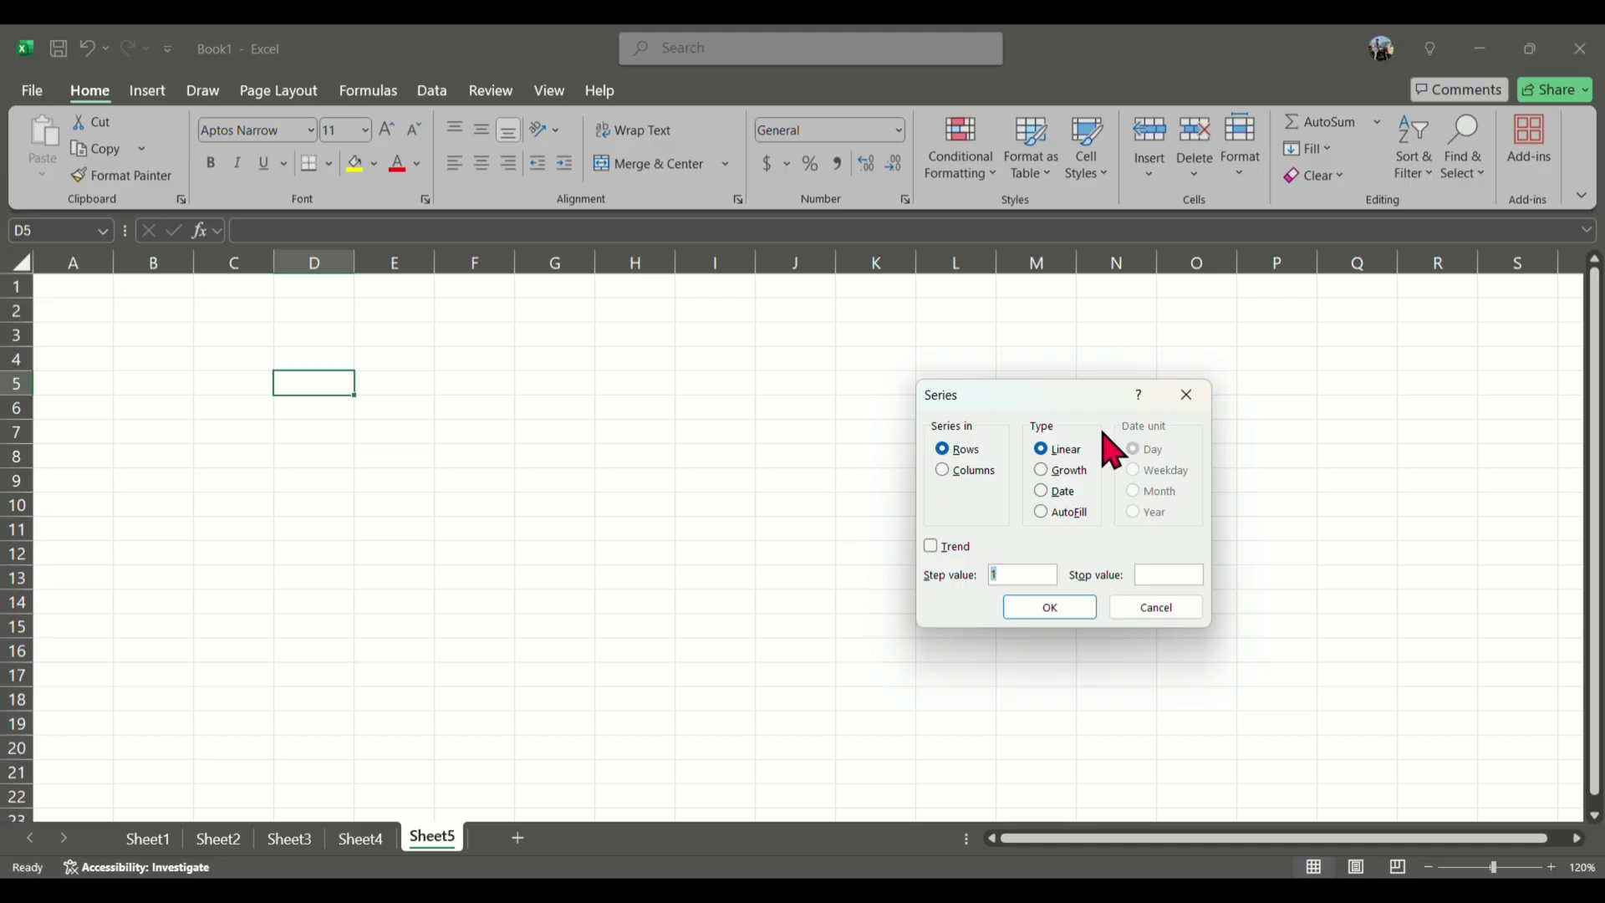
drag(1067, 396, 1140, 383)
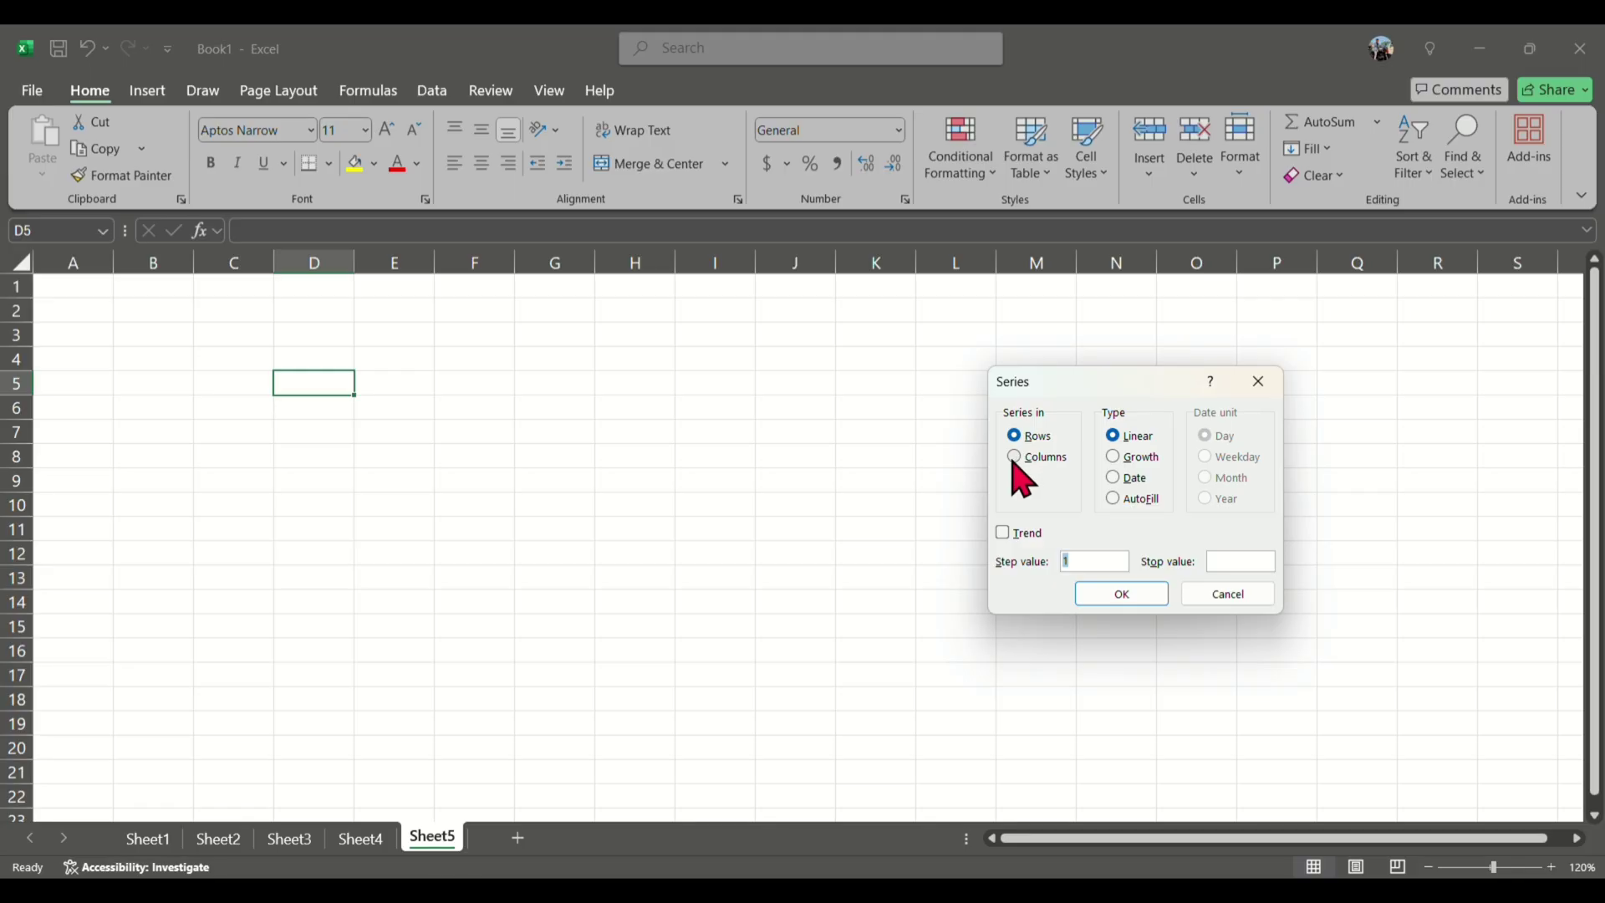
click(1259, 384)
Enter 5 in cell G6 of Sheet5 as the starting value for a series
click(559, 400)
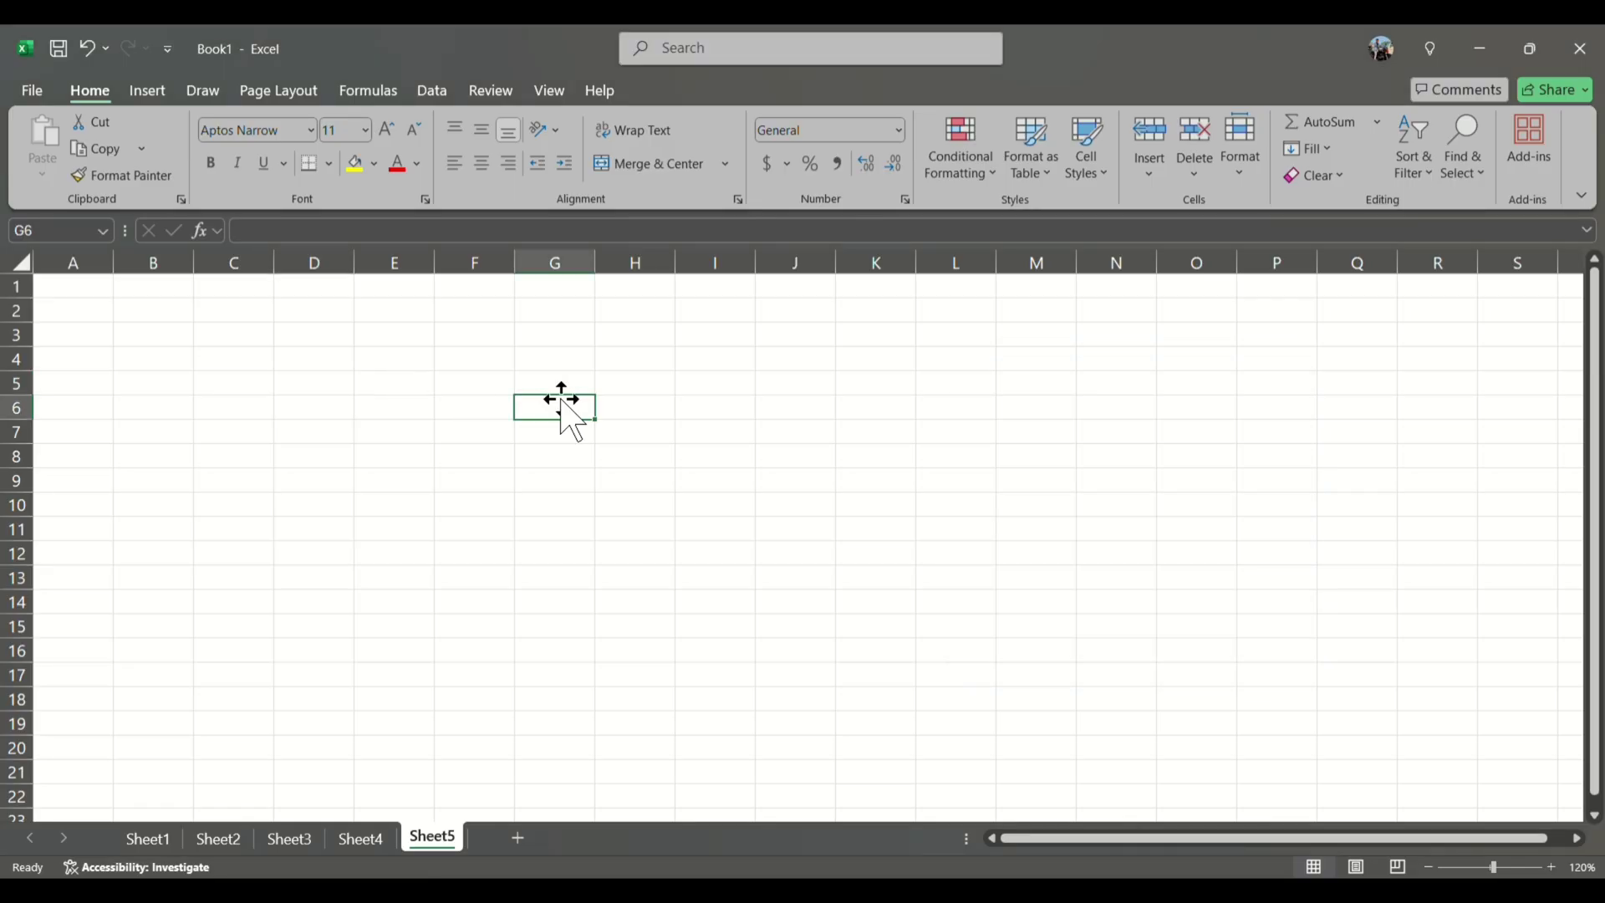
text(5)
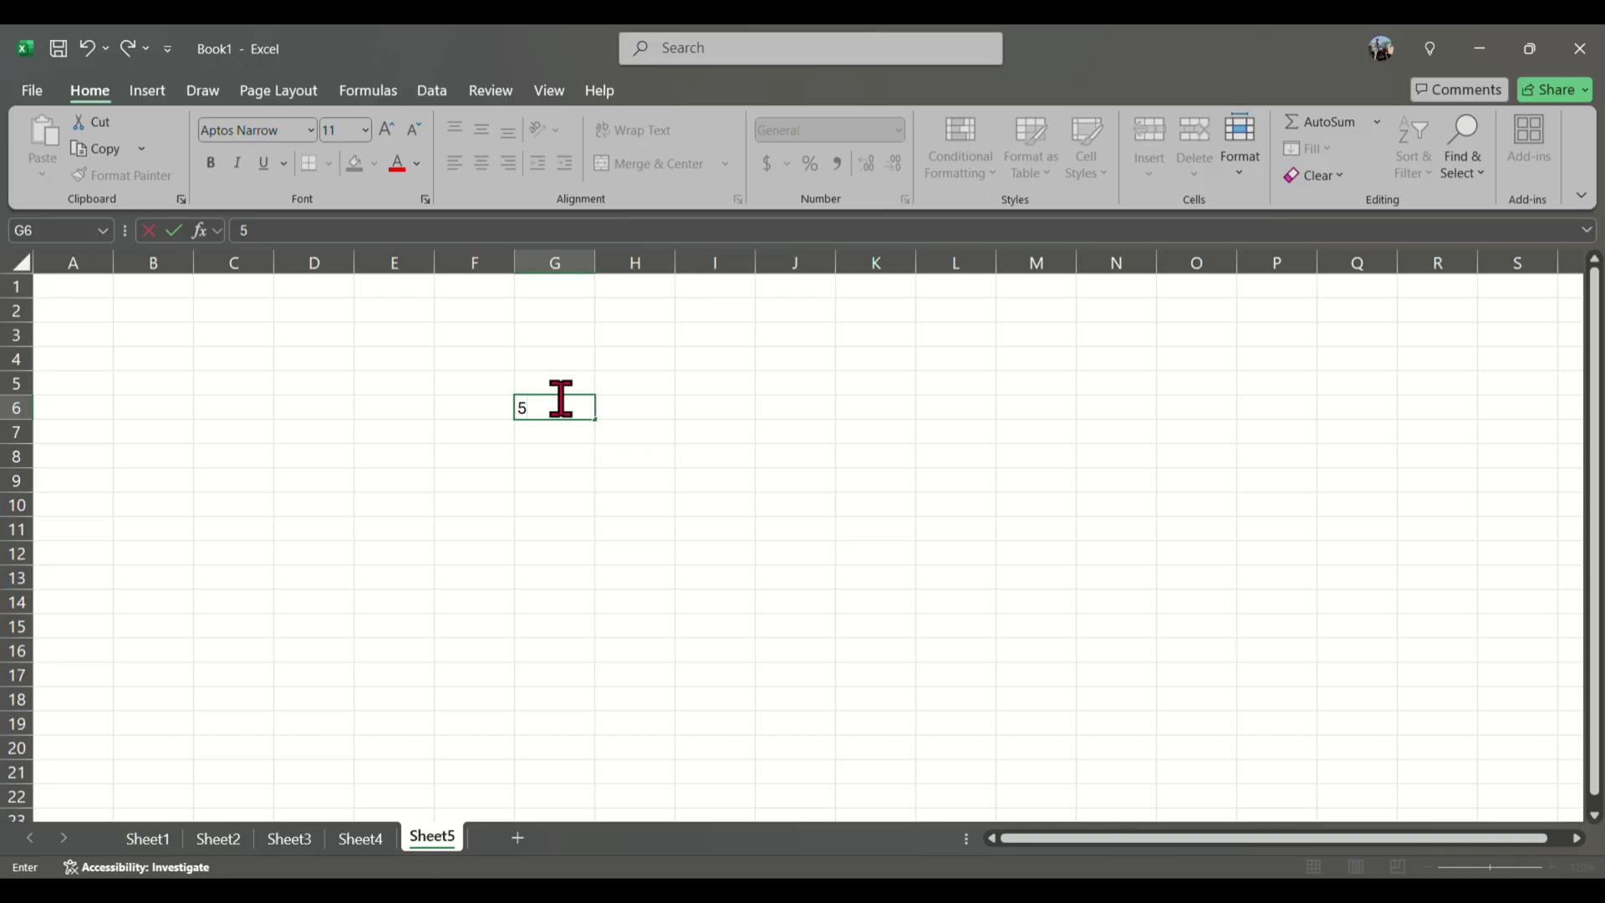
key(ctrl+Return)
Fill G6:G20 with a linear series in columns, using step value 1 and stop value 50
drag(527, 411, 544, 743)
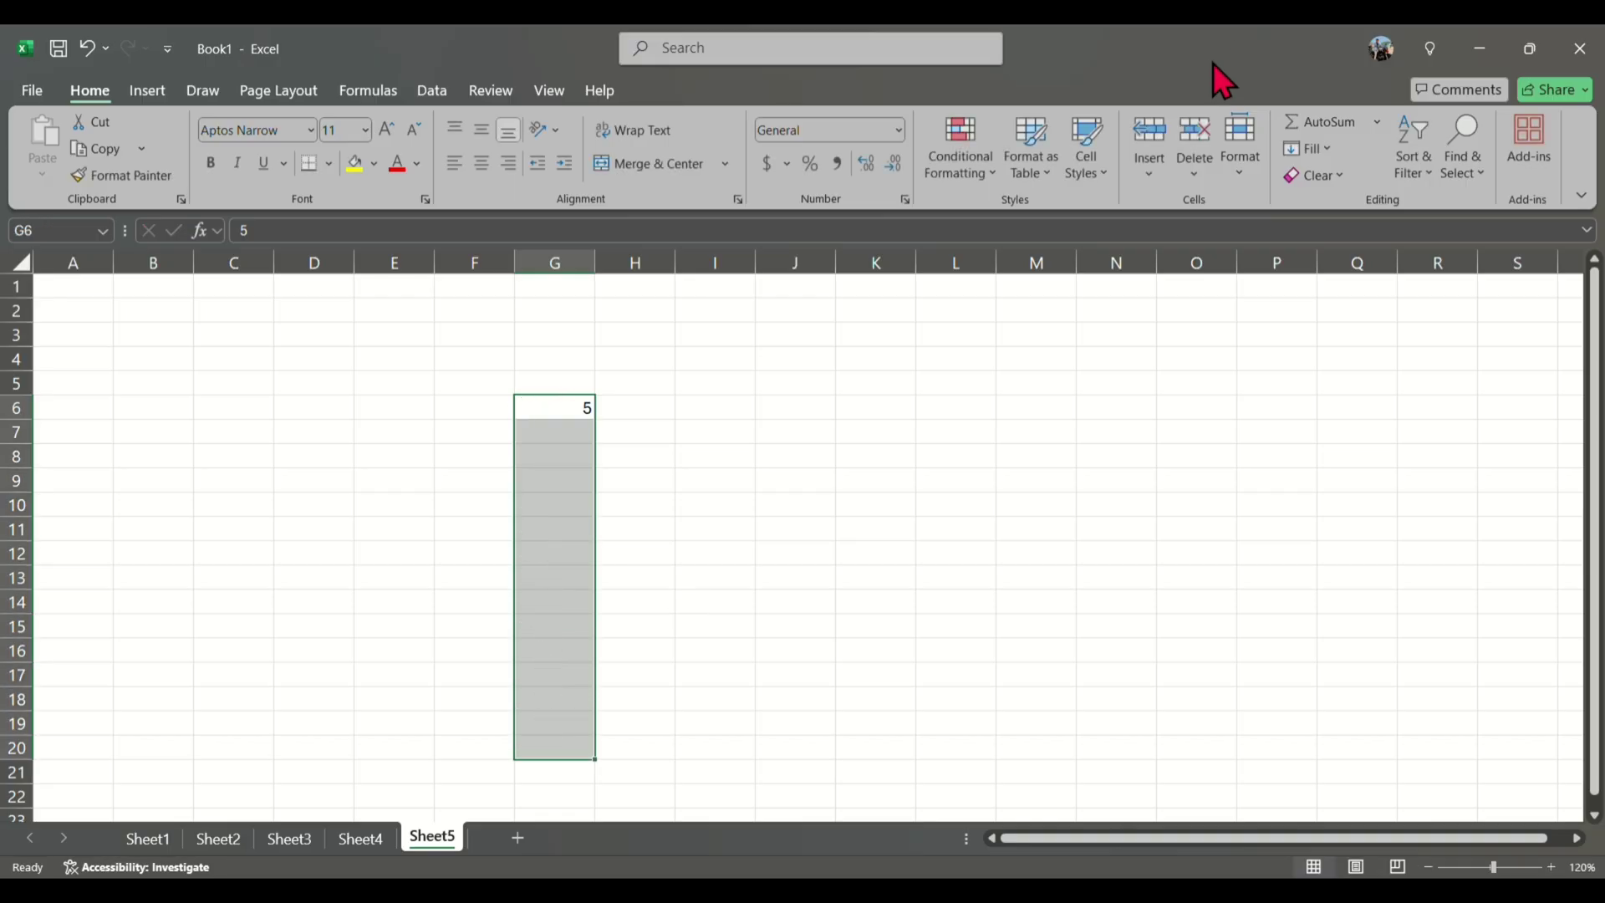
click(1323, 156)
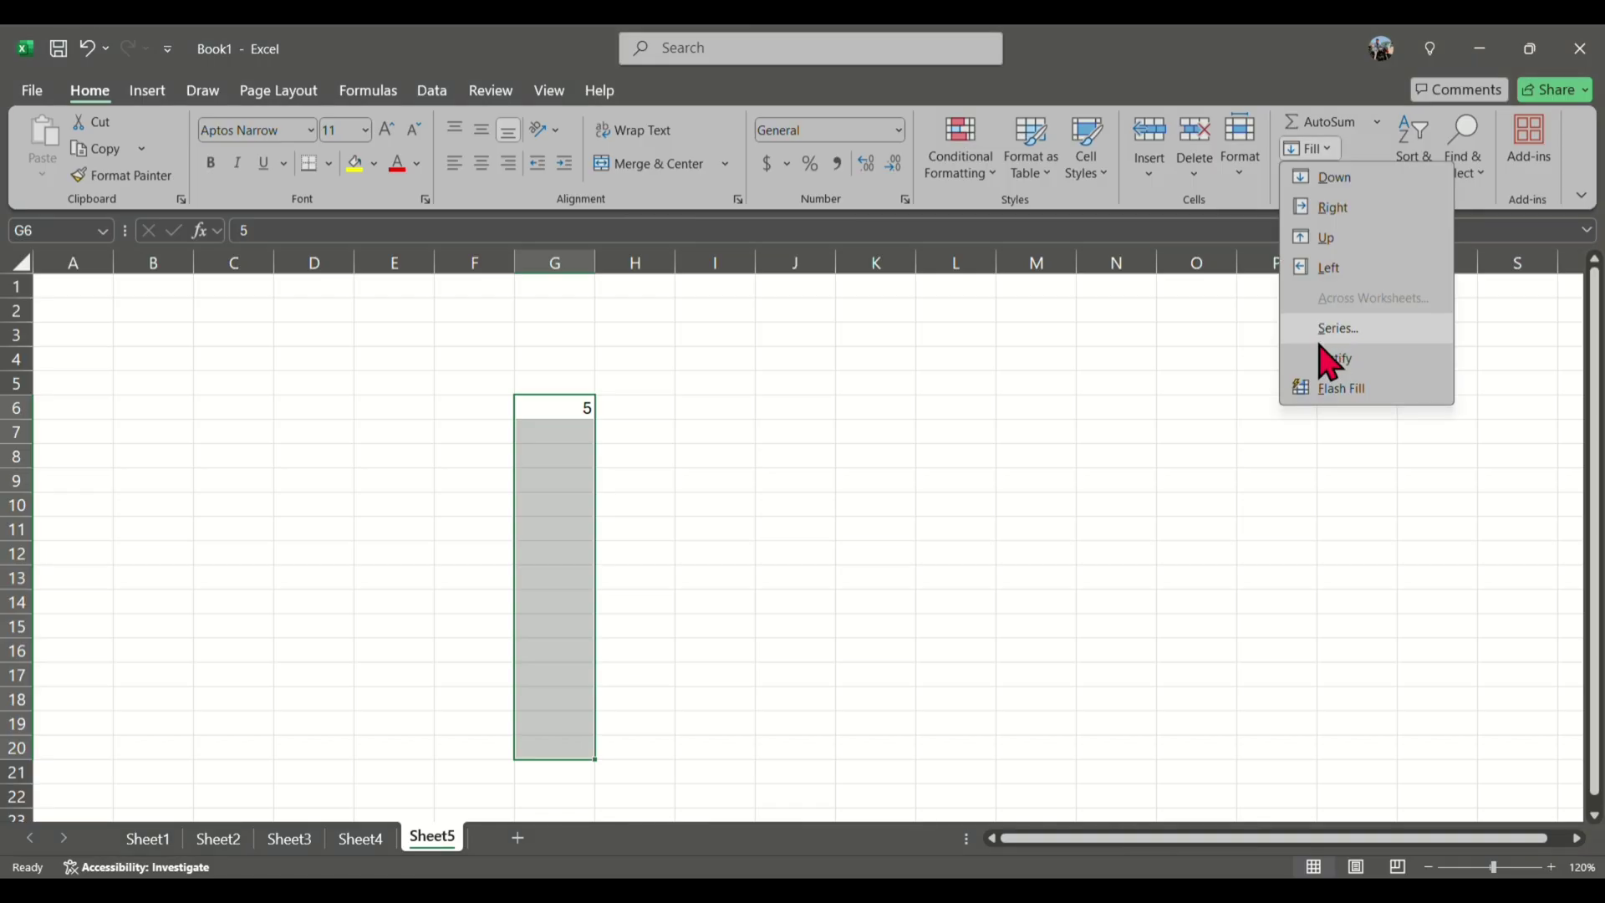
click(1325, 329)
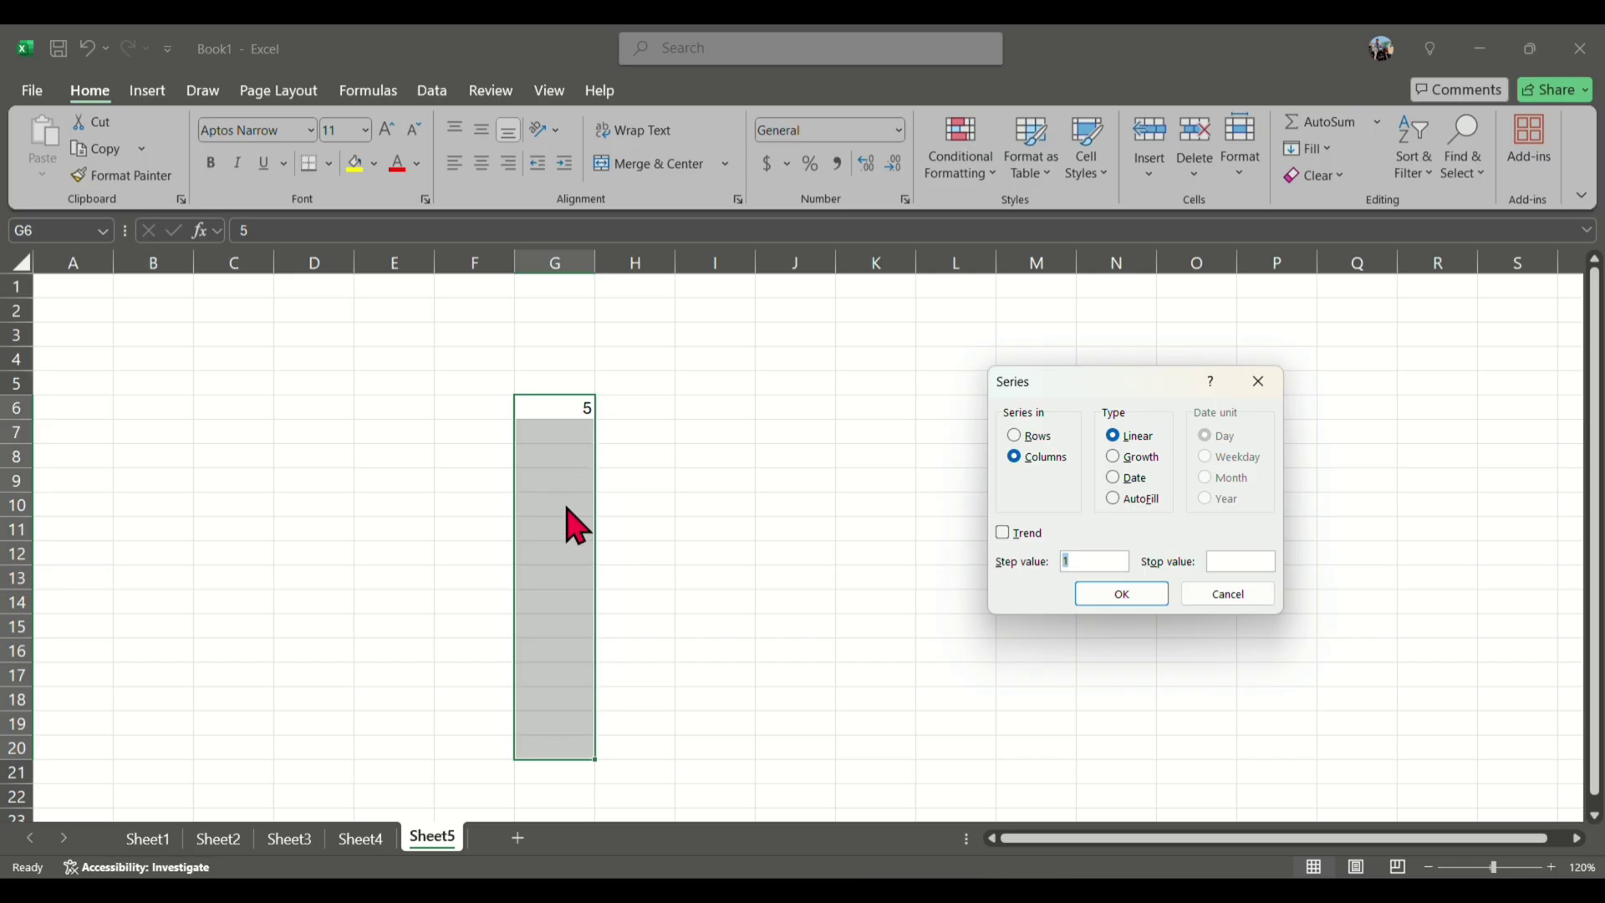
click(1245, 560)
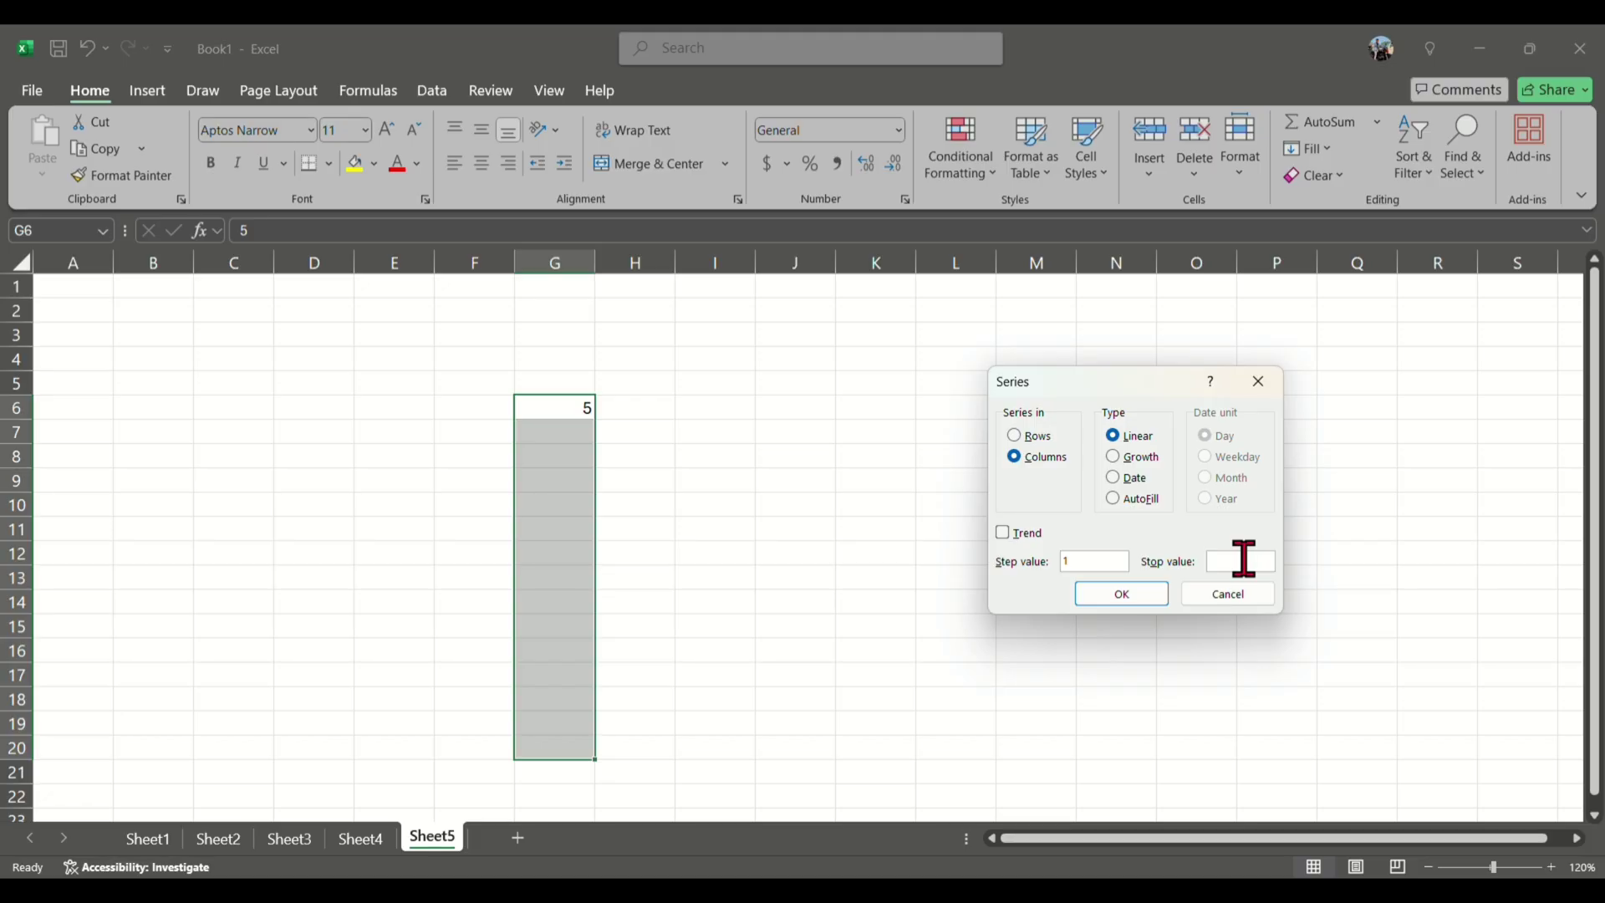
text(50)
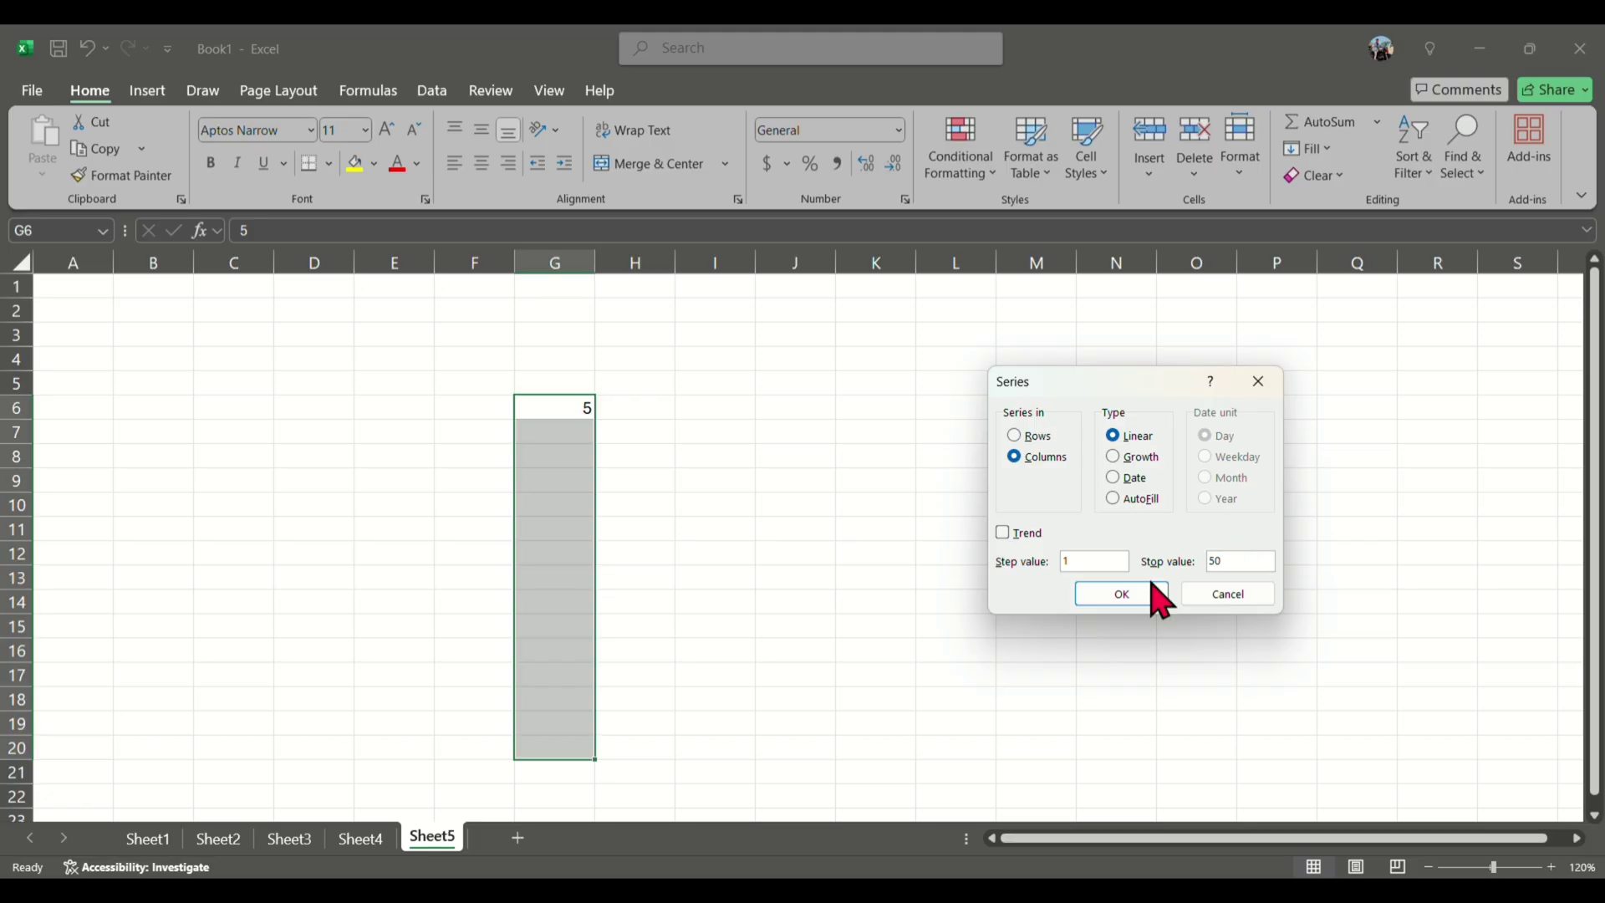
click(1101, 604)
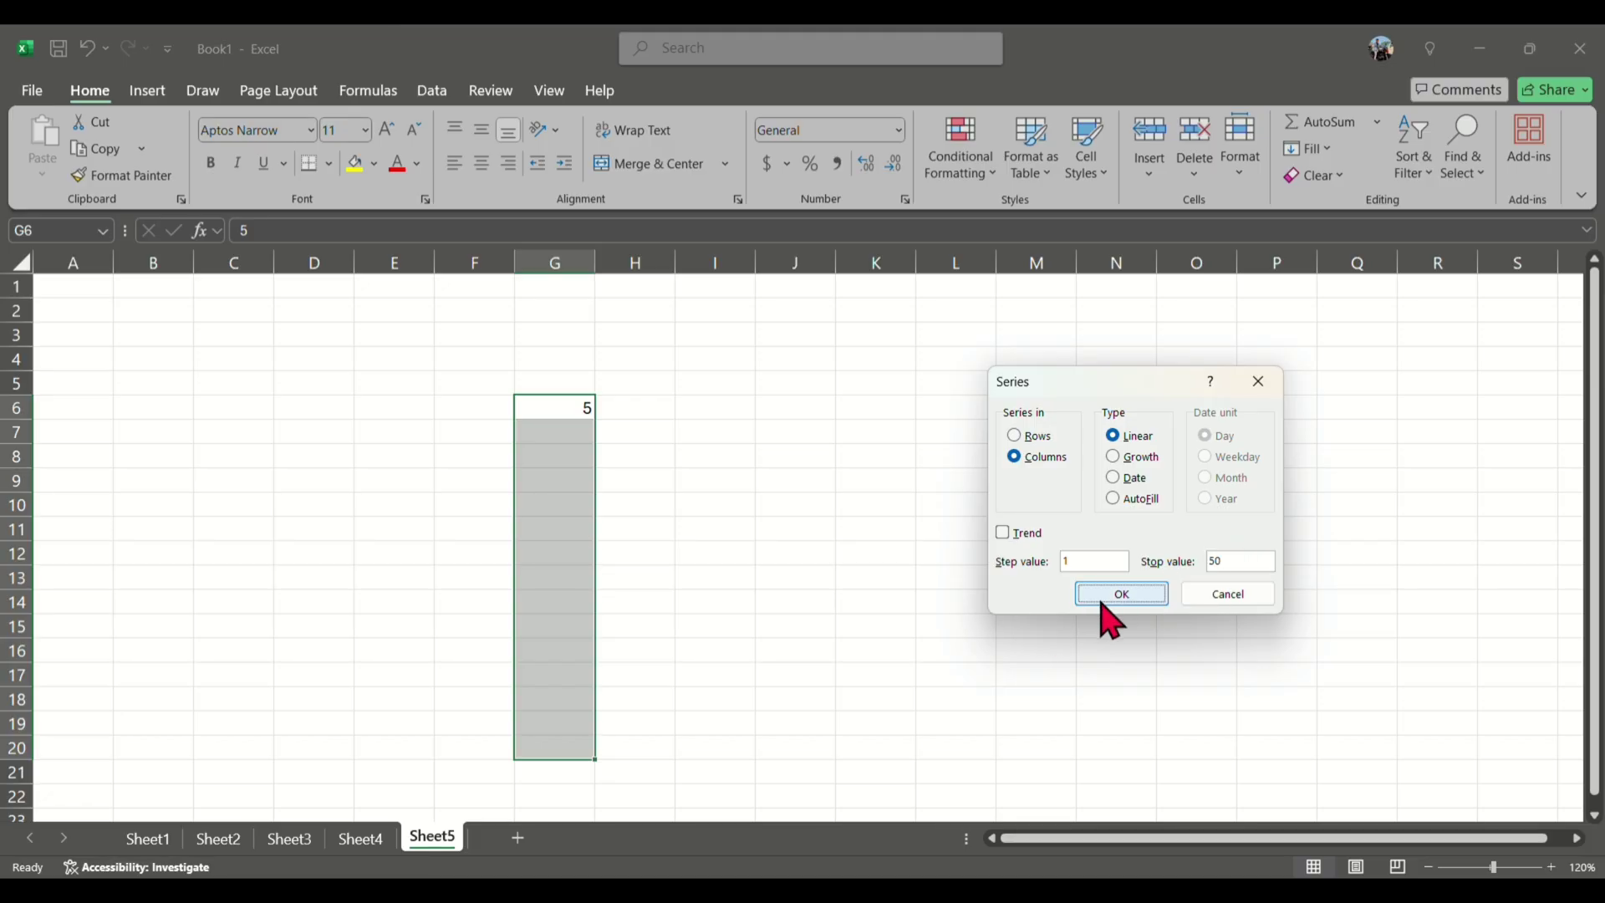
Enter 6 in cell J6 as the starting value for a second series
scroll(586, 640, down, 1)
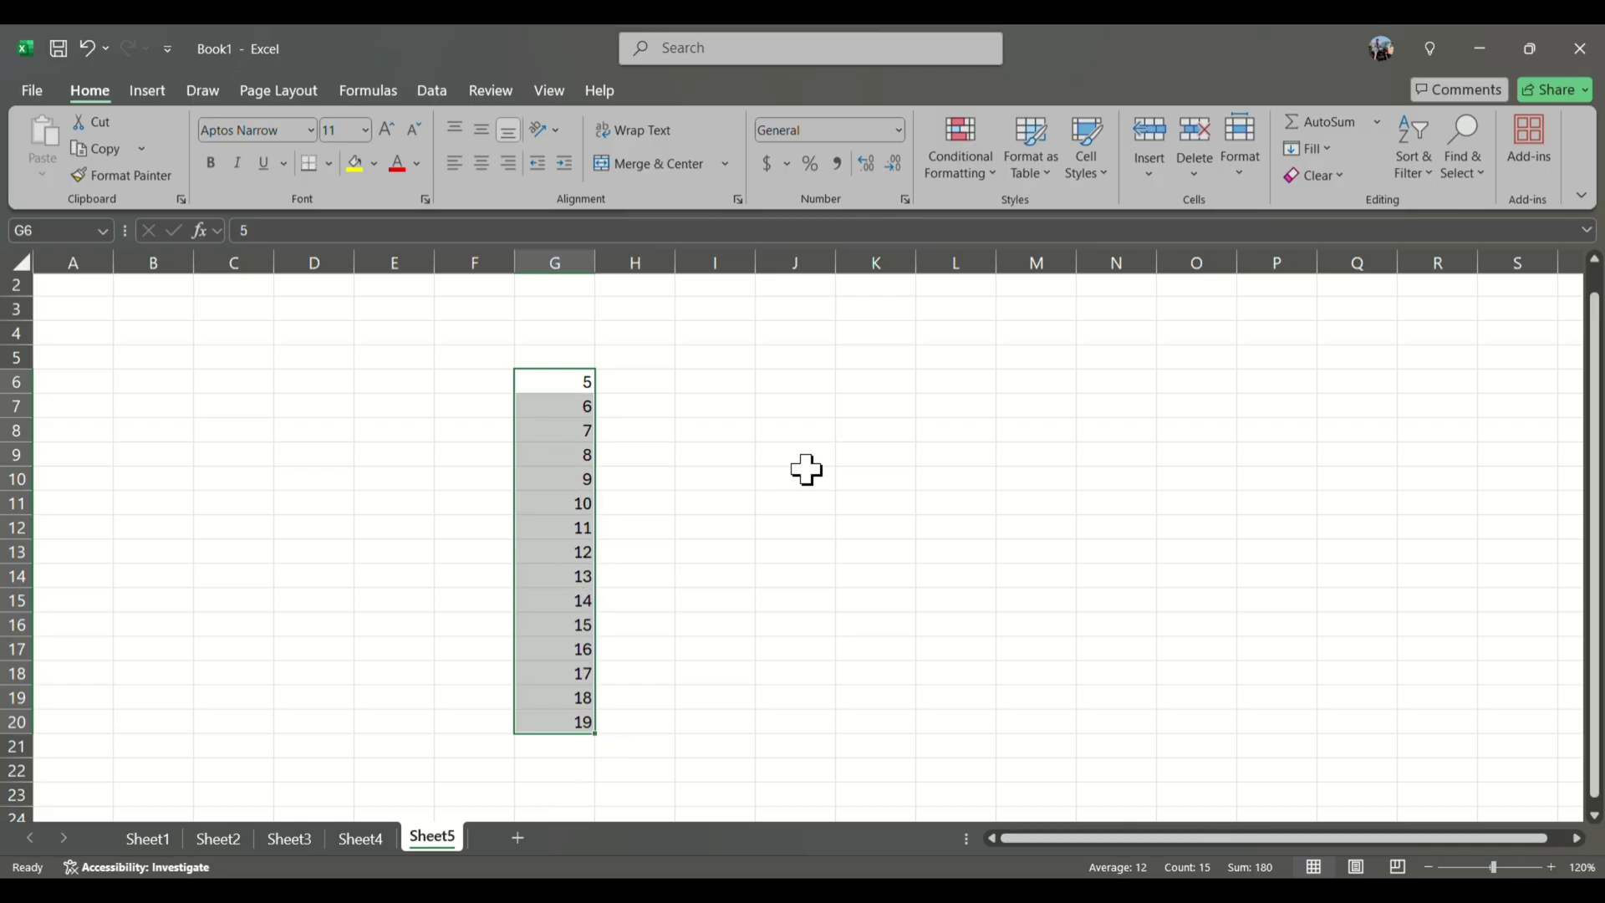
click(795, 382)
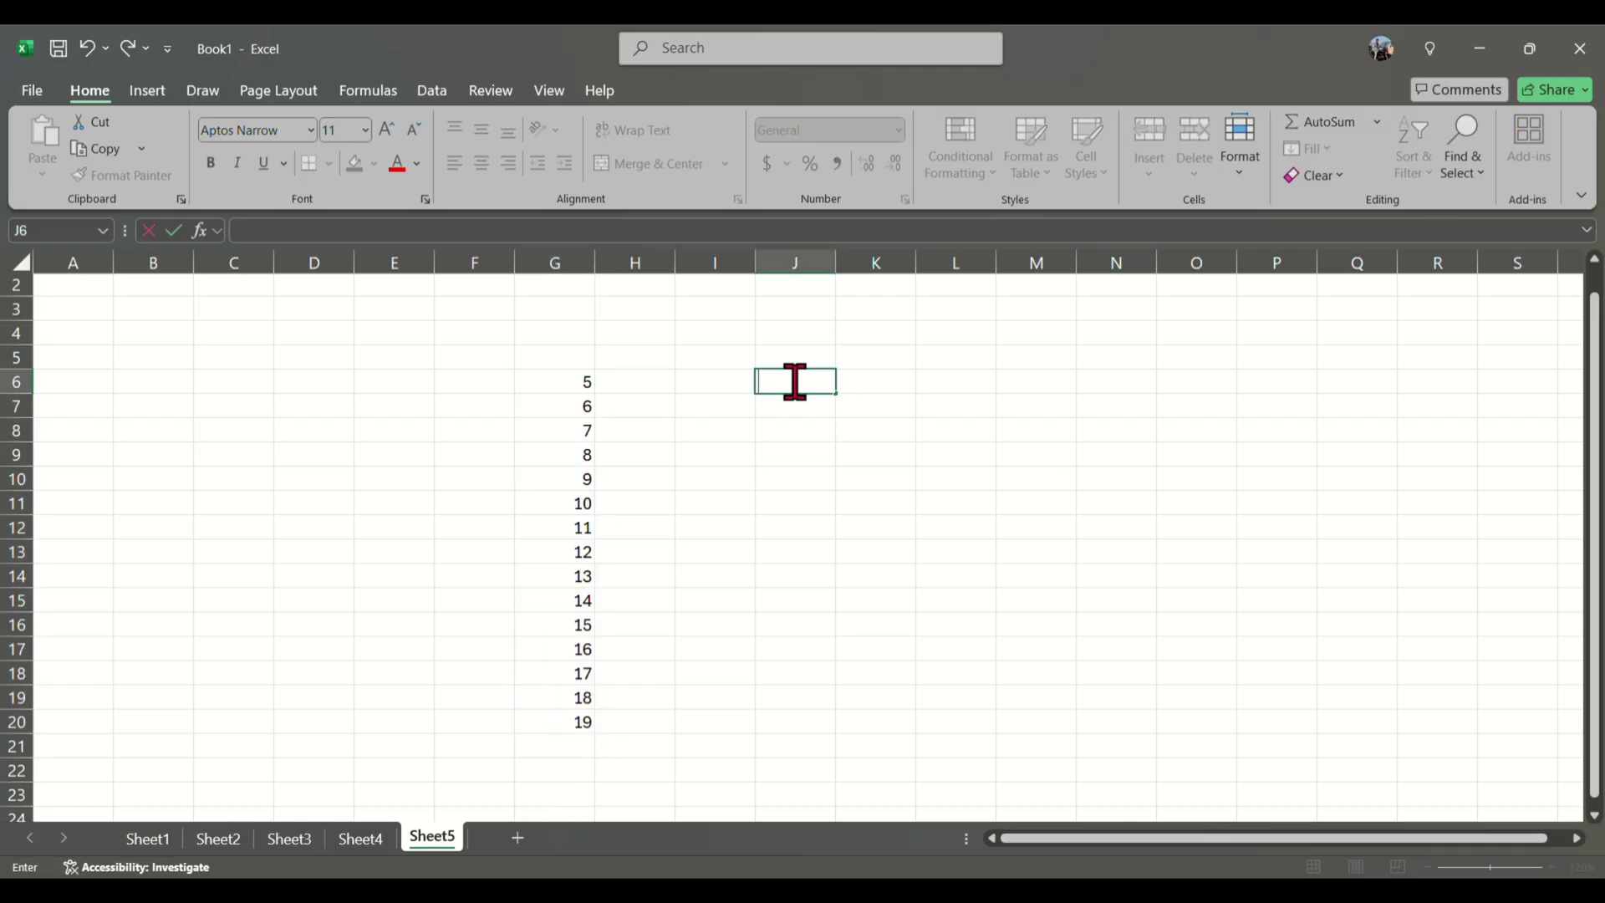
text(6)
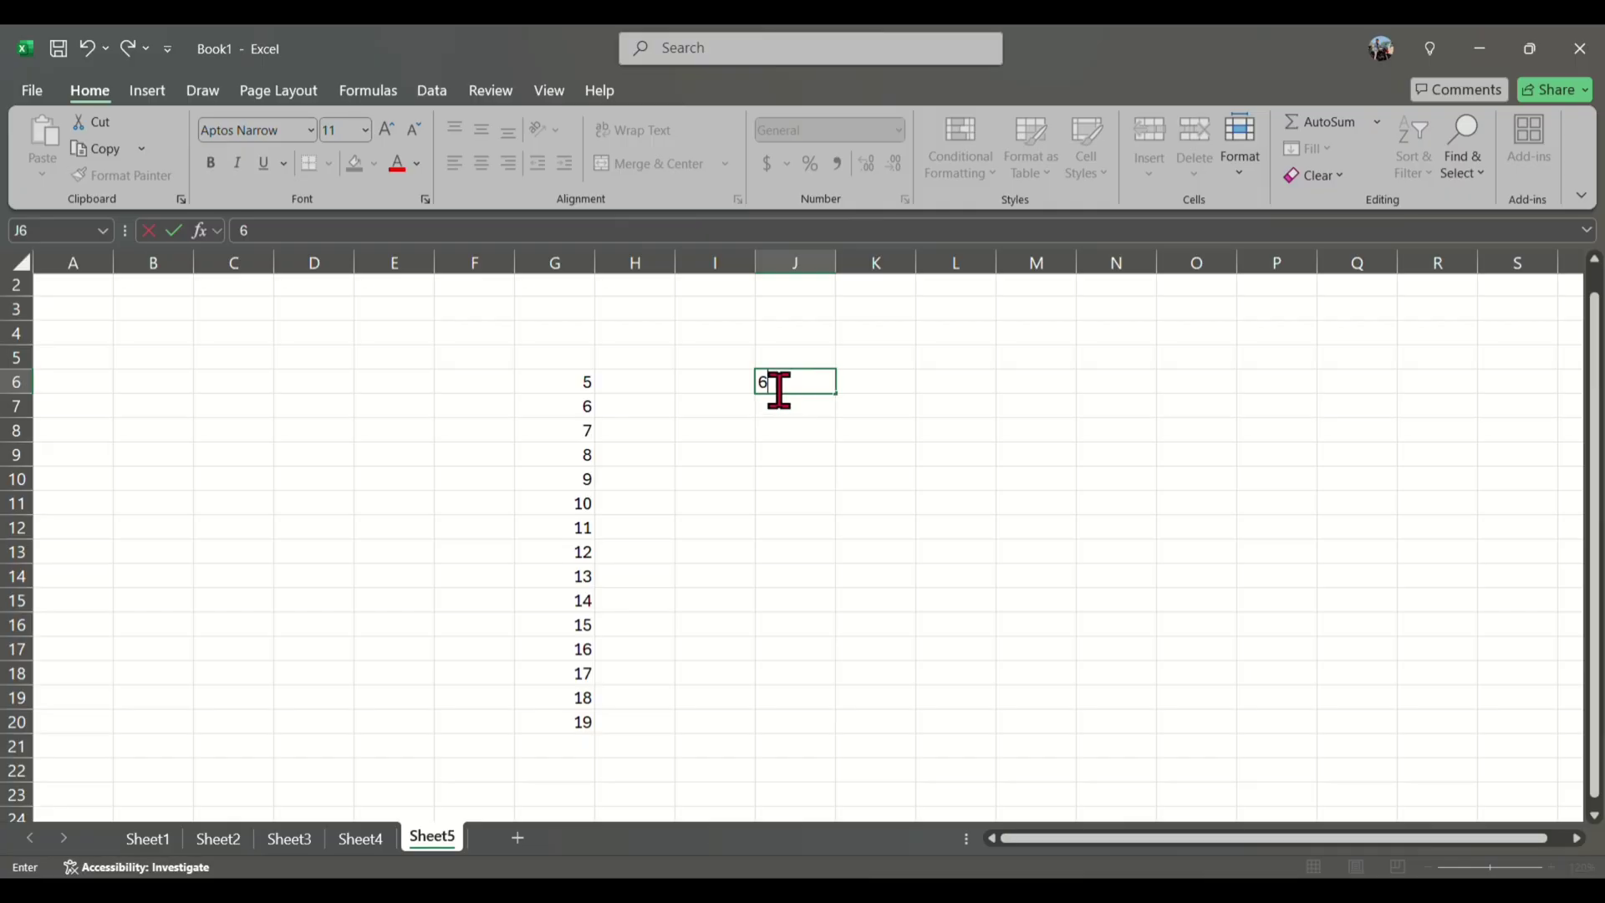
click(725, 405)
click(804, 384)
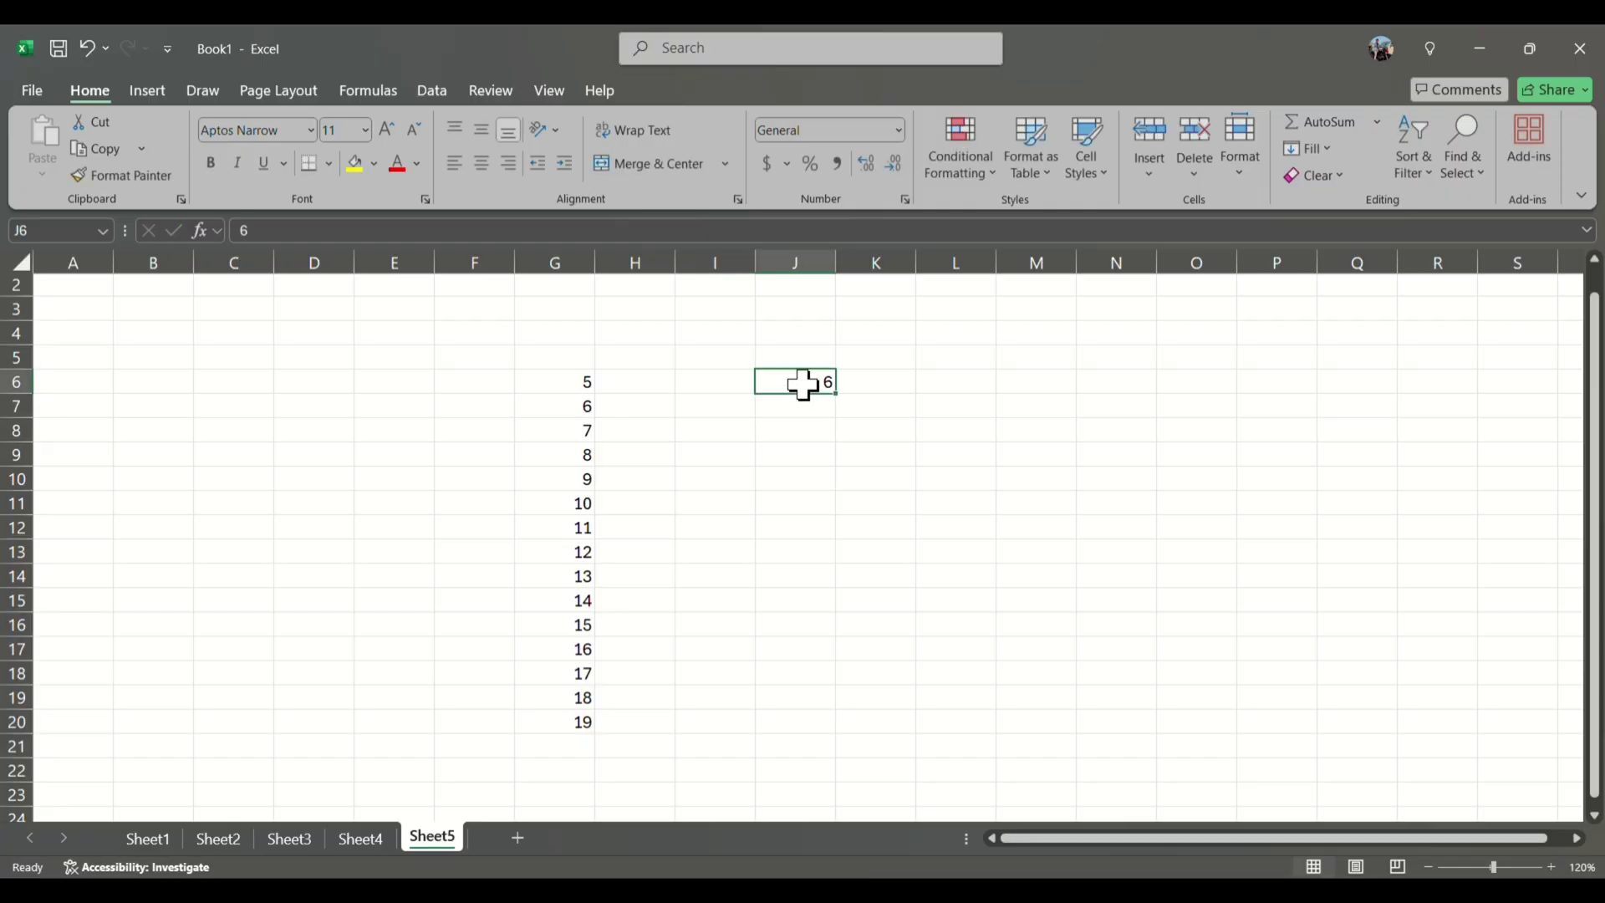
Fill J6:J21 with a linear series in columns, using step value 2 and no stop value
drag(803, 385, 824, 736)
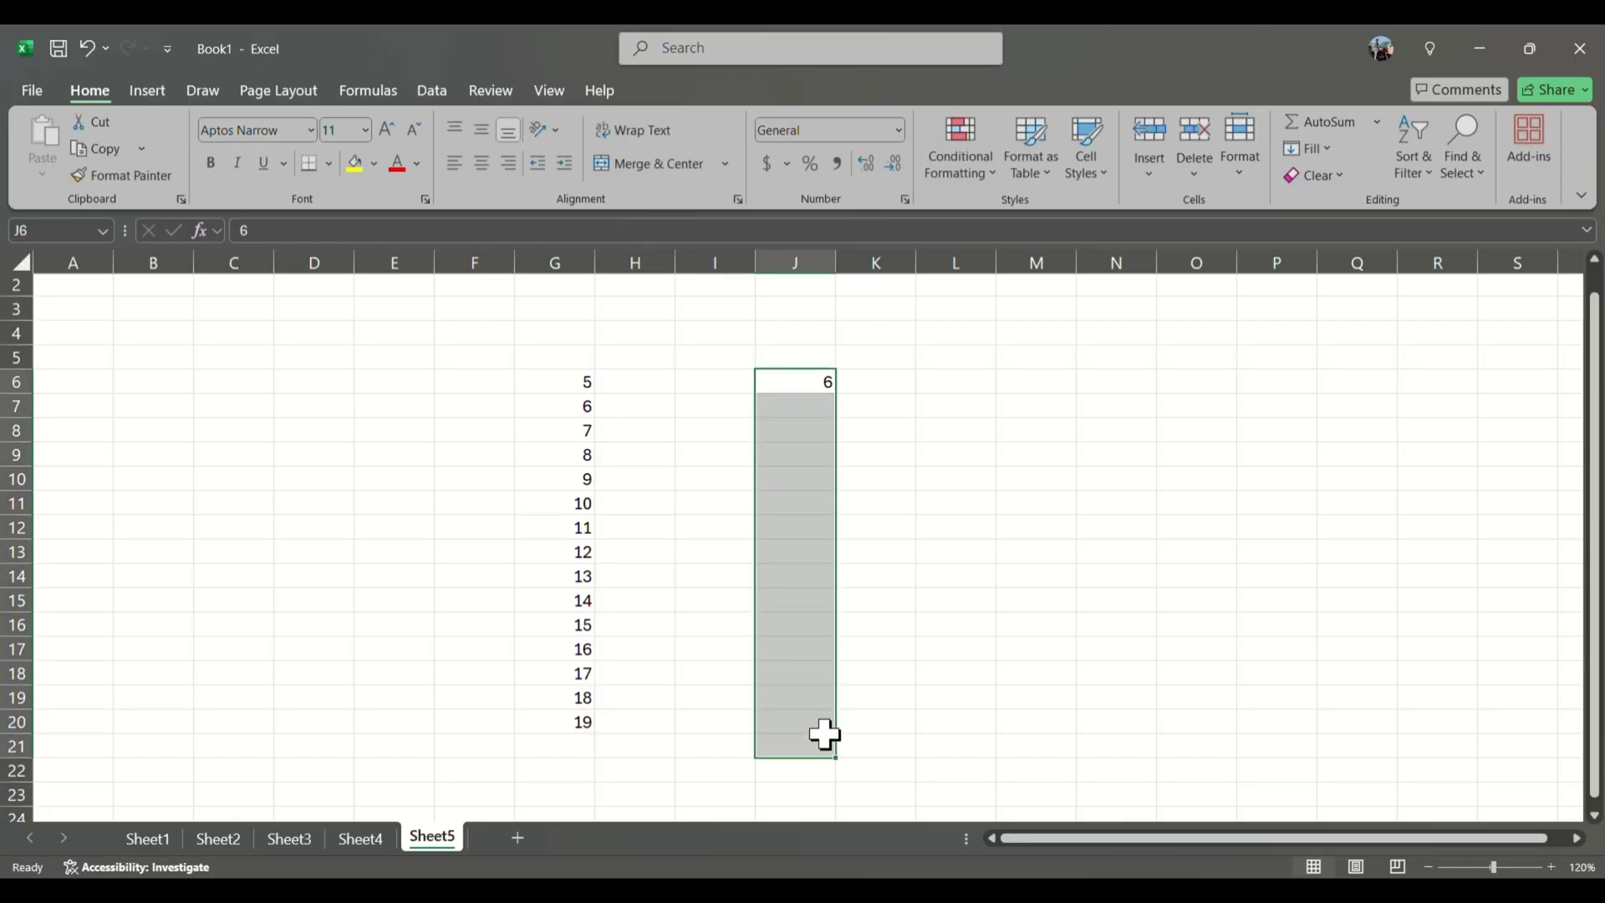
click(1311, 149)
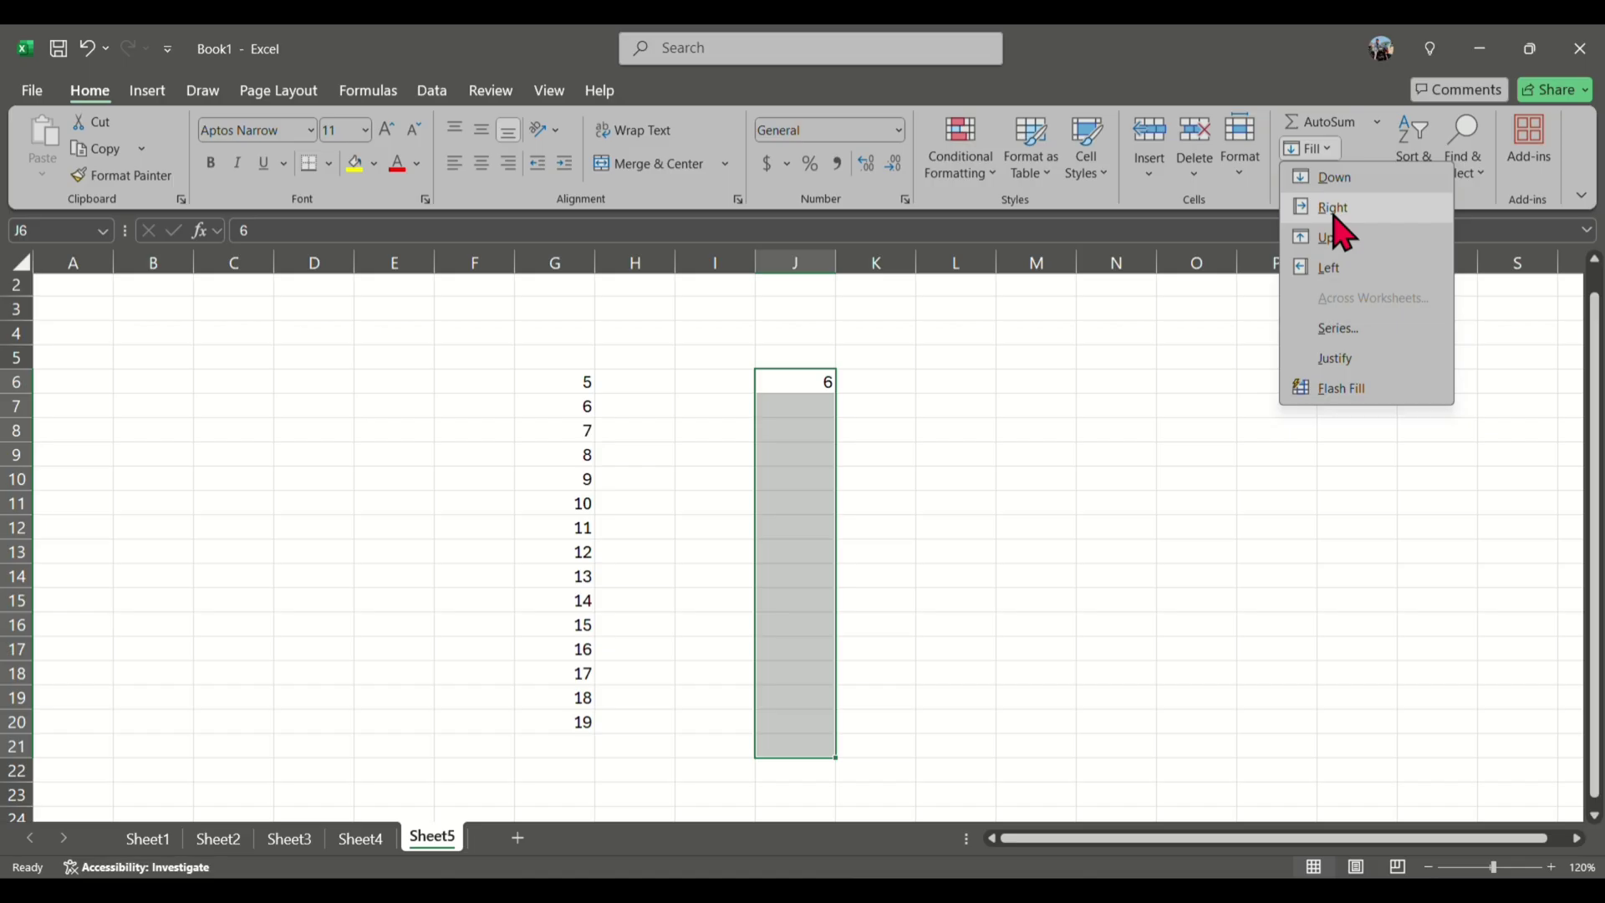
click(1338, 331)
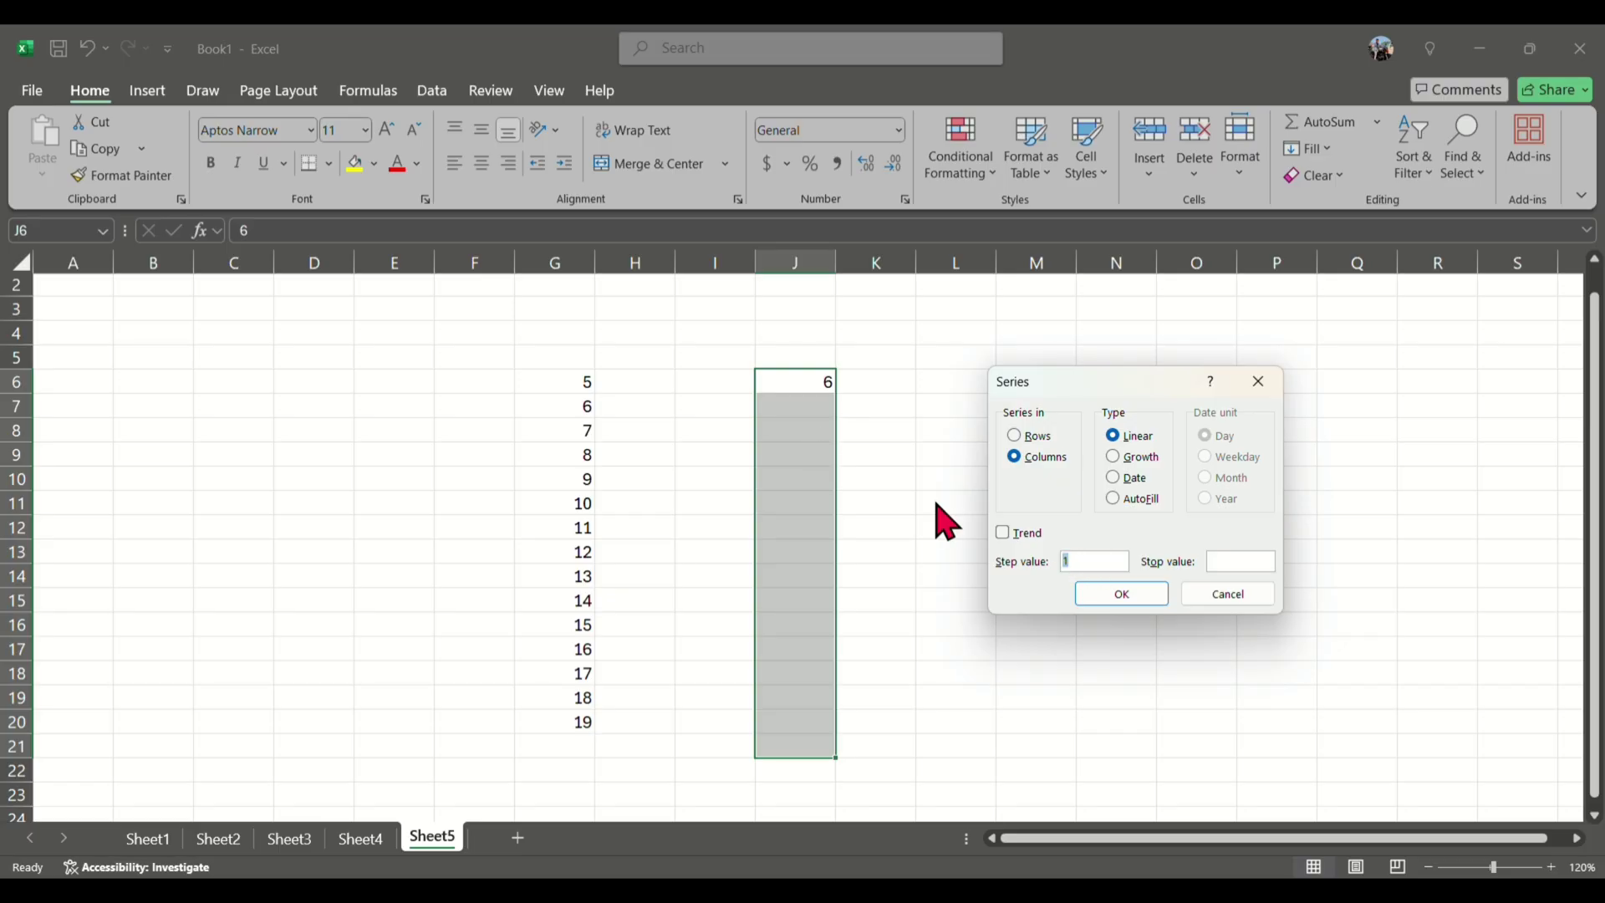
key(BackSpace)
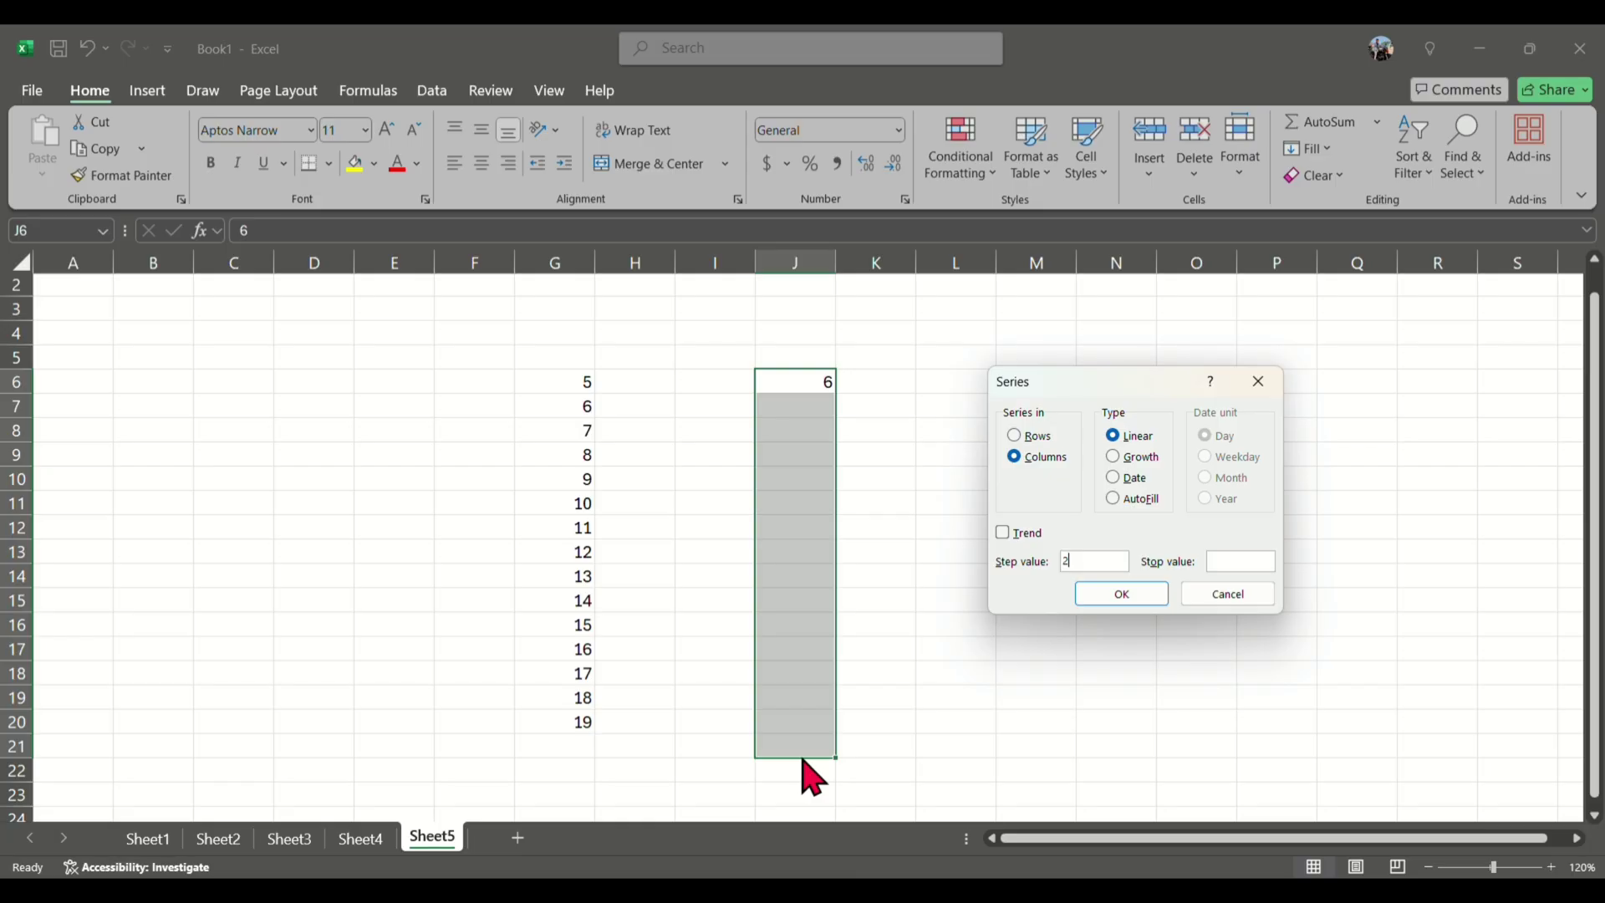
click(1128, 599)
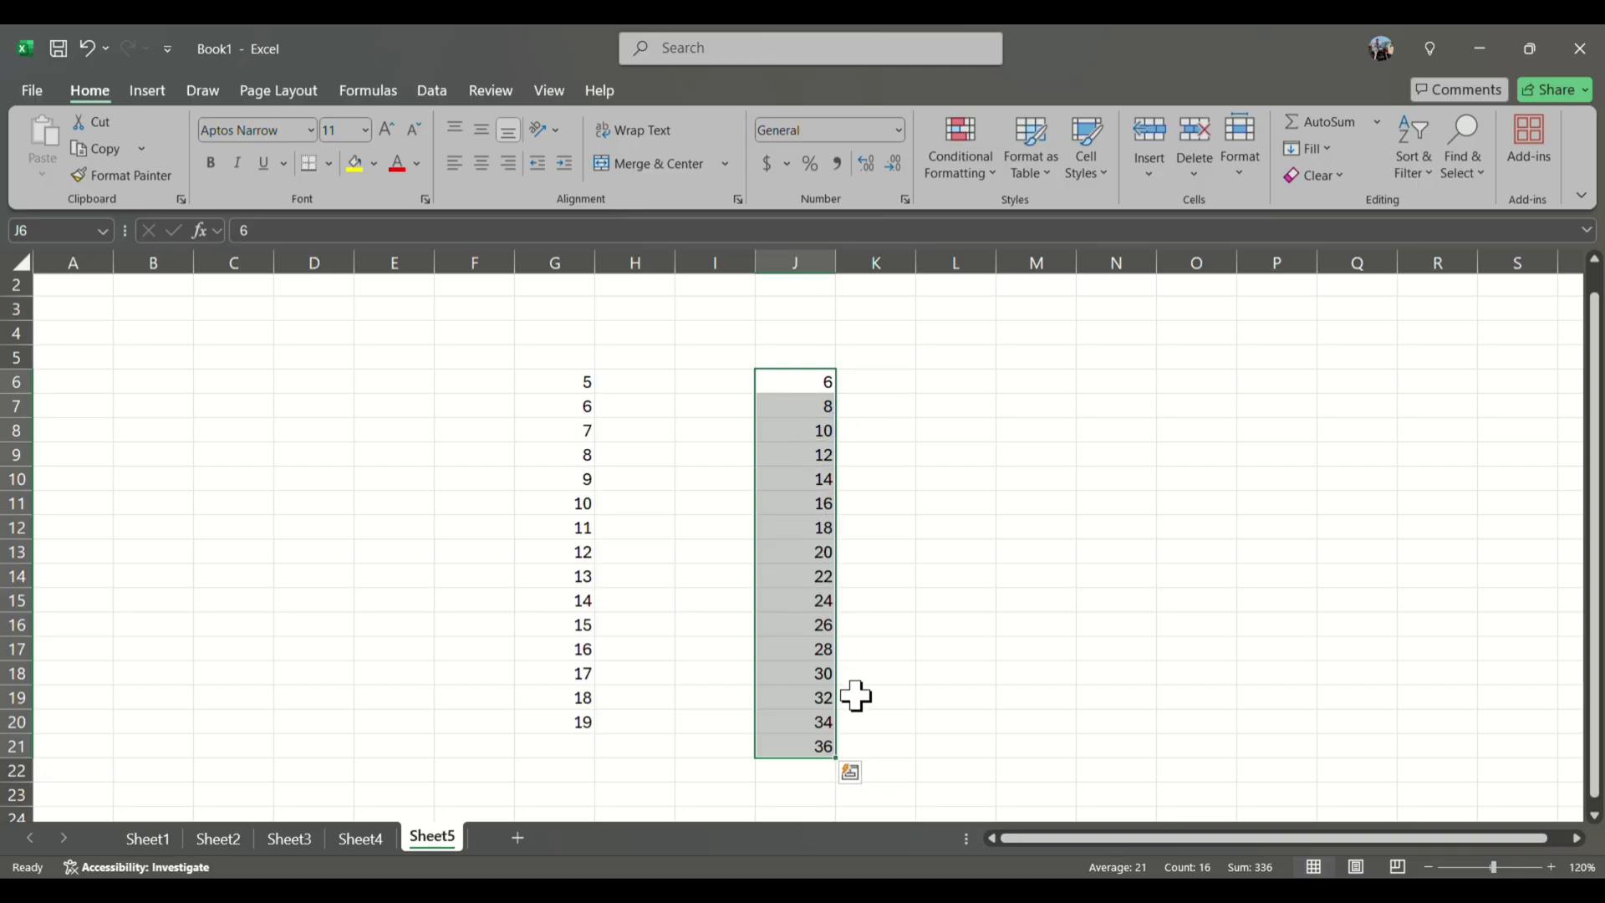
click(1331, 149)
click(1341, 329)
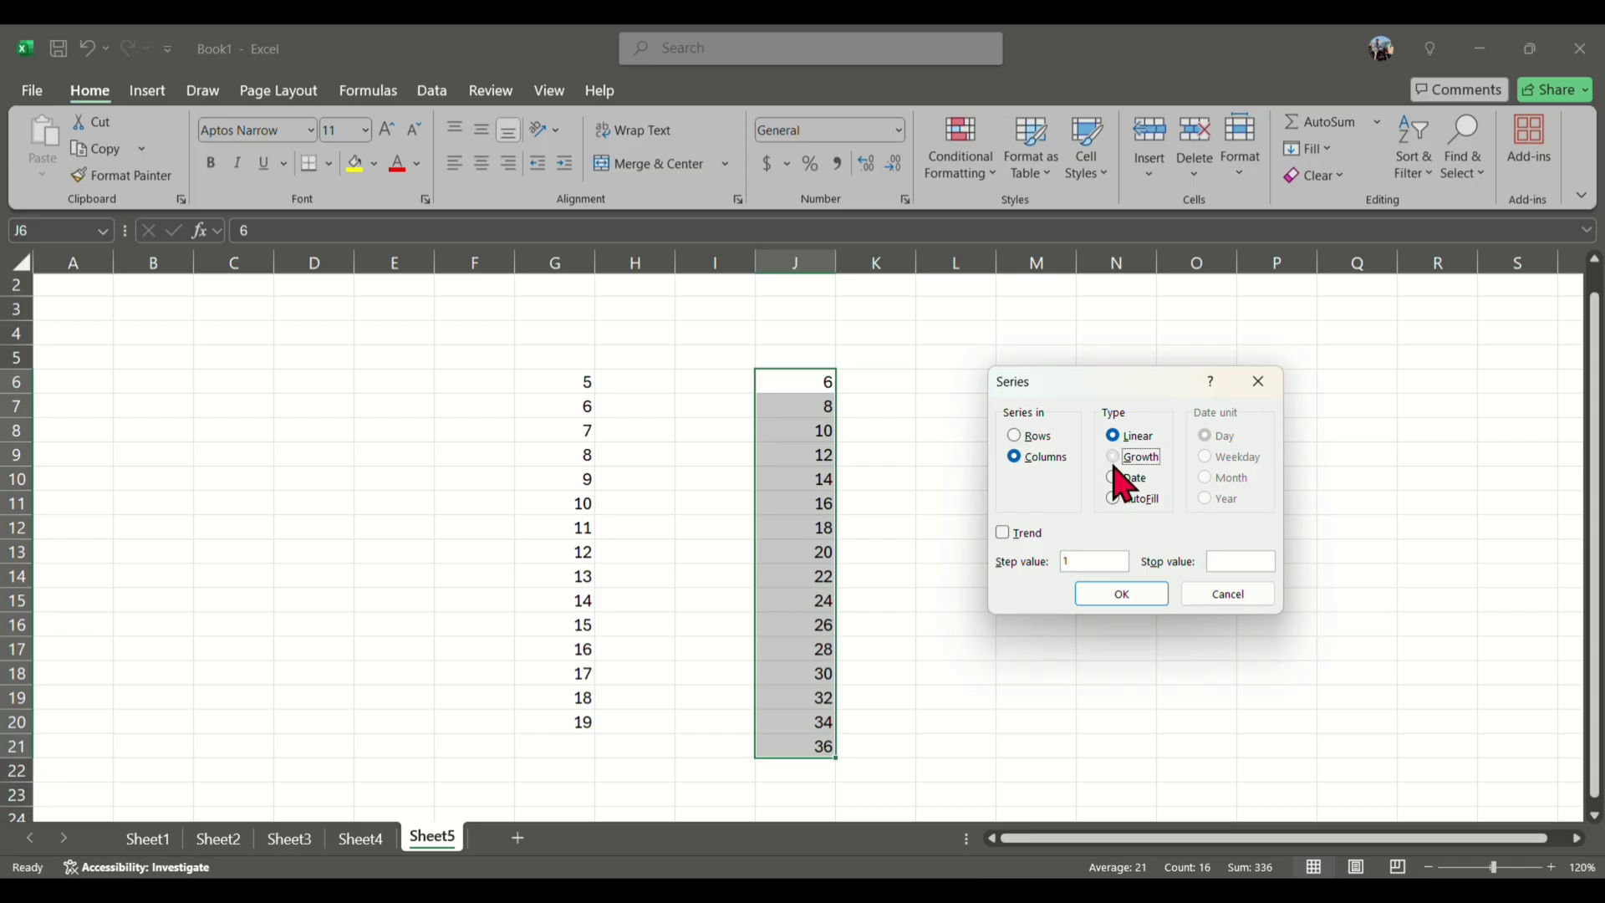
click(1130, 456)
click(1260, 384)
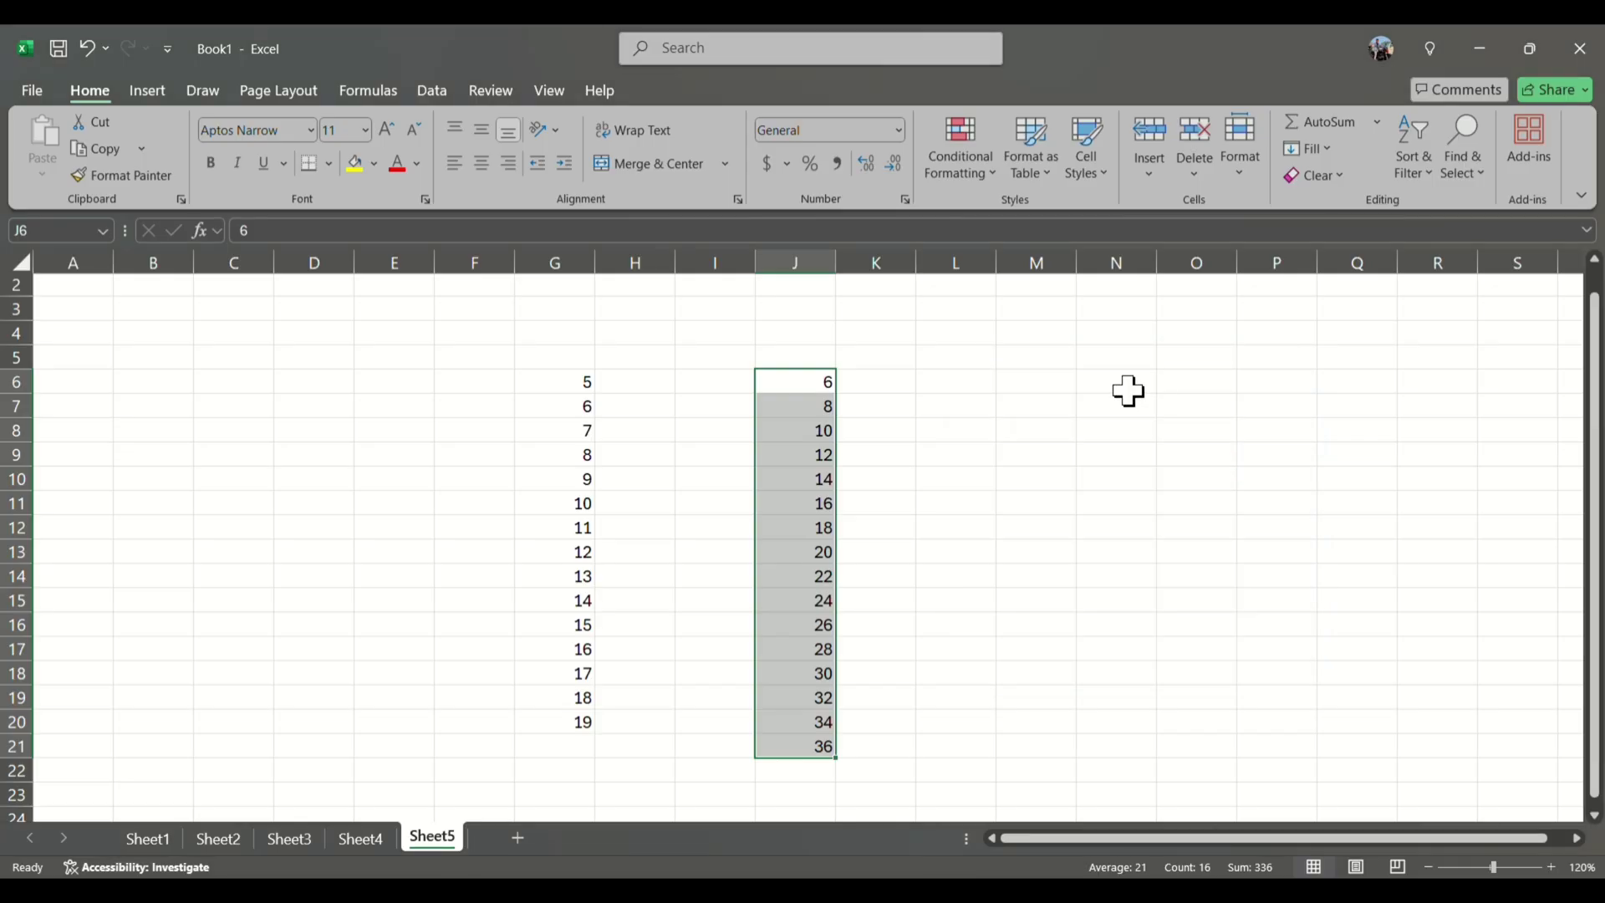
Enter 2 in cell N6 as the starting value for a growth series
click(1131, 389)
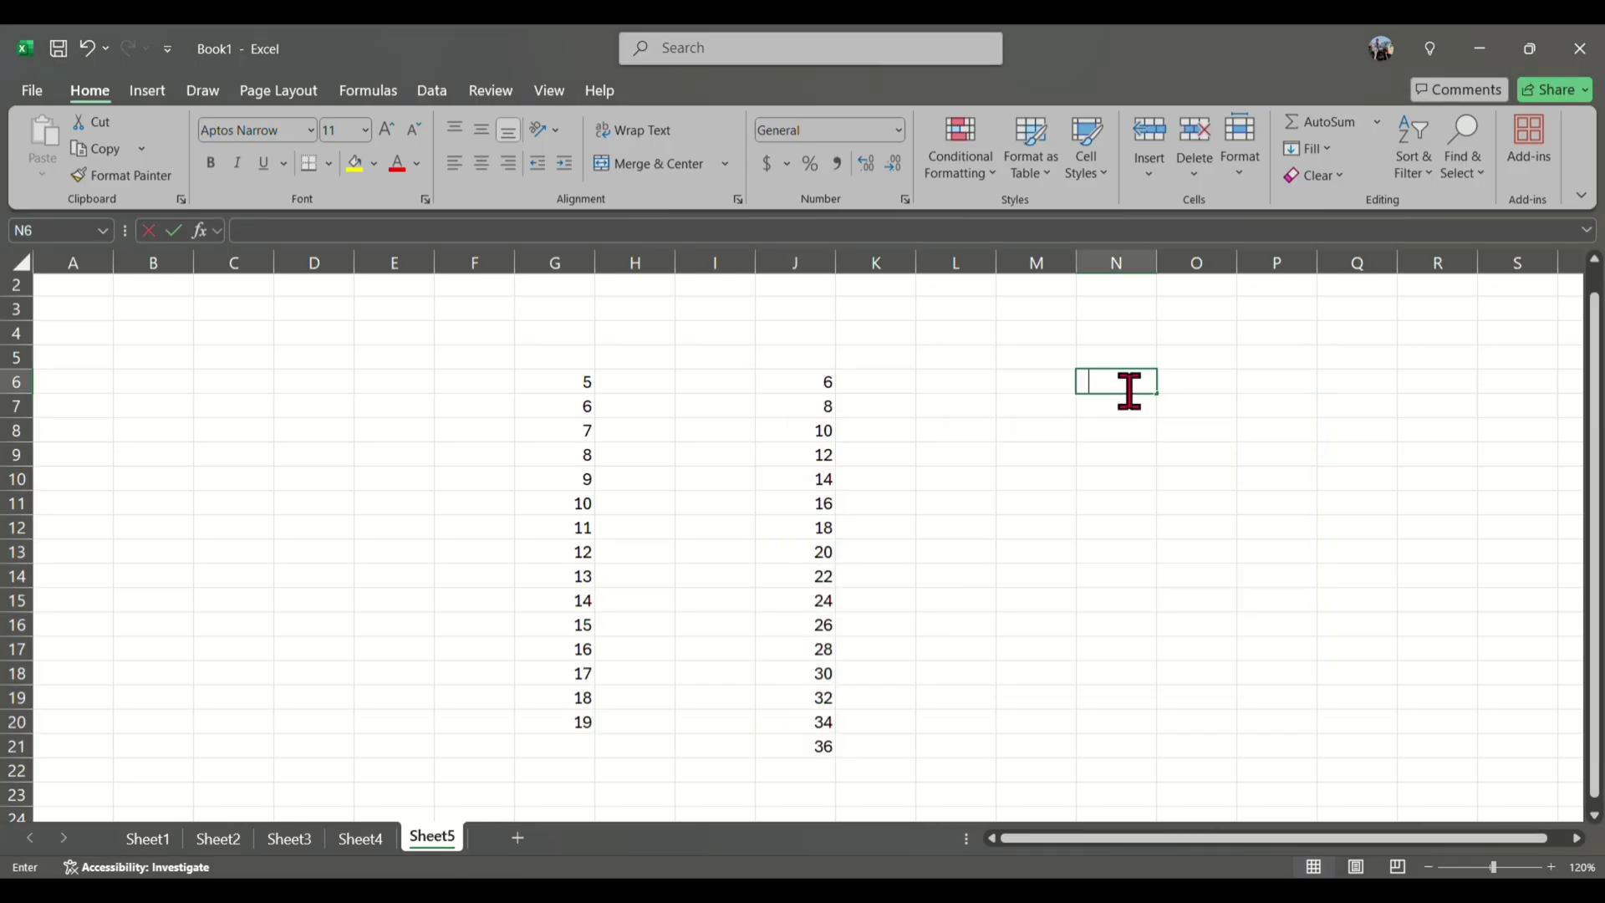
text(2)
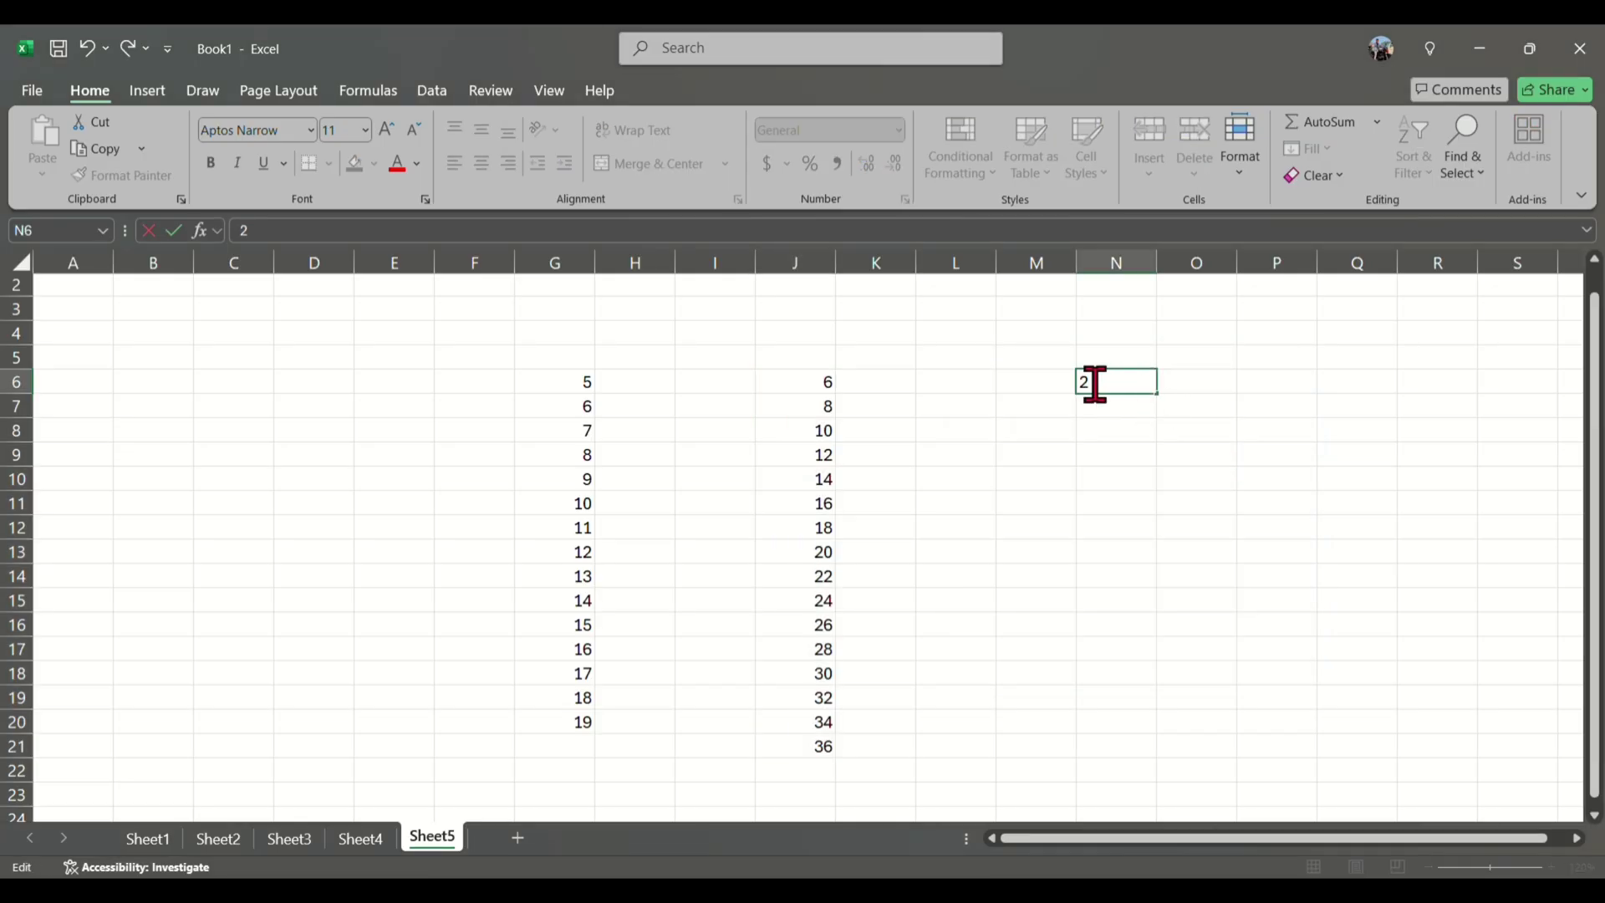
drag(1064, 387, 1097, 388)
click(1139, 389)
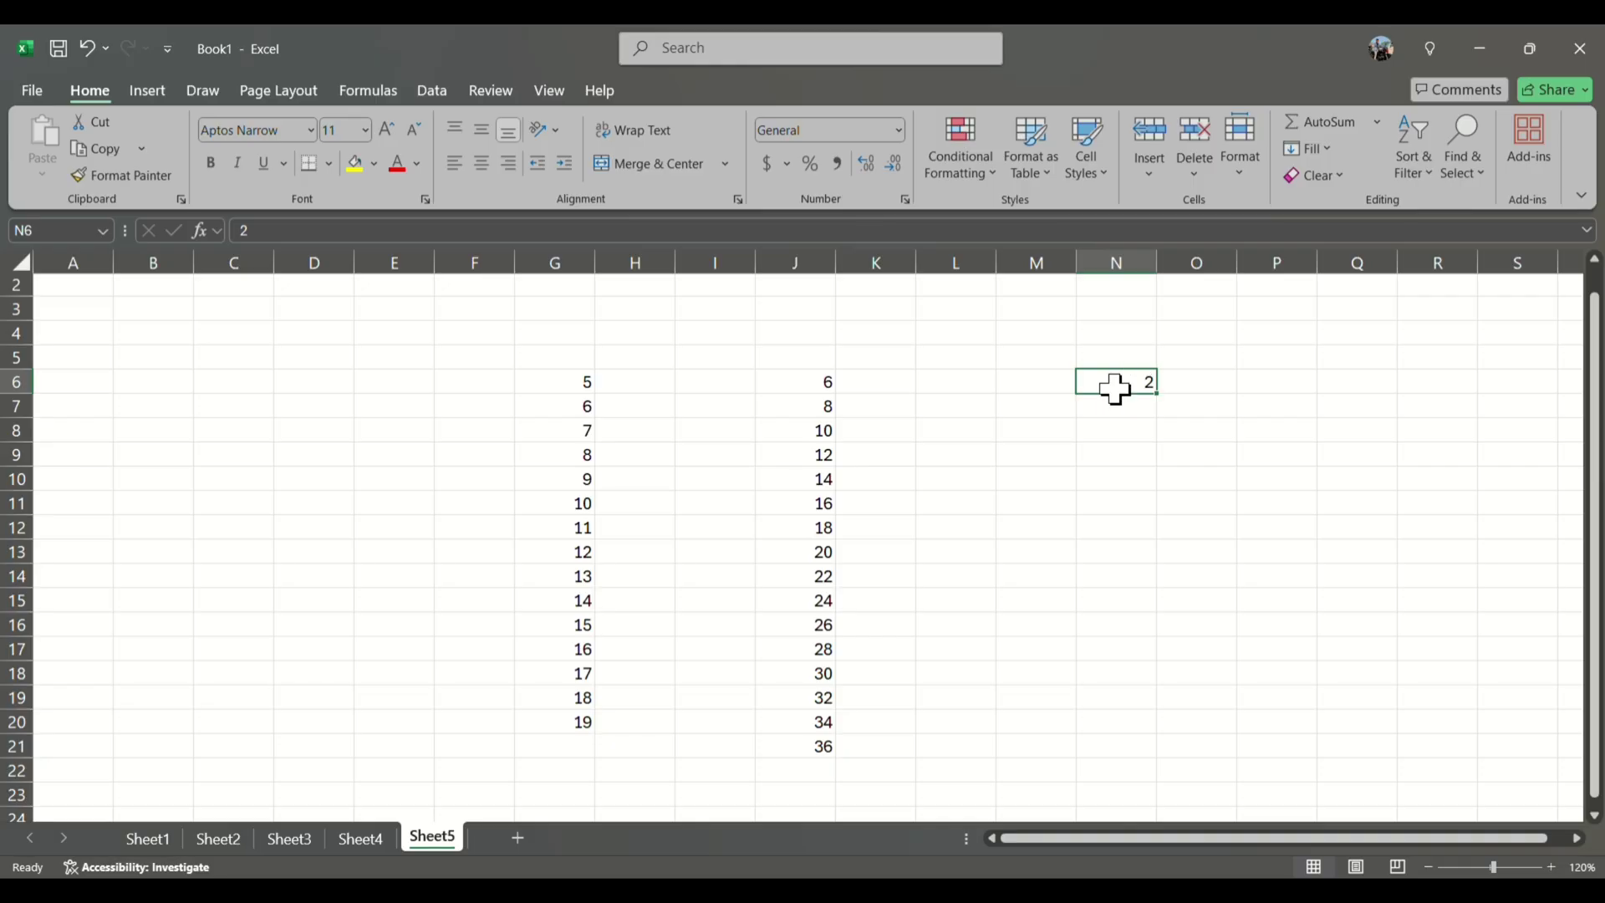
Fill N6:N20 with a growth series in columns, using step value 2 and no stop value
drag(1122, 387, 1140, 720)
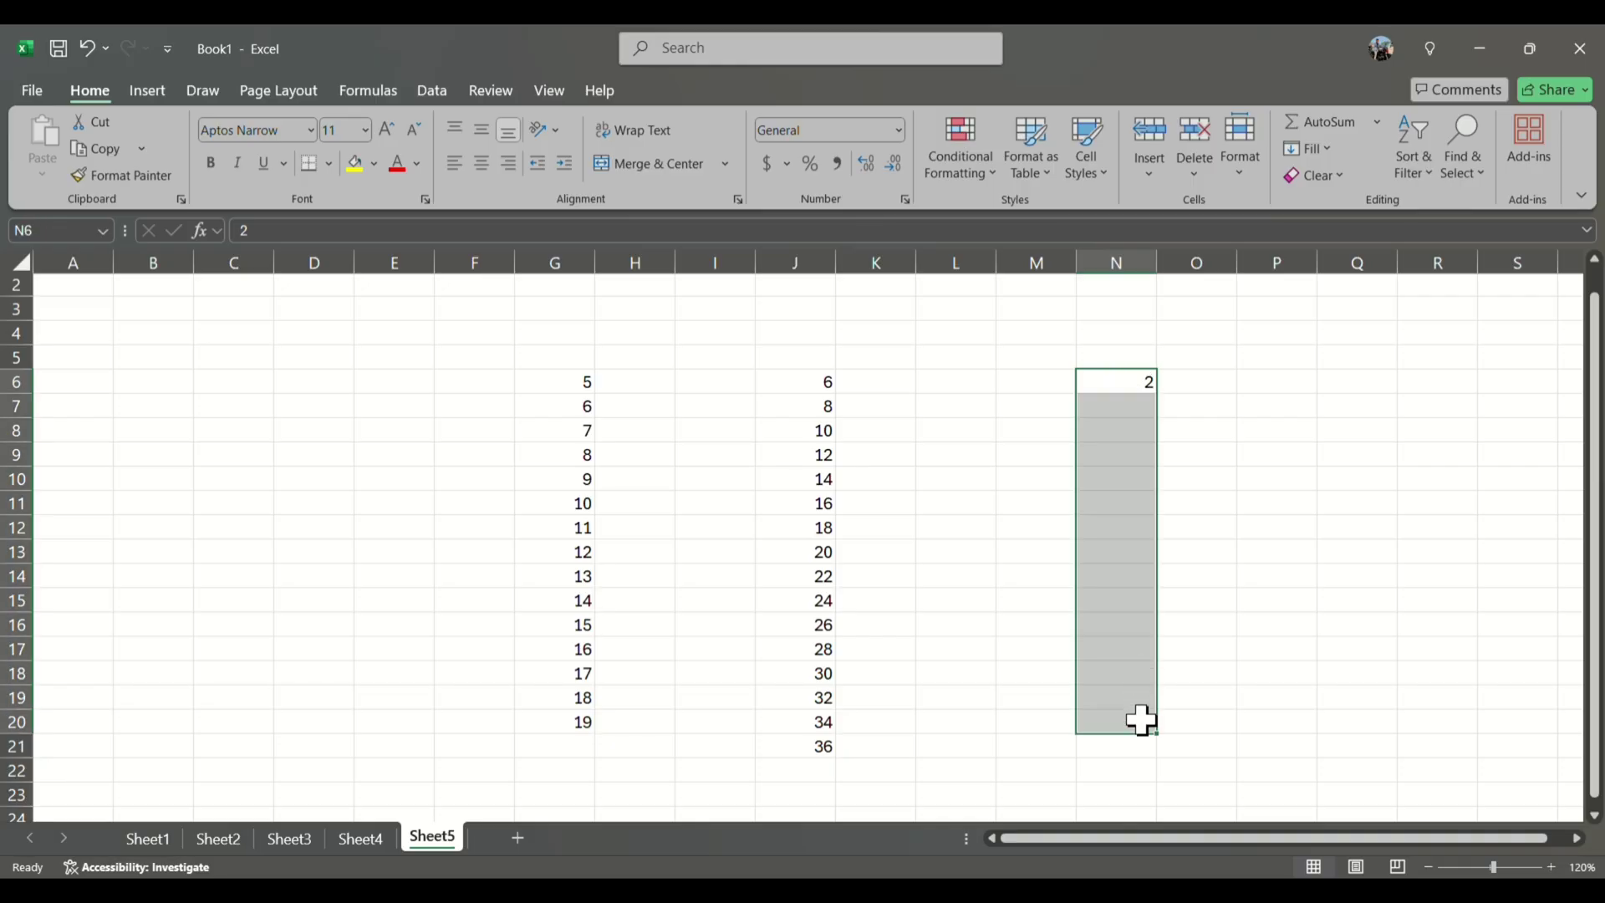
click(1328, 150)
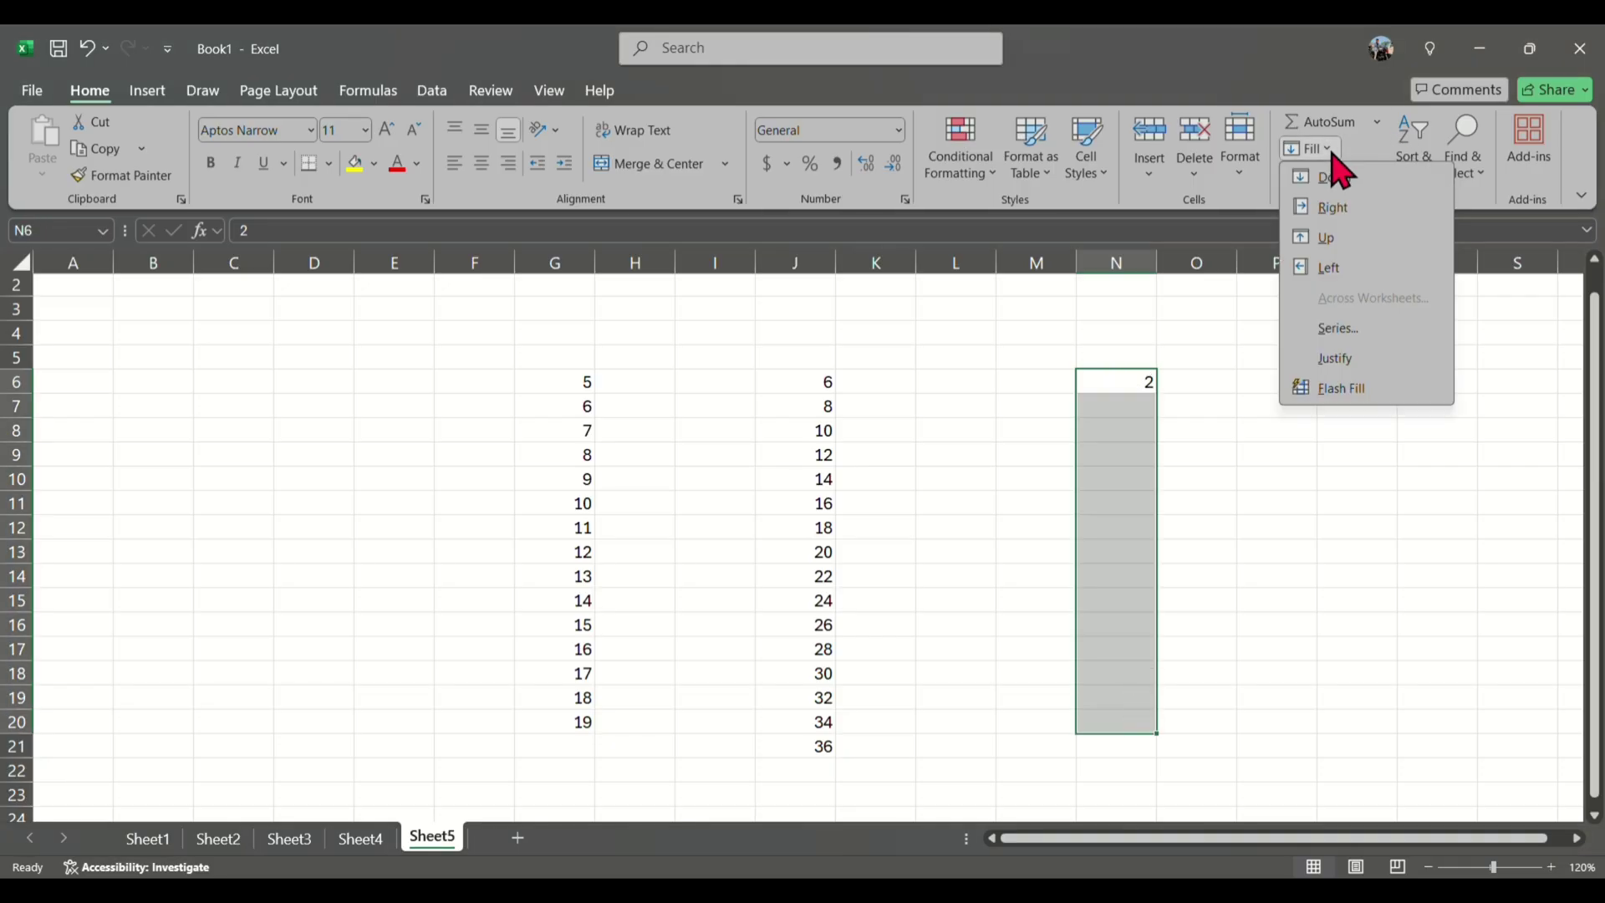
click(1339, 329)
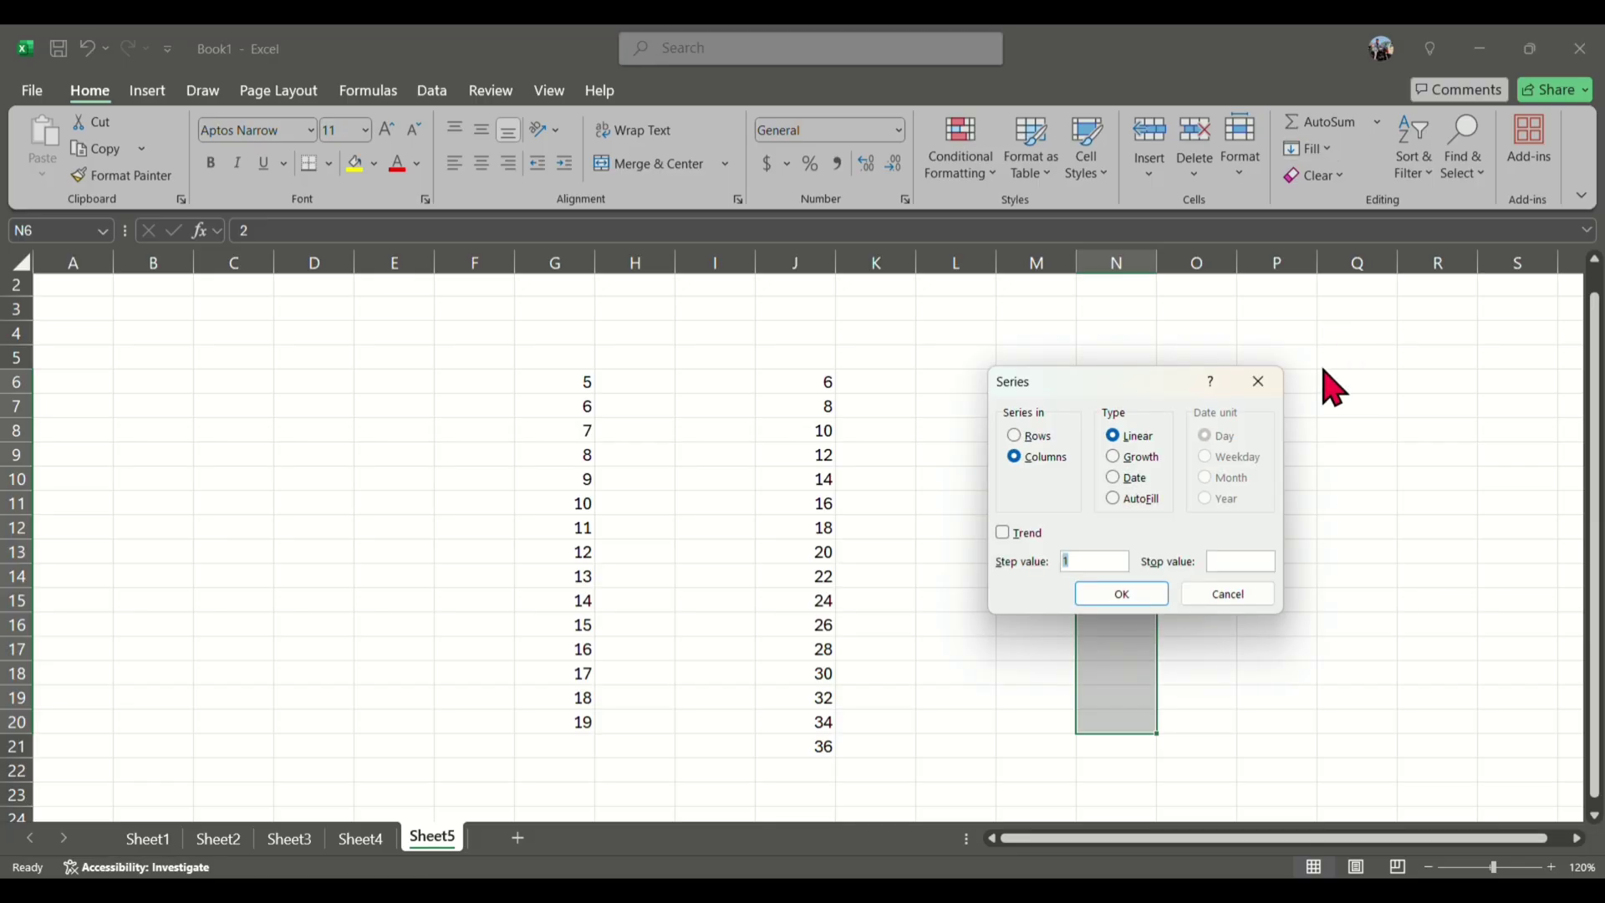
click(1129, 458)
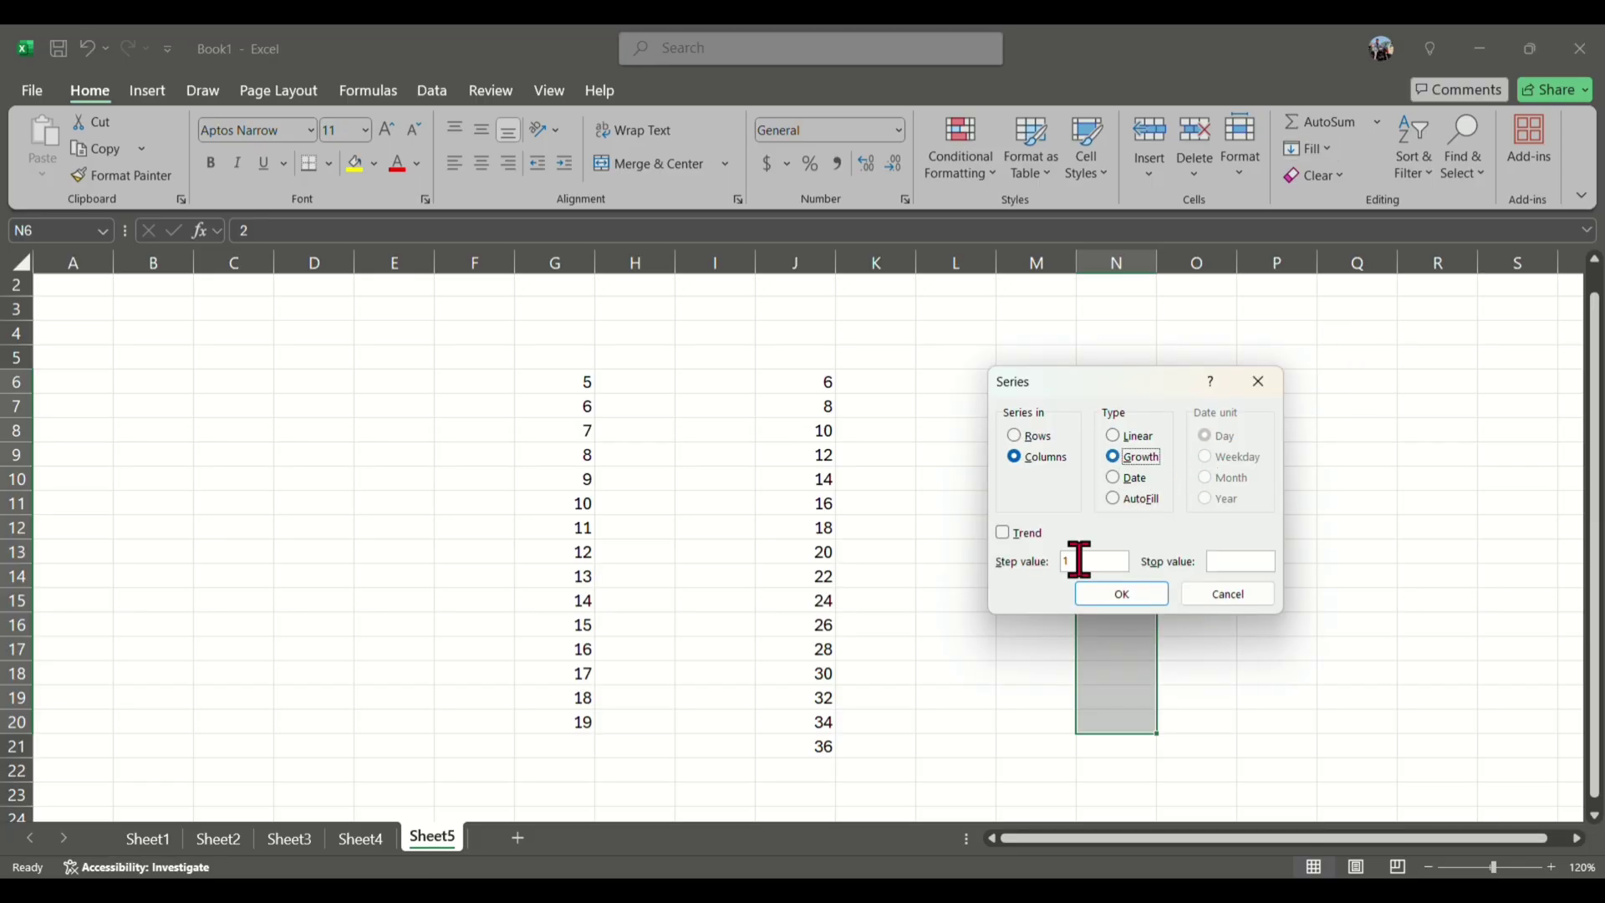
click(1089, 560)
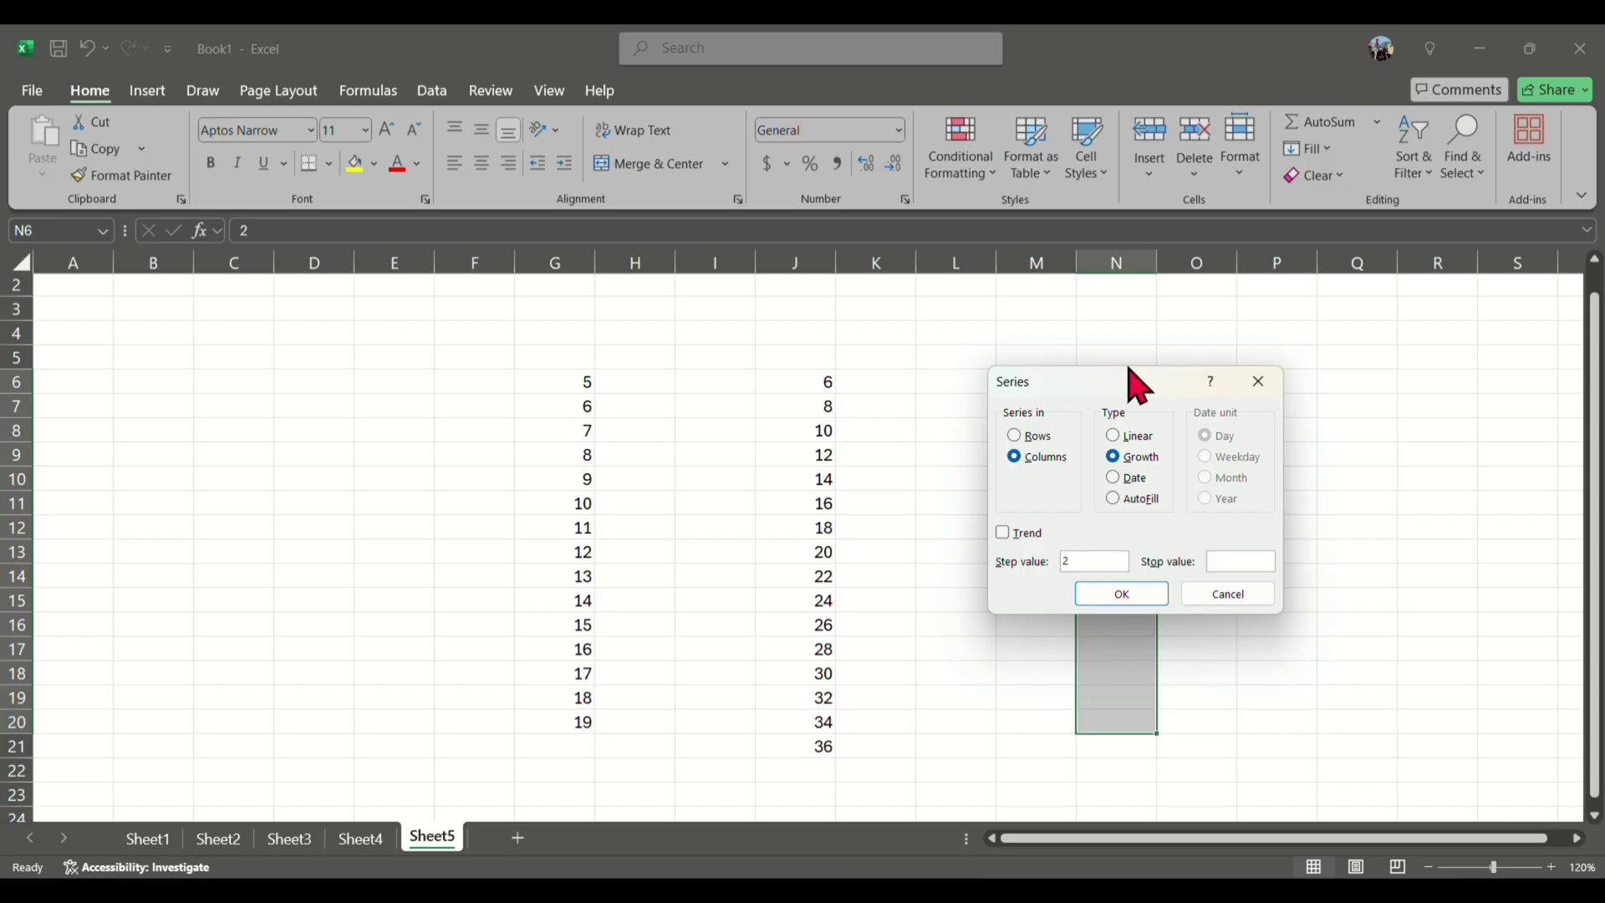
drag(1129, 380, 640, 387)
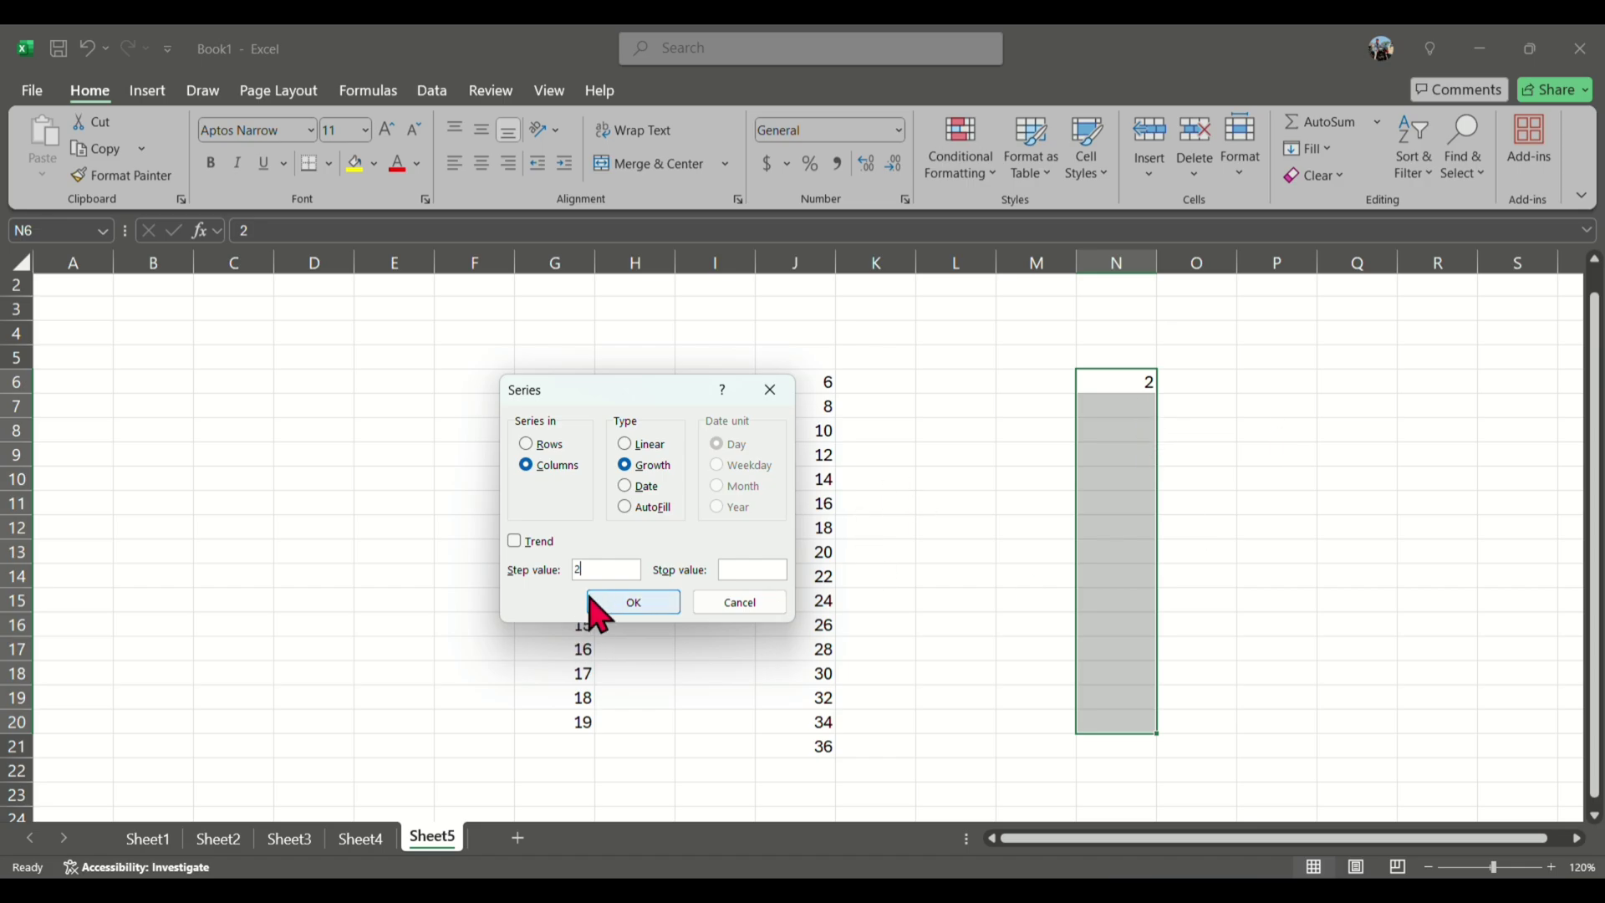
click(646, 597)
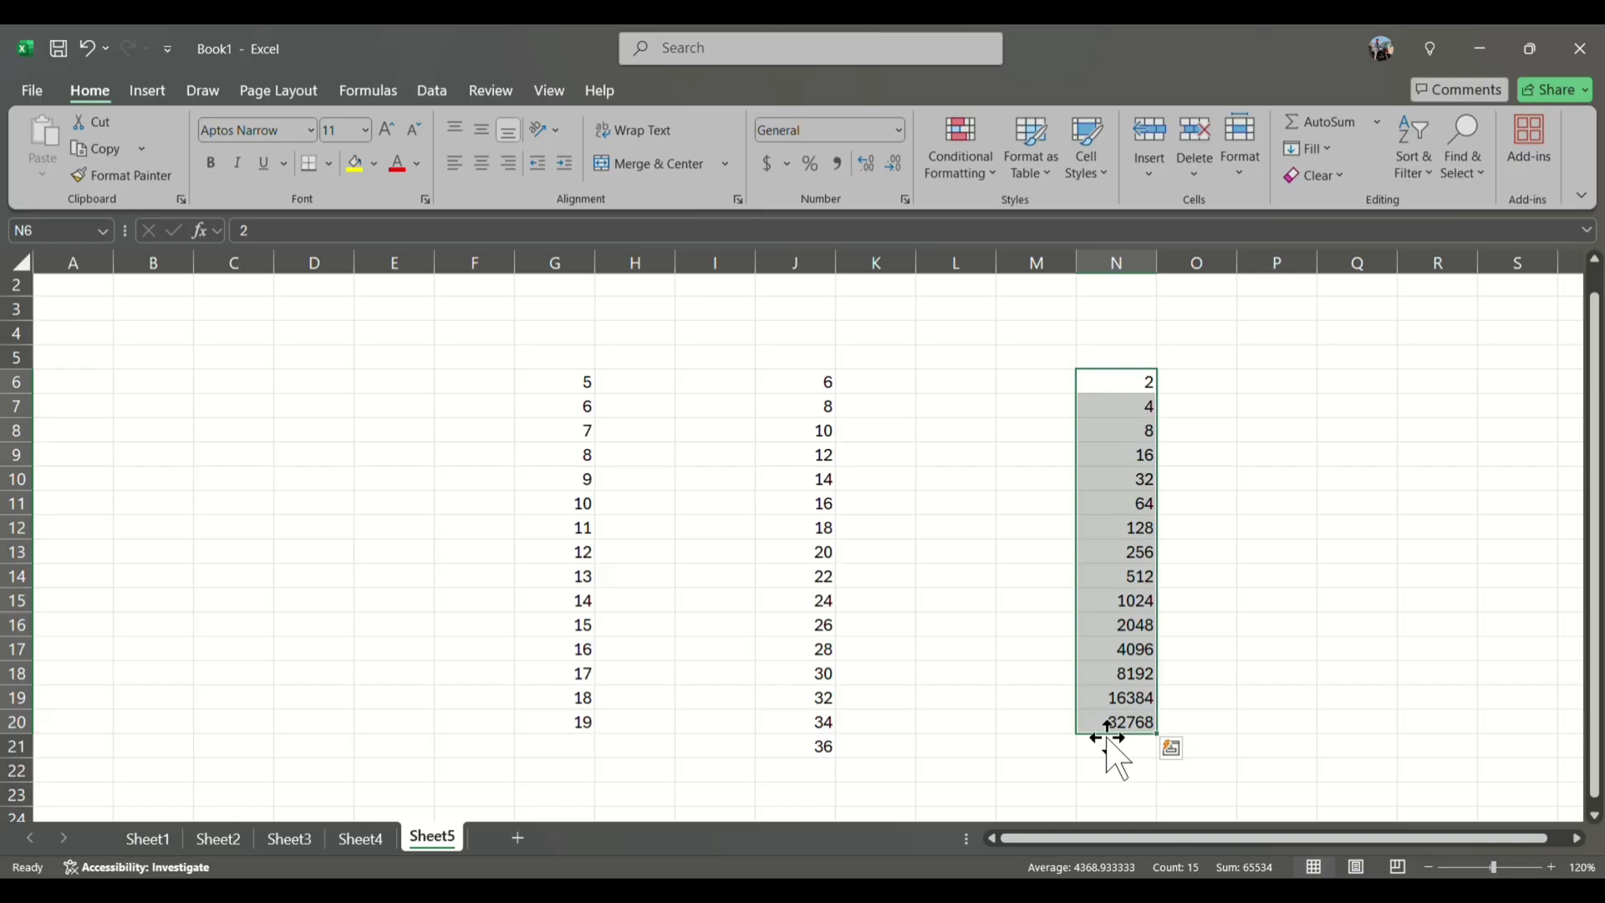
click(1311, 149)
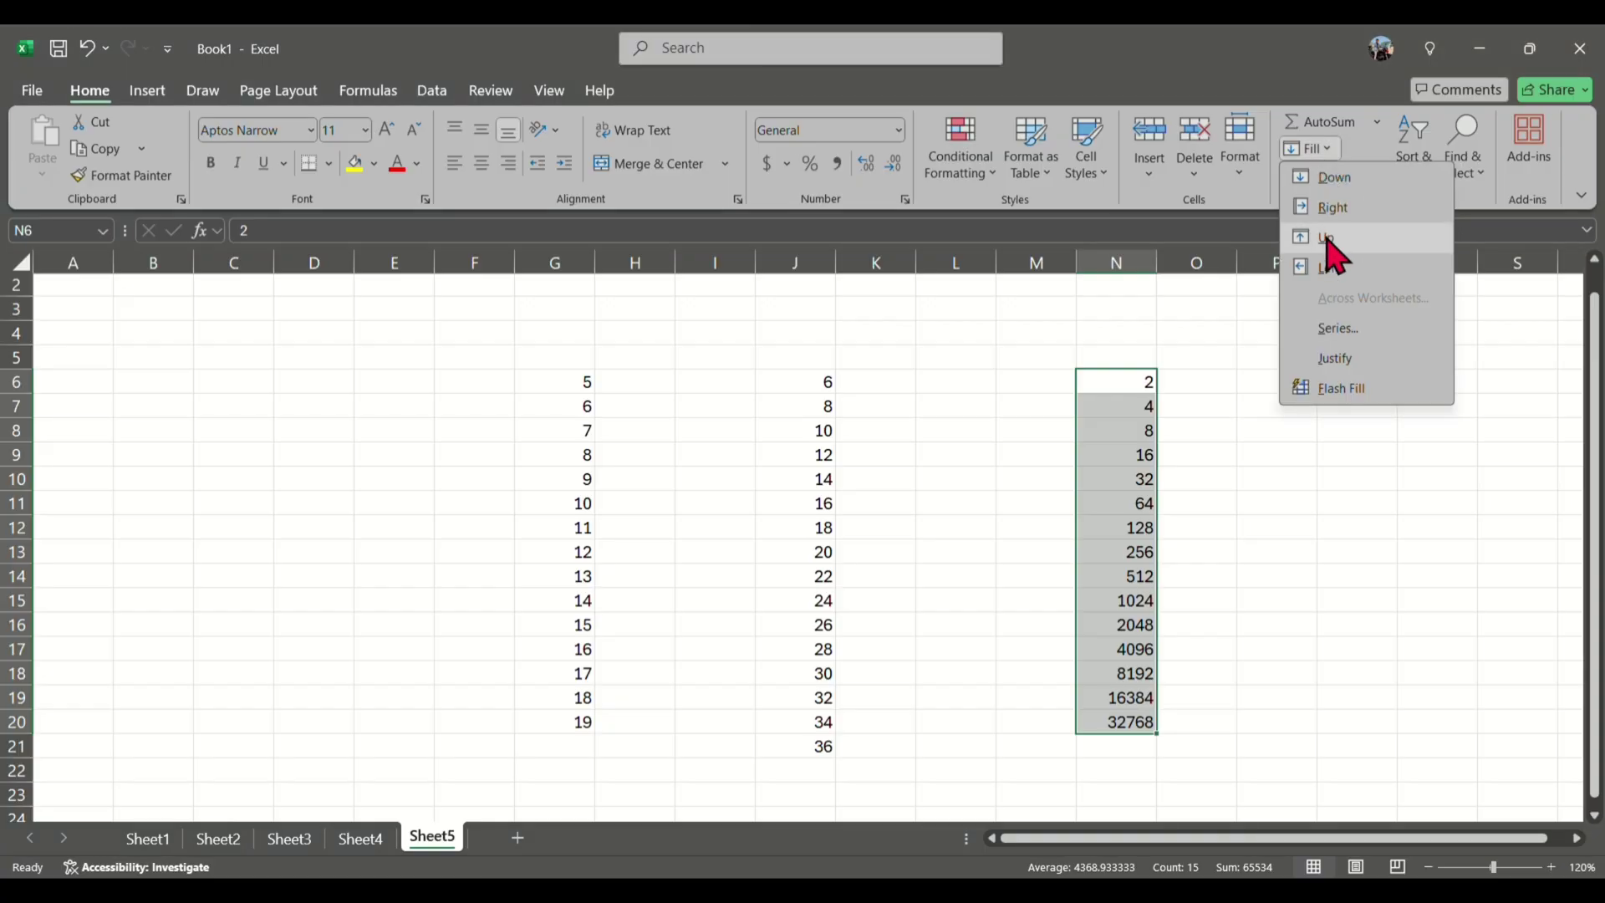
click(1338, 335)
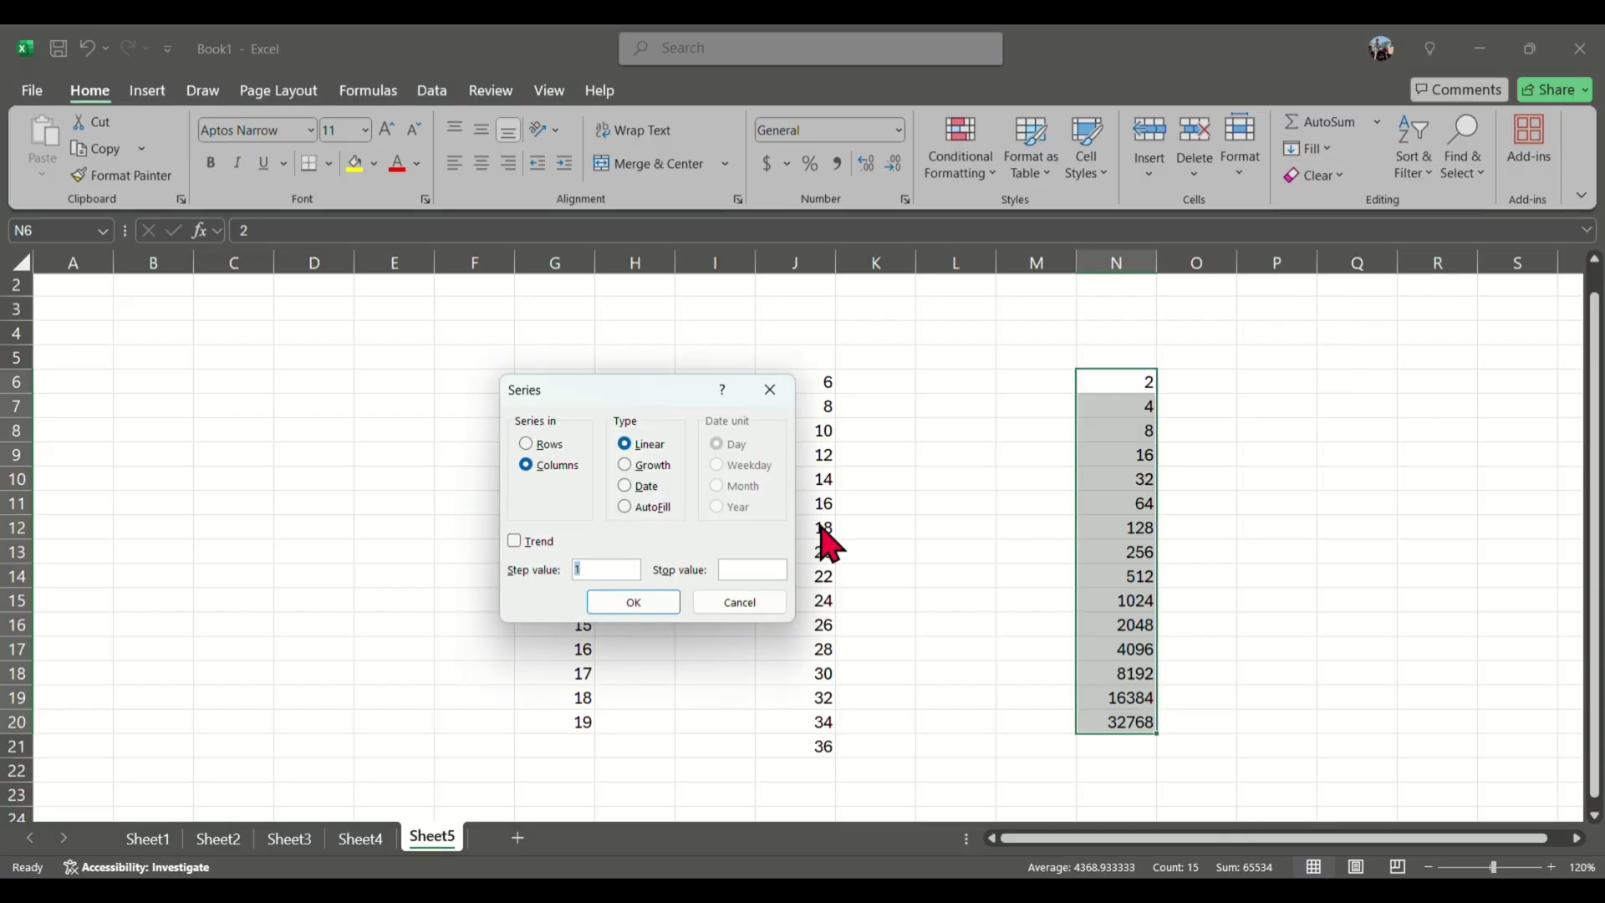
click(629, 466)
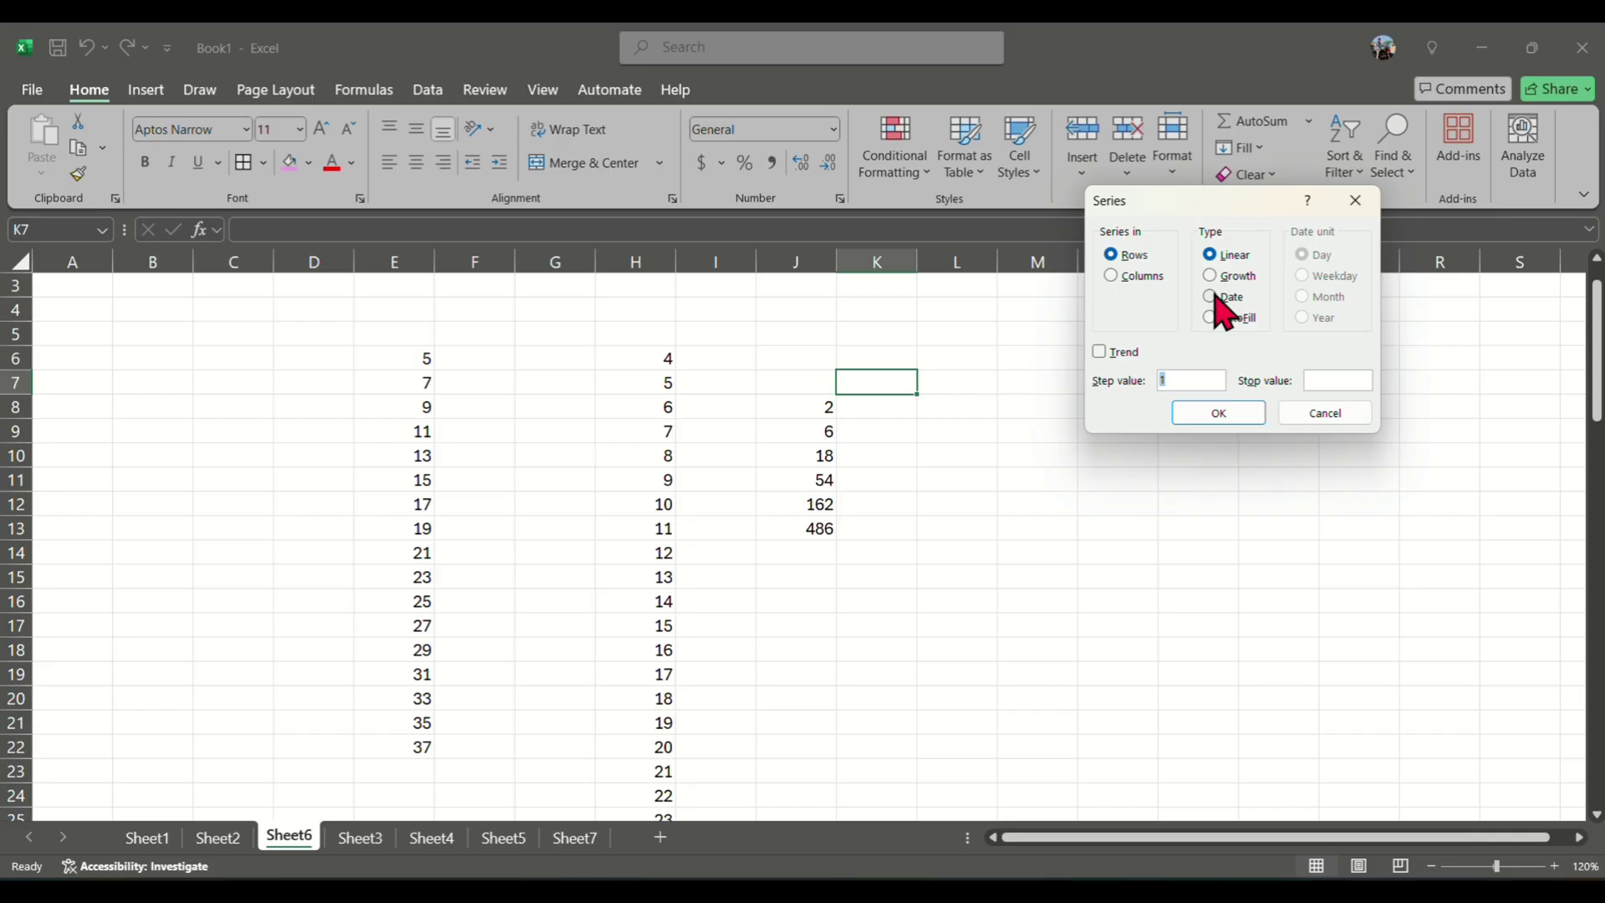
click(1216, 297)
click(1325, 413)
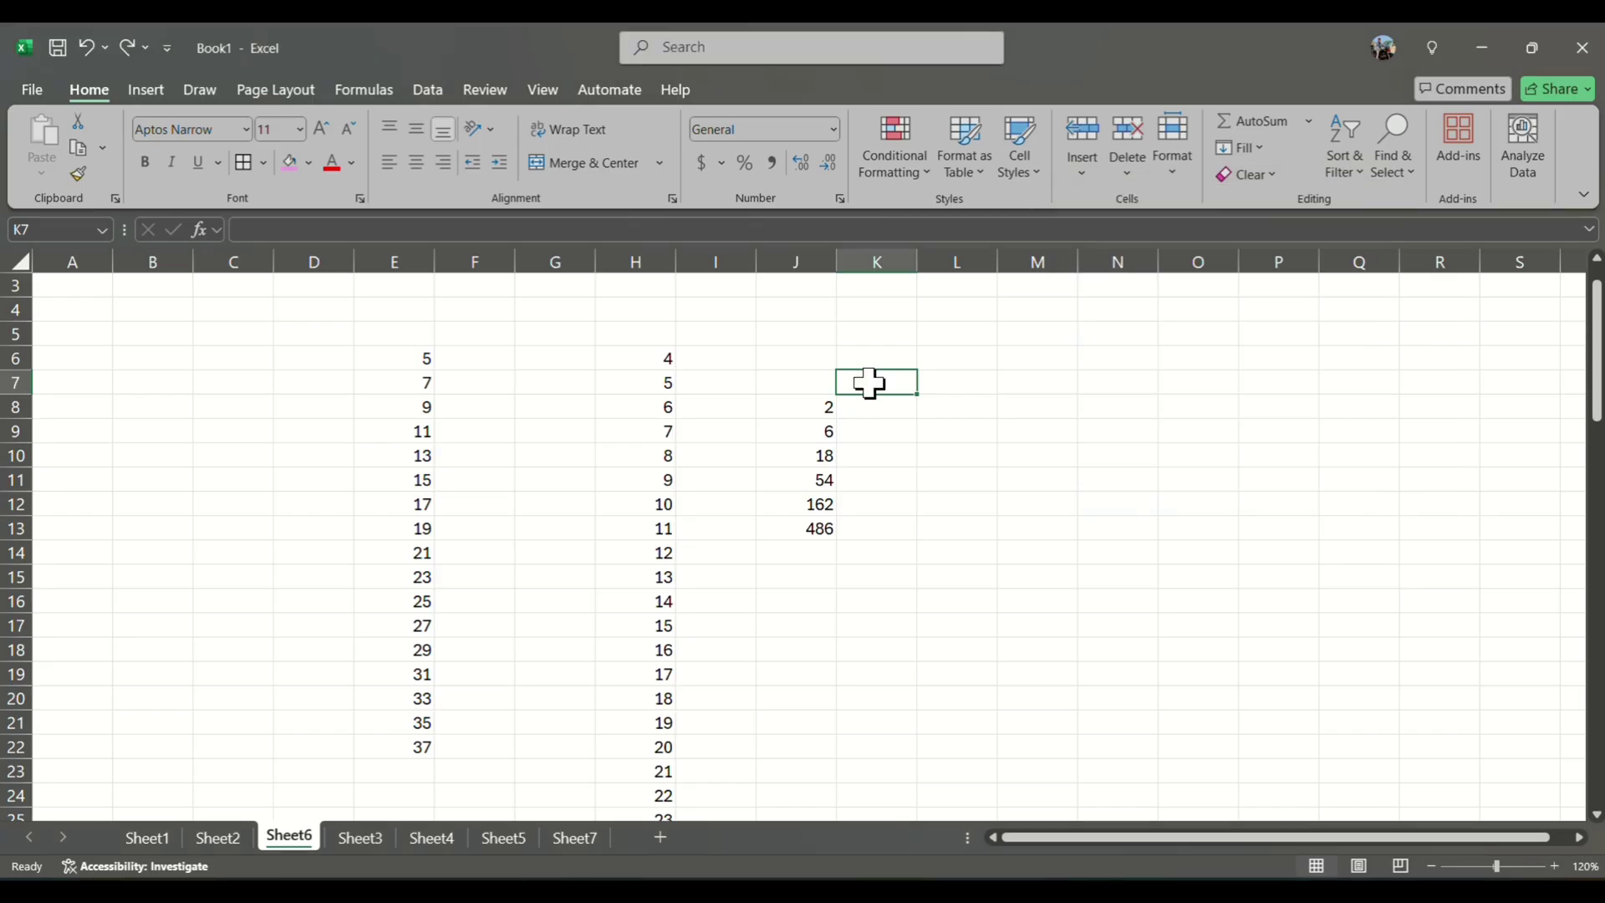
Enter the date 4/7/2025 in cell K7 of Sheet6
text(4/7/2025)
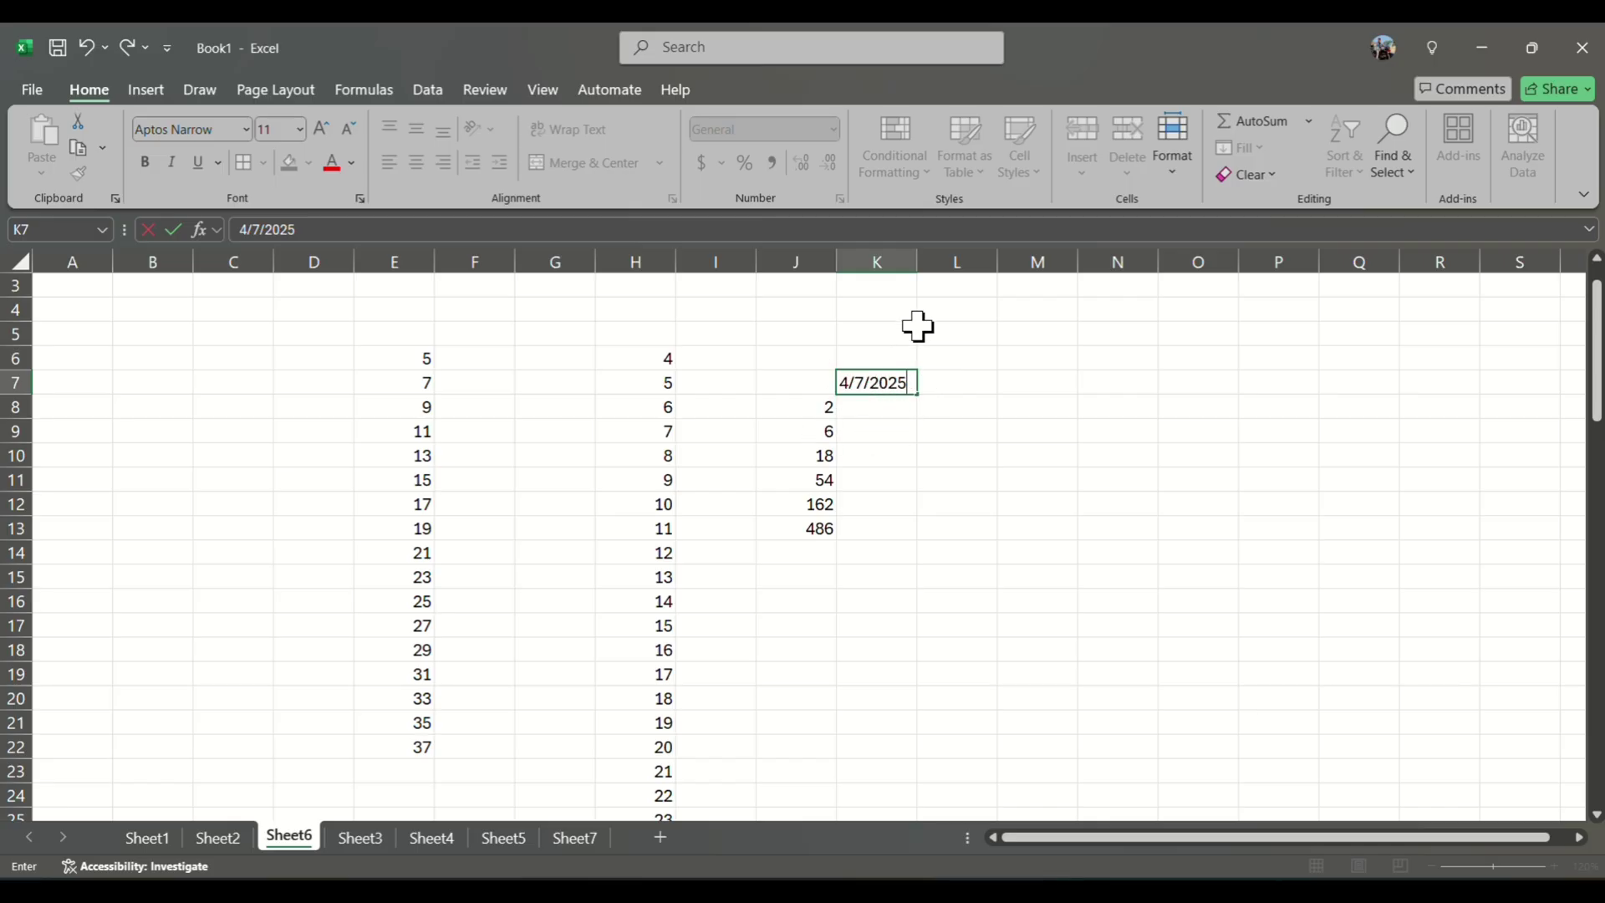
click(910, 291)
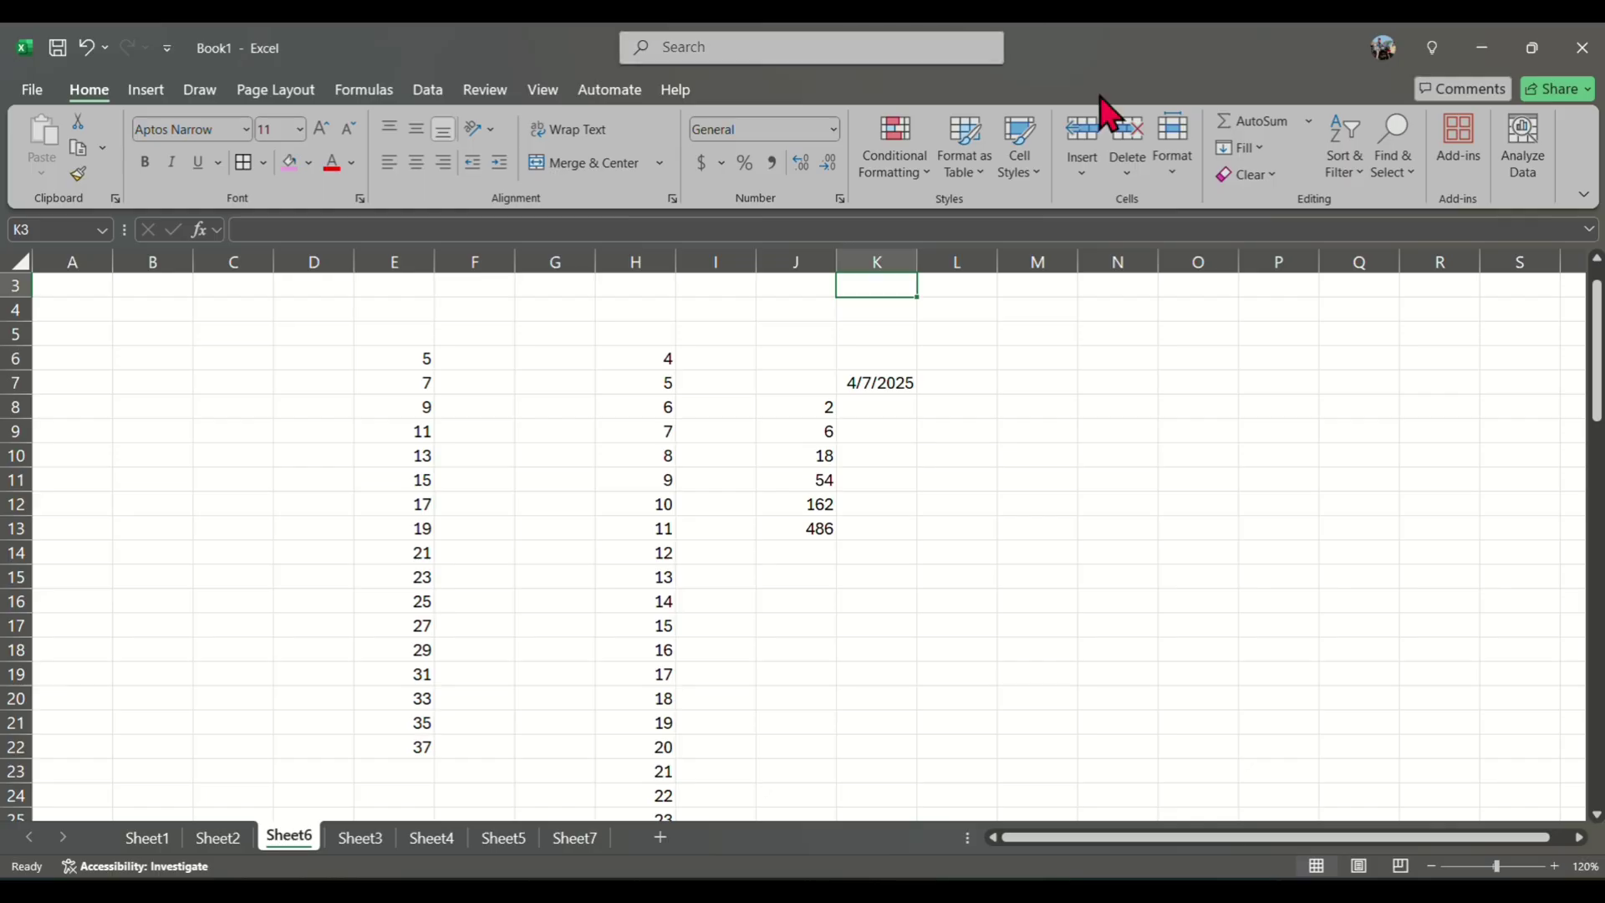
Try the date units for a series in K7:K20, then fill it in columns with dates by day, using step value 1
drag(874, 383, 893, 703)
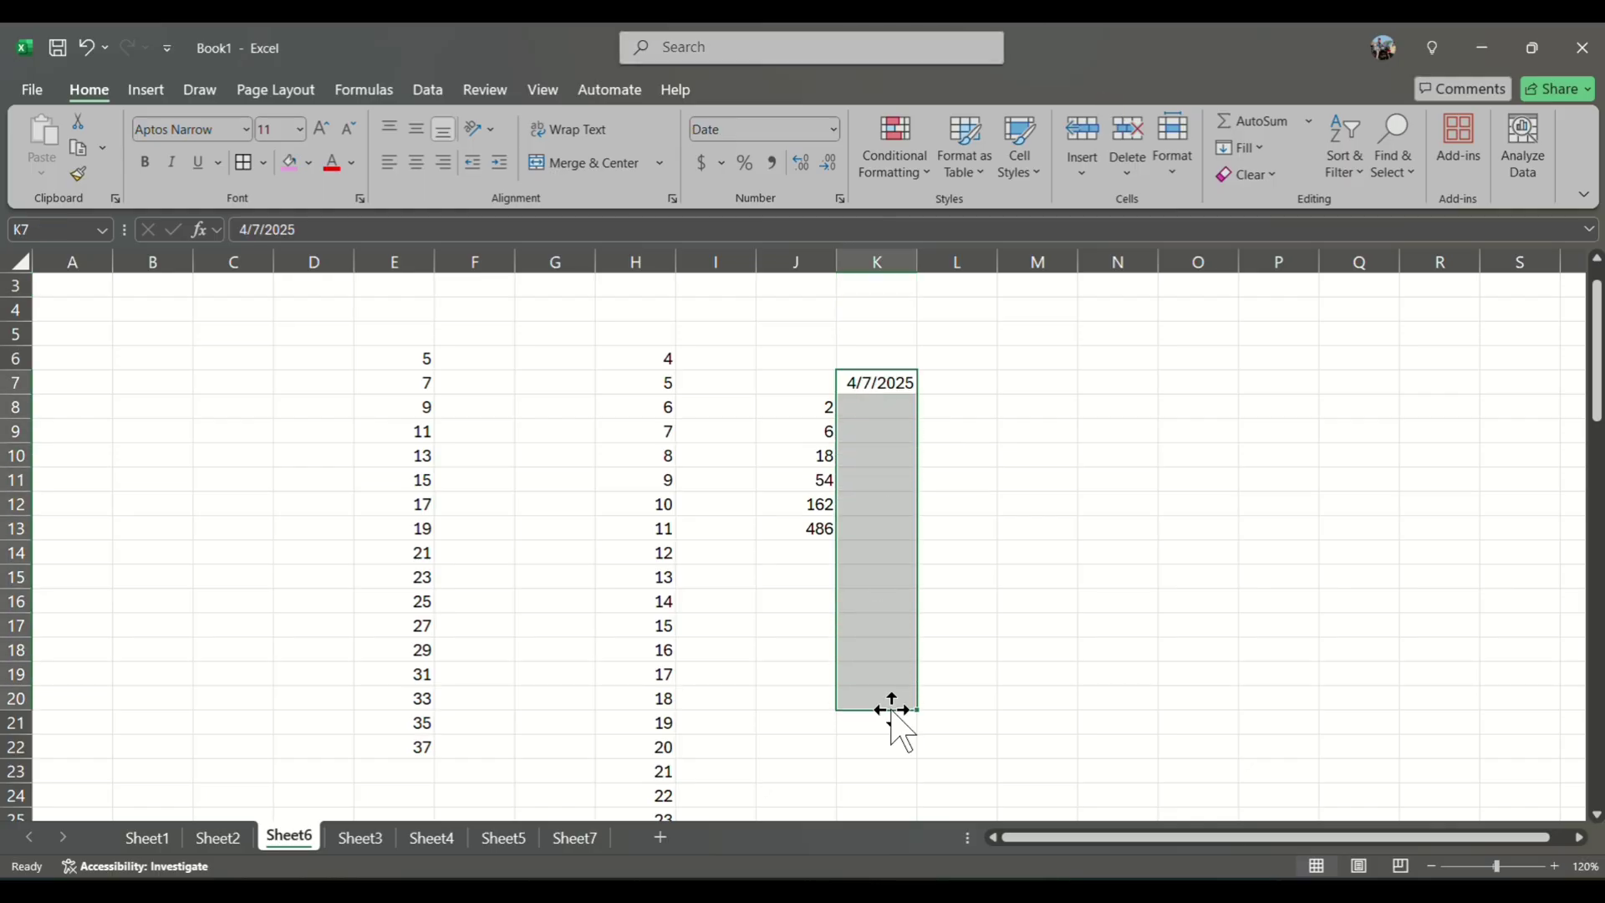
click(1241, 148)
click(1294, 321)
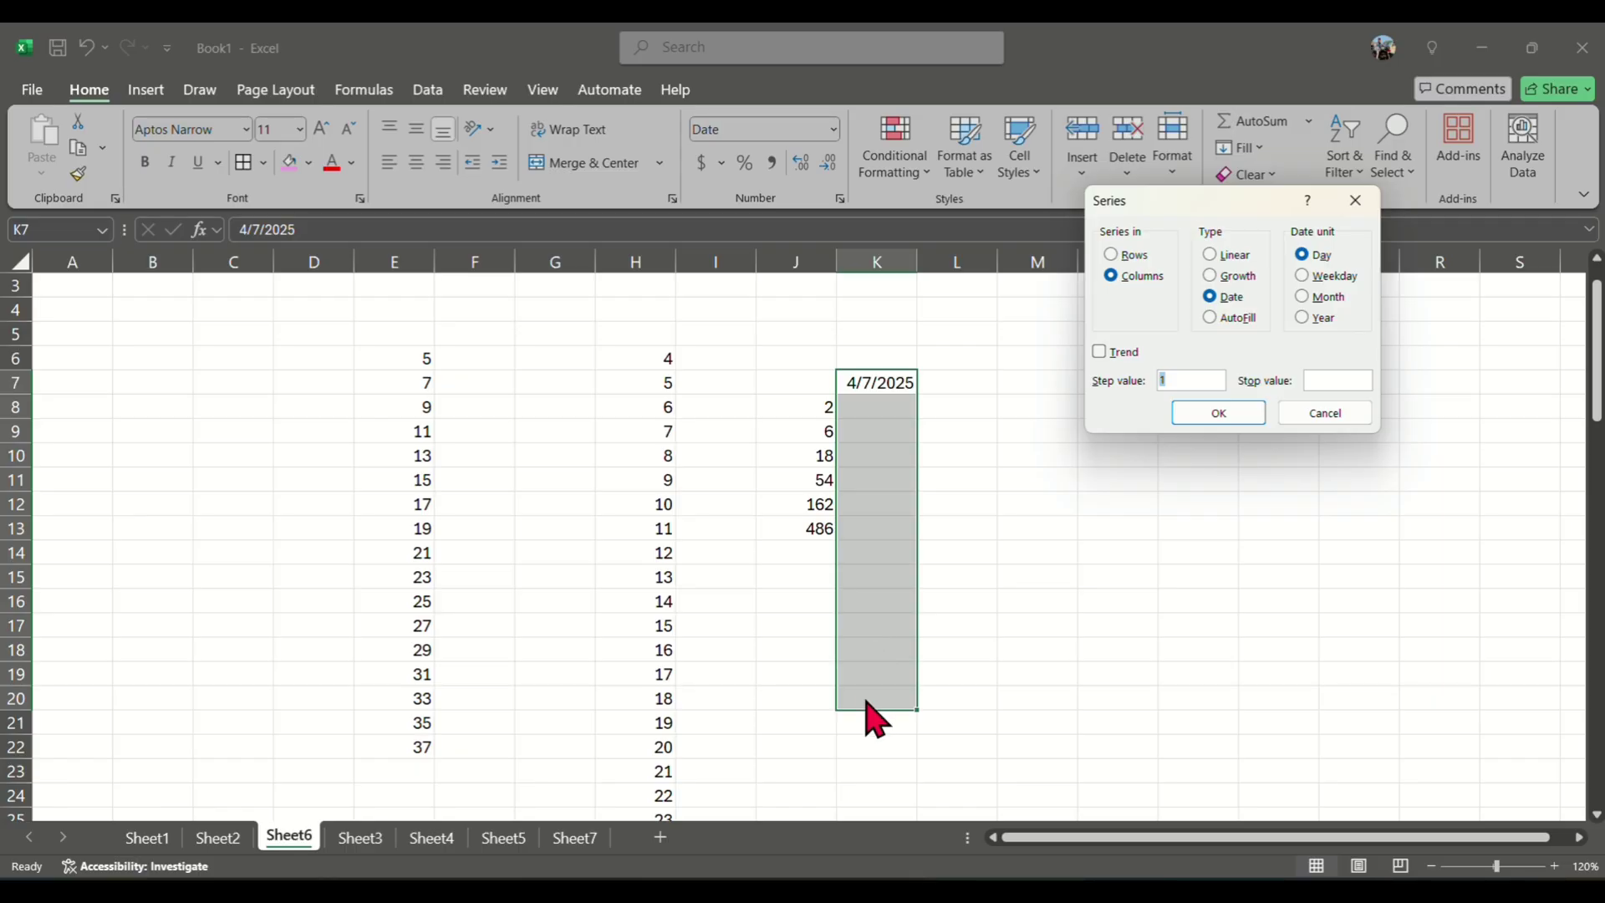
click(1304, 280)
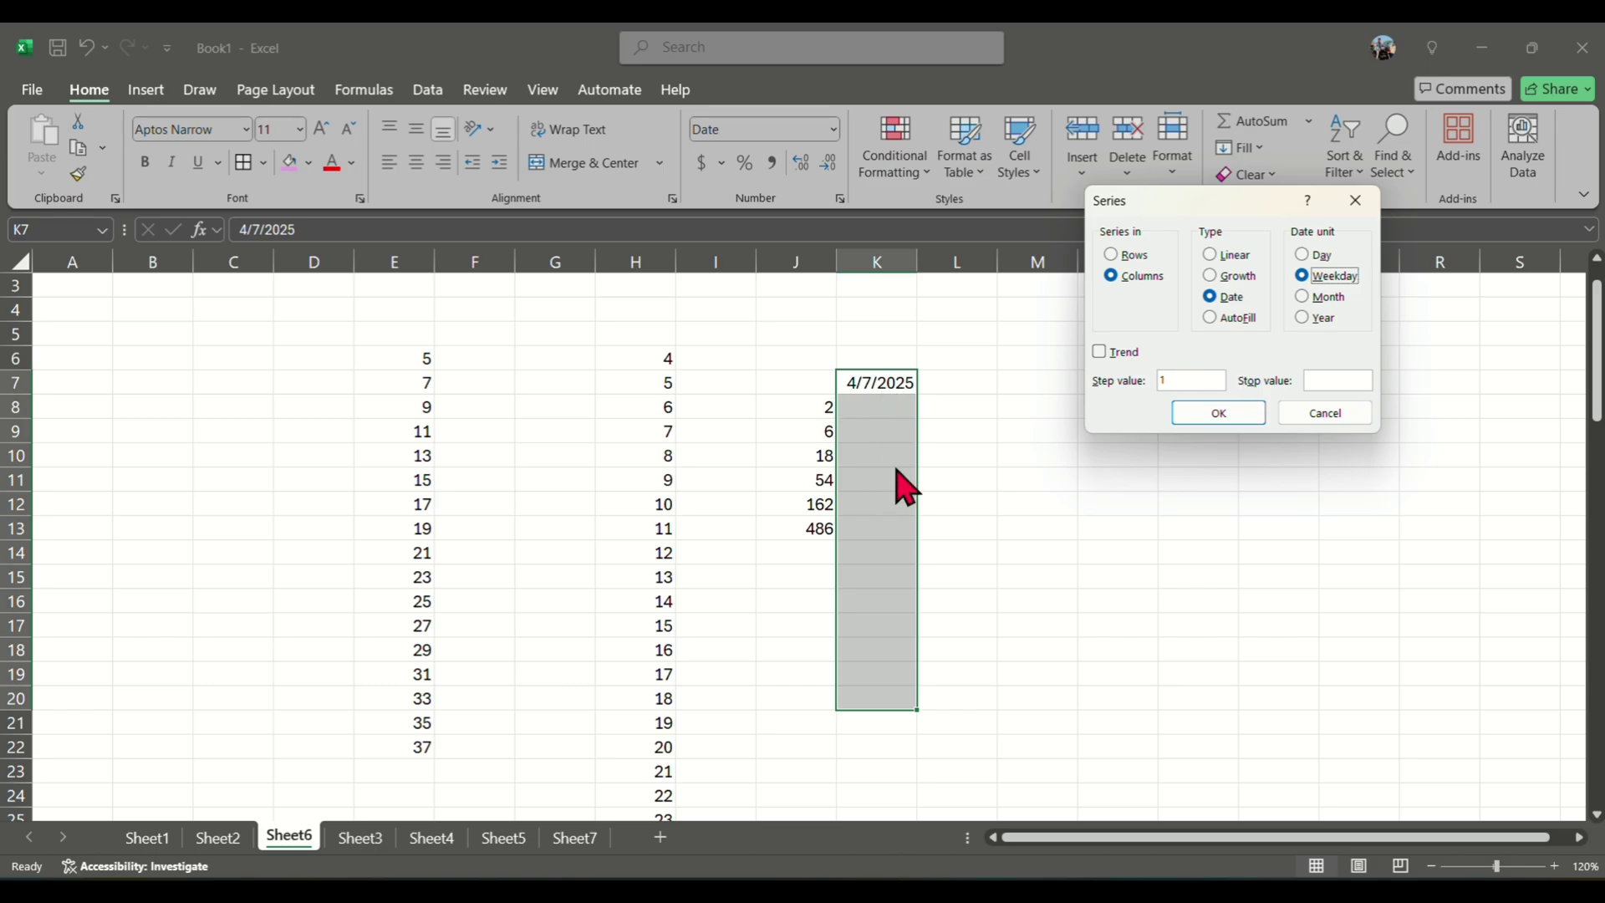
click(1319, 297)
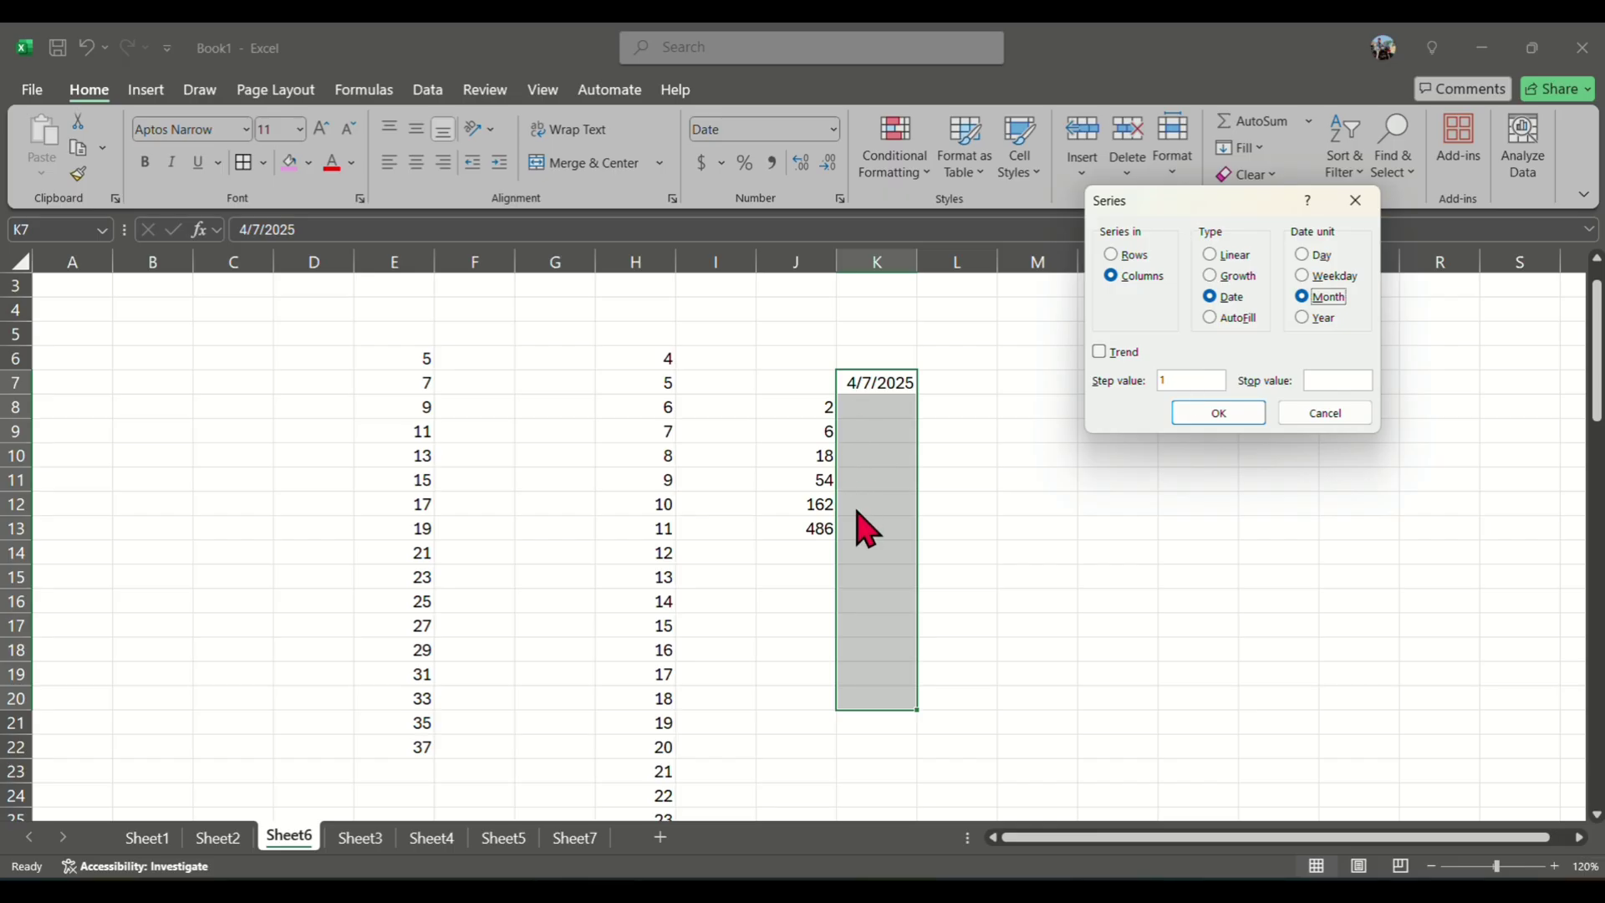
click(1304, 321)
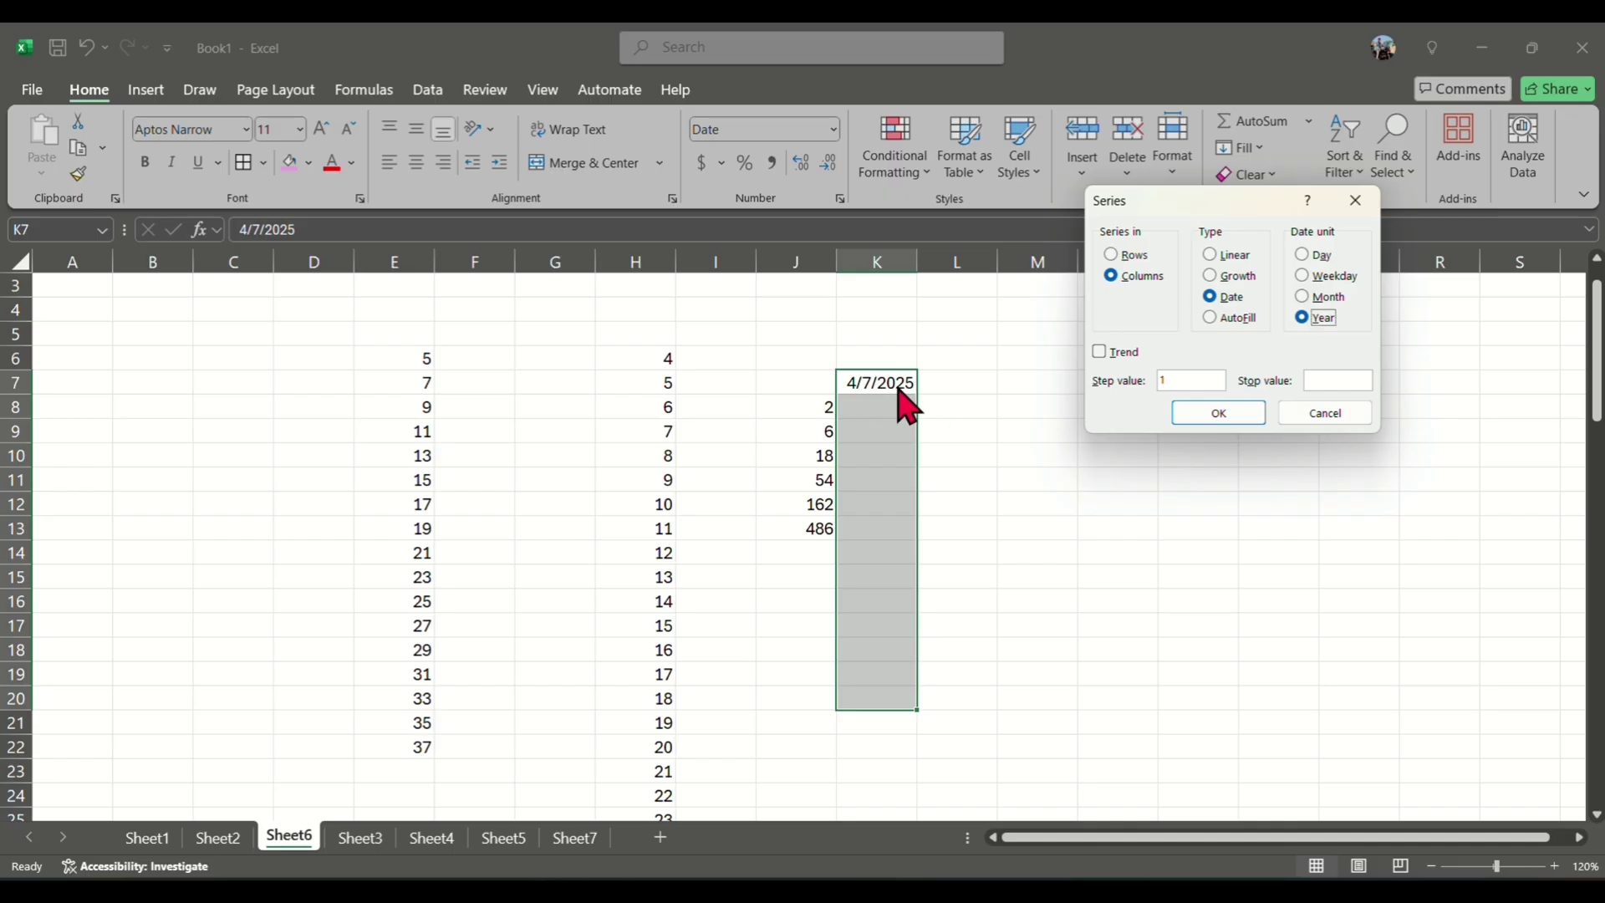
click(1171, 380)
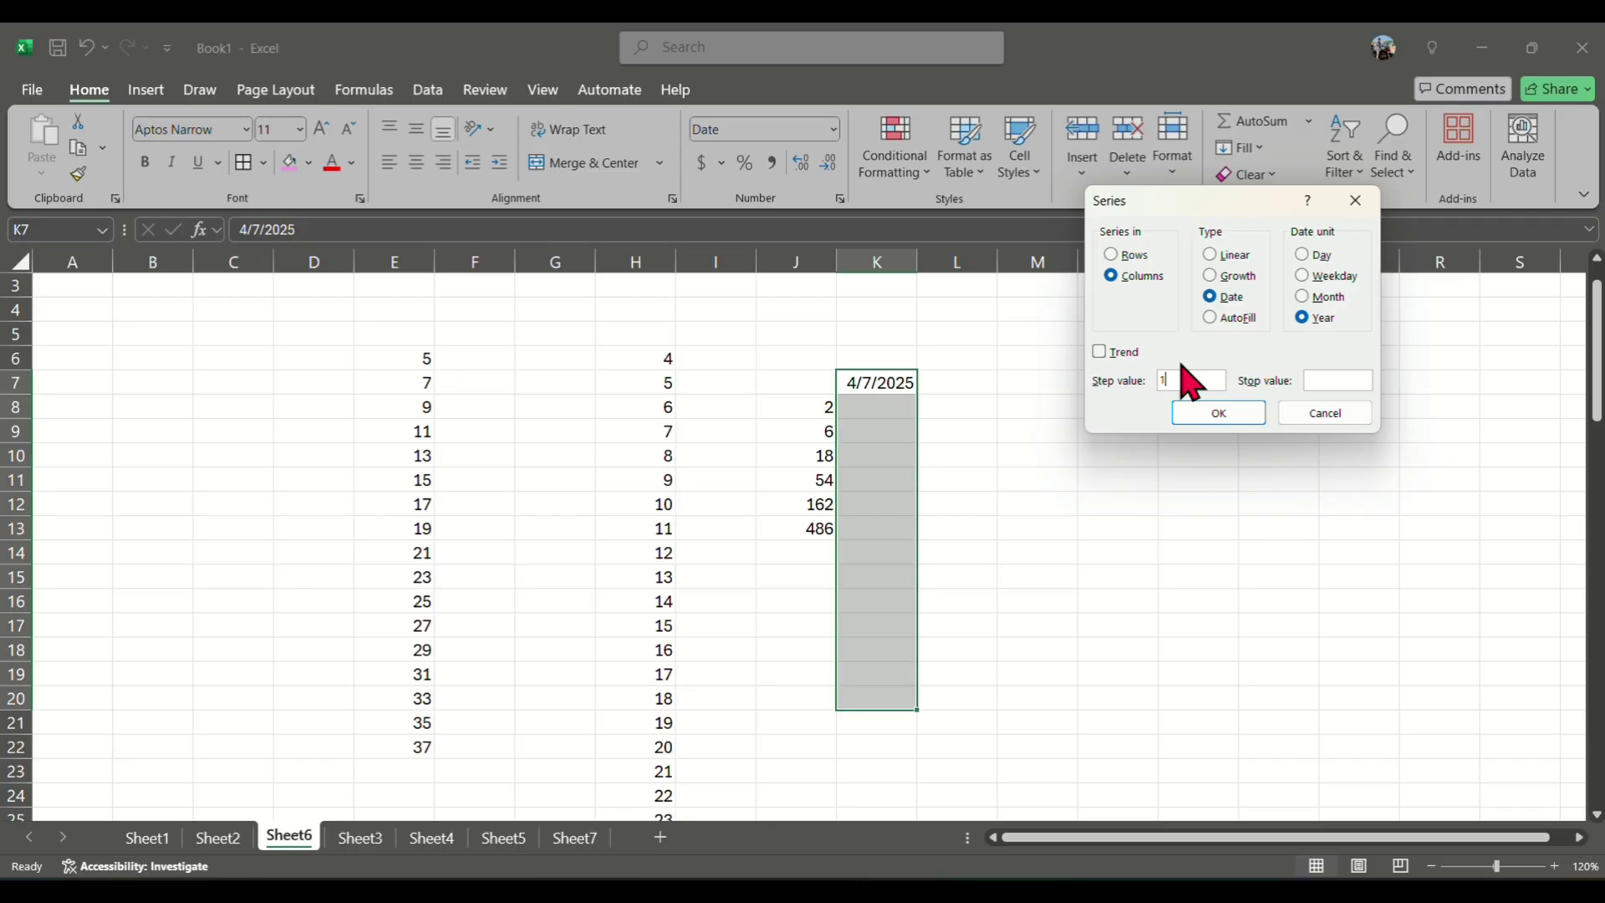
click(1309, 256)
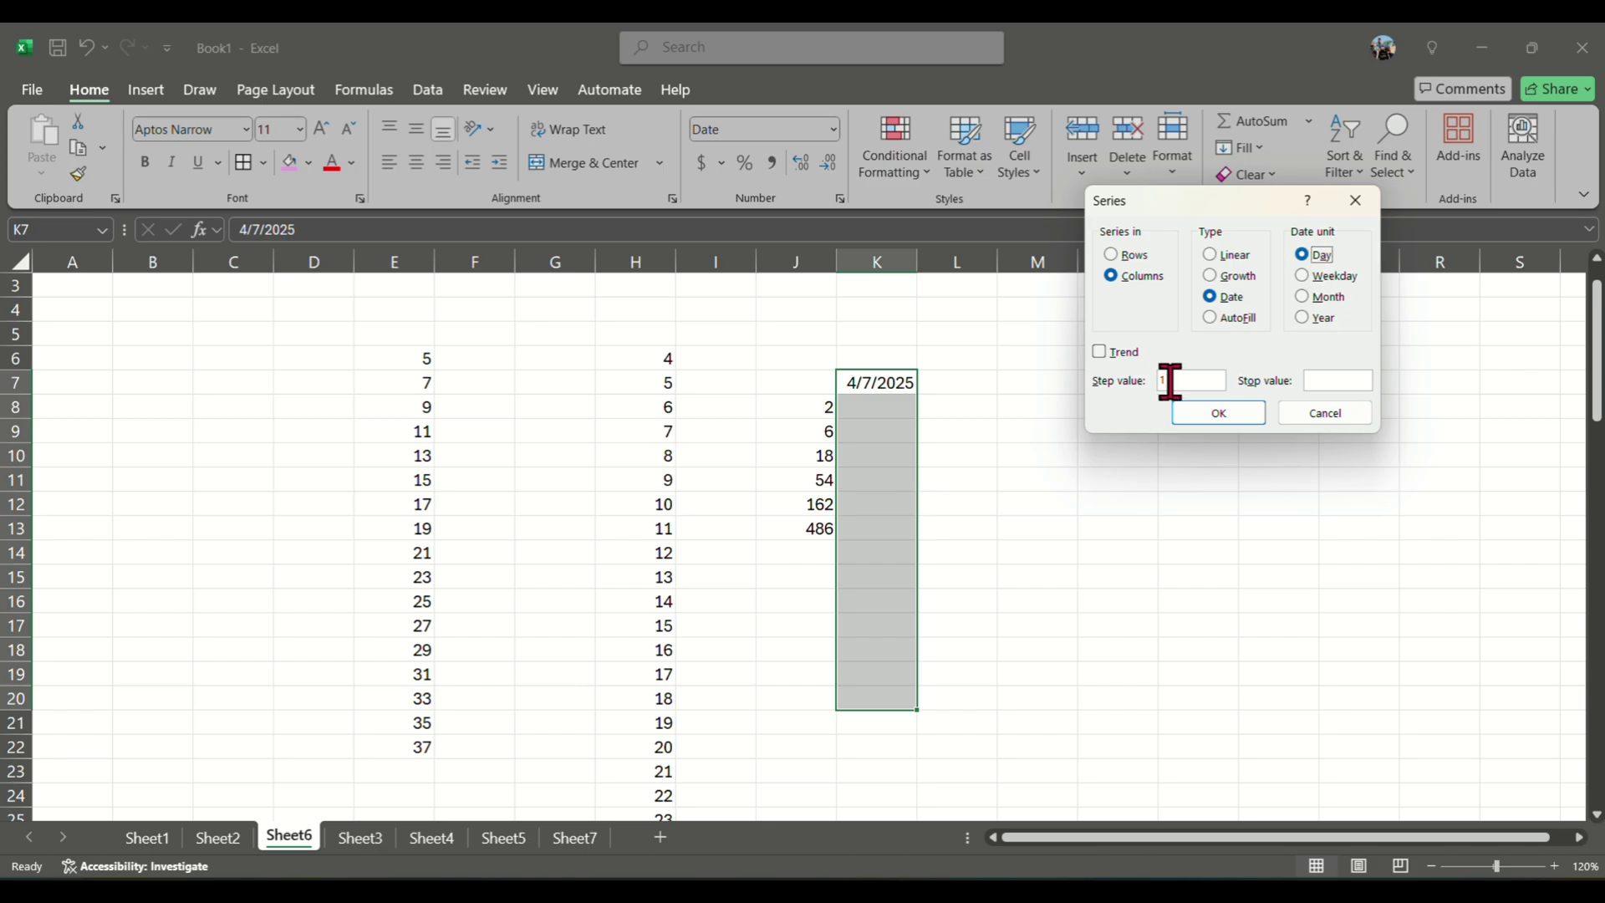
click(1232, 423)
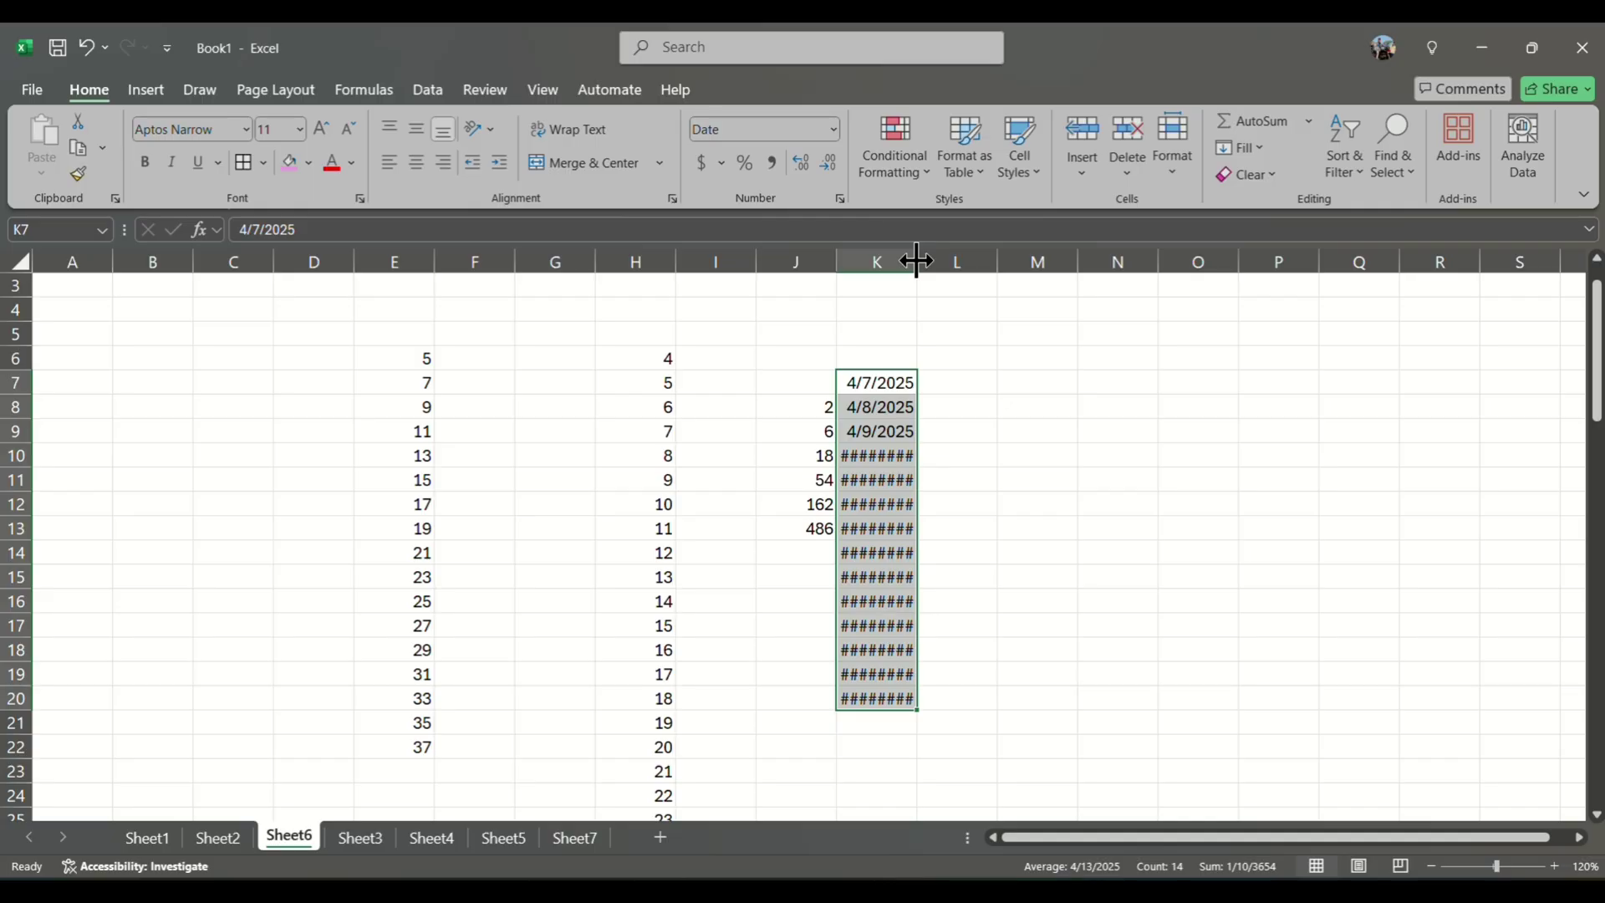
Widen column K to fit its dates, and undo both the widening and the daily date fill
drag(916, 261, 955, 257)
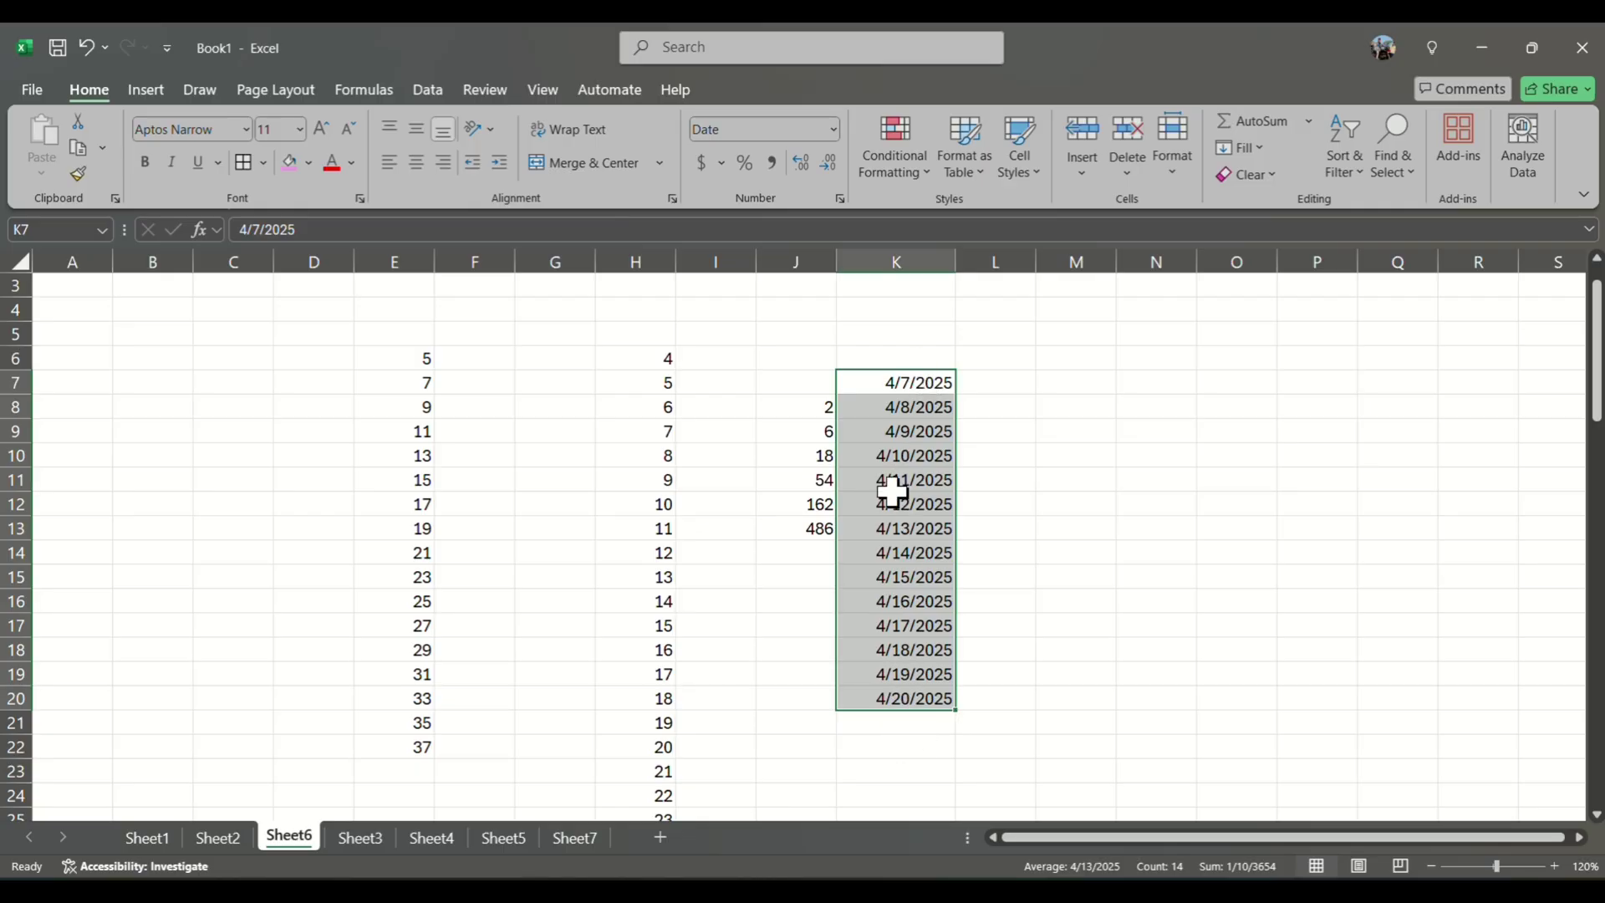
click(89, 55)
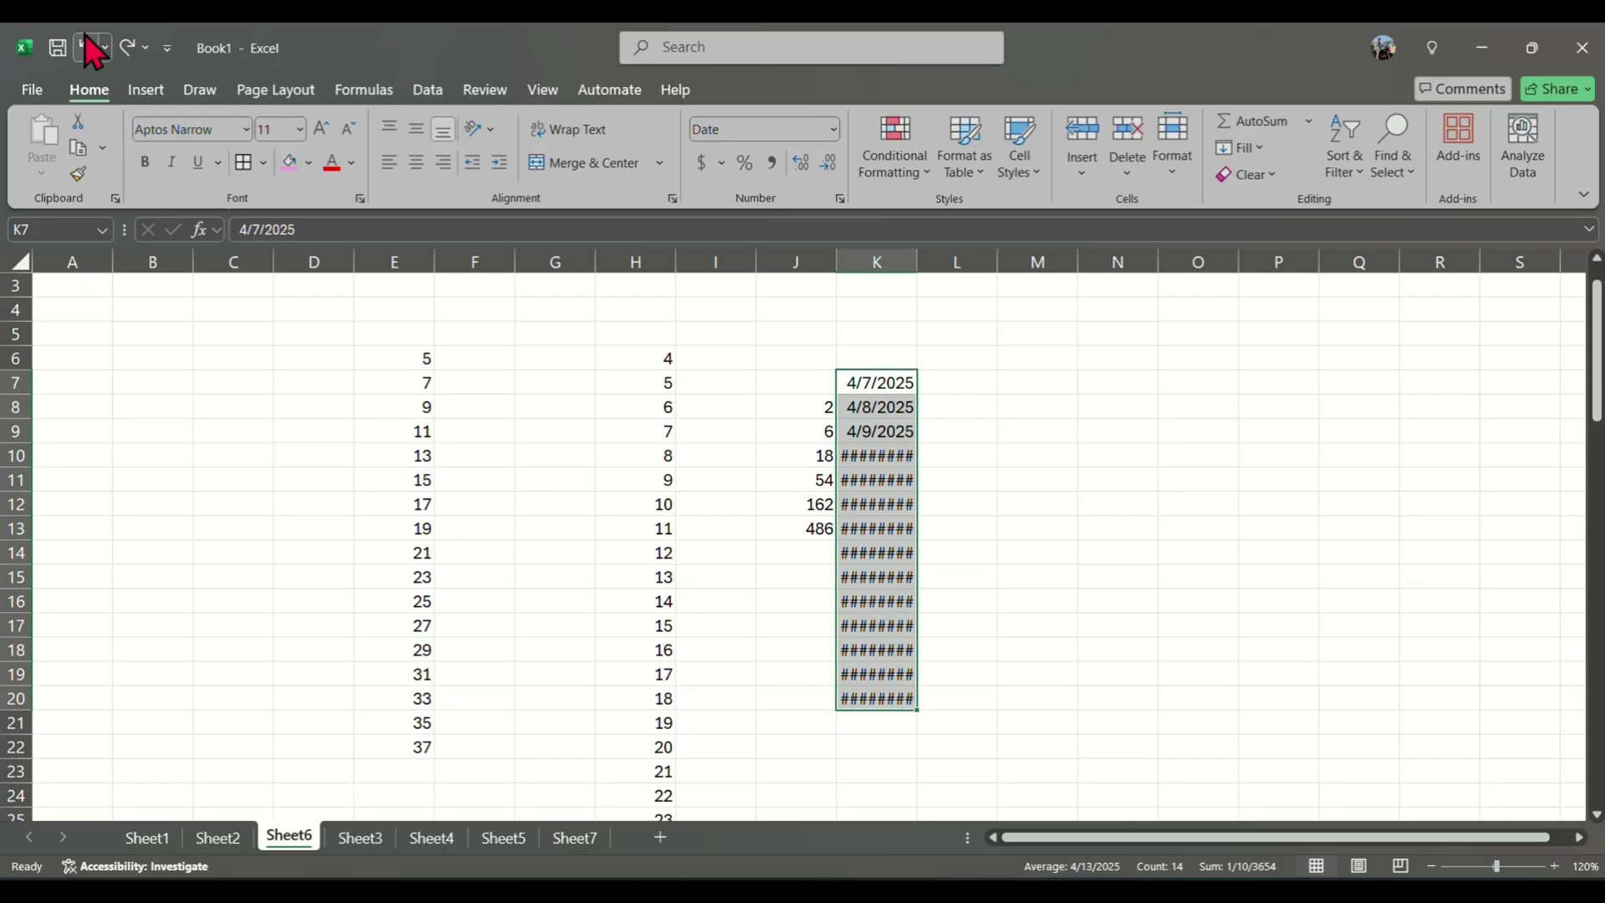
click(87, 42)
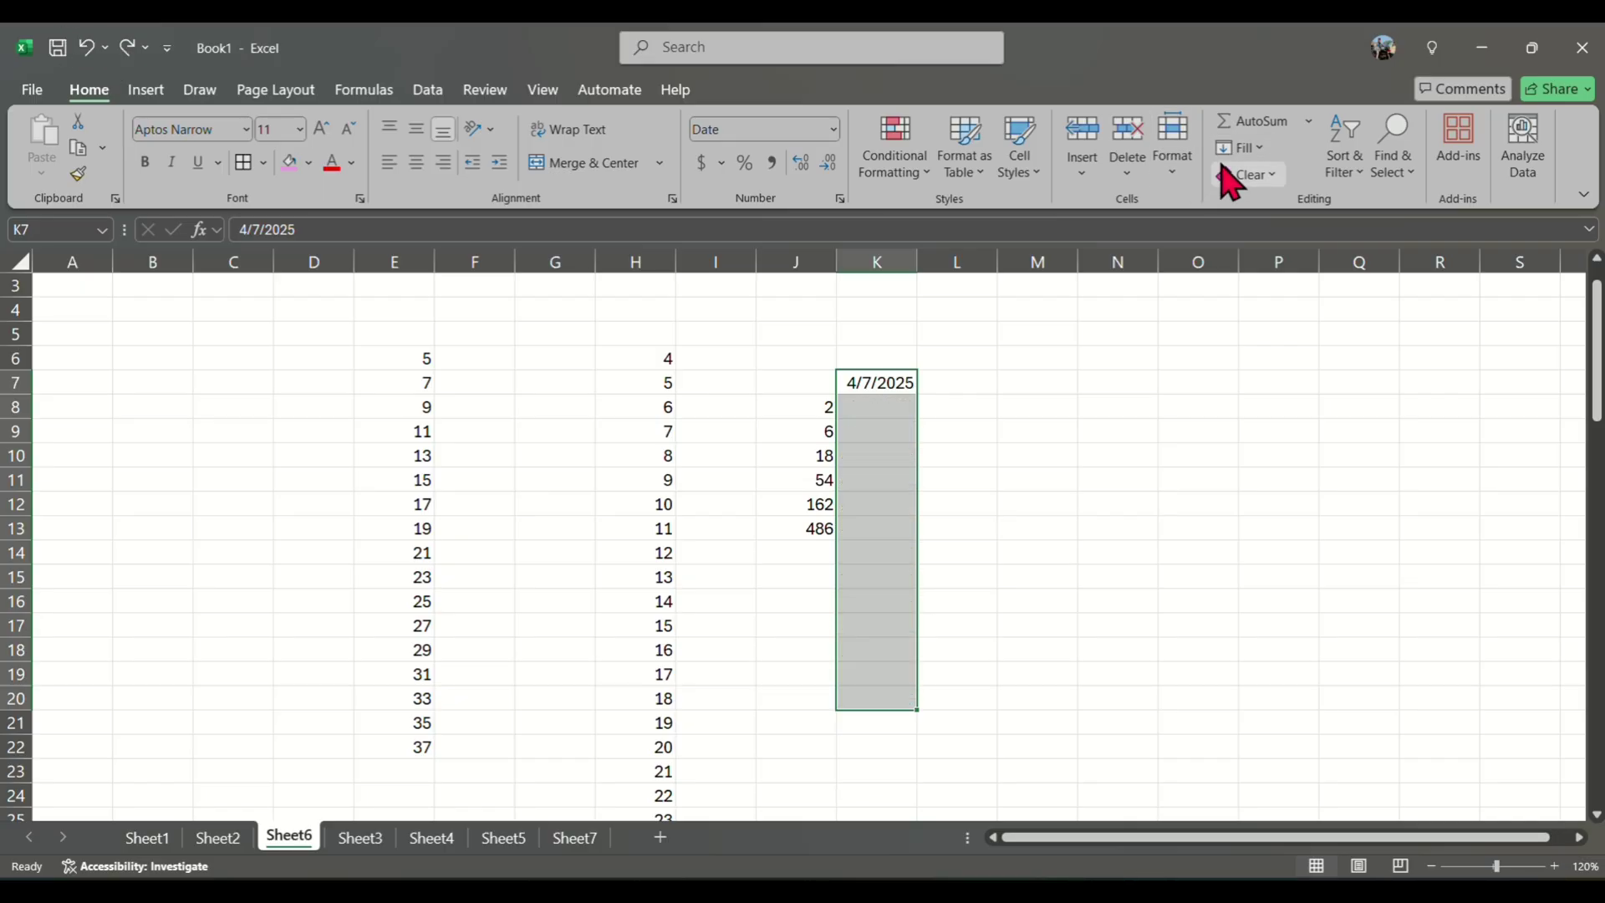
Try filling K7:K20 in columns with a weekday date series using step value 1, and undo it
click(1261, 150)
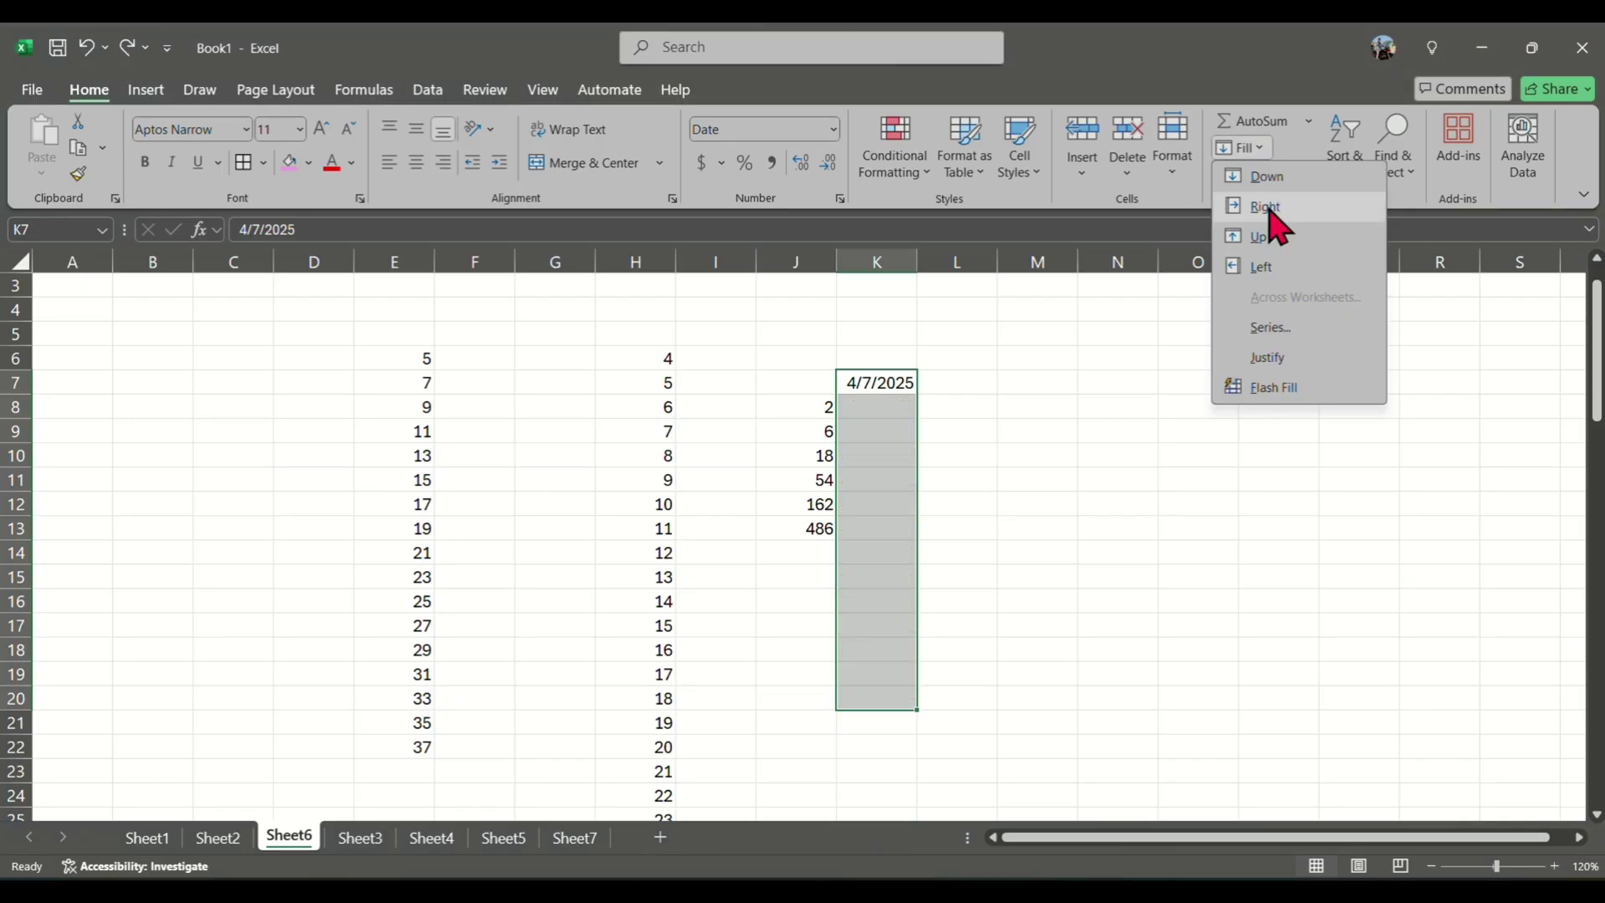
click(1292, 335)
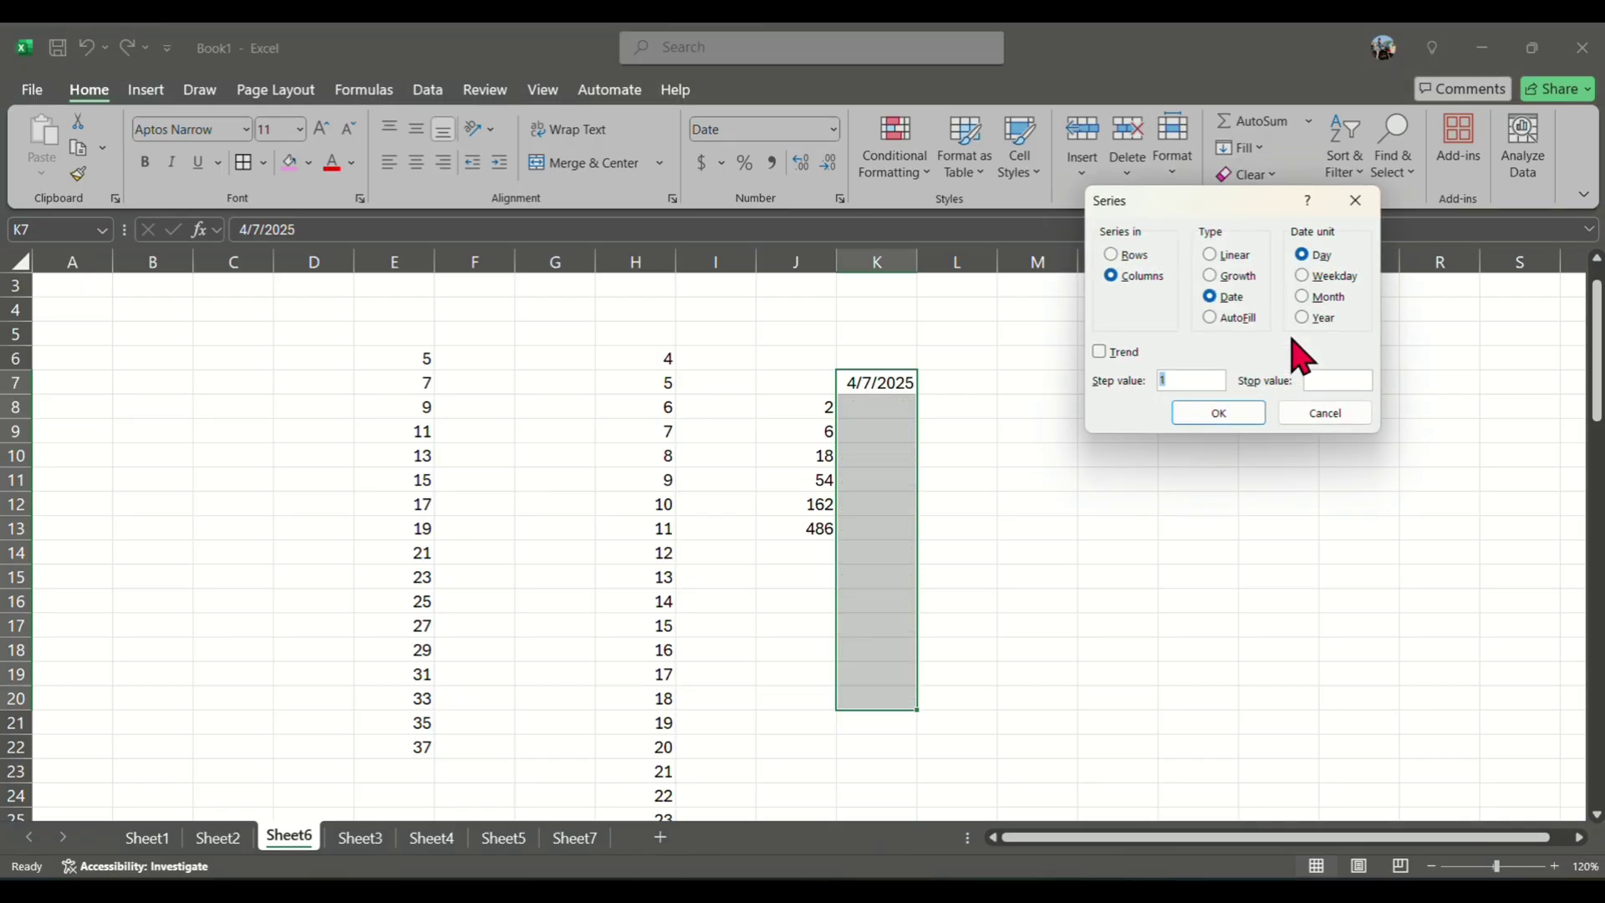
click(1302, 276)
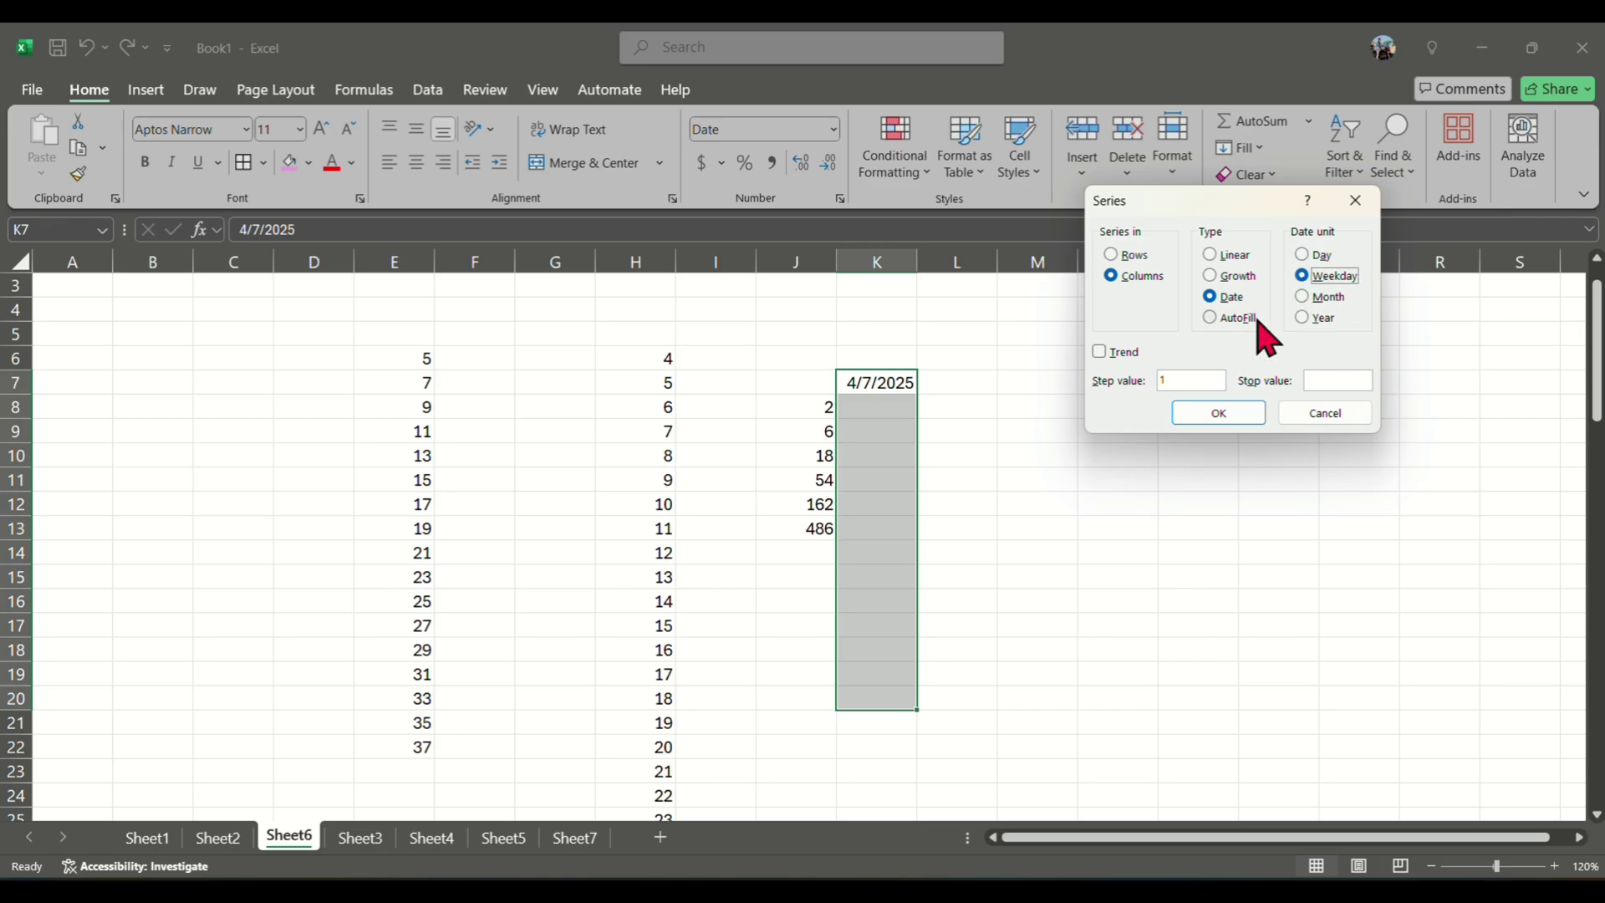
click(1208, 412)
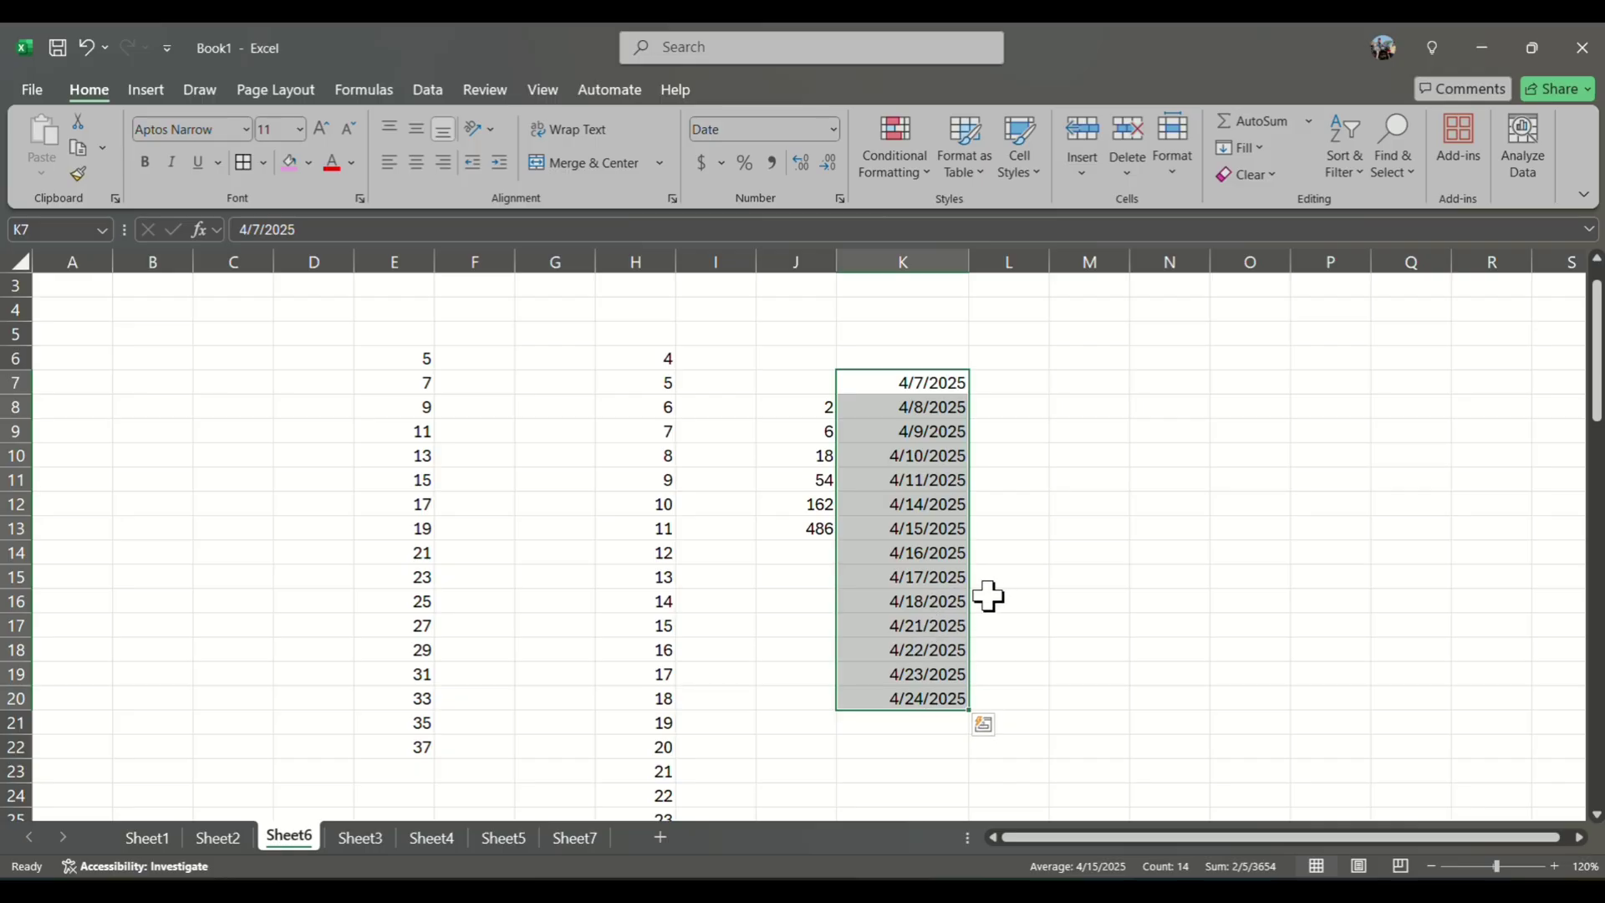
click(87, 49)
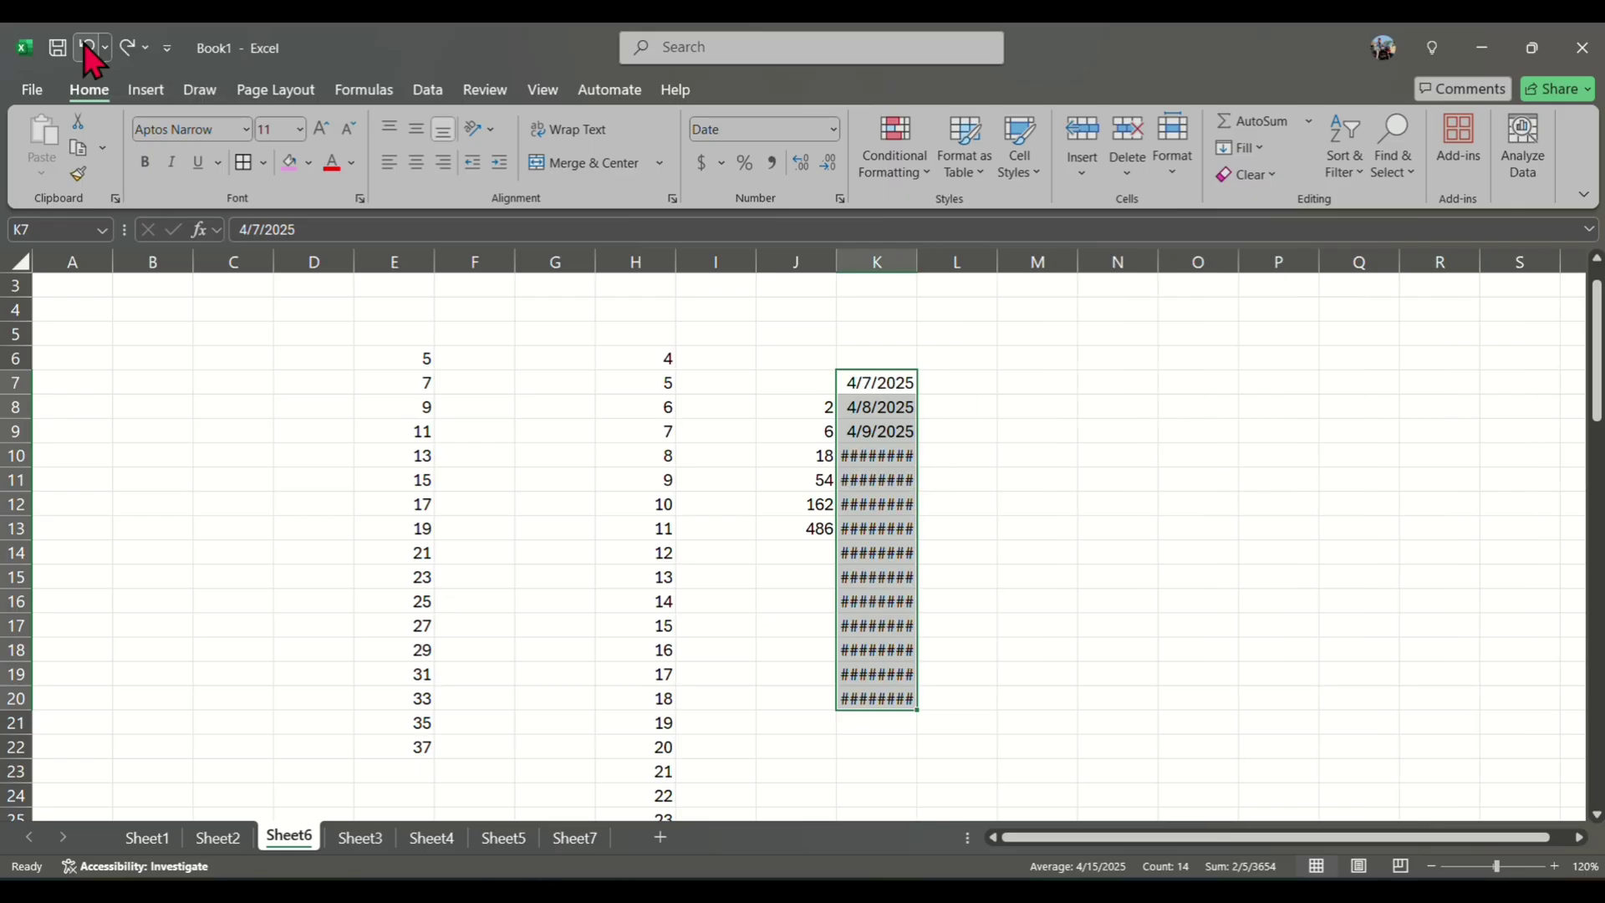
click(86, 49)
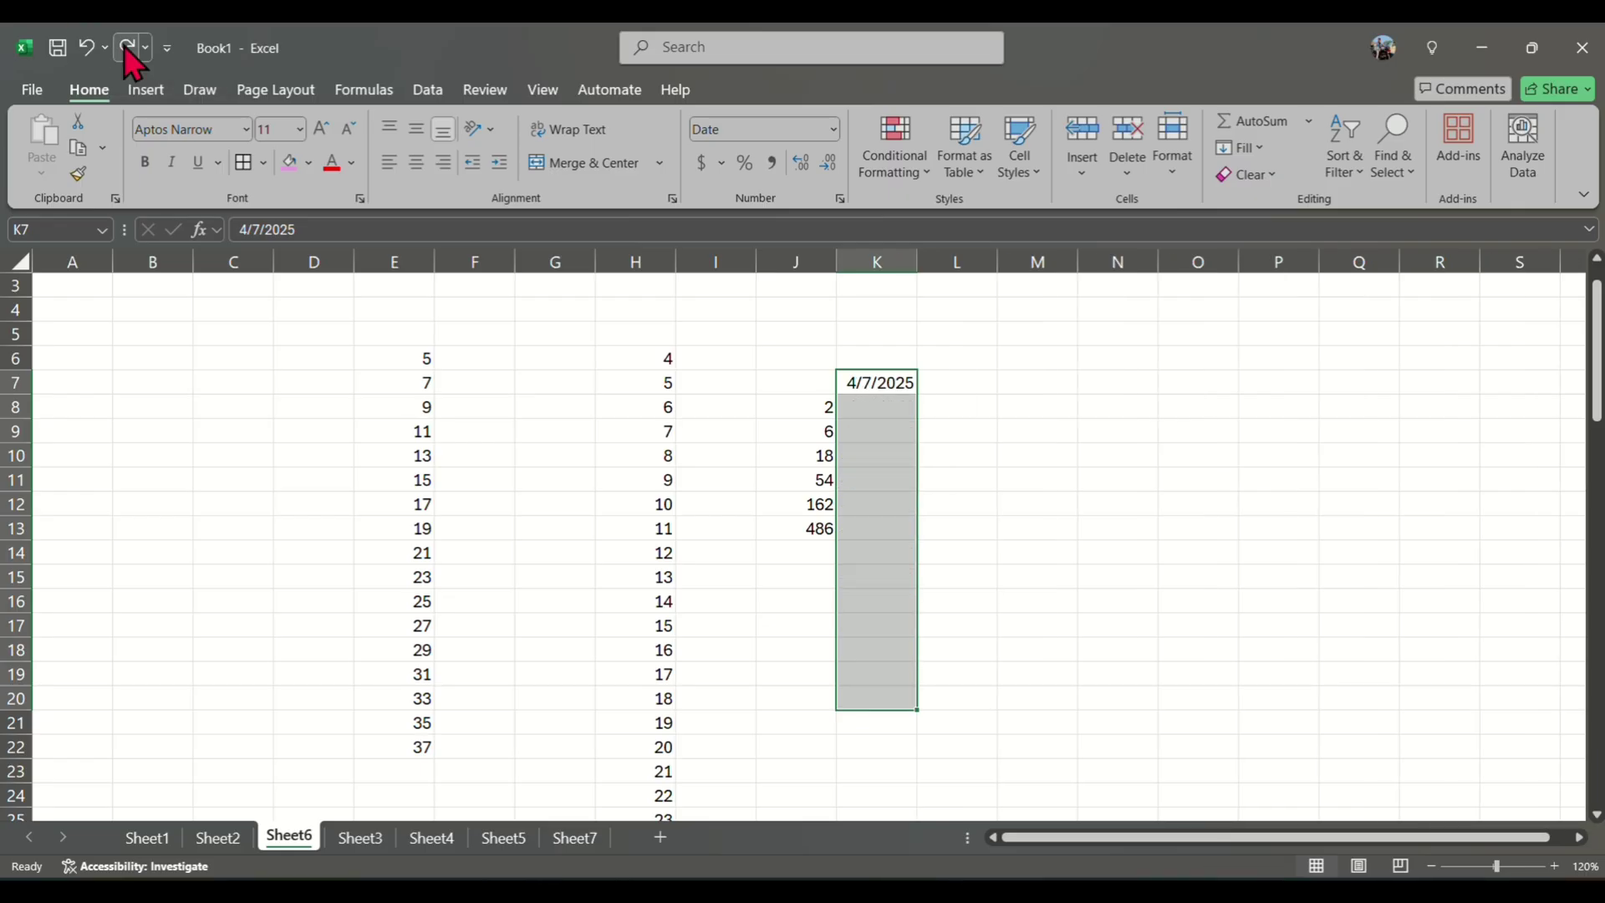
Try filling K7:K20 in columns with monthly dates using step value 1, widen column K, and undo both changes
click(1245, 147)
click(1275, 328)
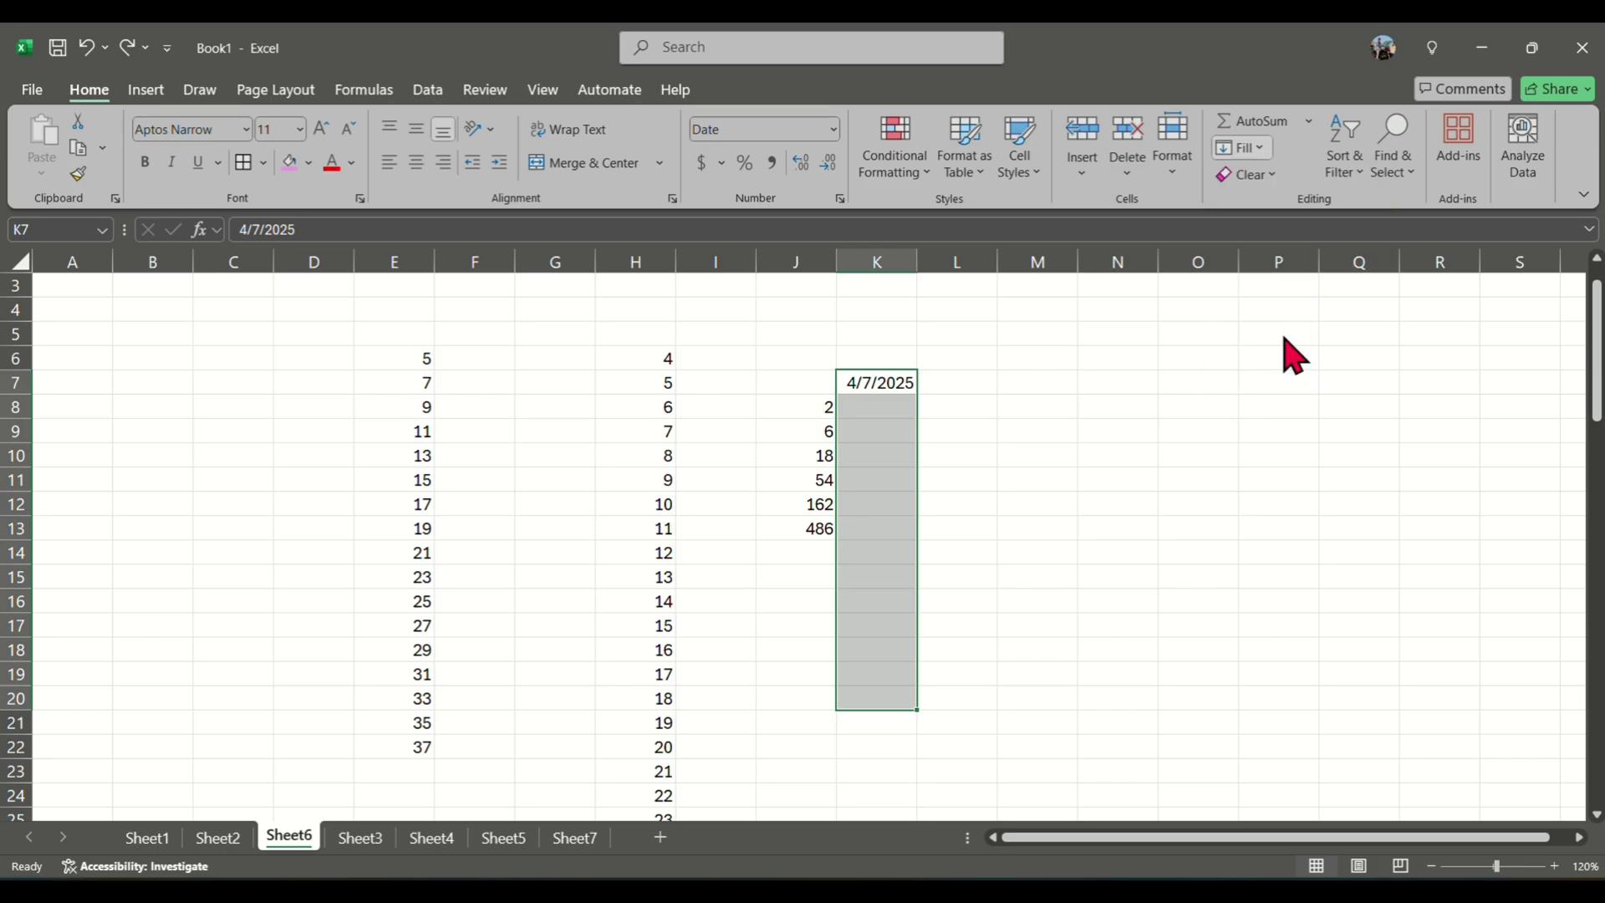
click(1314, 299)
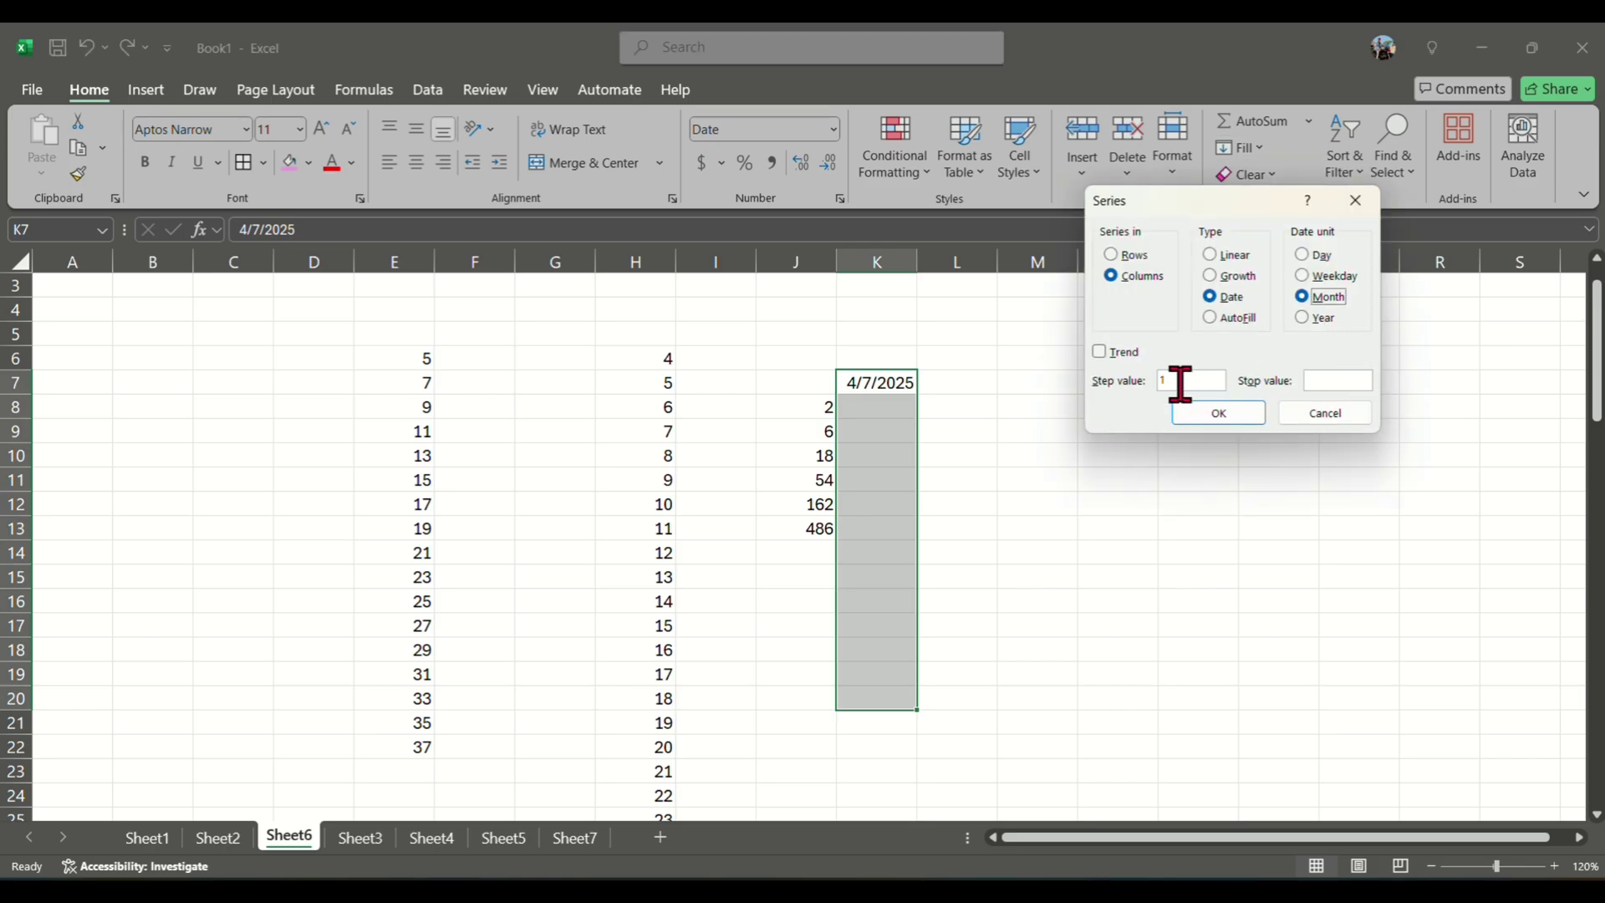
click(1217, 417)
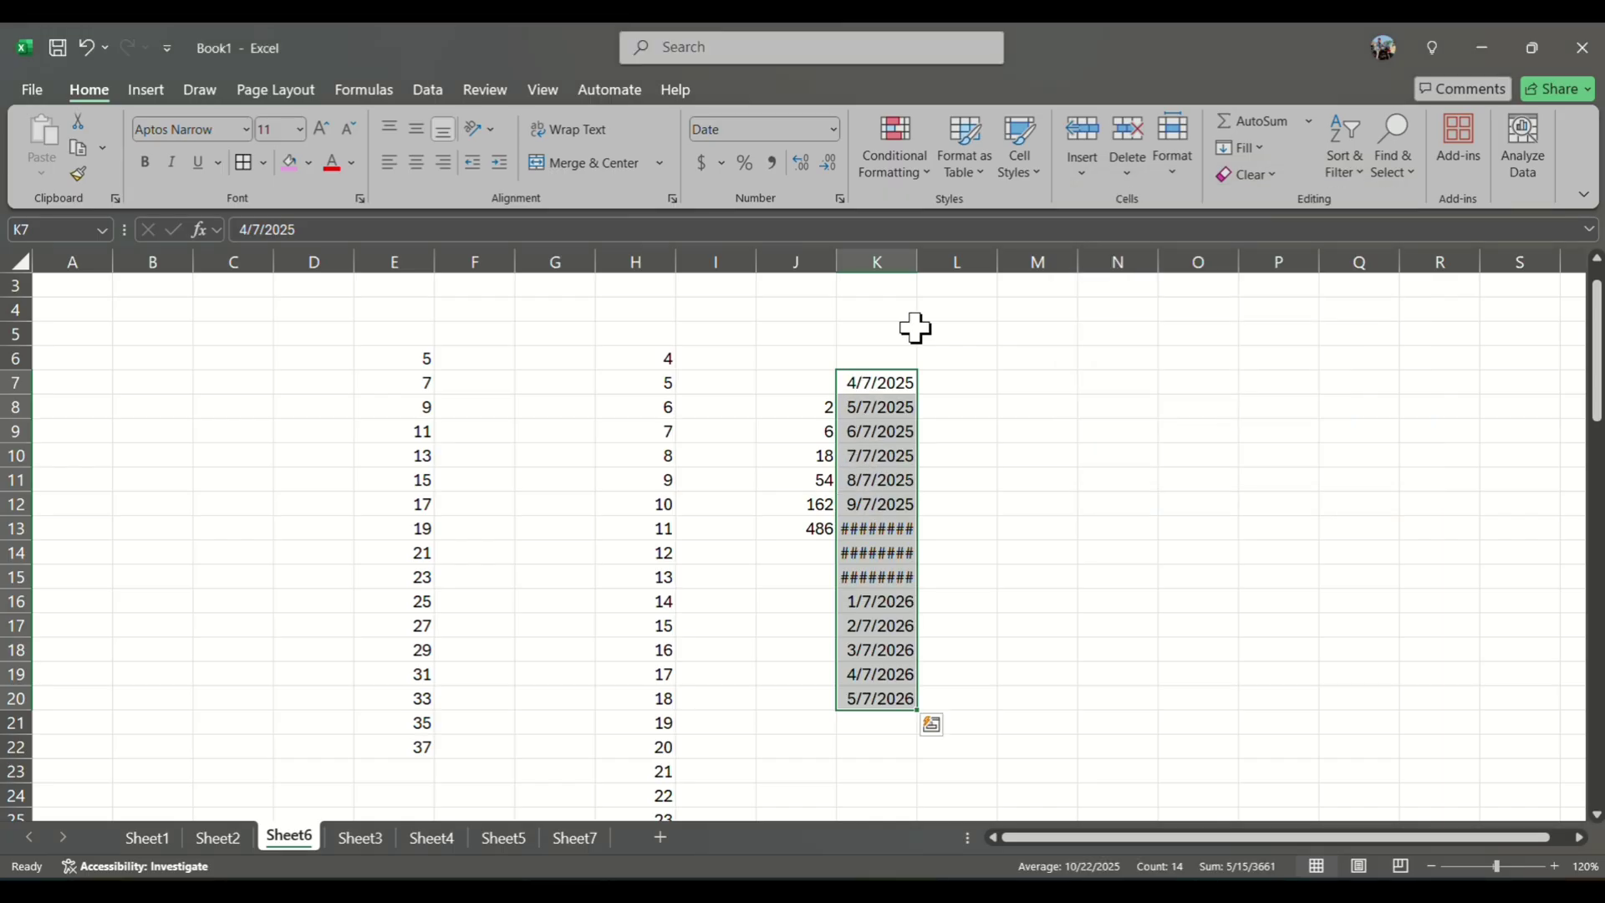
drag(918, 276, 936, 274)
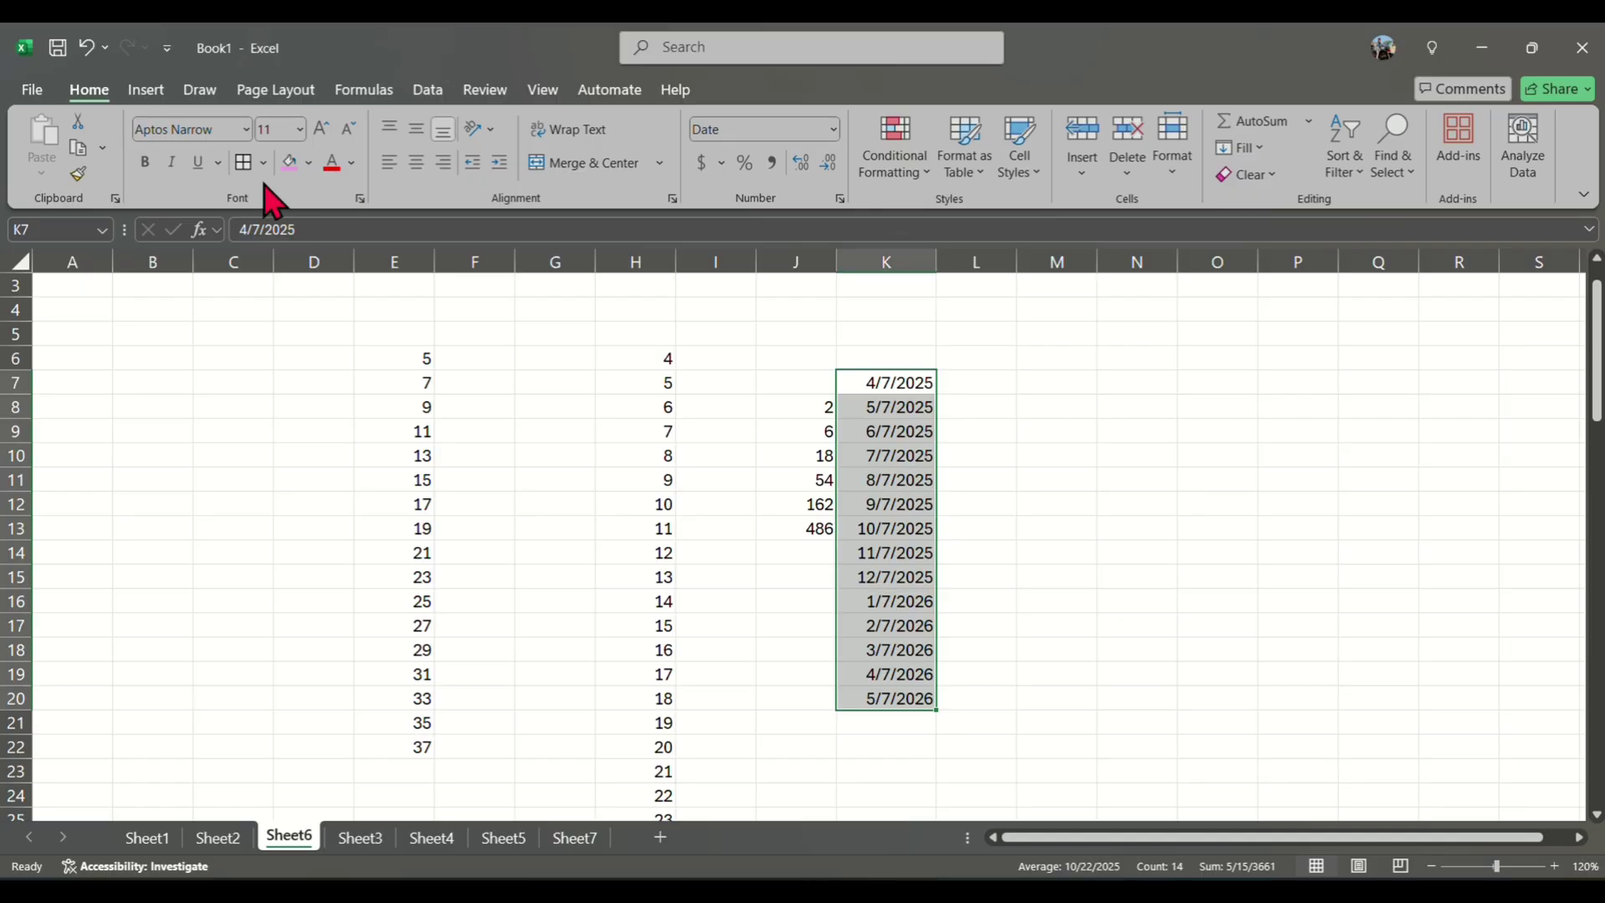
click(88, 47)
click(88, 48)
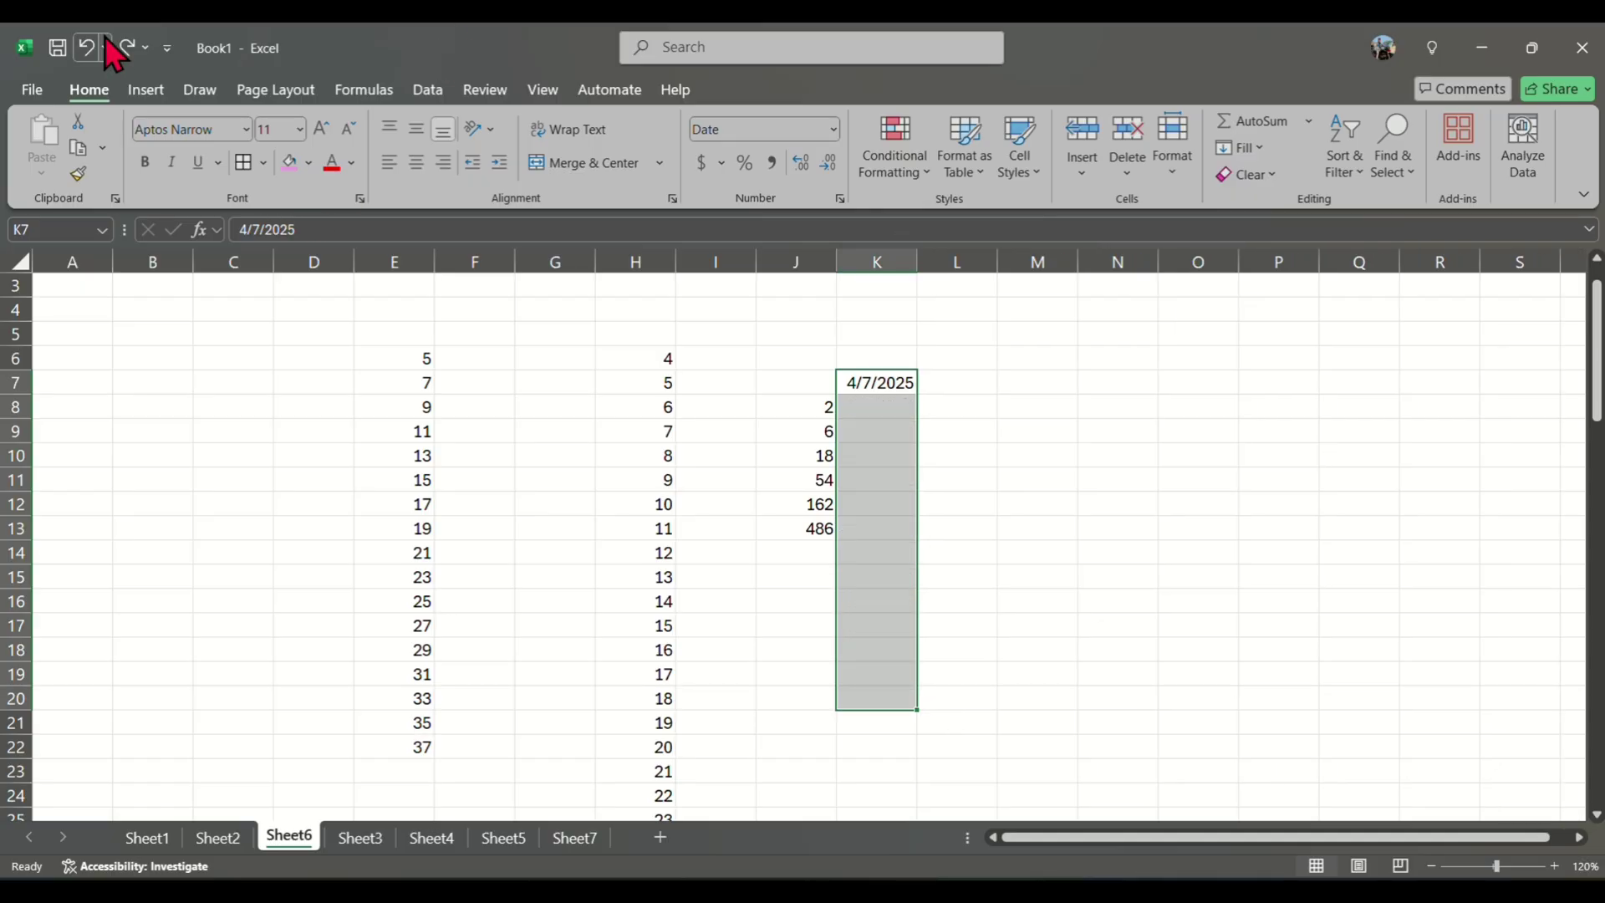
Fill K7:K20 in columns with a date series by year, using step value 1
click(1258, 149)
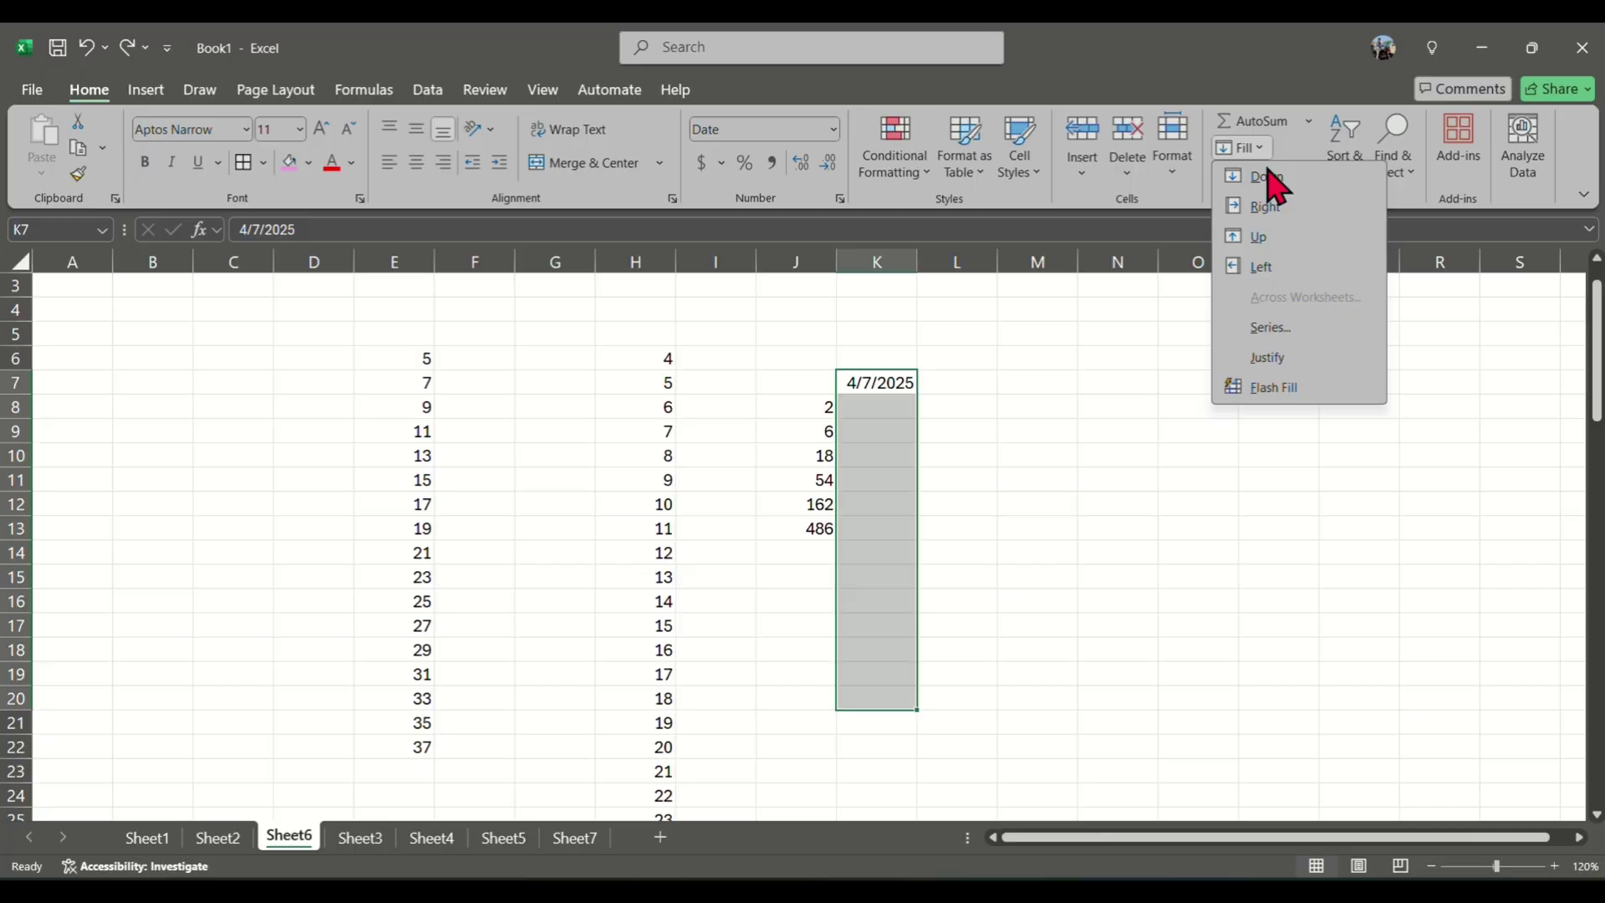
click(1288, 335)
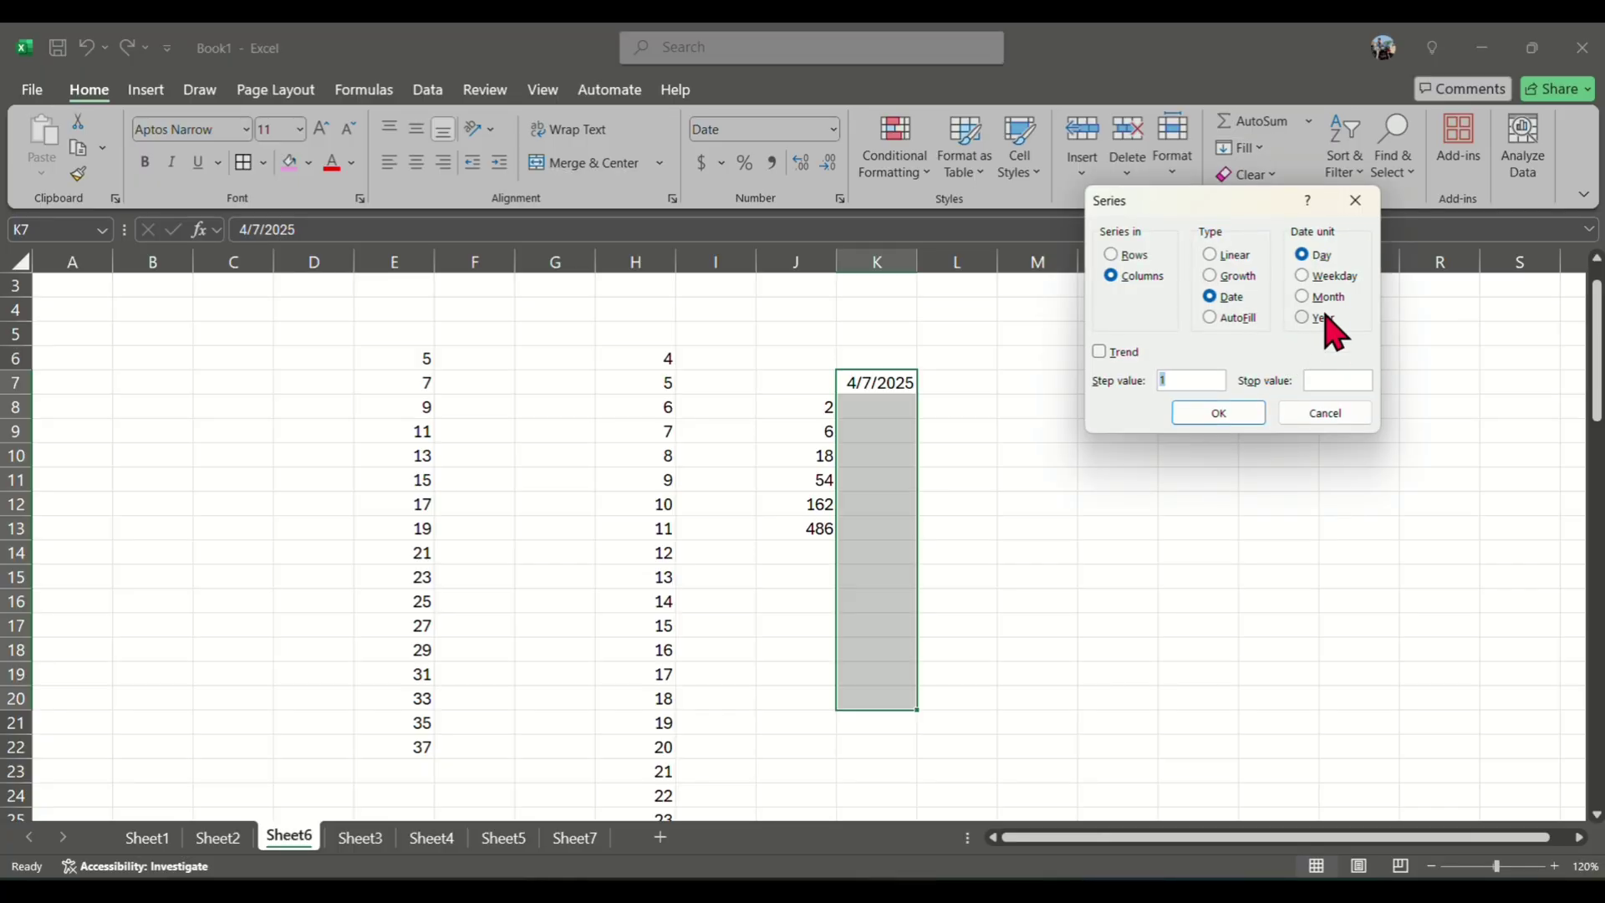
click(1302, 317)
click(1226, 416)
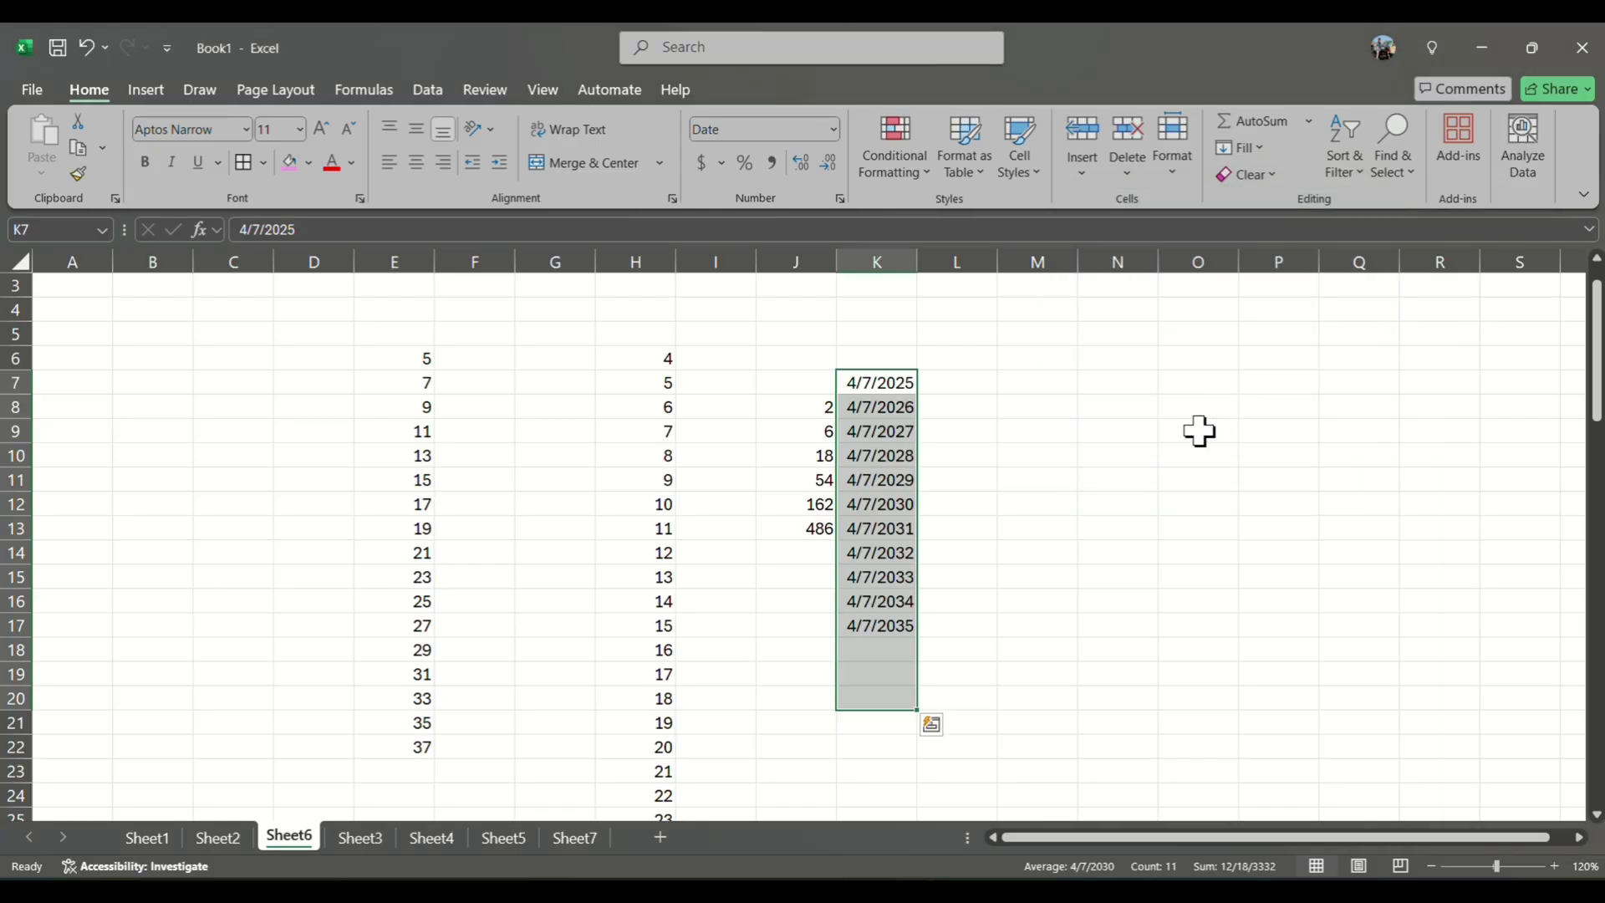
click(949, 556)
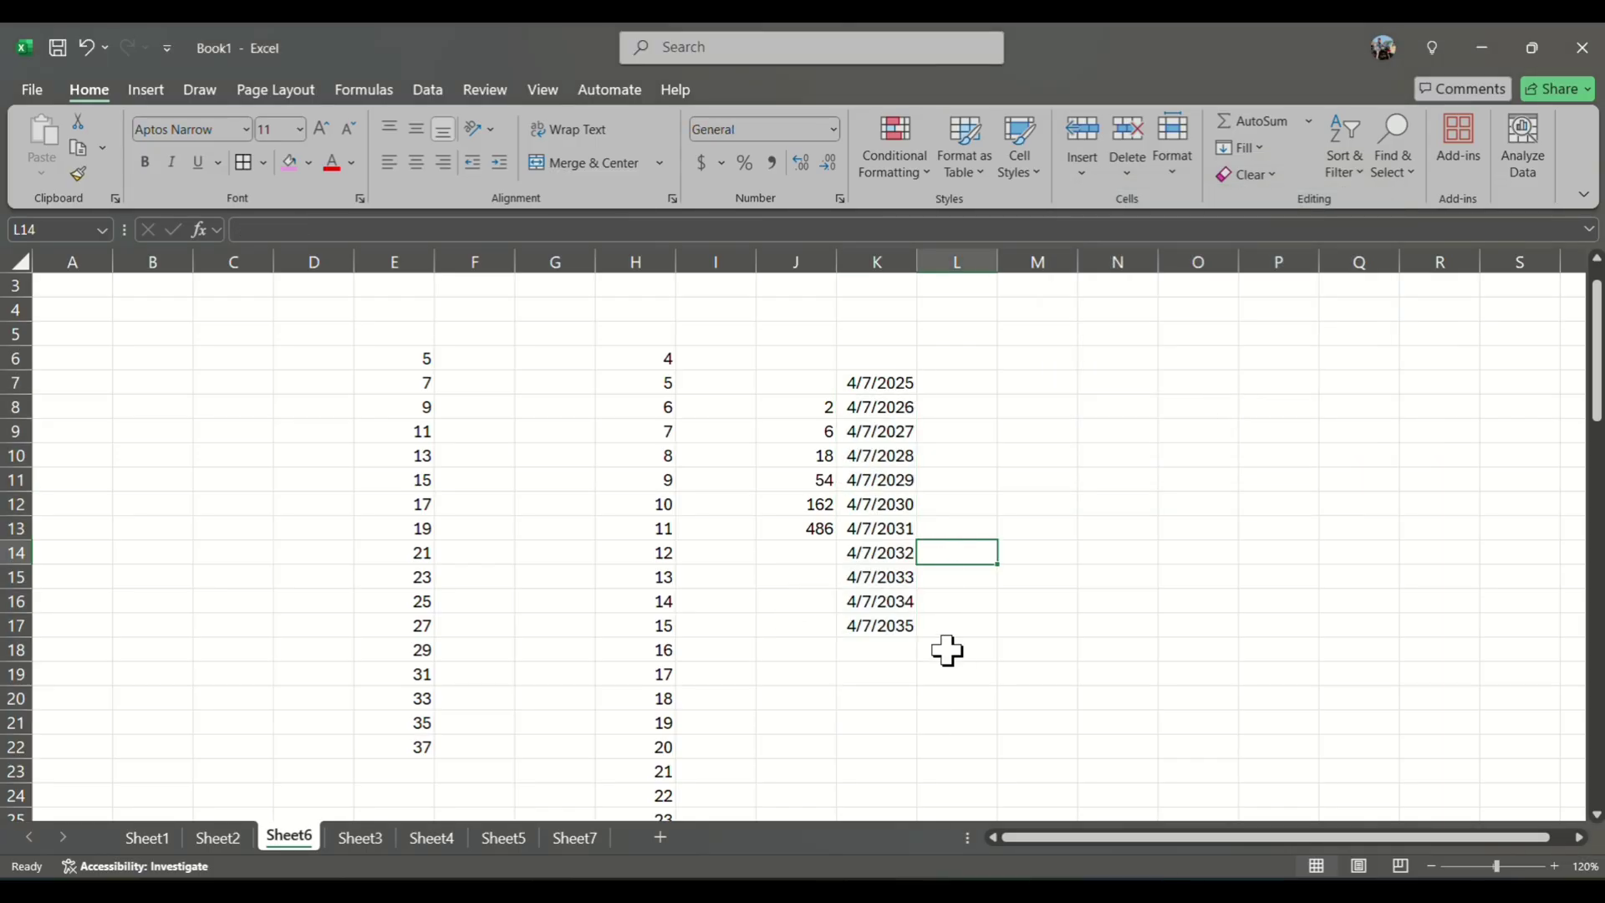
click(1254, 150)
click(1275, 329)
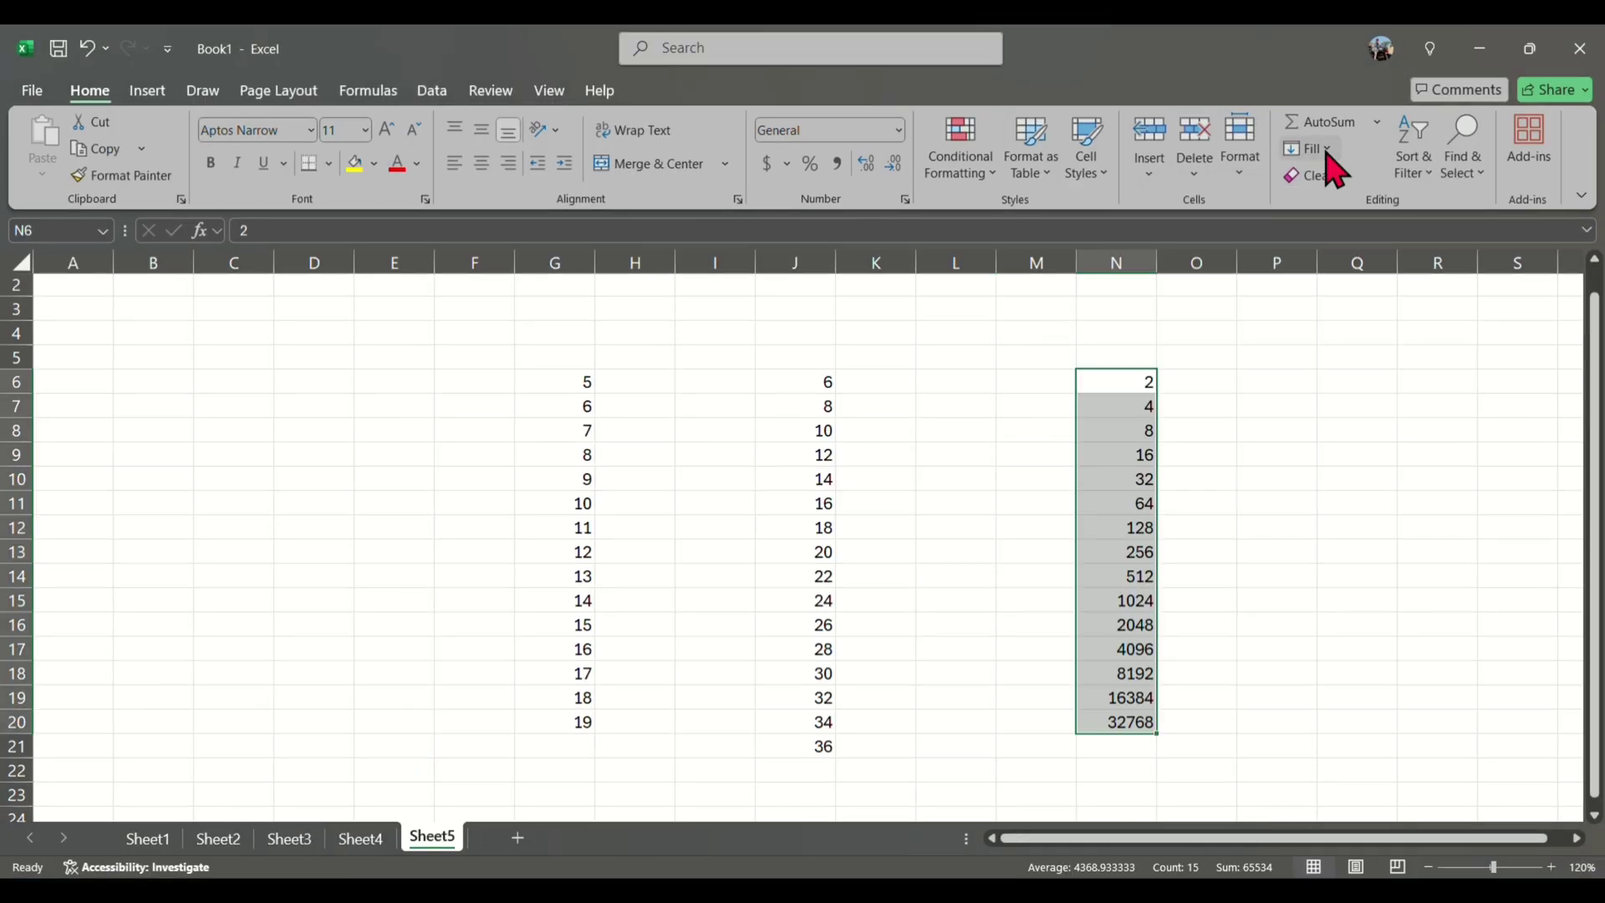
click(1311, 149)
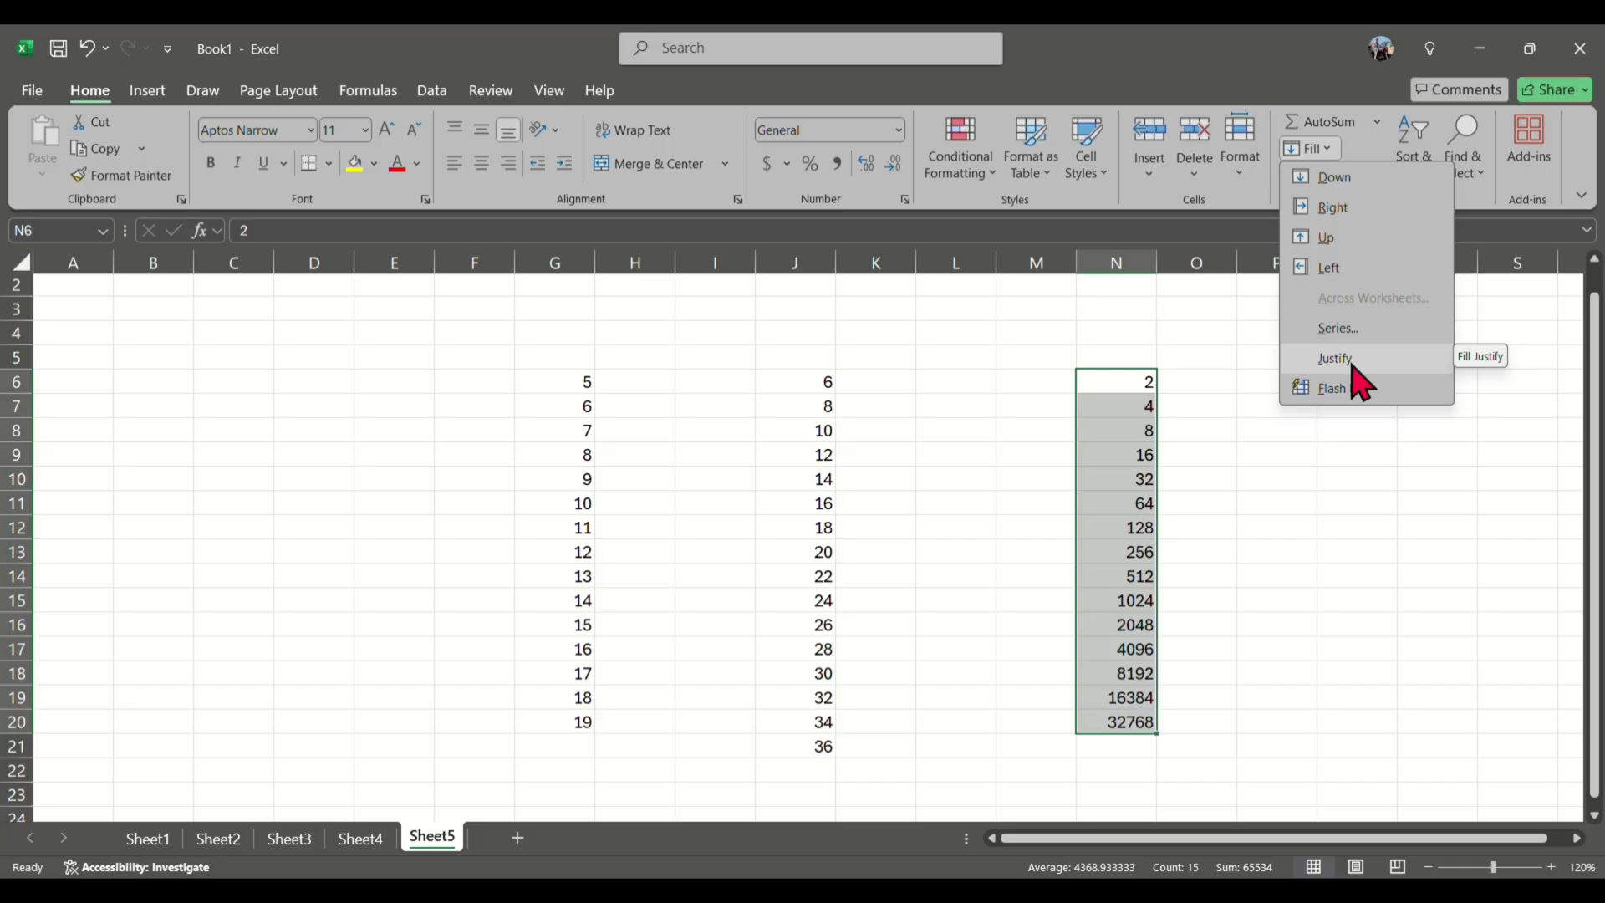
key(Escape)
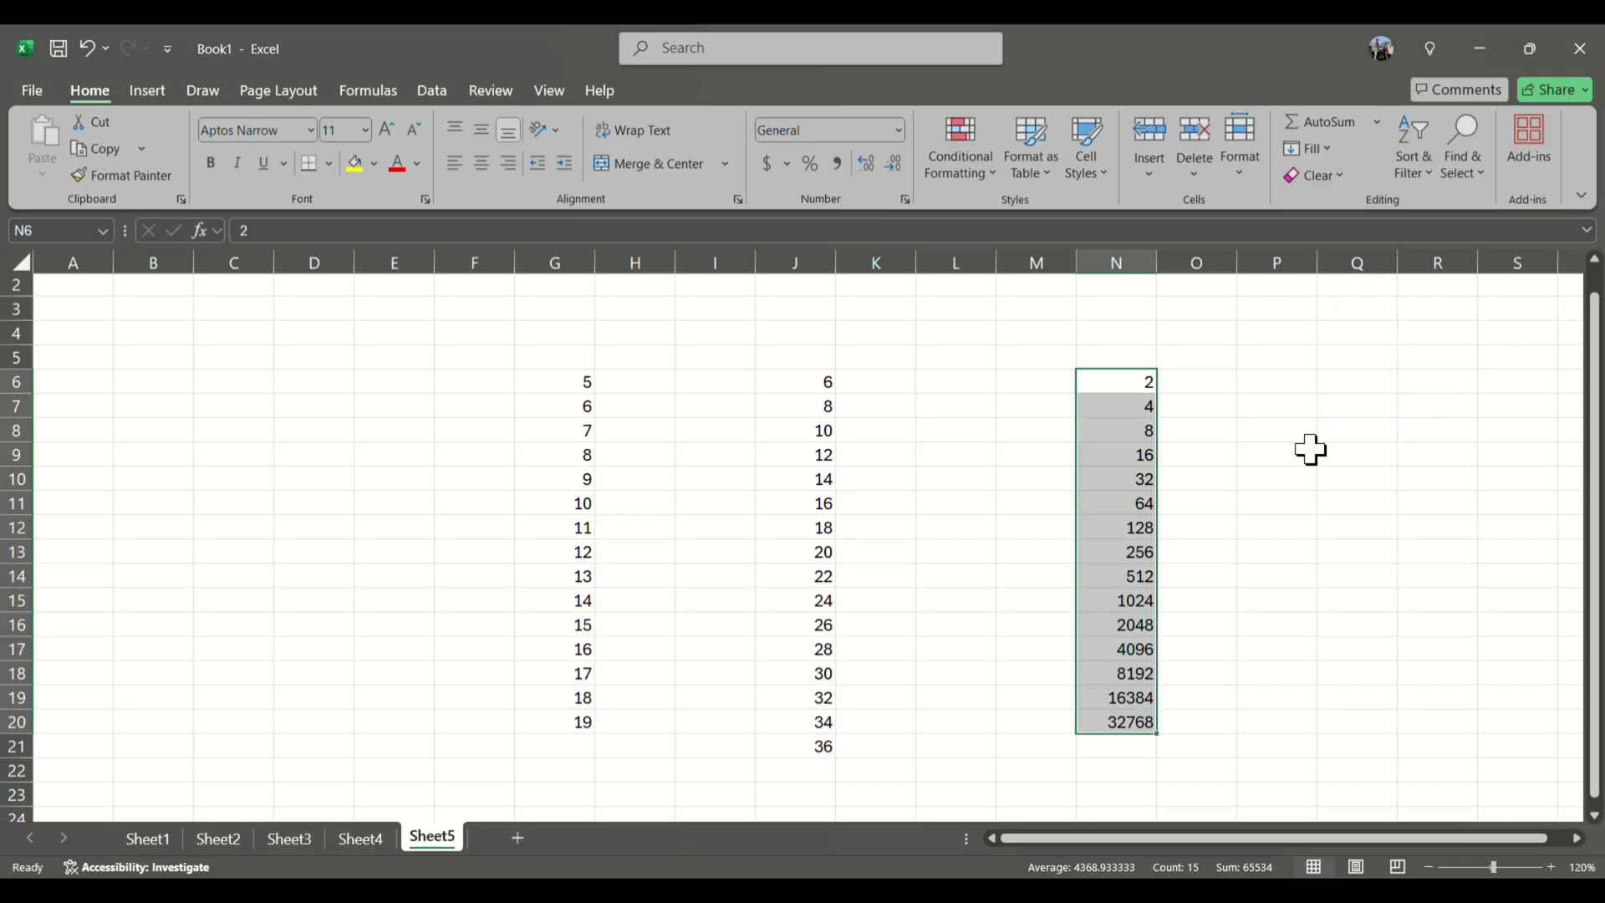
Enter JANUARY in cell Q7 of Sheet5
click(1343, 412)
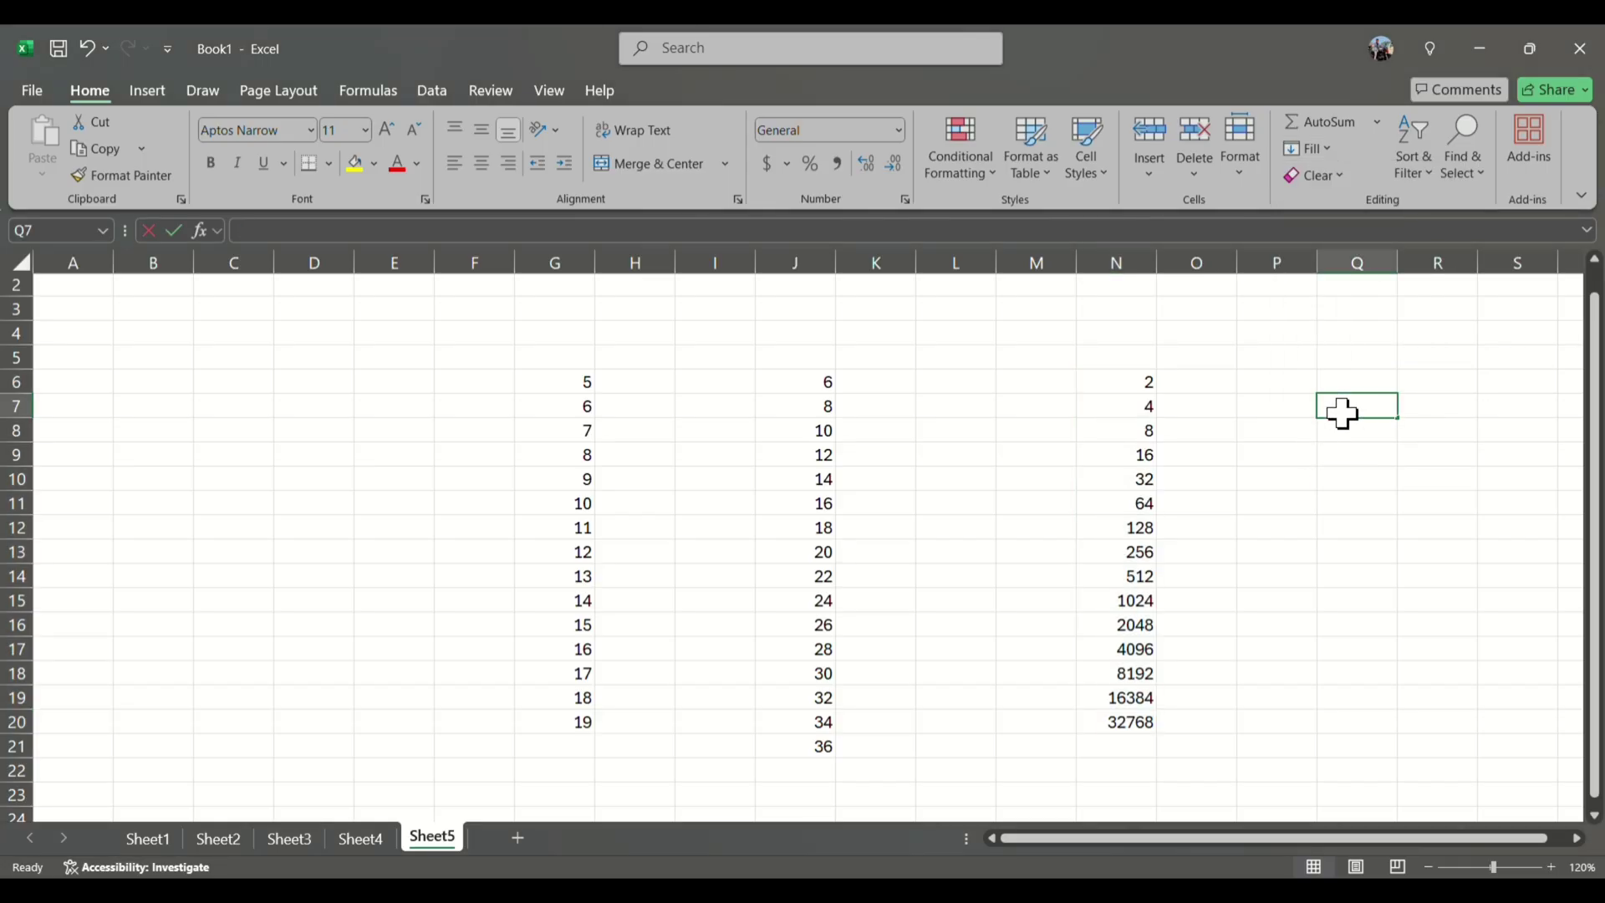
text(JANUARY)
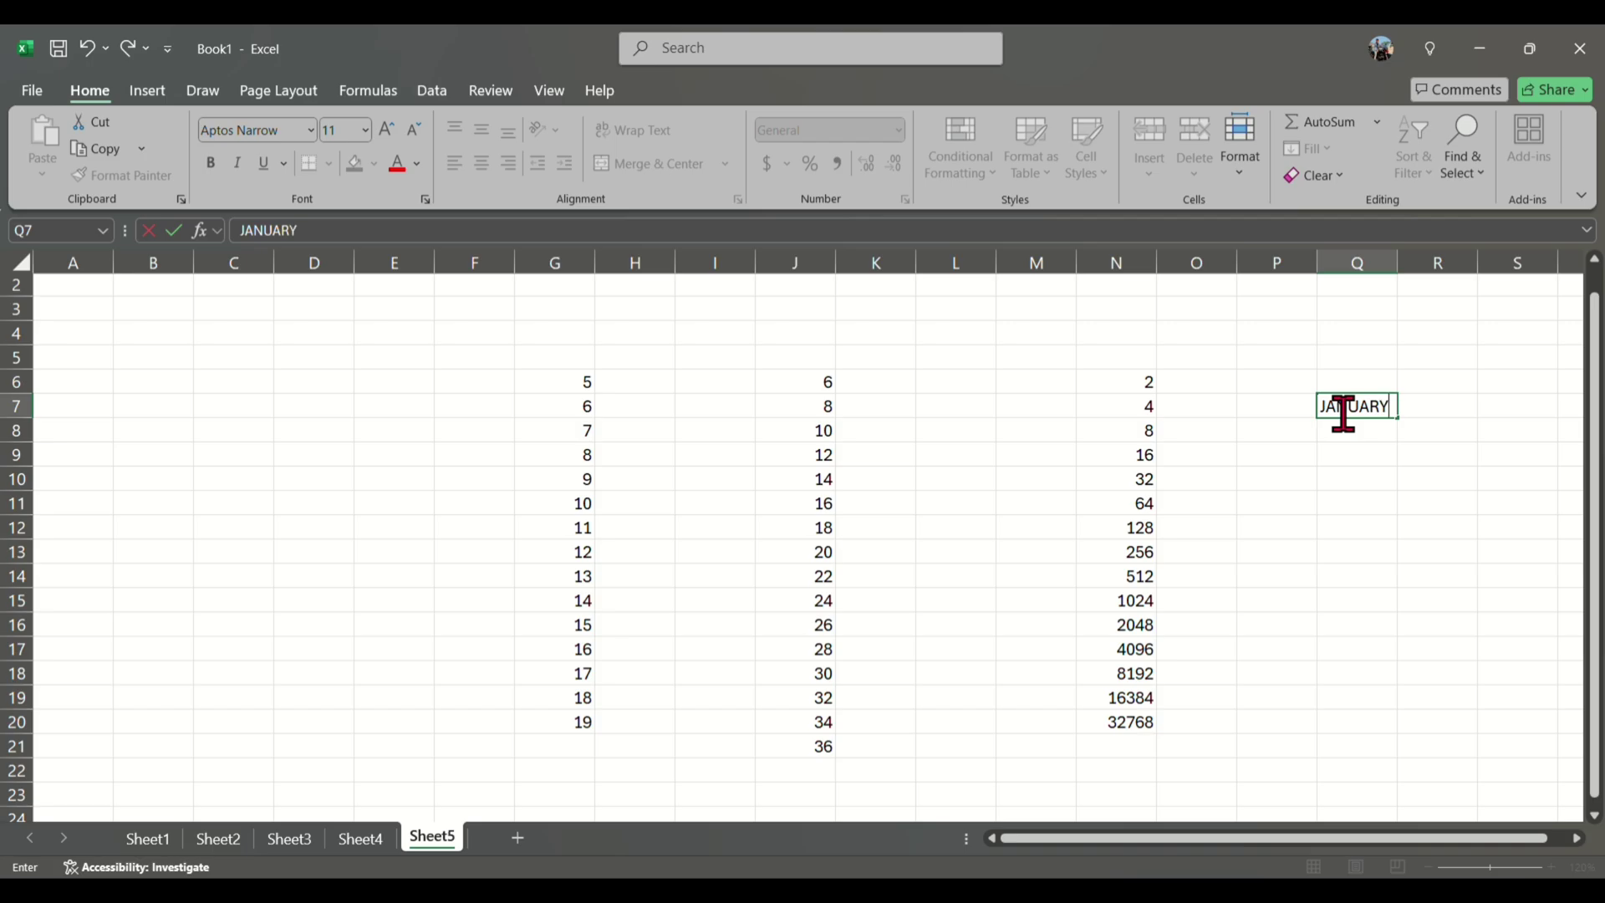
key(ctrl+Return)
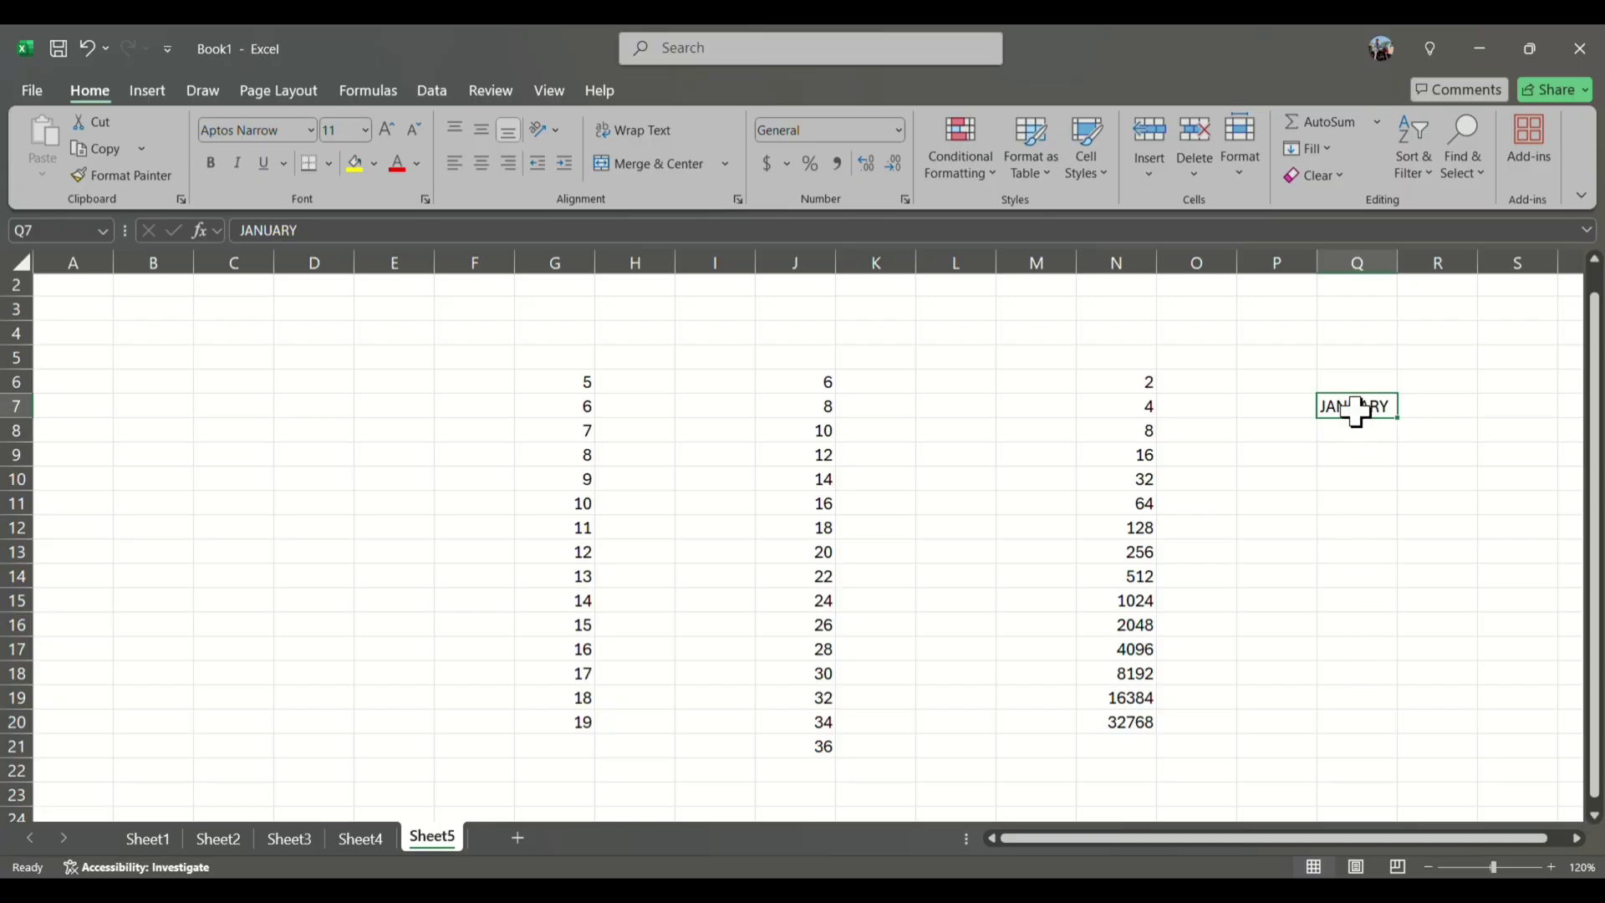
Fill Q7:Q17 with consecutive month names using a Fill Series in columns of type AutoFill
drag(1363, 404, 1381, 731)
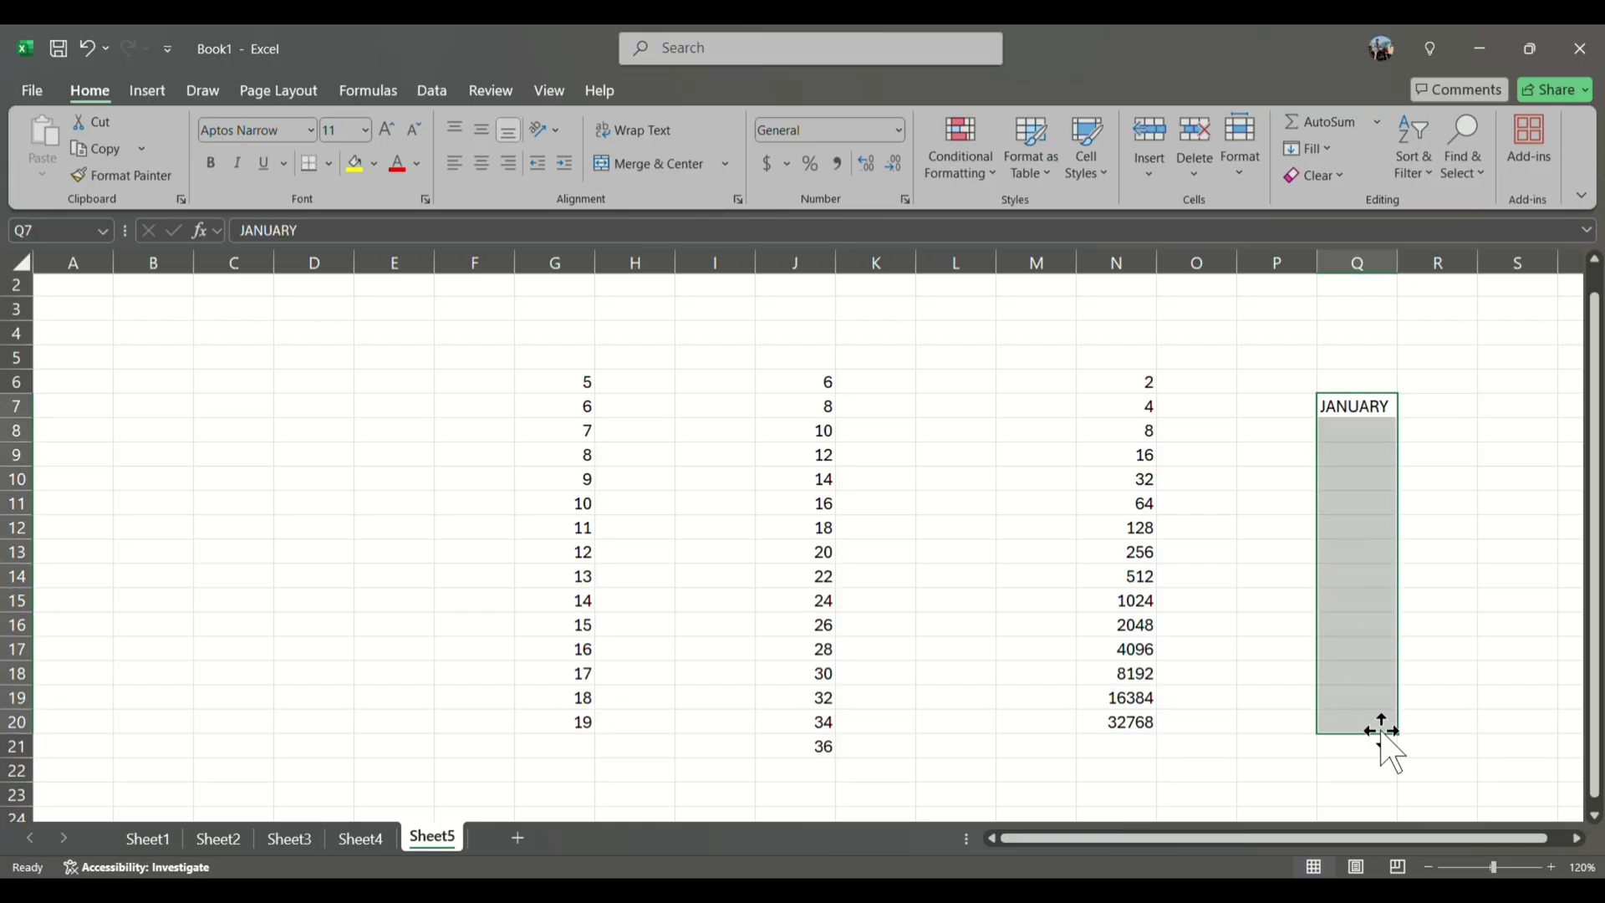
click(1314, 149)
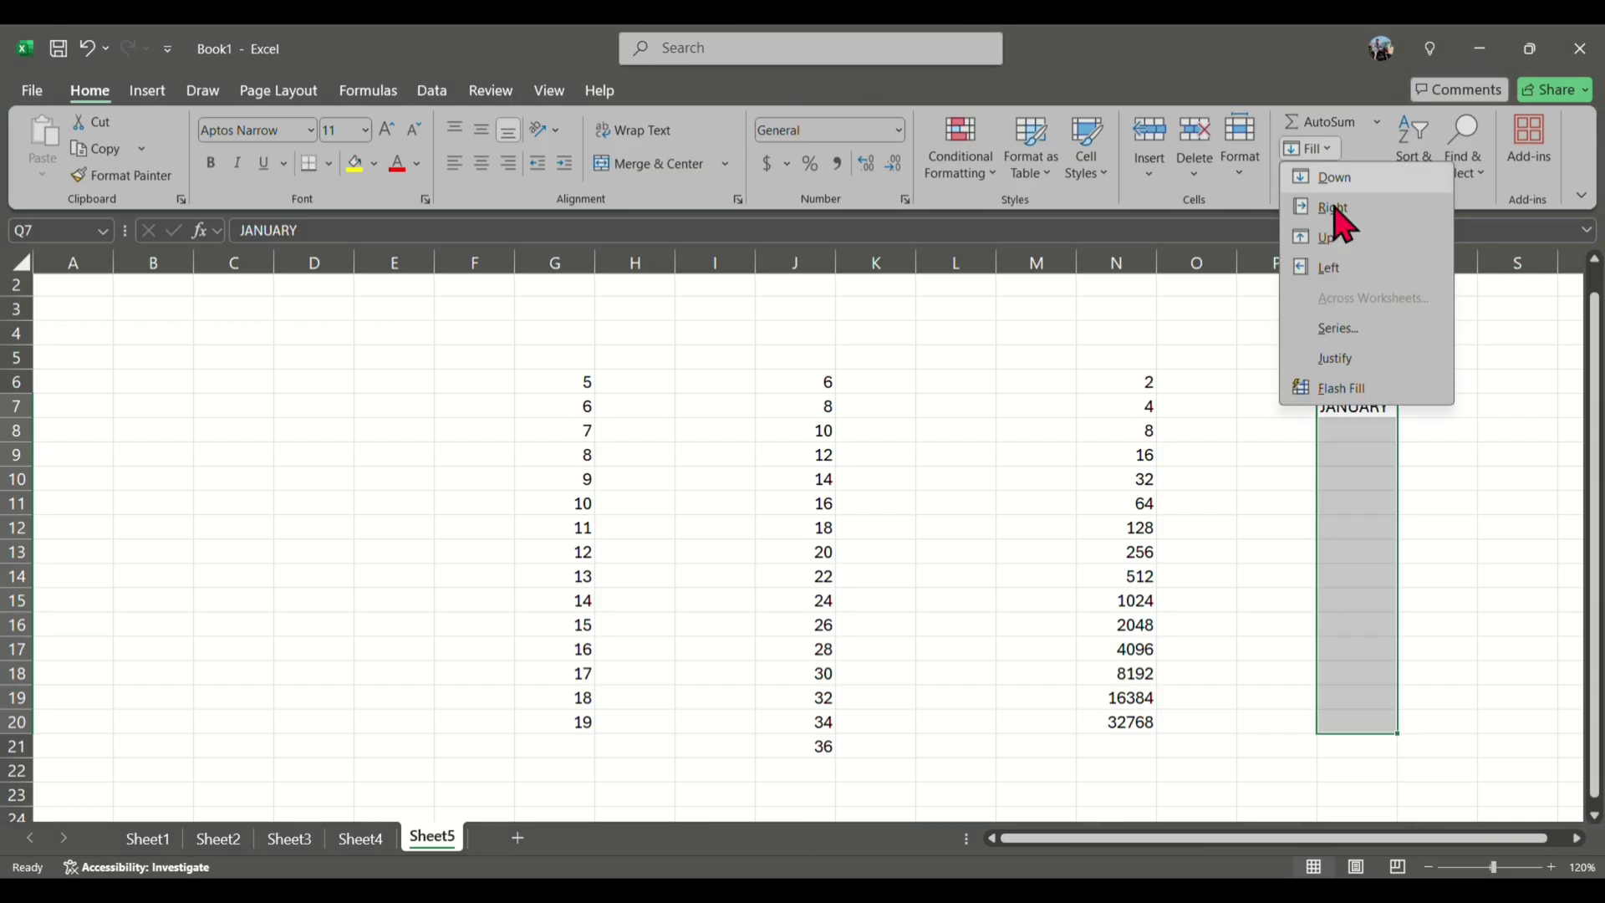
scroll(1337, 201, up, 1)
click(1344, 330)
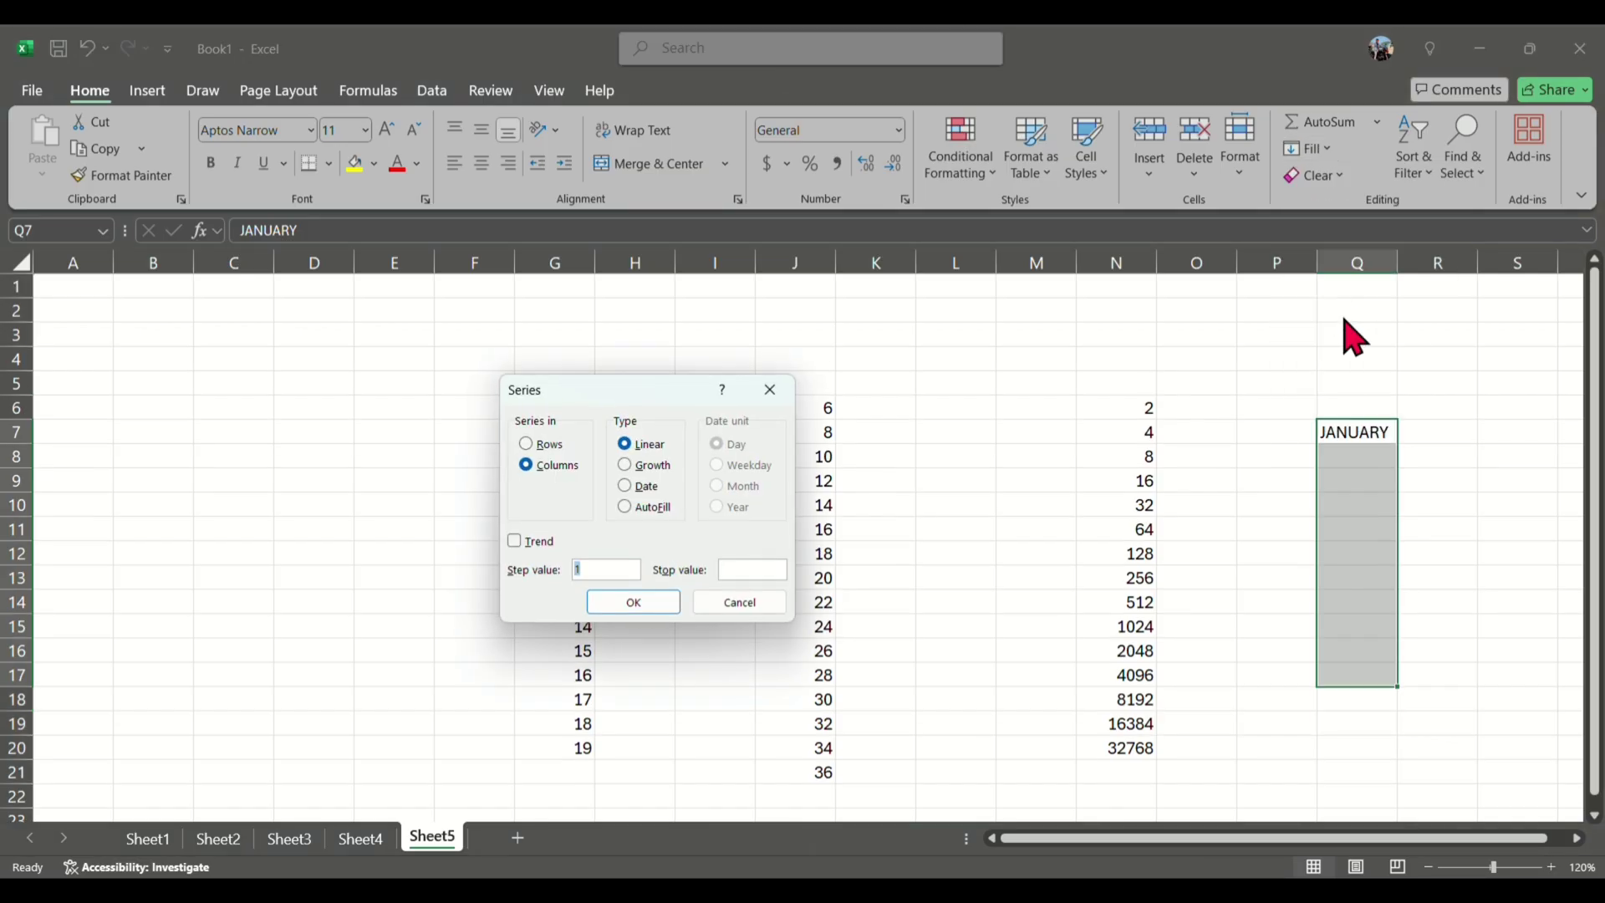
click(626, 507)
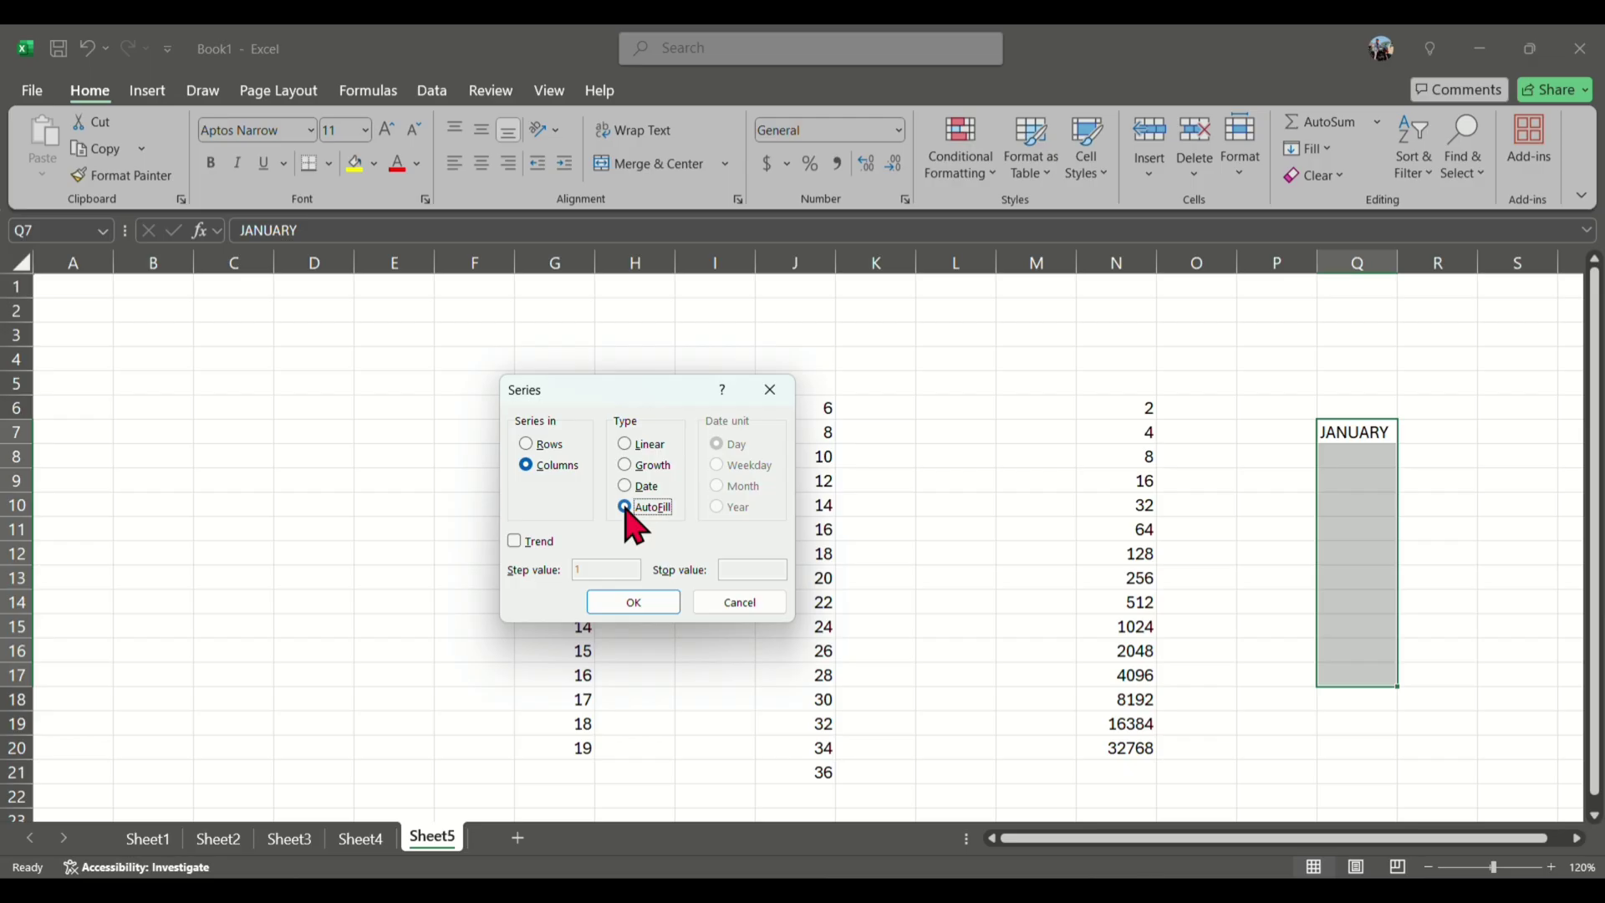
click(637, 602)
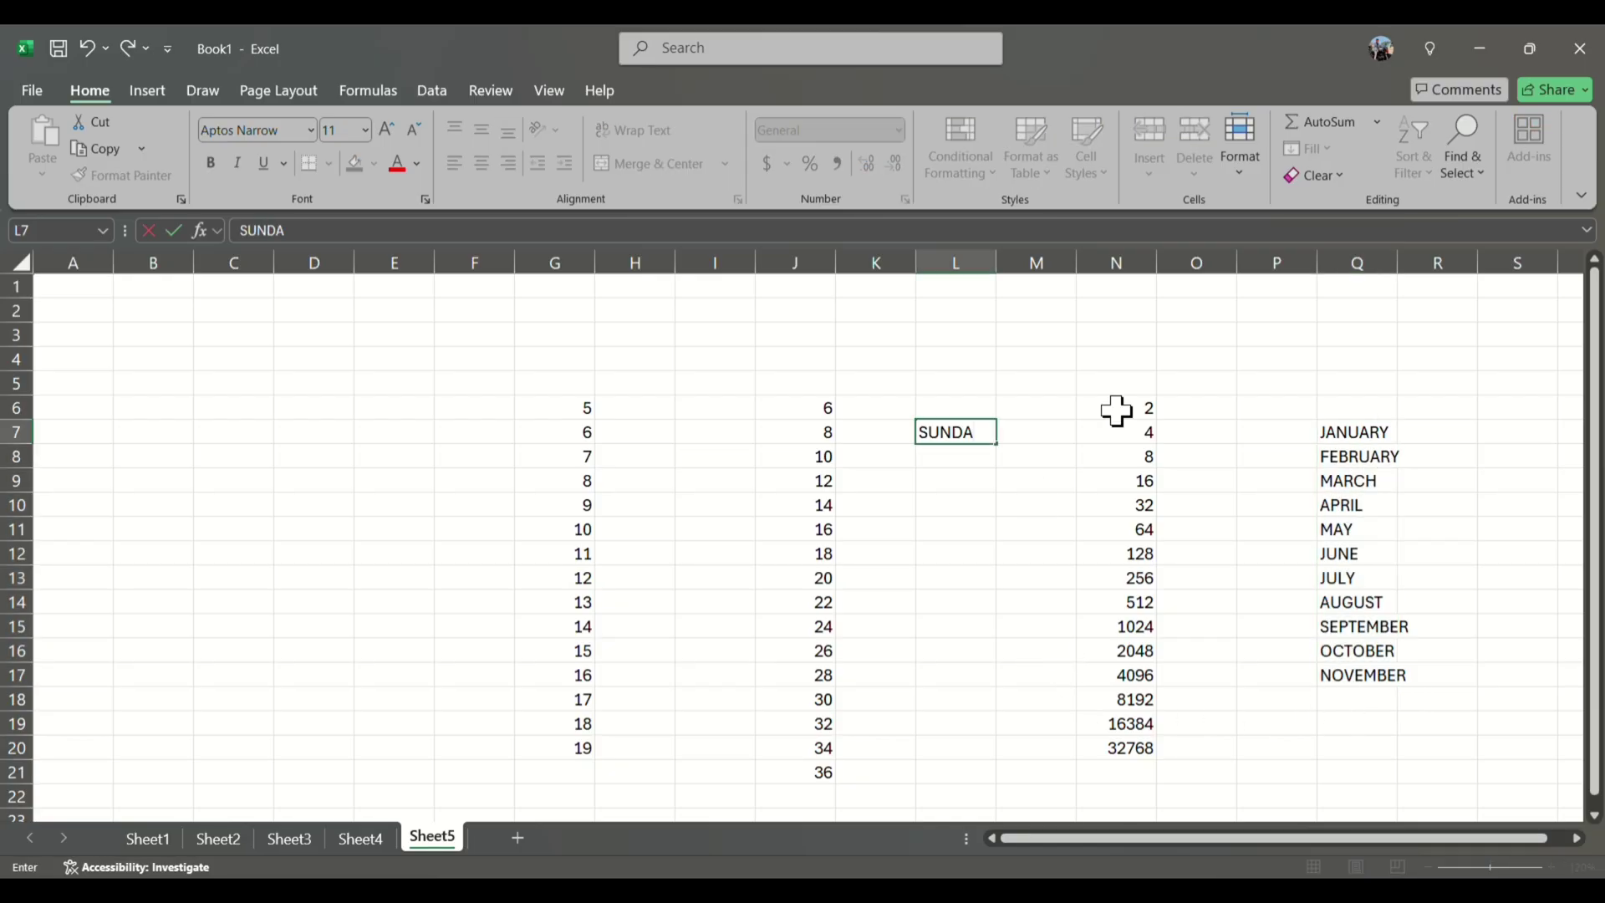
Enter SUNDAY in cell L7 as the starting value for a weekday-name series
text(Y)
click(941, 500)
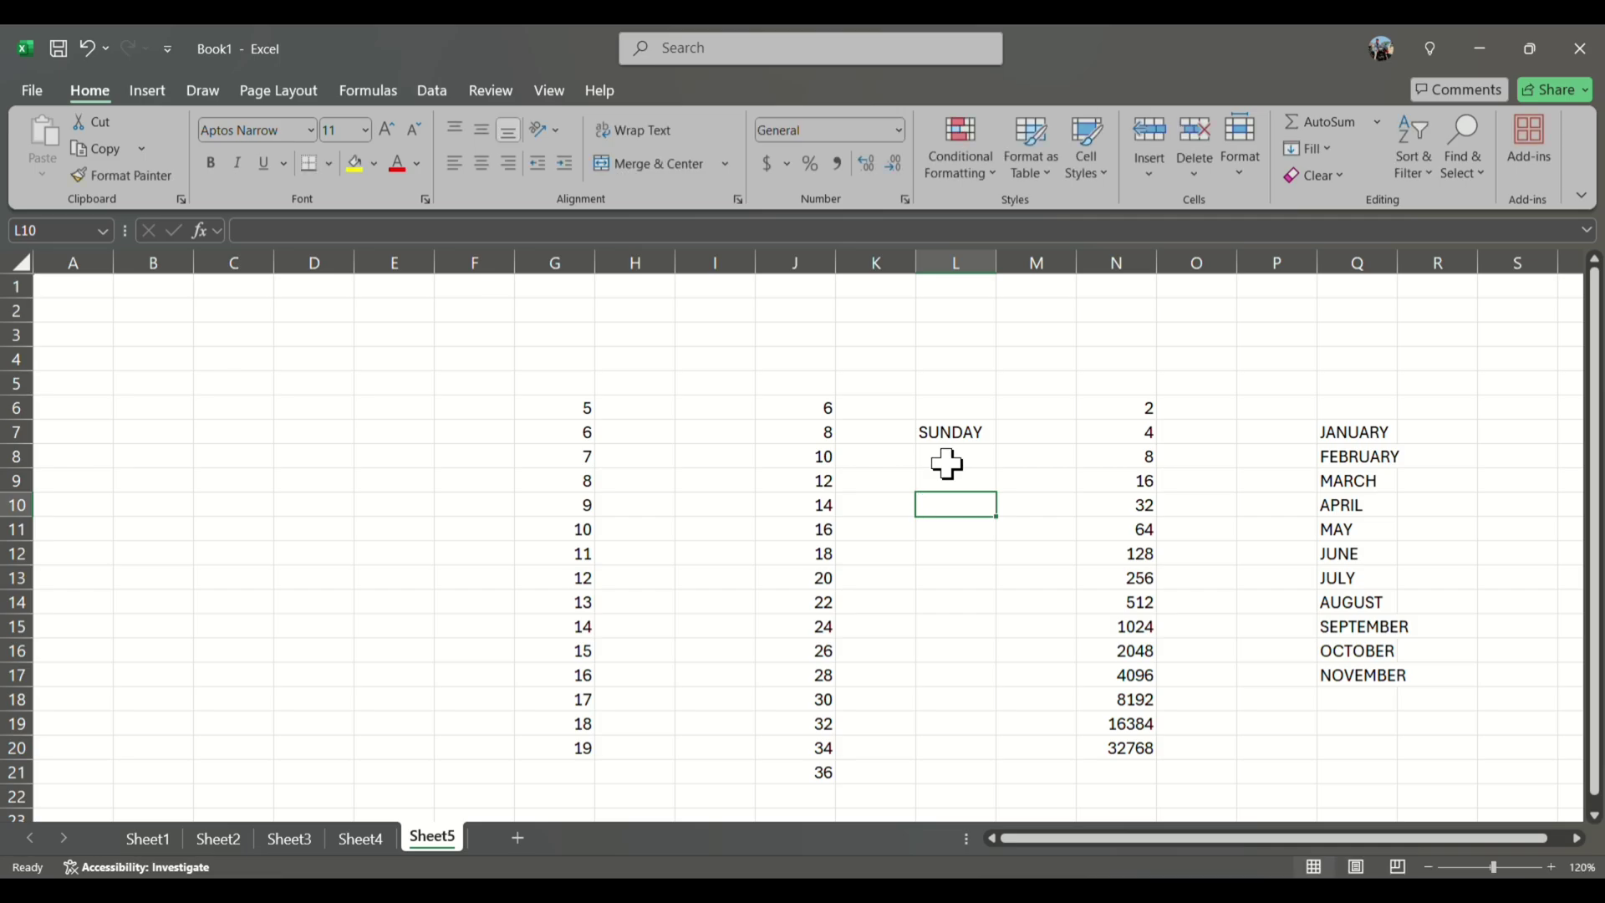
click(971, 429)
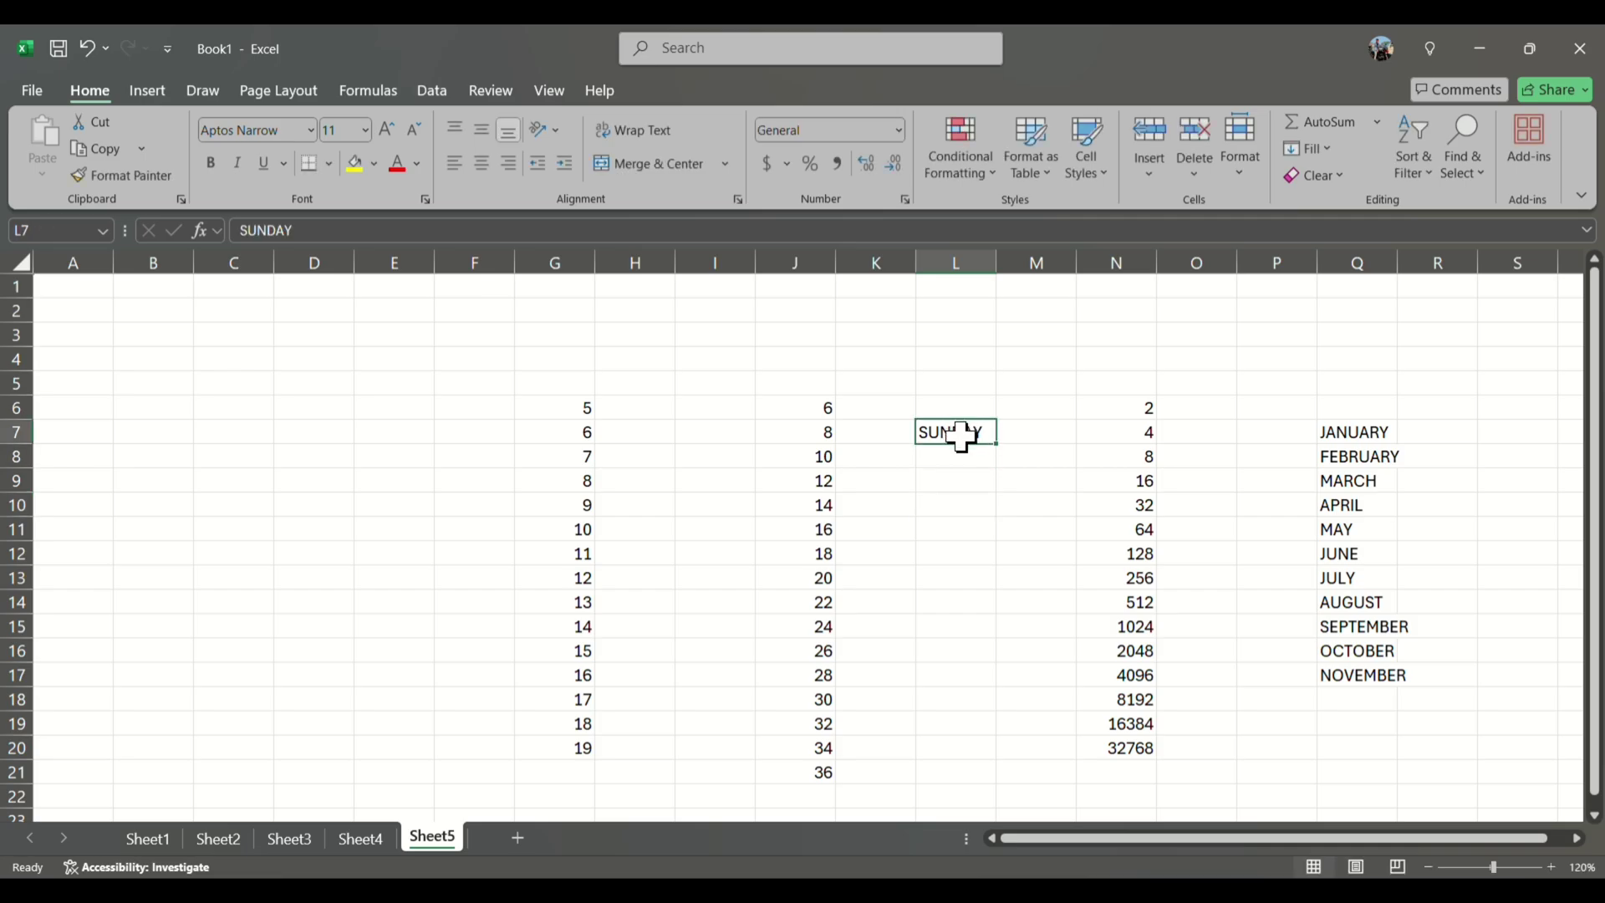
Fill L7:L18 with consecutive weekday names using a Fill Series in columns of type AutoFill
drag(962, 437, 949, 691)
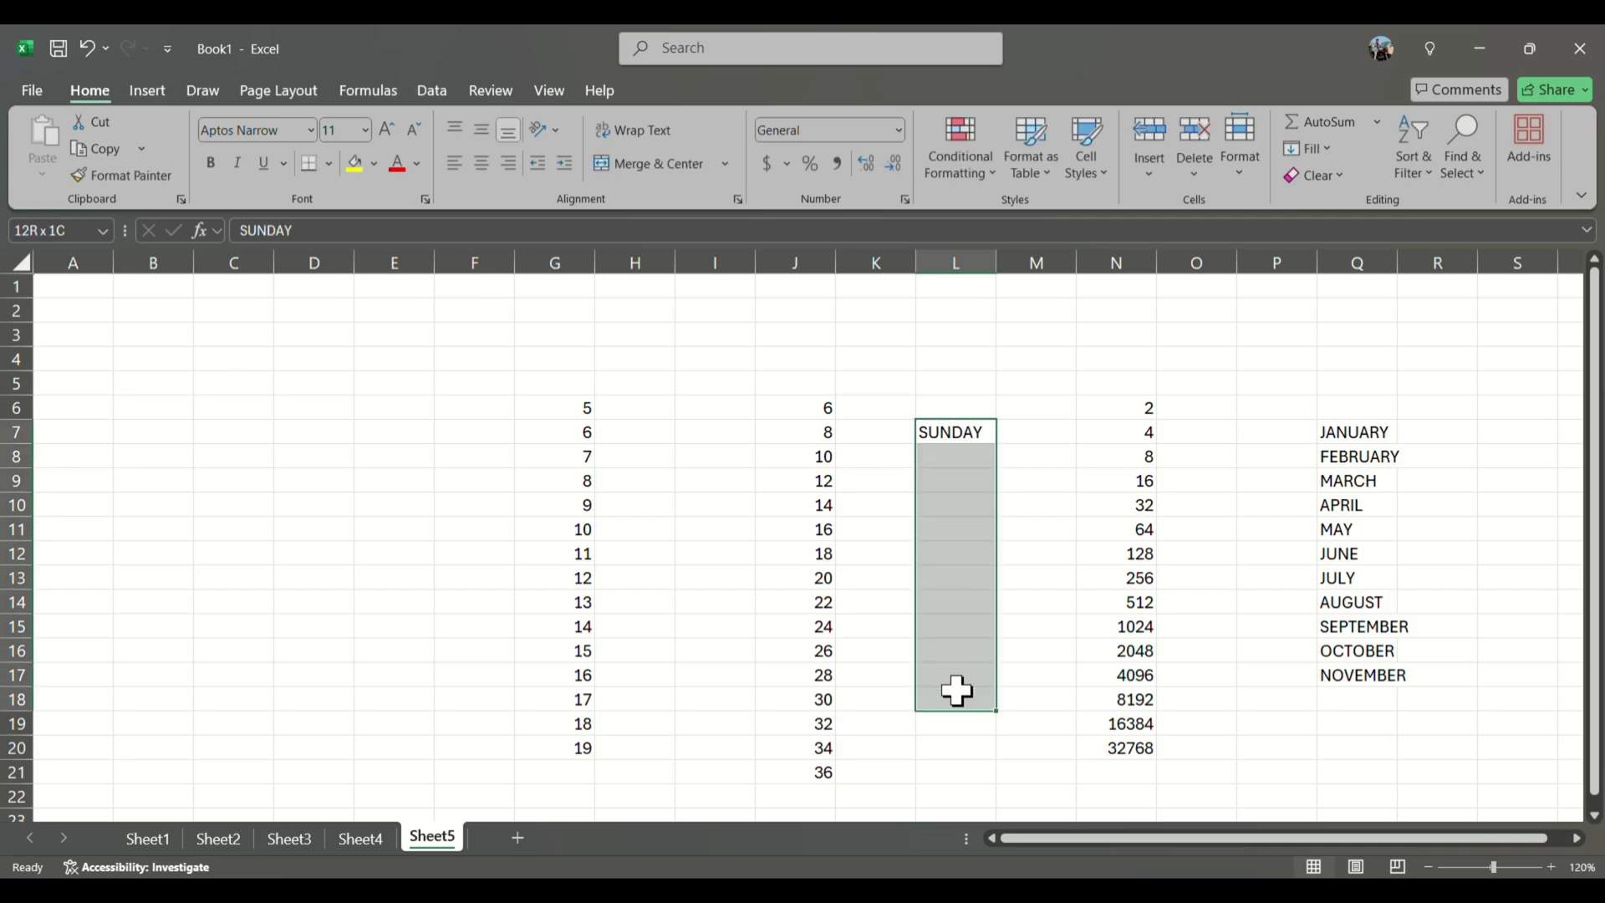
click(1330, 148)
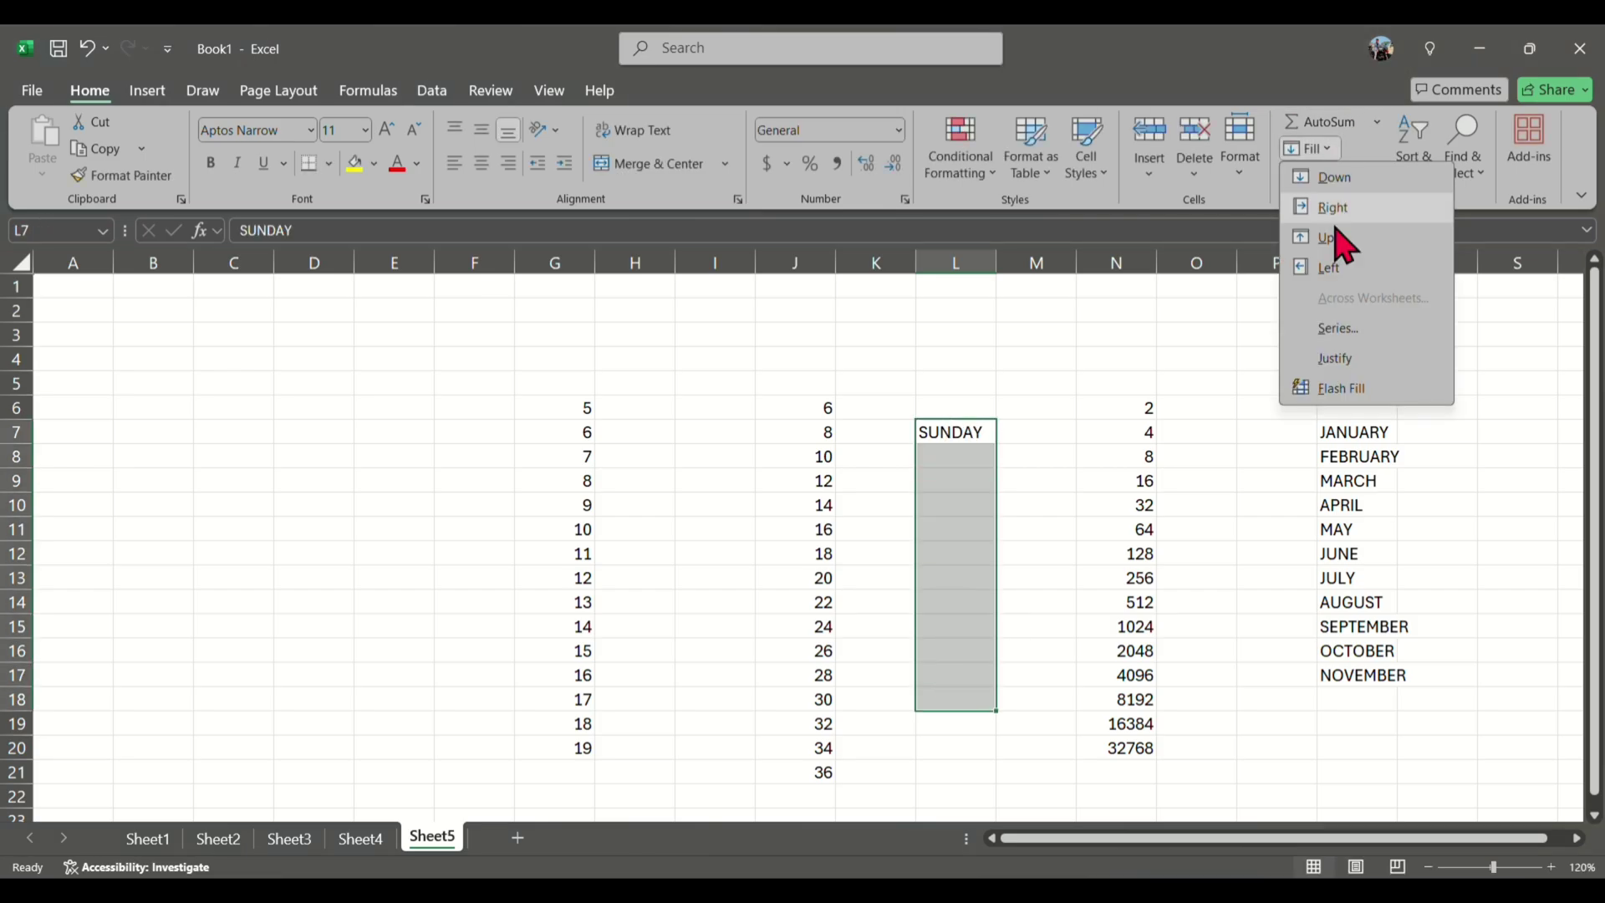
click(1340, 330)
click(642, 507)
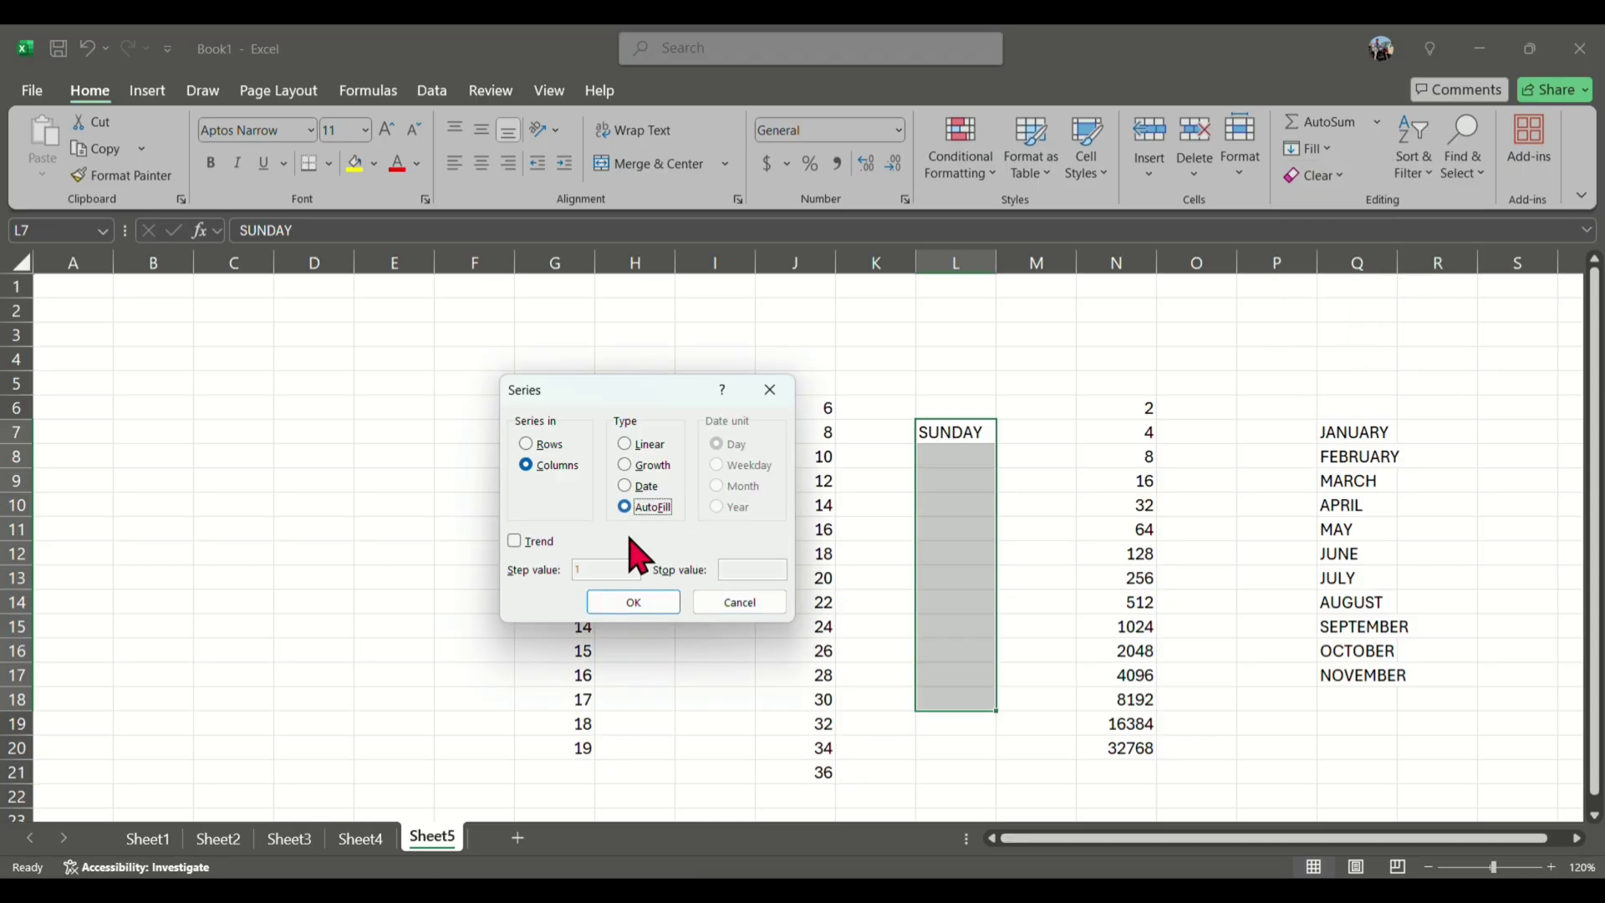
click(633, 603)
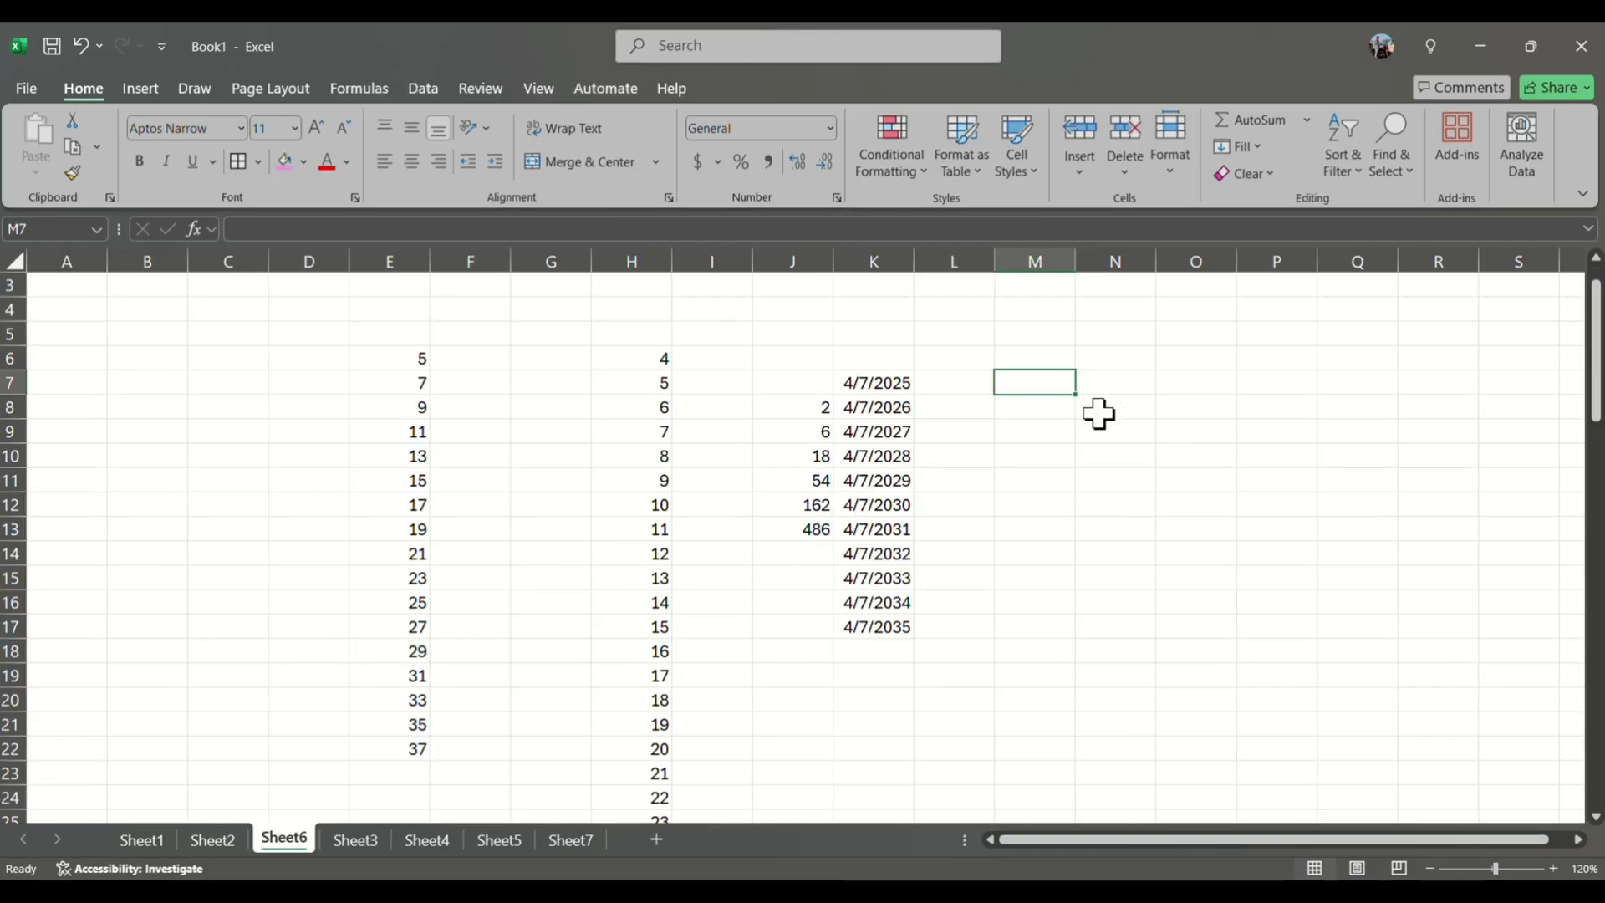
Enter a three-word text starting with "technical" and ending with "computer" in M7 of Sheet6 and split it into M7:M9 with Fill Justify
click(1252, 148)
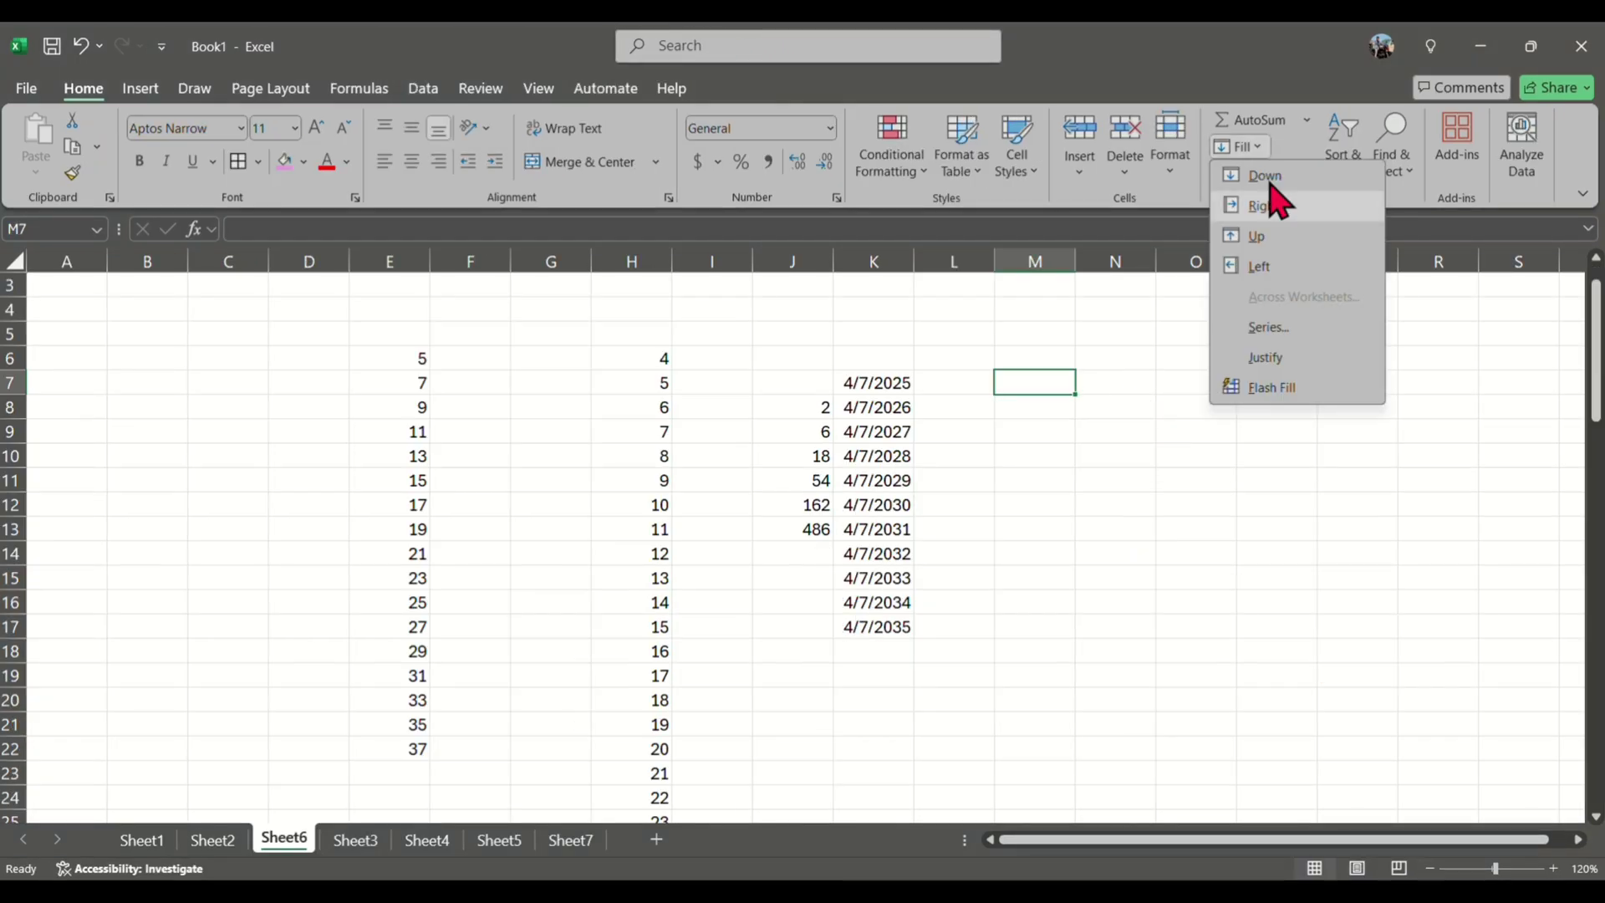
click(1287, 360)
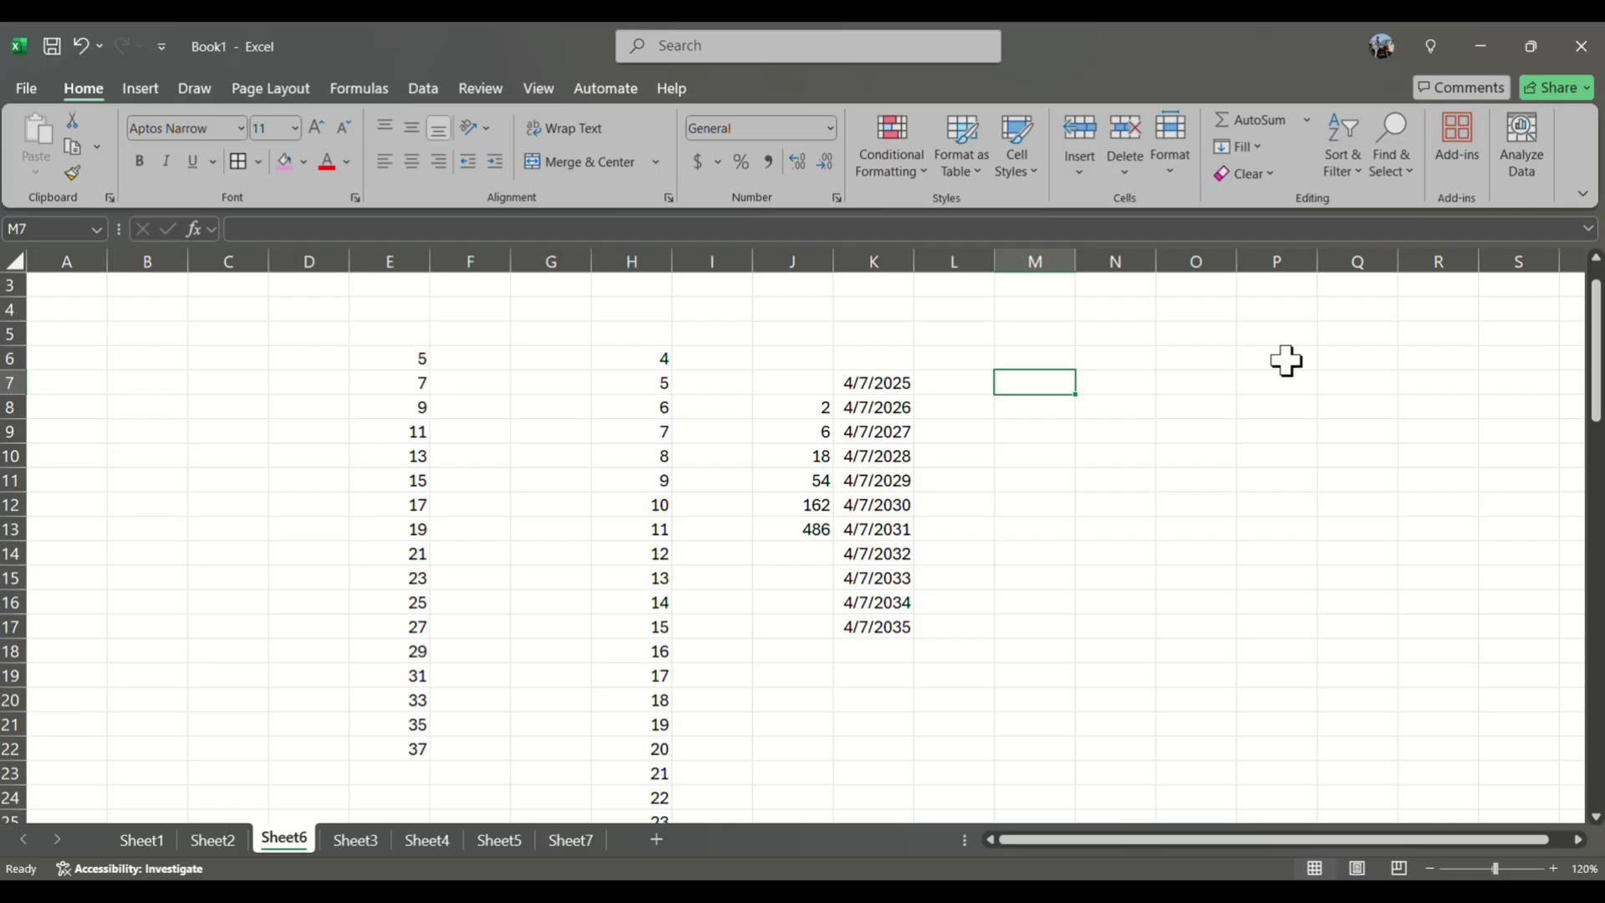
text(technical punit computer)
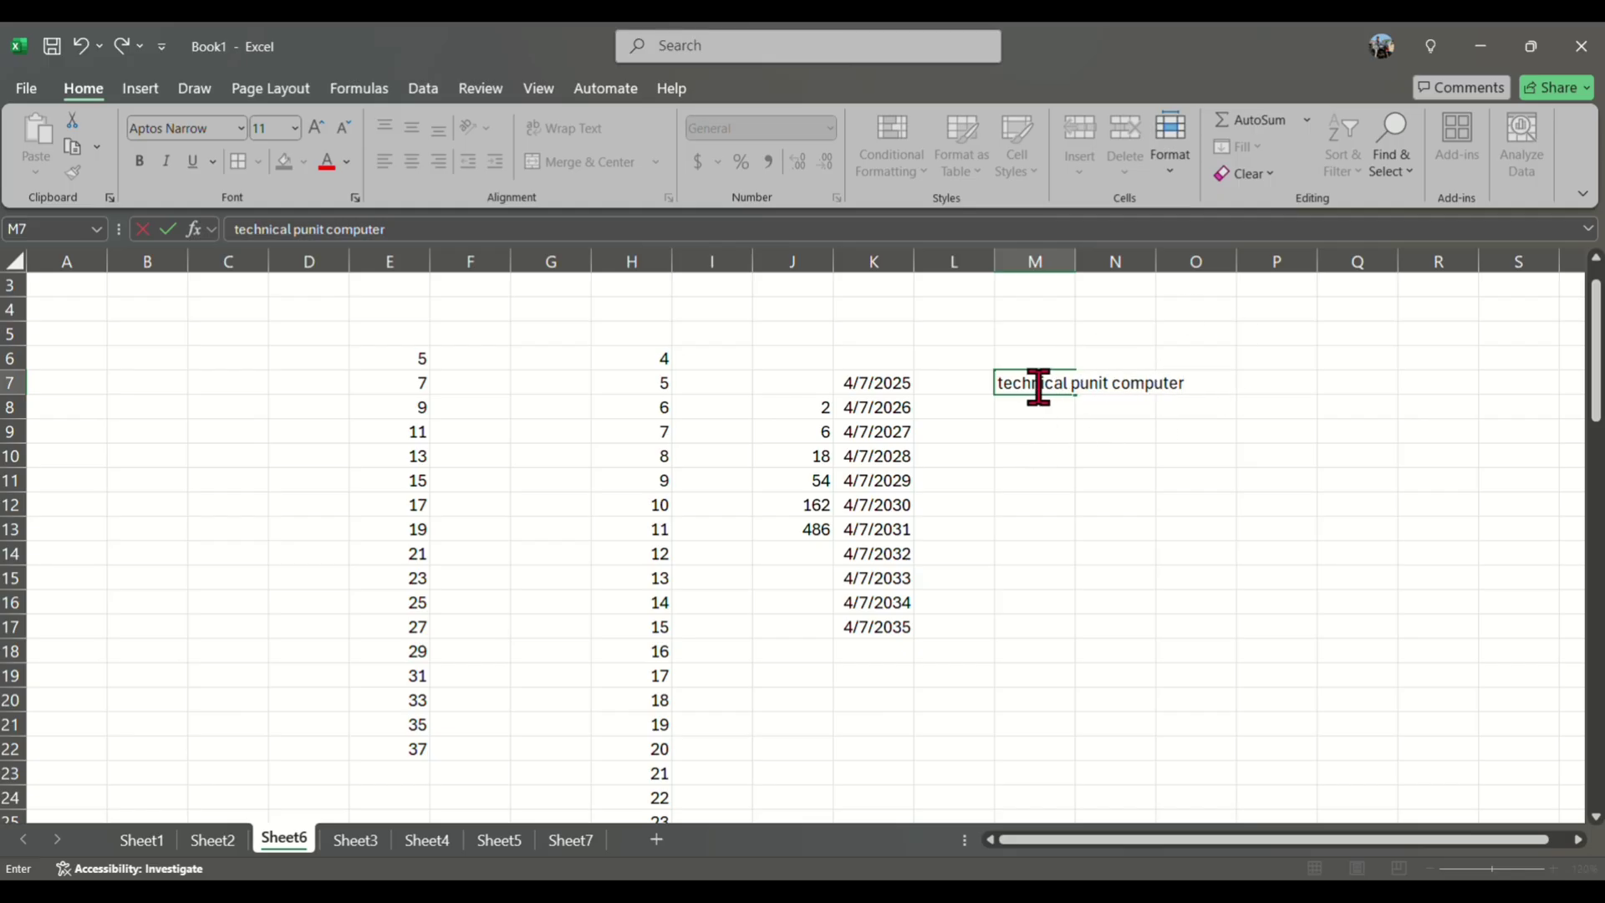
key(ctrl+Return)
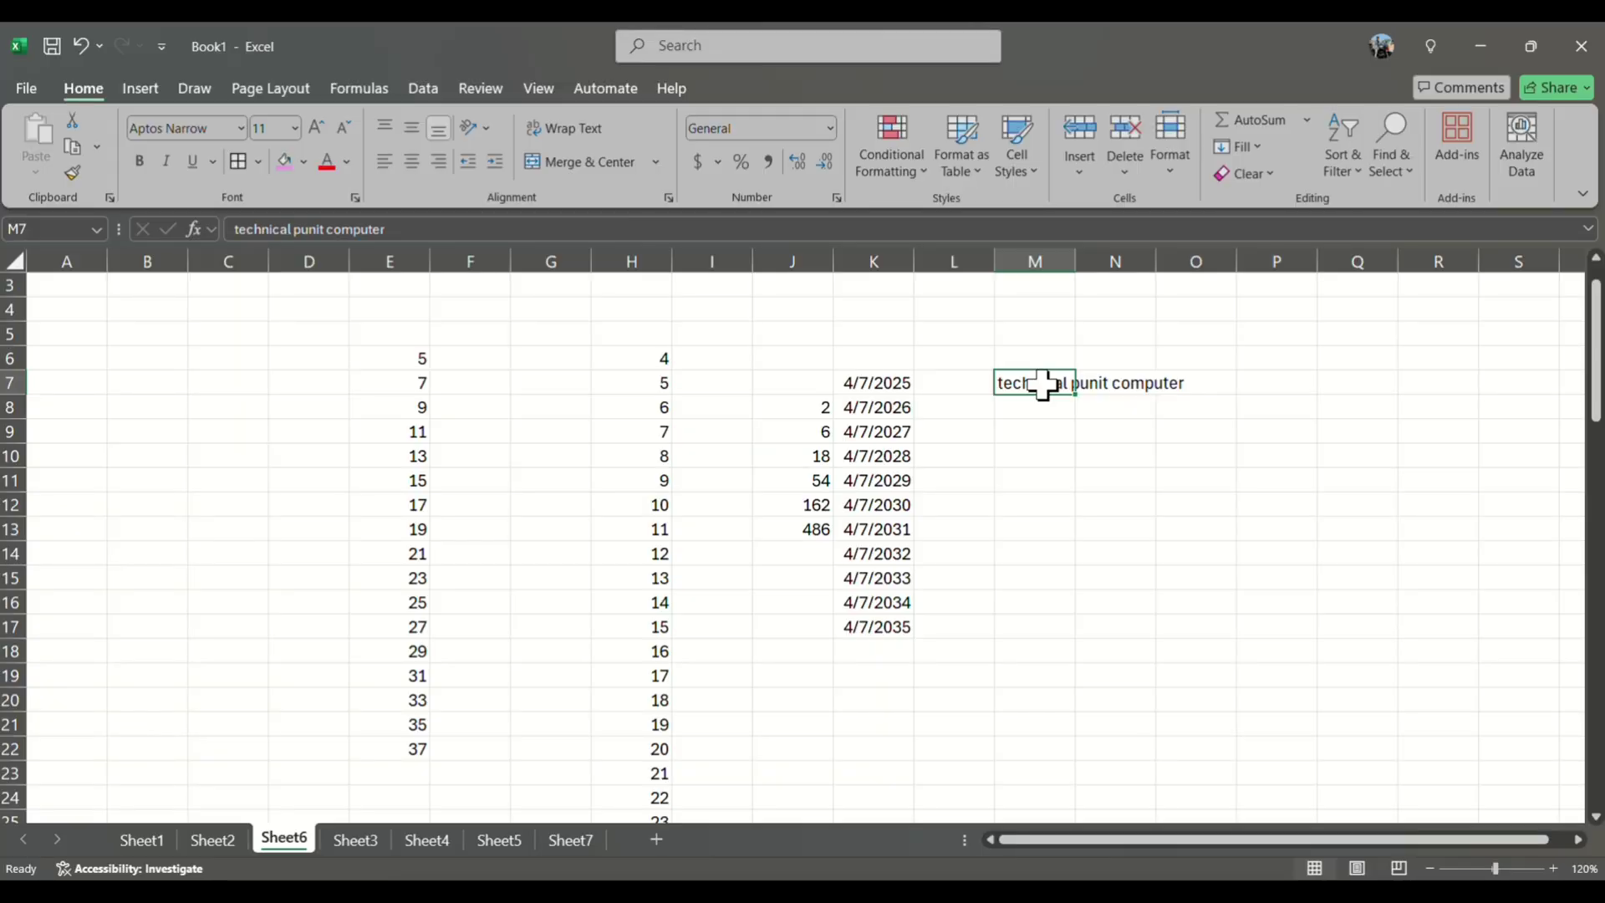
click(1254, 147)
click(1295, 358)
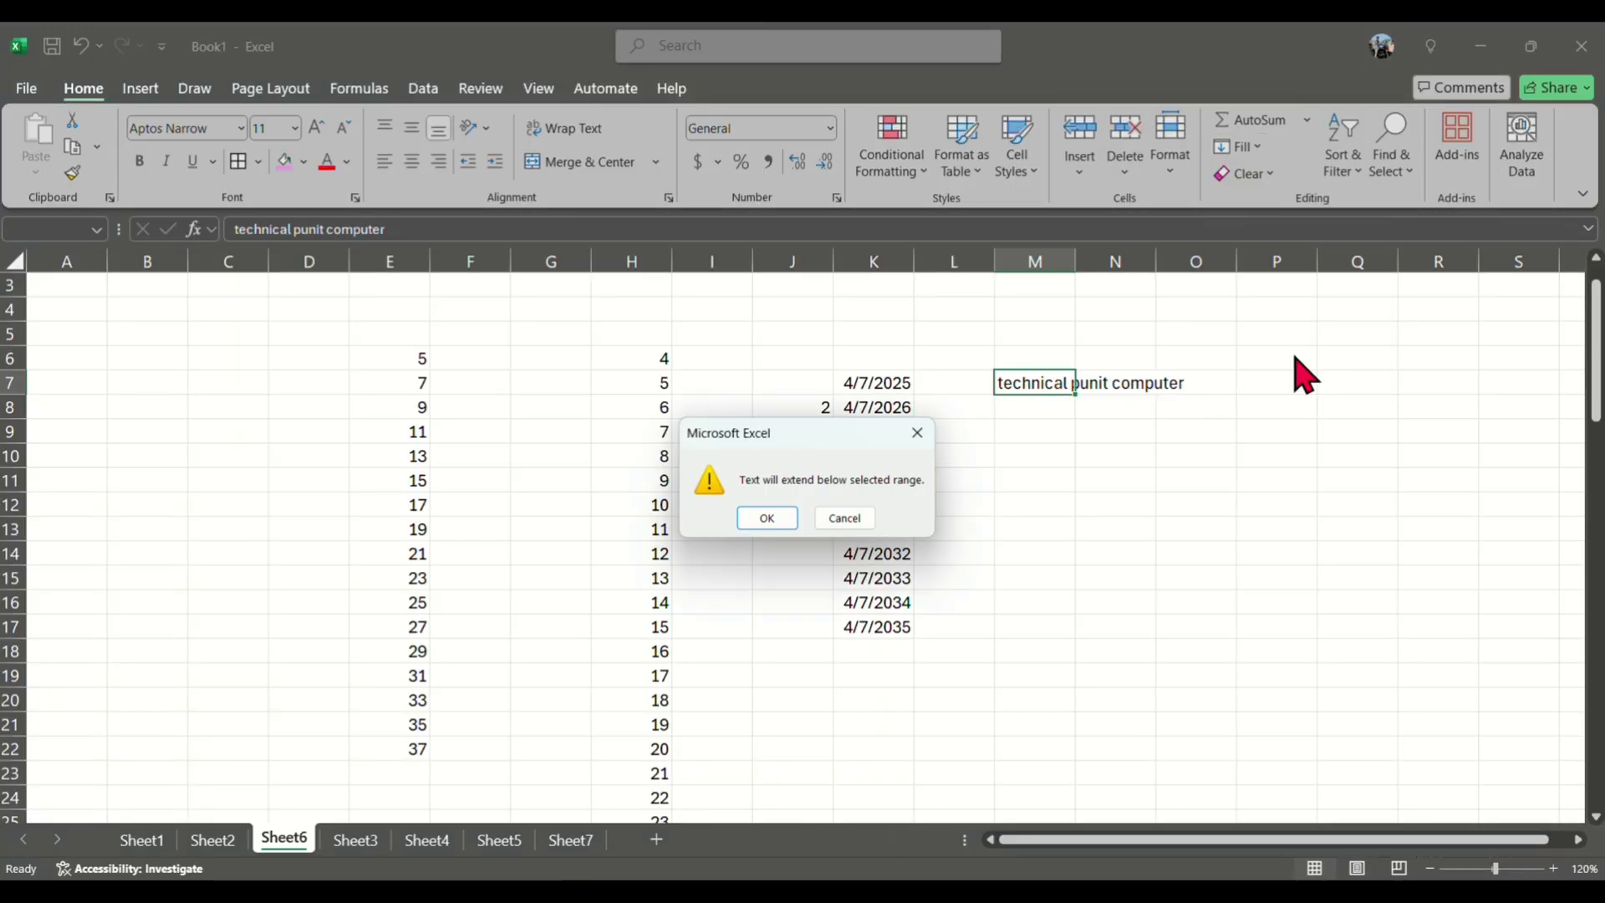
click(767, 519)
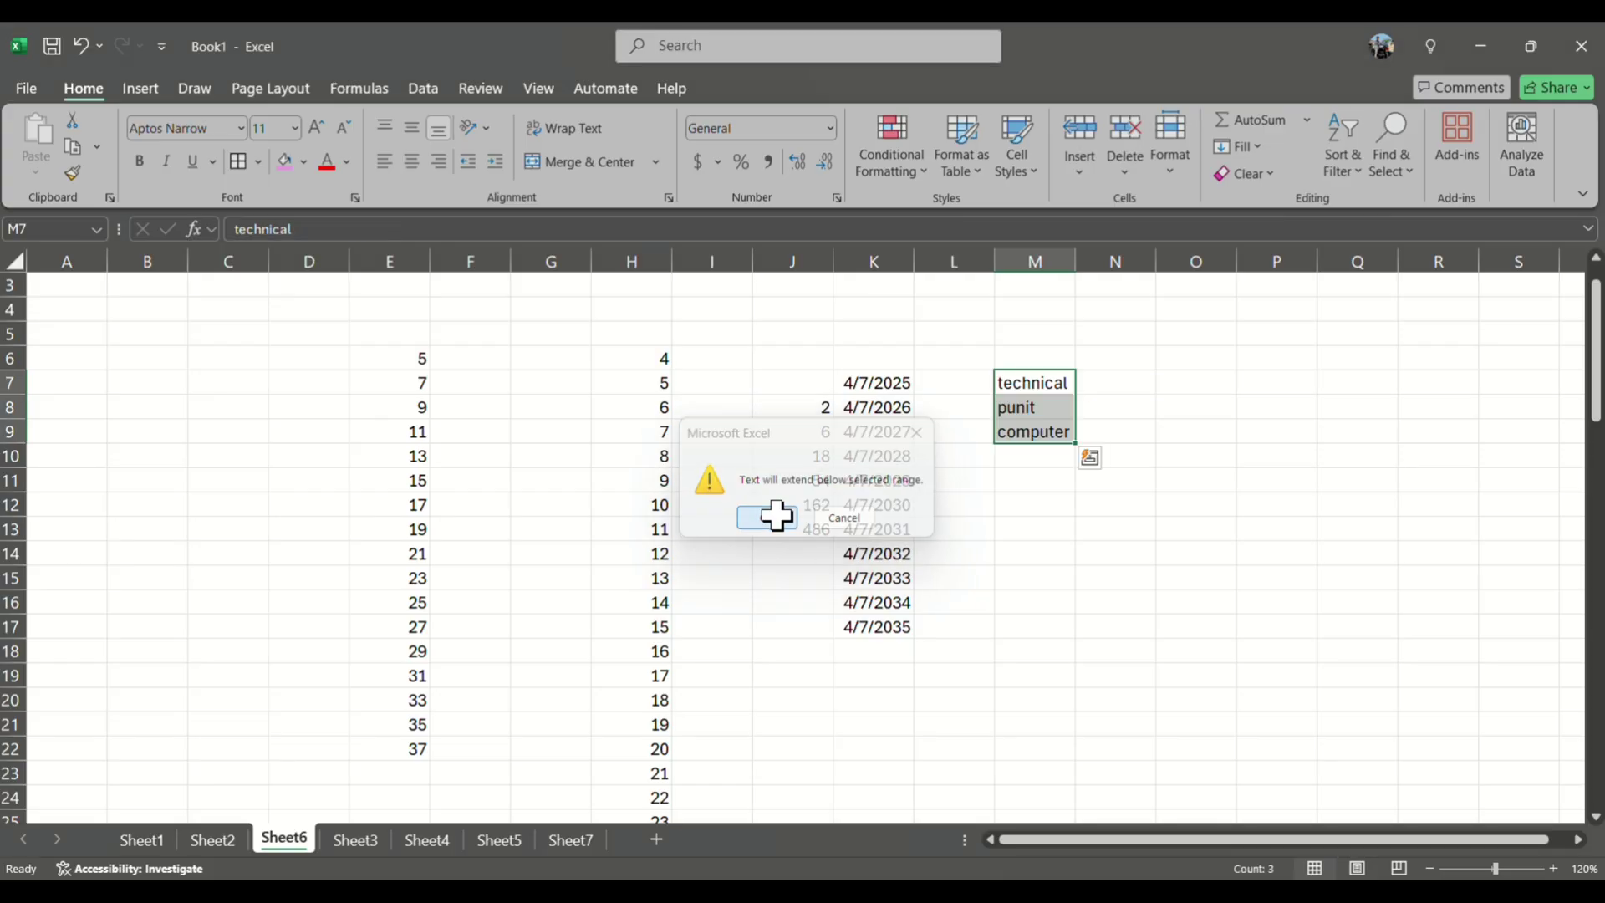
click(1051, 502)
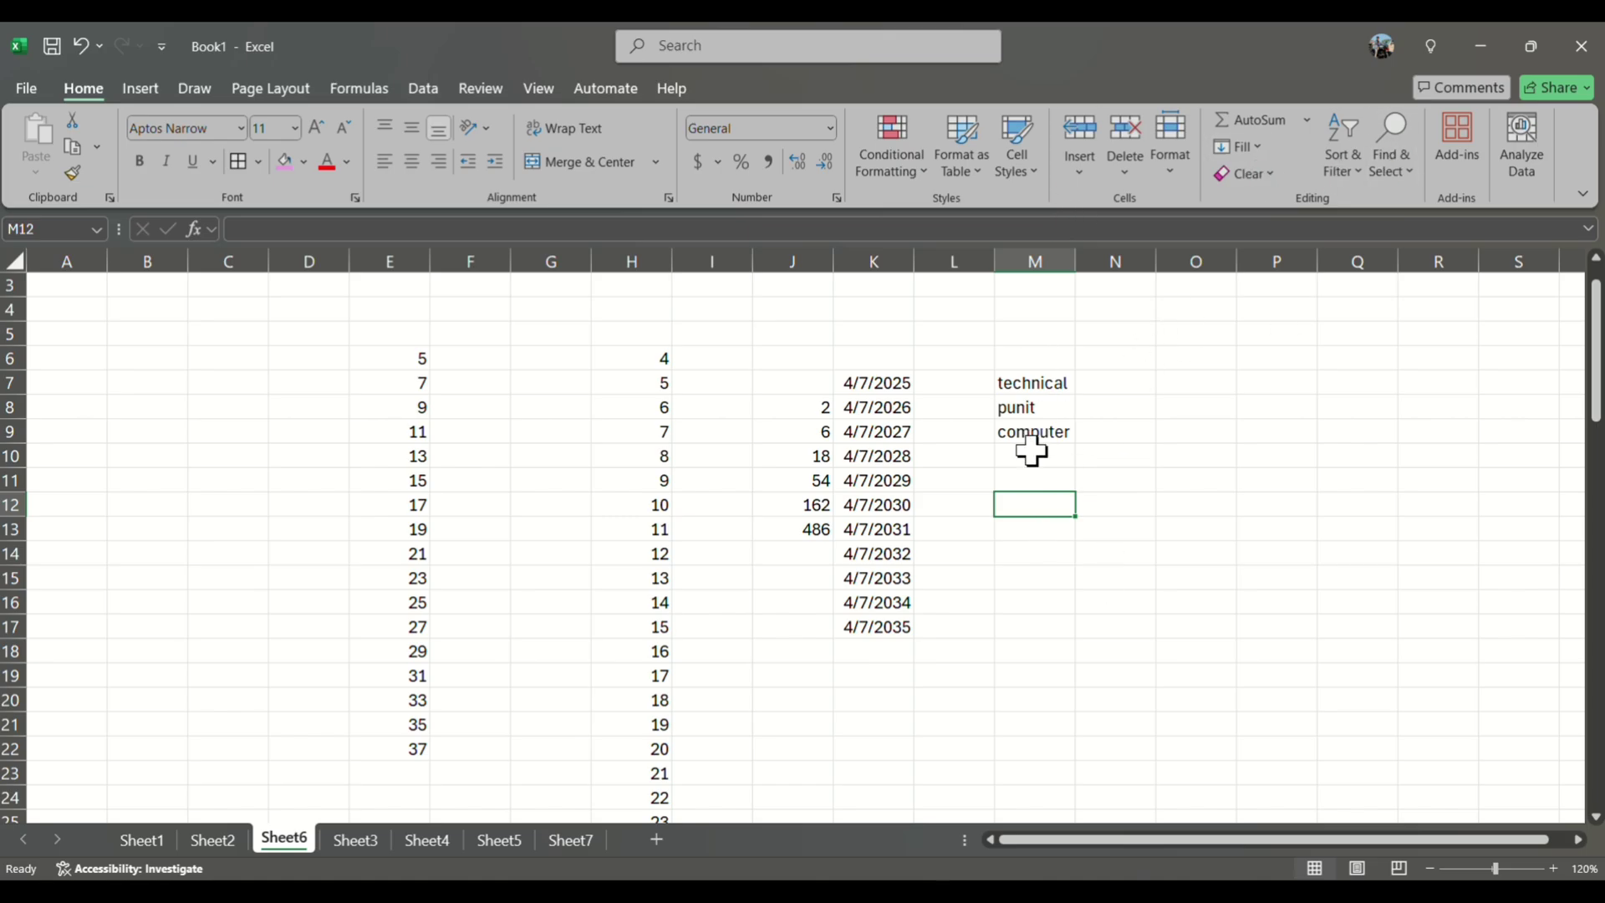
Switch to Sheet2 with the friends' monthly expenses table
click(1238, 147)
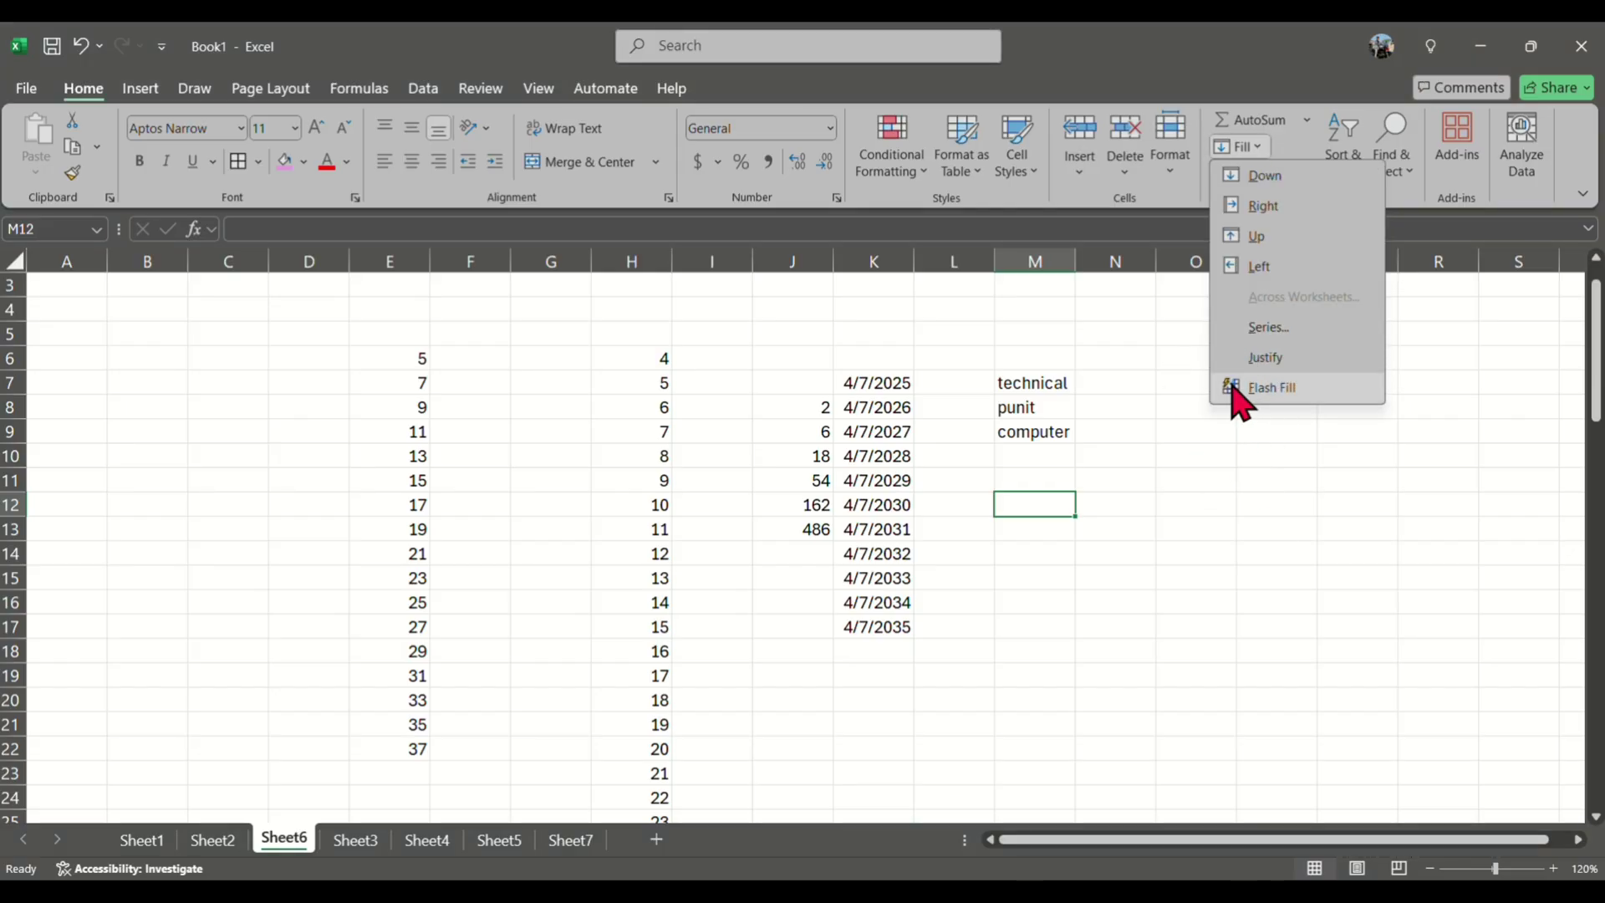
click(1190, 427)
click(1271, 174)
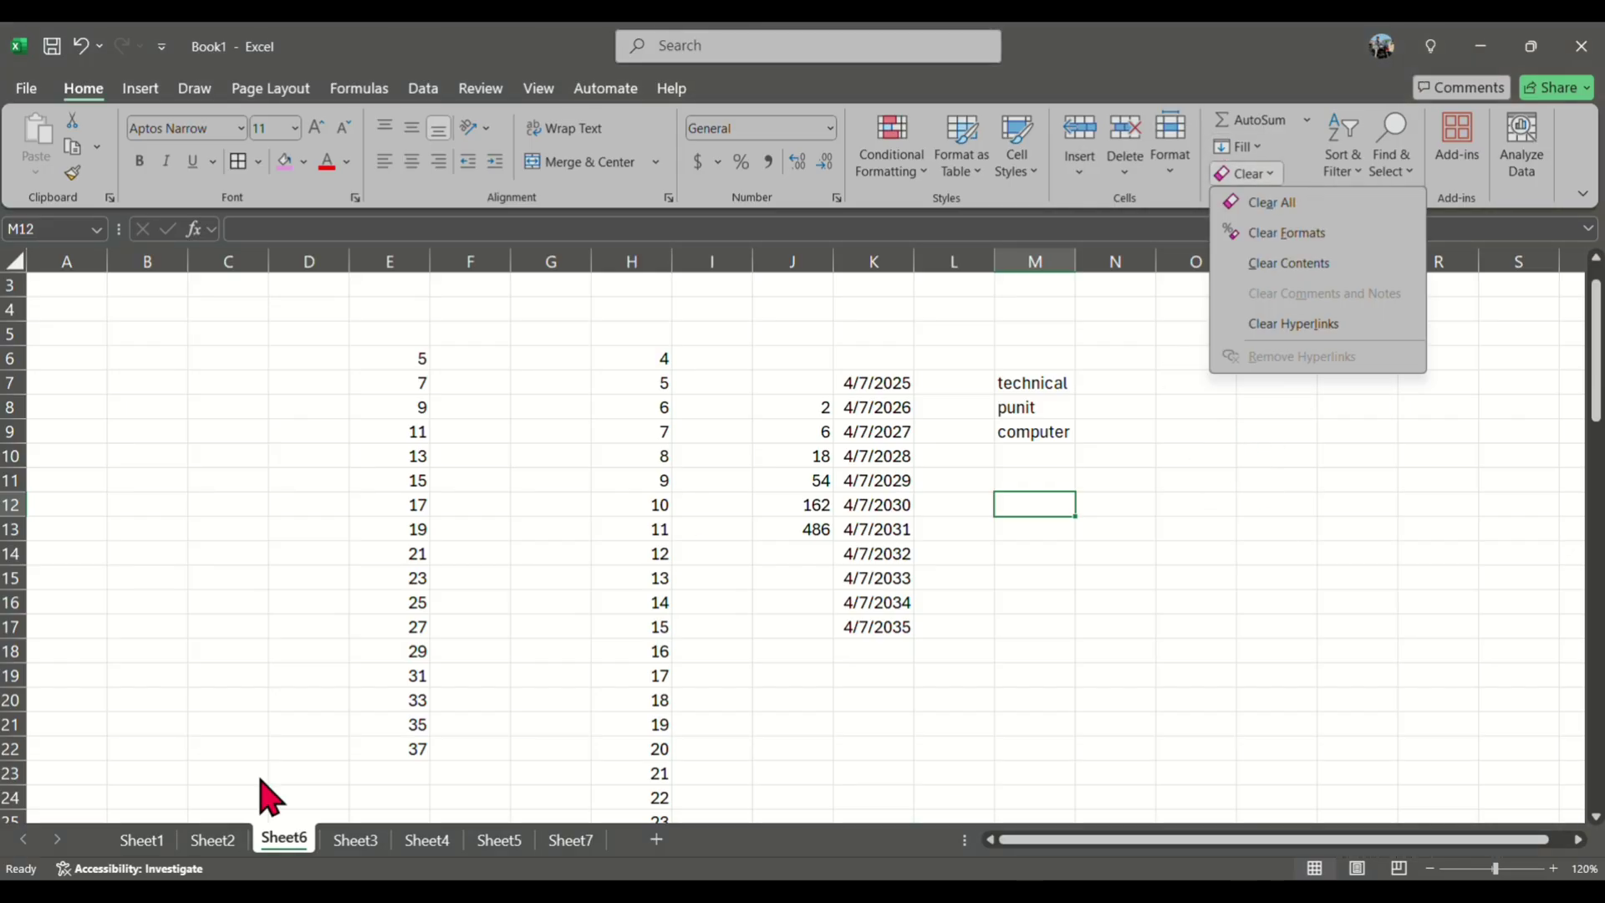
click(228, 838)
click(228, 840)
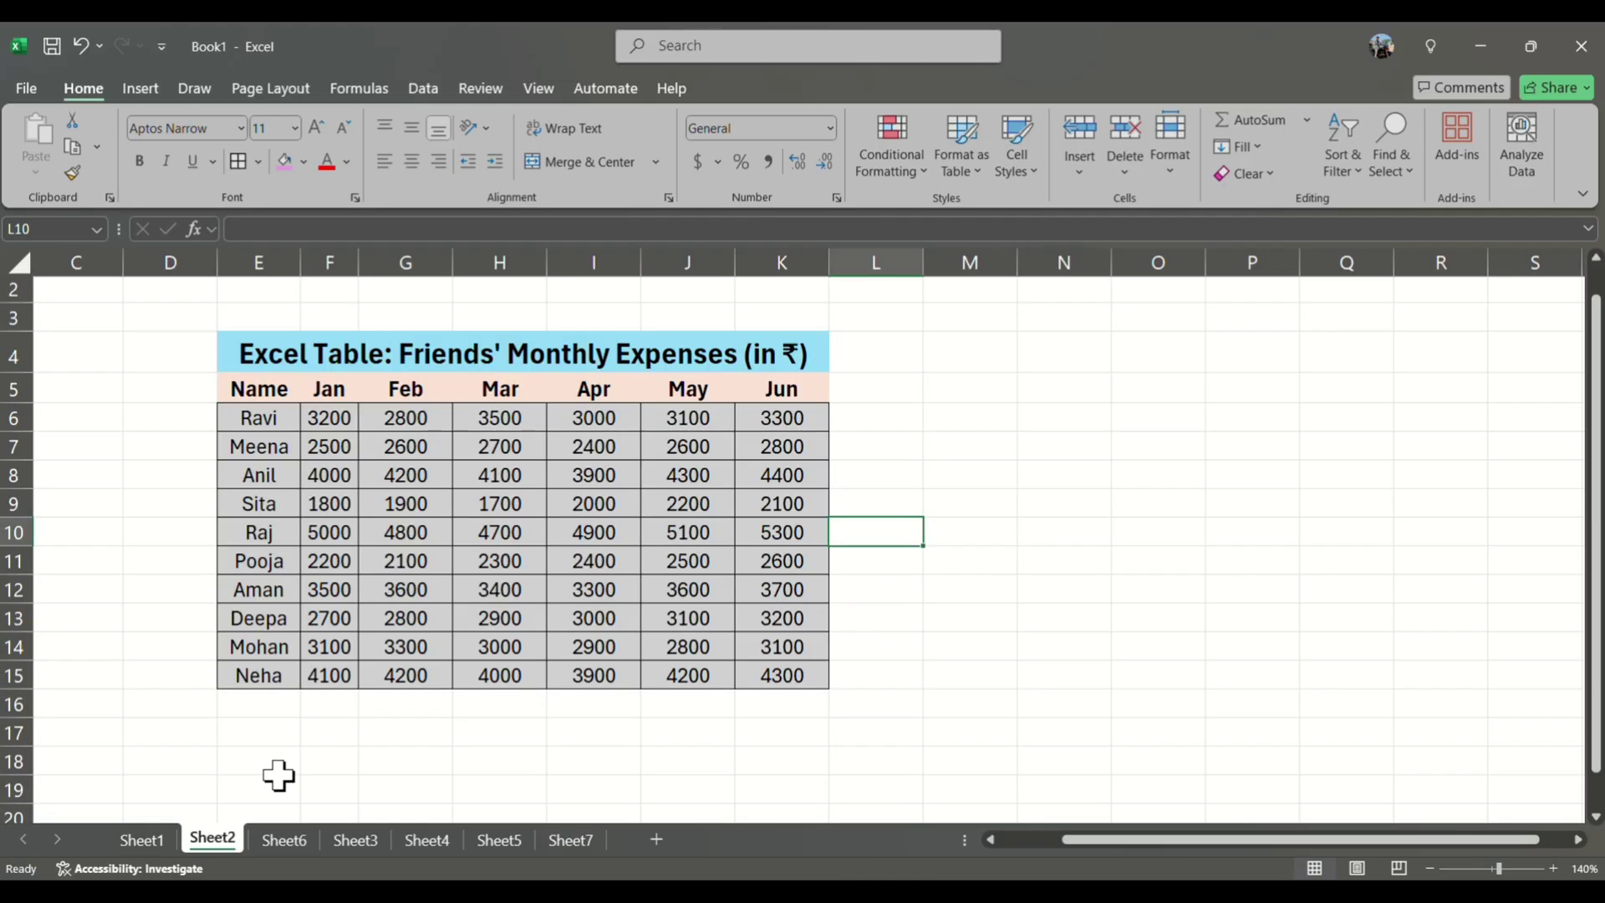
Delete the February to April amounts in G6:I14 of the expenses table
drag(413, 427, 609, 646)
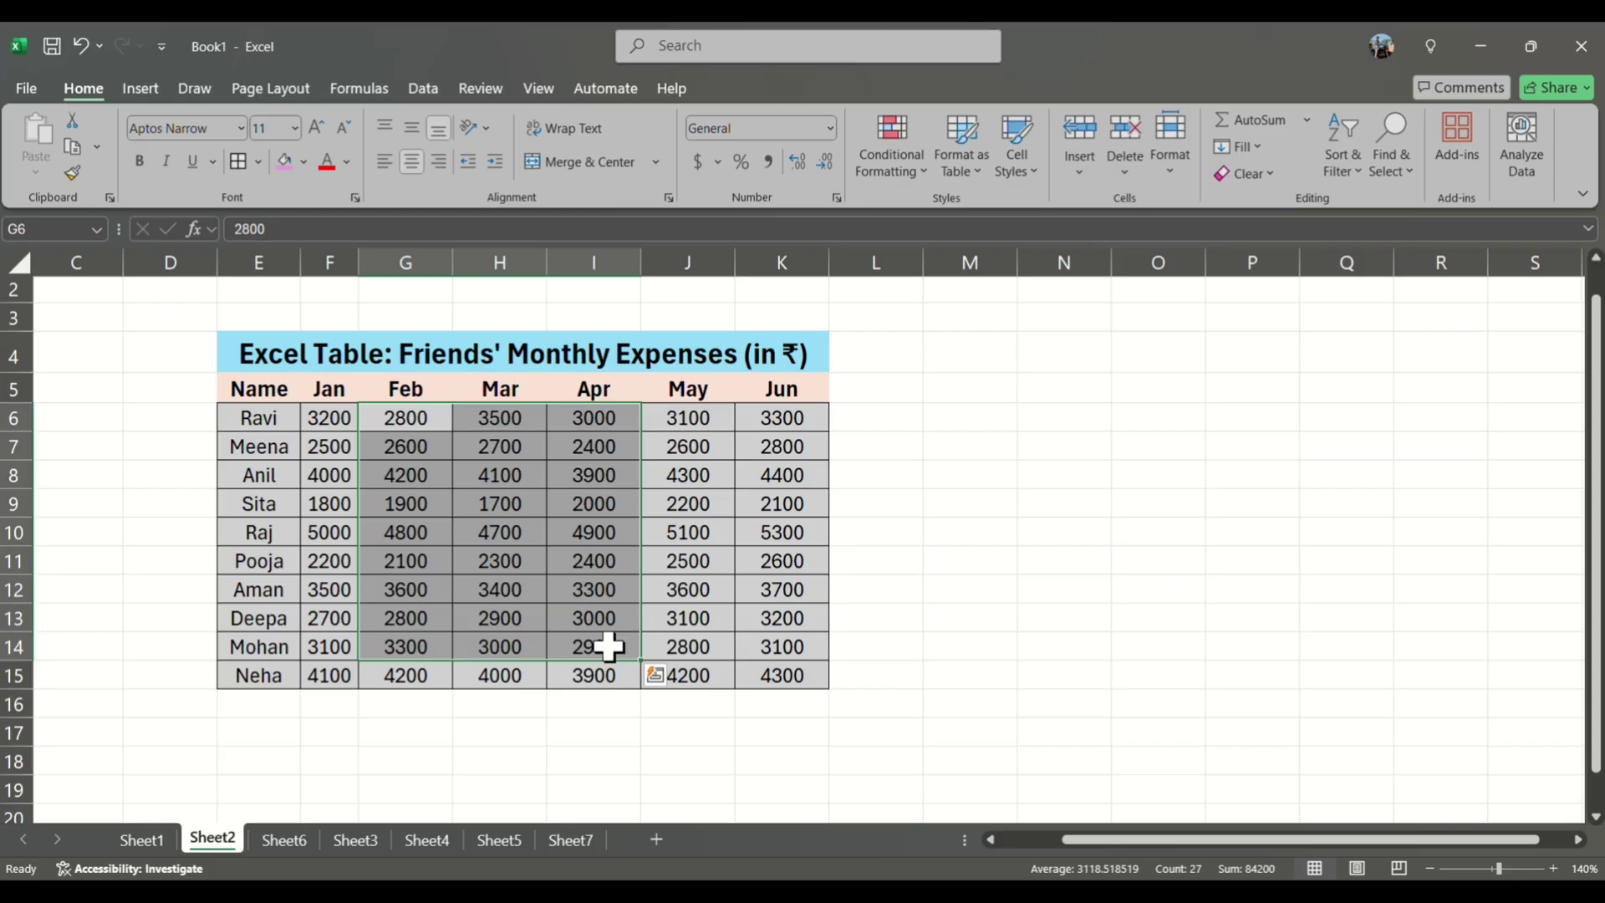
key(Delete)
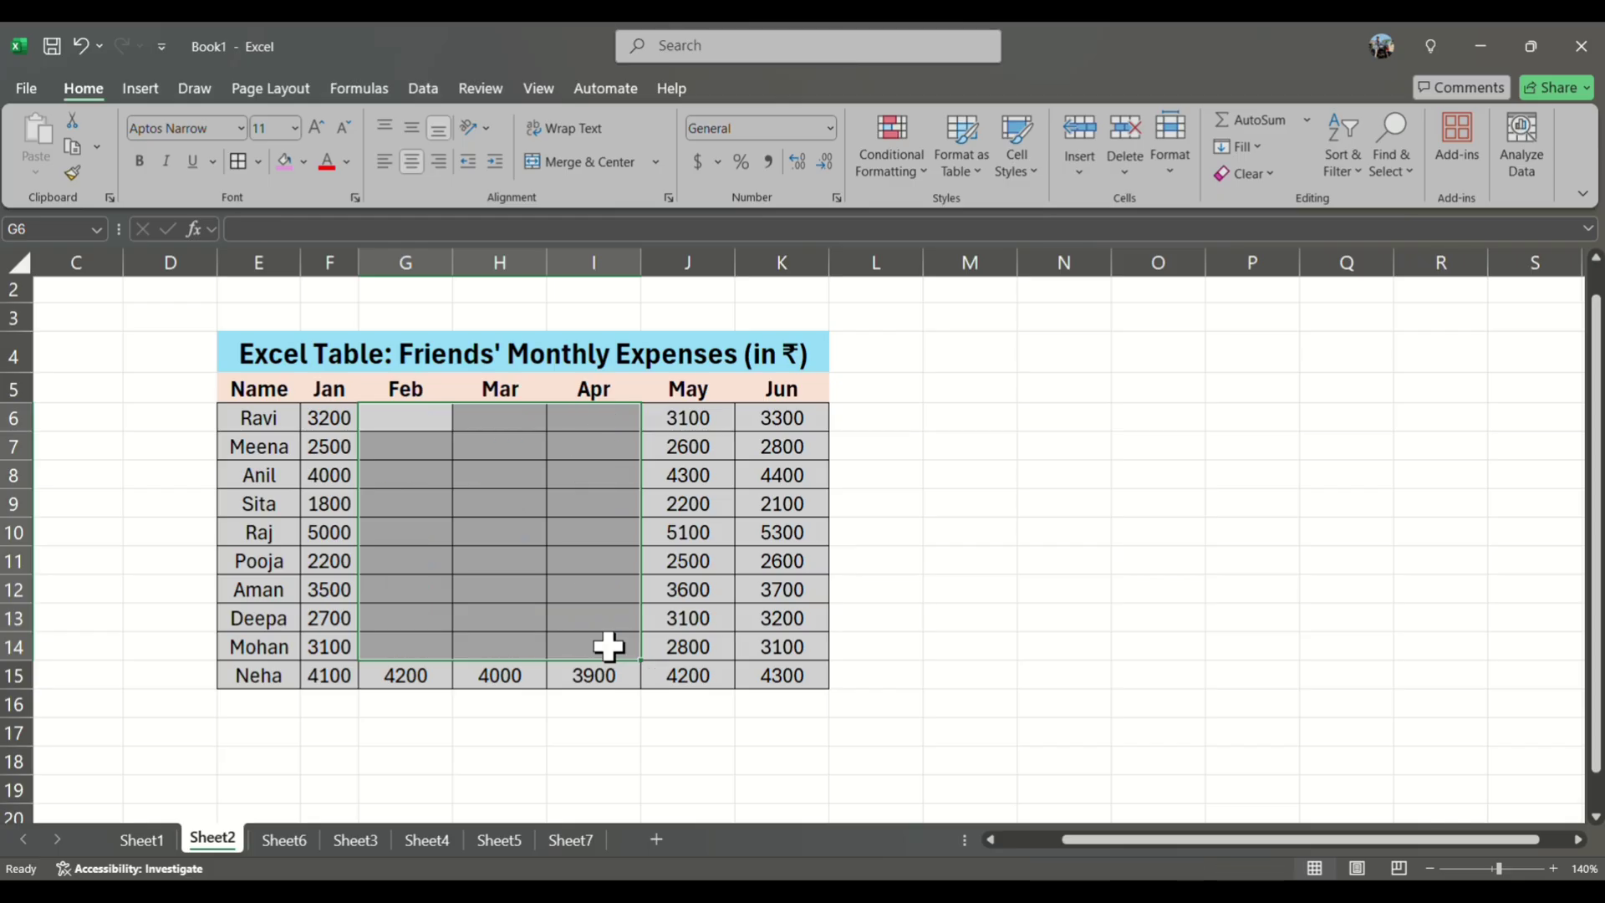
click(916, 514)
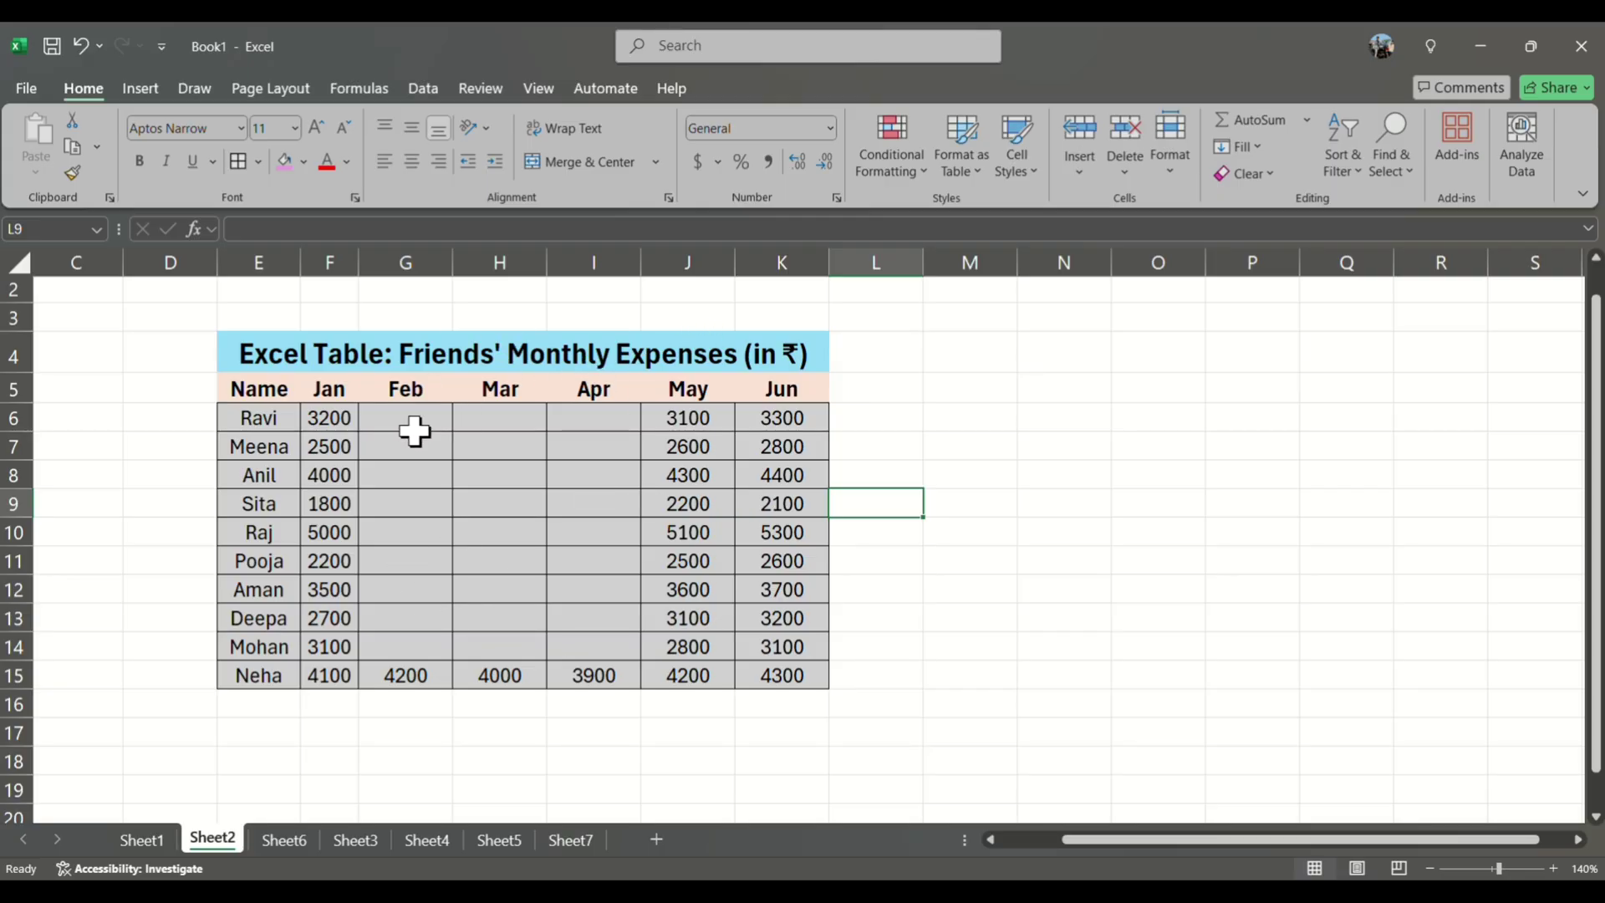
Apply Clear All to the whole expenses table, E4:K15, removing both its contents and formatting
drag(236, 347, 776, 687)
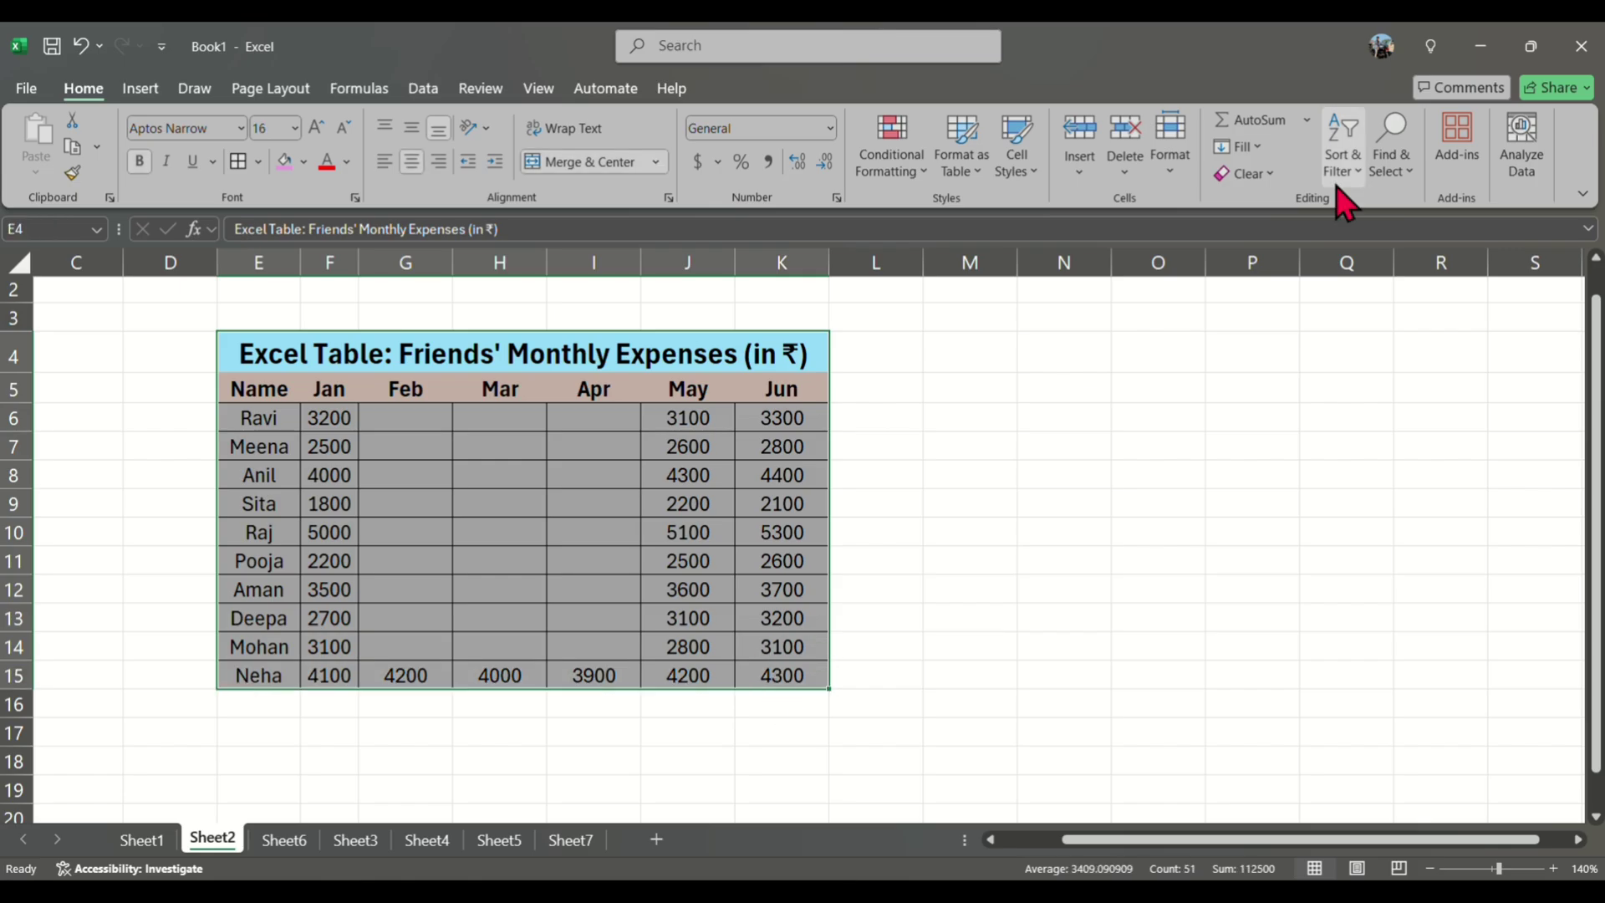
click(1265, 174)
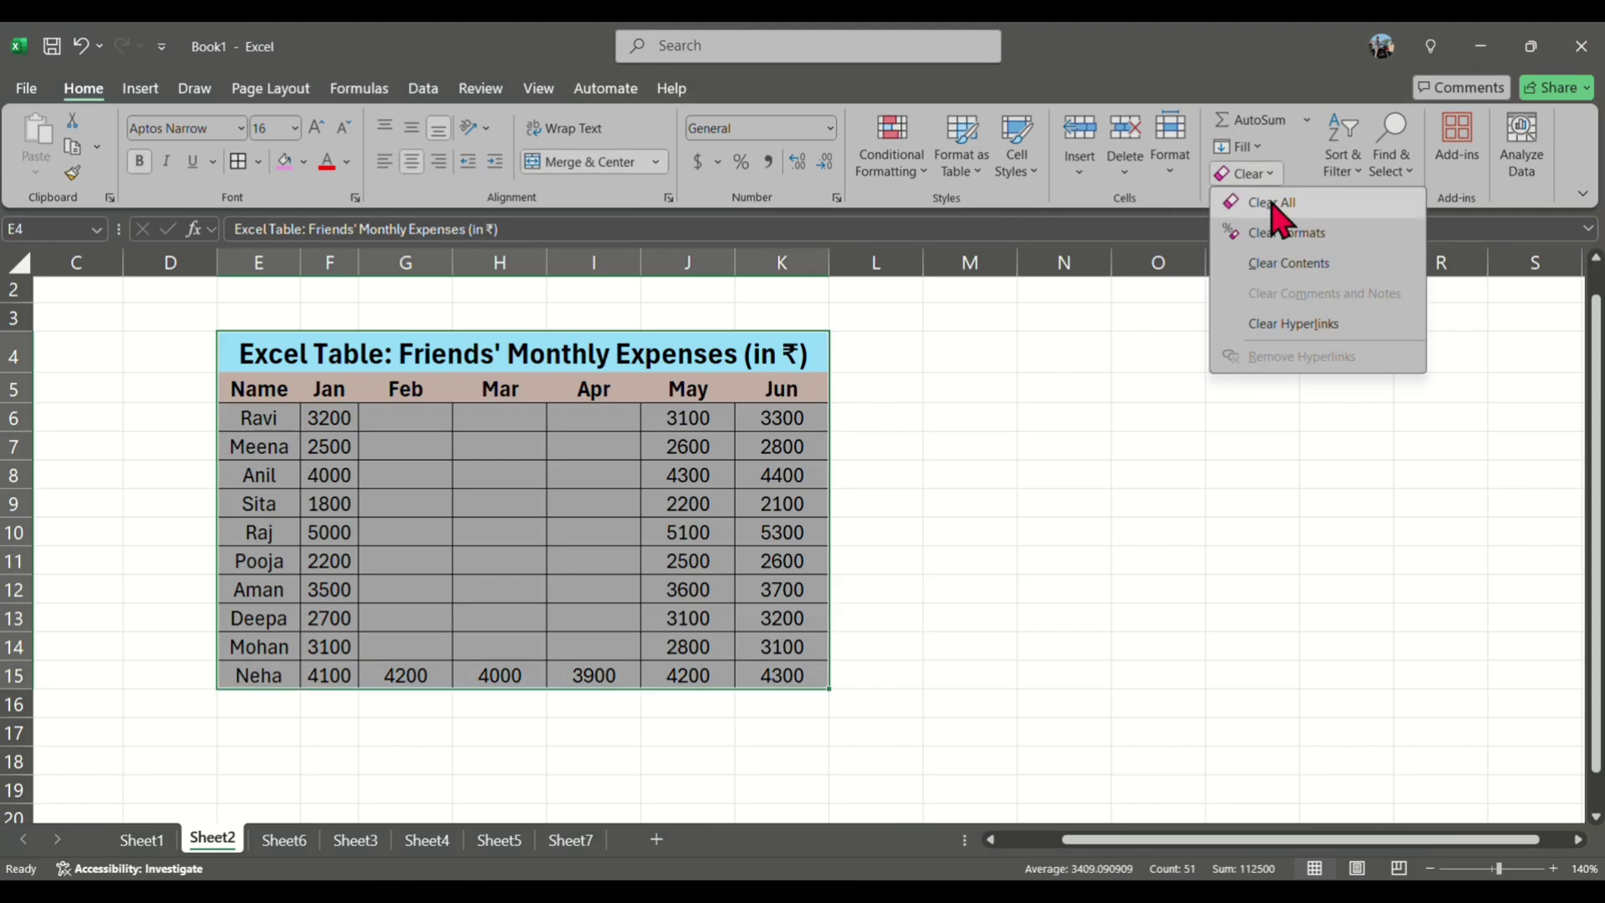
click(1272, 204)
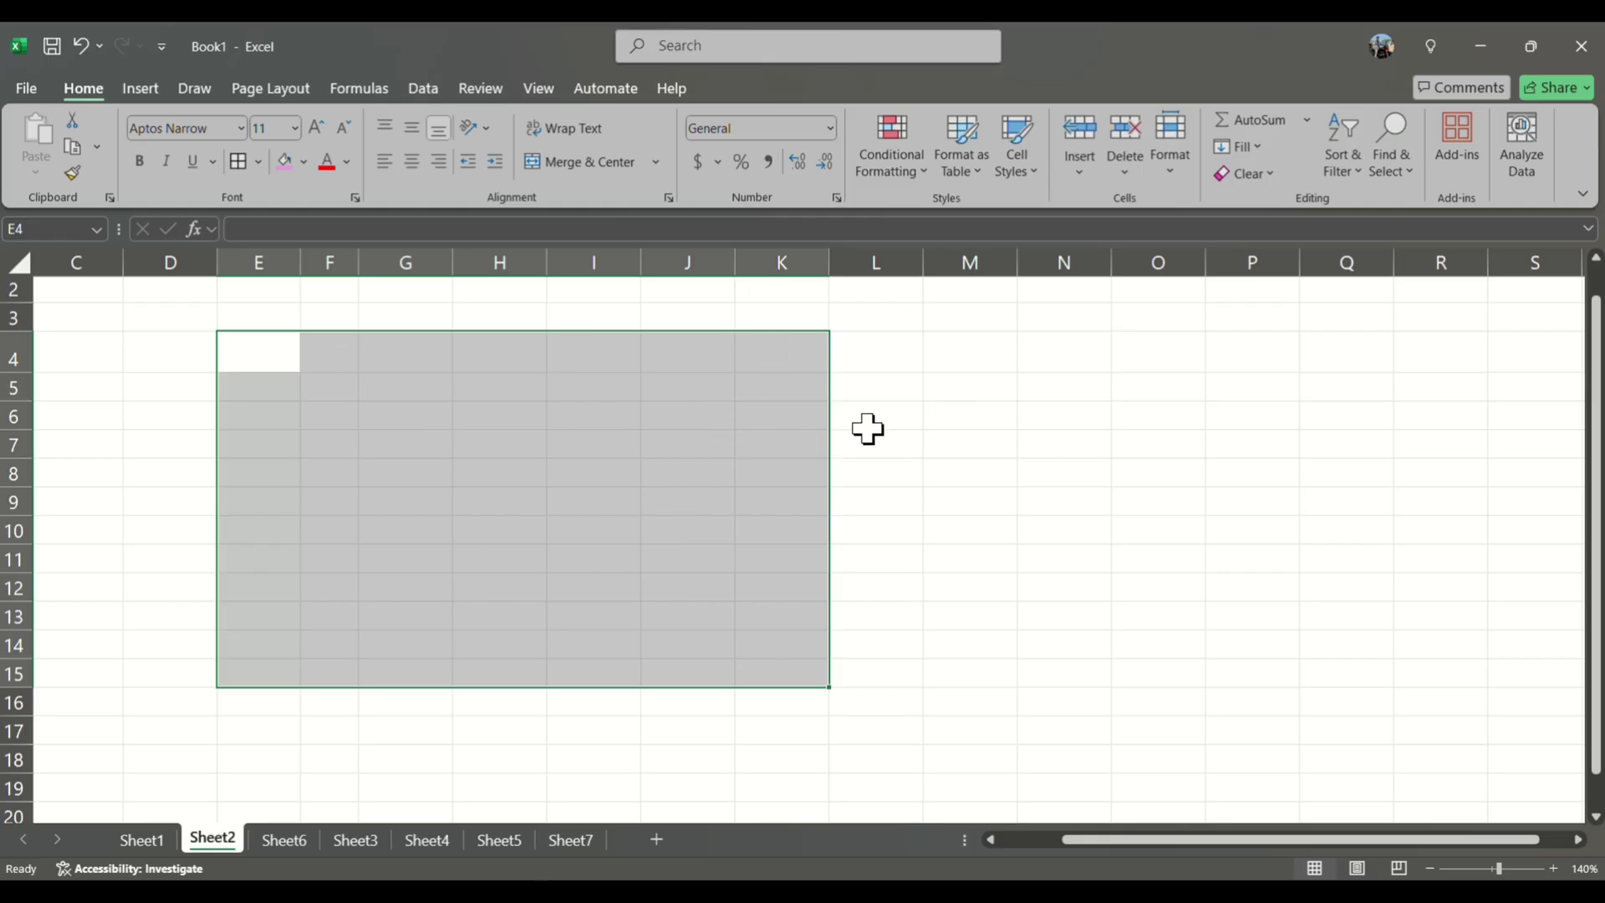
Undo the Clear All on the expenses table and the deletion of the February to April amounts
click(77, 49)
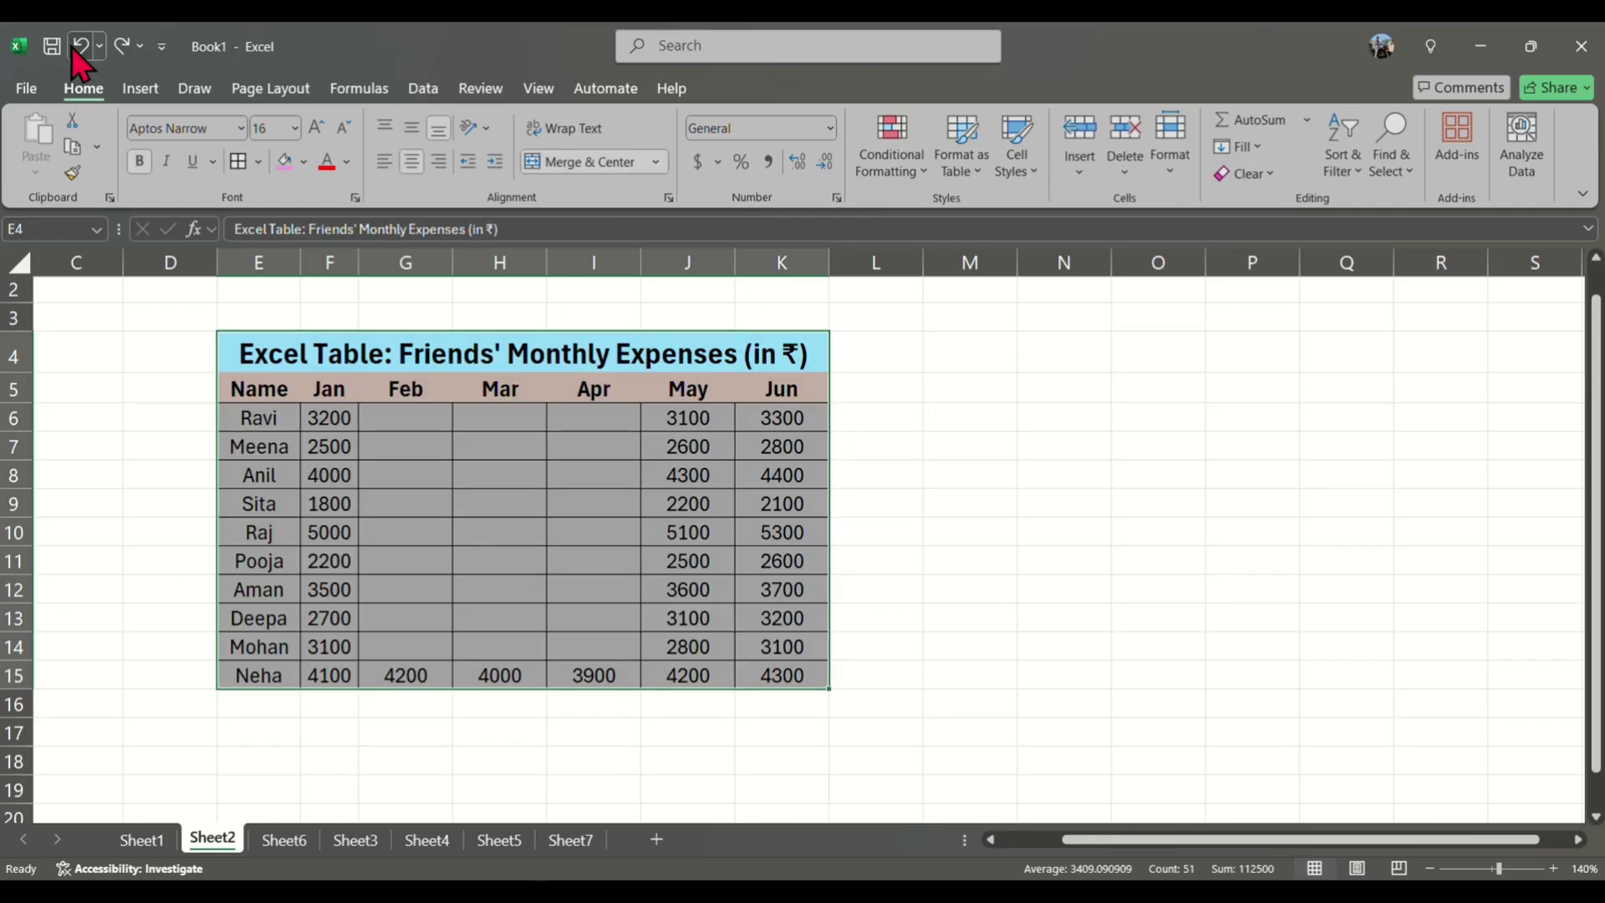
click(77, 48)
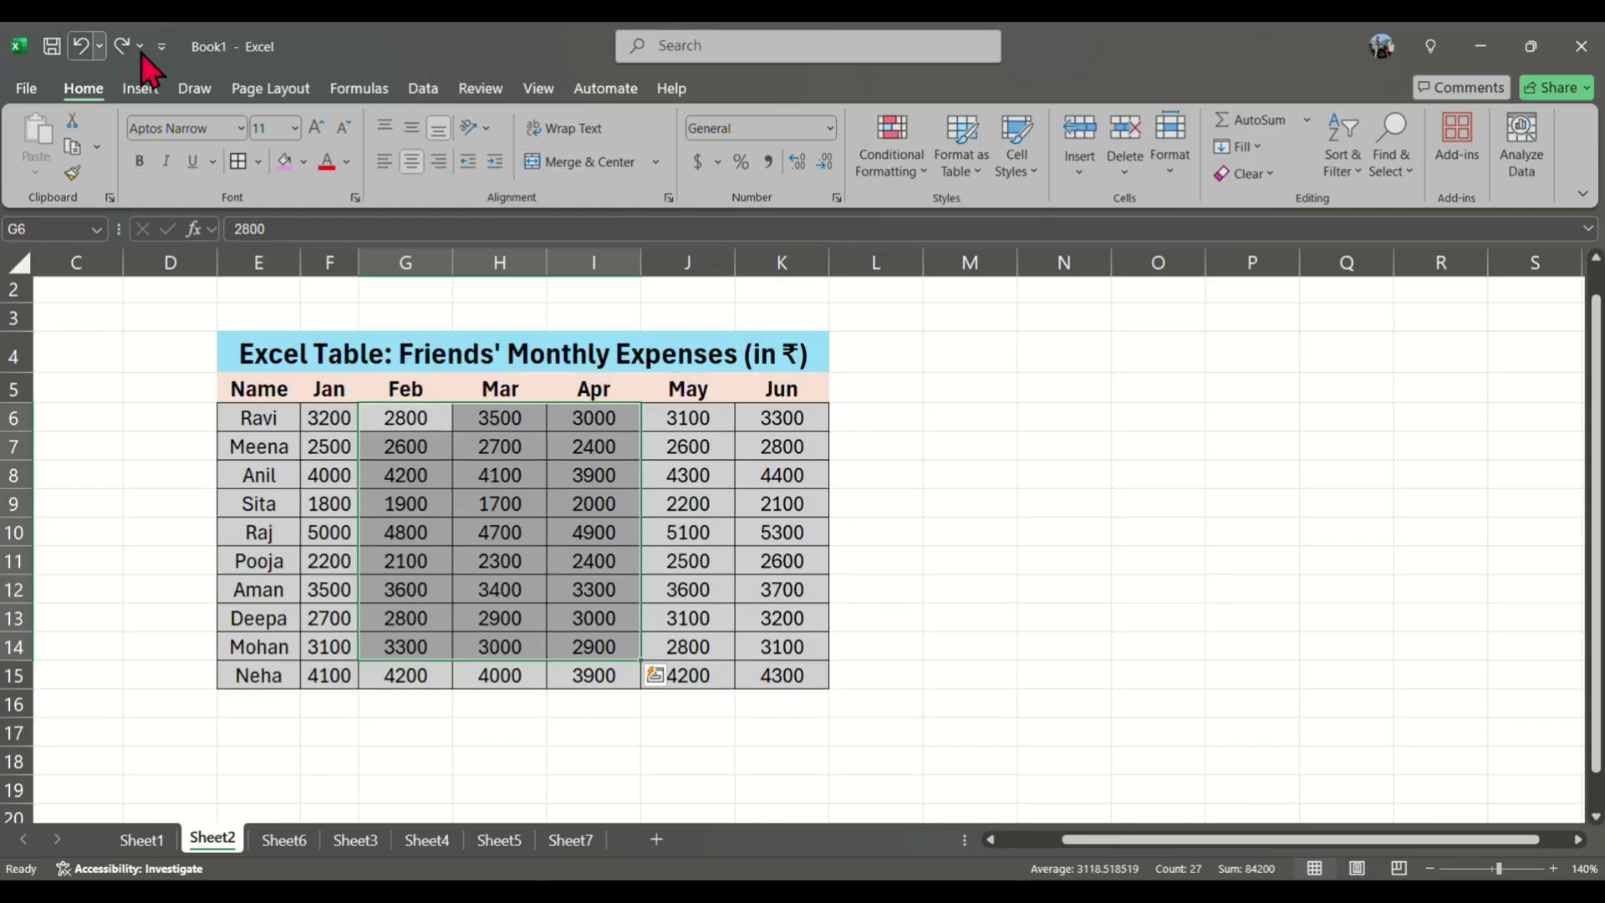
click(1272, 174)
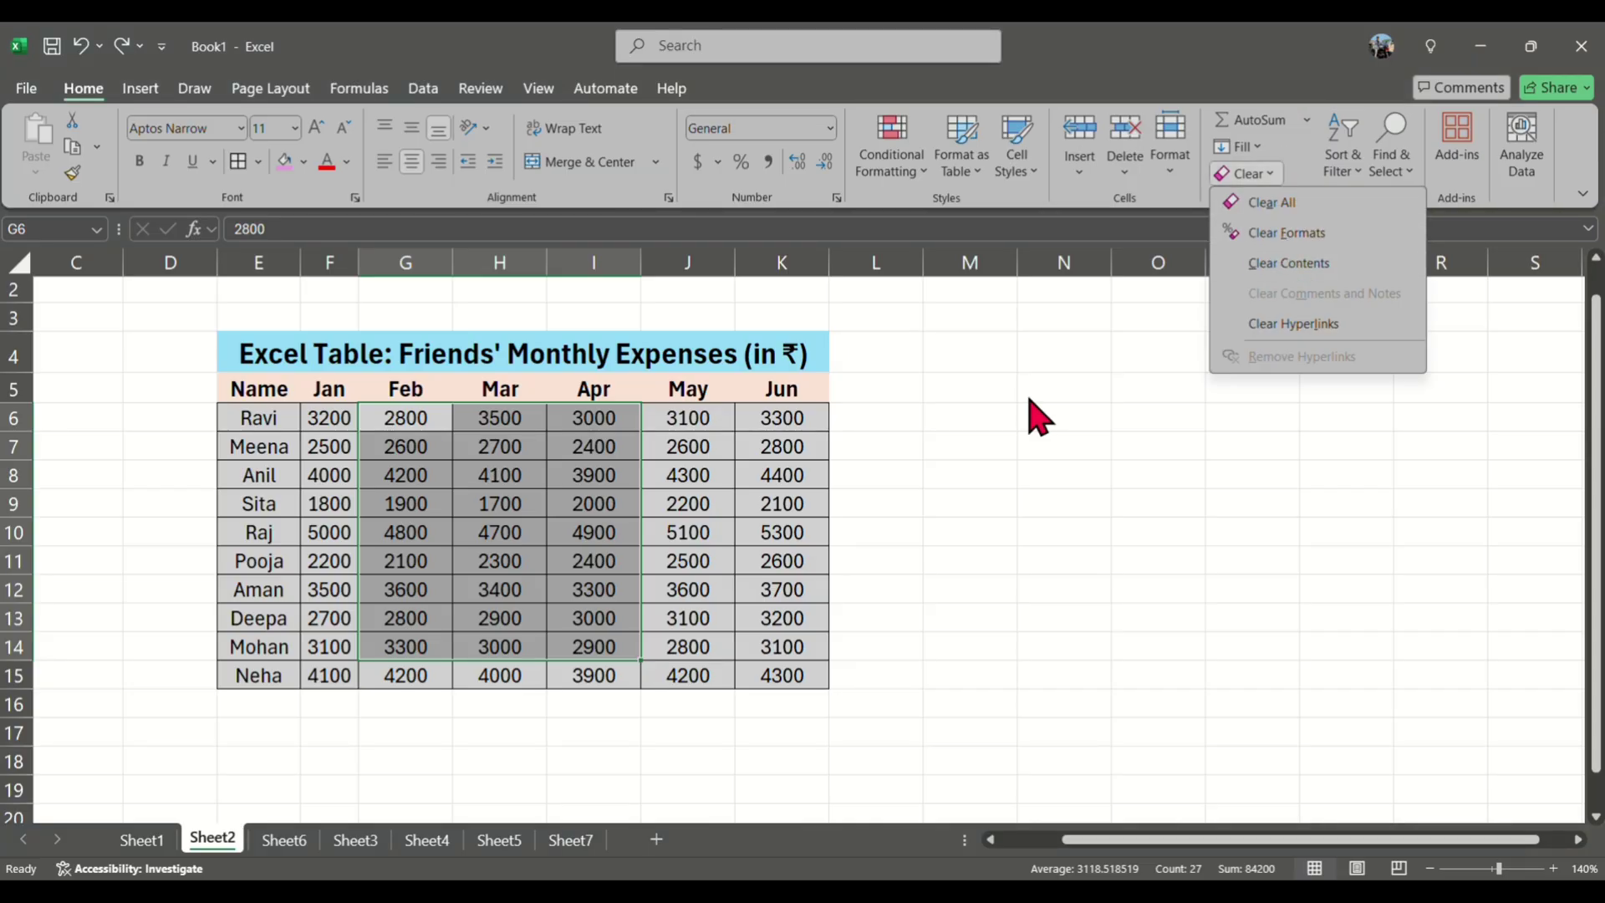
click(895, 411)
click(894, 412)
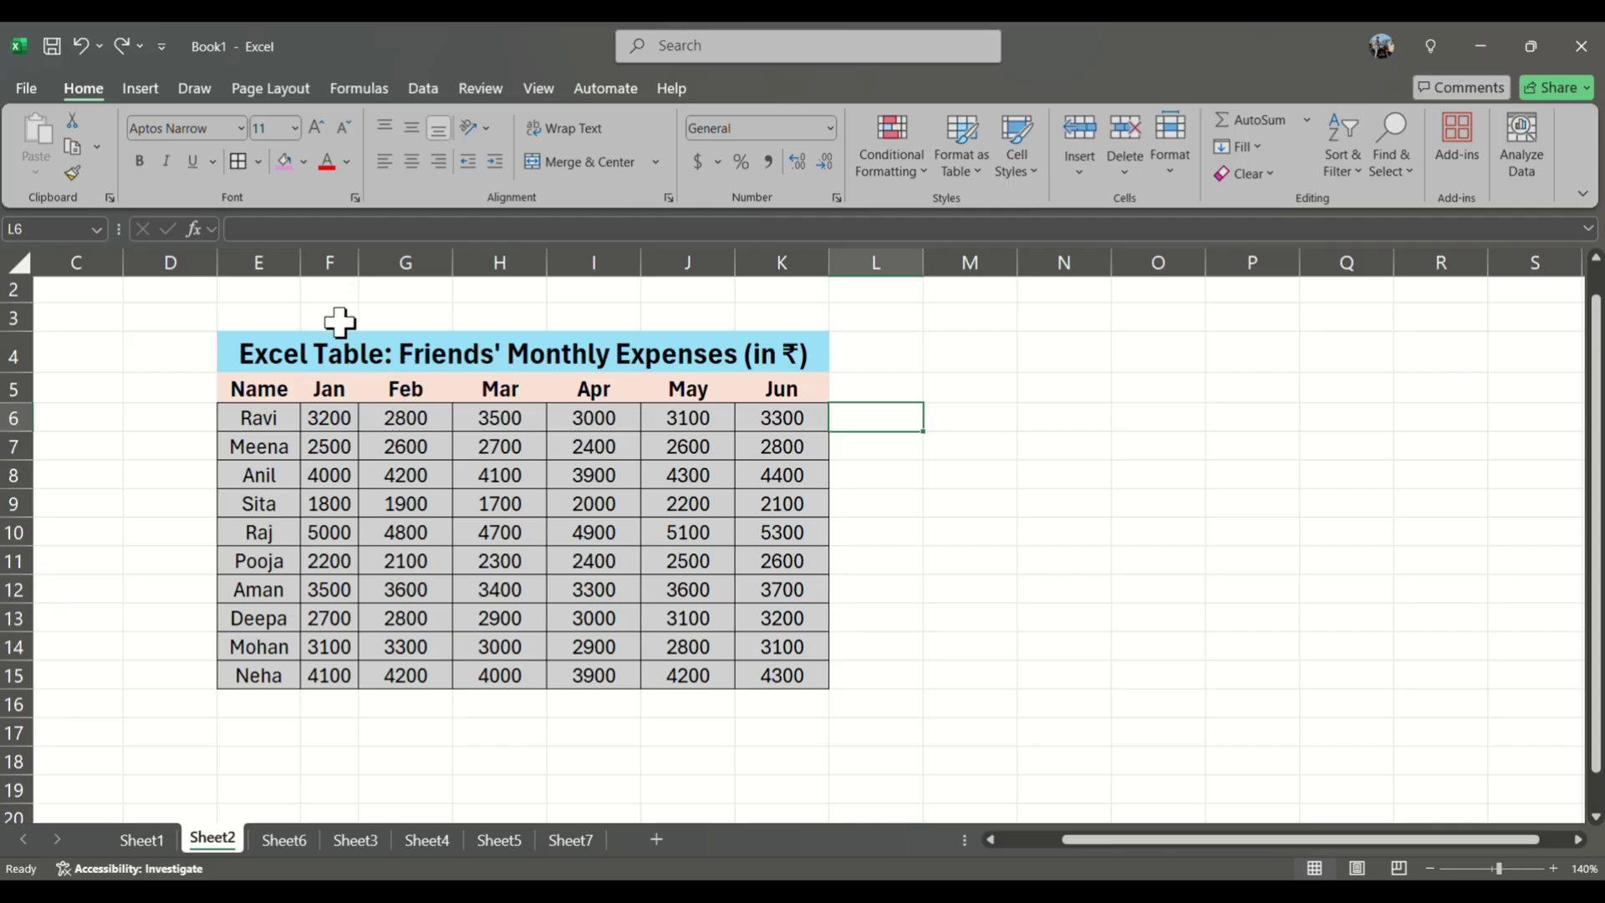
Apply Clear Formats to the title and header rows, E4:K5, of the expenses table
click(225, 343)
drag(226, 343, 717, 387)
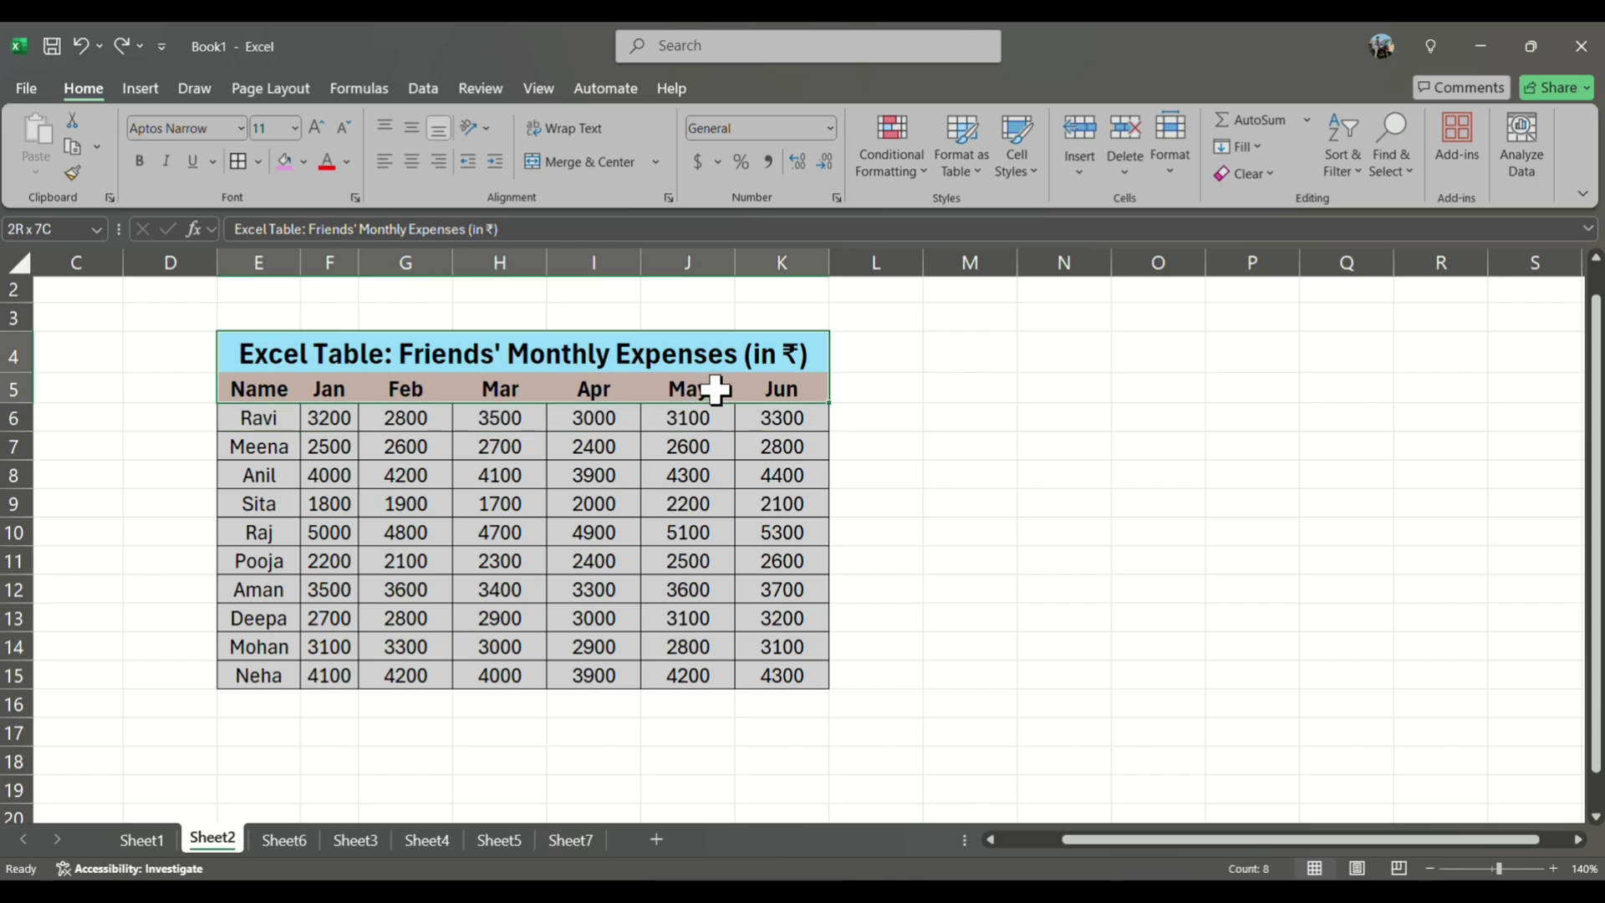
click(1263, 173)
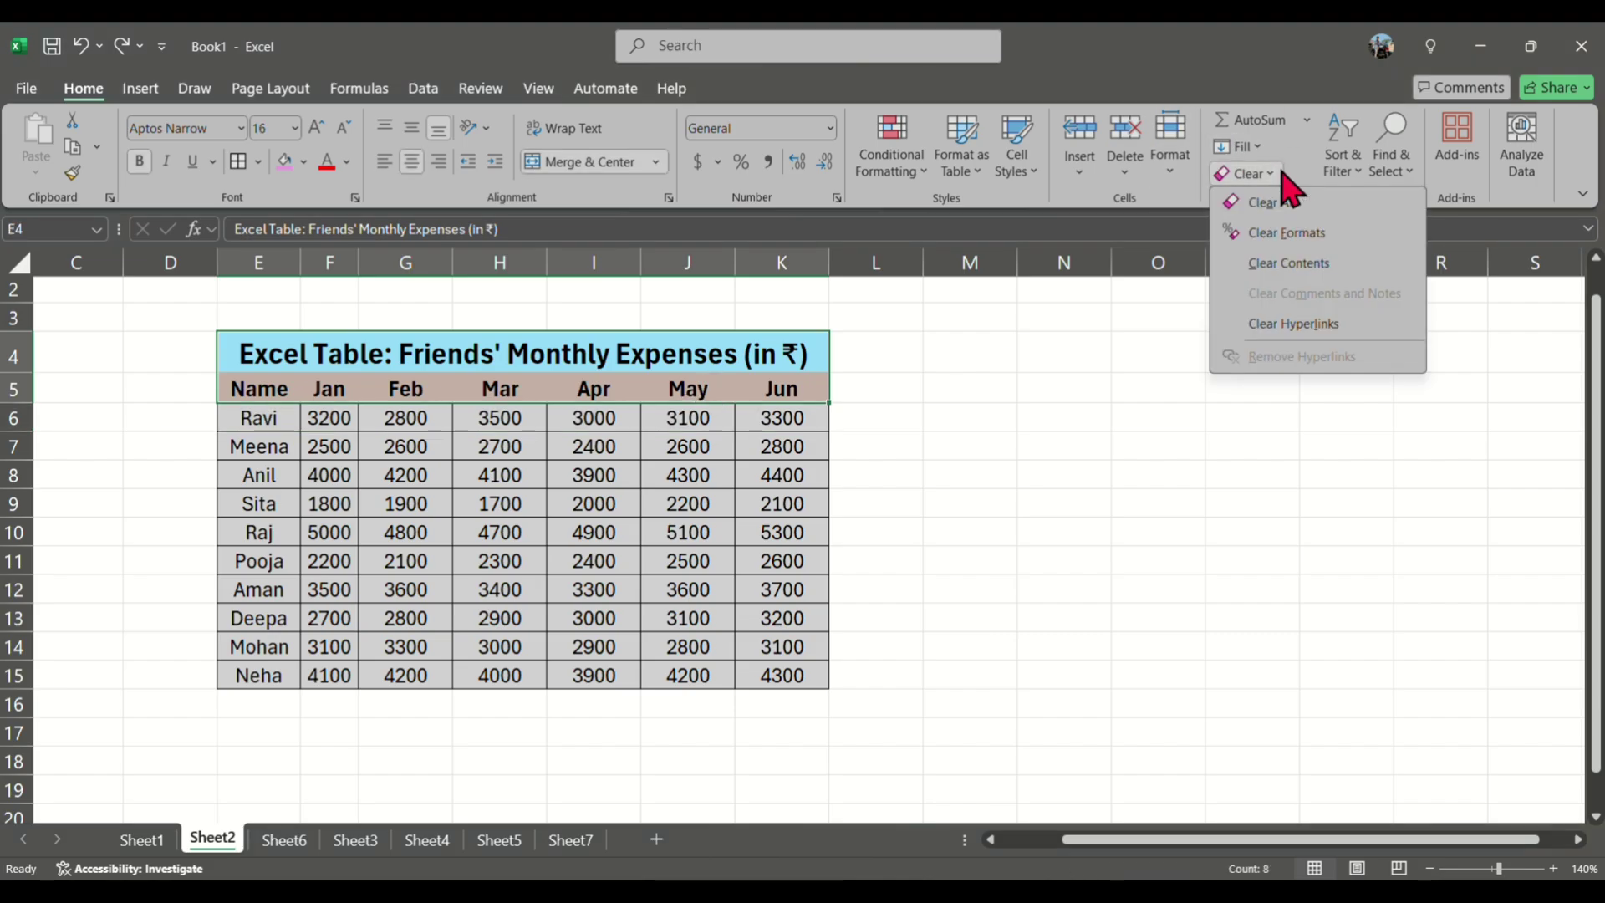
click(1289, 239)
click(1055, 385)
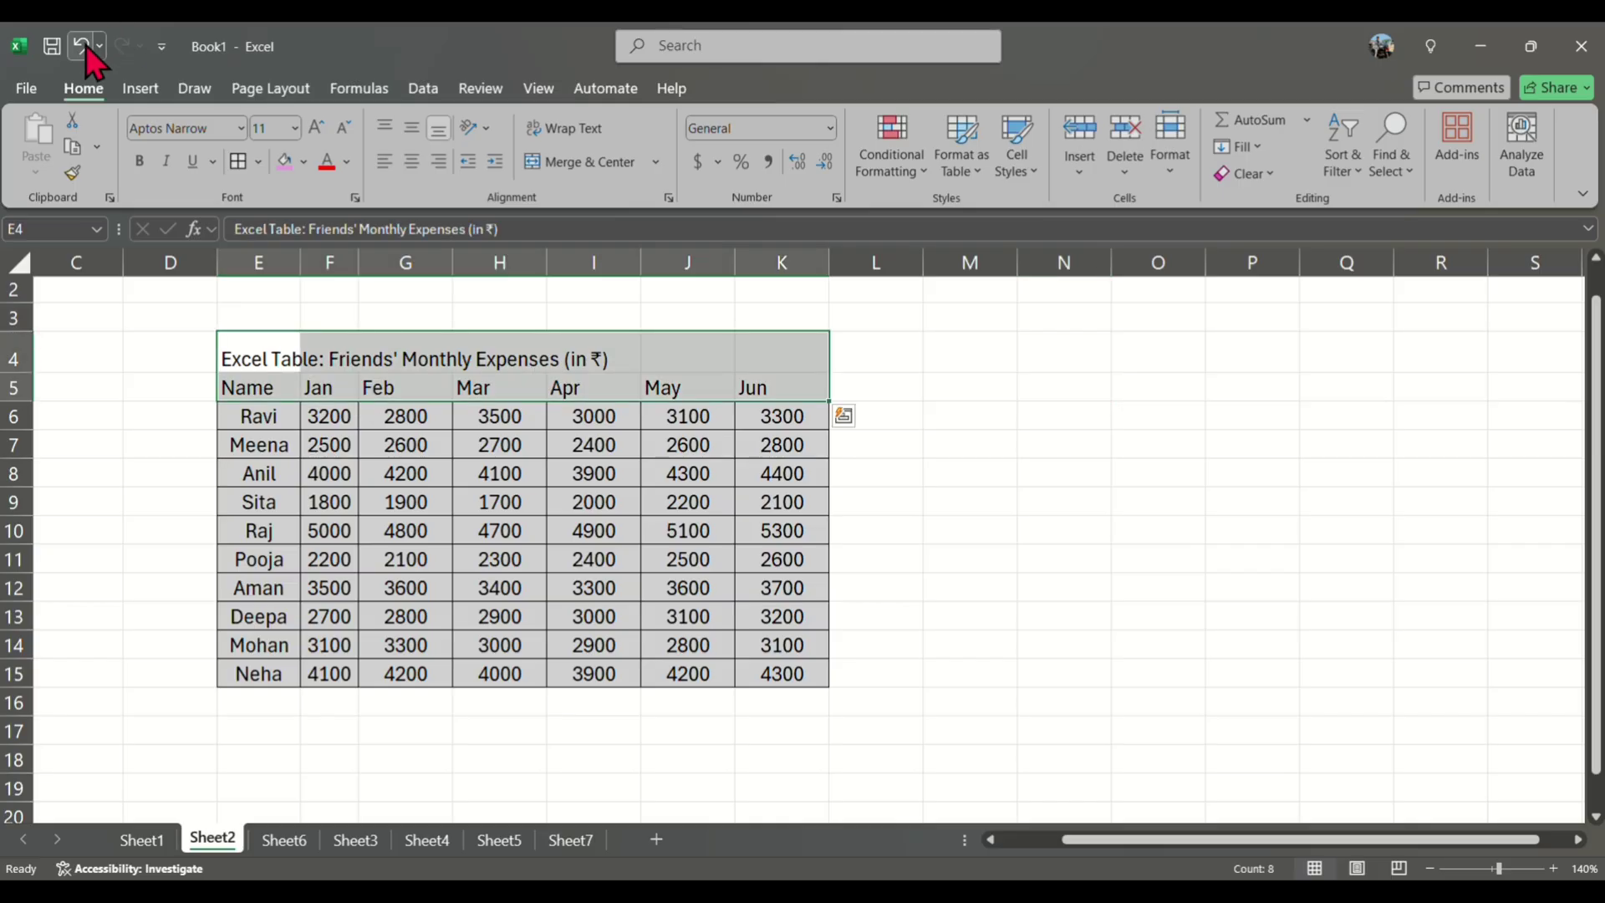
Undo the Clear Formats on the table's title and header rows
click(81, 47)
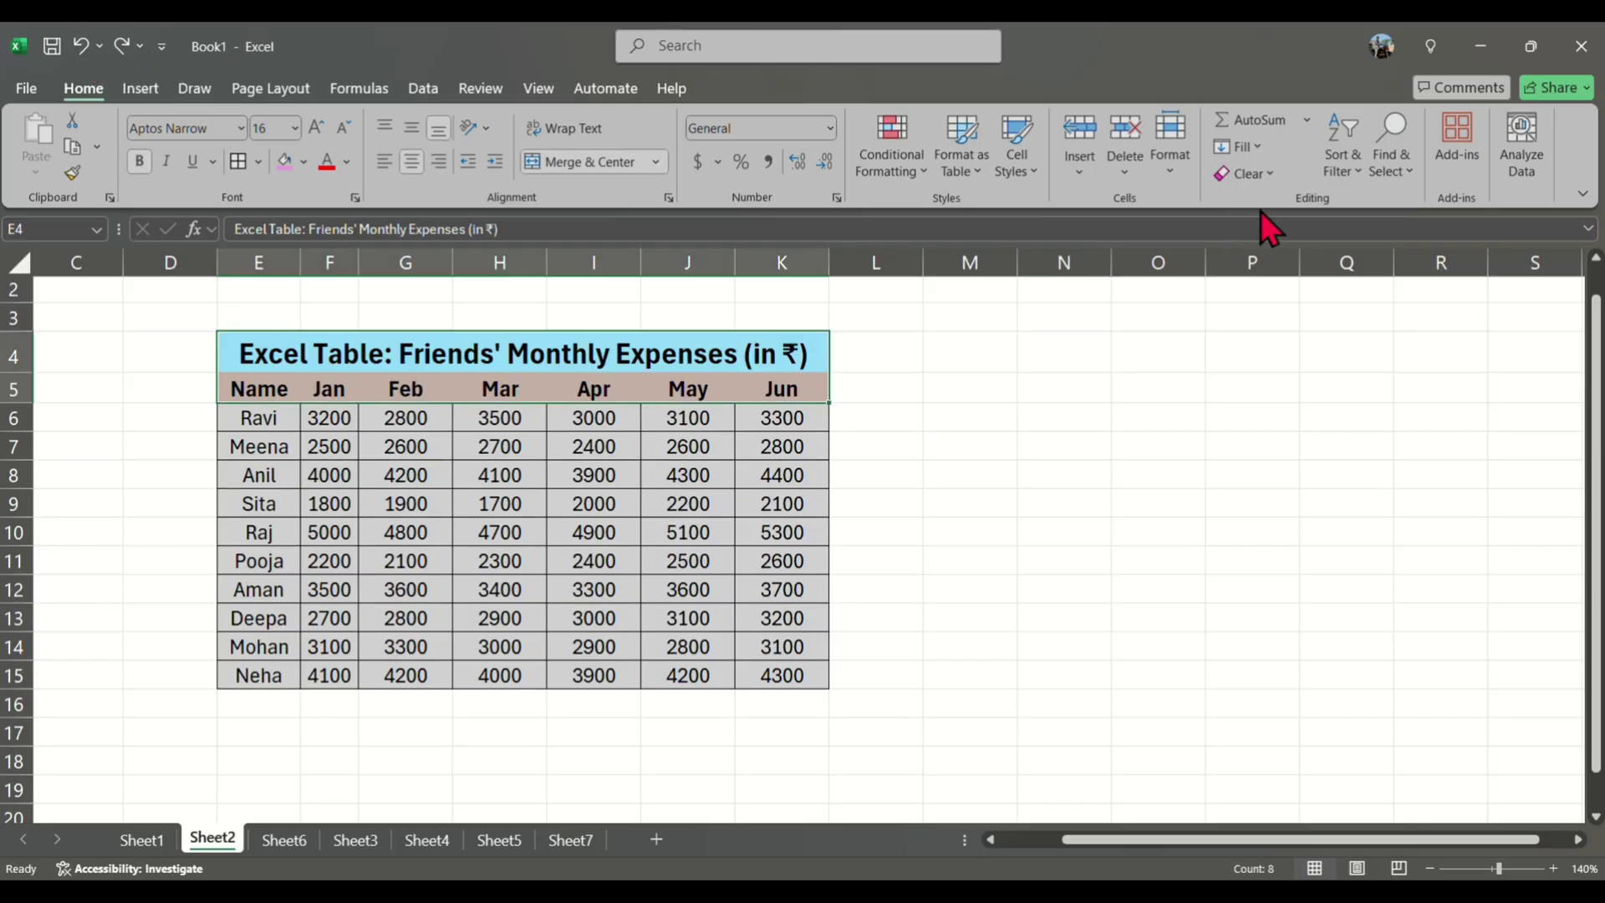
click(1268, 179)
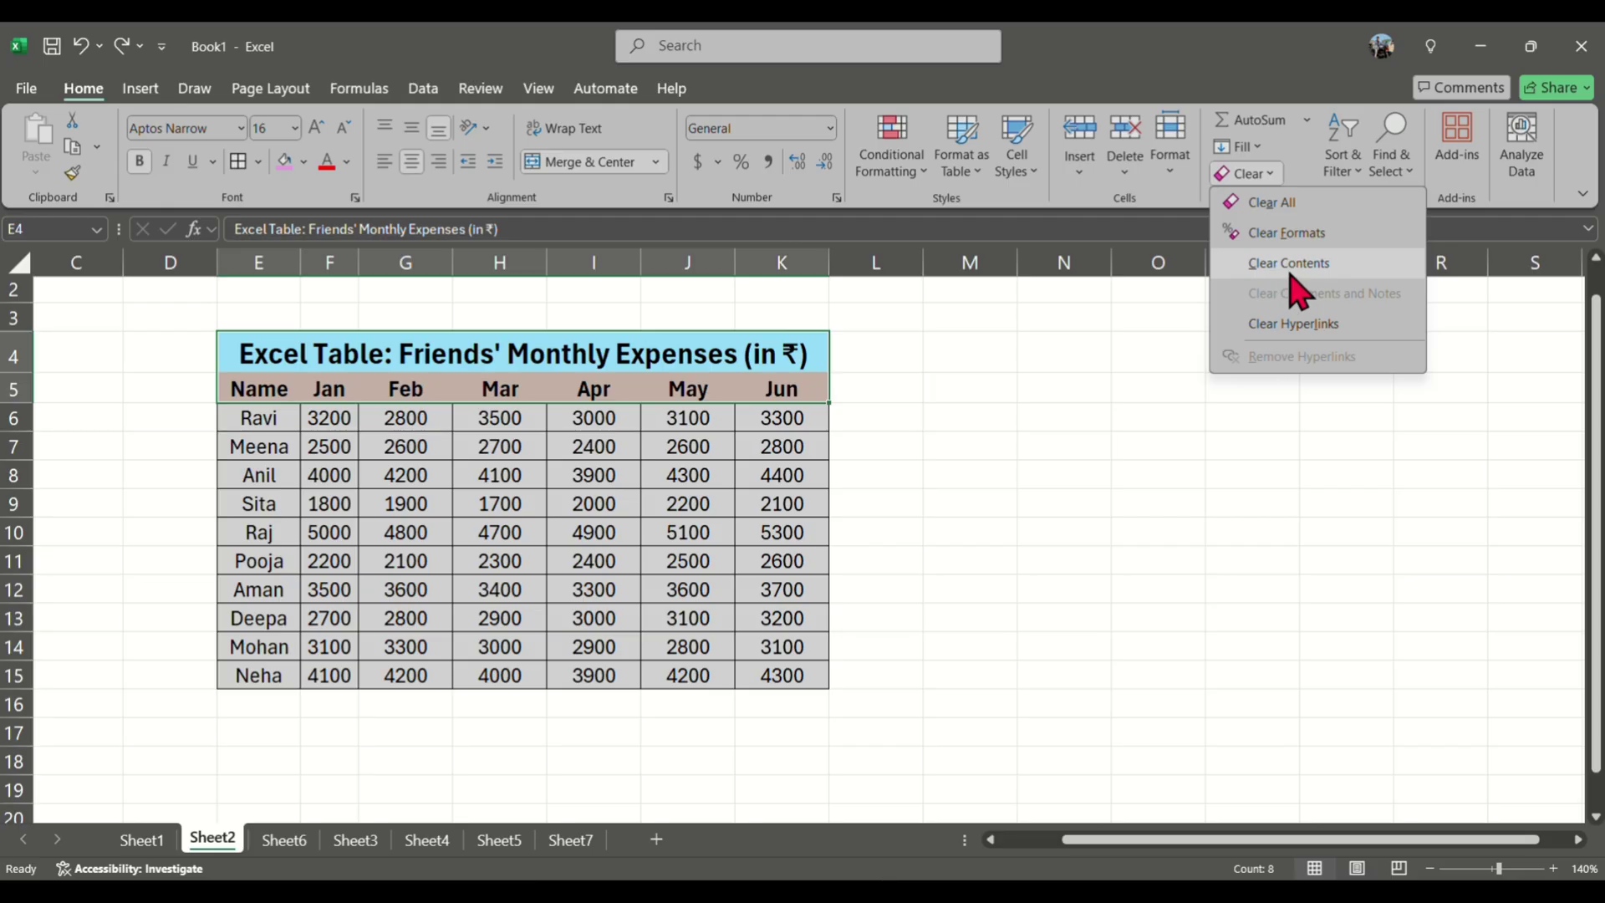
click(101, 385)
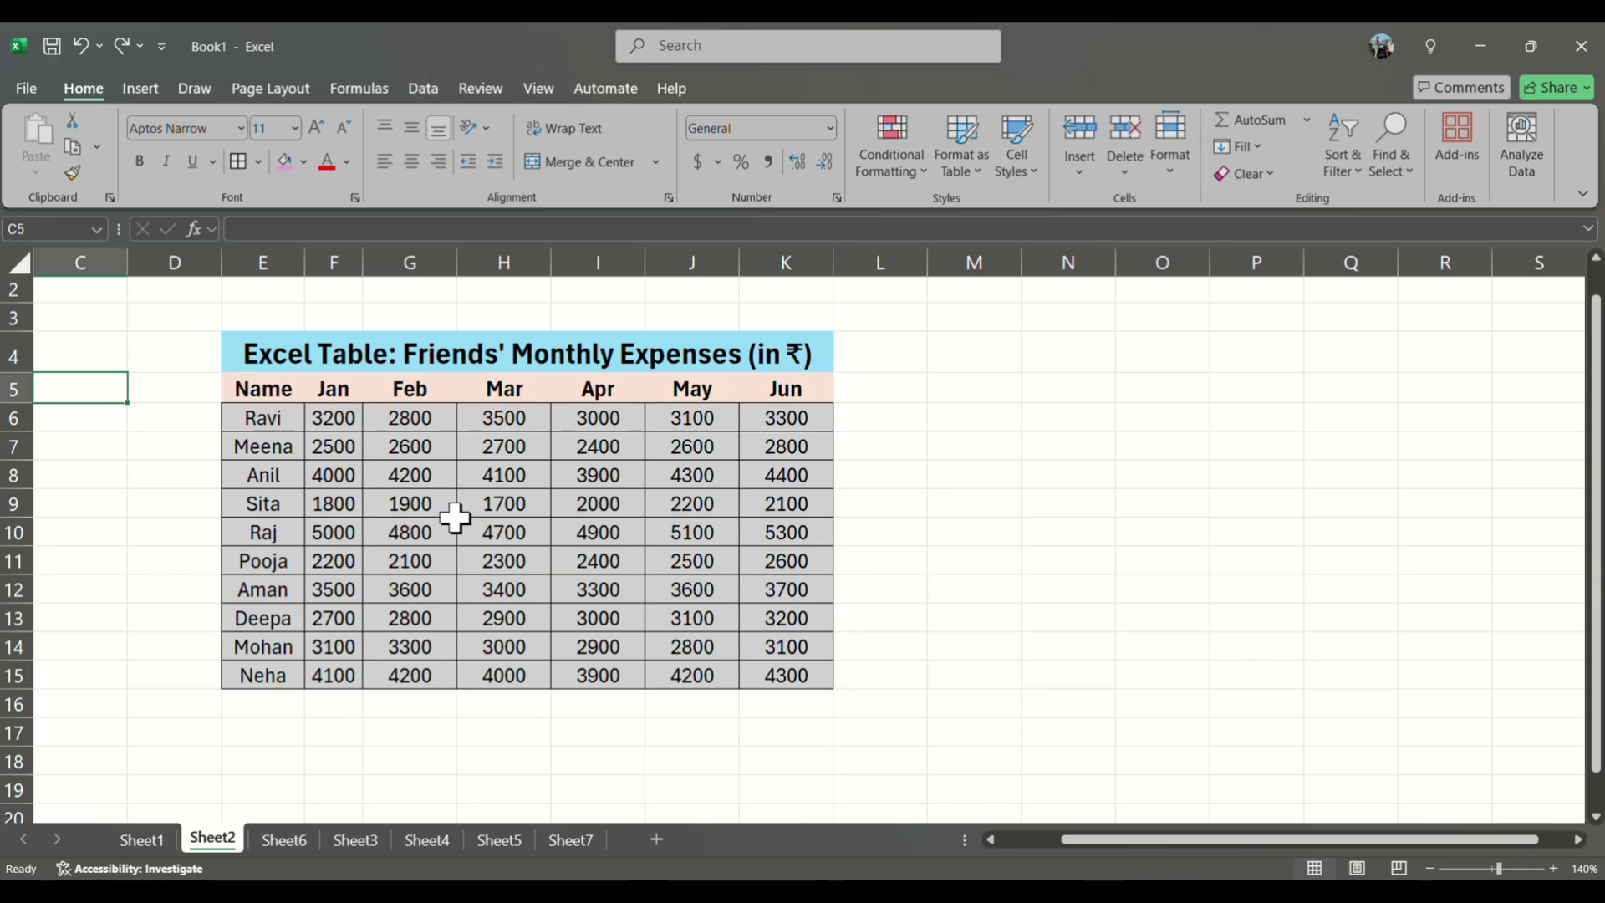
Apply Clear Contents to the whole expenses table, E4:K15, keeping its formatting
drag(236, 347, 807, 678)
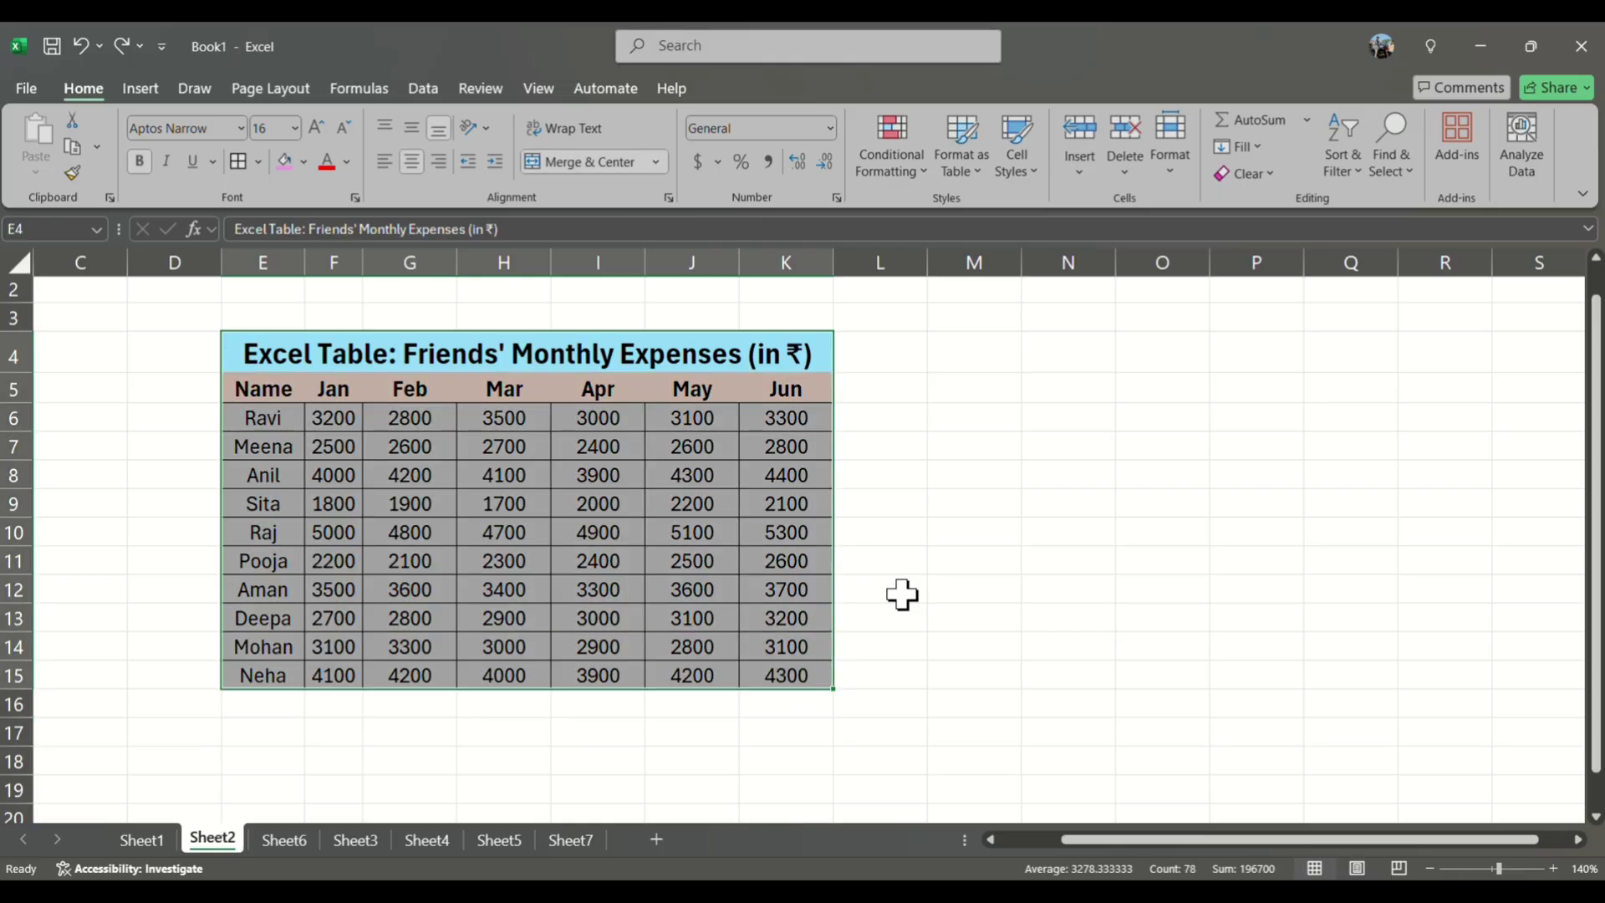
click(1246, 173)
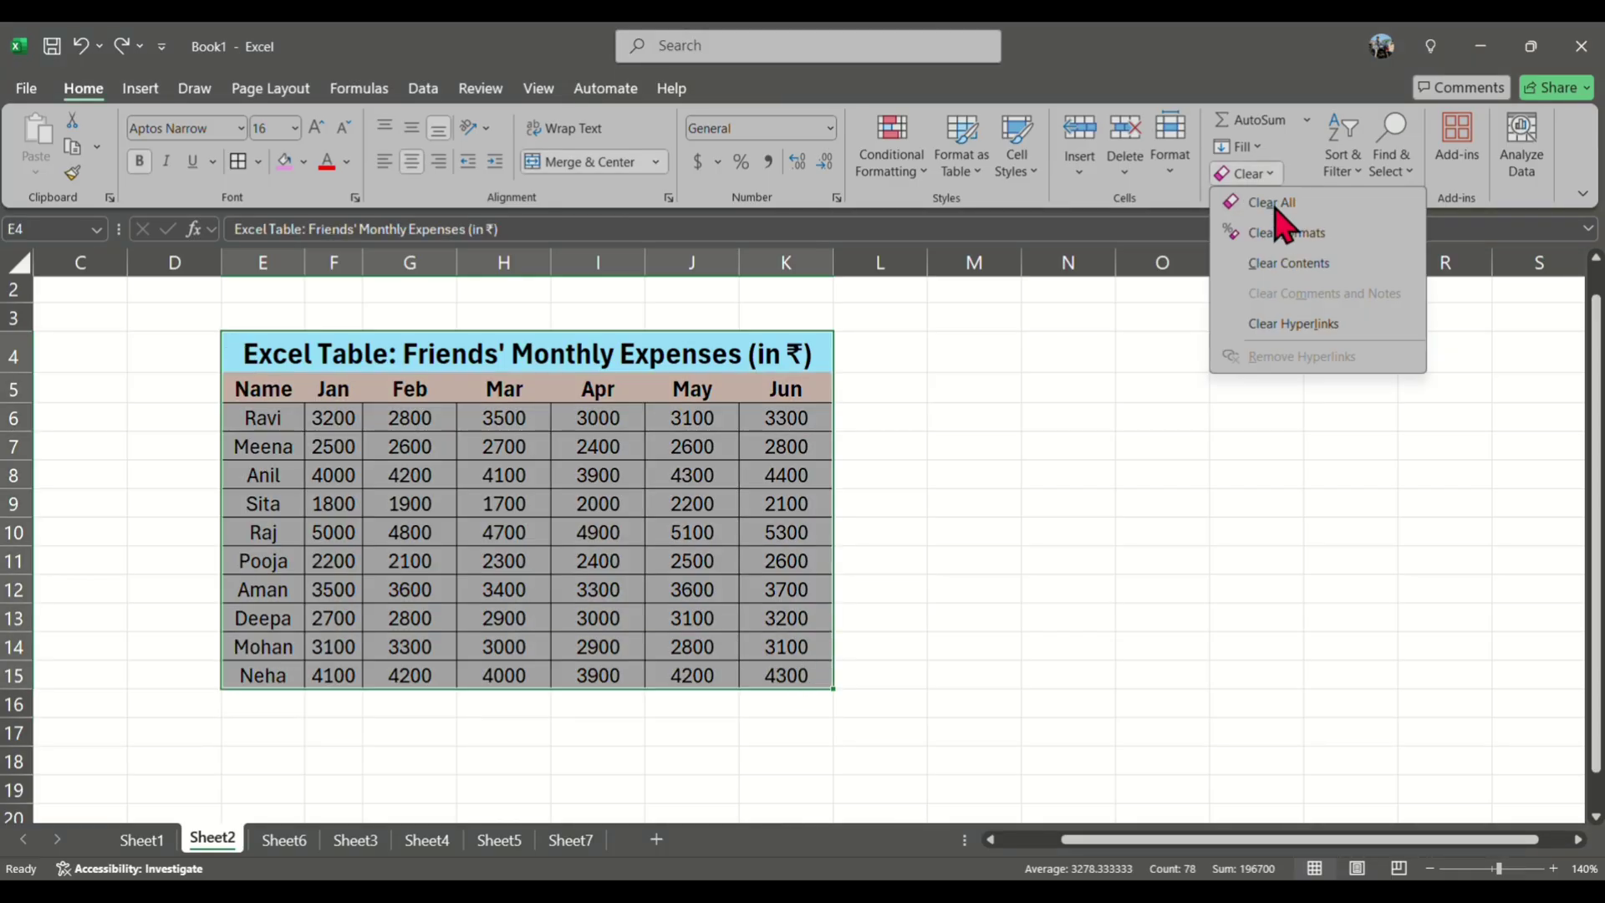
click(1275, 264)
click(1035, 343)
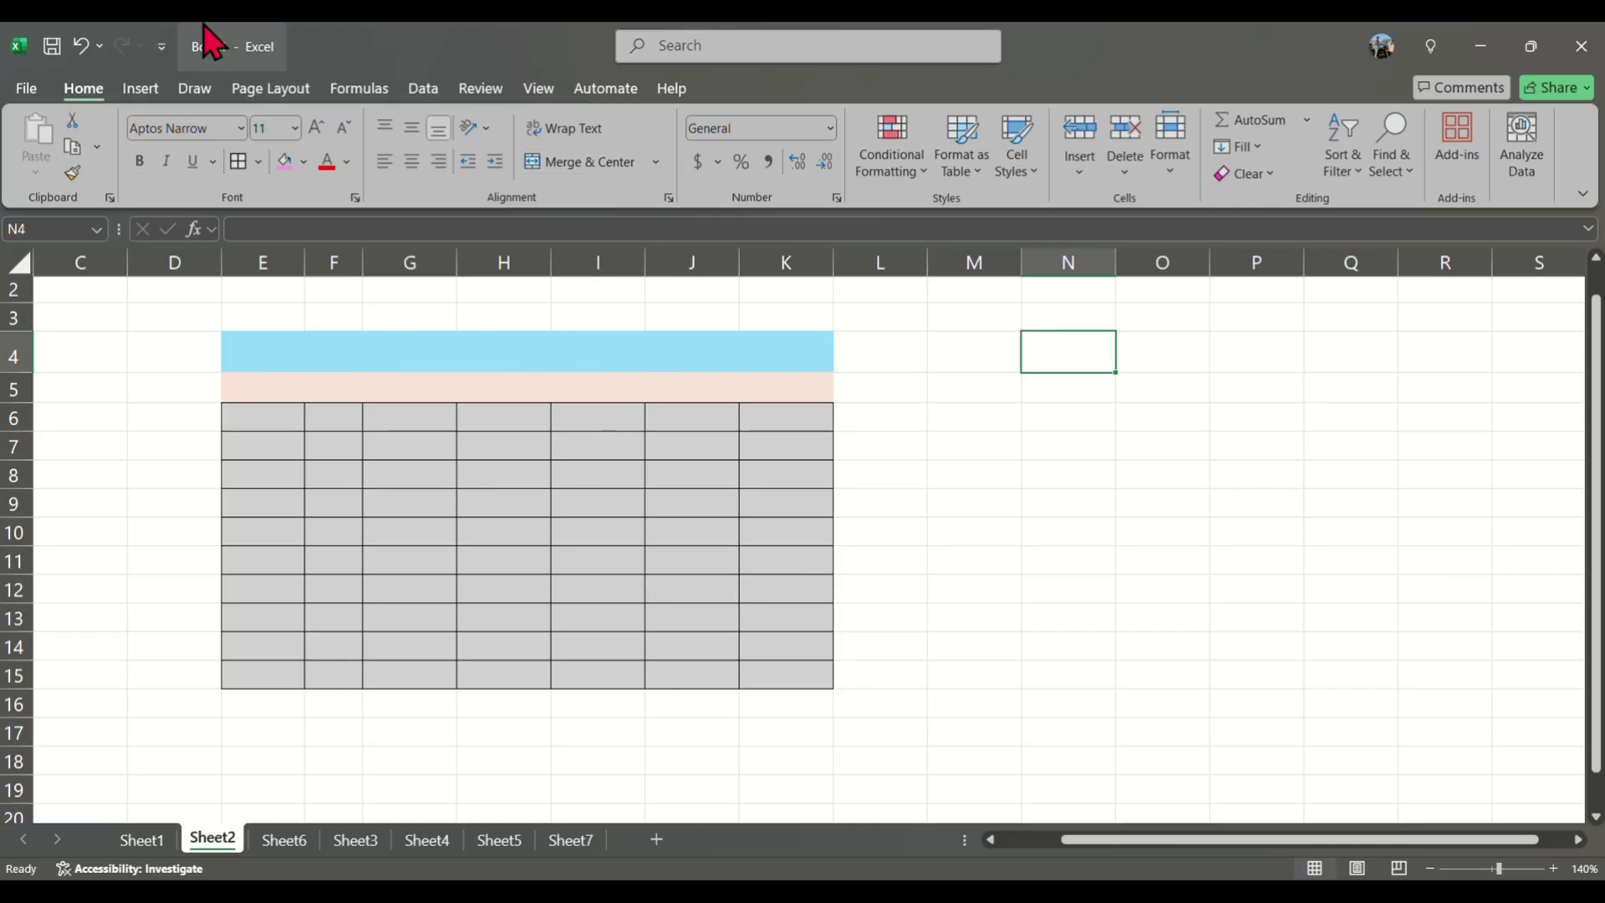
Undo the Clear Contents on the expenses table
key(ctrl+z)
click(1269, 173)
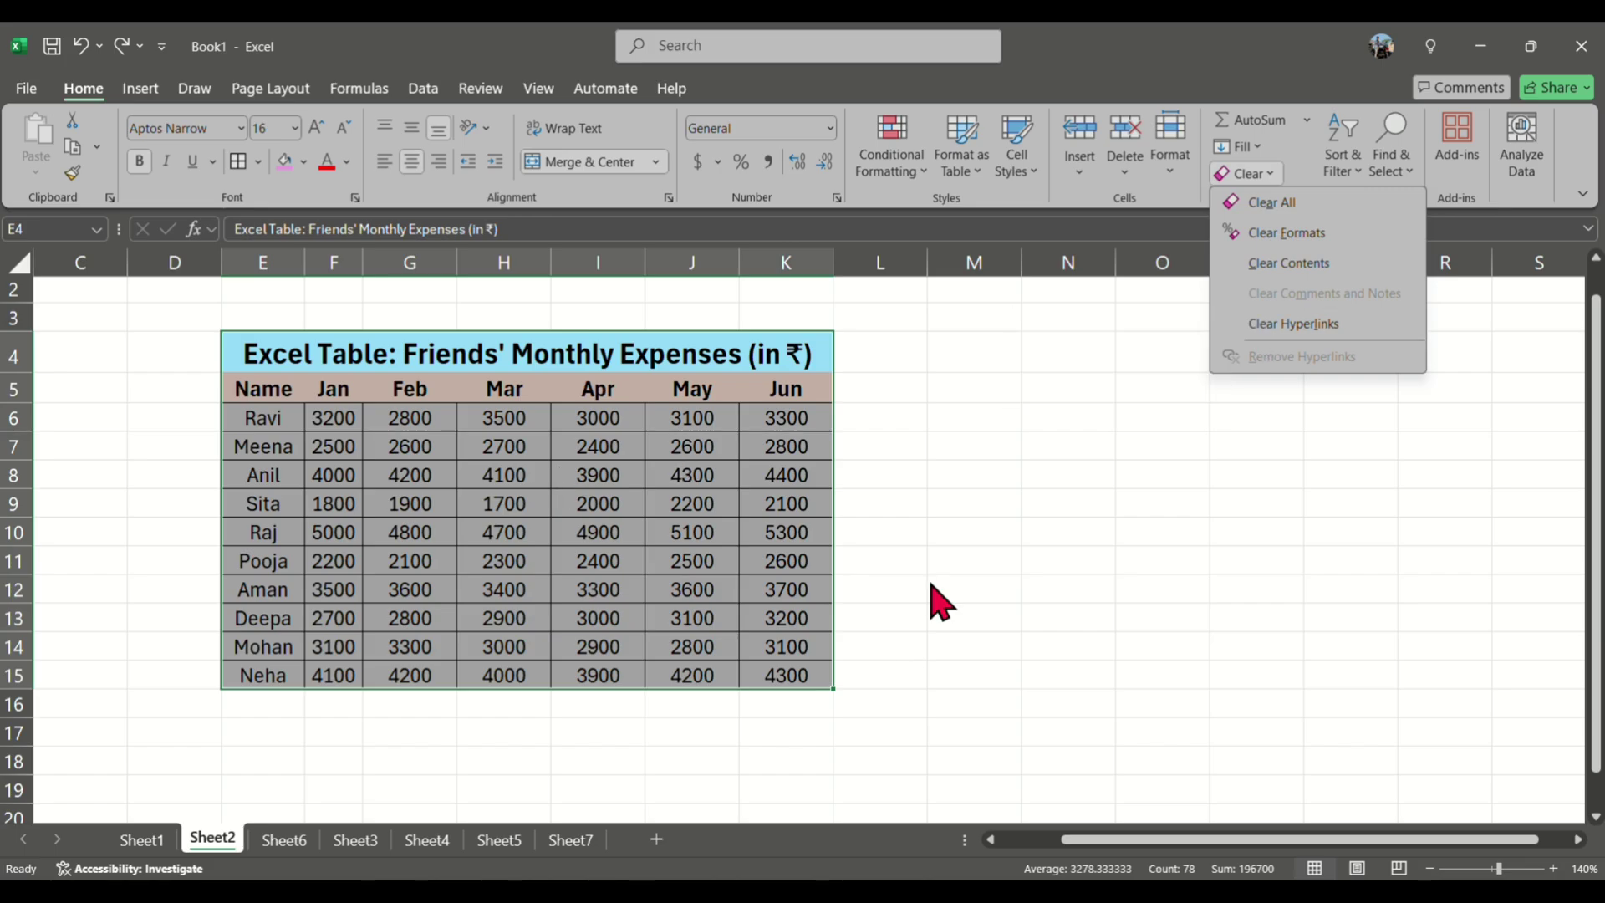
click(909, 482)
click(974, 389)
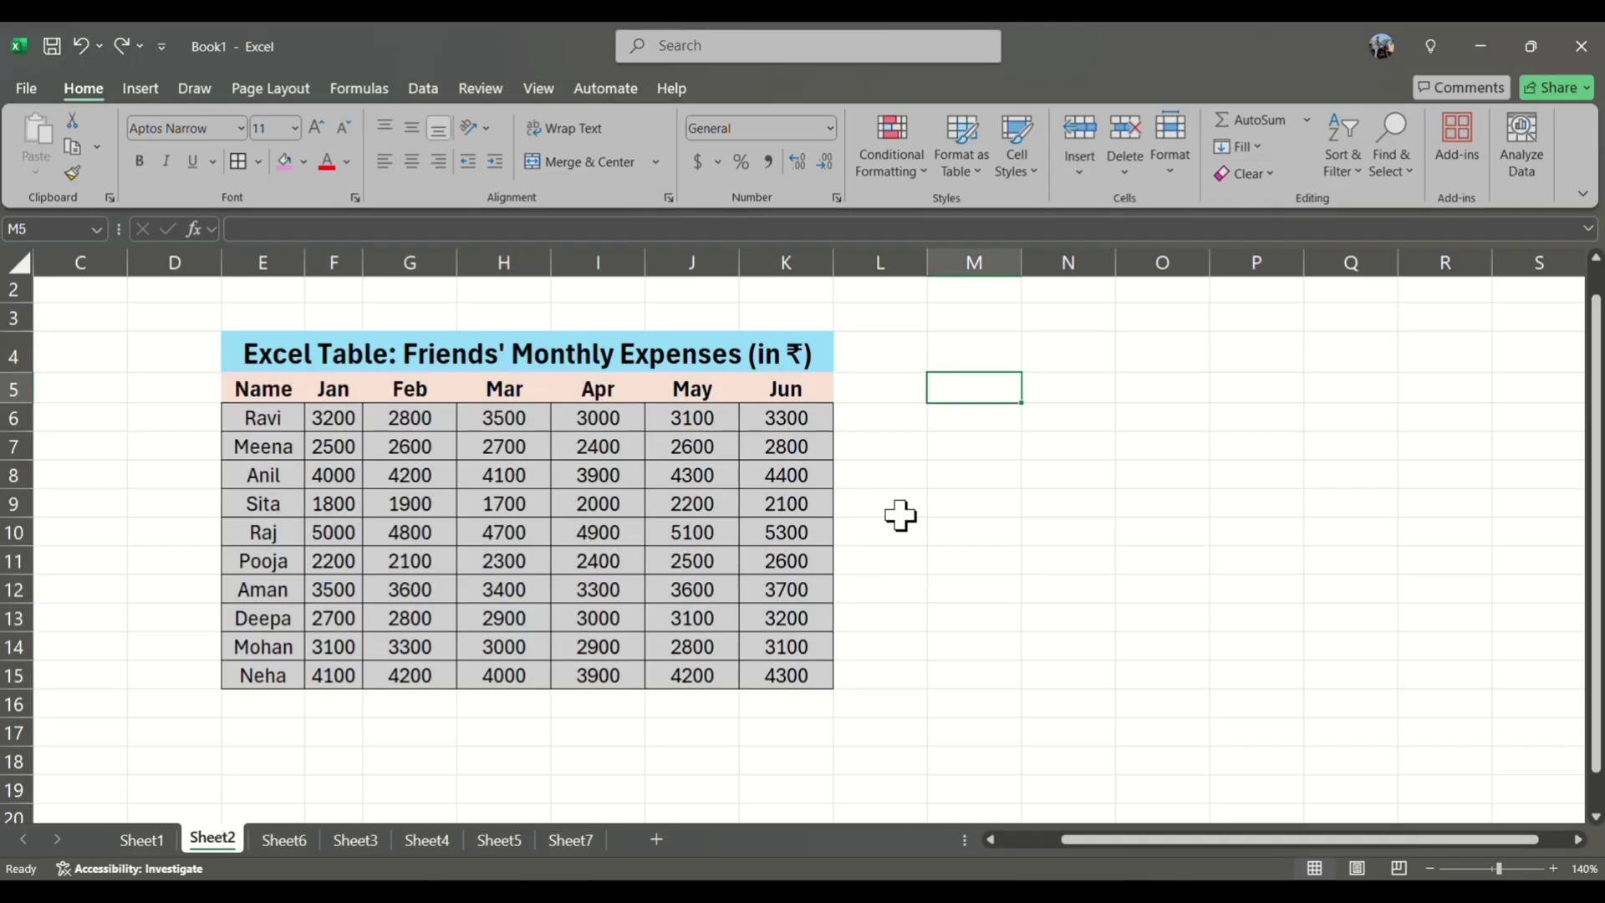
click(1271, 173)
click(1086, 423)
On Sheet1, sort the employee names in E5:E14 from A to Z, continuing with the current selection only
key(ctrl+Page_Up)
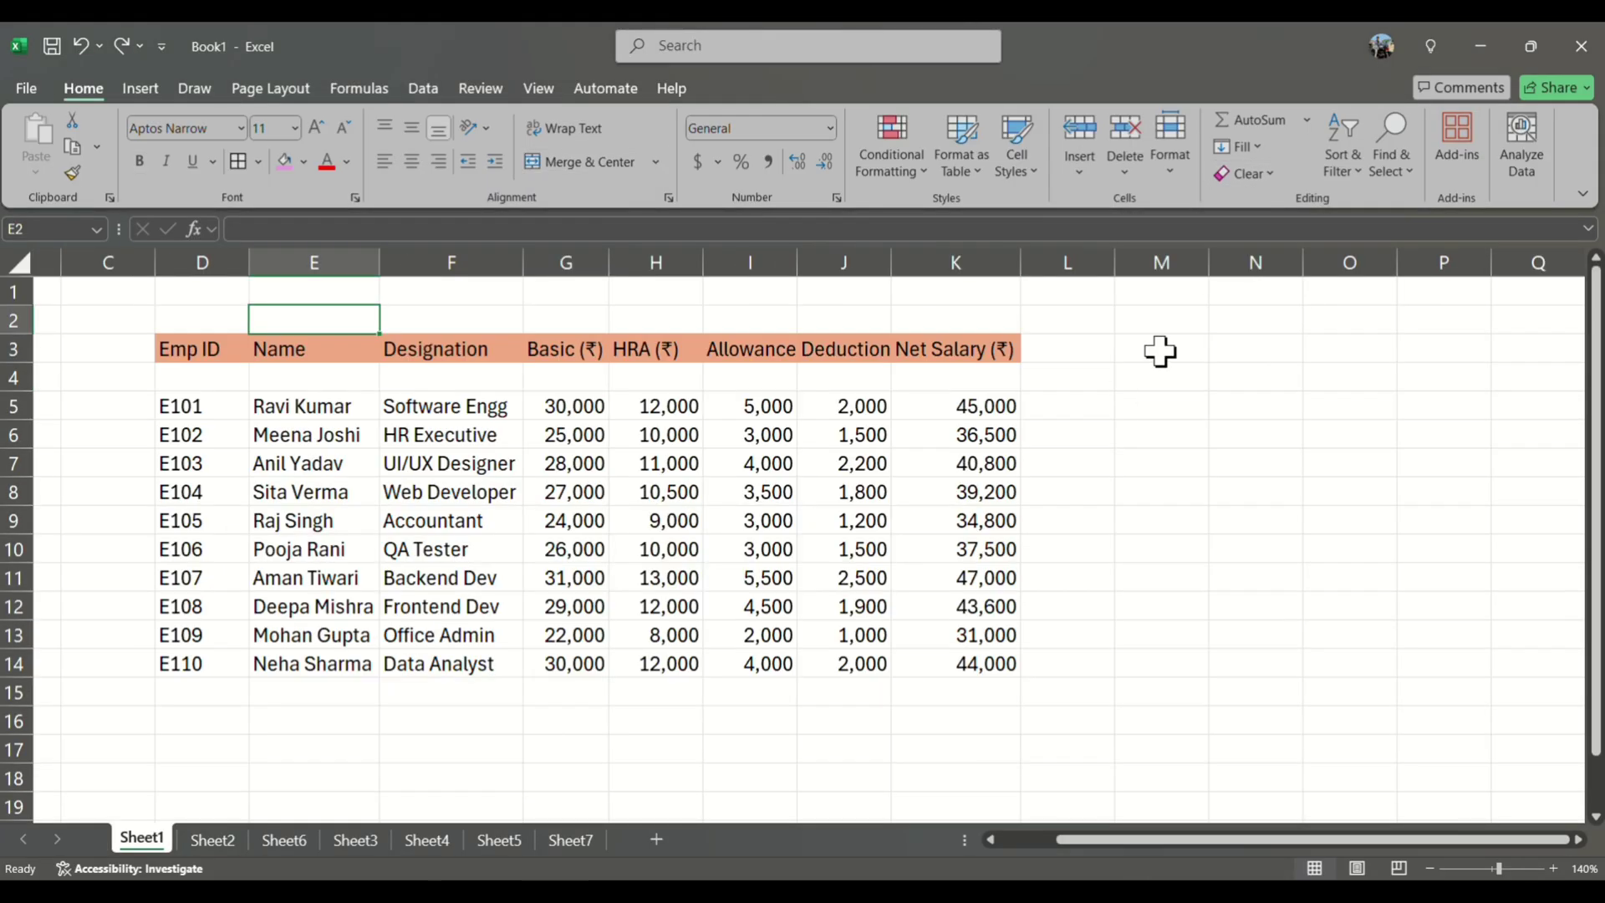
click(1351, 176)
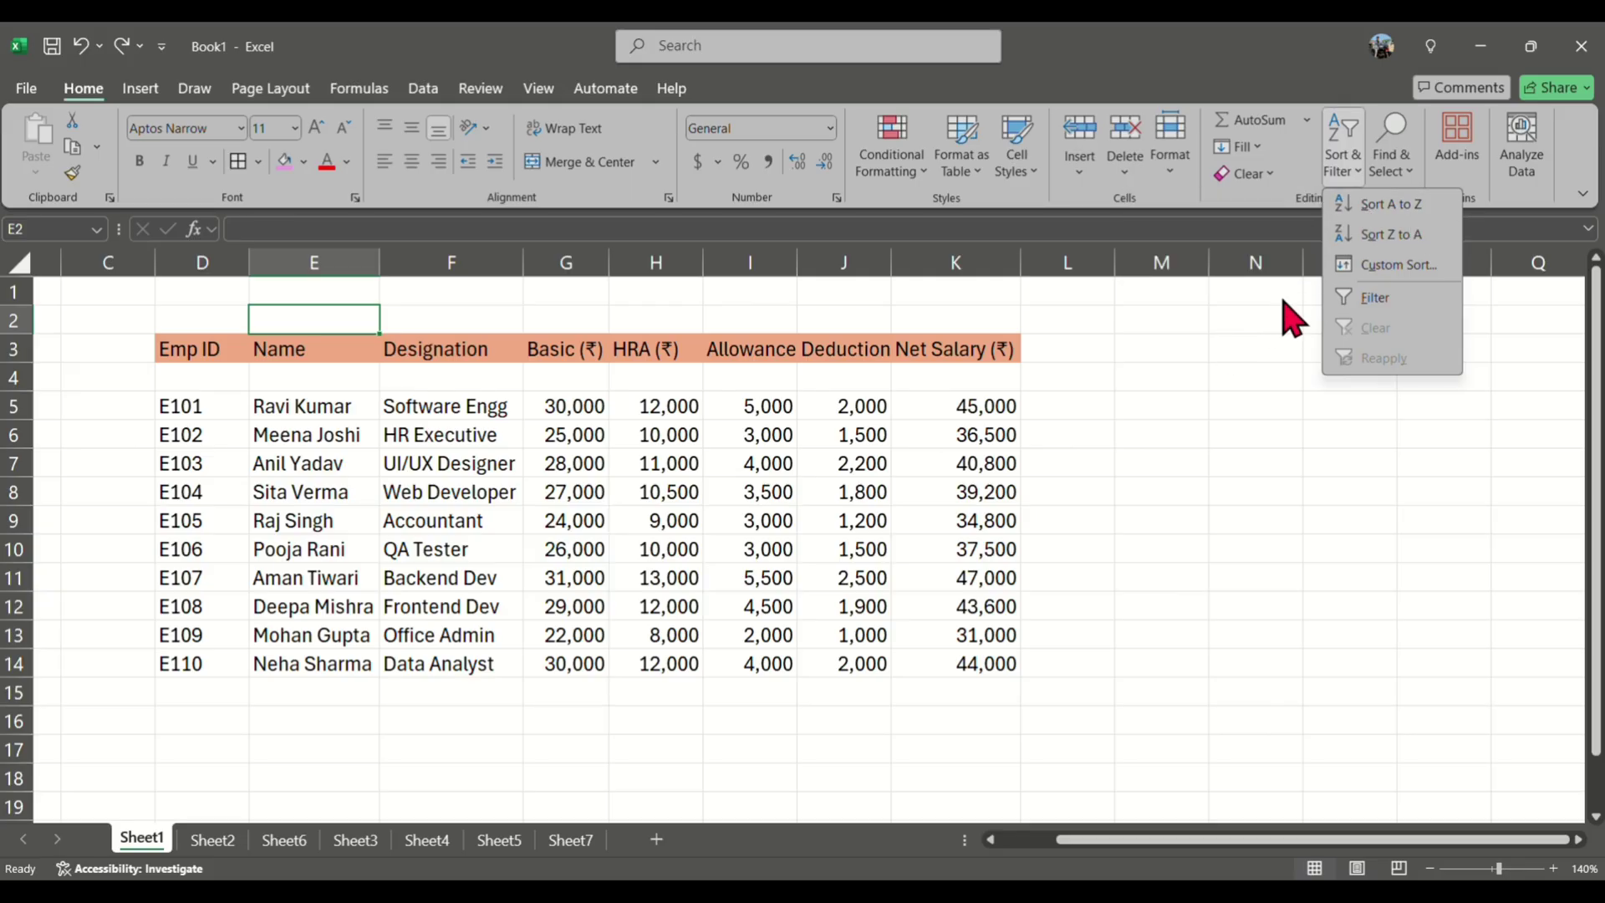
click(1221, 323)
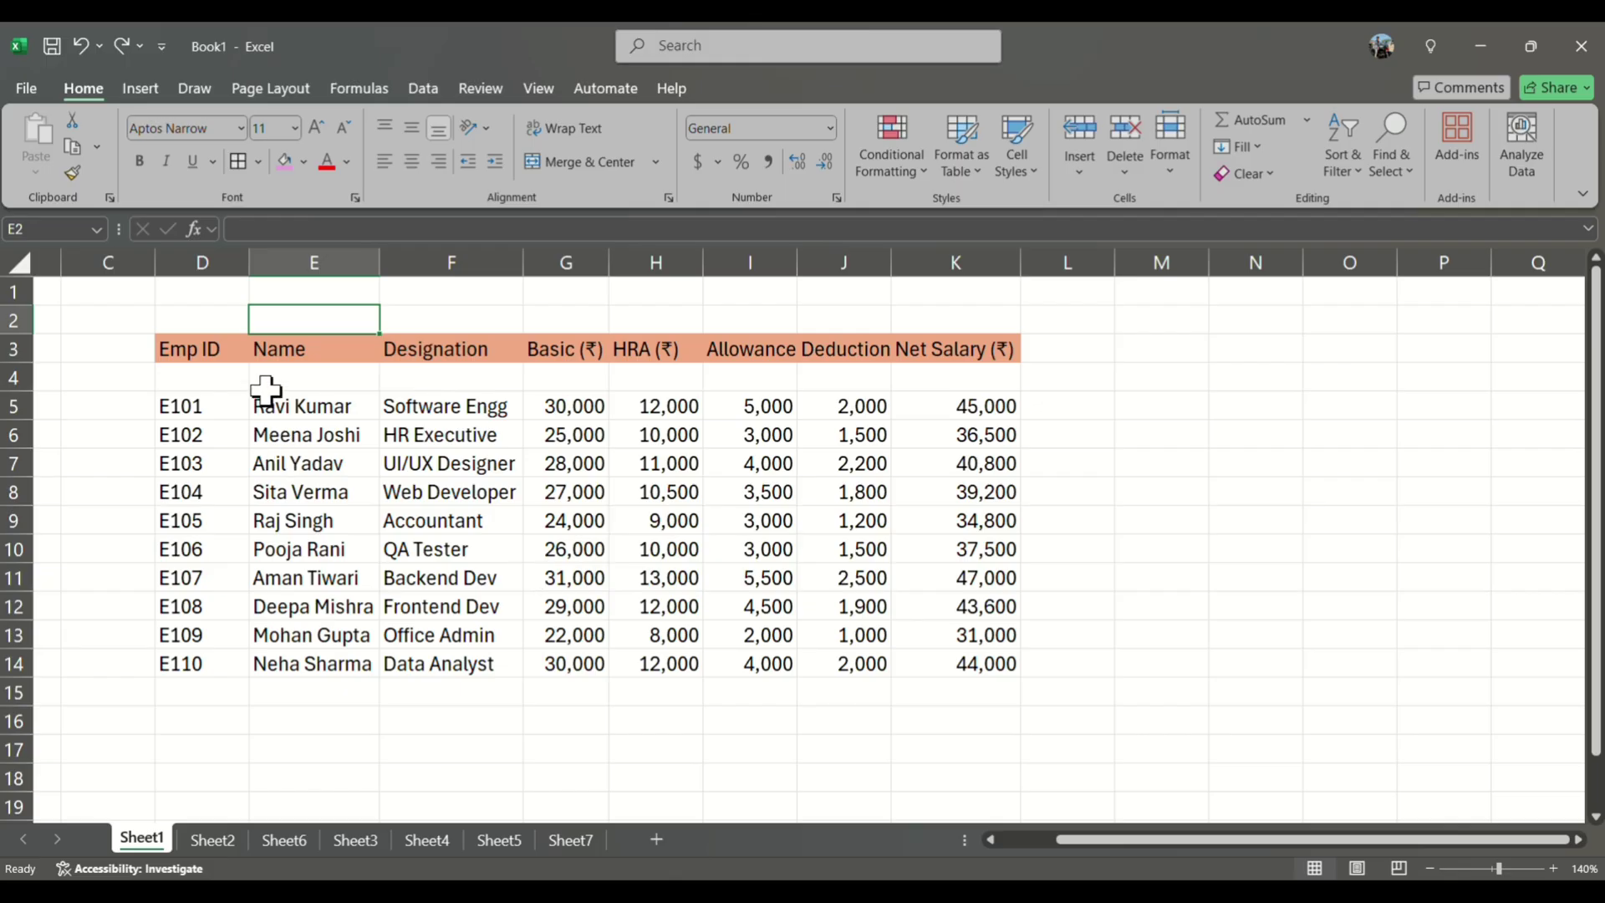
drag(263, 407, 366, 663)
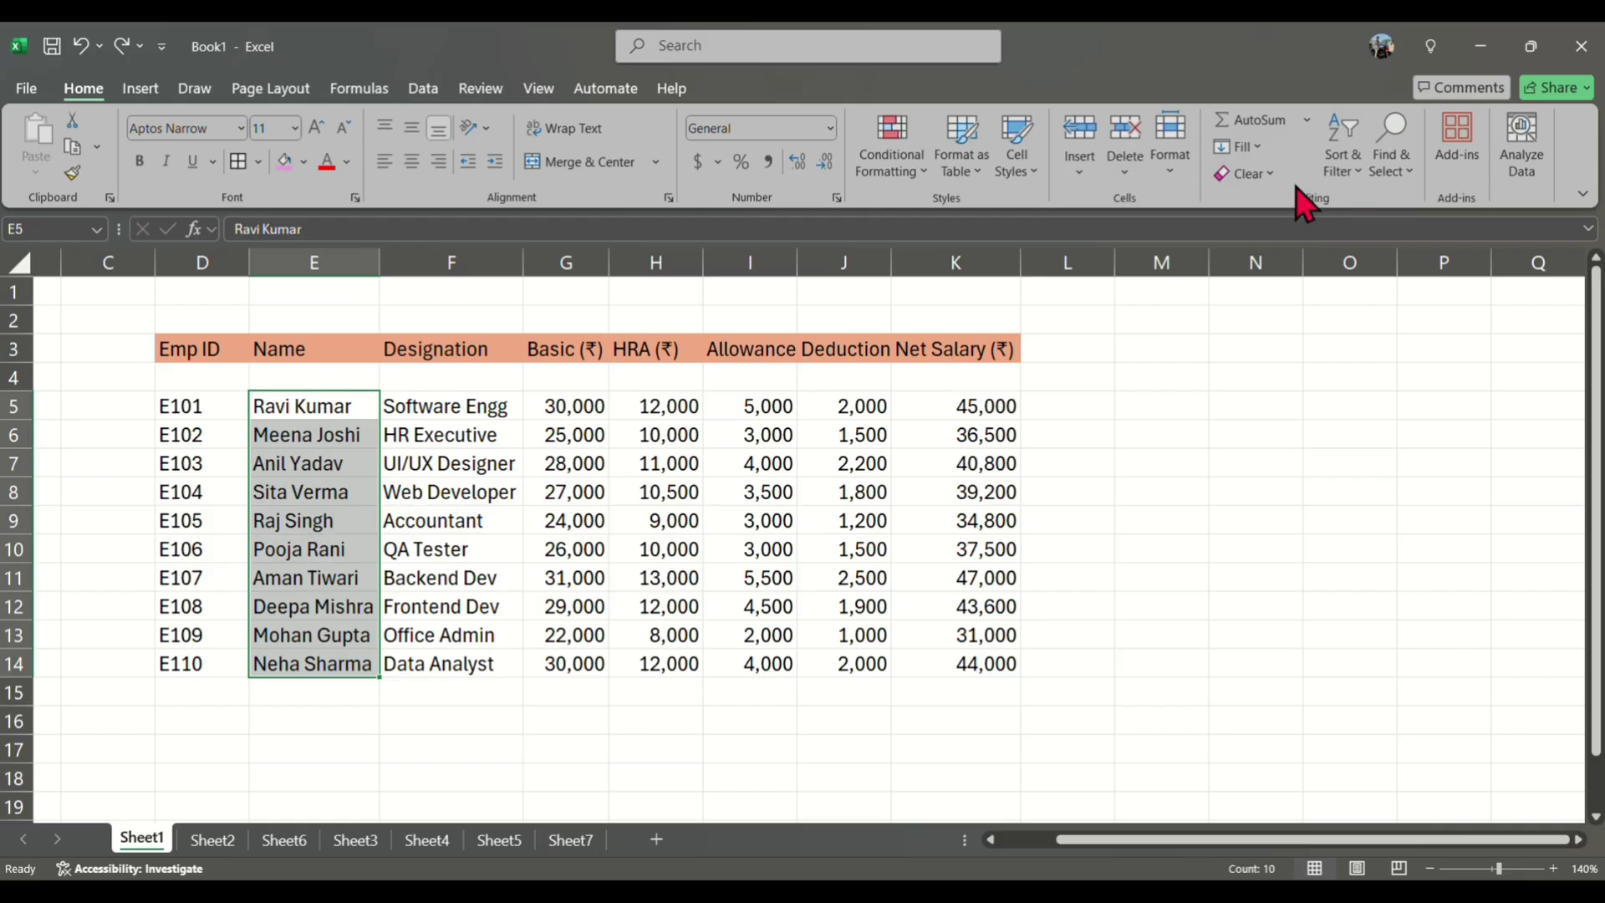
click(1348, 172)
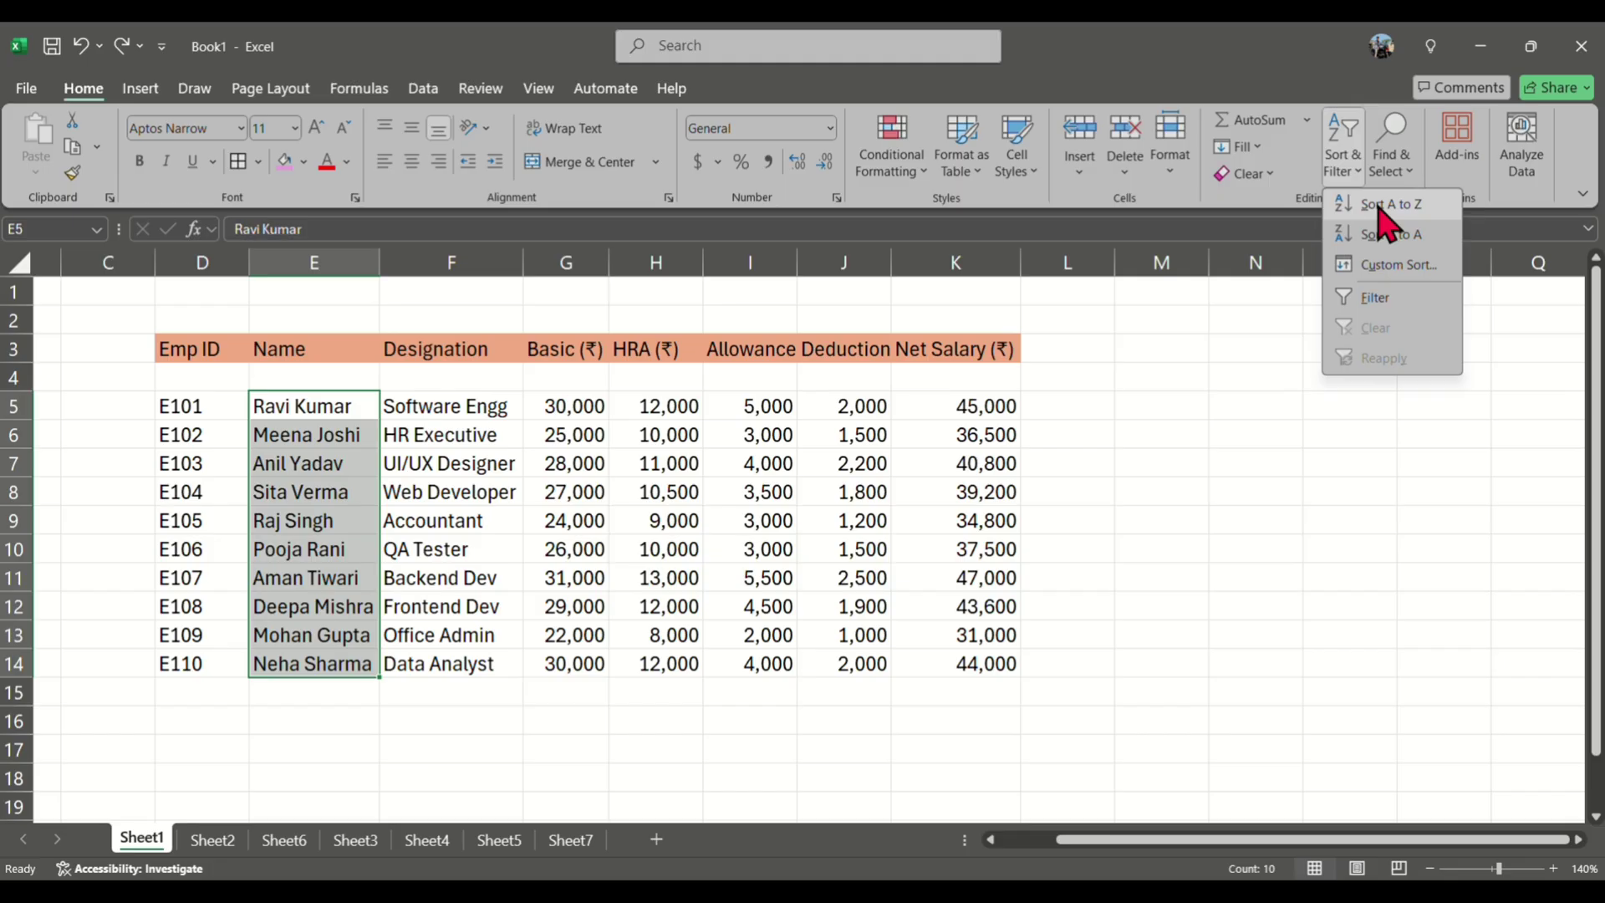
click(1379, 209)
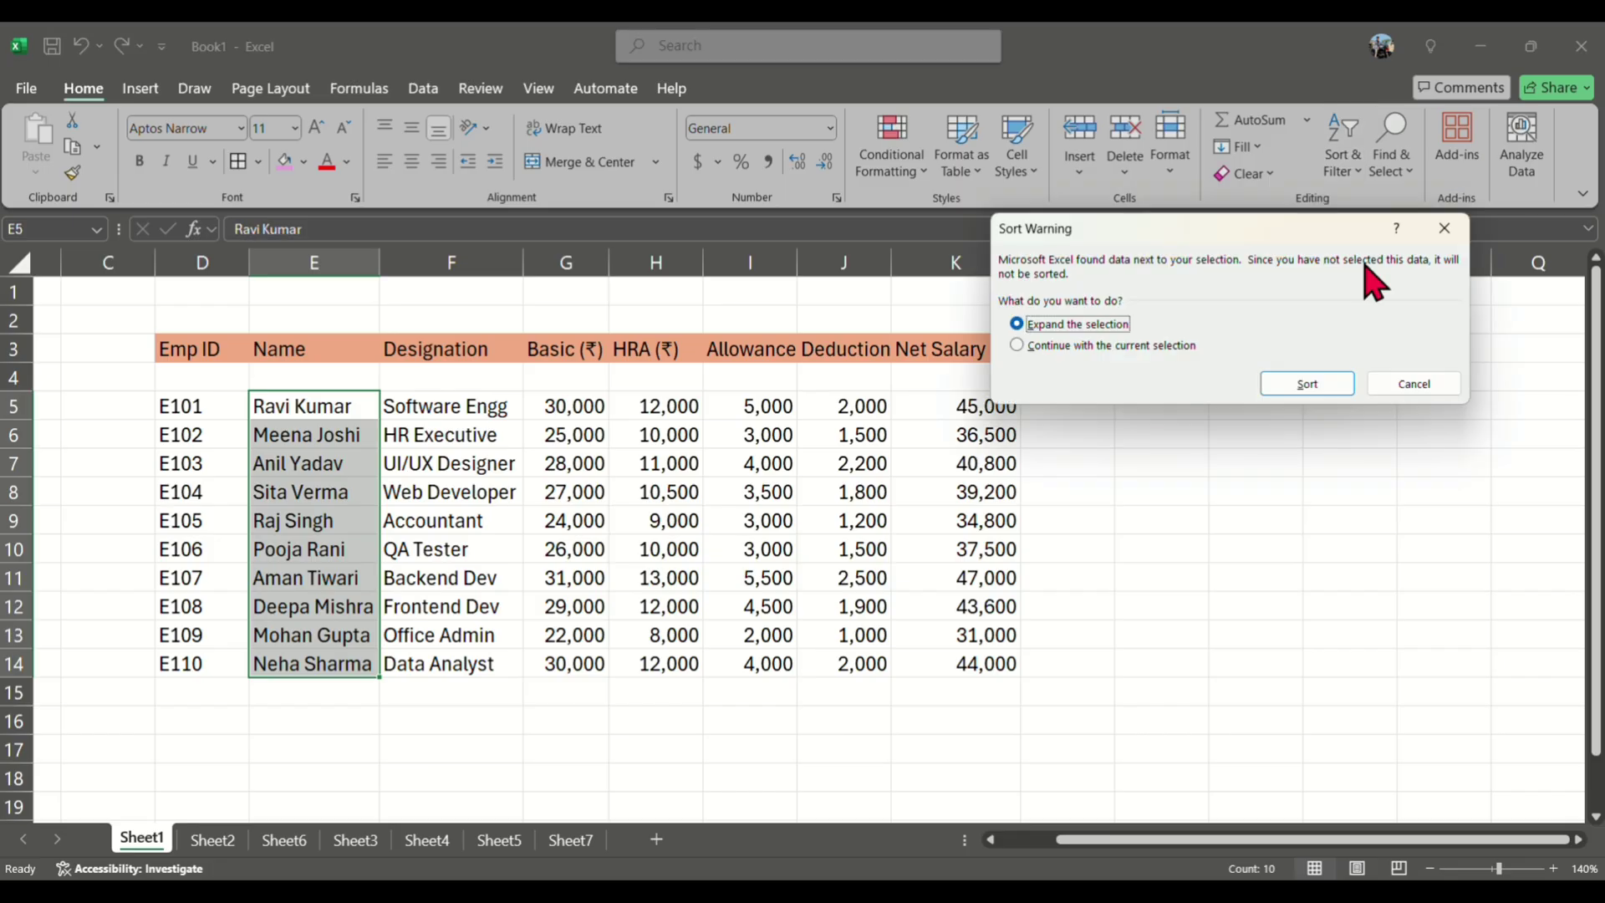
click(1109, 346)
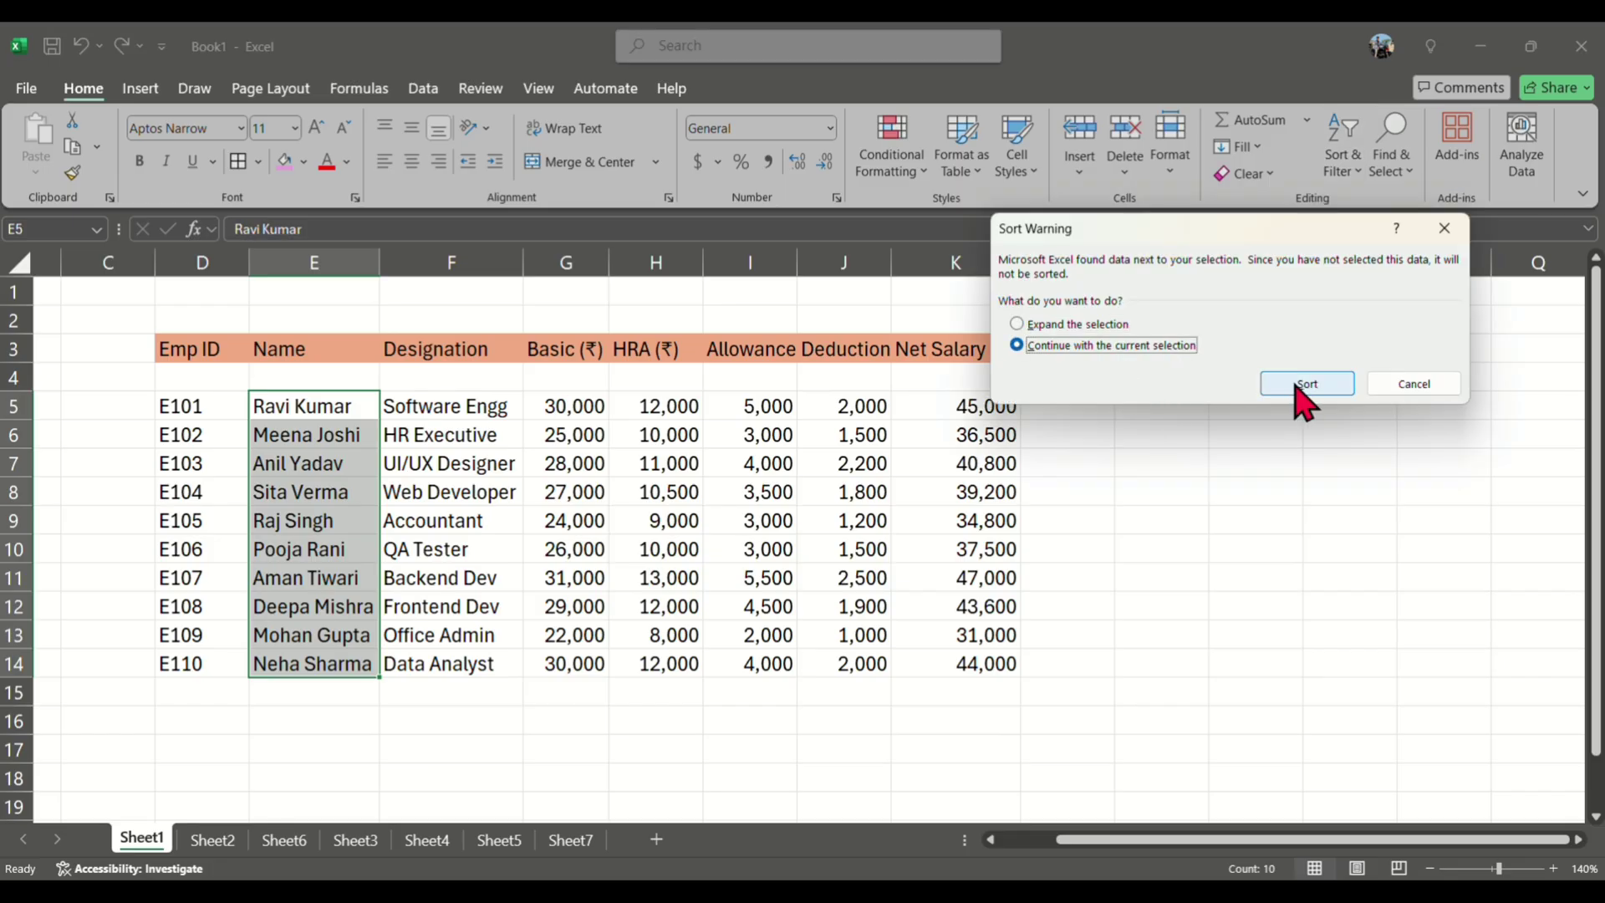
click(1303, 384)
click(1188, 459)
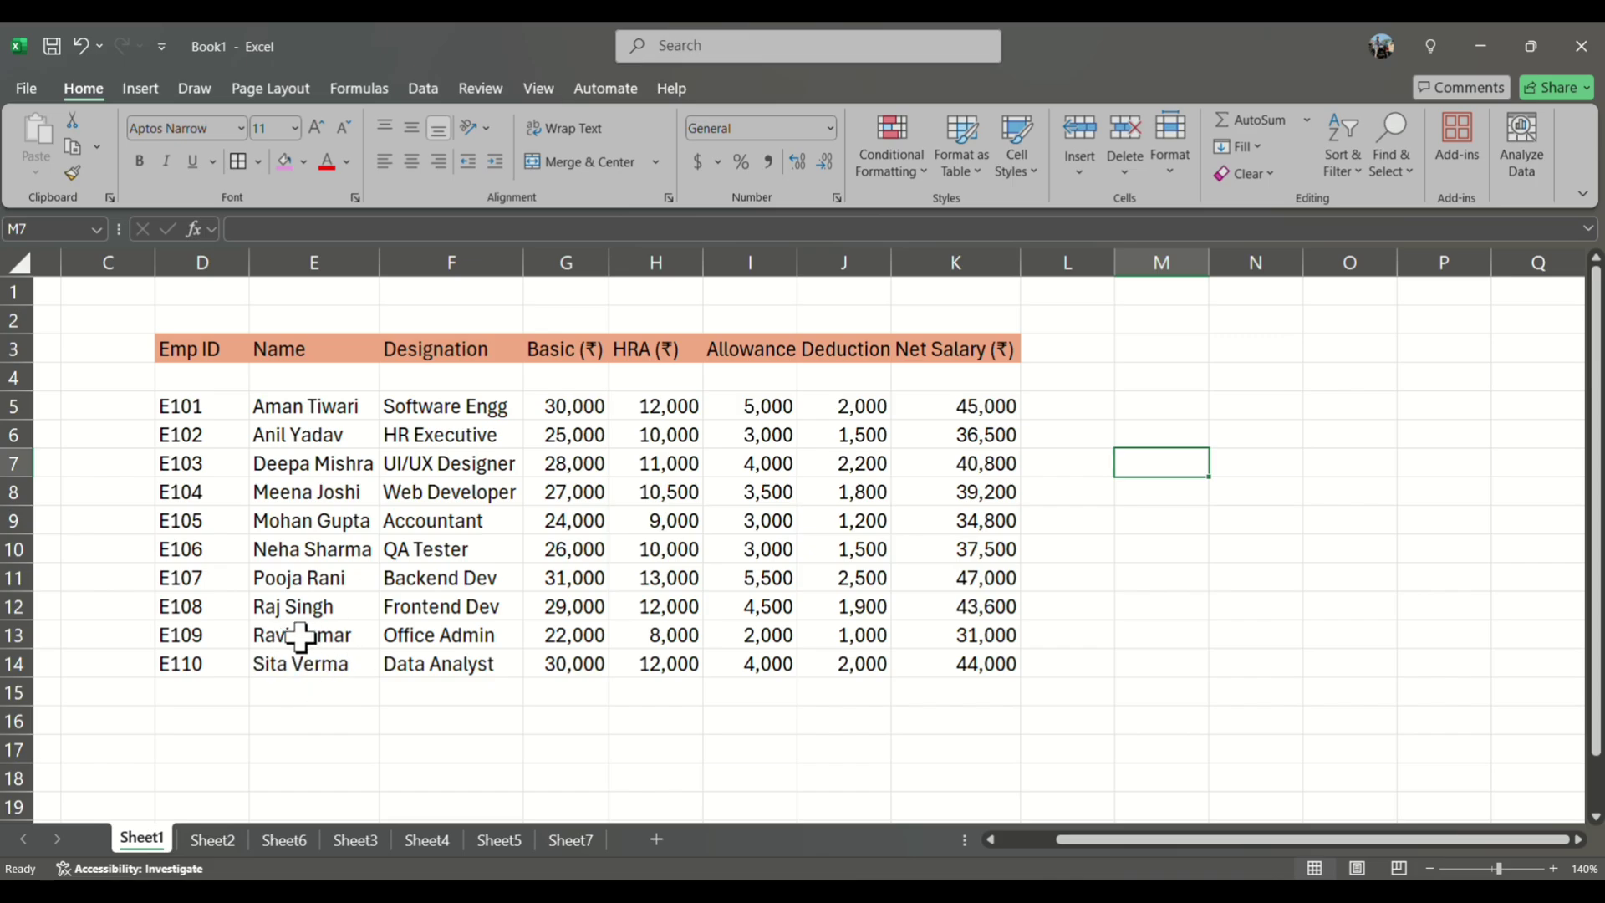
Sort the designations in F5:F14 from Z to A, continuing with the current selection only
click(1340, 163)
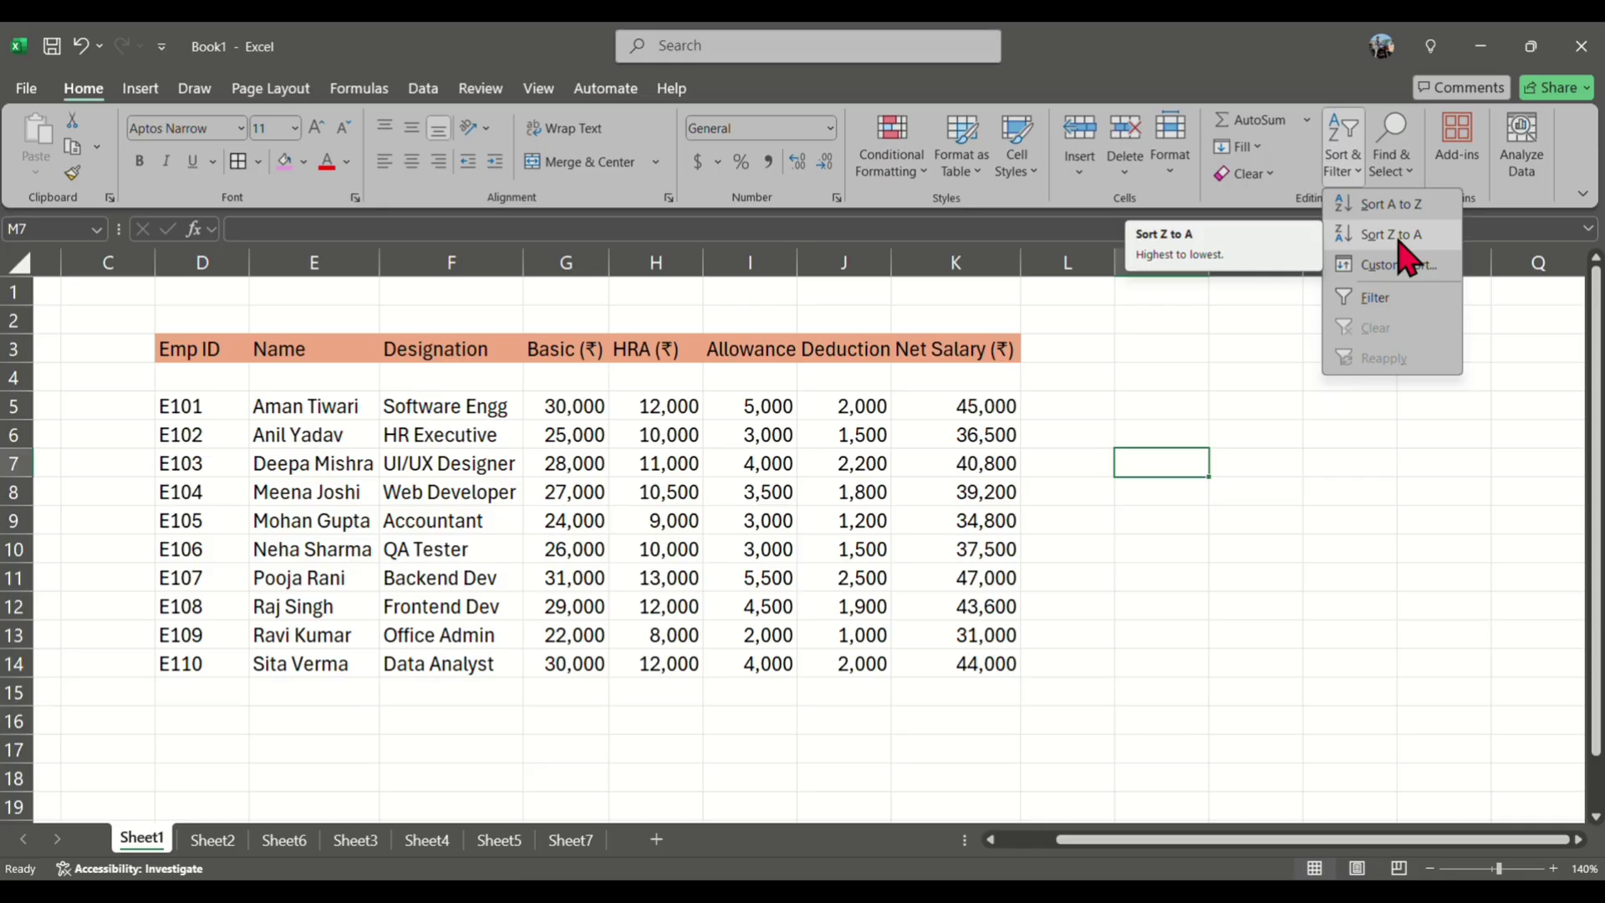
click(1094, 509)
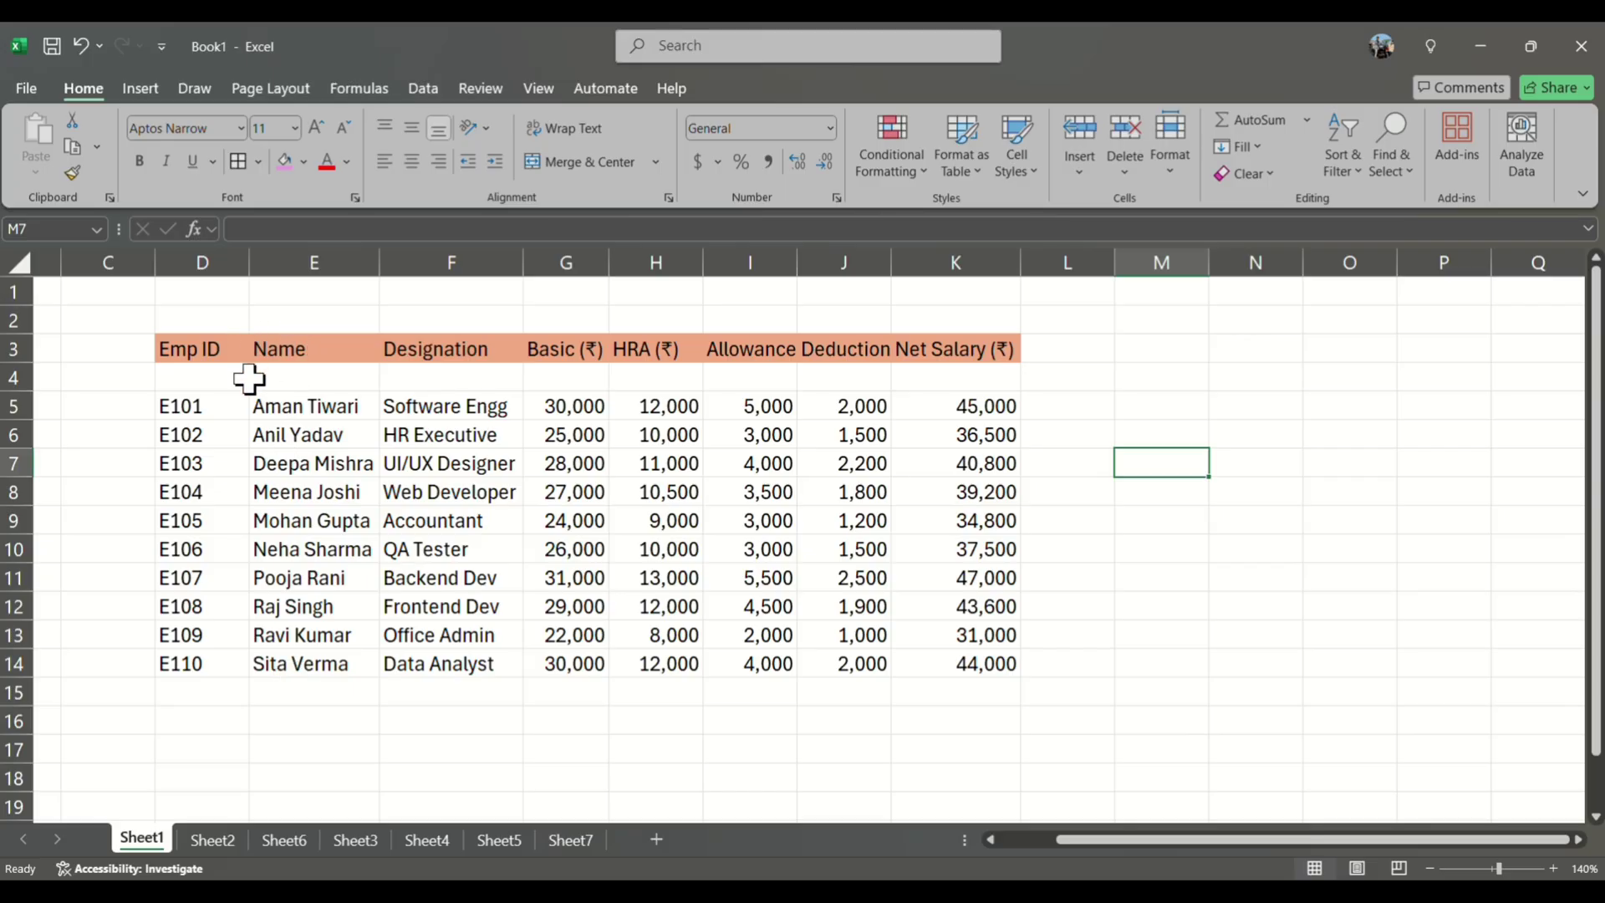
drag(403, 409, 494, 666)
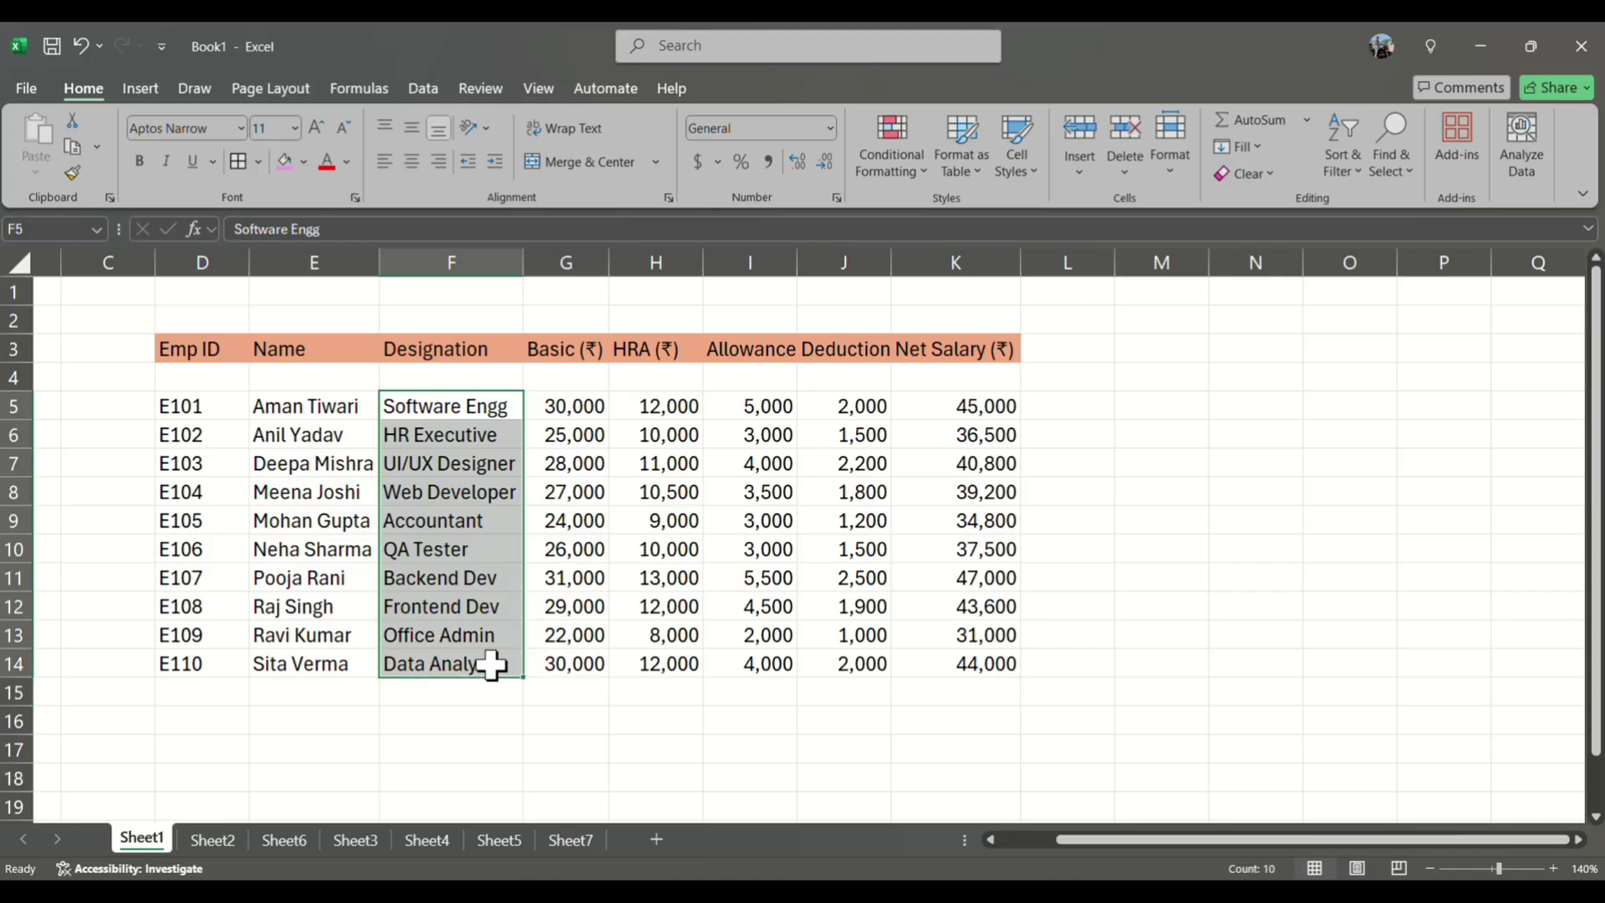
click(1343, 146)
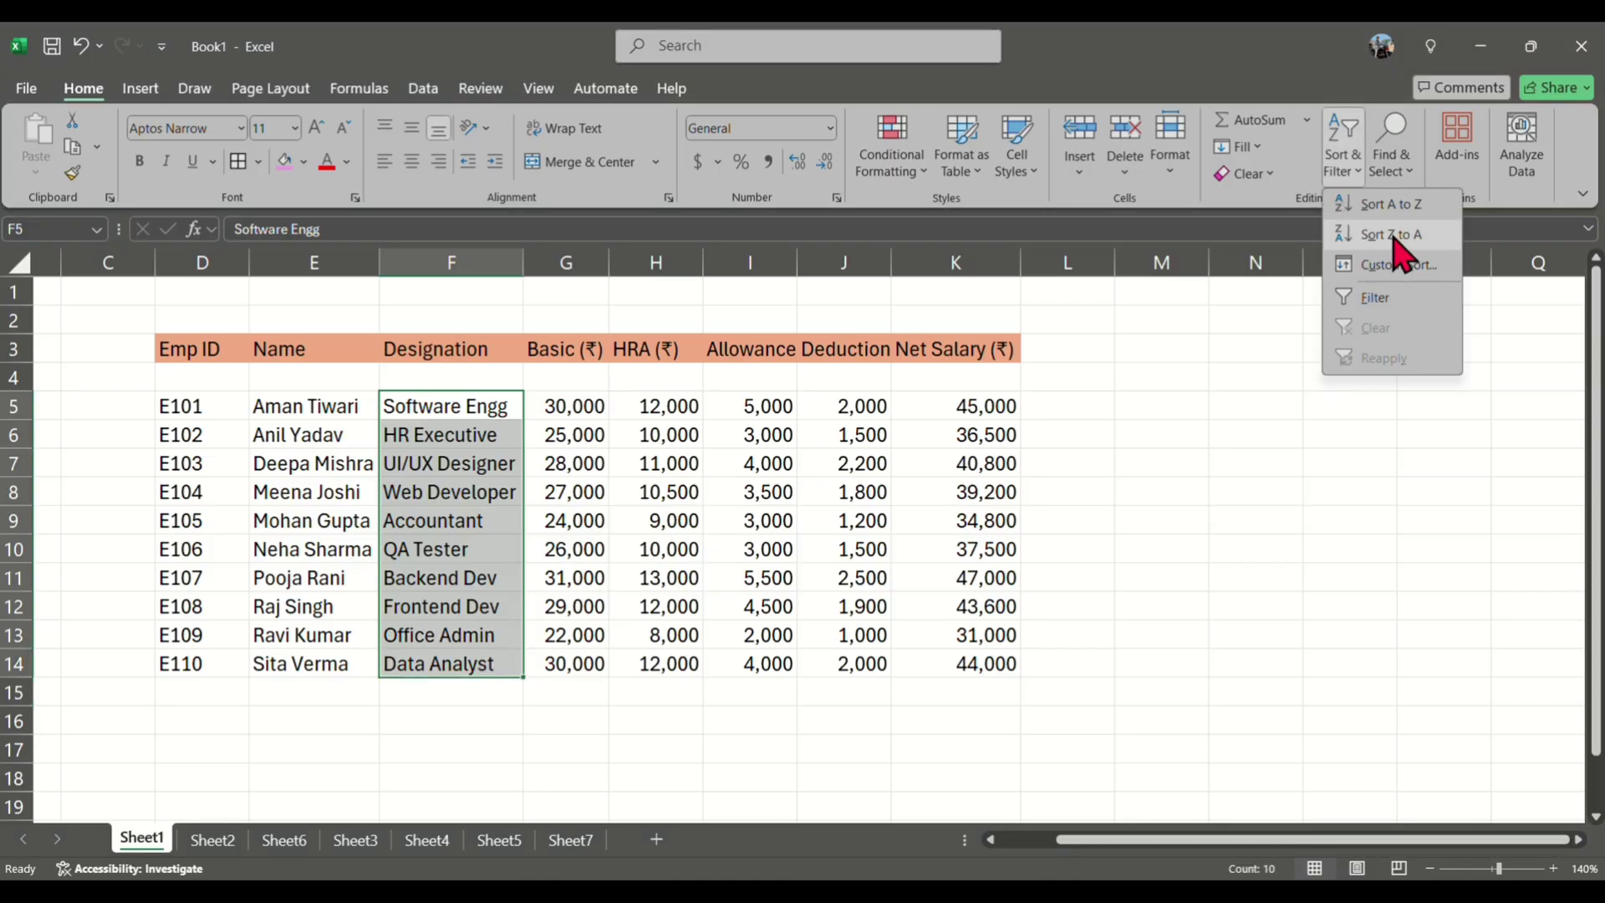
click(1393, 238)
click(1175, 350)
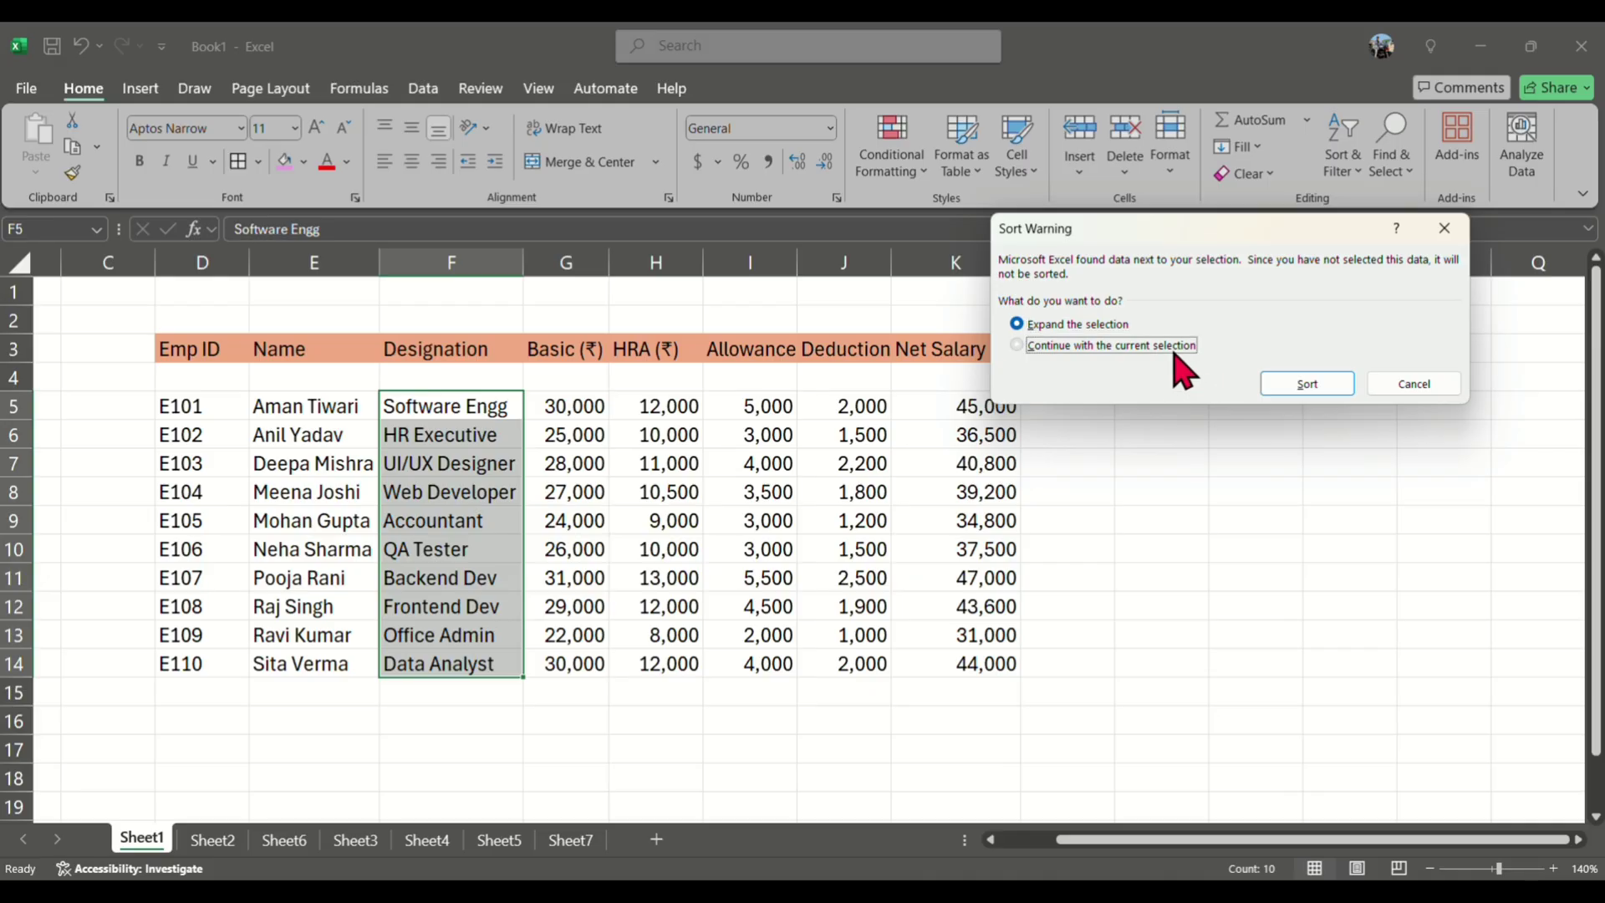
click(1291, 383)
click(1258, 404)
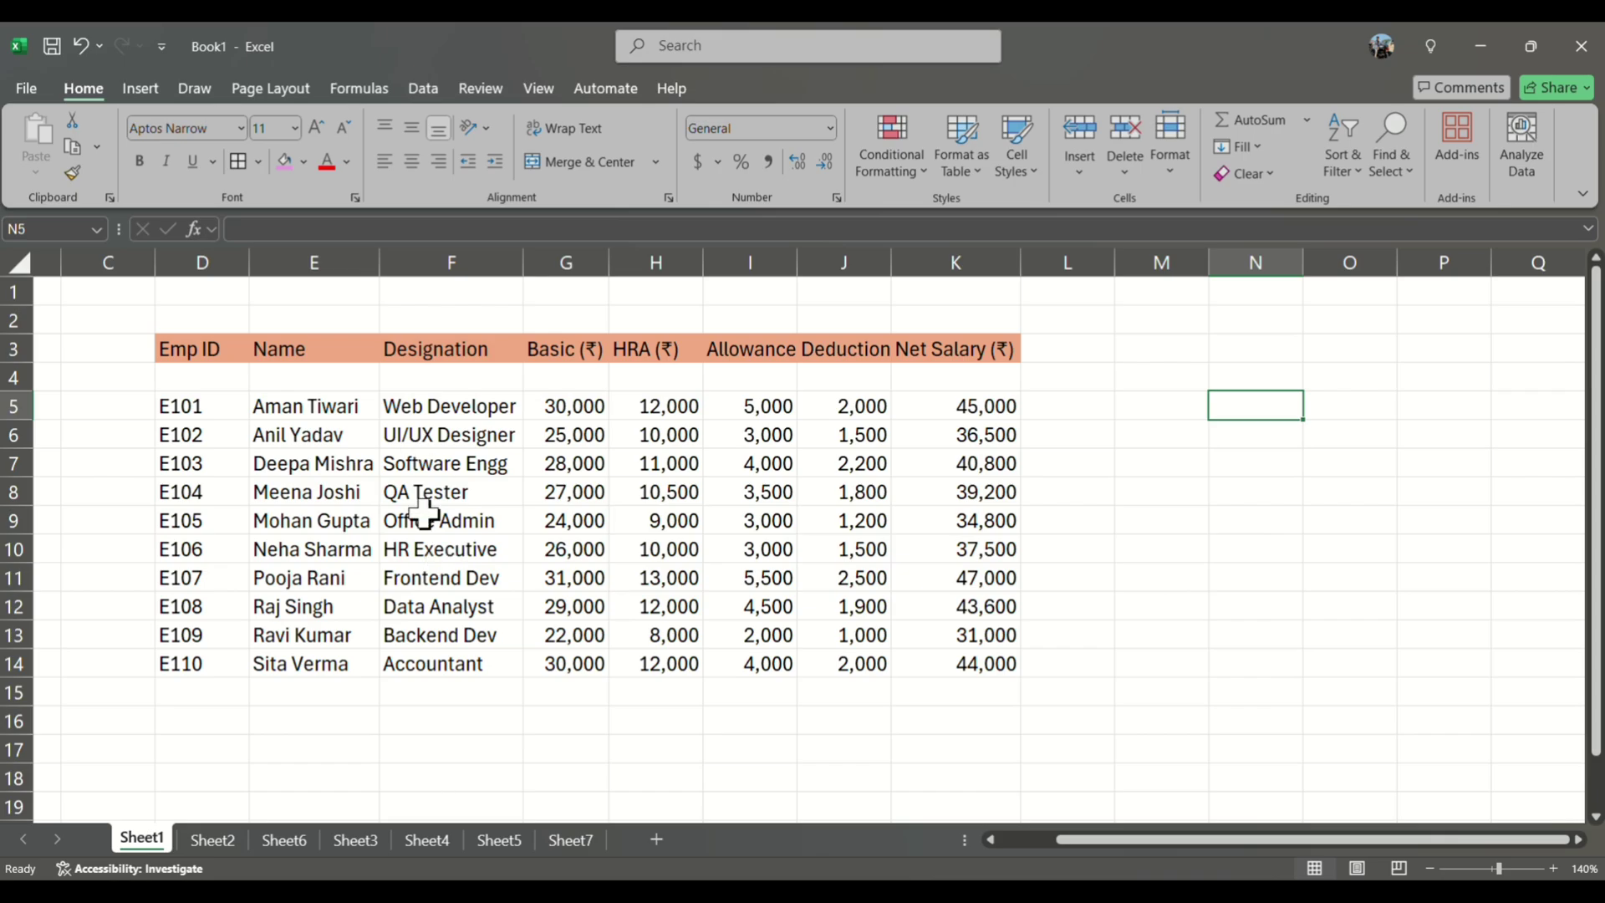
Sort the employee rows by Emp ID from Z to A and try a custom sort from an empty cell outside the table
click(1358, 177)
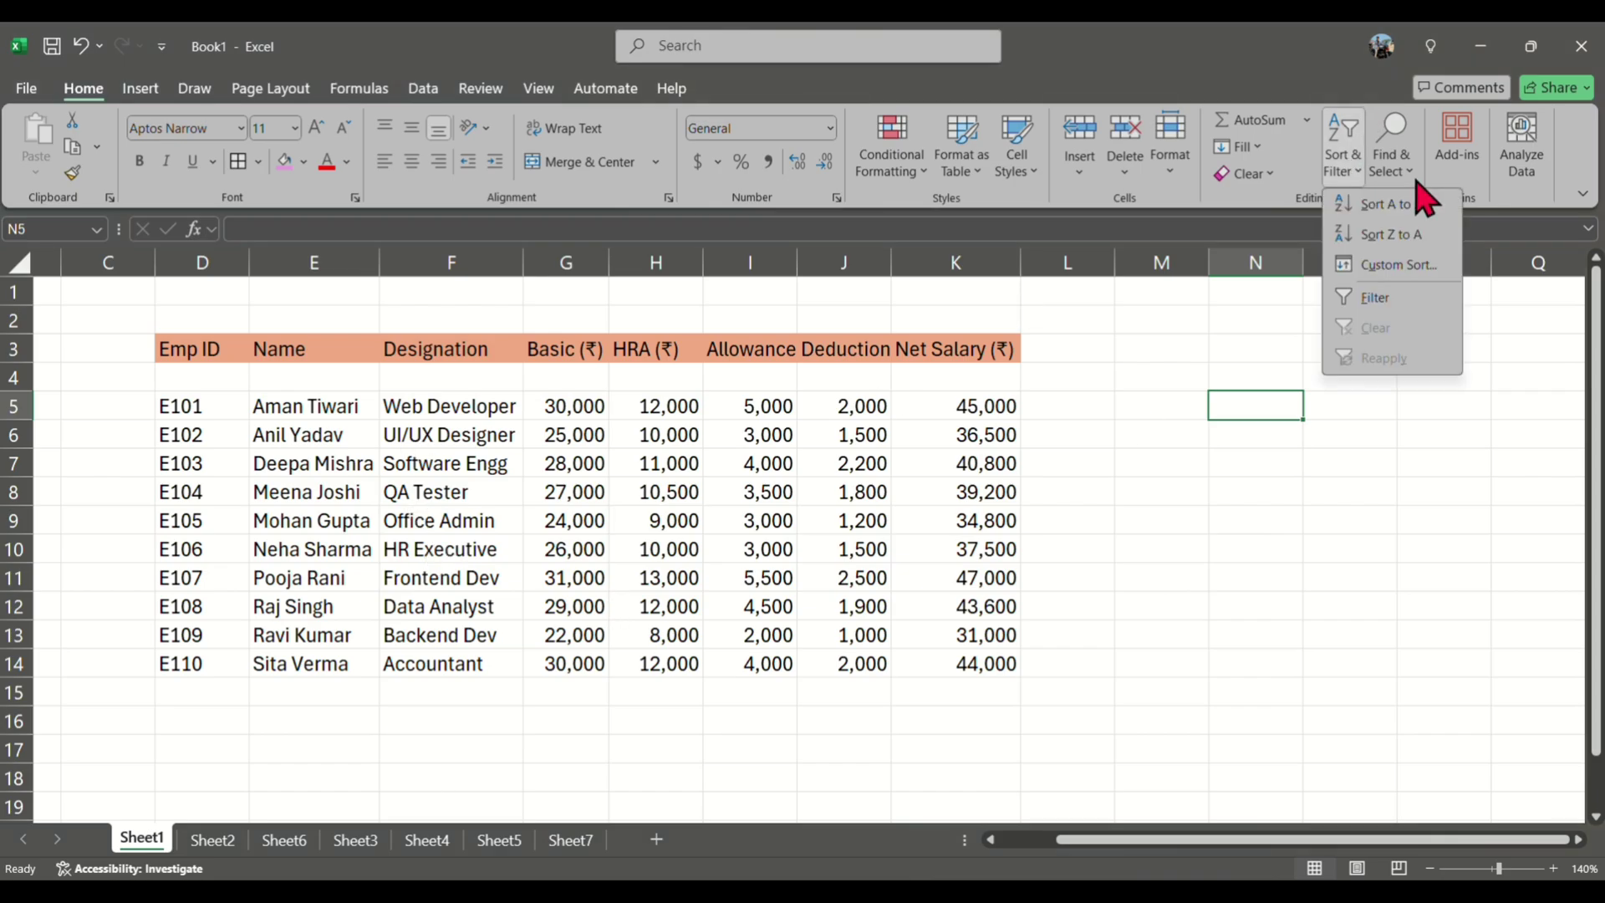
click(1398, 238)
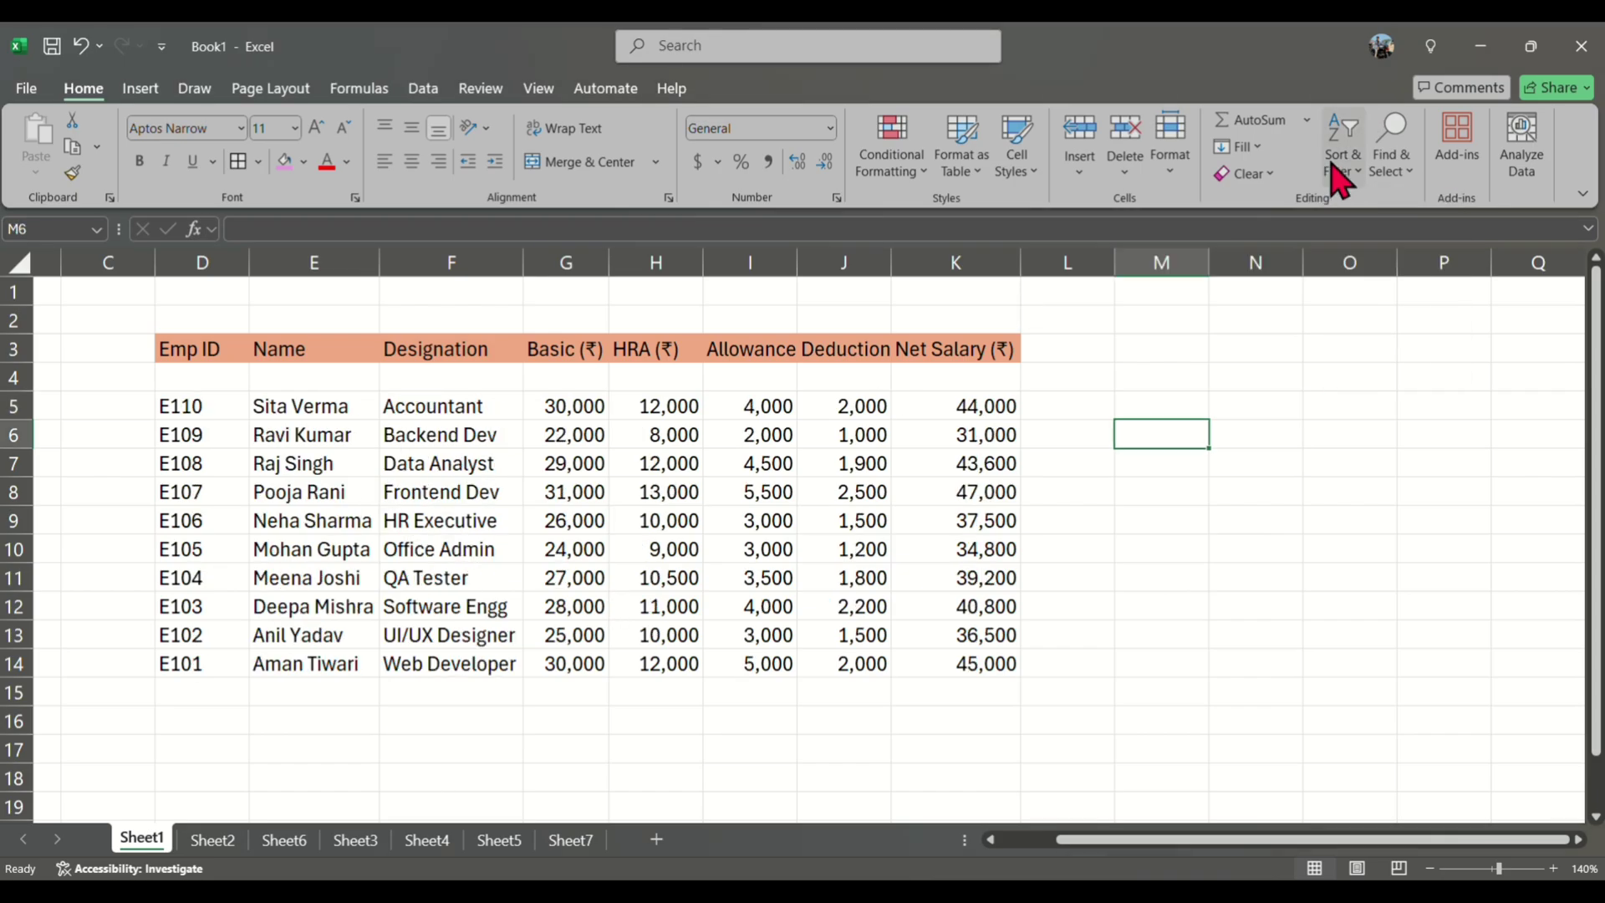
click(1340, 146)
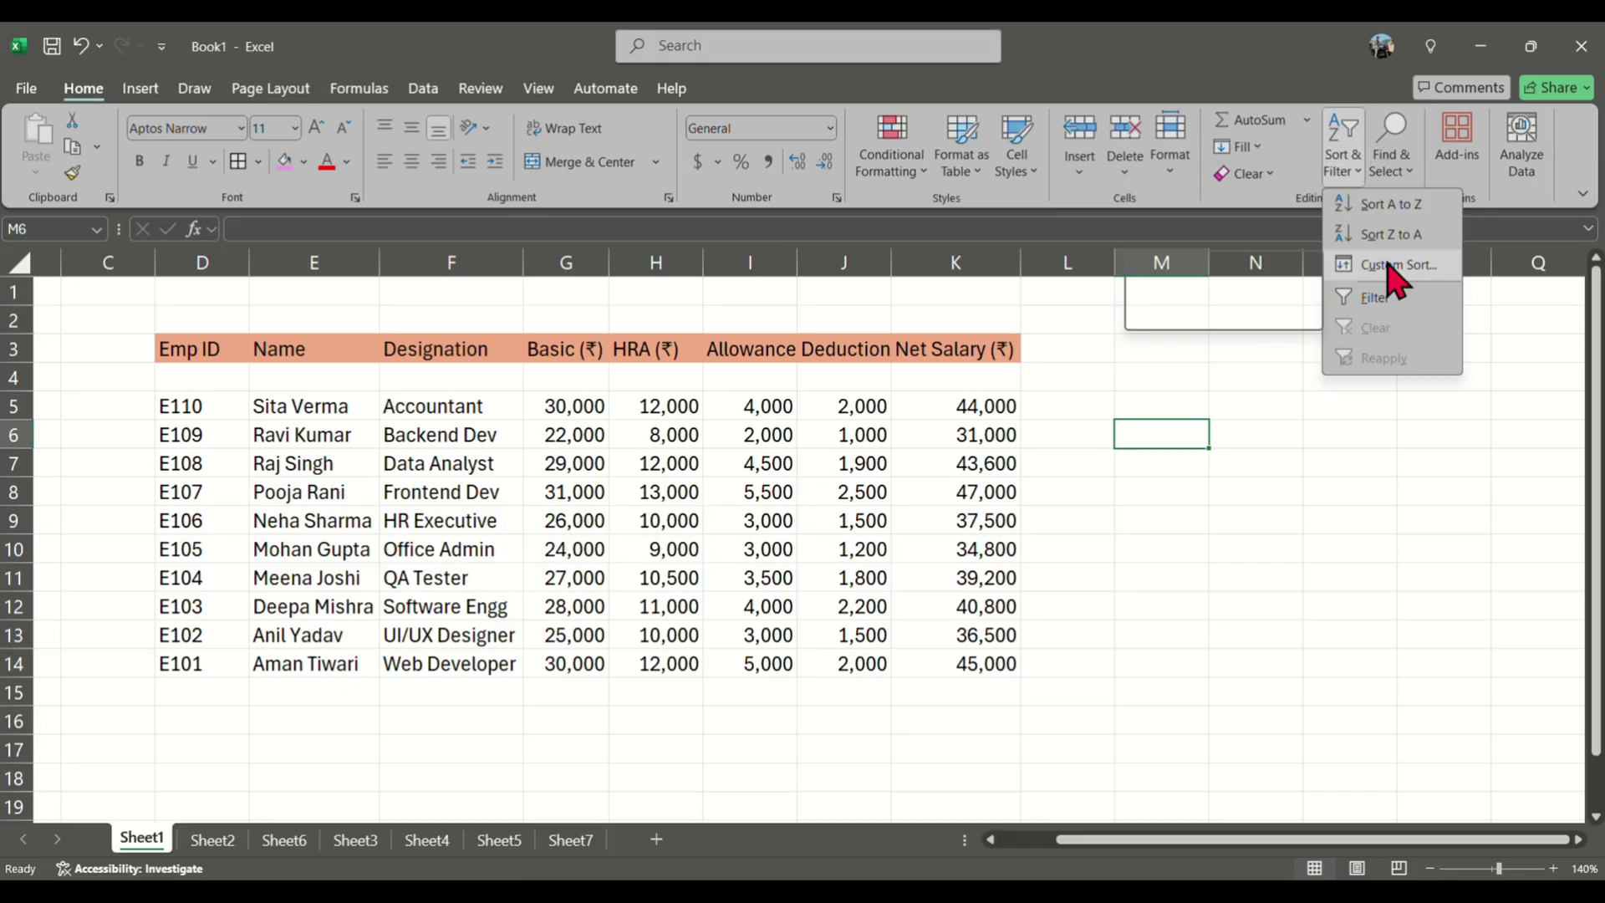
click(1388, 264)
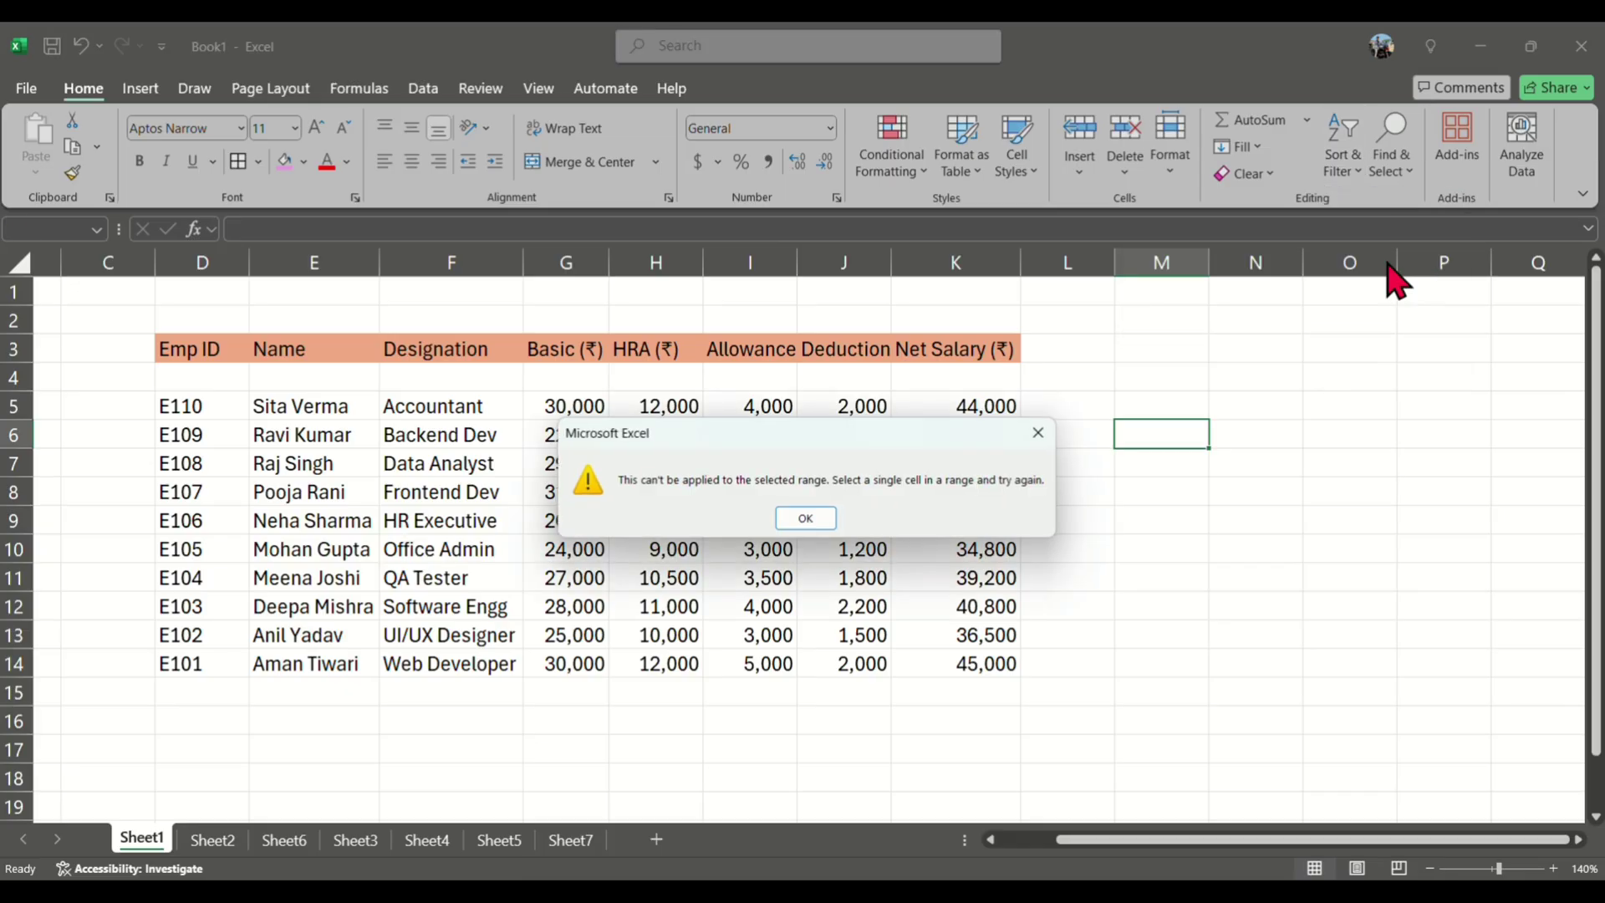
click(1040, 434)
Apply a custom sort to D2:K14 by Column K on cell values, ordered Largest to Smallest
drag(201, 320, 990, 660)
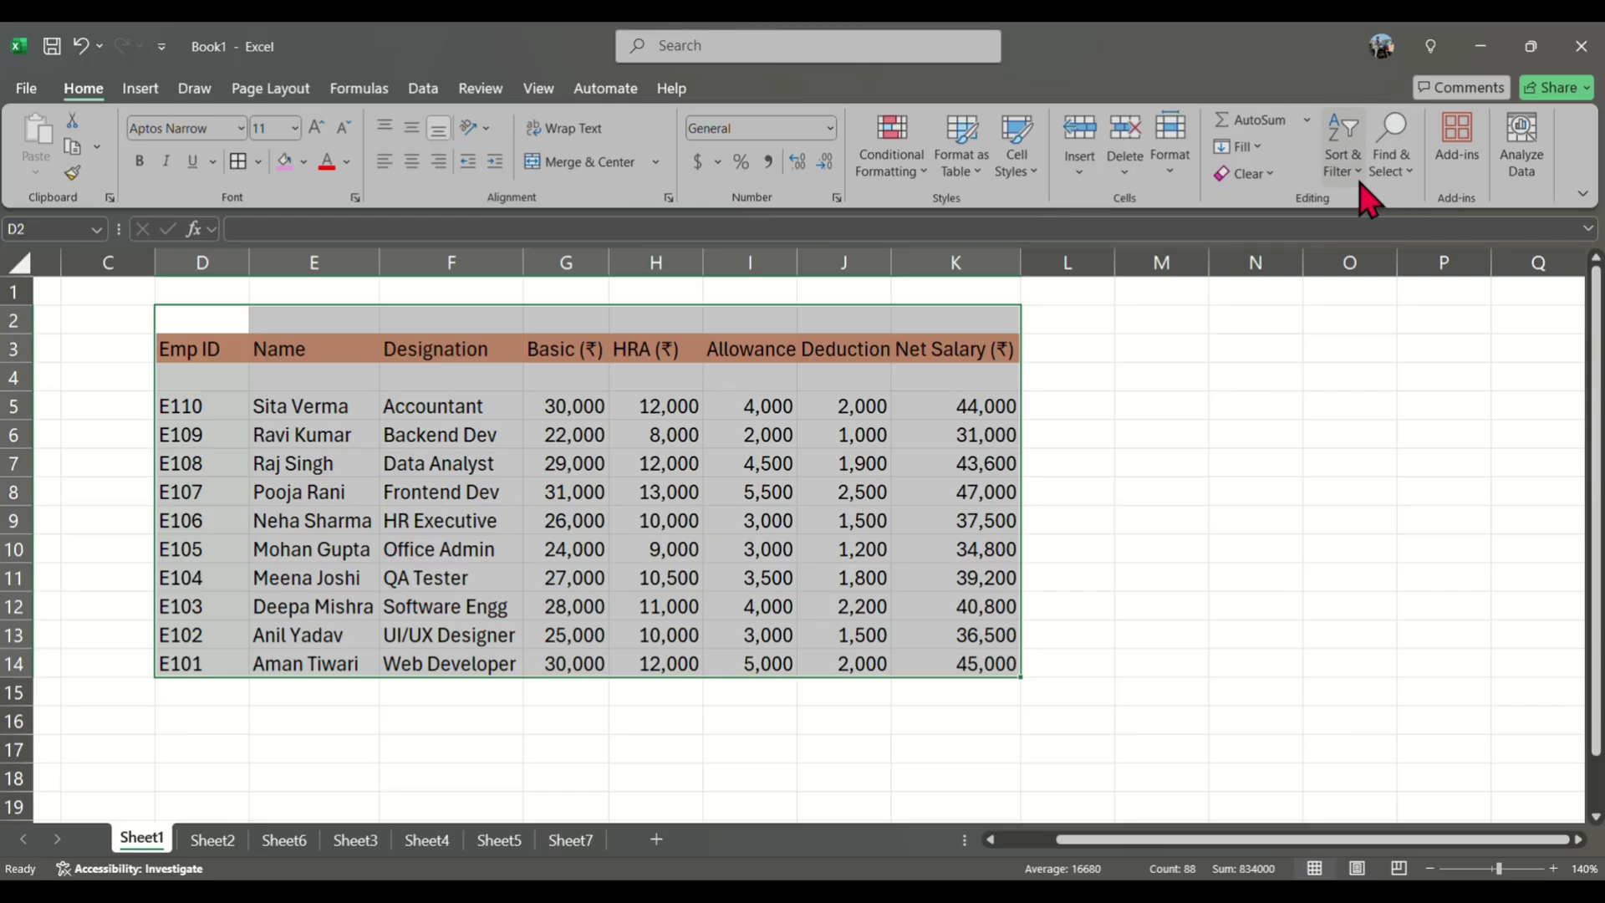
click(1342, 155)
click(1411, 265)
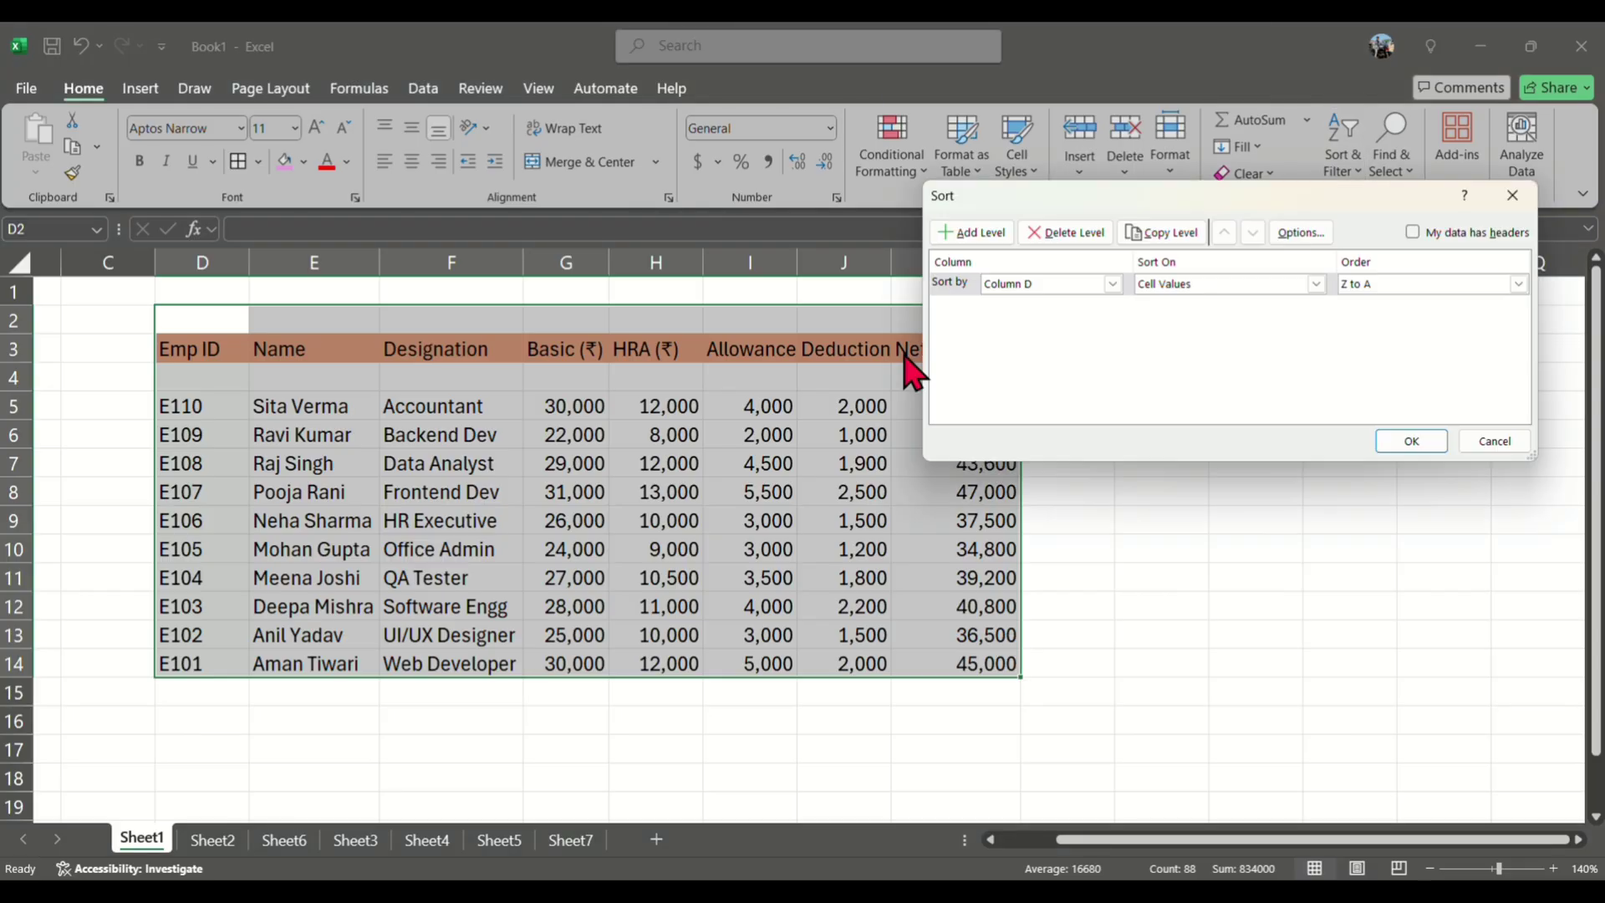
click(1113, 284)
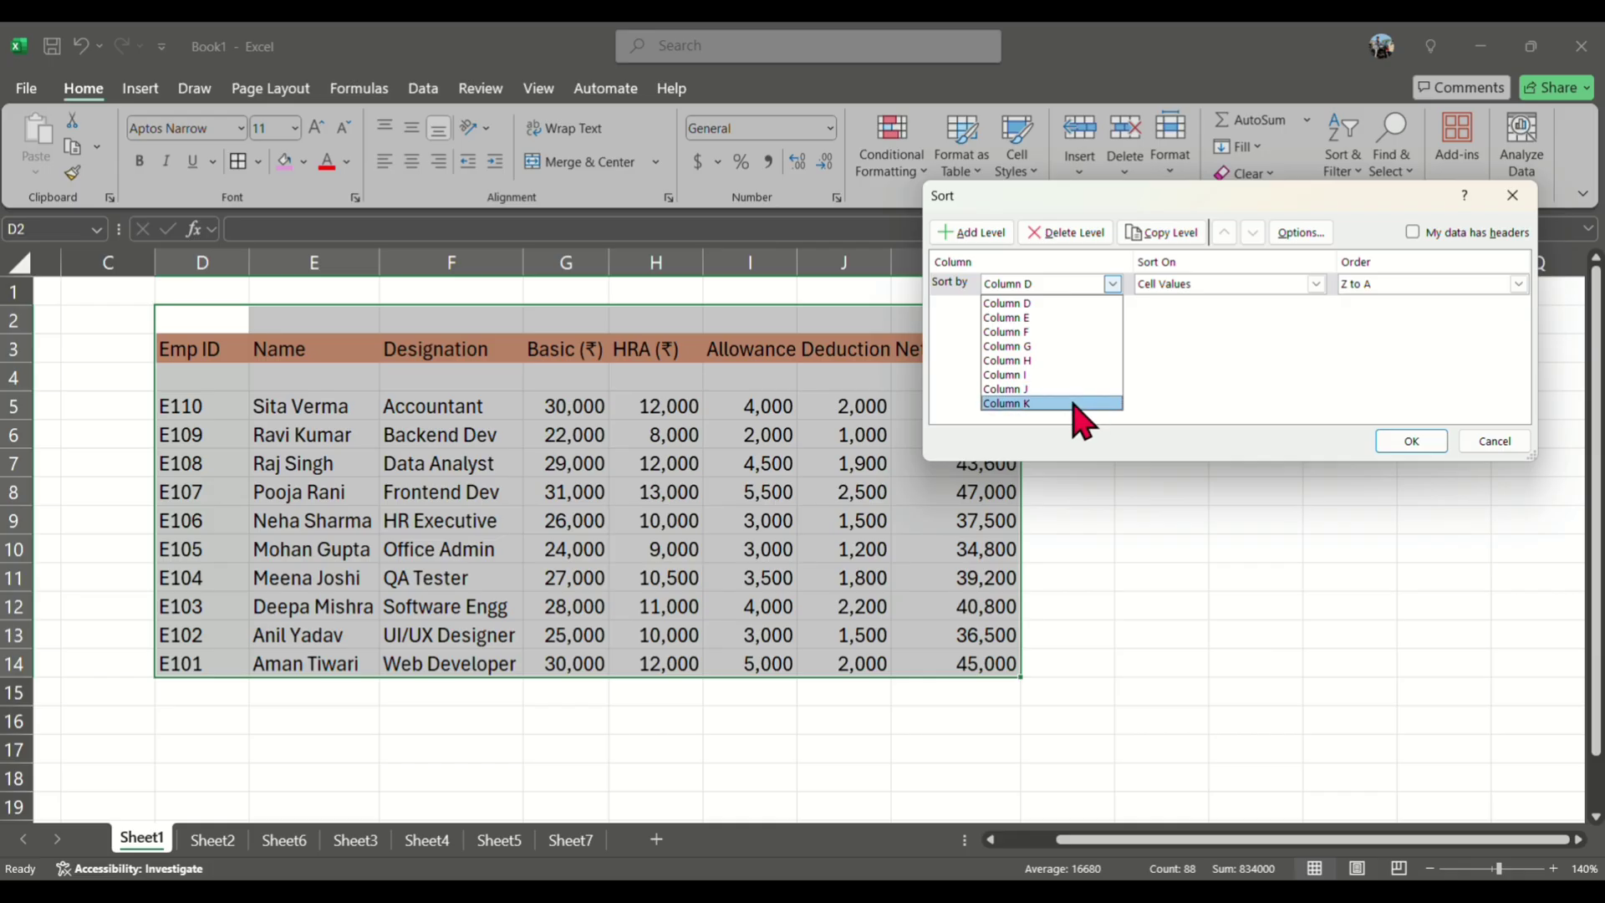
click(1073, 404)
drag(1301, 187, 1471, 391)
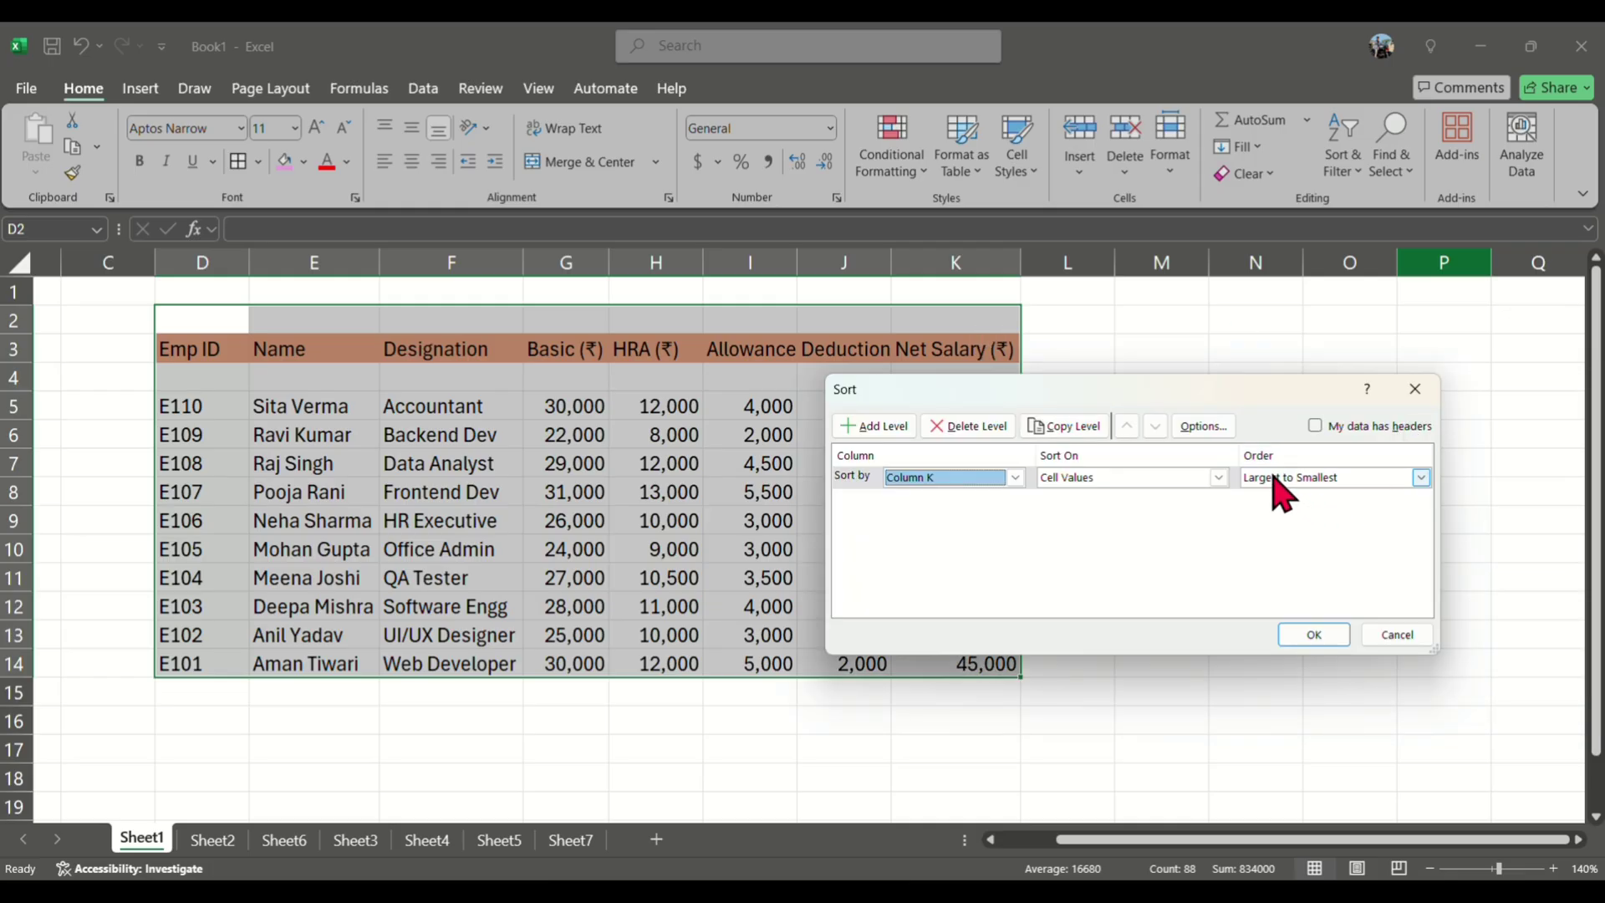
click(1421, 478)
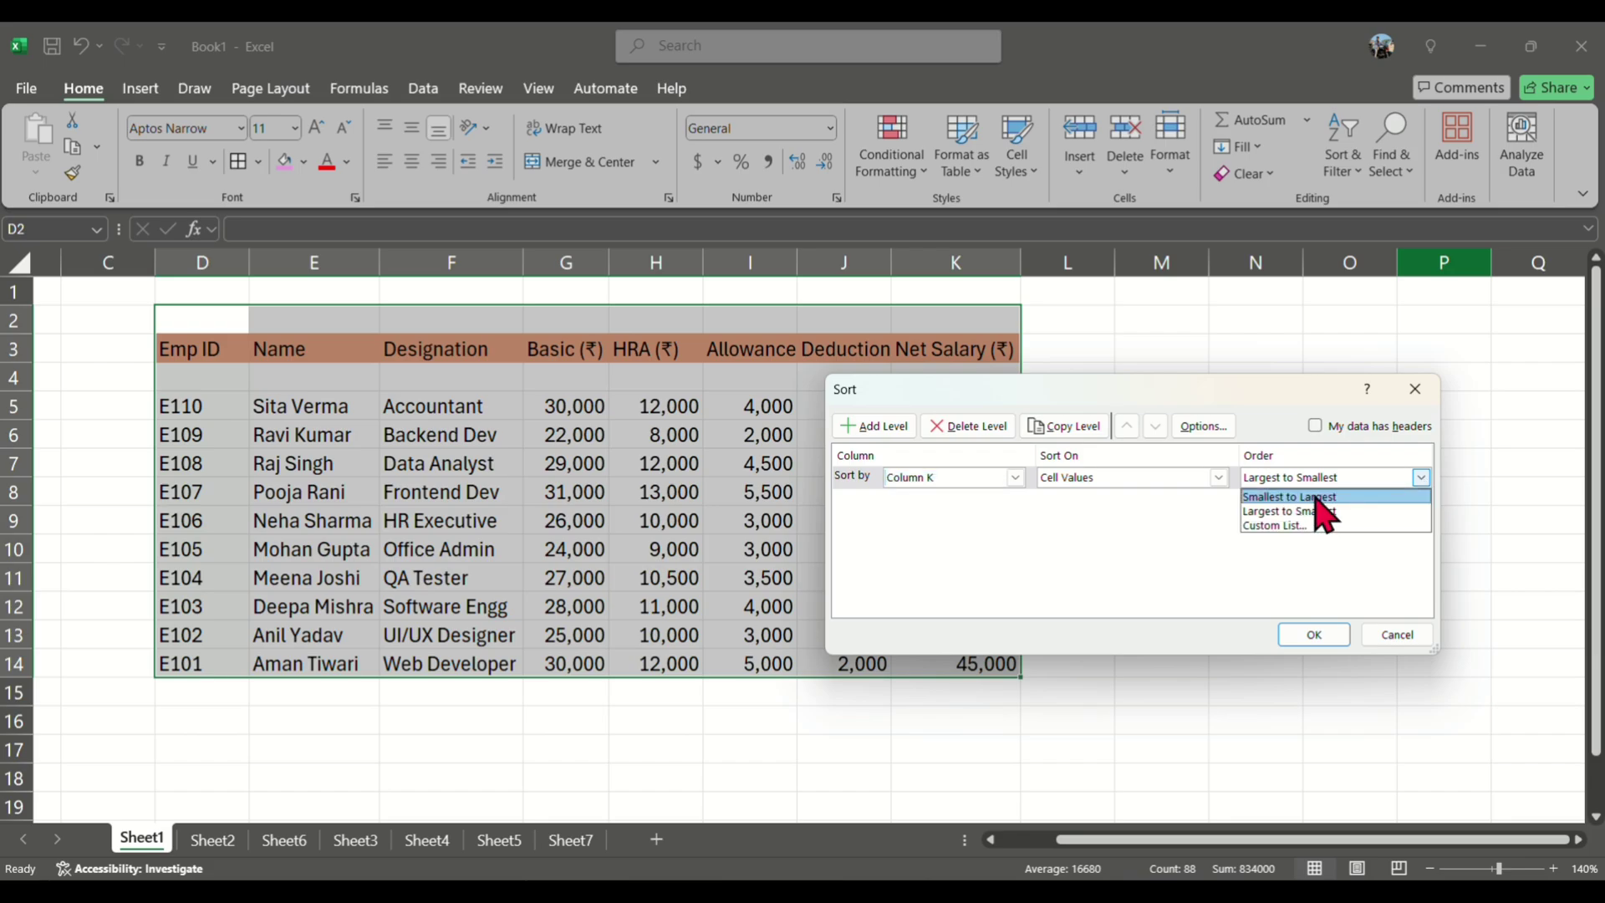
click(1191, 403)
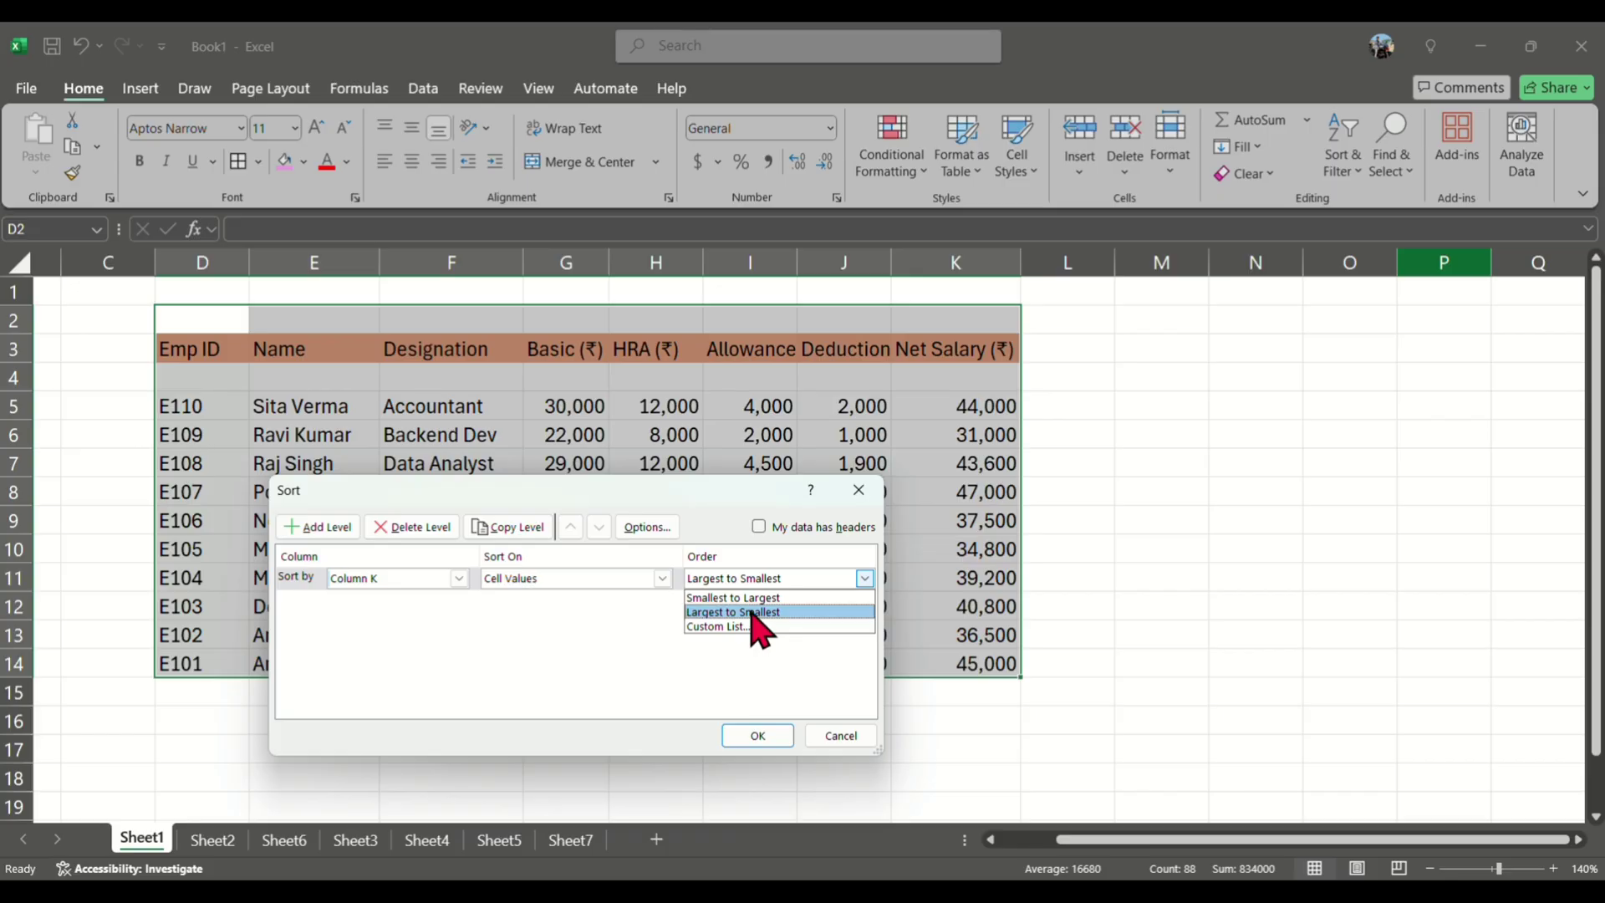
click(758, 612)
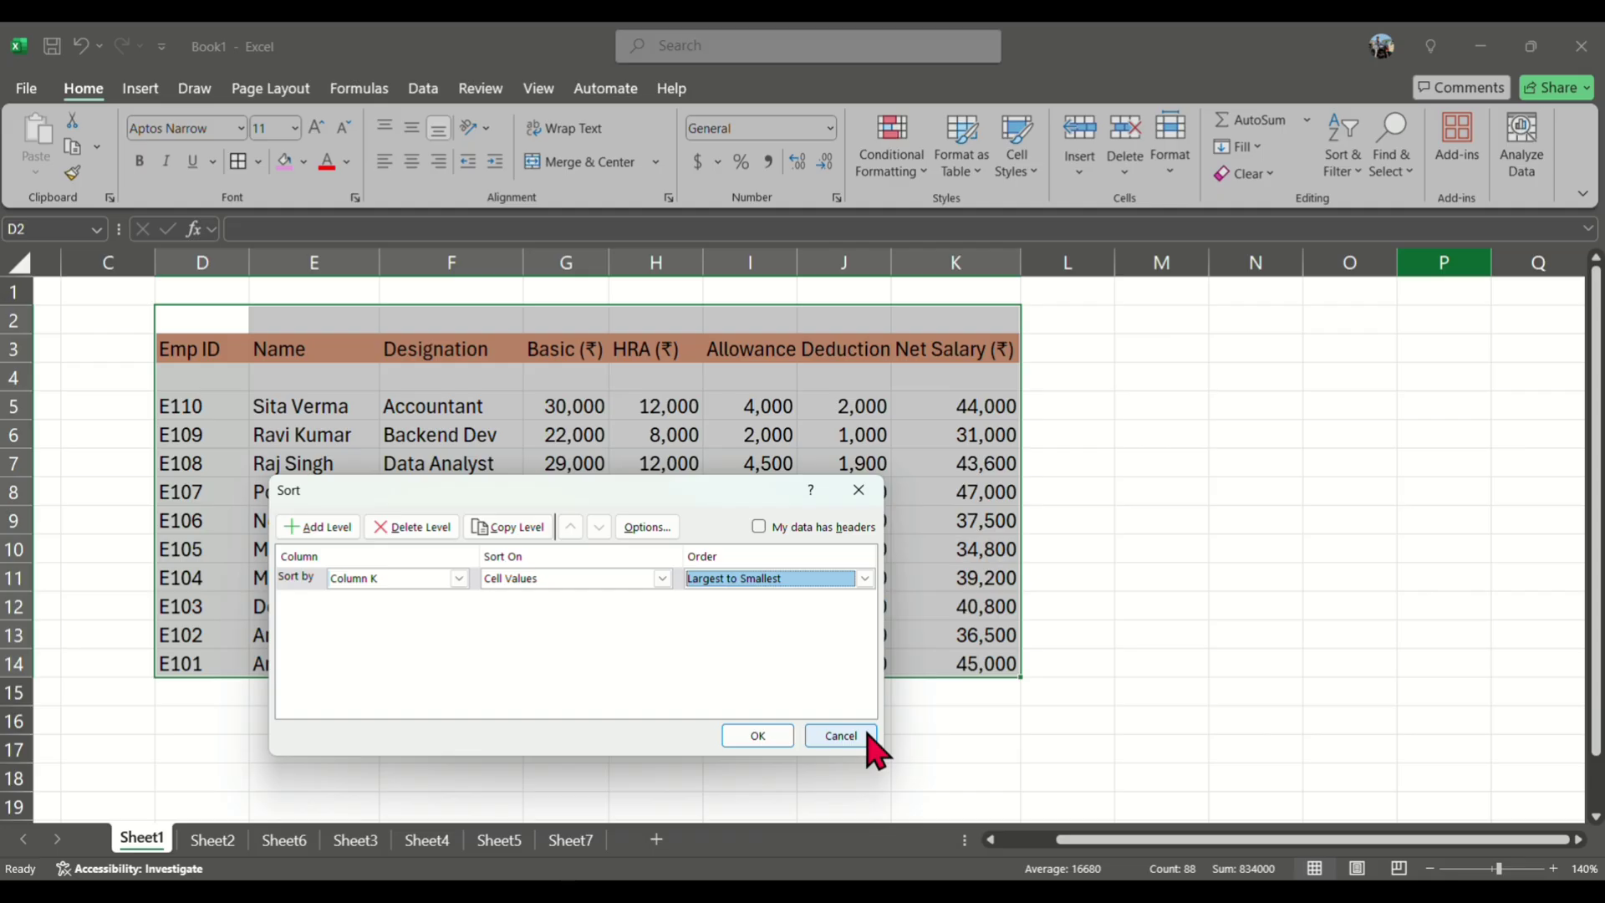
click(771, 742)
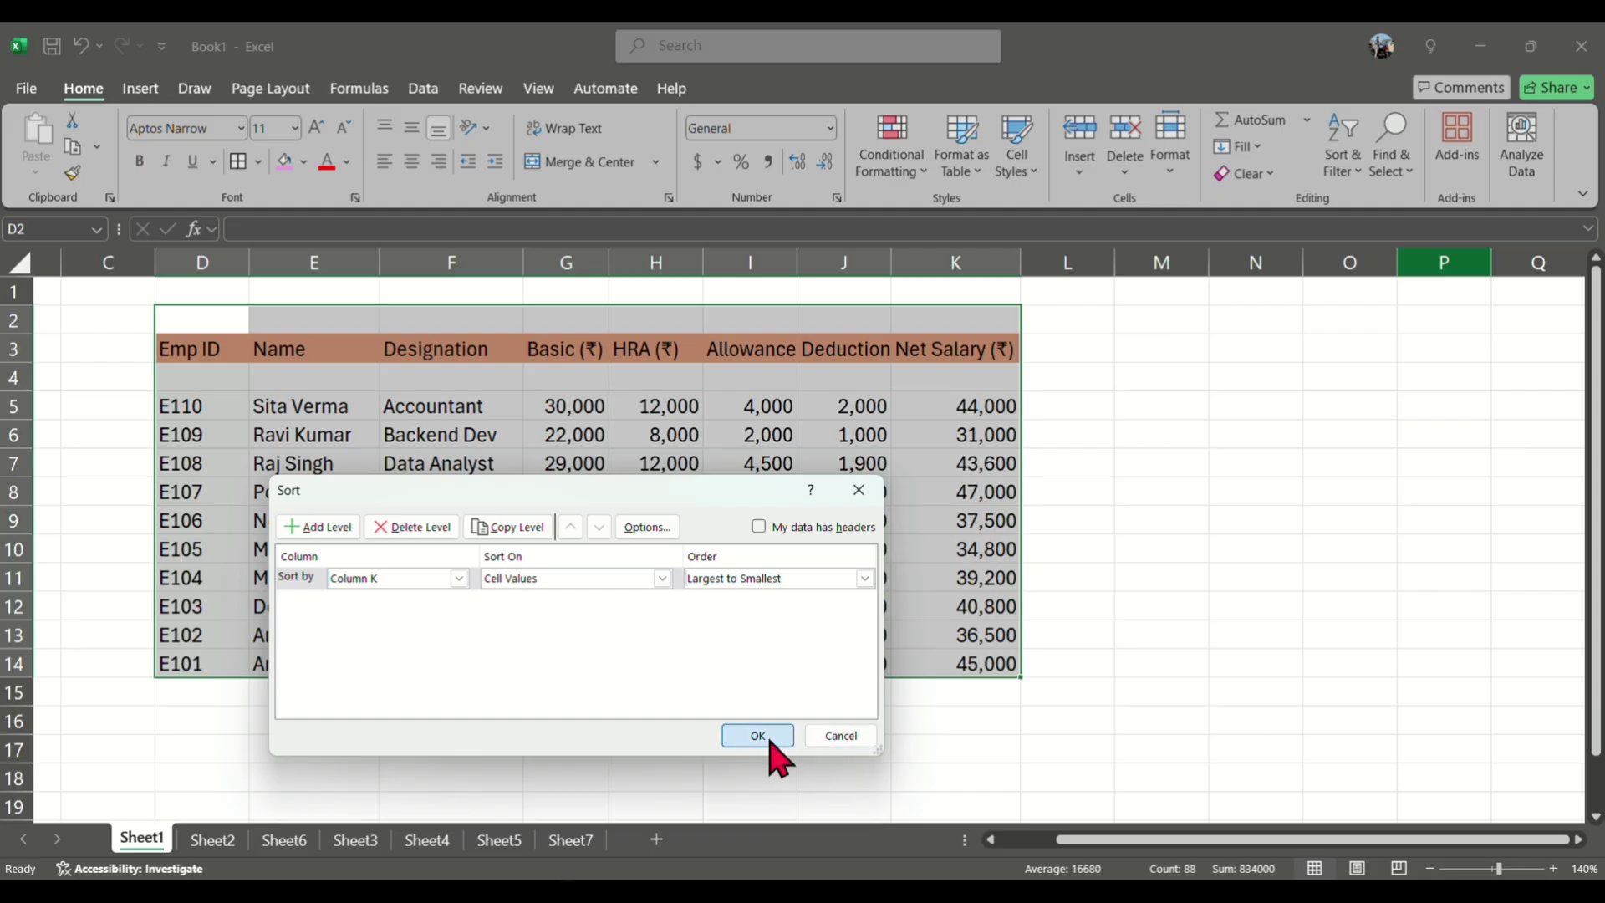
click(1121, 459)
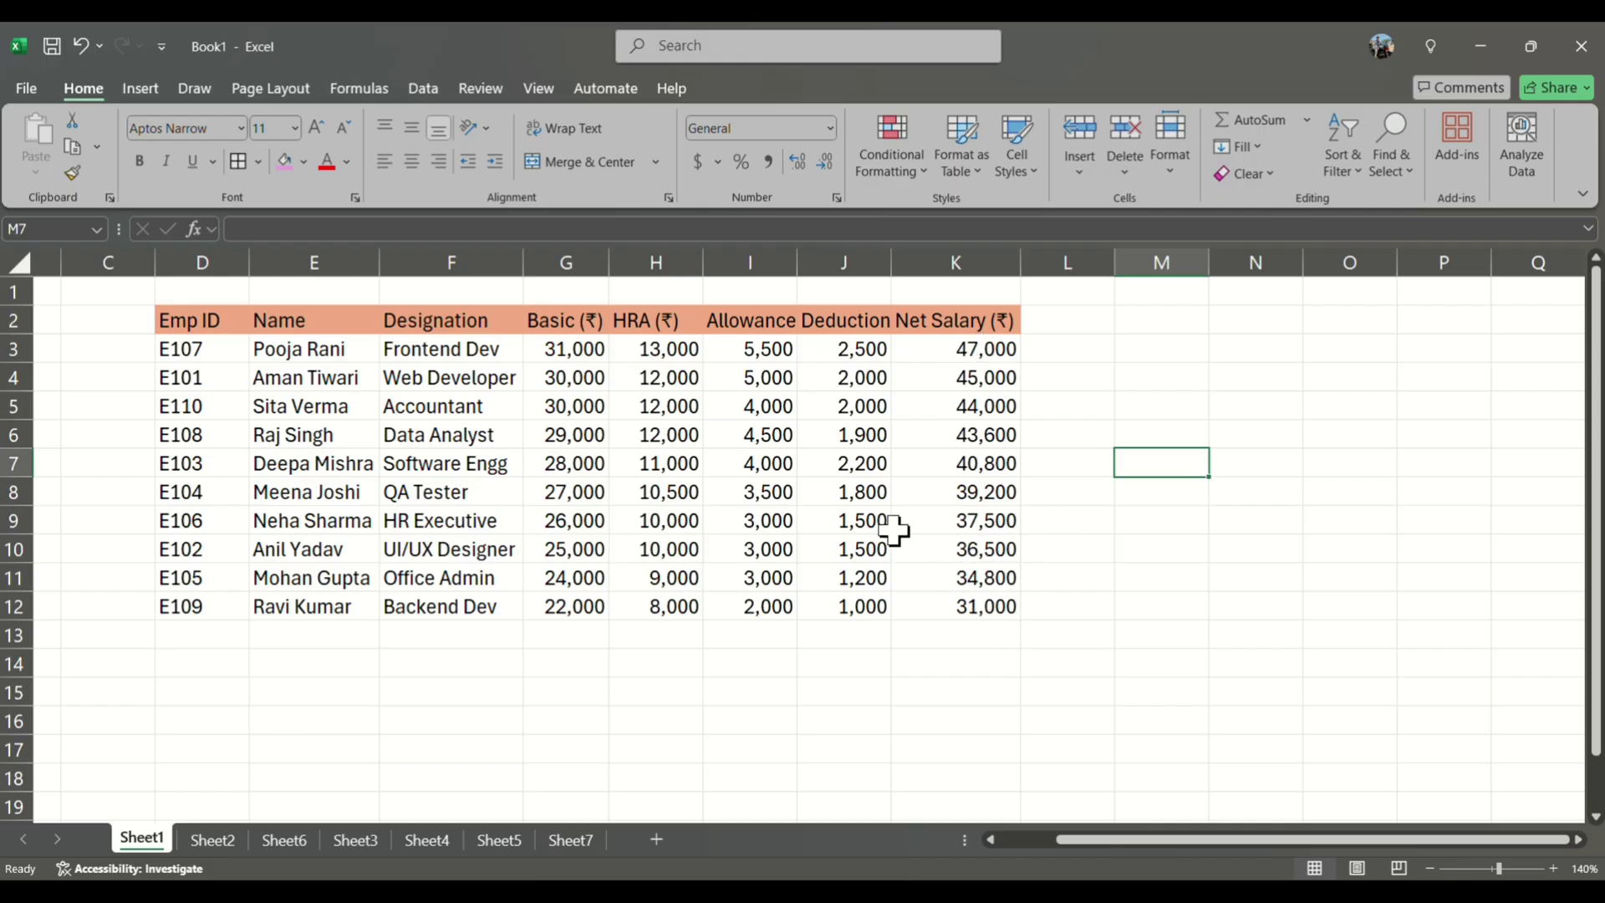
Turn on filters for the employee table D2:K12 and slightly widen the Net Salary column
click(1343, 166)
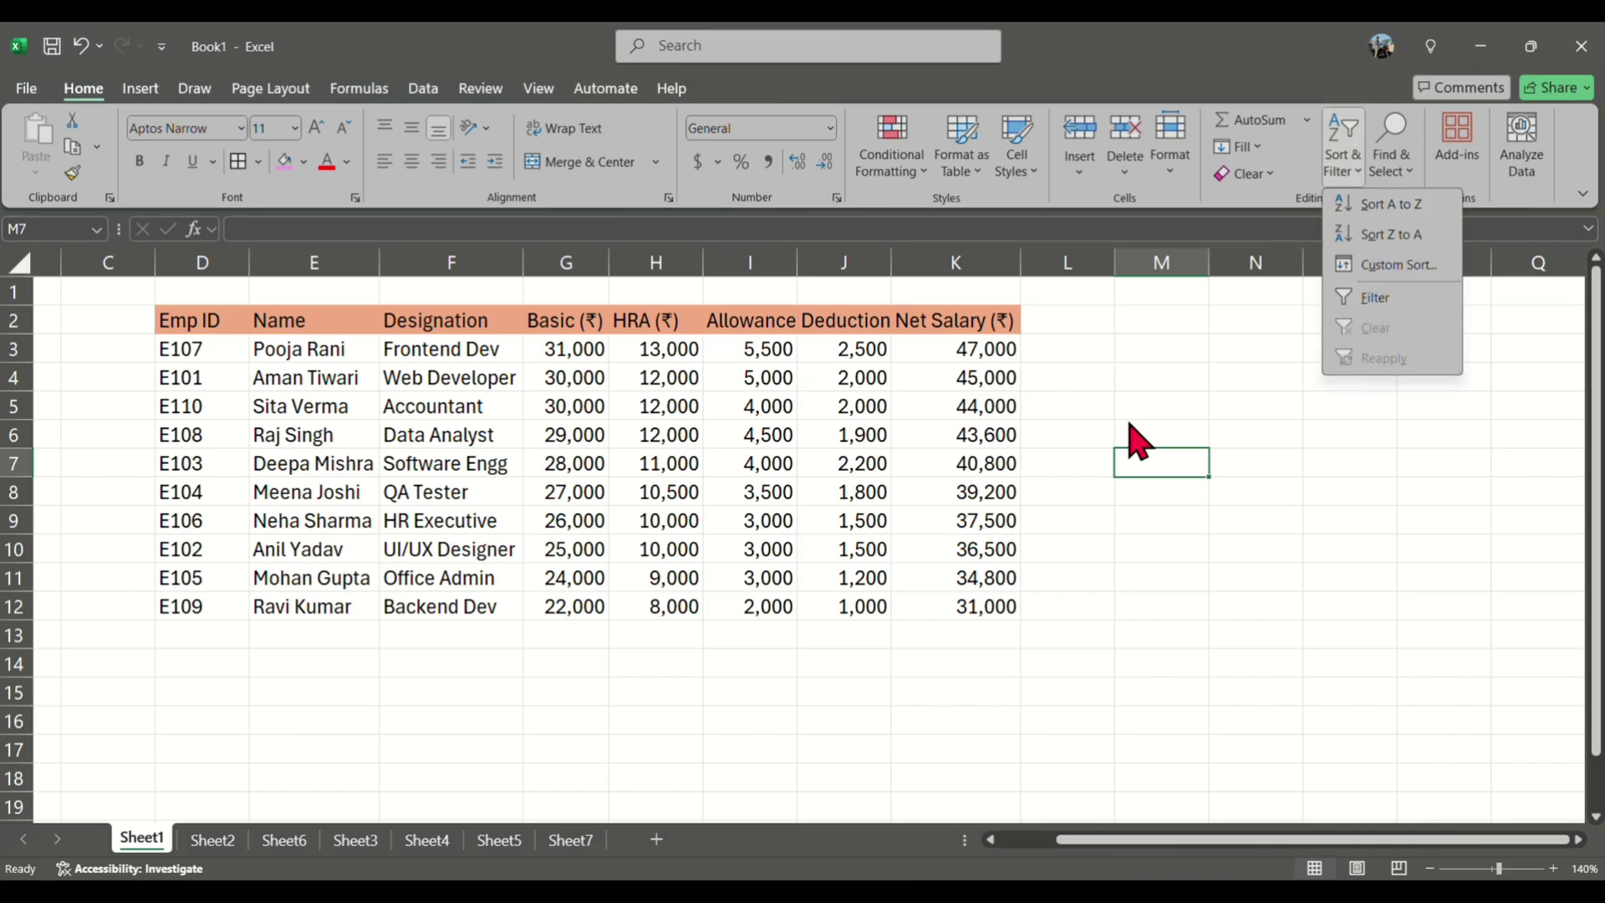
click(1078, 514)
drag(215, 313, 1036, 548)
click(1343, 159)
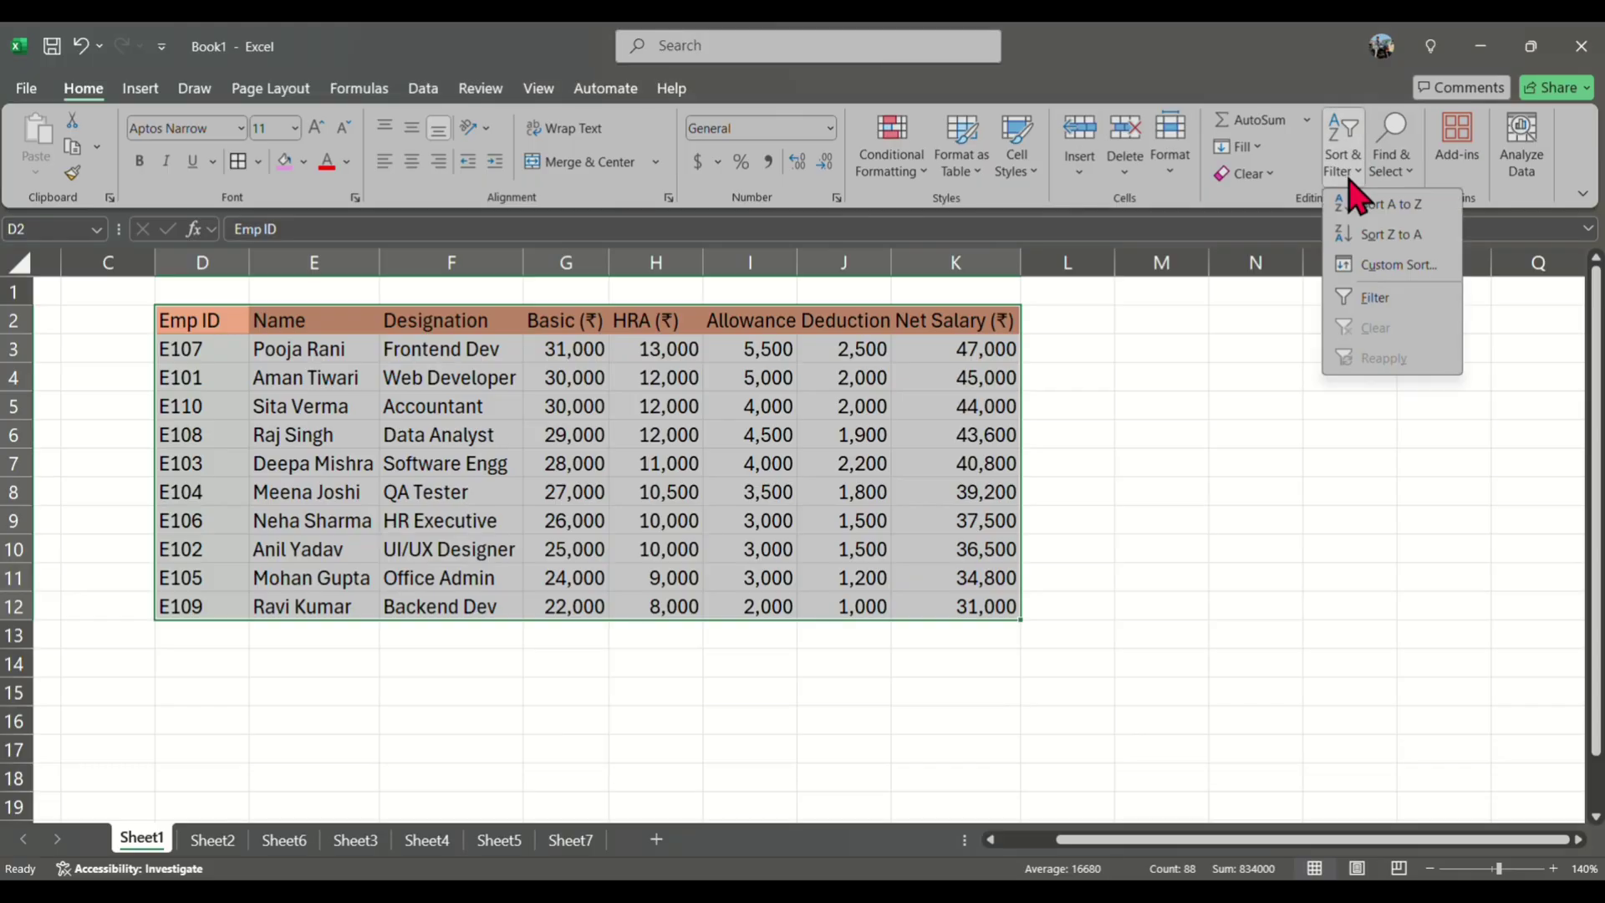
click(1376, 298)
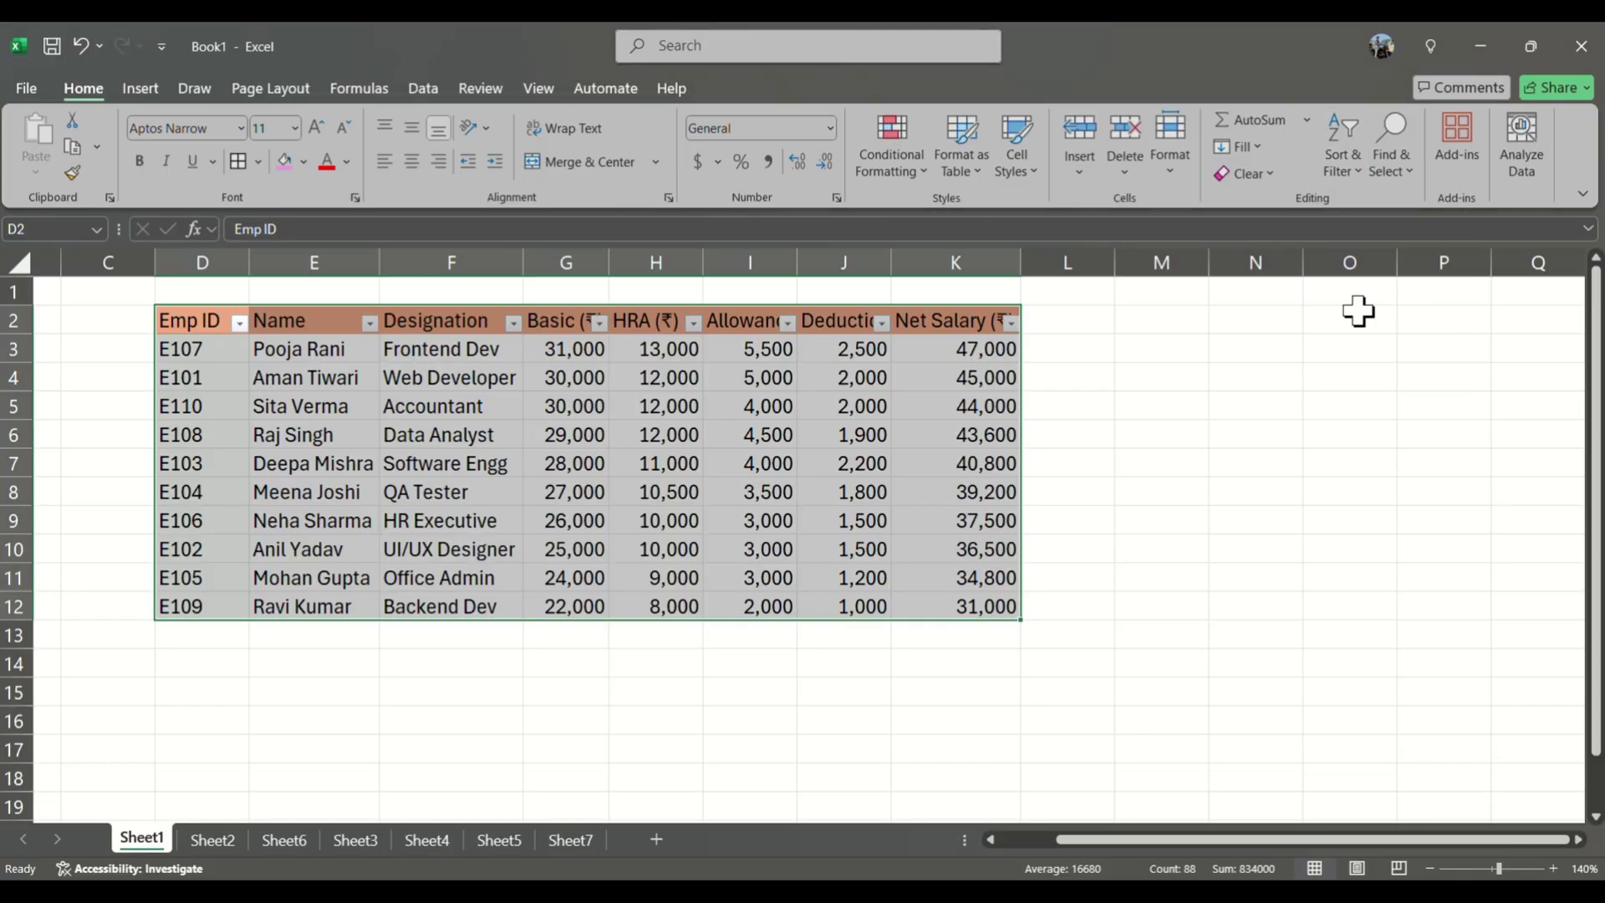
click(1204, 343)
drag(1019, 266, 1036, 266)
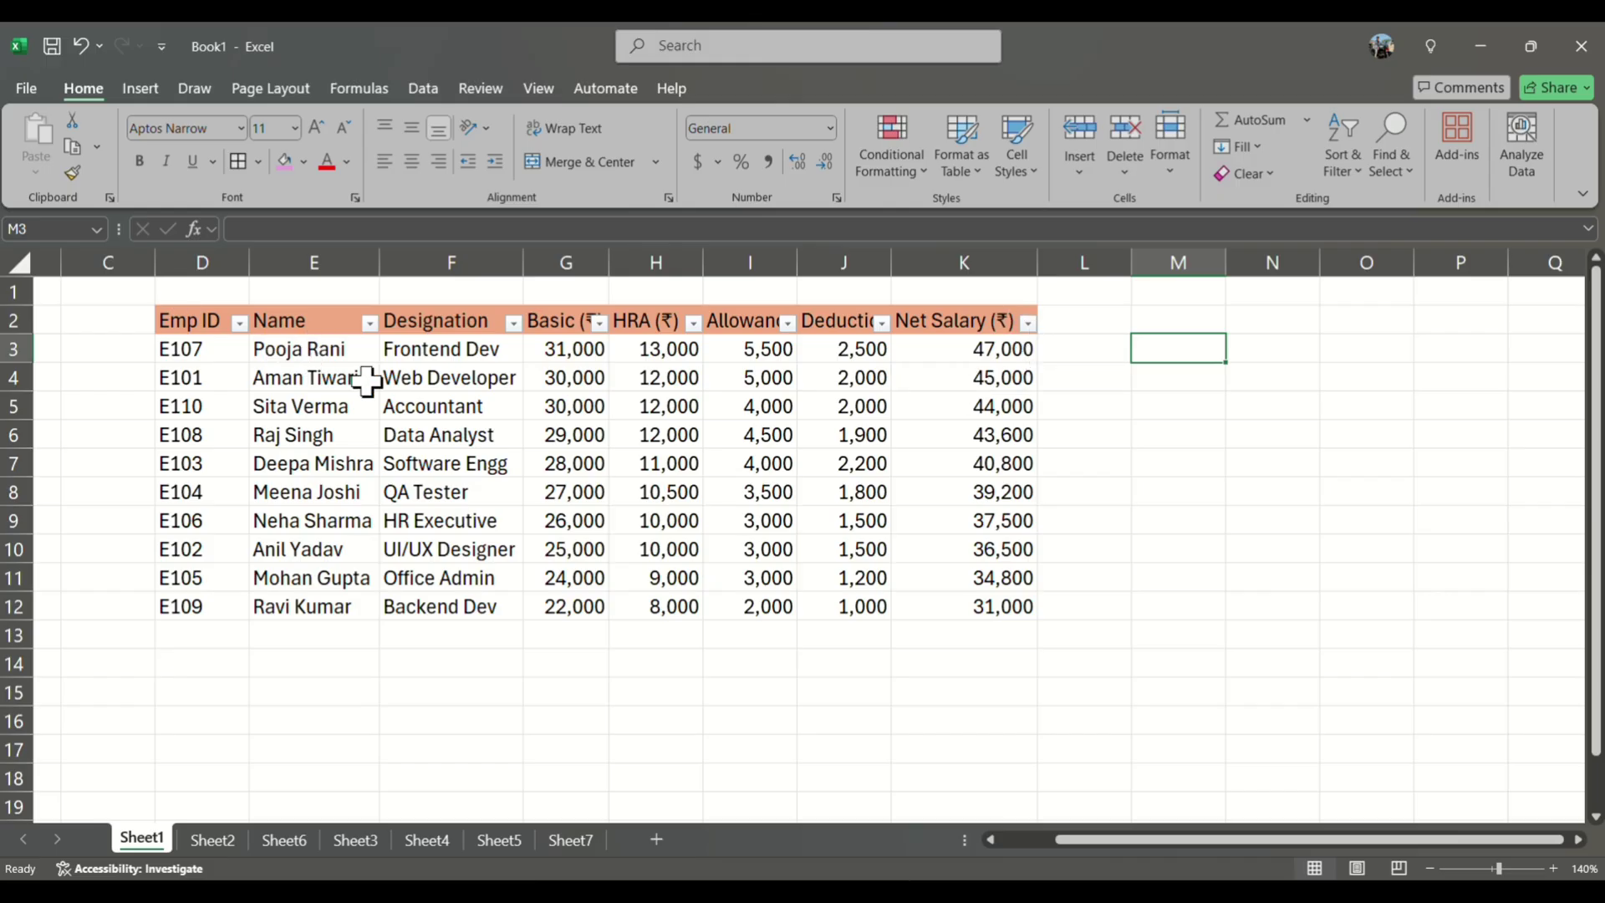
Filter the Name column to show only the QA Tester's name
click(369, 322)
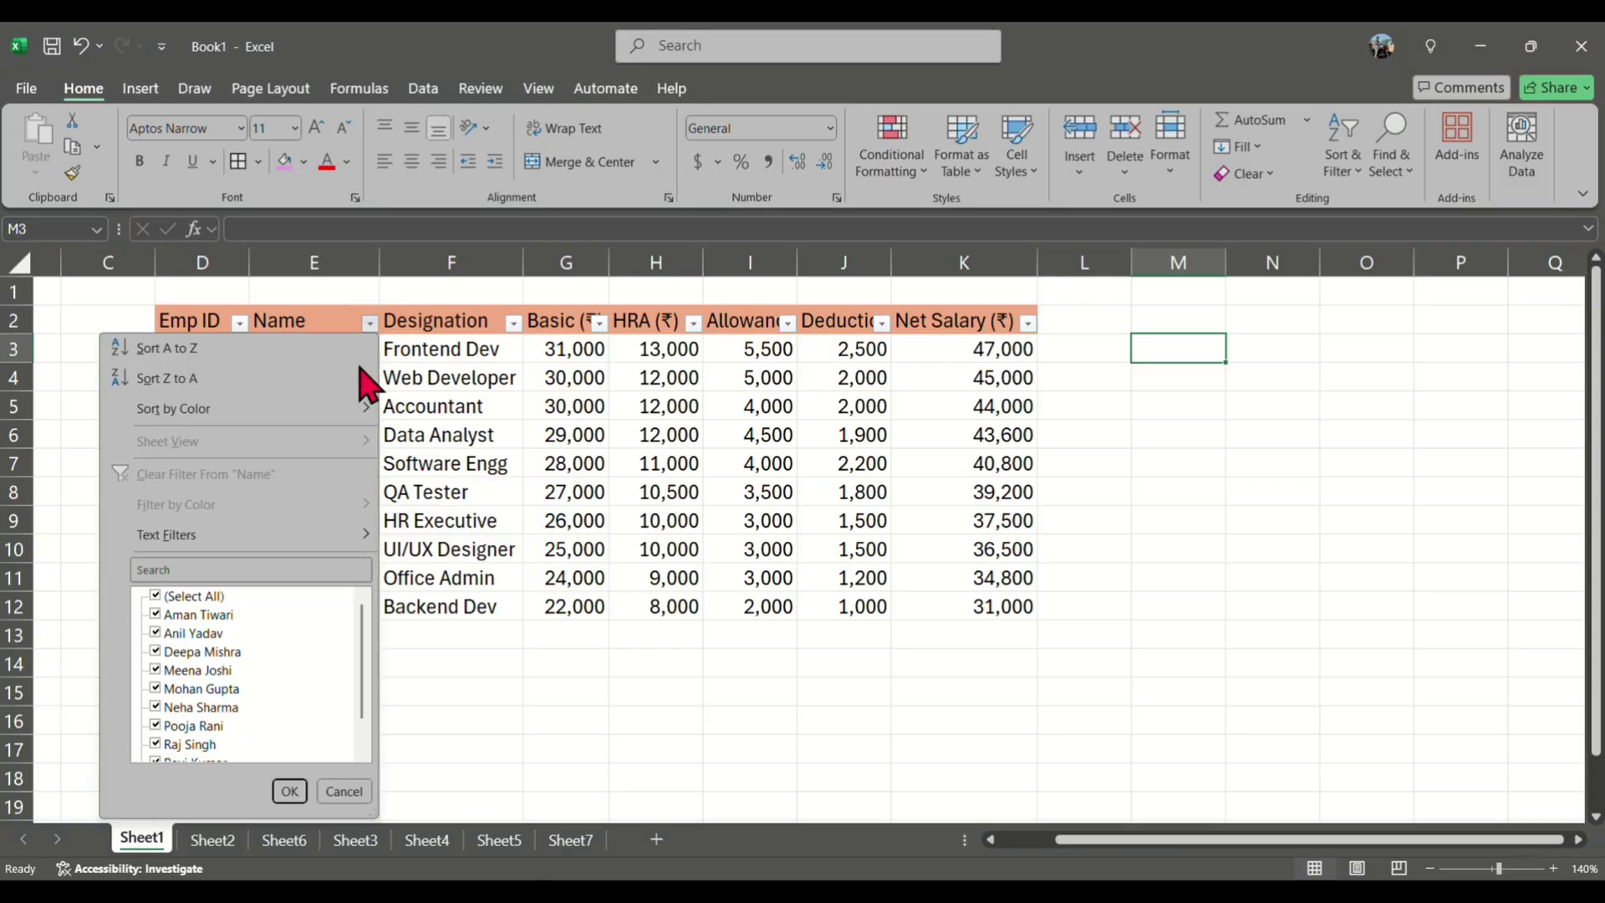
scroll(243, 645, down, 1)
scroll(219, 682, up, 1)
click(156, 596)
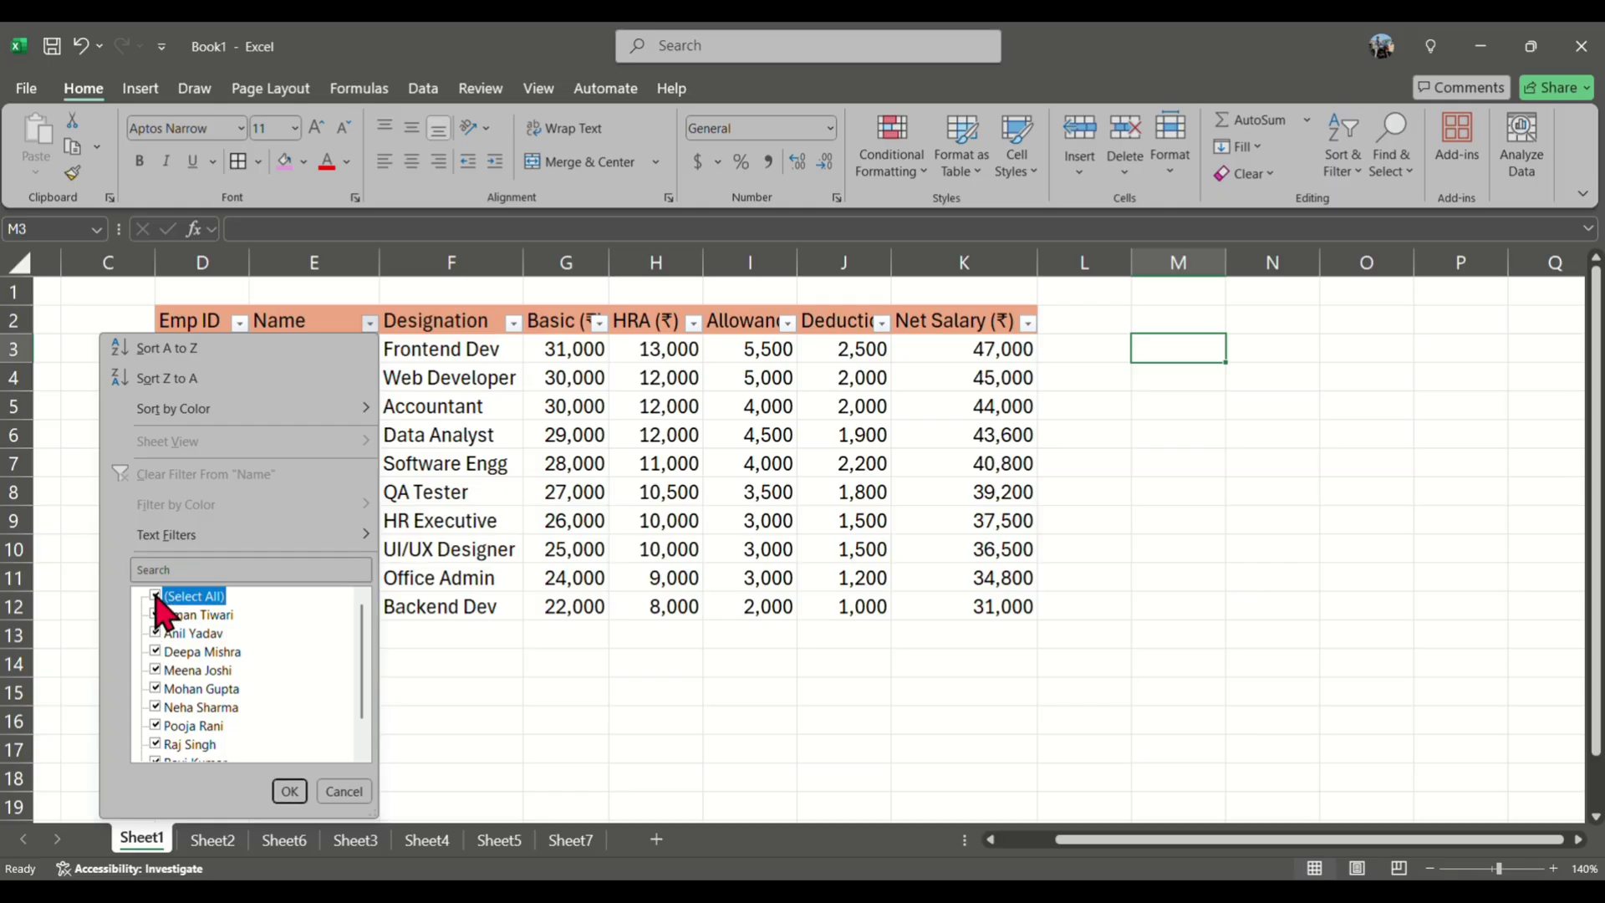
click(156, 670)
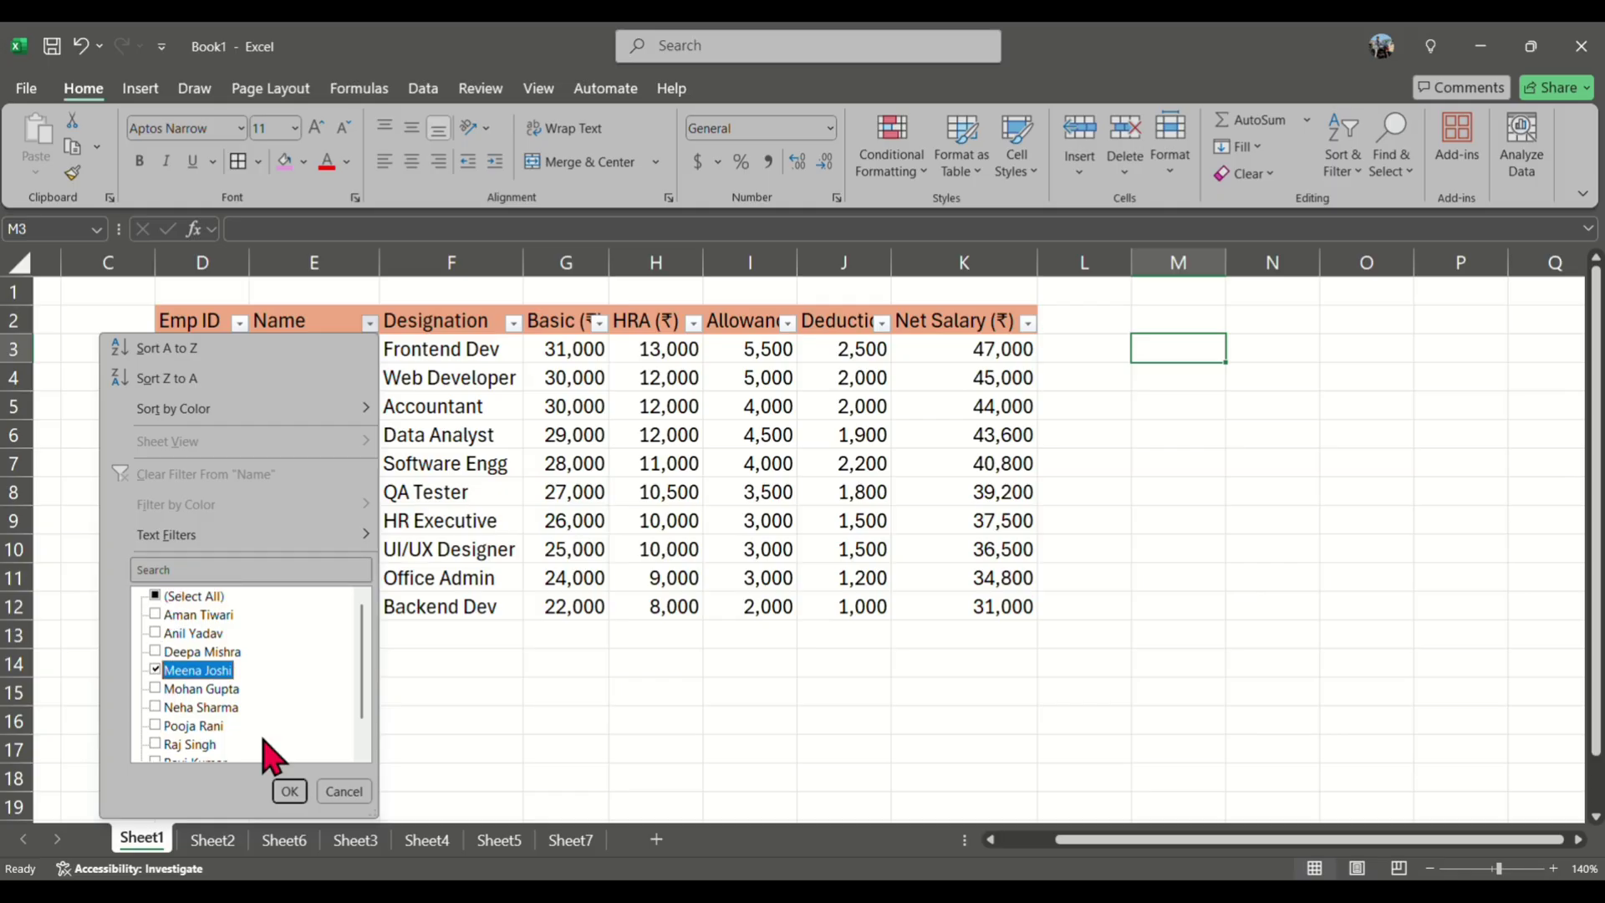
click(290, 791)
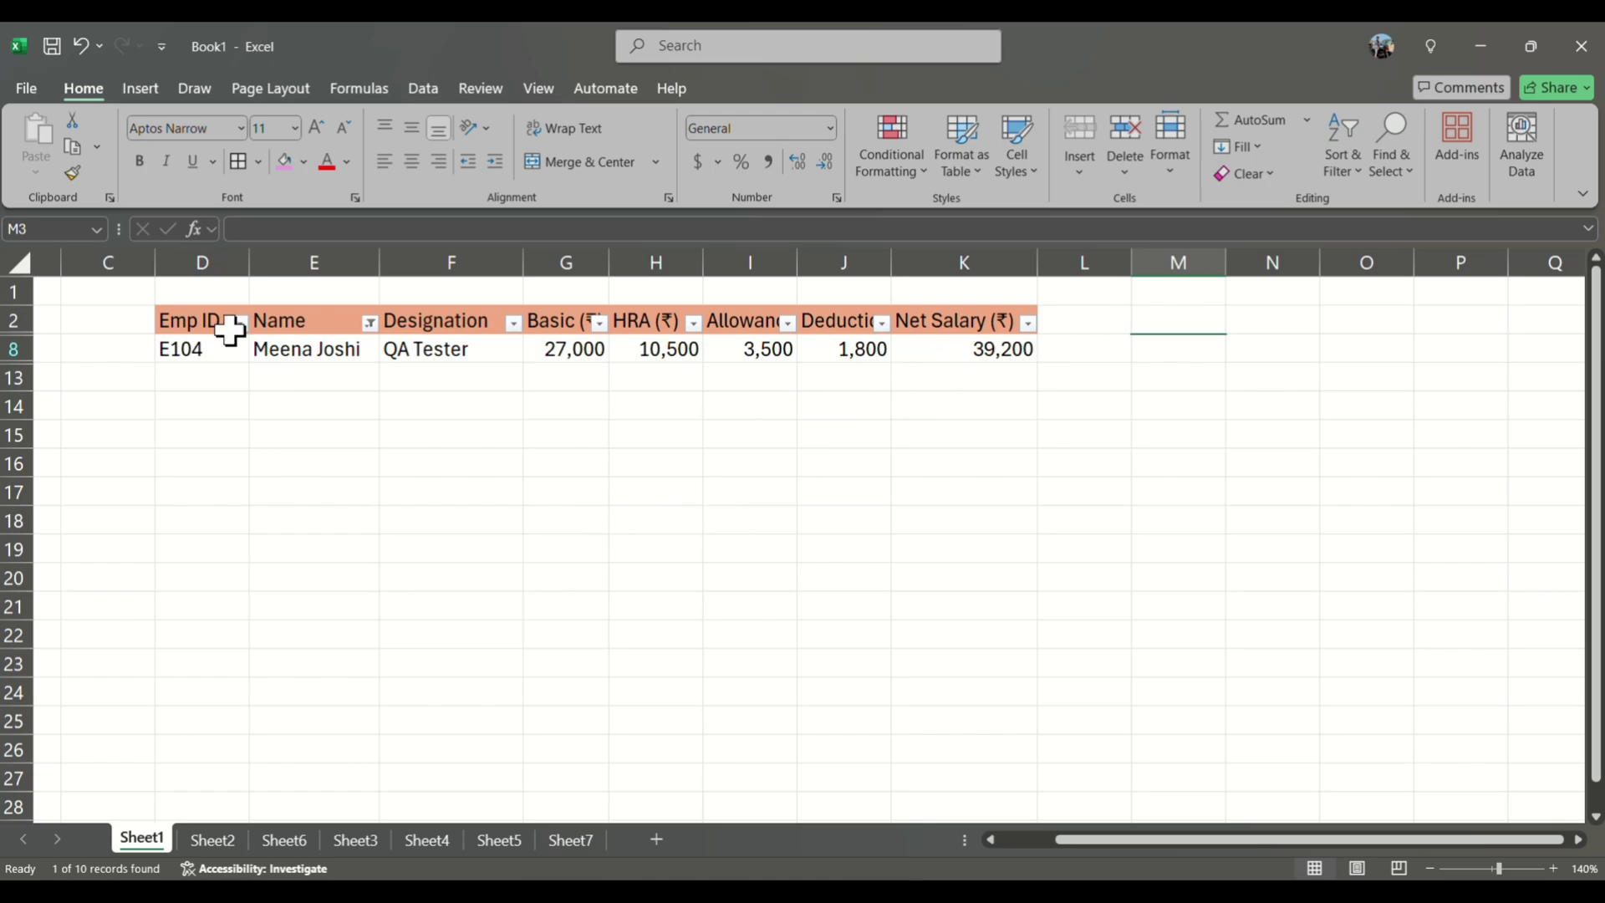
Undo the Name column filter and filter the Net Salary column to show only 47,000
key(ctrl+z)
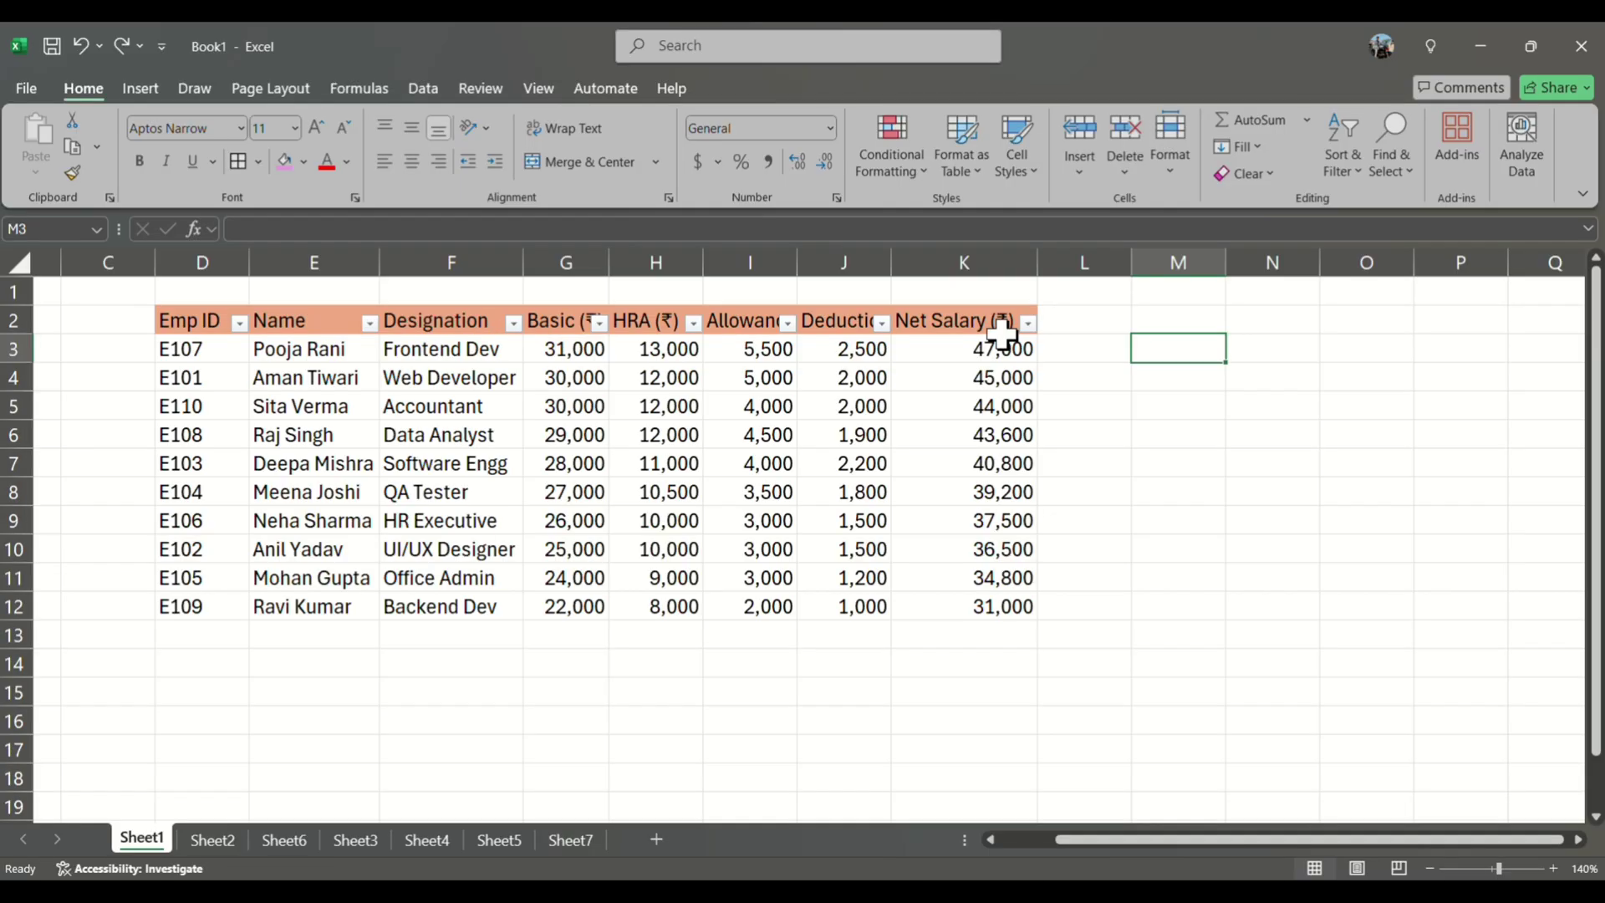
click(1027, 323)
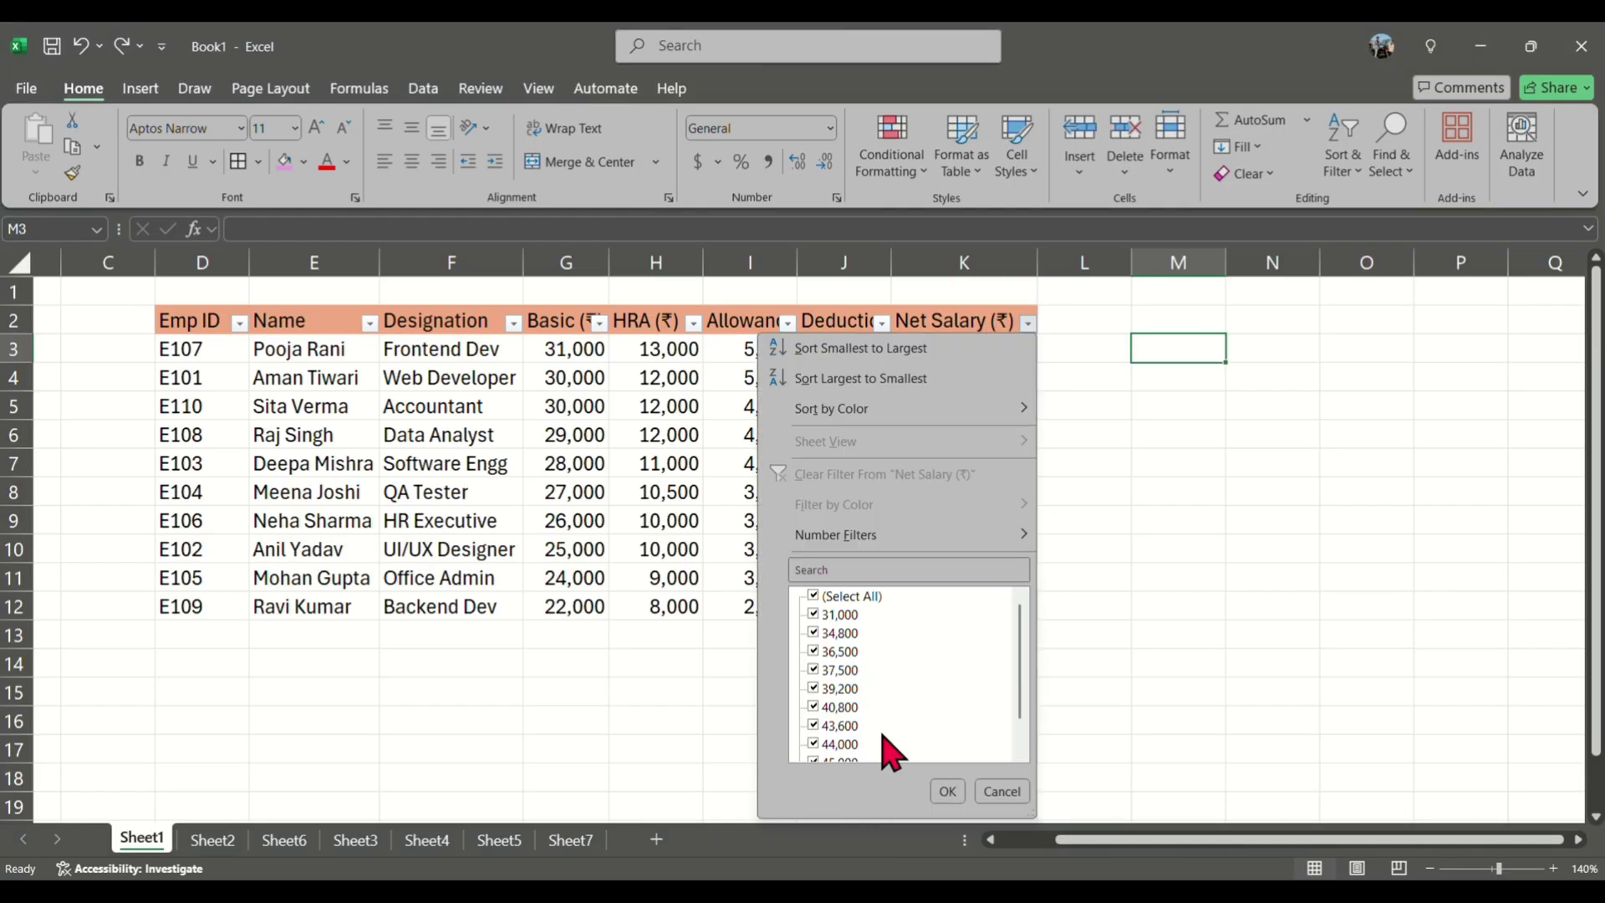
scroll(849, 717, down, 2)
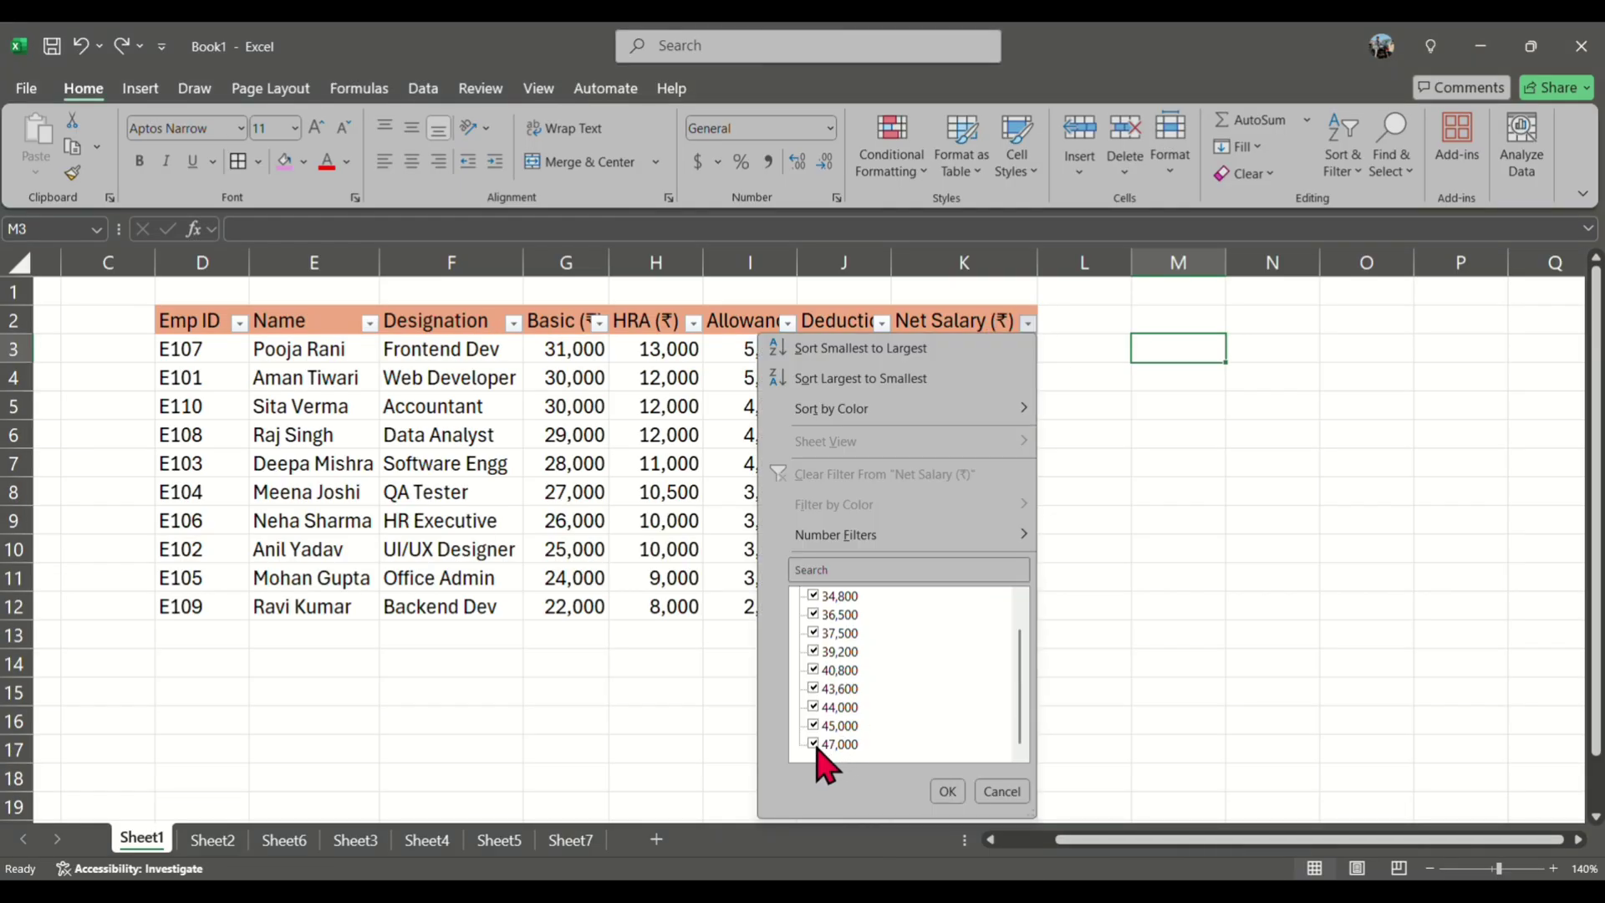
scroll(845, 668, up, 2)
click(813, 595)
scroll(815, 627, down, 2)
click(813, 744)
click(948, 791)
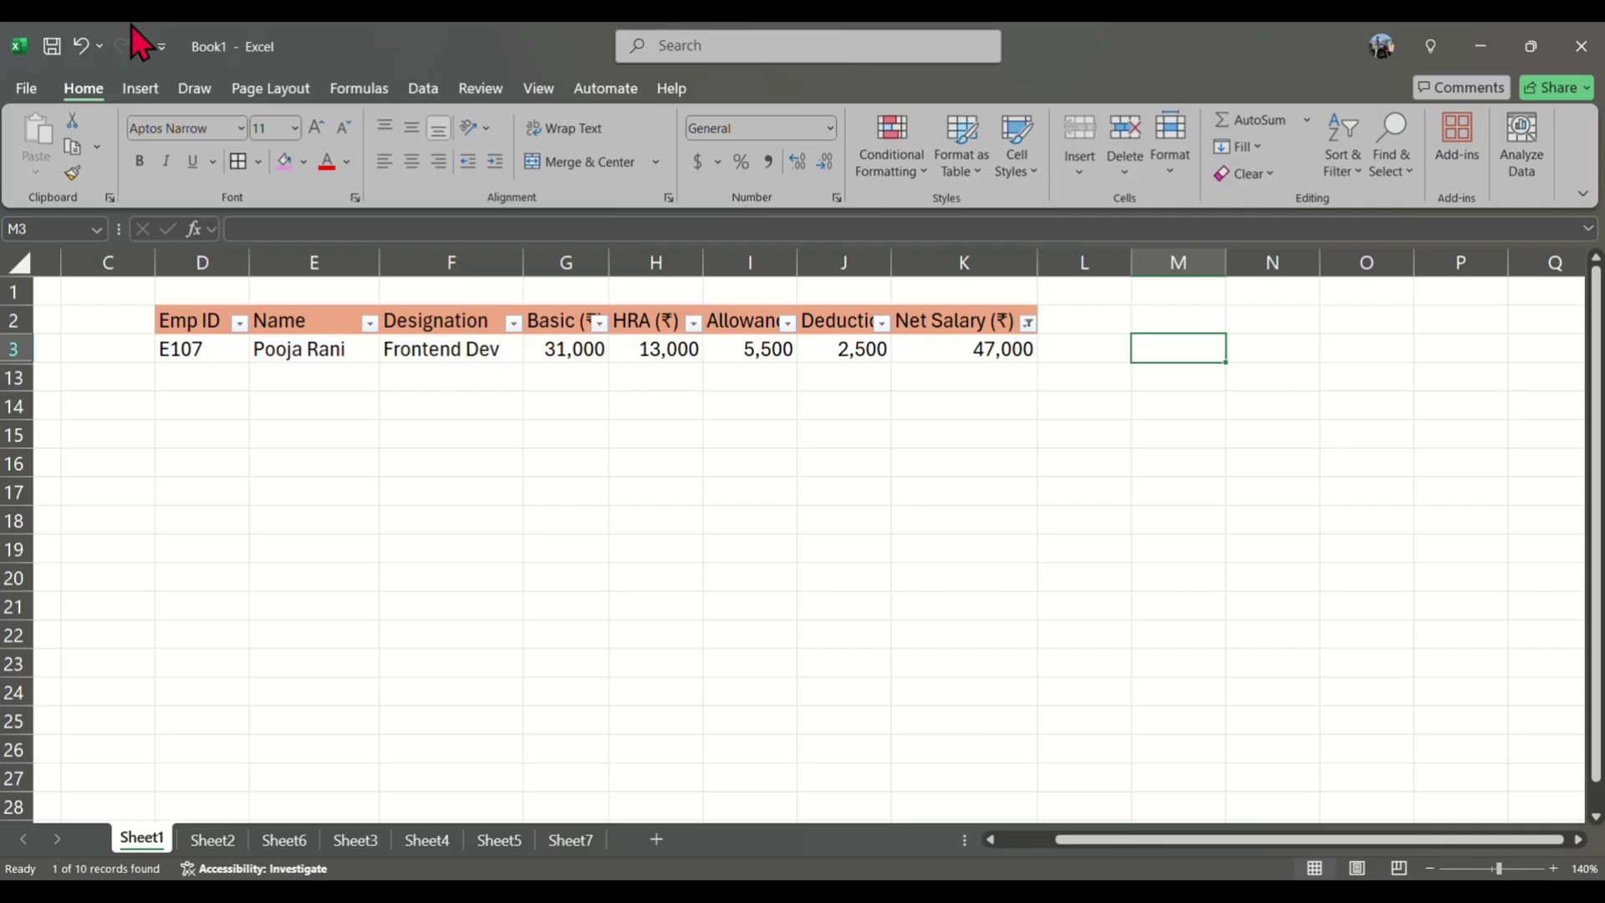
Undo the Net Salary filter on the employee table
click(80, 48)
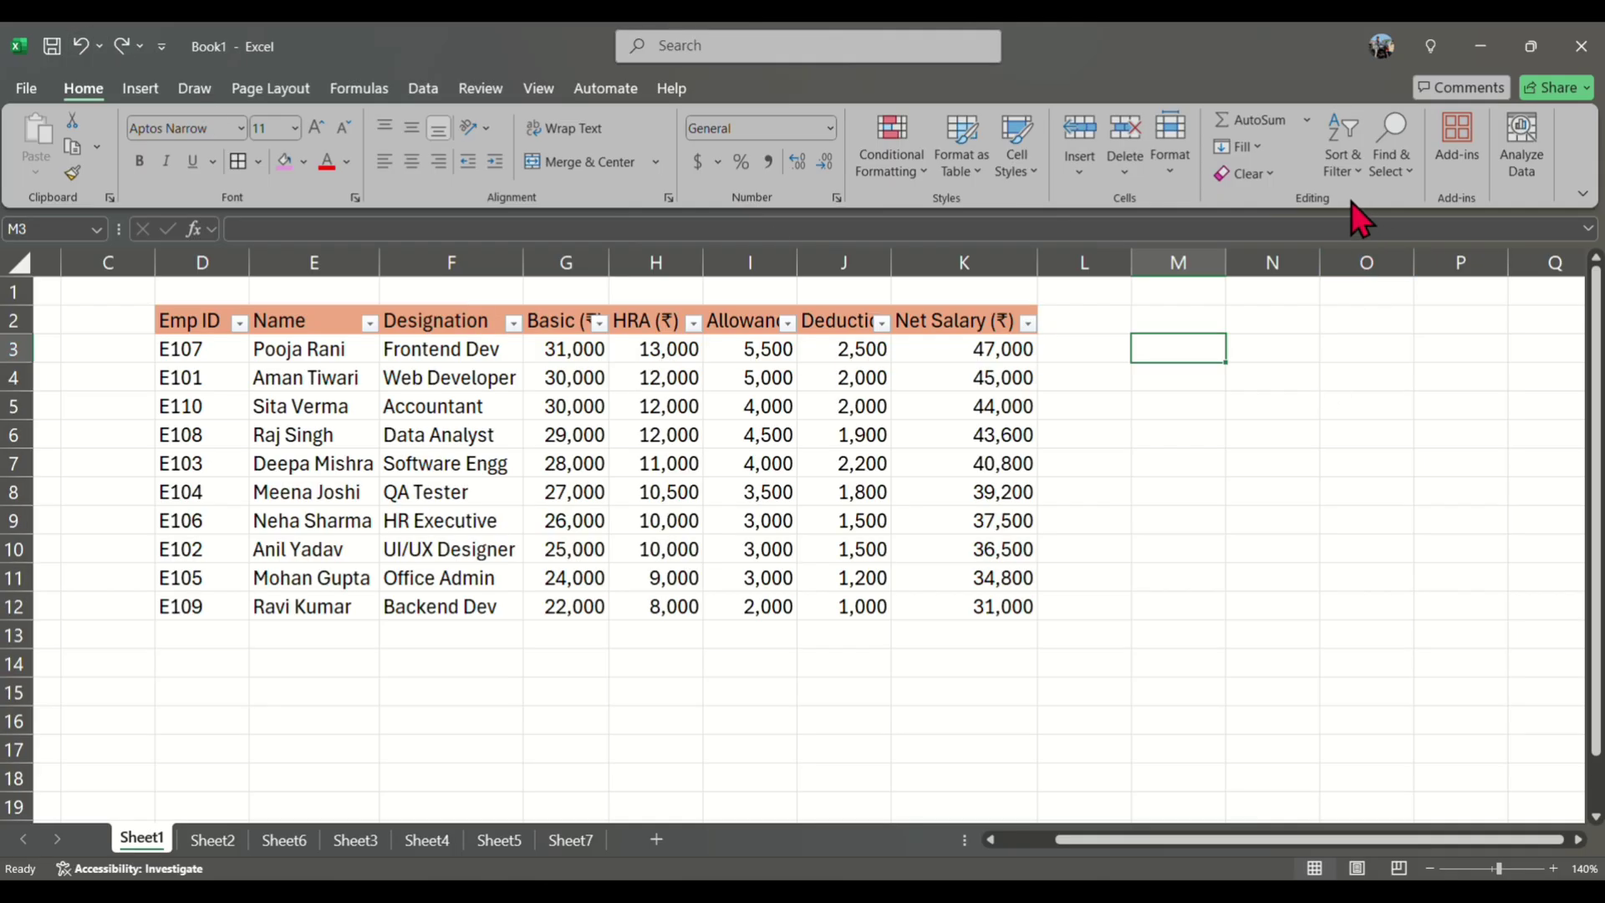
click(1351, 172)
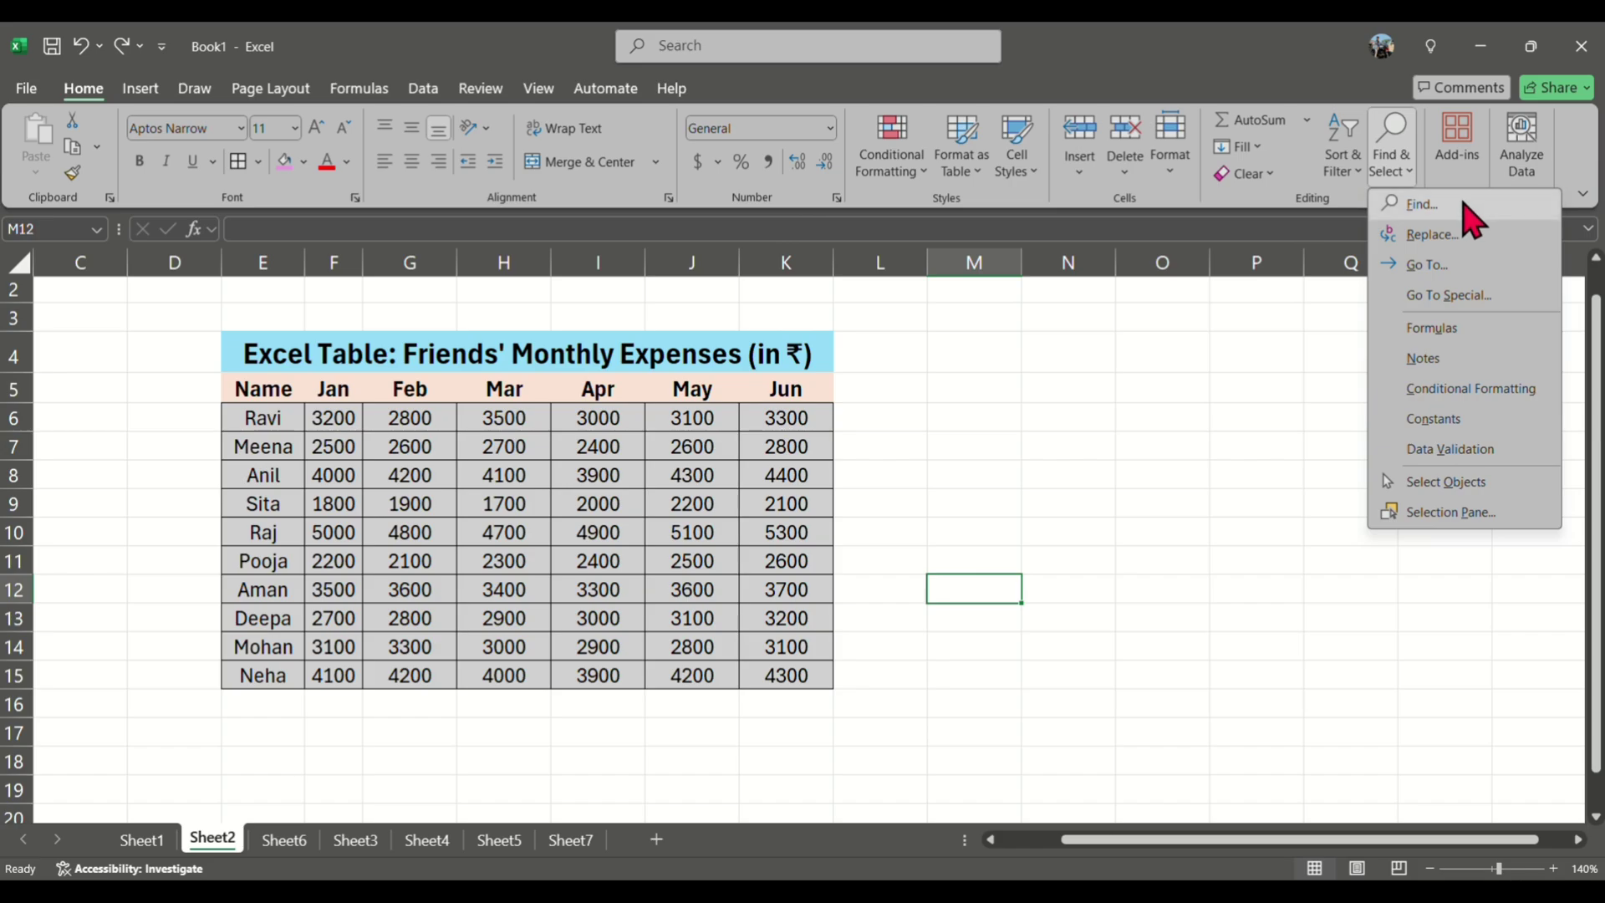
Find all cells on Sheet2 that match the name in E8, and all cells that match 1700
click(1444, 208)
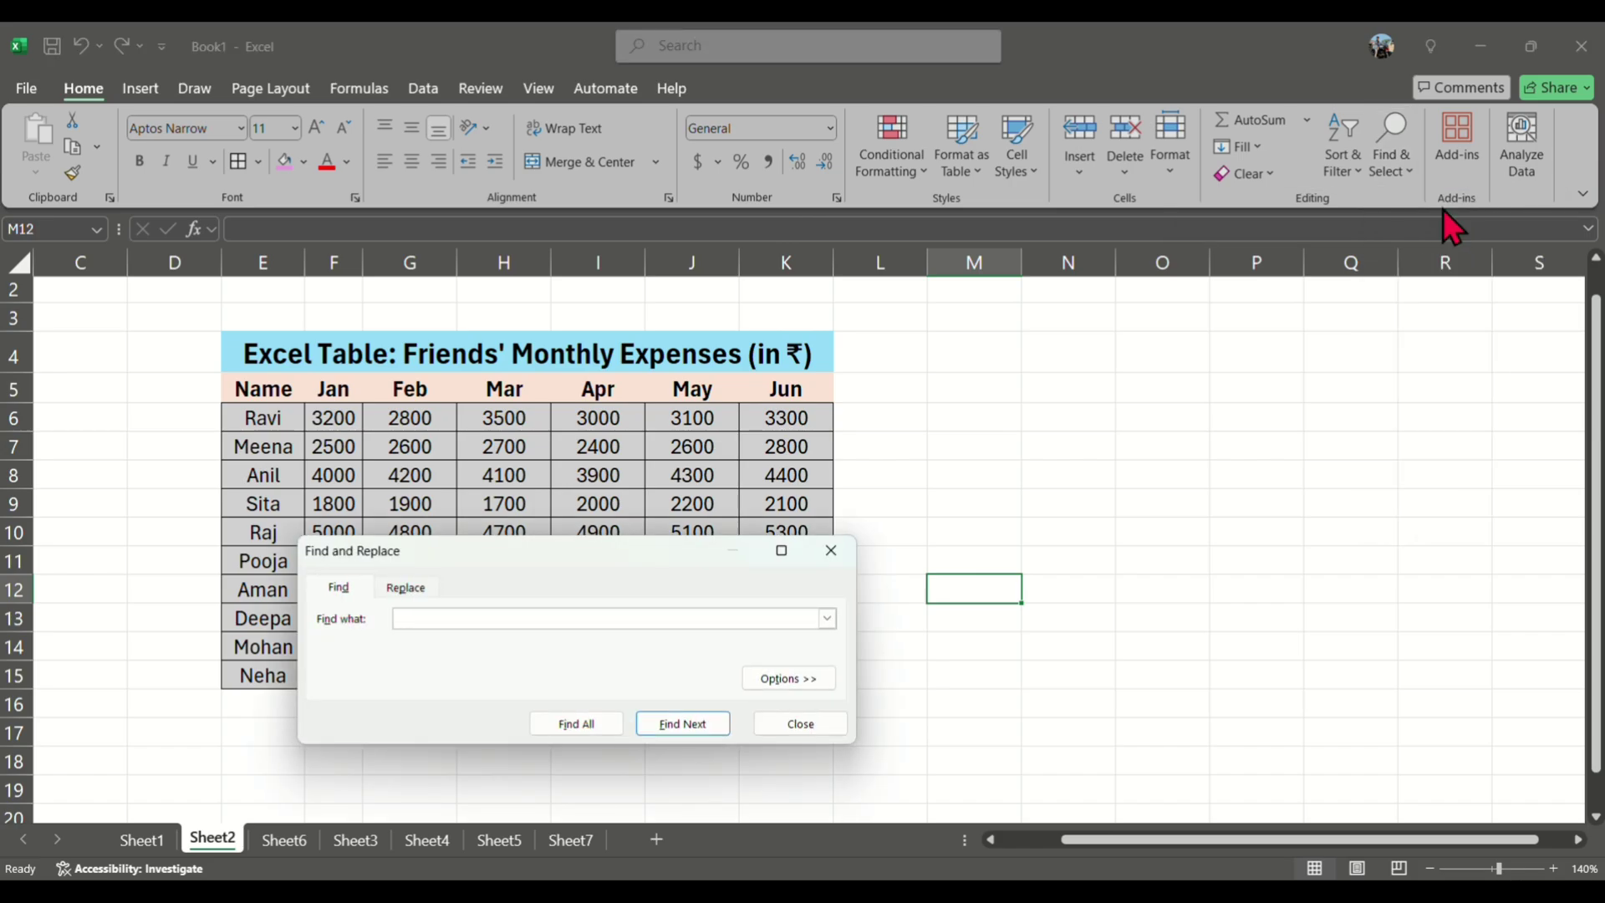
drag(590, 564, 1182, 375)
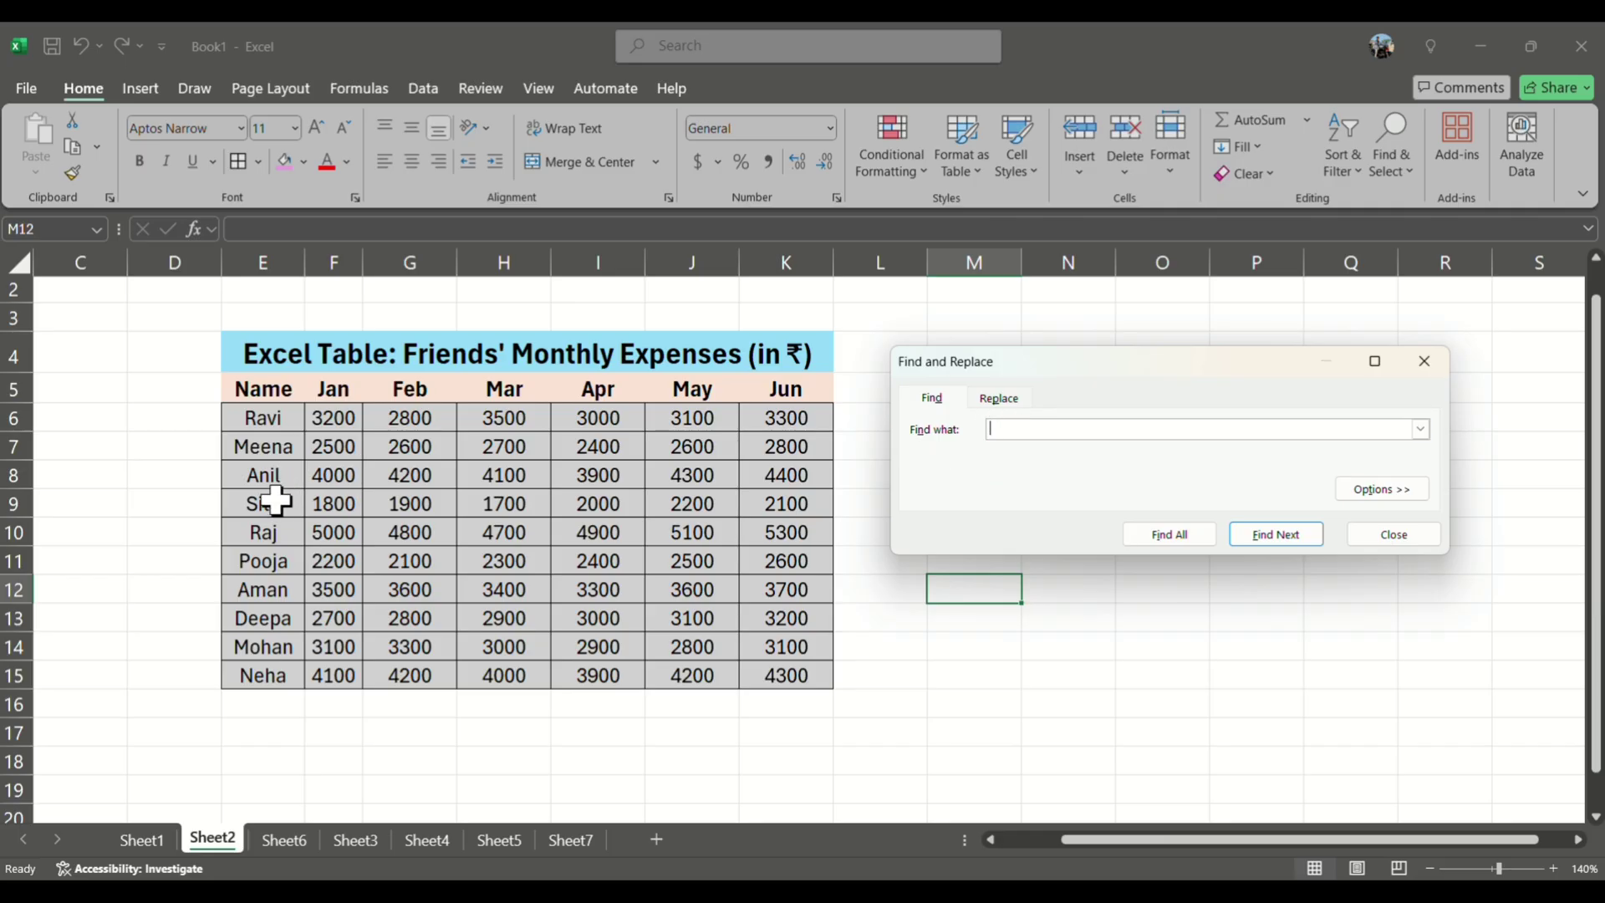
click(1170, 541)
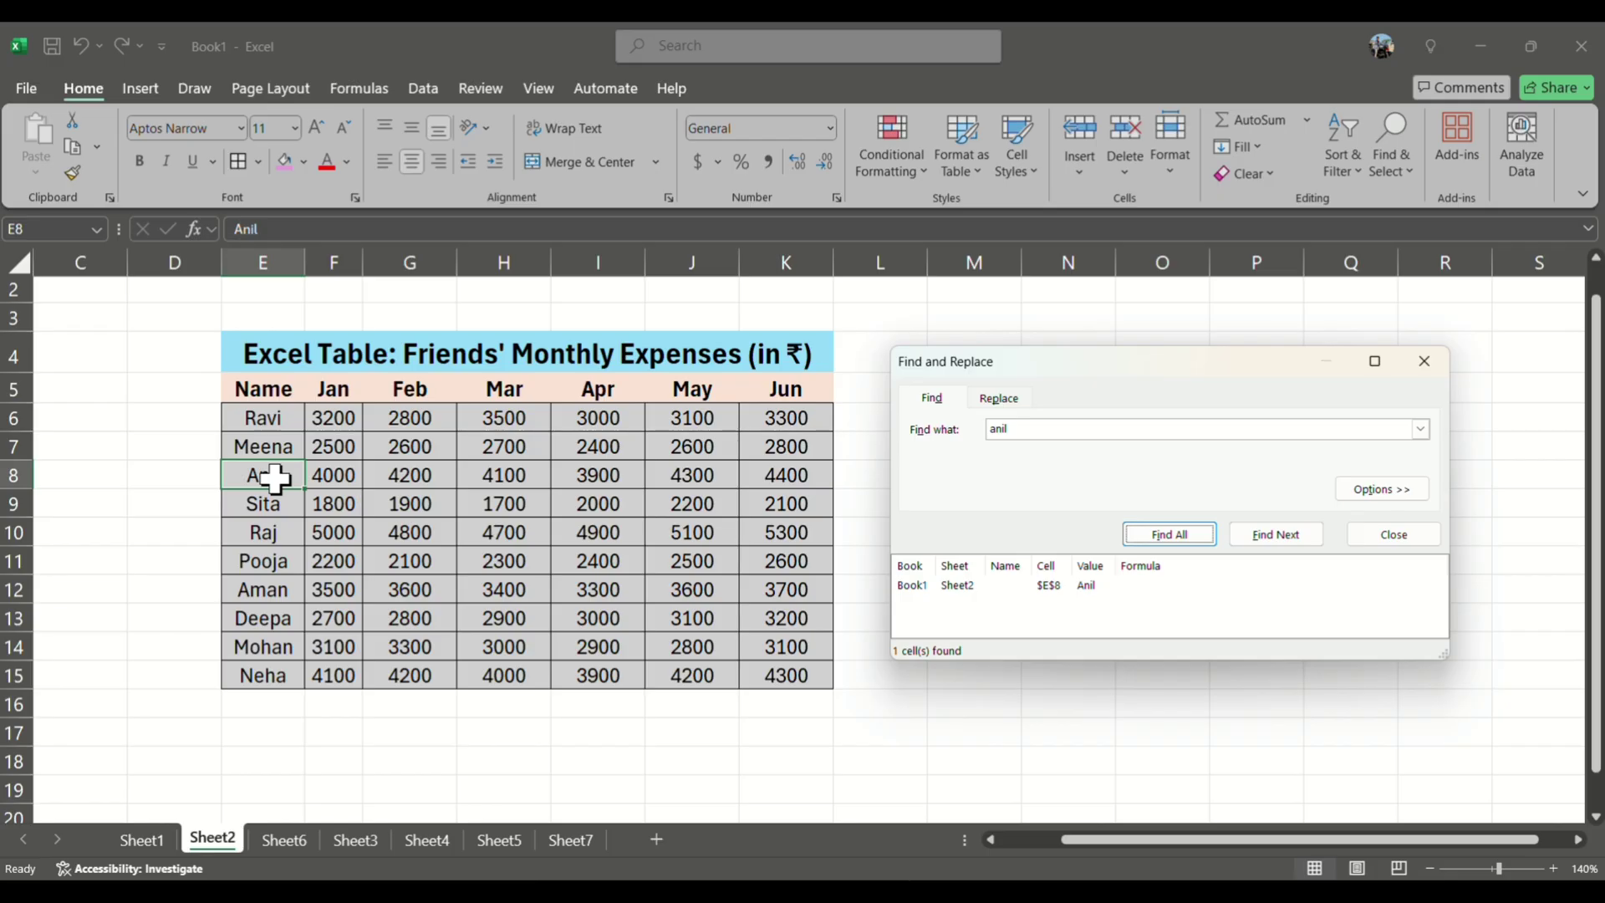
click(1053, 429)
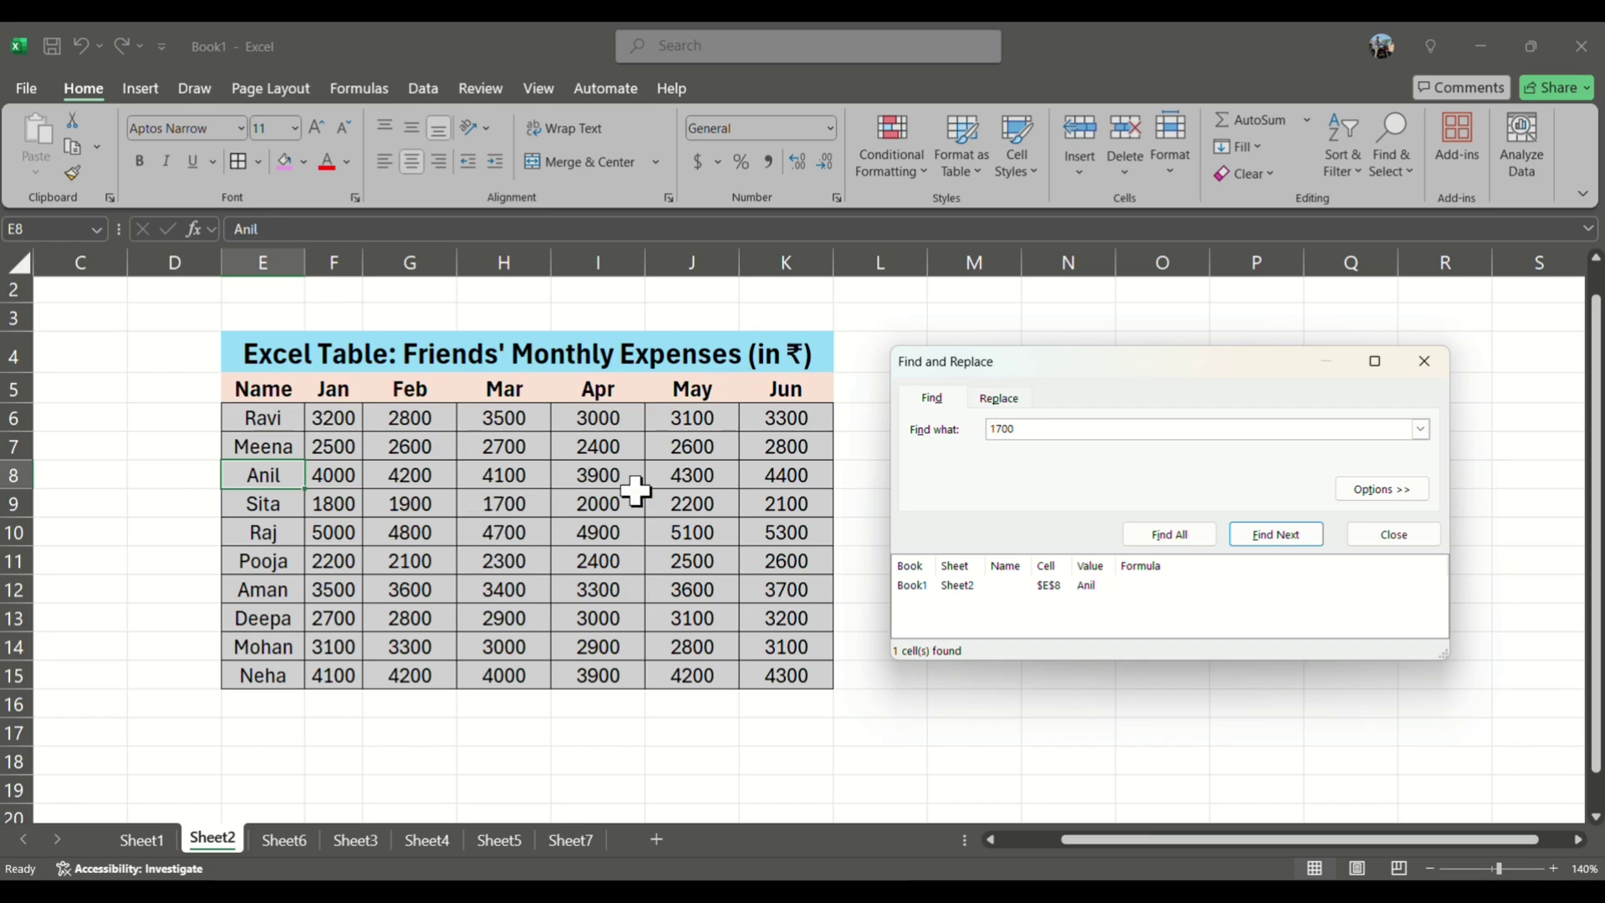
click(1167, 536)
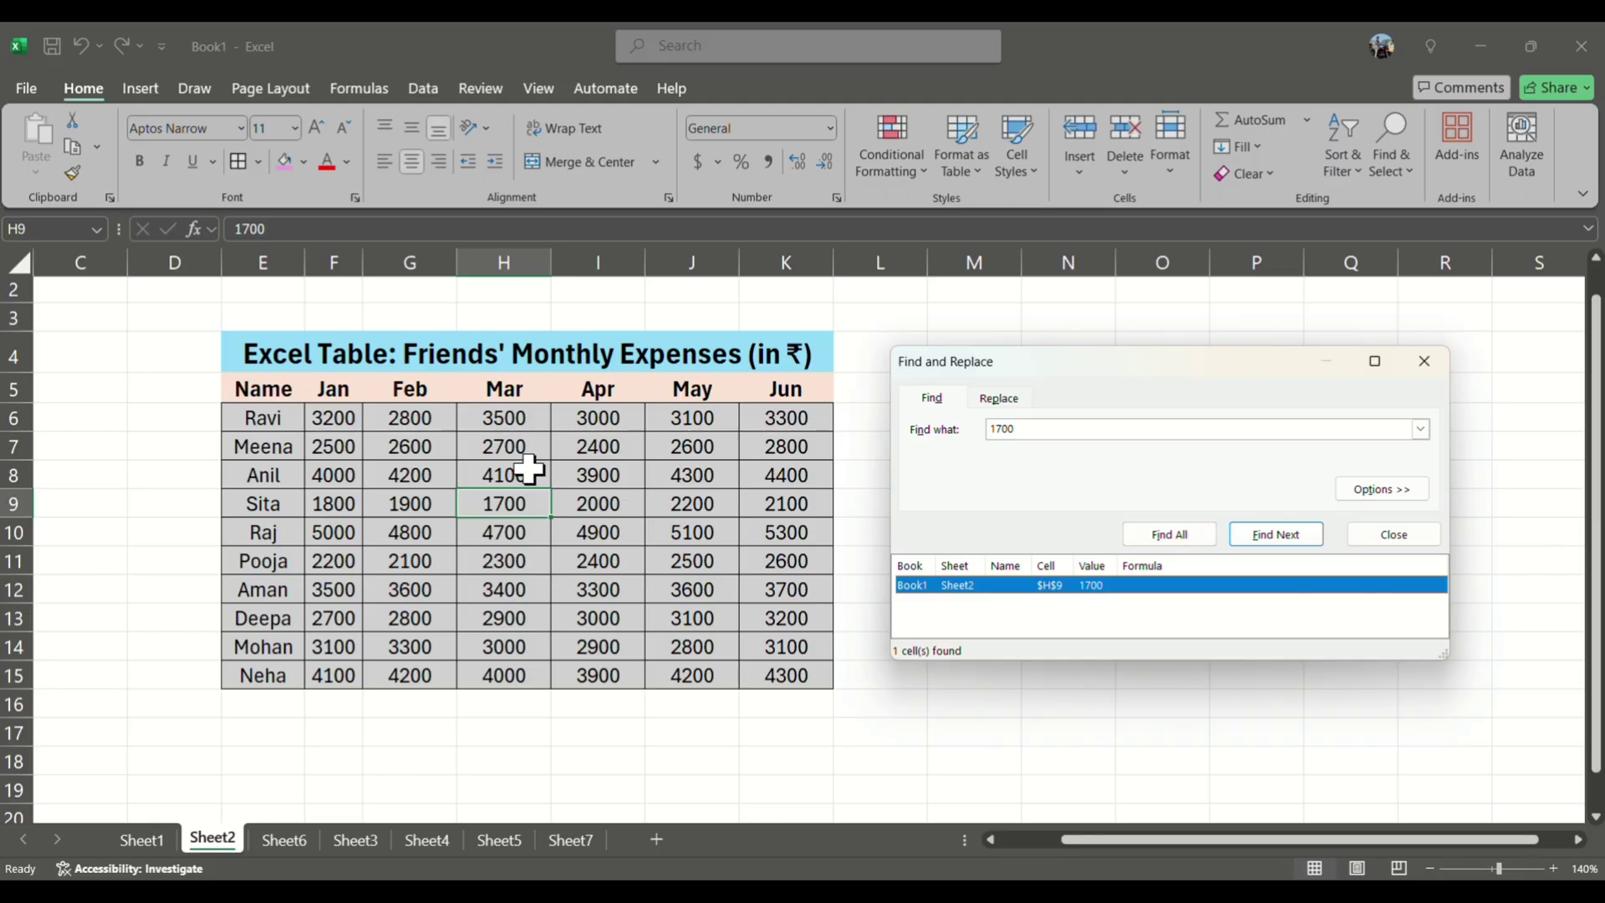
Replace all occurrences of the name in E10 with the same name plus a final "a", and close Find and Replace
click(1392, 161)
click(1388, 251)
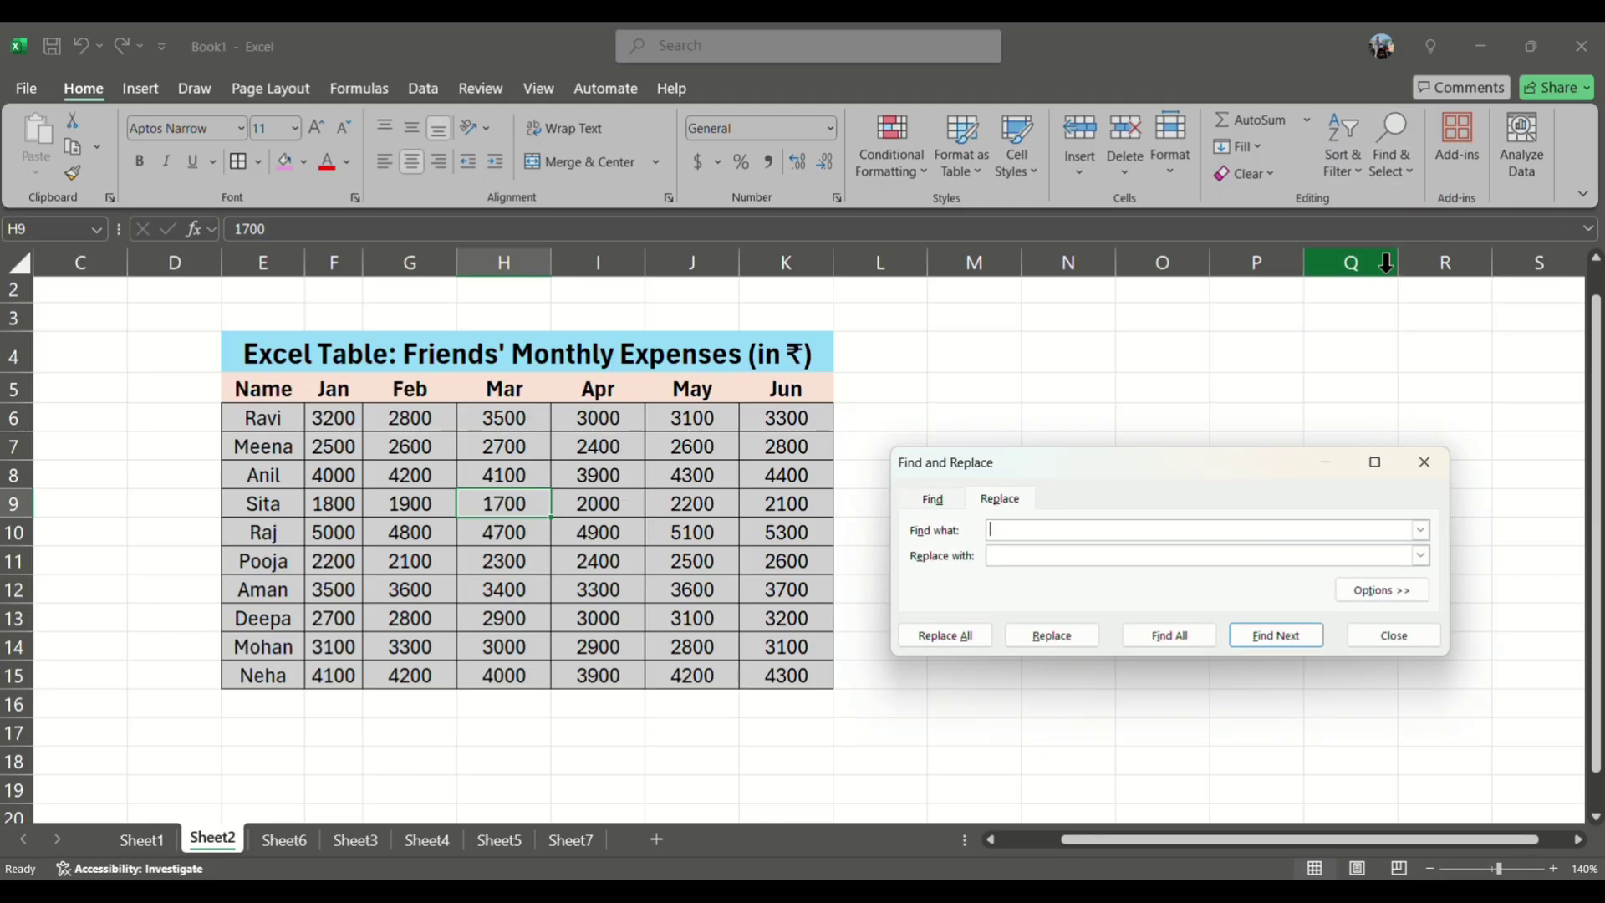
drag(1111, 470, 1154, 406)
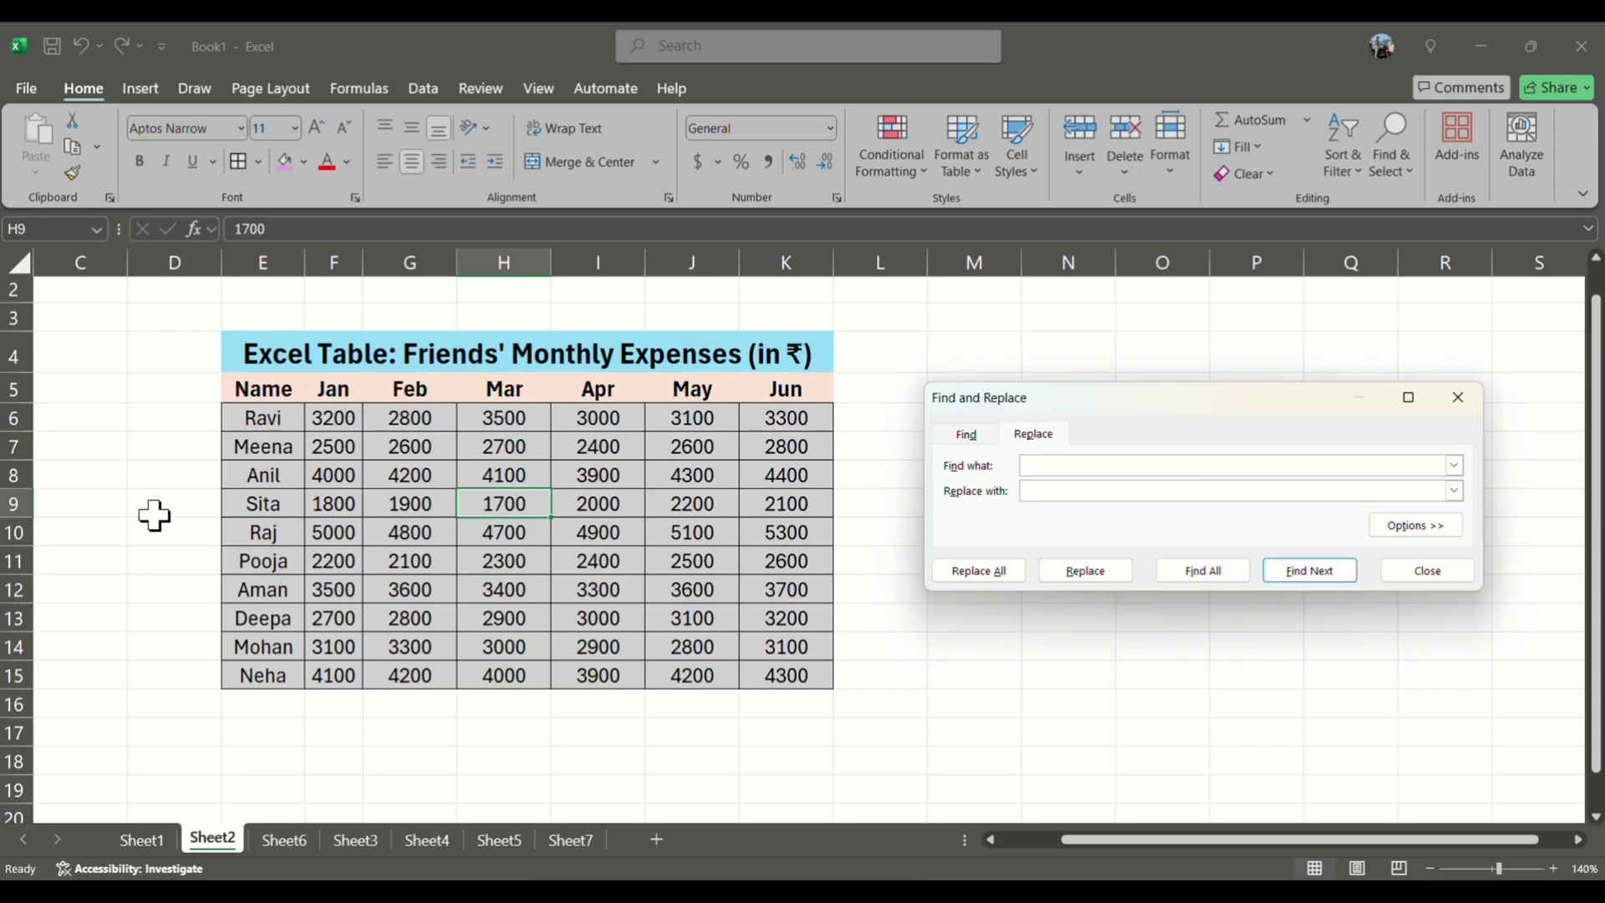
click(259, 536)
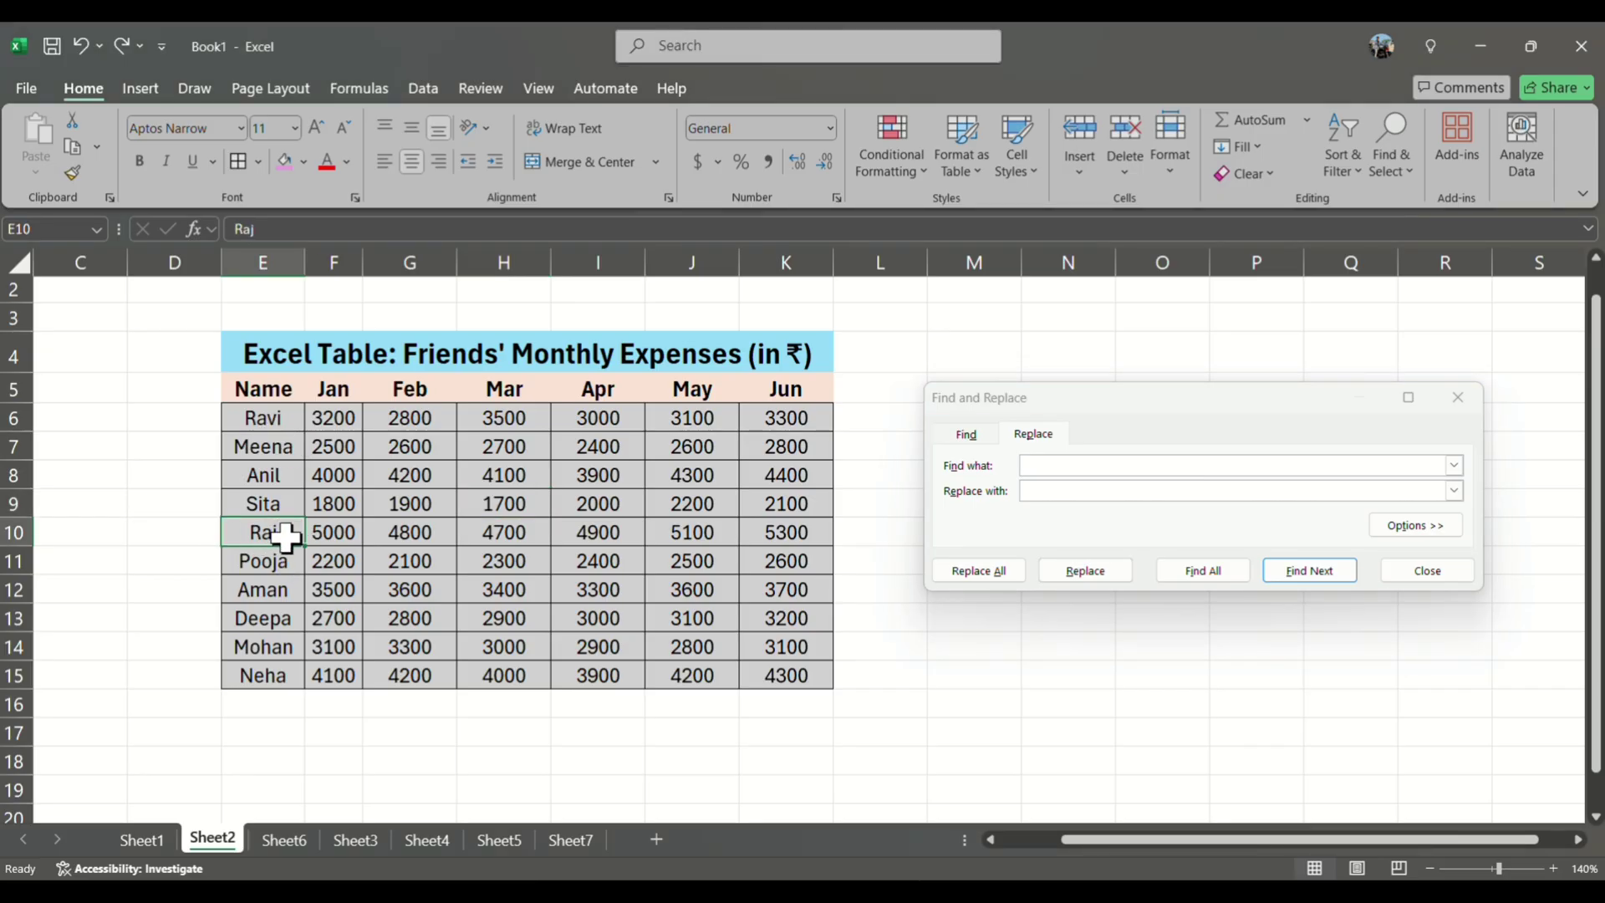
click(1043, 462)
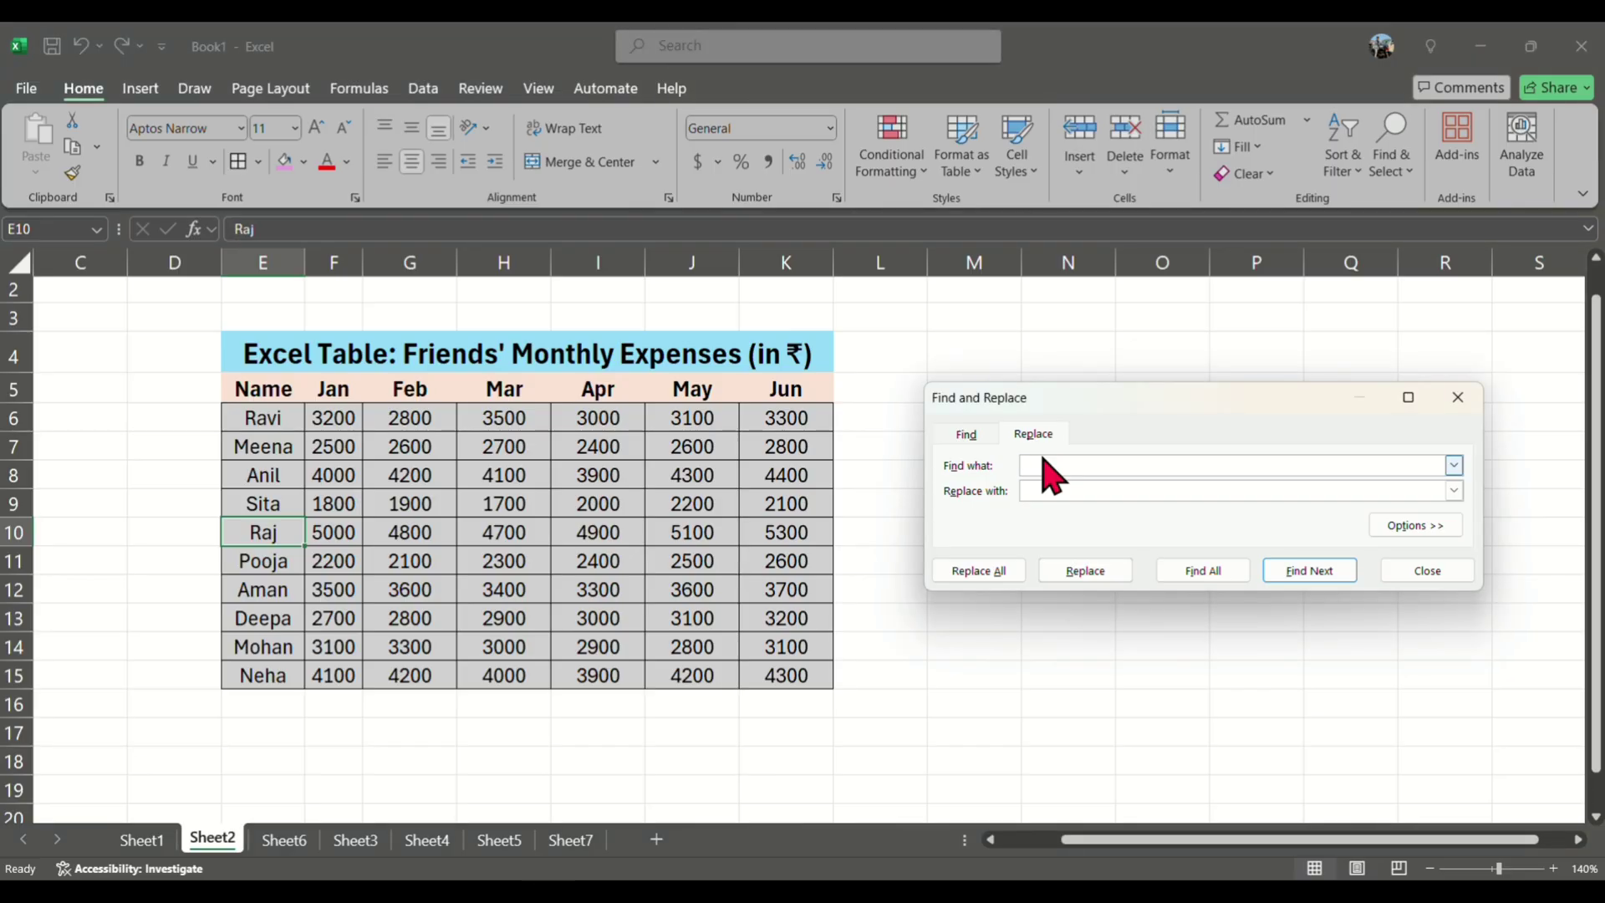
text(raj)
click(1069, 490)
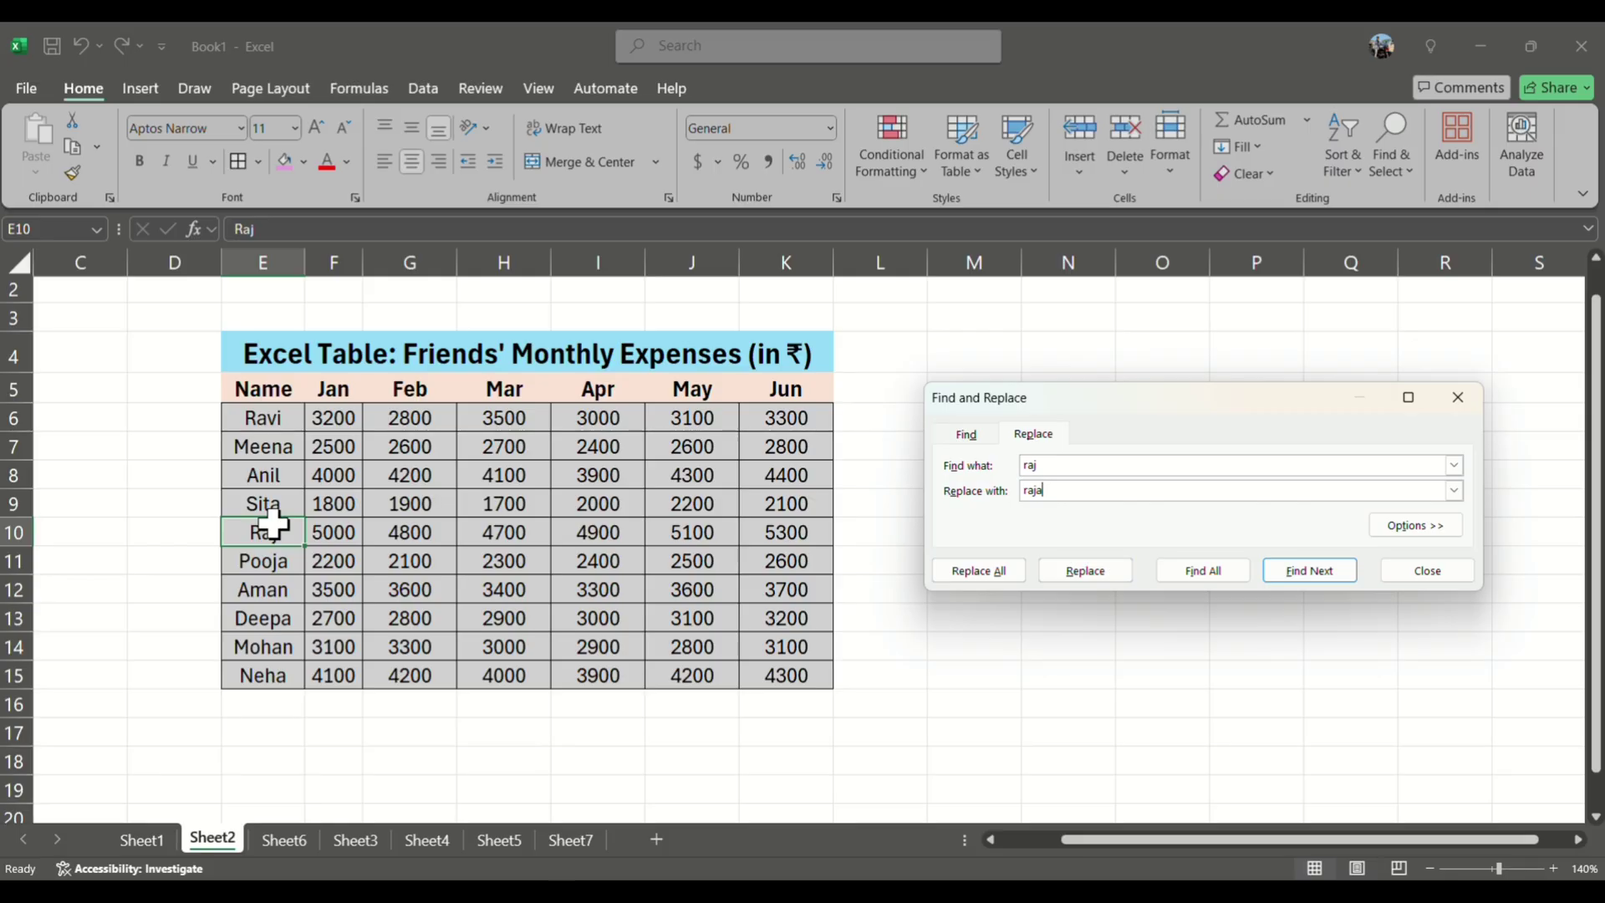
click(995, 569)
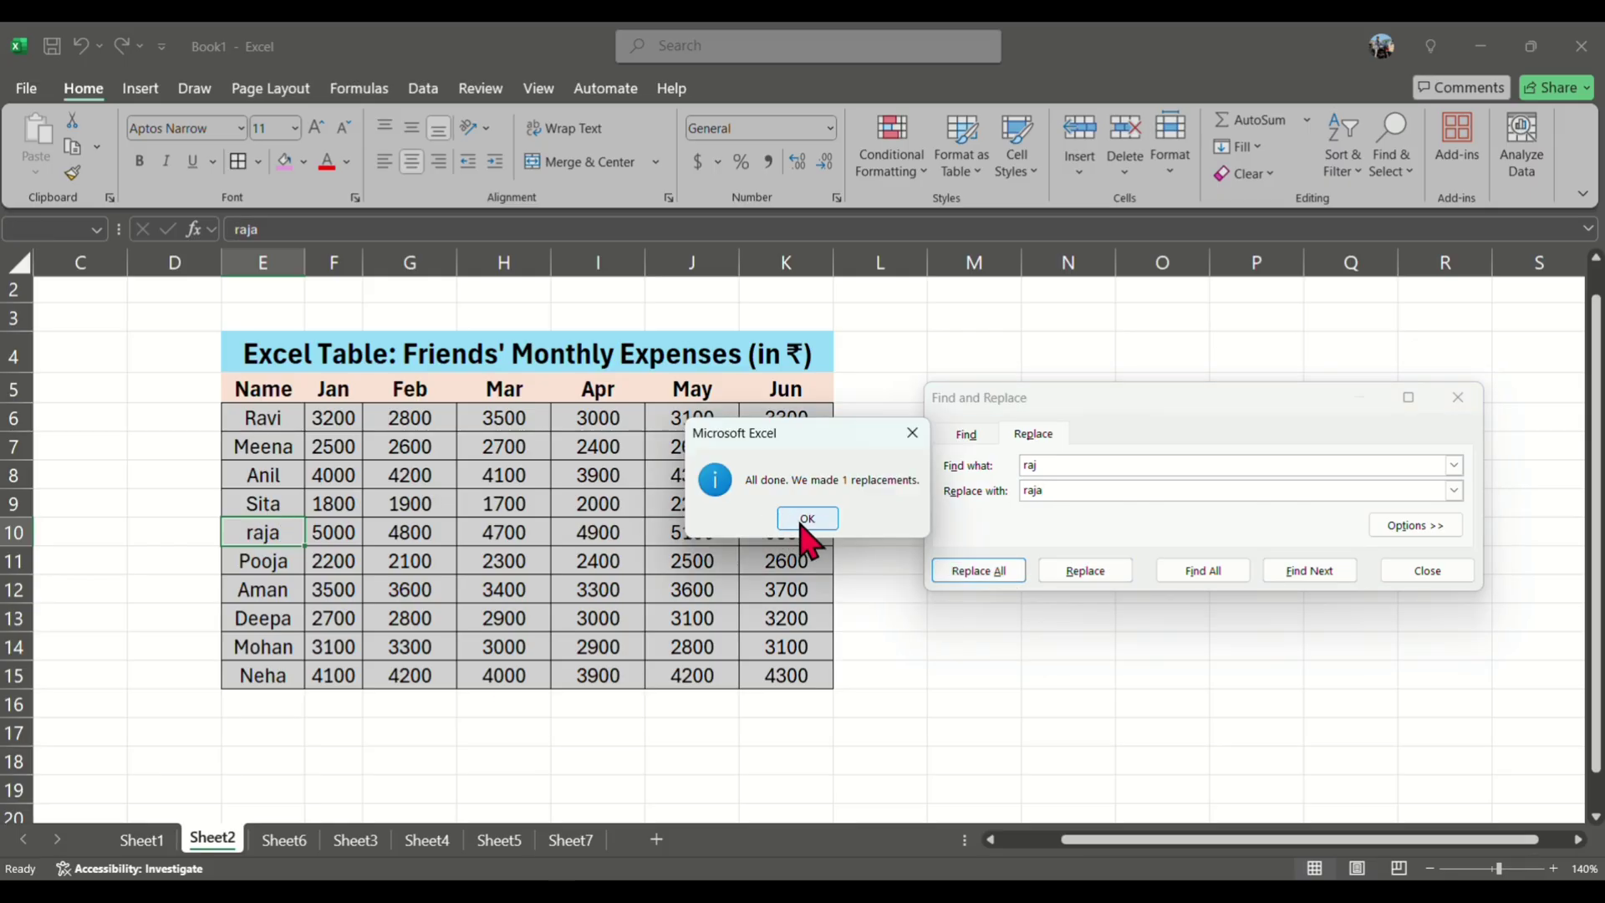
click(802, 519)
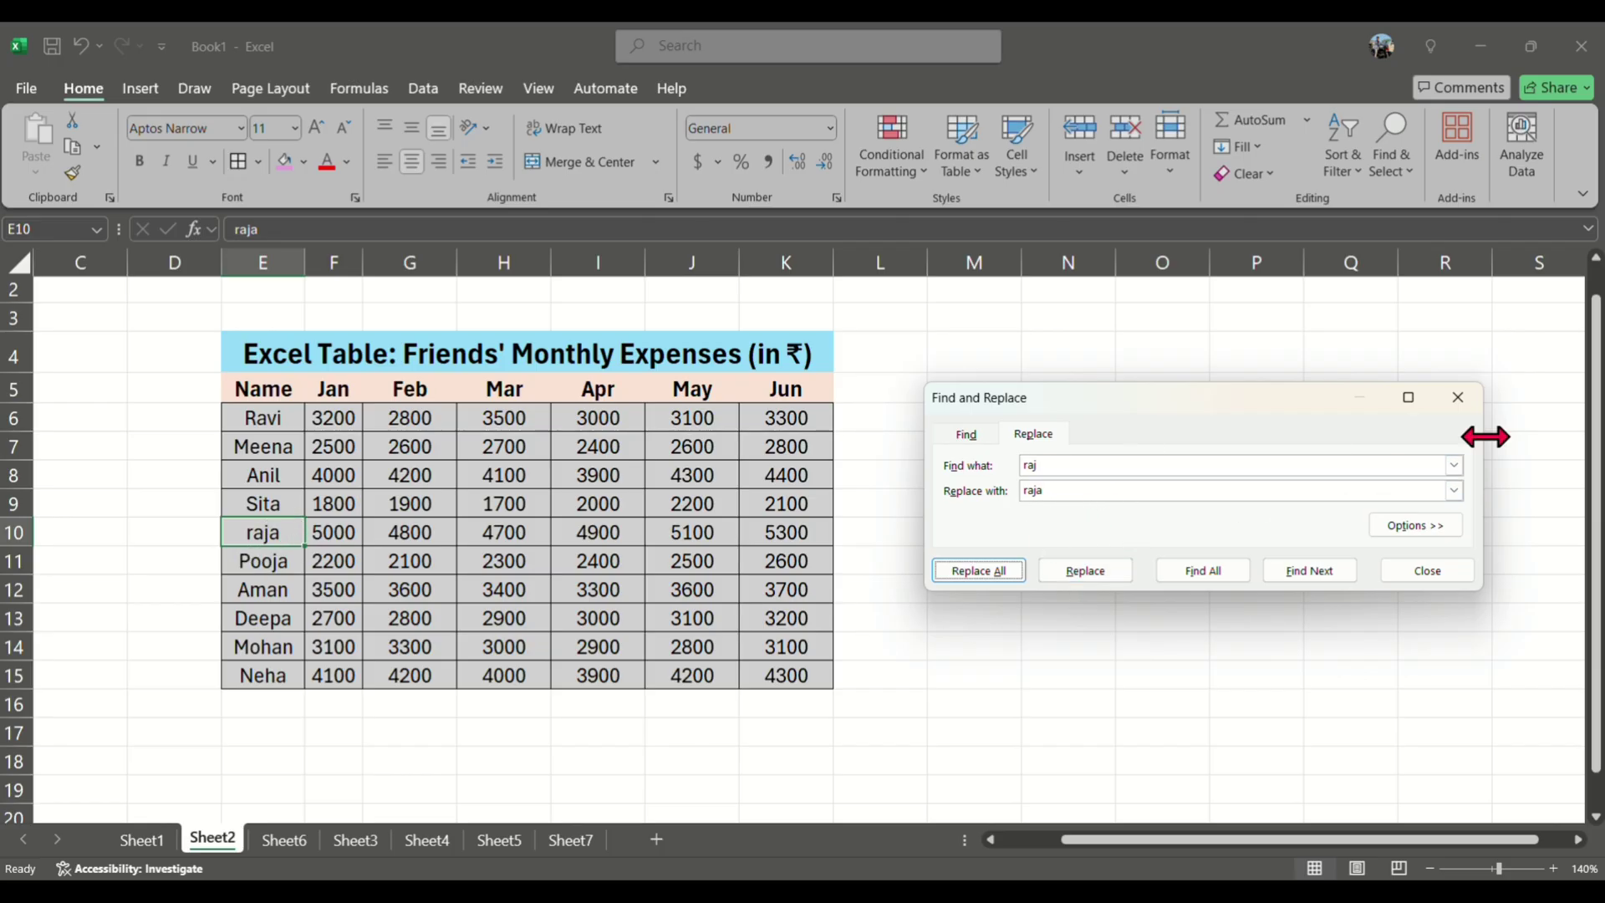
click(1457, 398)
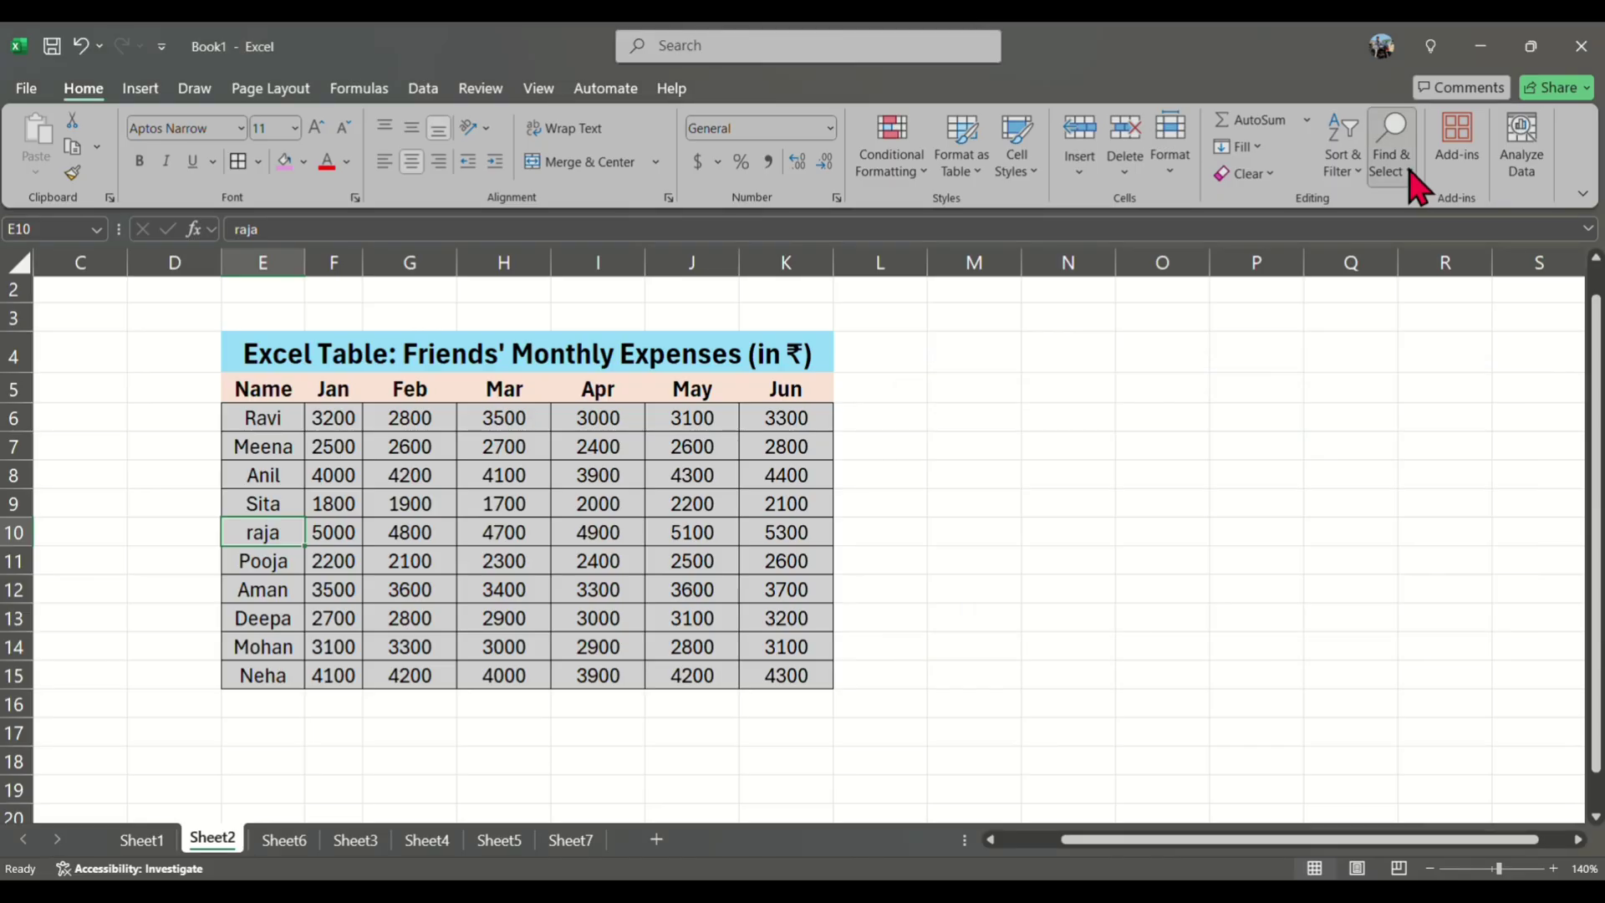
Select only the text constants on Sheet2 with Go To Special, excluding numbers and errors
click(1391, 143)
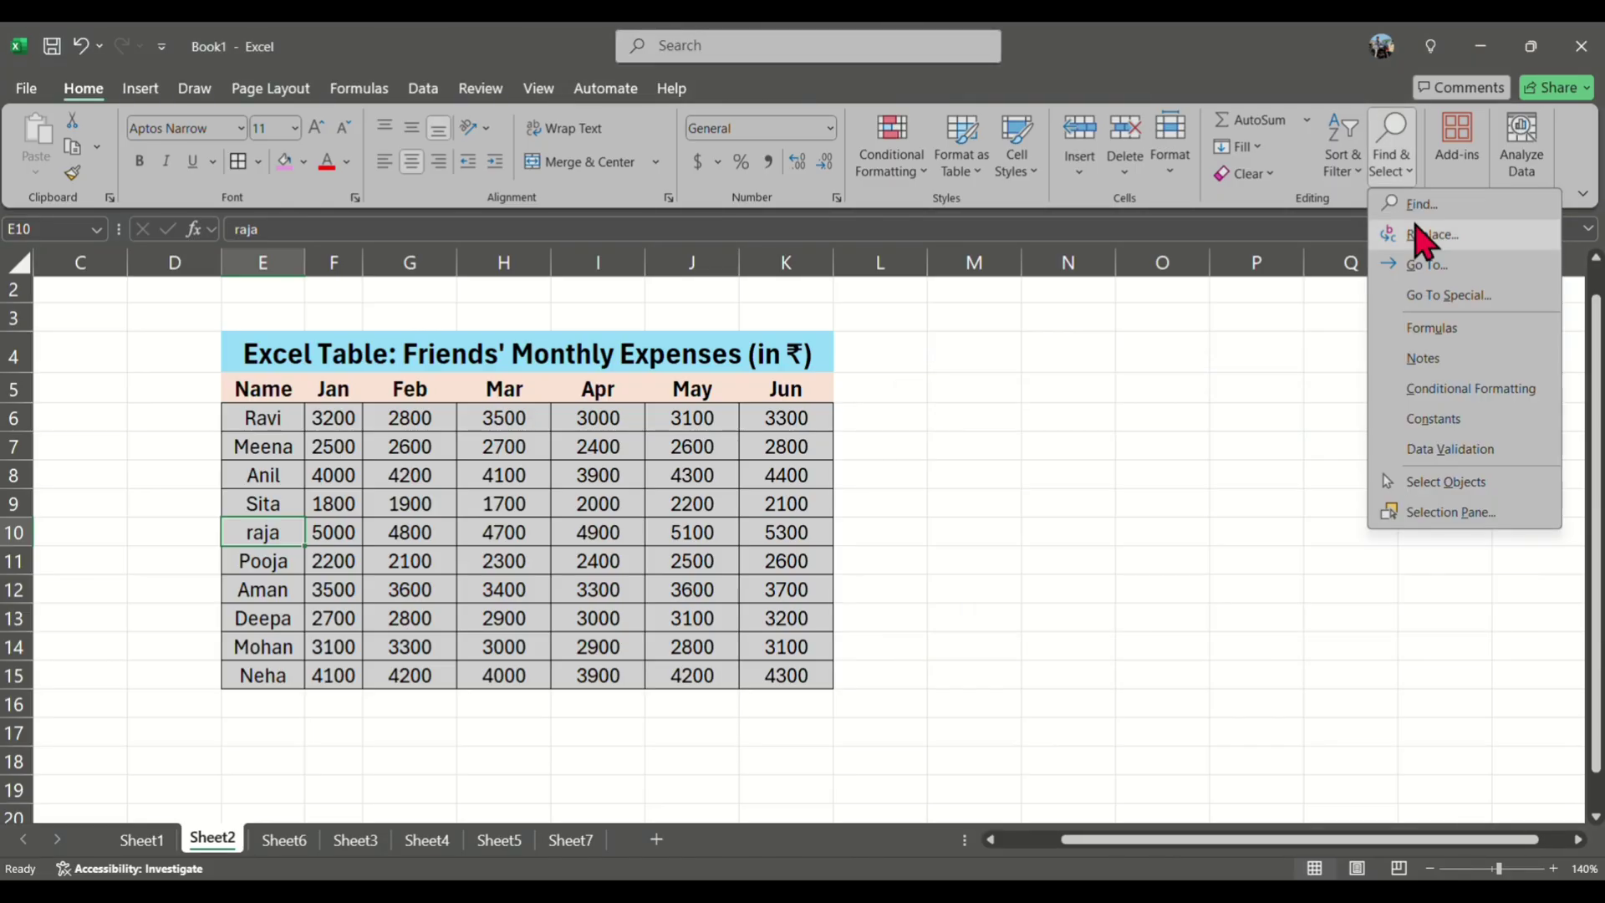
click(1459, 297)
drag(592, 435, 1076, 336)
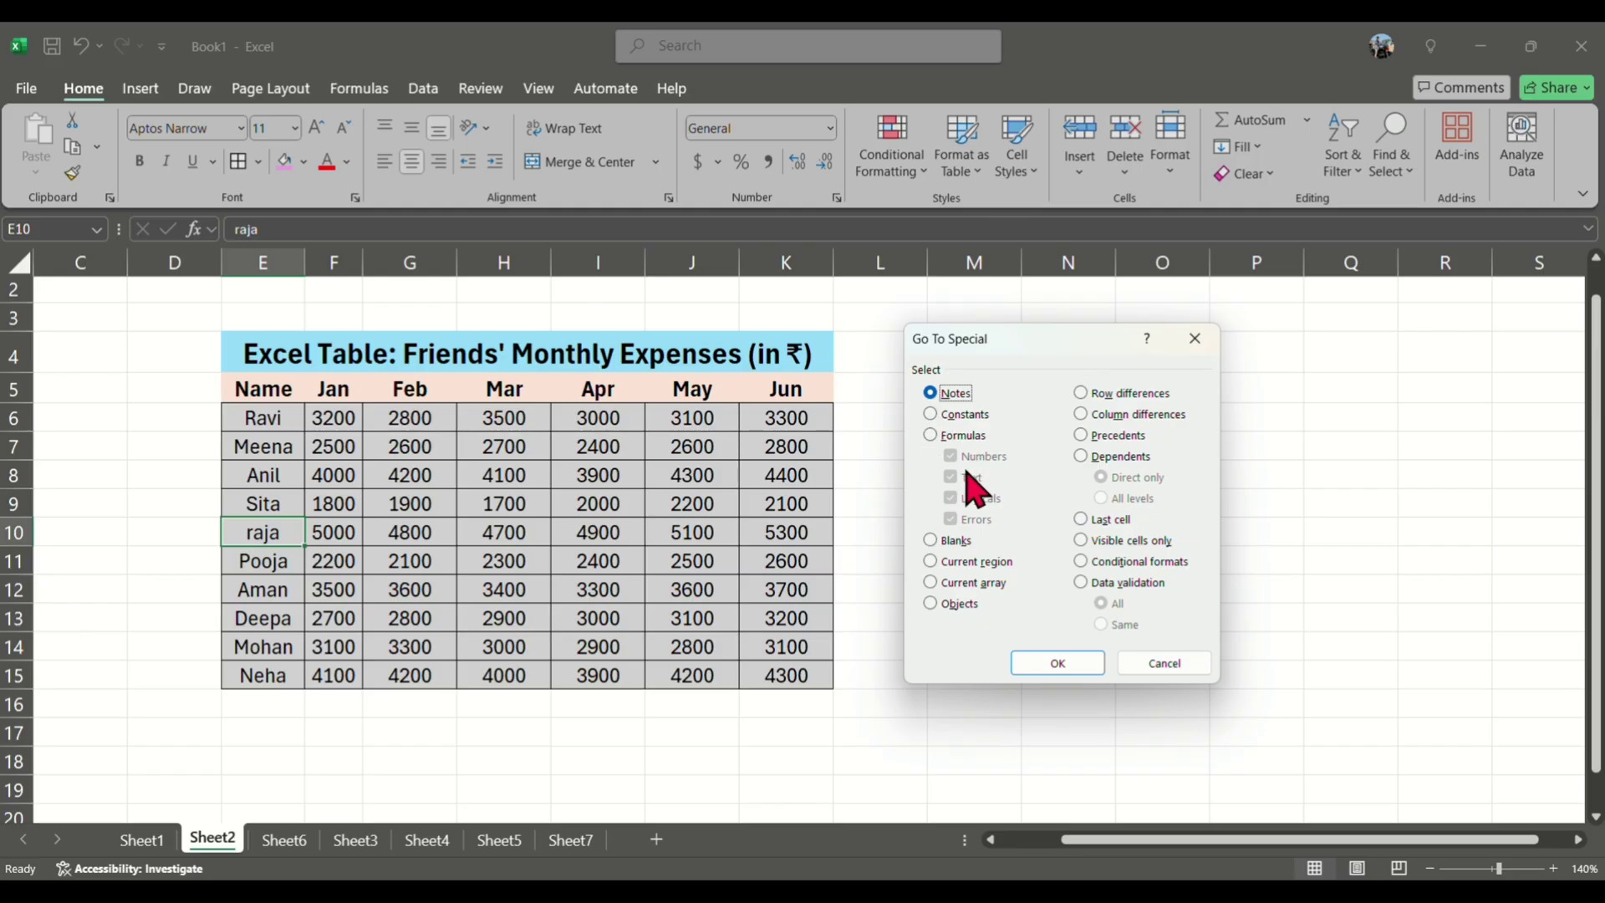
click(957, 413)
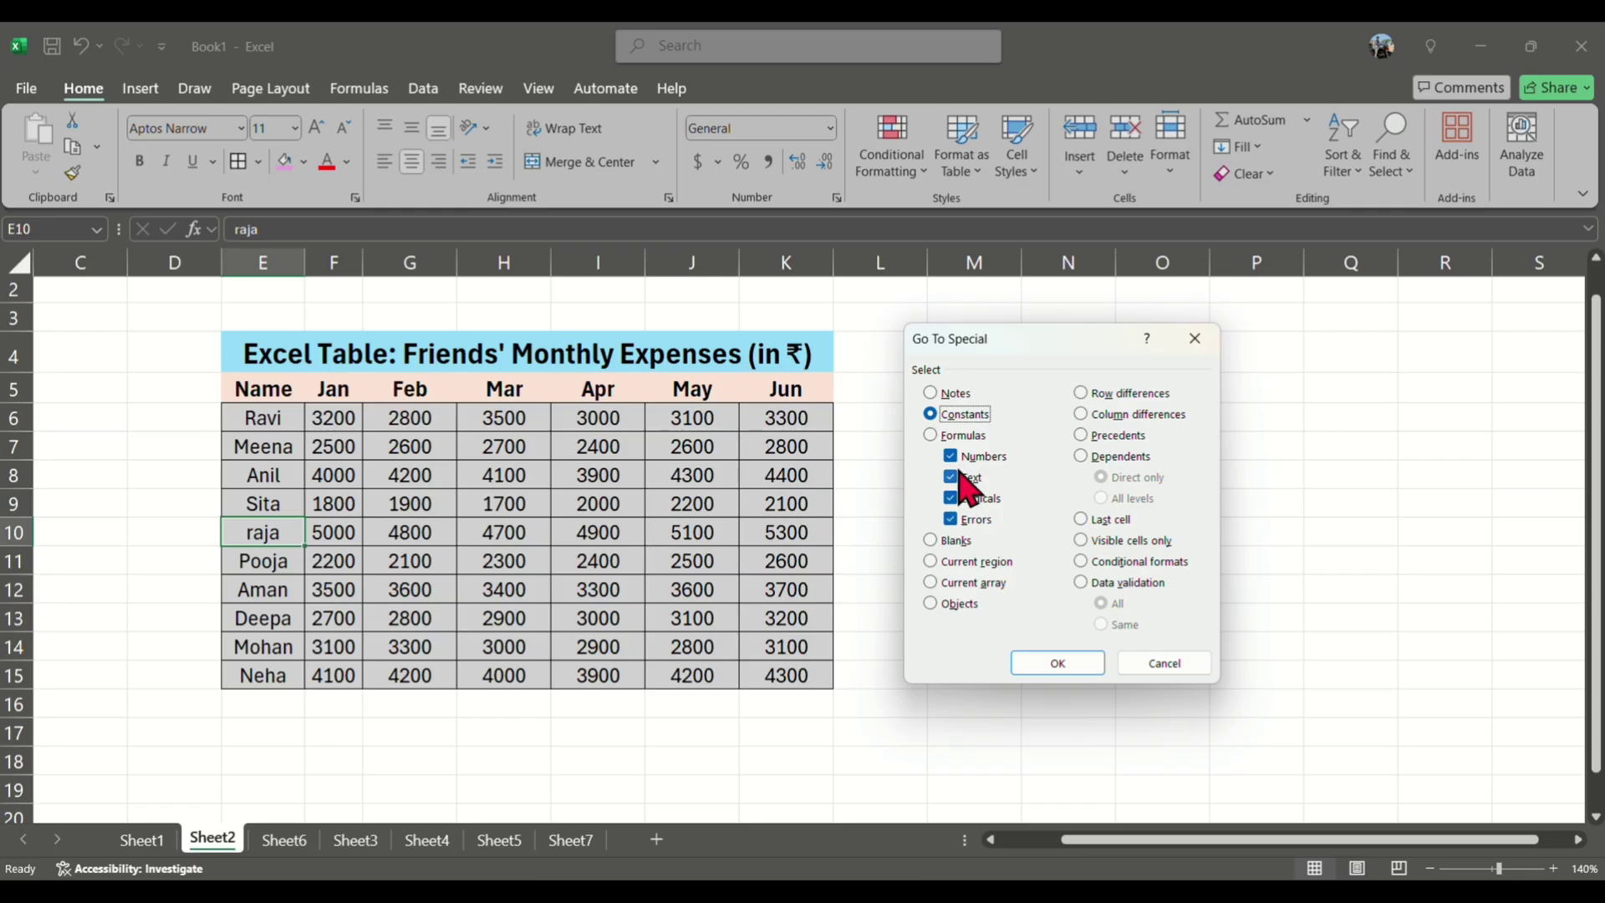
click(956, 520)
click(958, 458)
click(1066, 669)
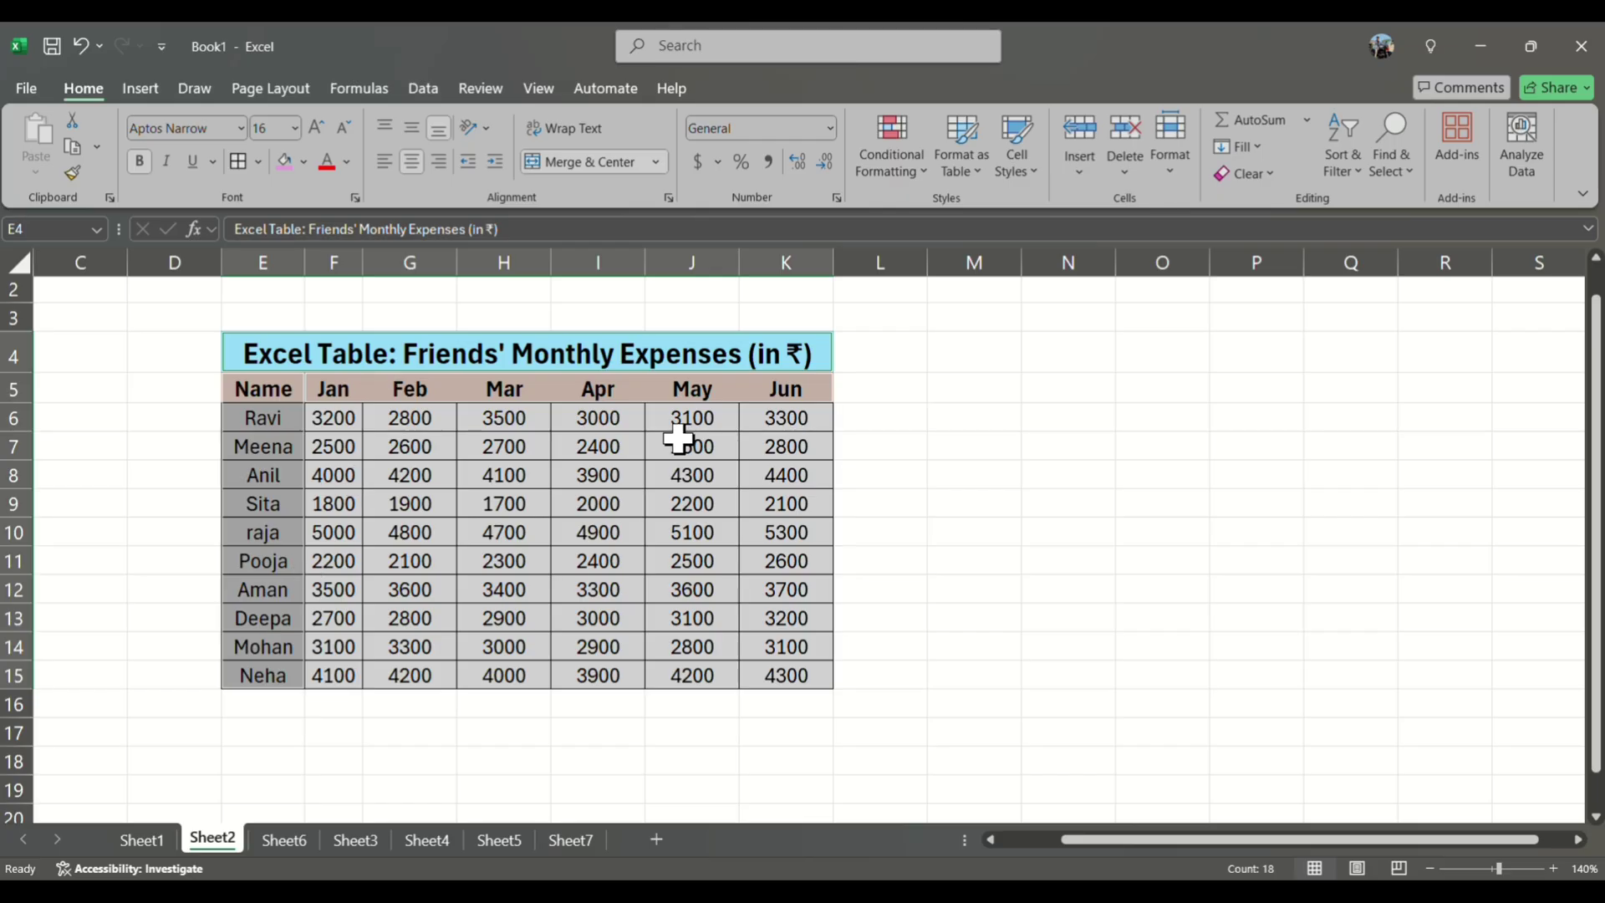
Select only the numeric constants on Sheet2 with Go To Special, excluding text, logicals and errors
click(1391, 142)
click(1429, 299)
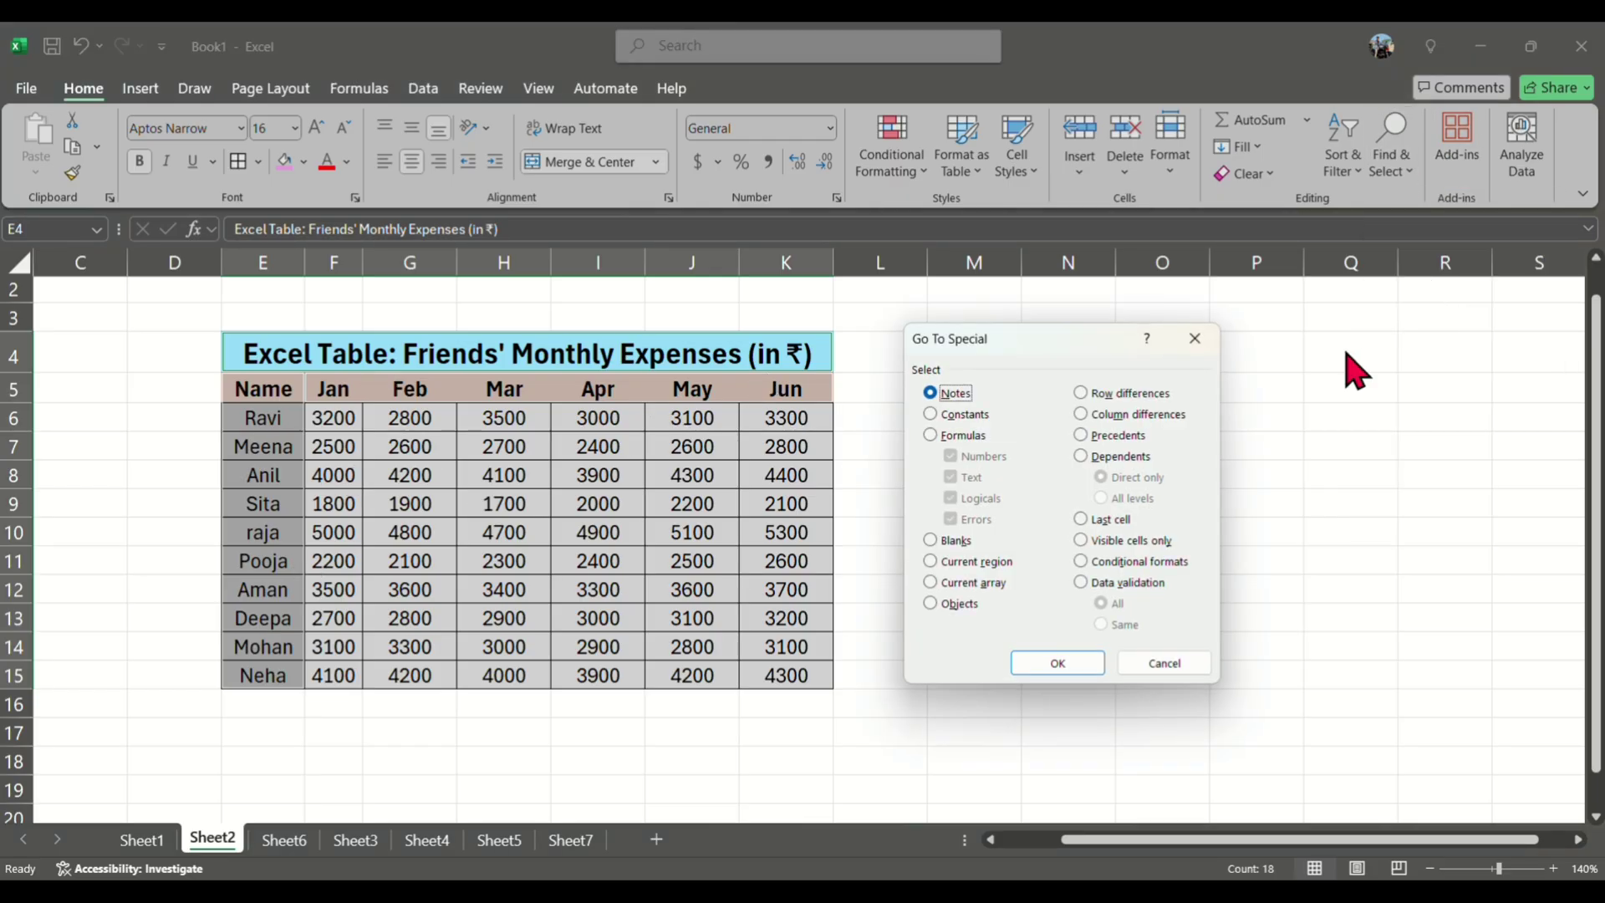
click(931, 415)
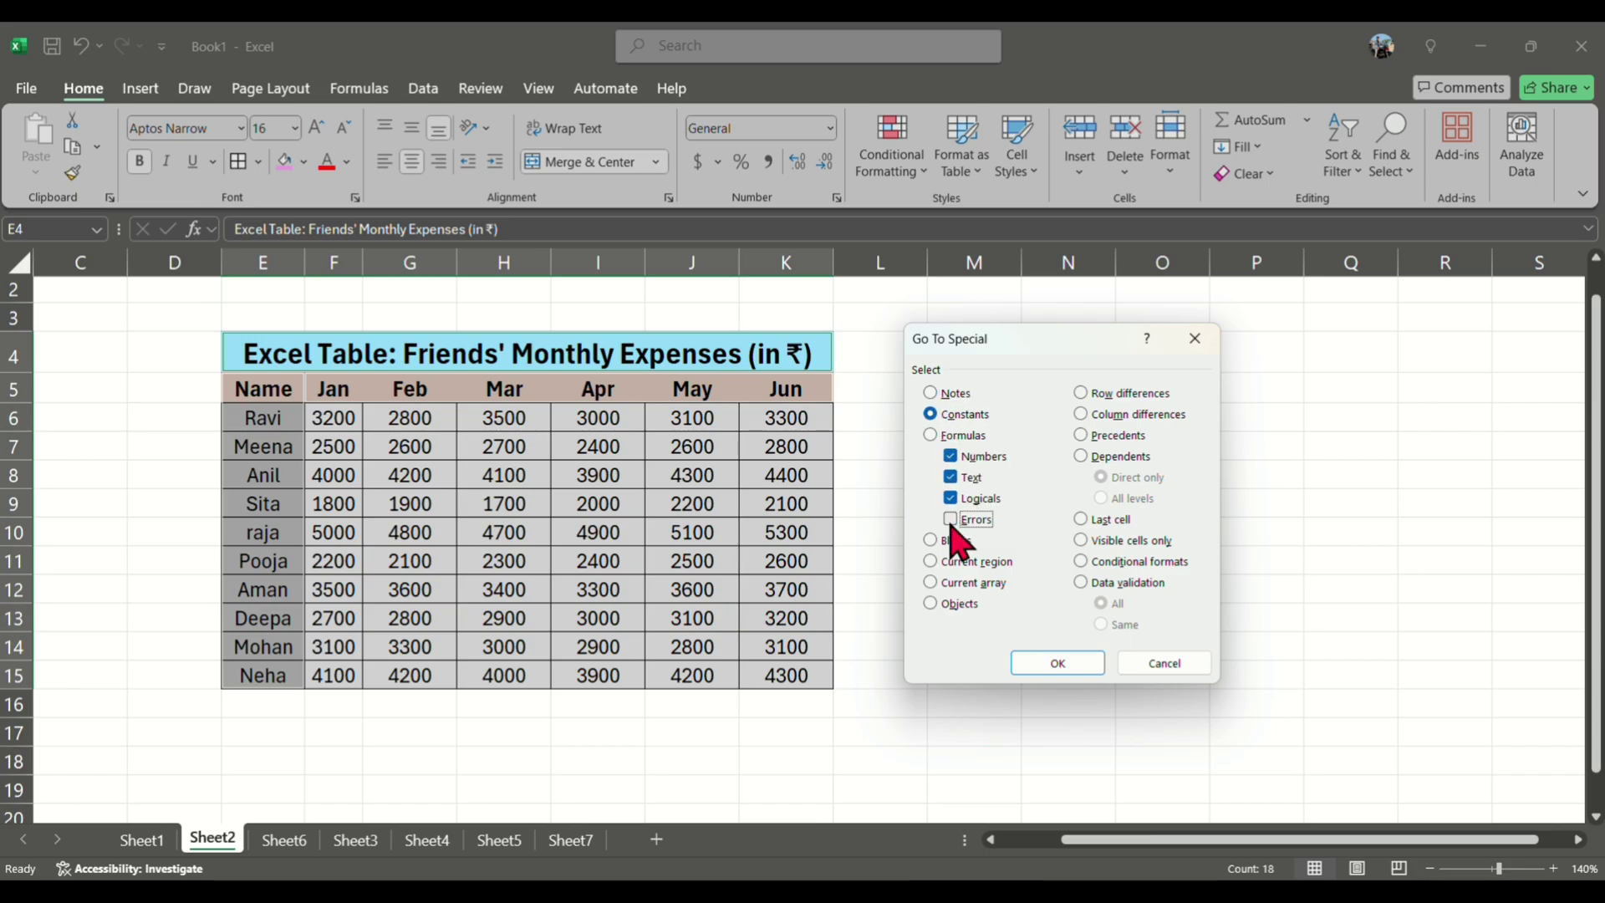
click(951, 499)
click(952, 477)
click(1066, 666)
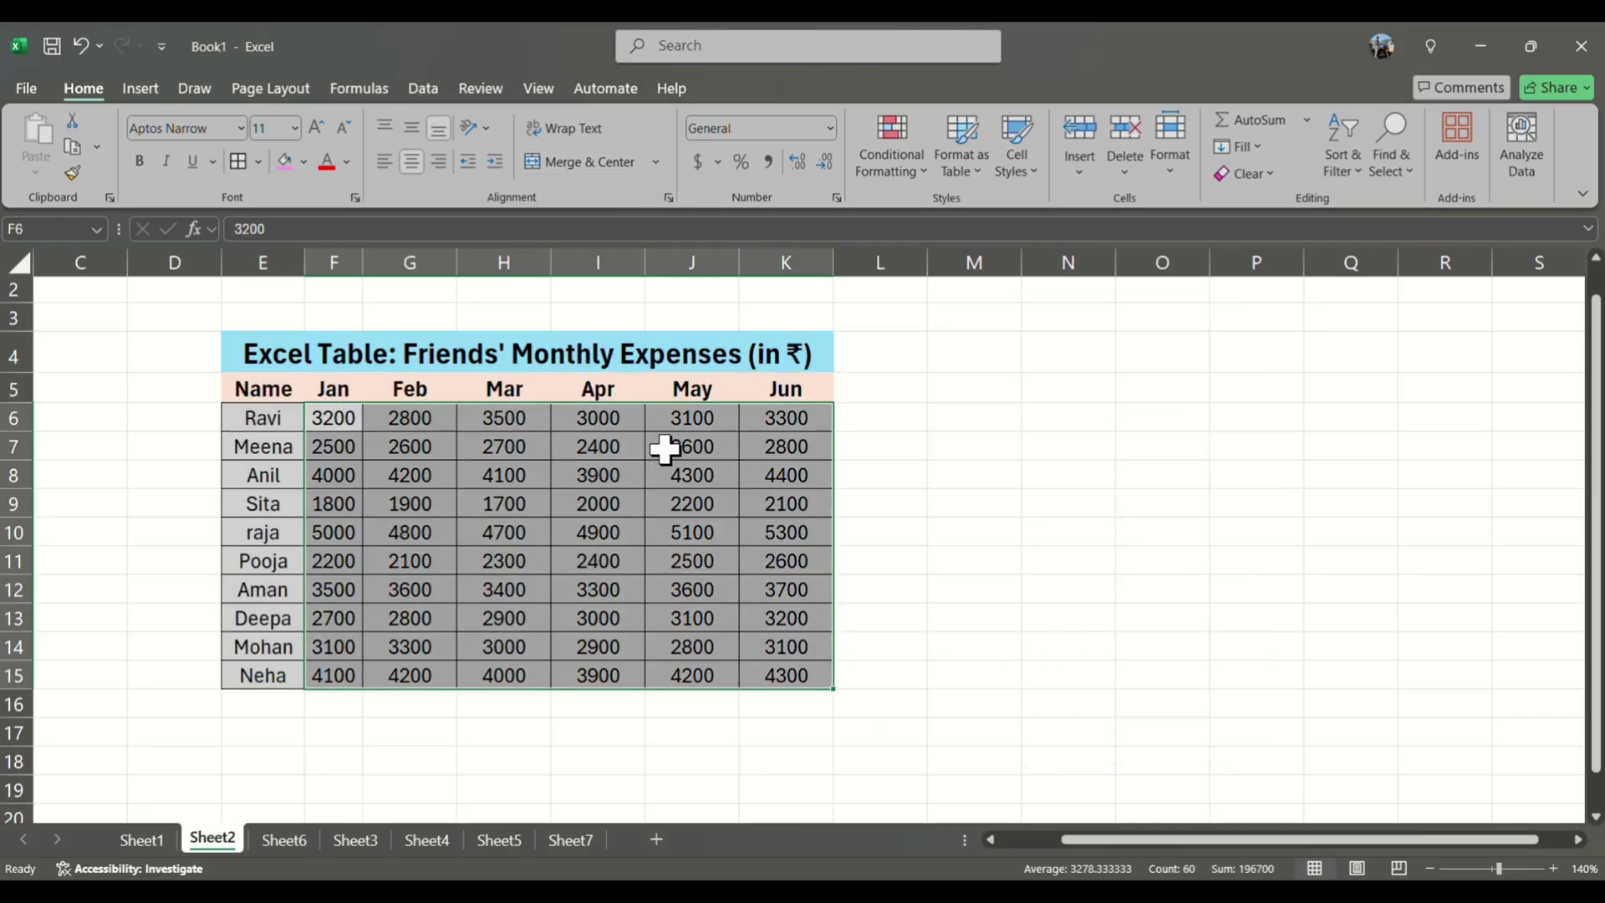
Examine the Formulas option and its value types in Go To Special, and leave the dialog without applying it
click(1404, 169)
click(1452, 293)
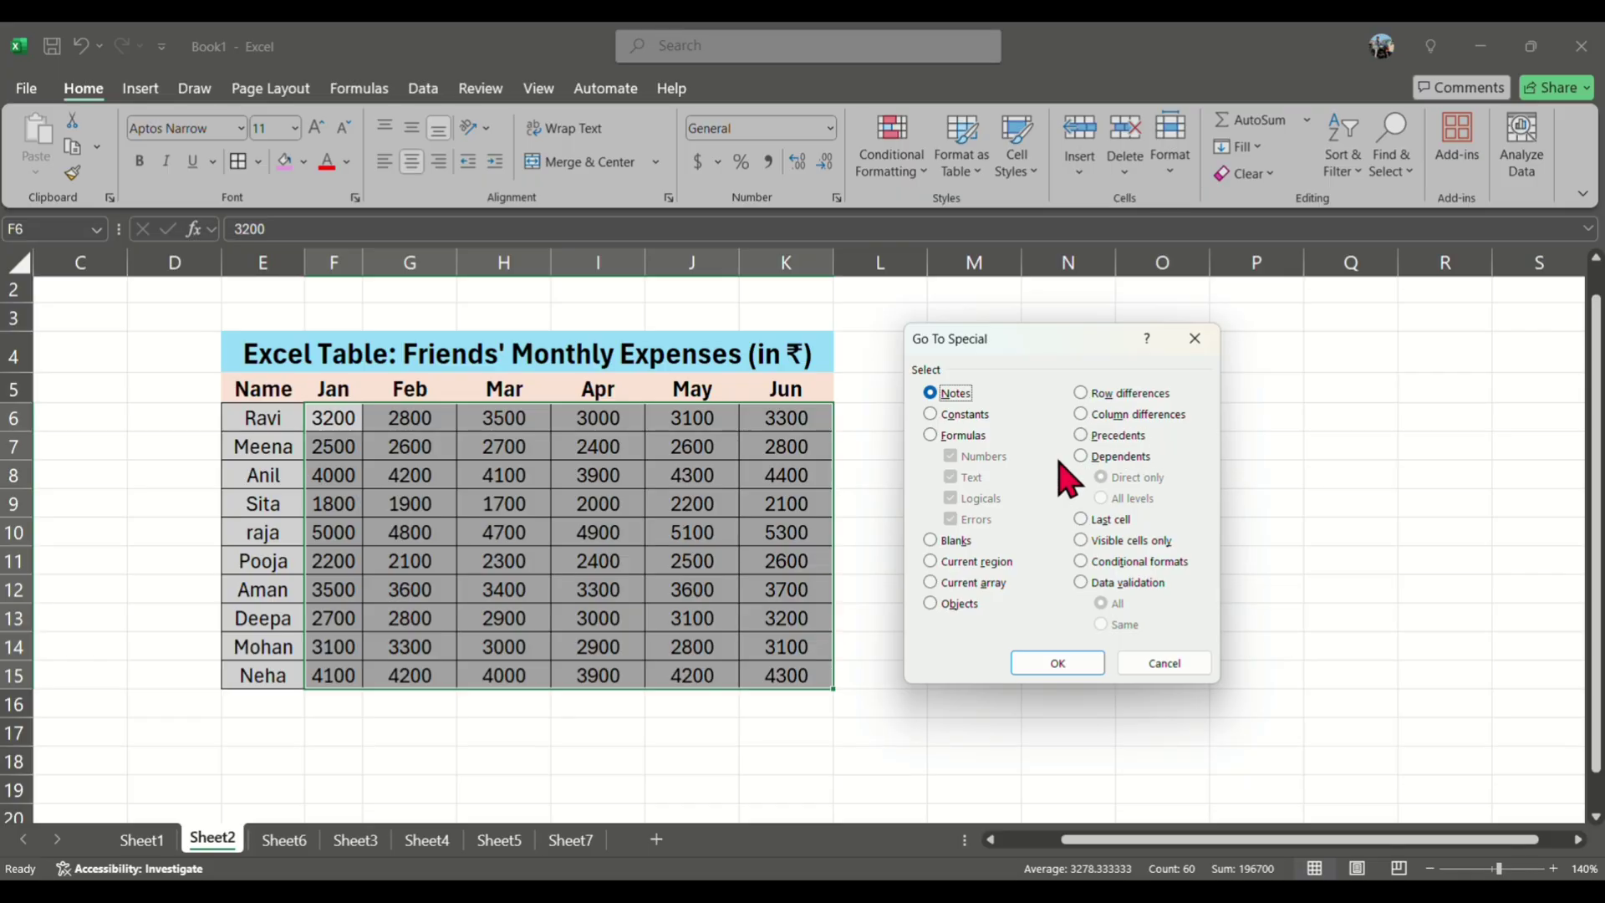
click(933, 435)
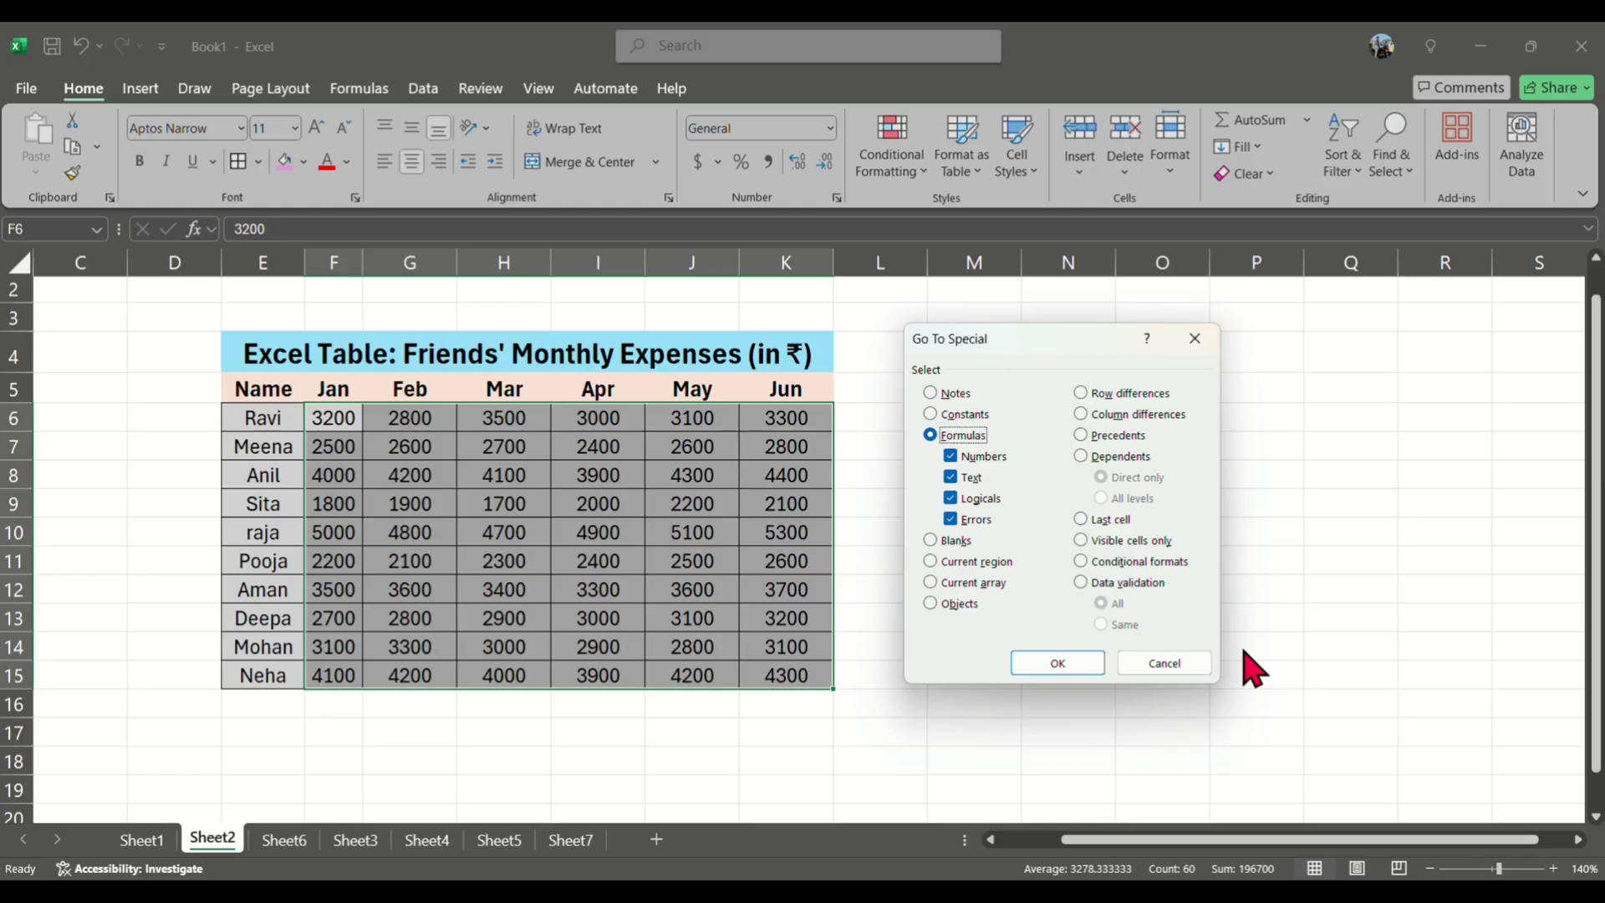
click(1173, 667)
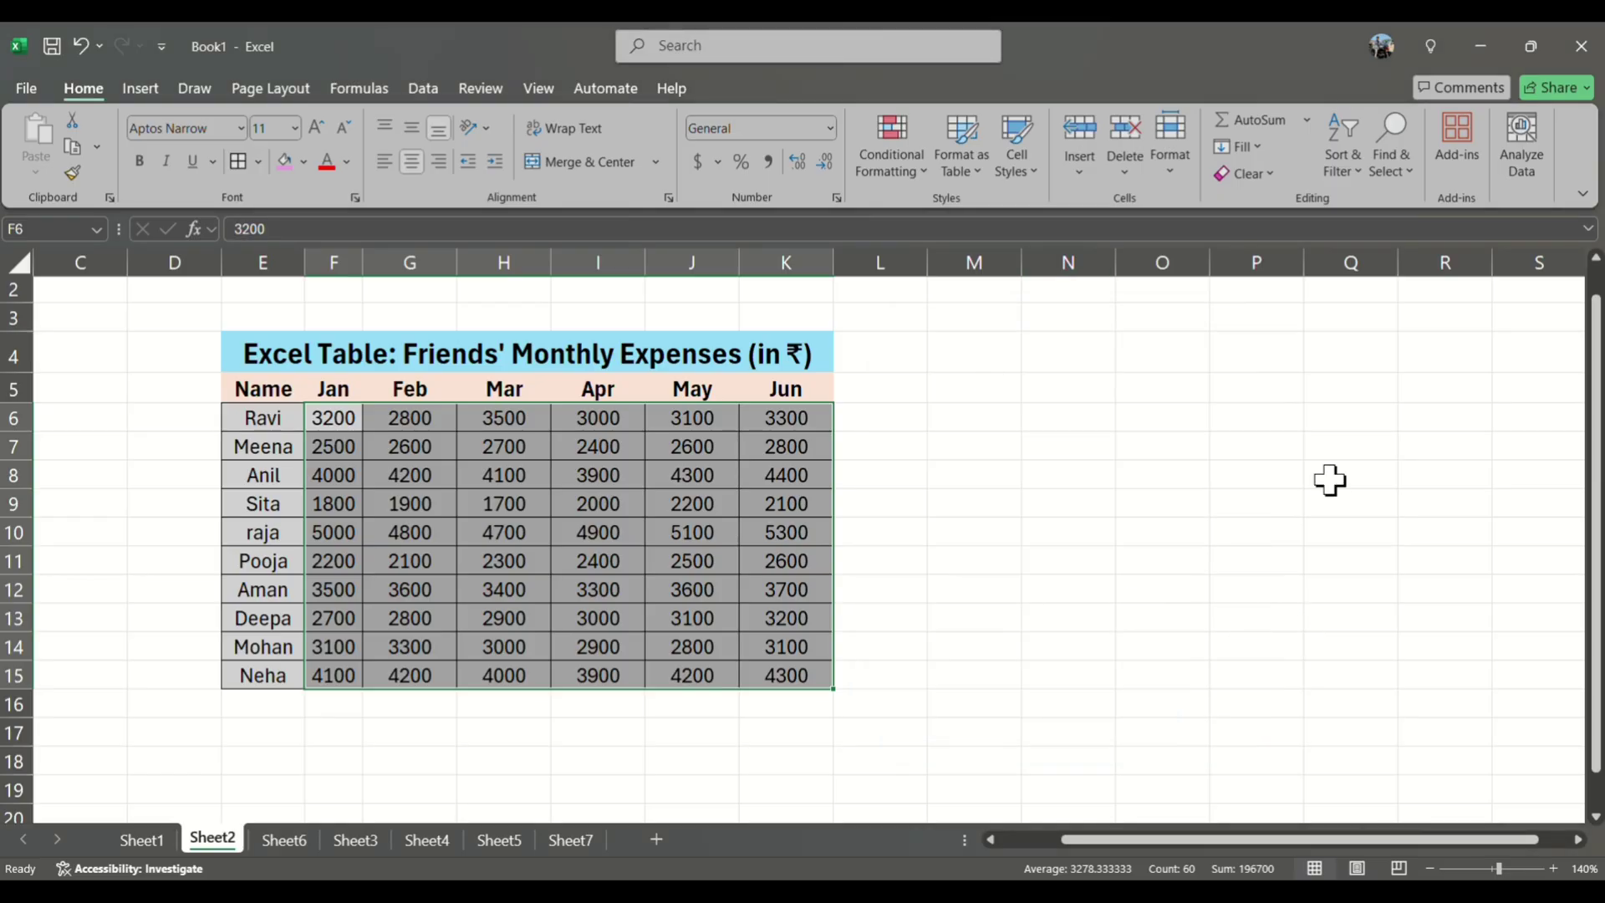